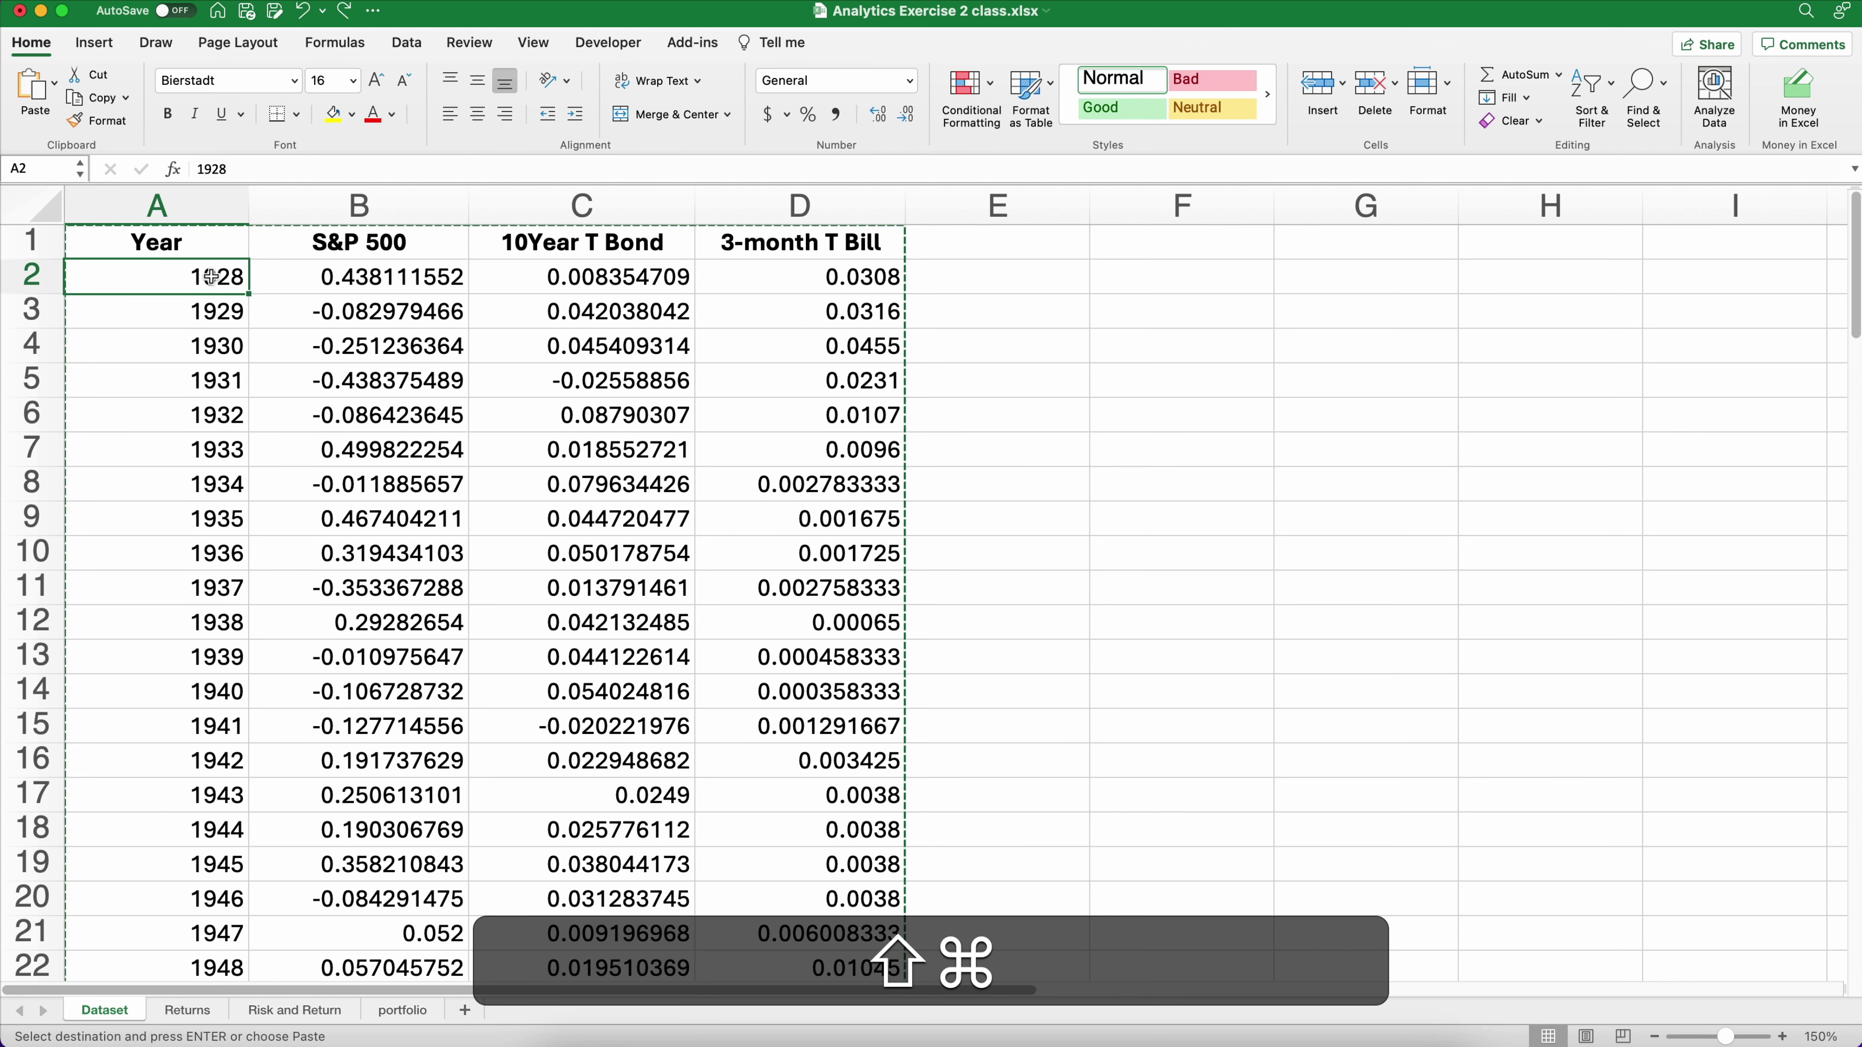
# Format all the S&P 500, 10Year T Bond and 3-month T Bill returns as percentages with two decimal places
pyautogui.press('shift+super+Down')
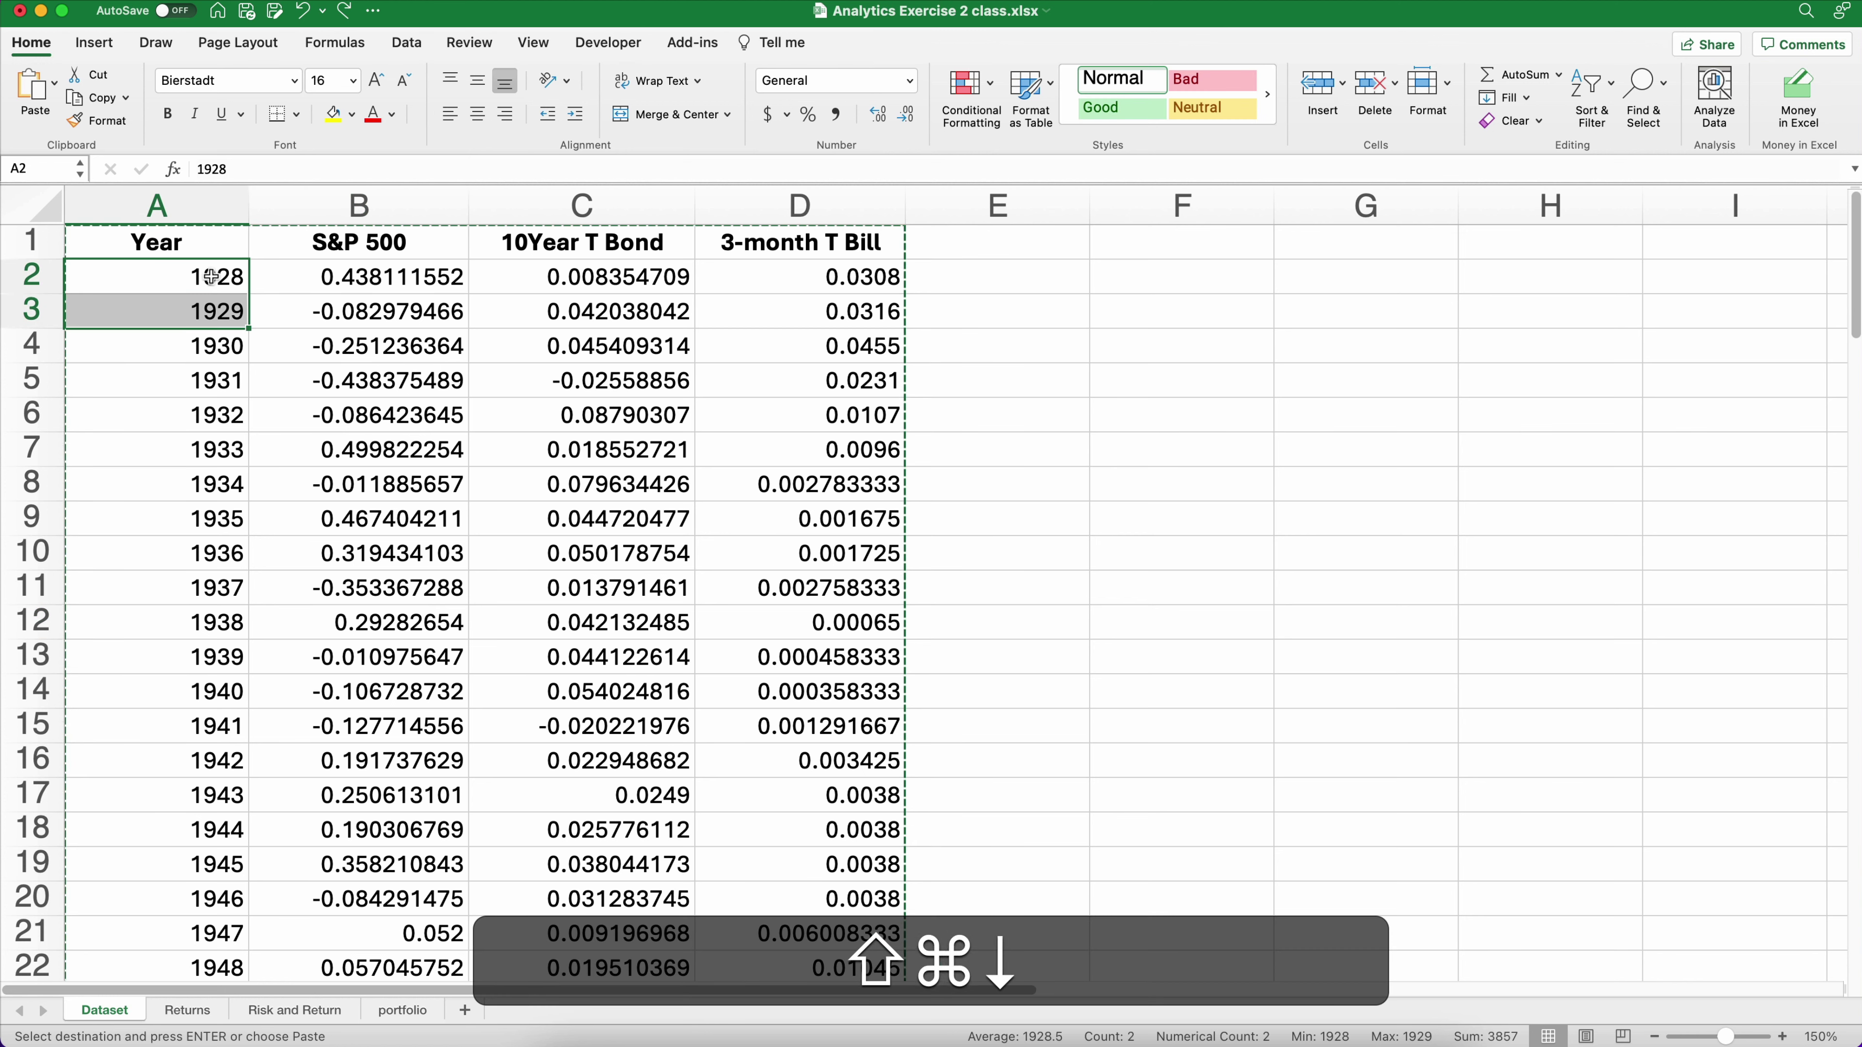
pyautogui.press('super+Down')
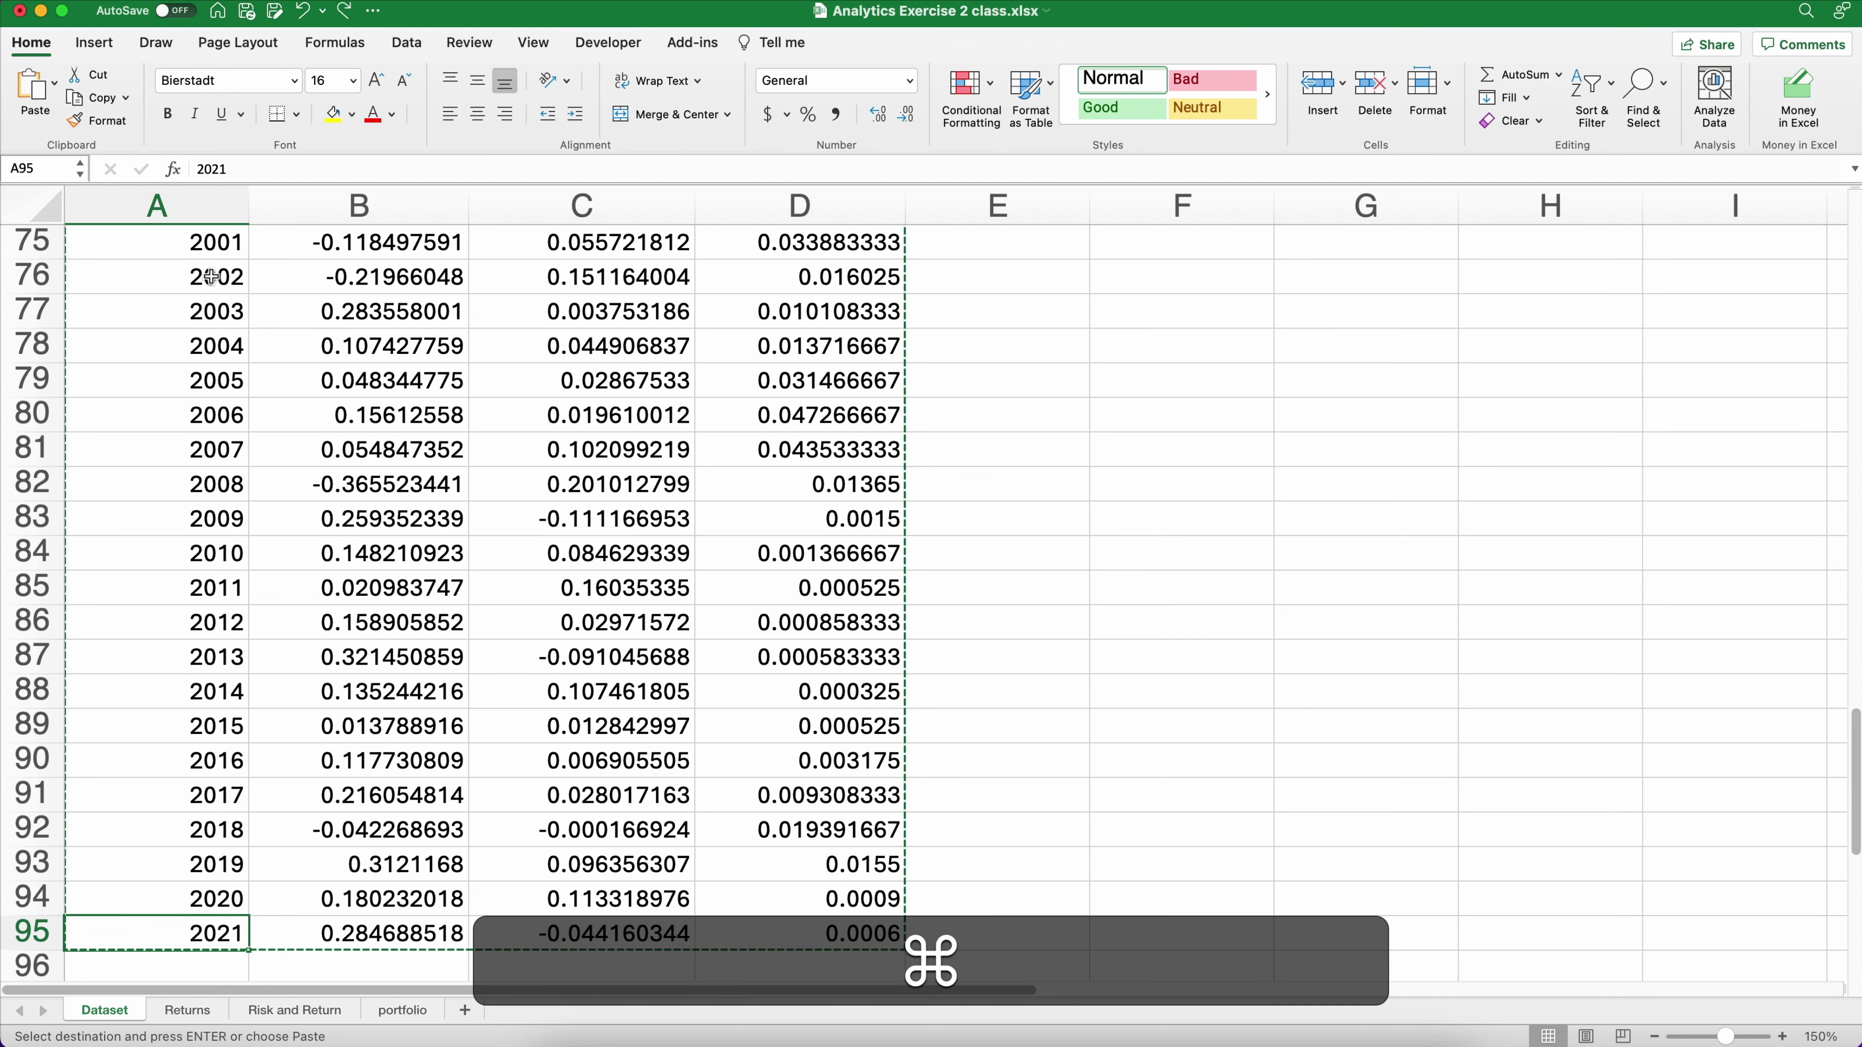
pyautogui.press('super+Up')
pyautogui.press('super+Right')
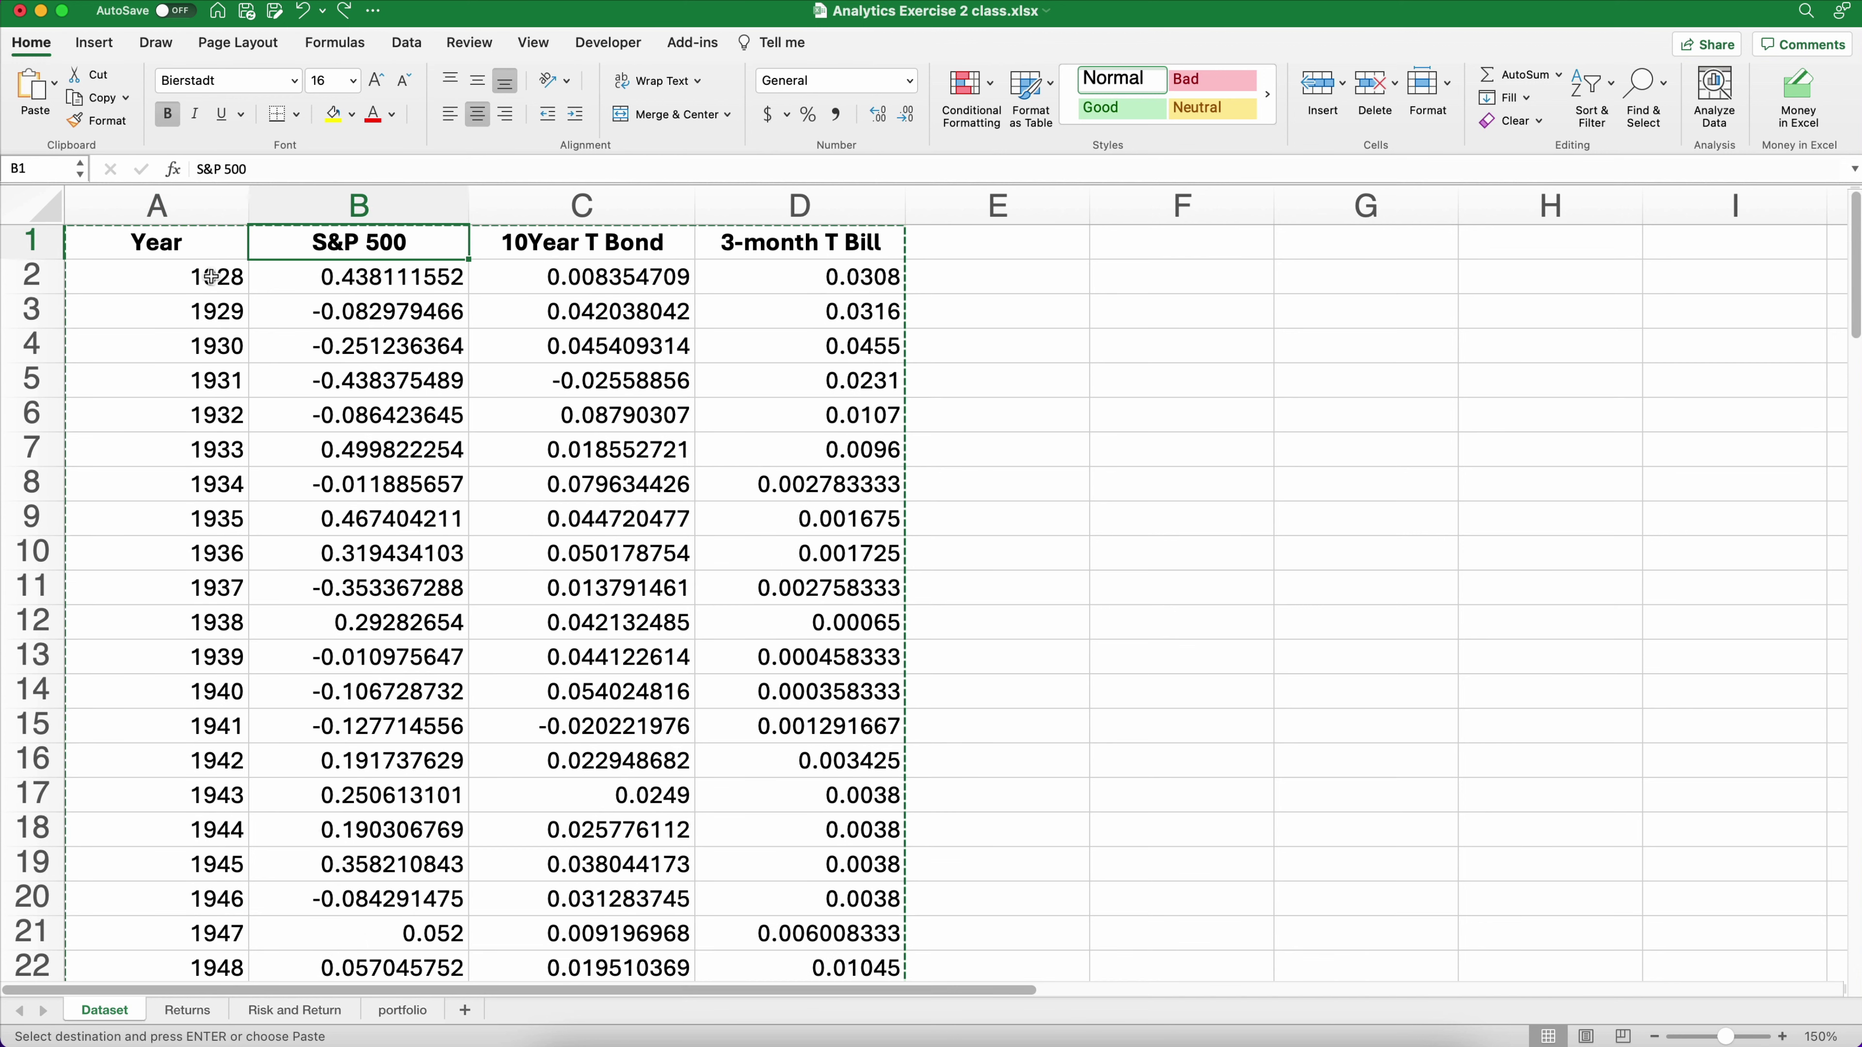
pyautogui.moveTo(357, 287); pyautogui.dragTo(765, 308)
pyautogui.press('super+shift+Down')
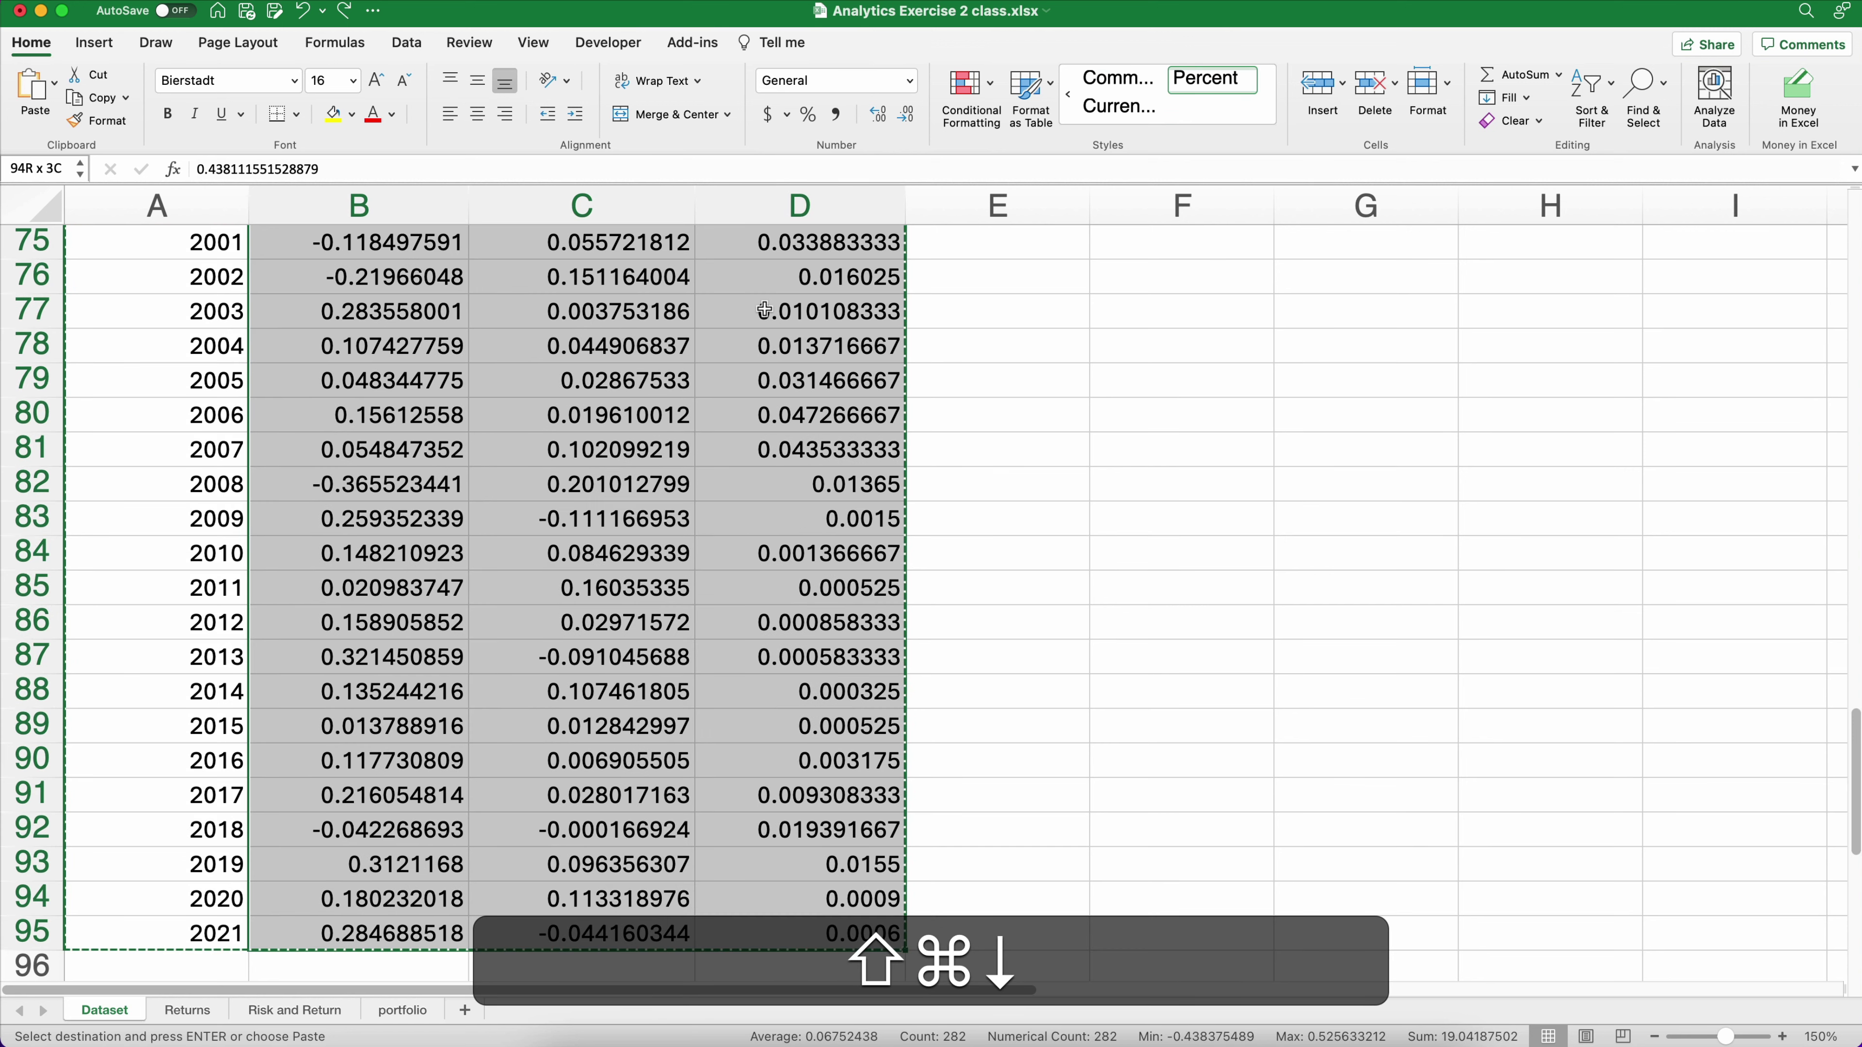
pyautogui.click(804, 119)
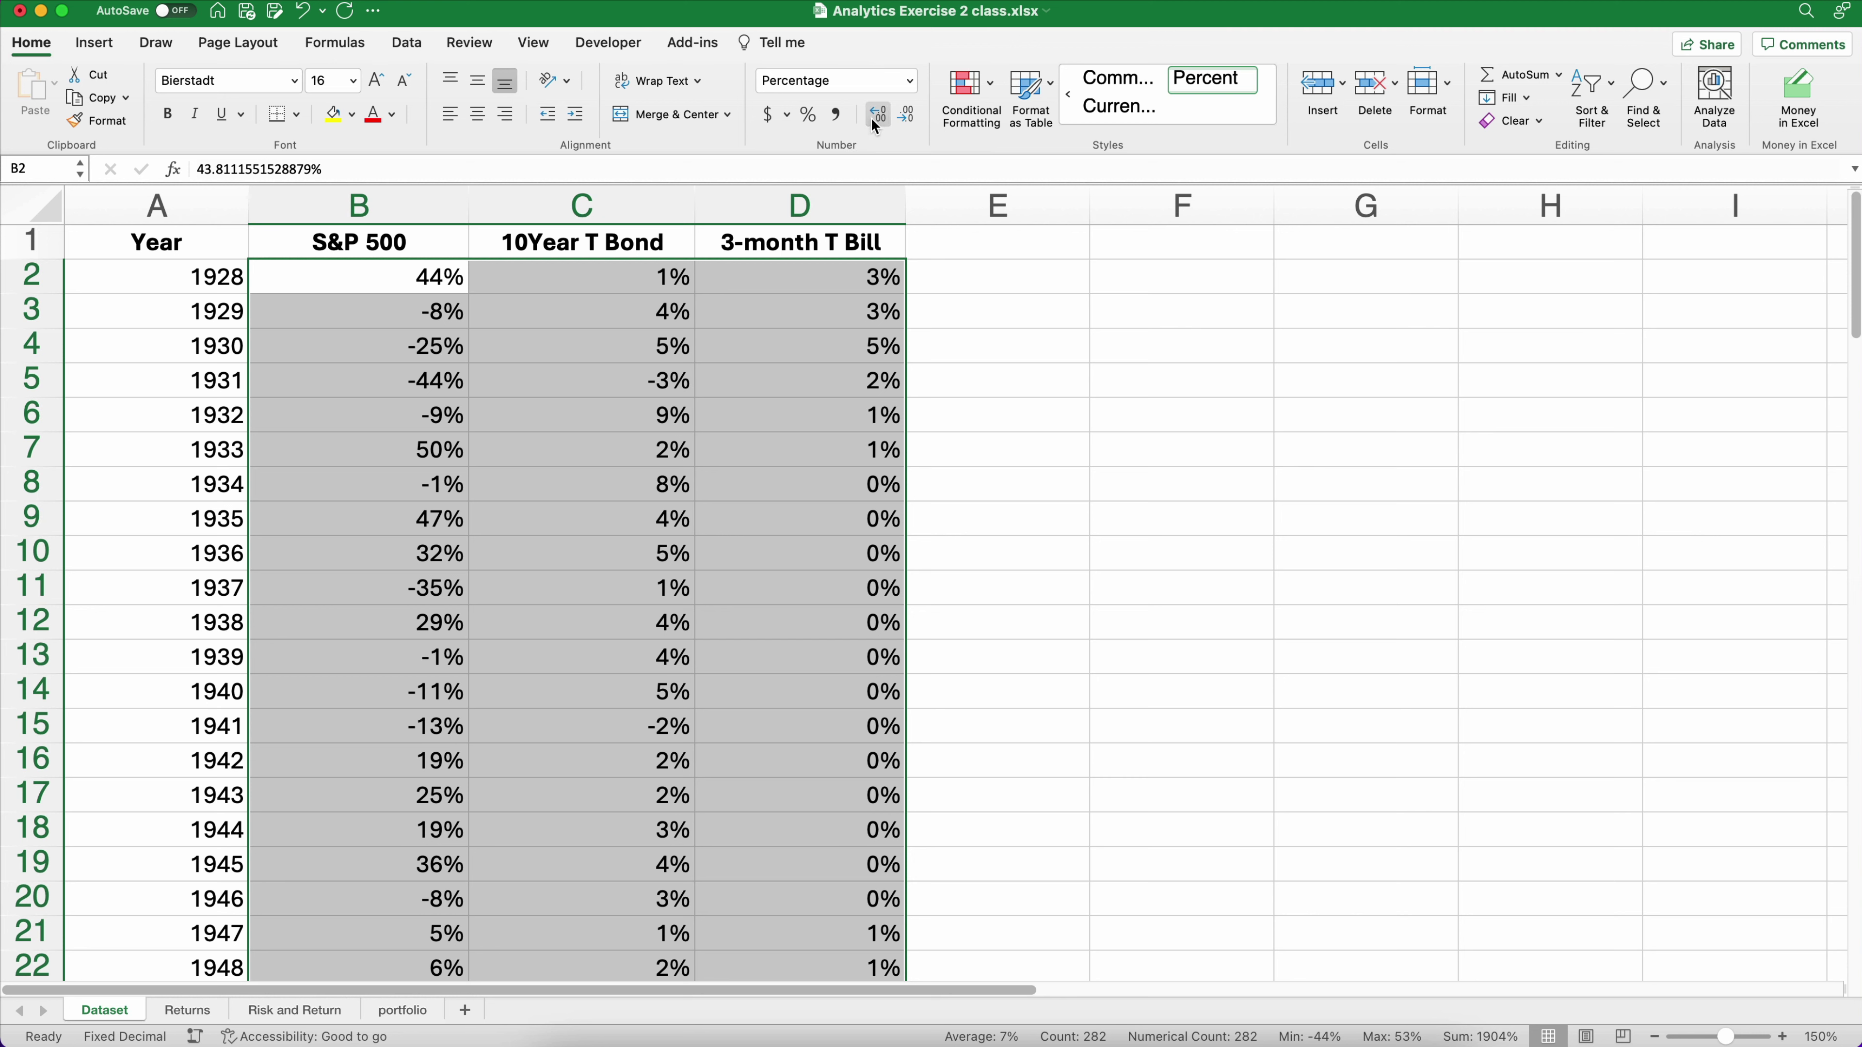
pyautogui.click(873, 119)
pyautogui.click(873, 119)
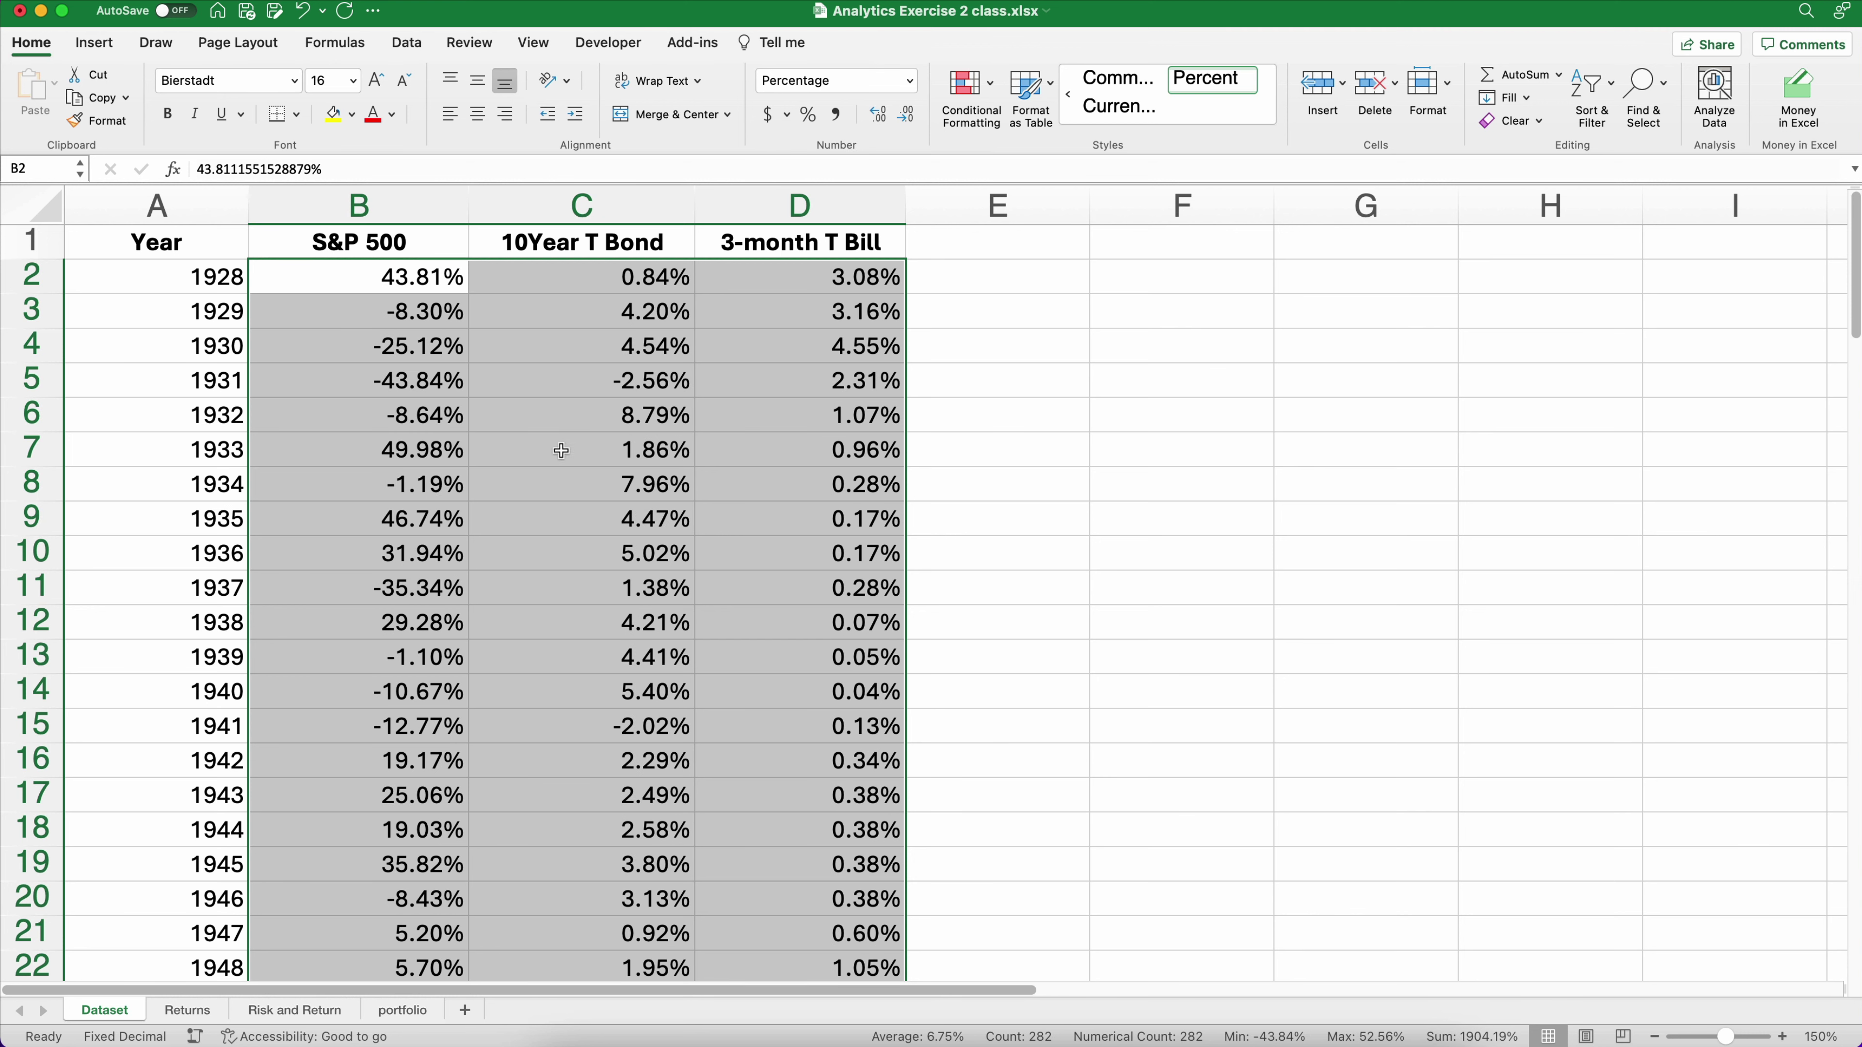
pyautogui.click(339, 248)
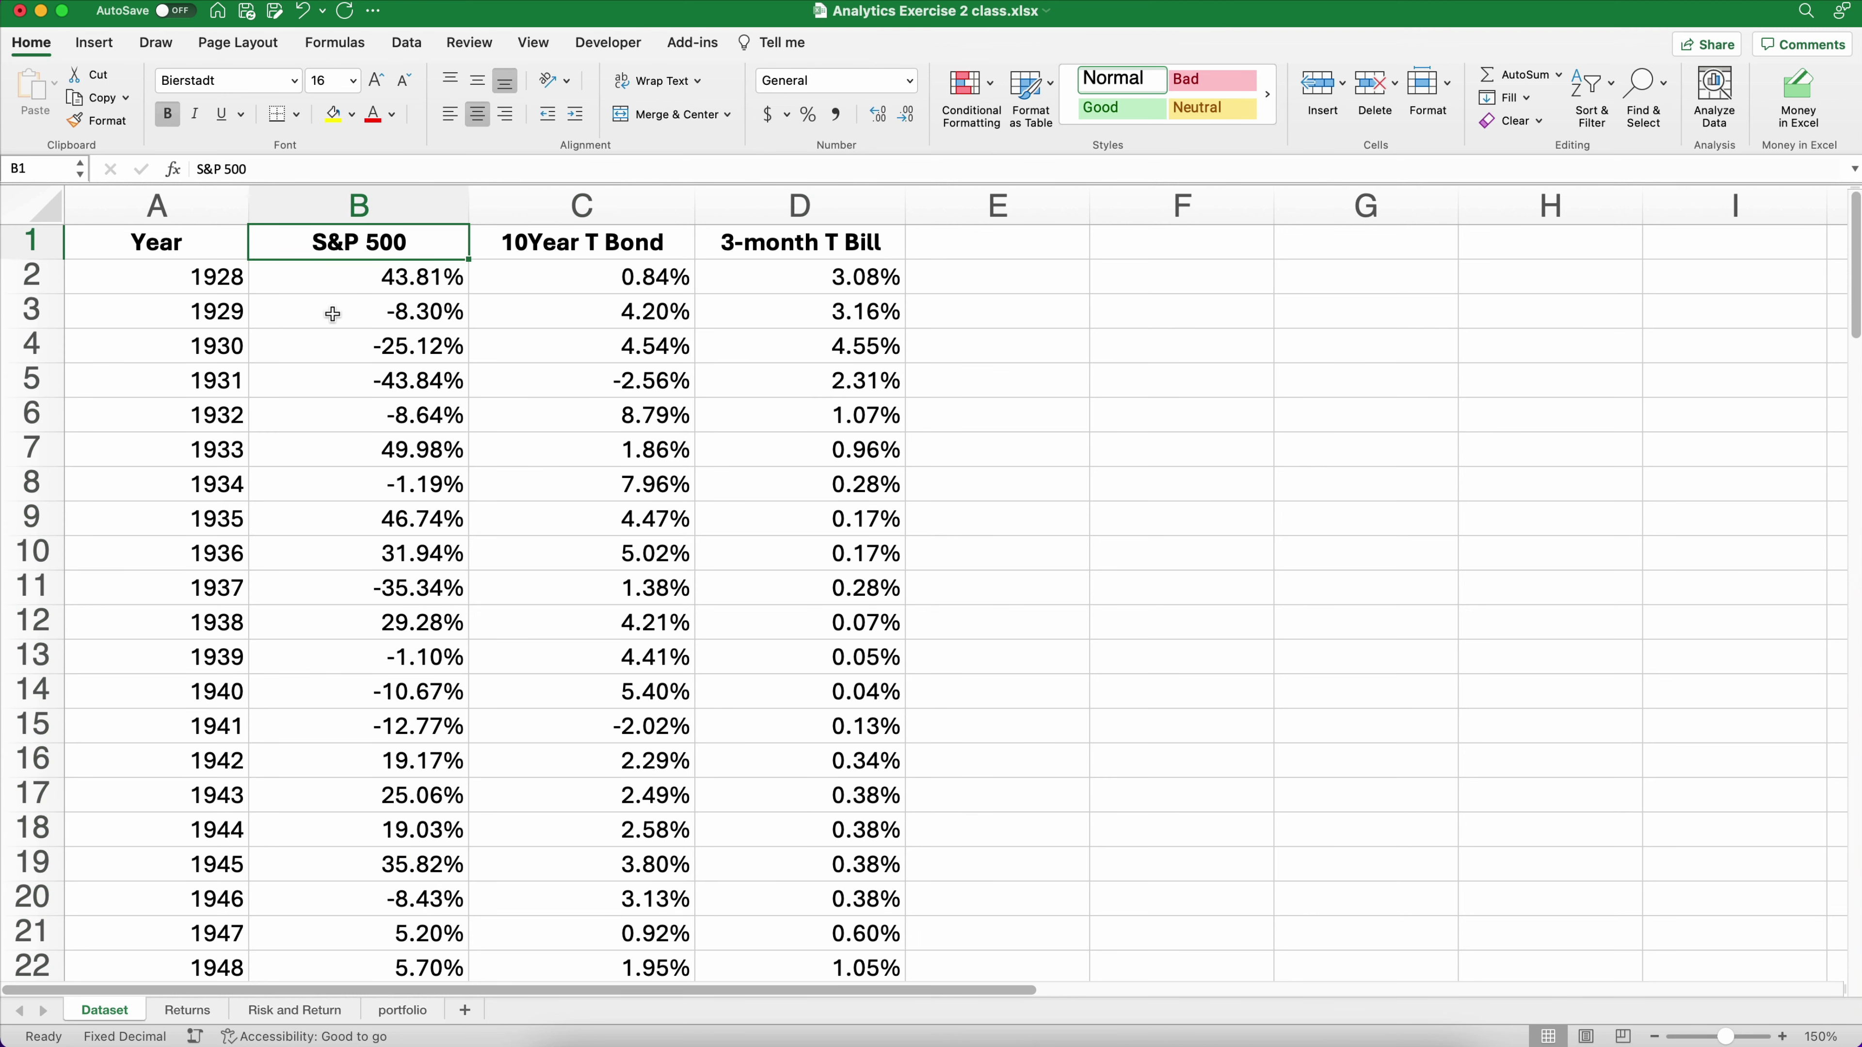
pyautogui.click(551, 249)
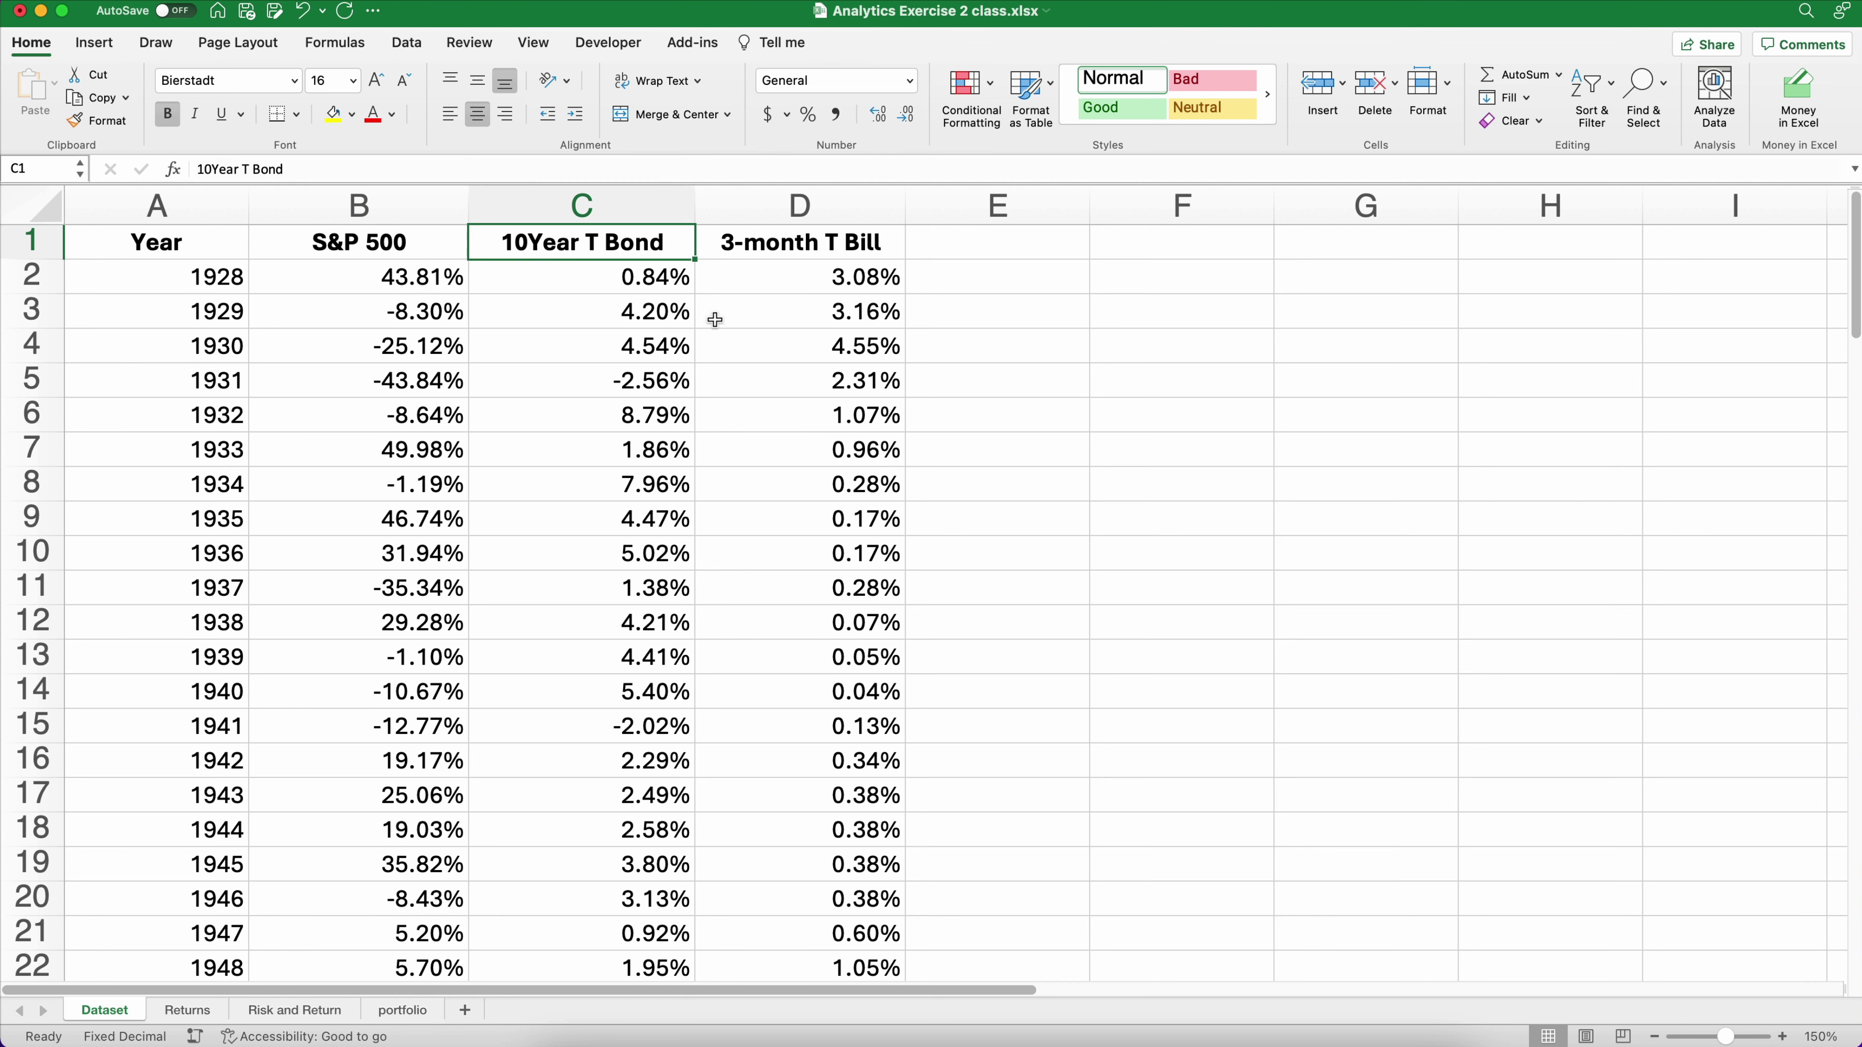
pyautogui.click(761, 252)
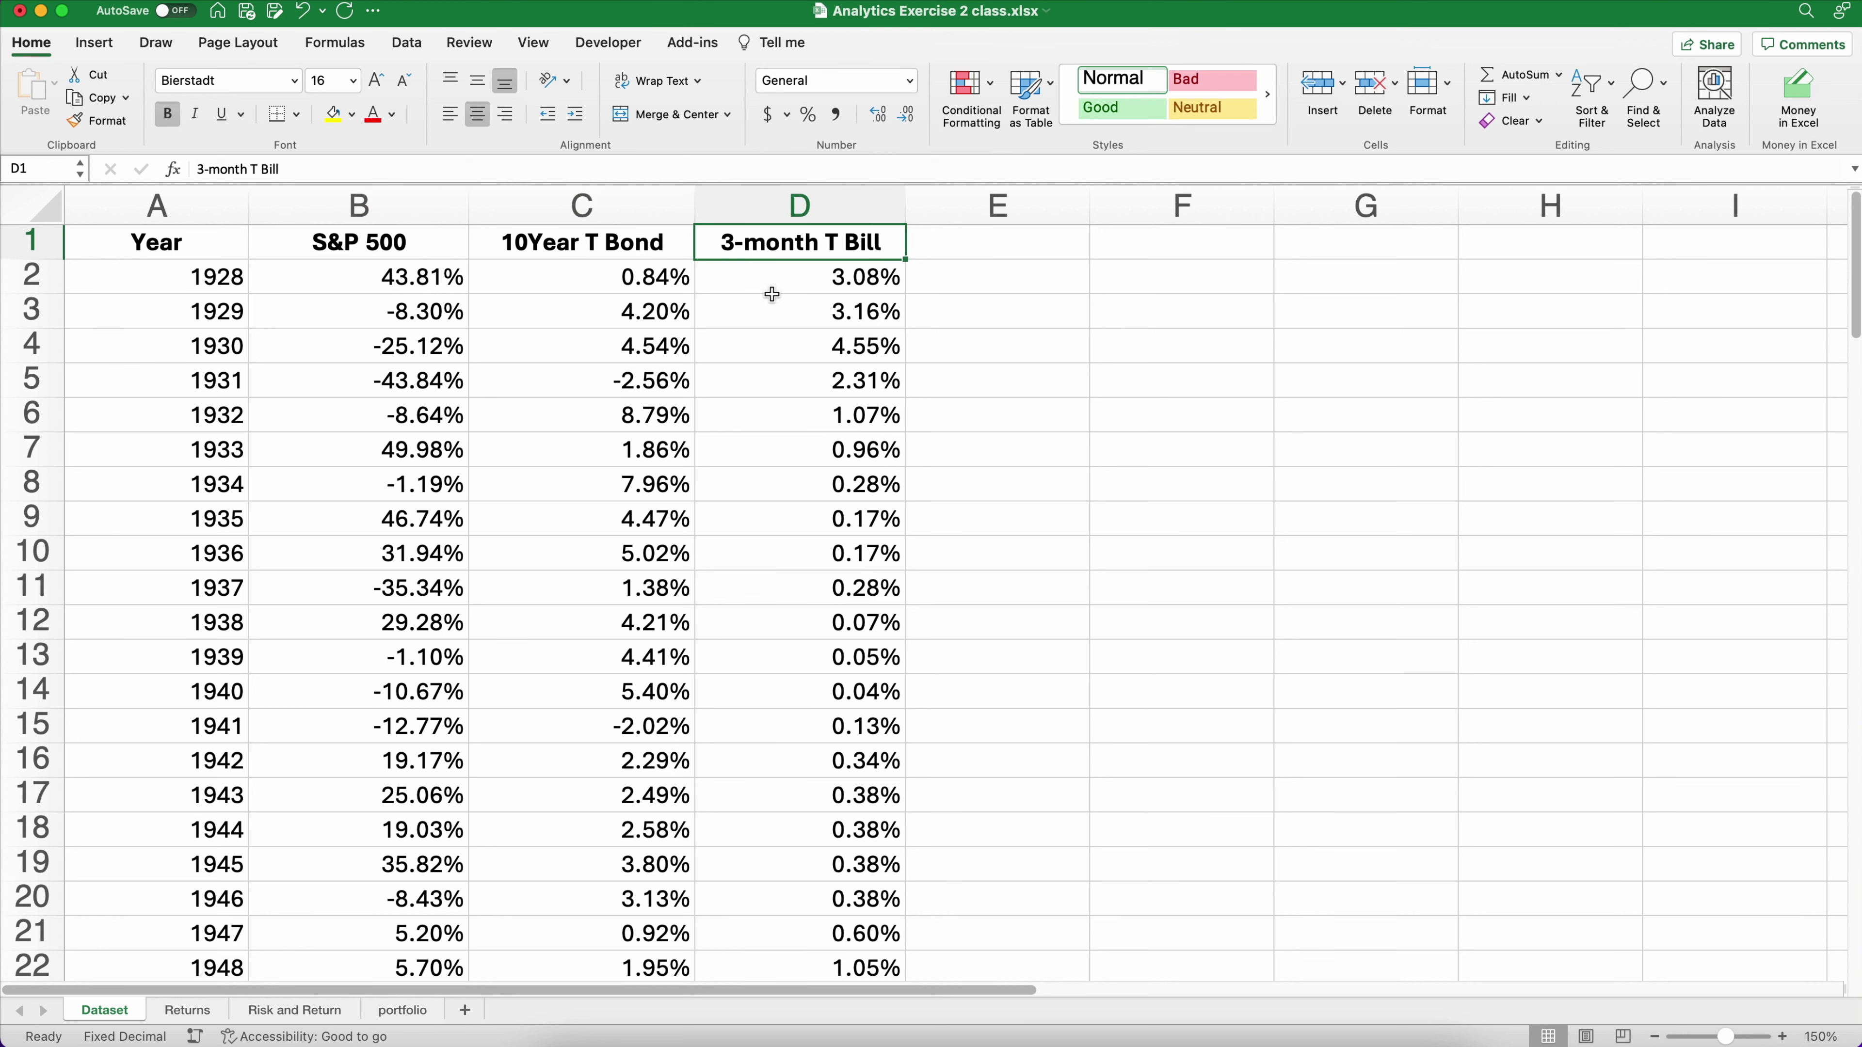
# Copy the whole returns table on the Dataset sheet, including its header row
pyautogui.click(187, 239)
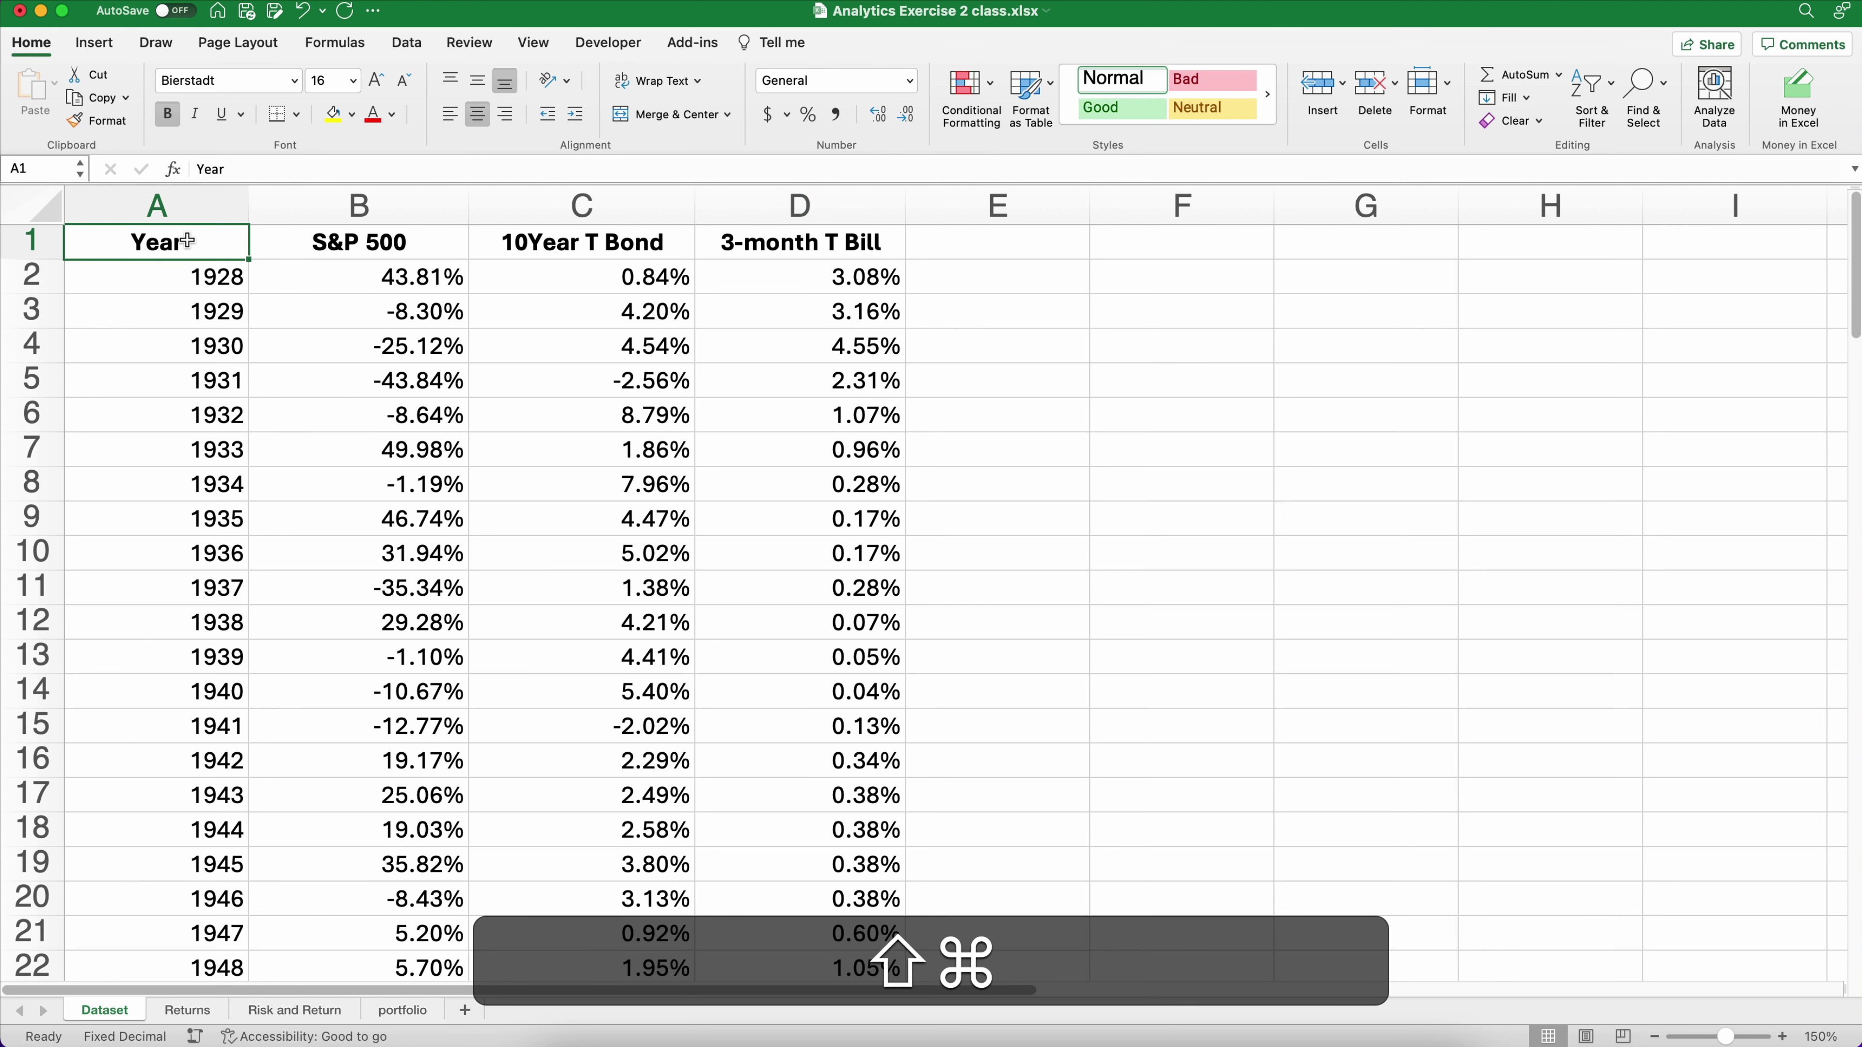
pyautogui.press('shift+super+Right')
pyautogui.press('shift+super+Down')
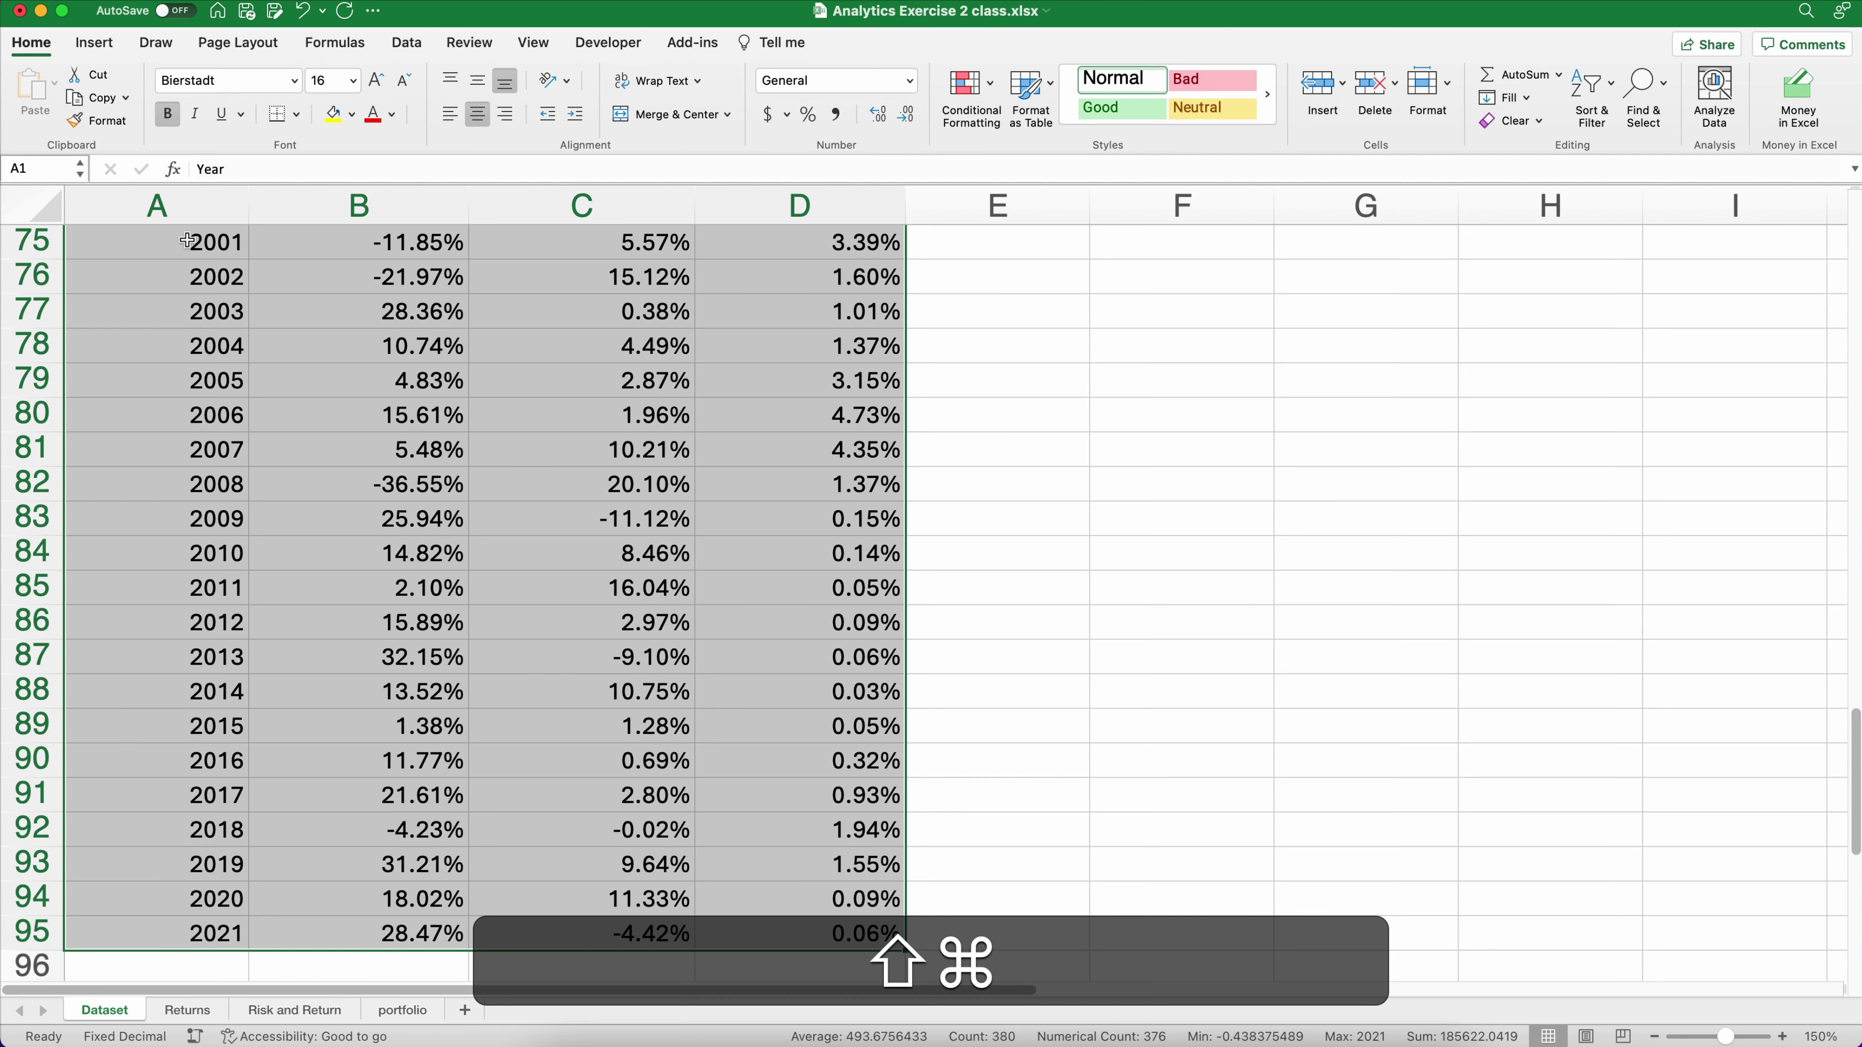
pyautogui.press('super+c')
pyautogui.scroll(20, 191, 246)
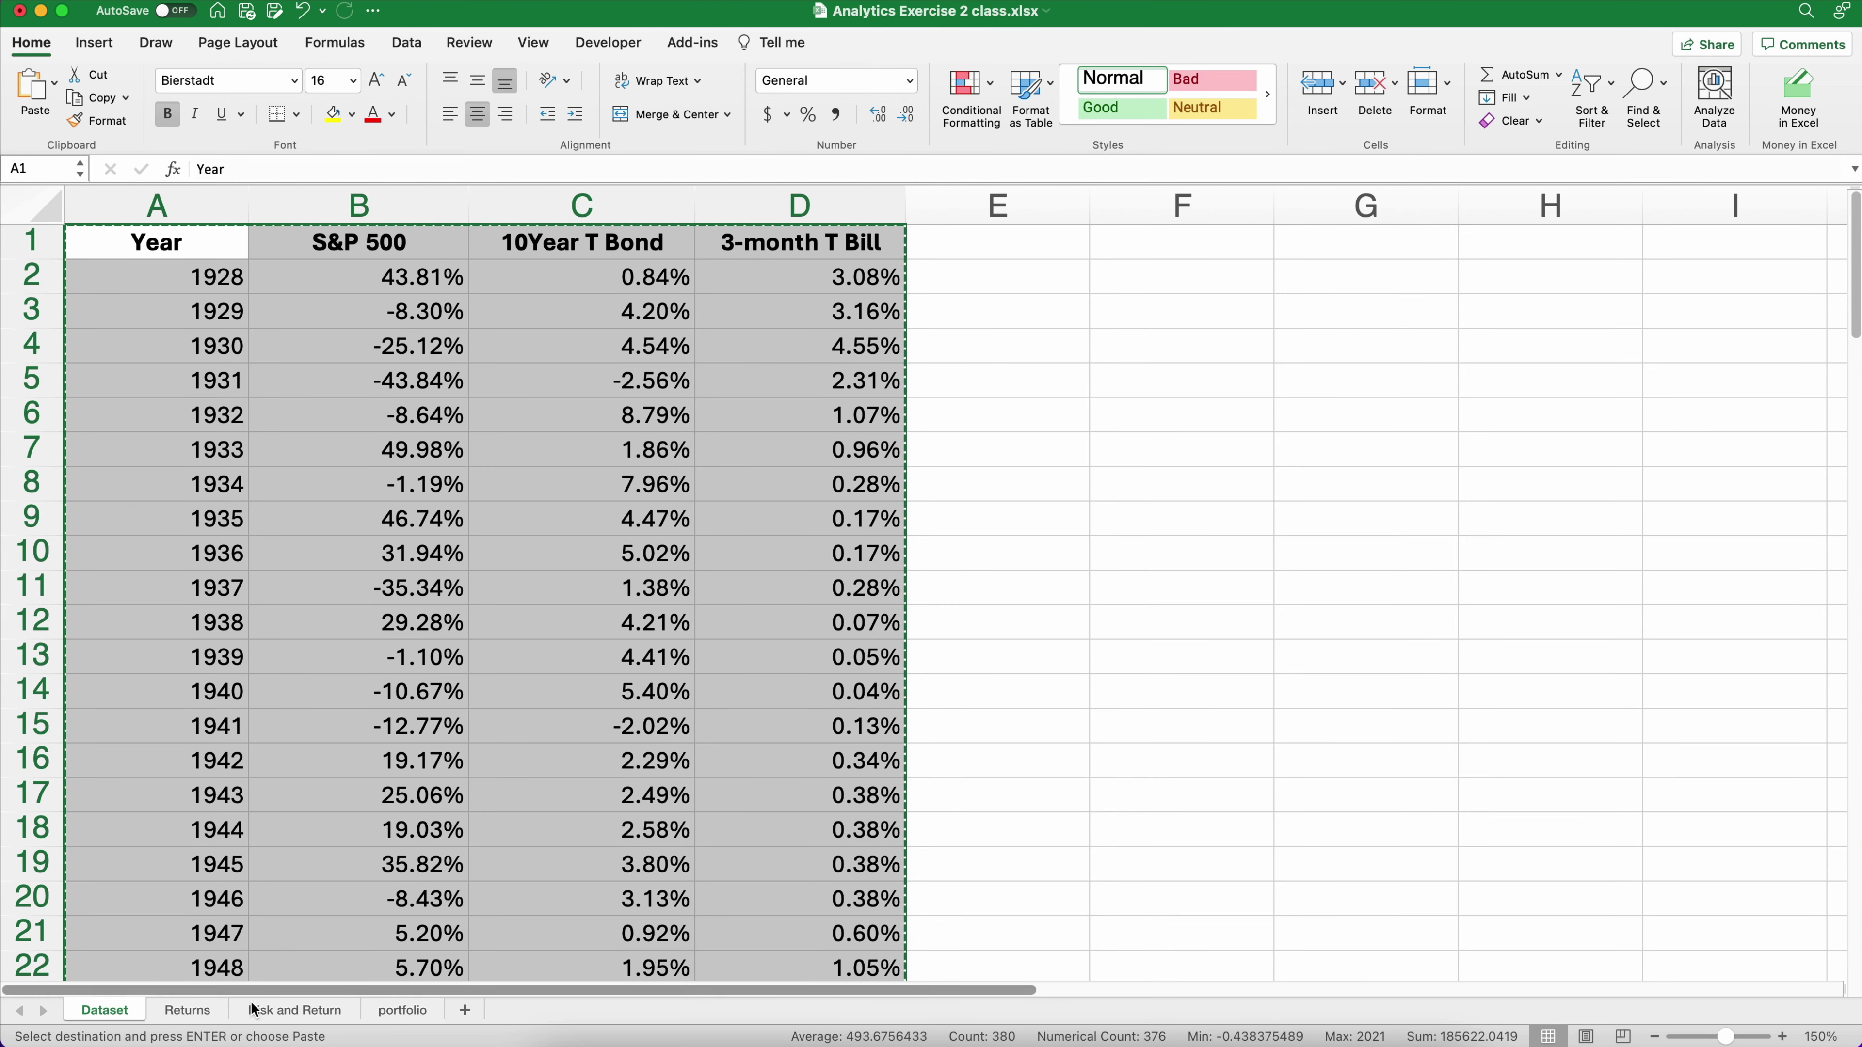
# Paste the copied returns table into the Returns sheet starting at cell A2
pyautogui.click(188, 1010)
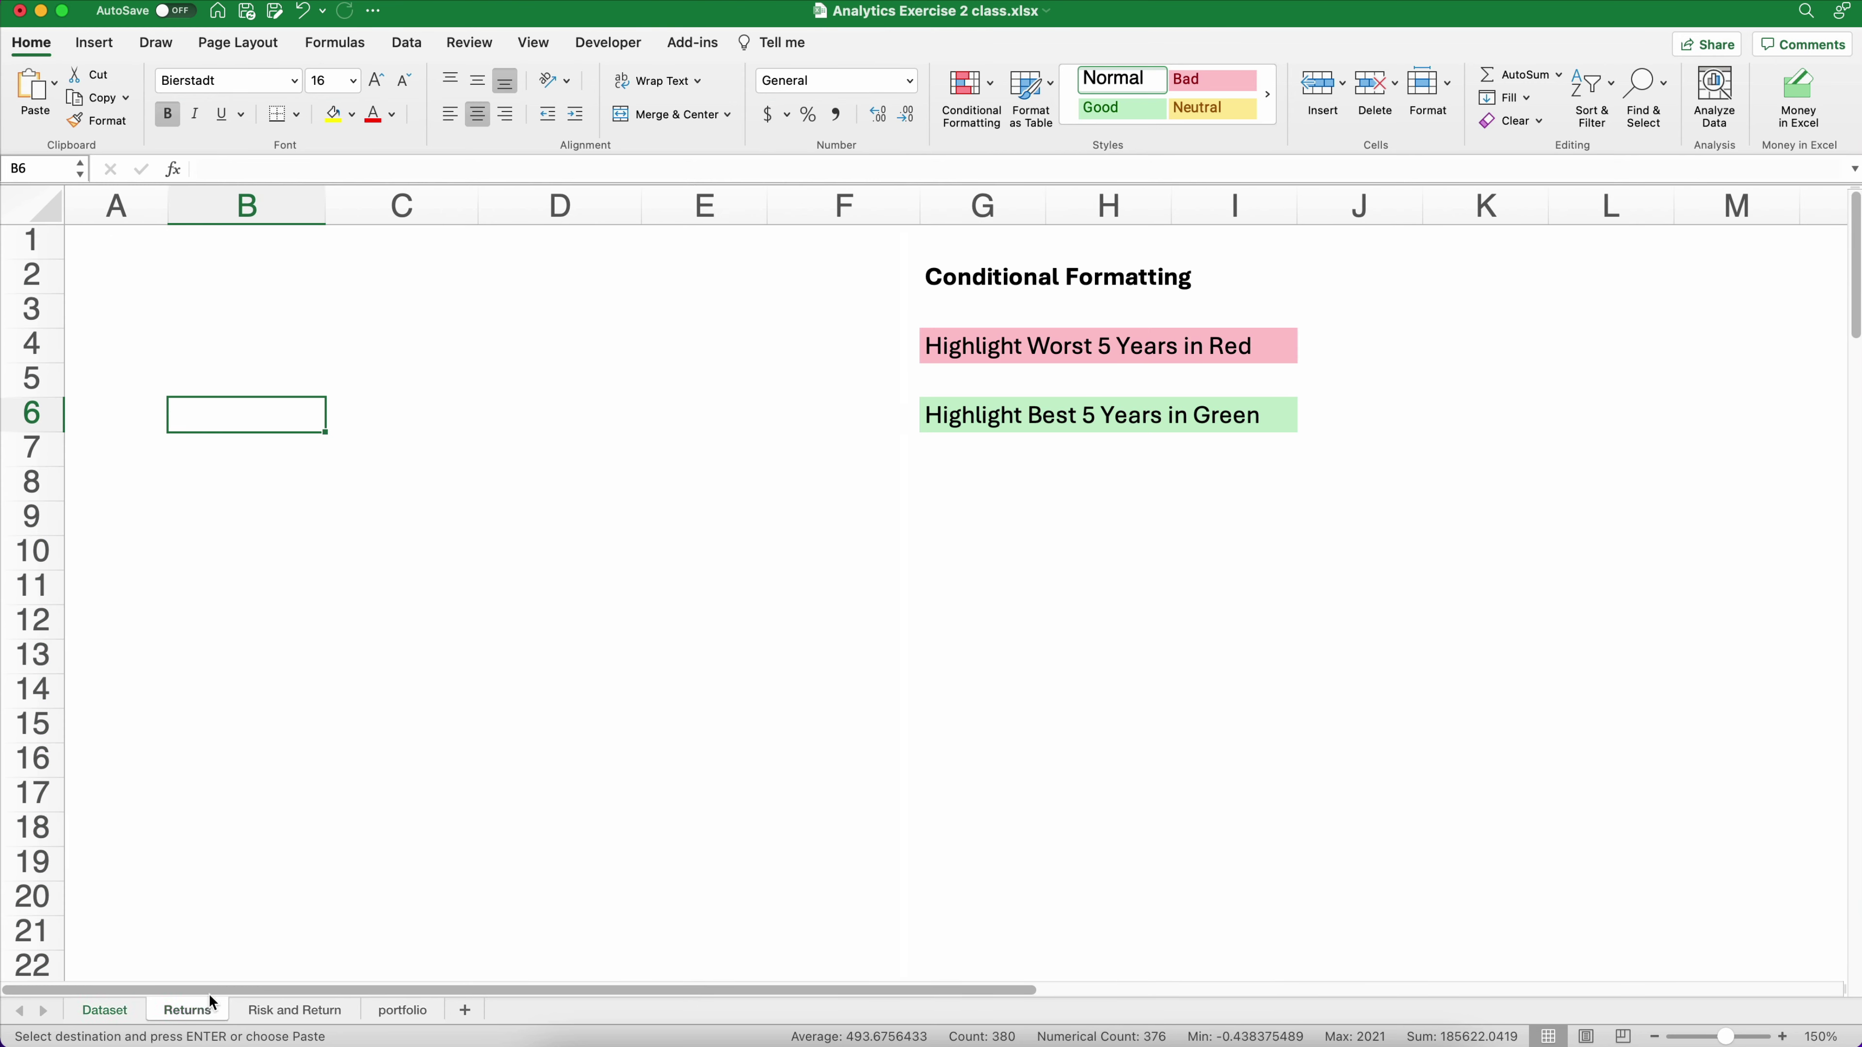
pyautogui.click(113, 284)
pyautogui.press('super+v')
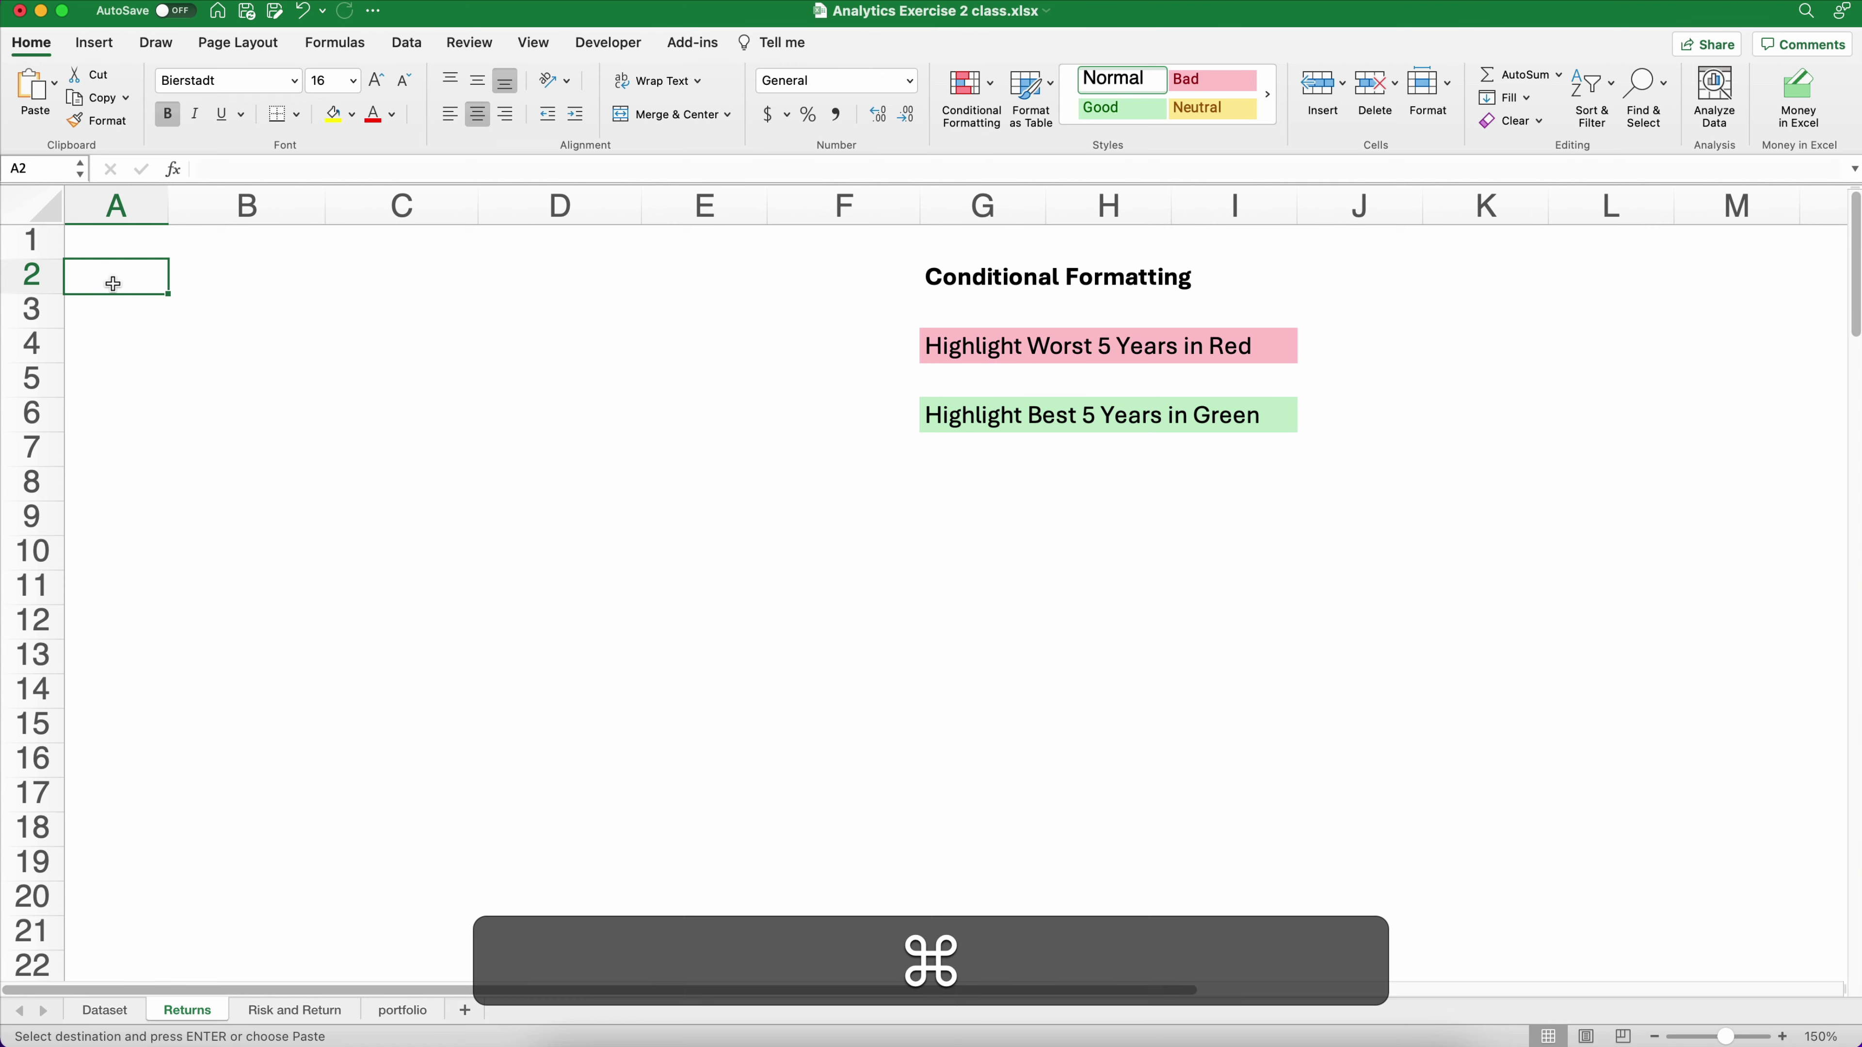
pyautogui.press('super+Down')
pyautogui.press('super+v')
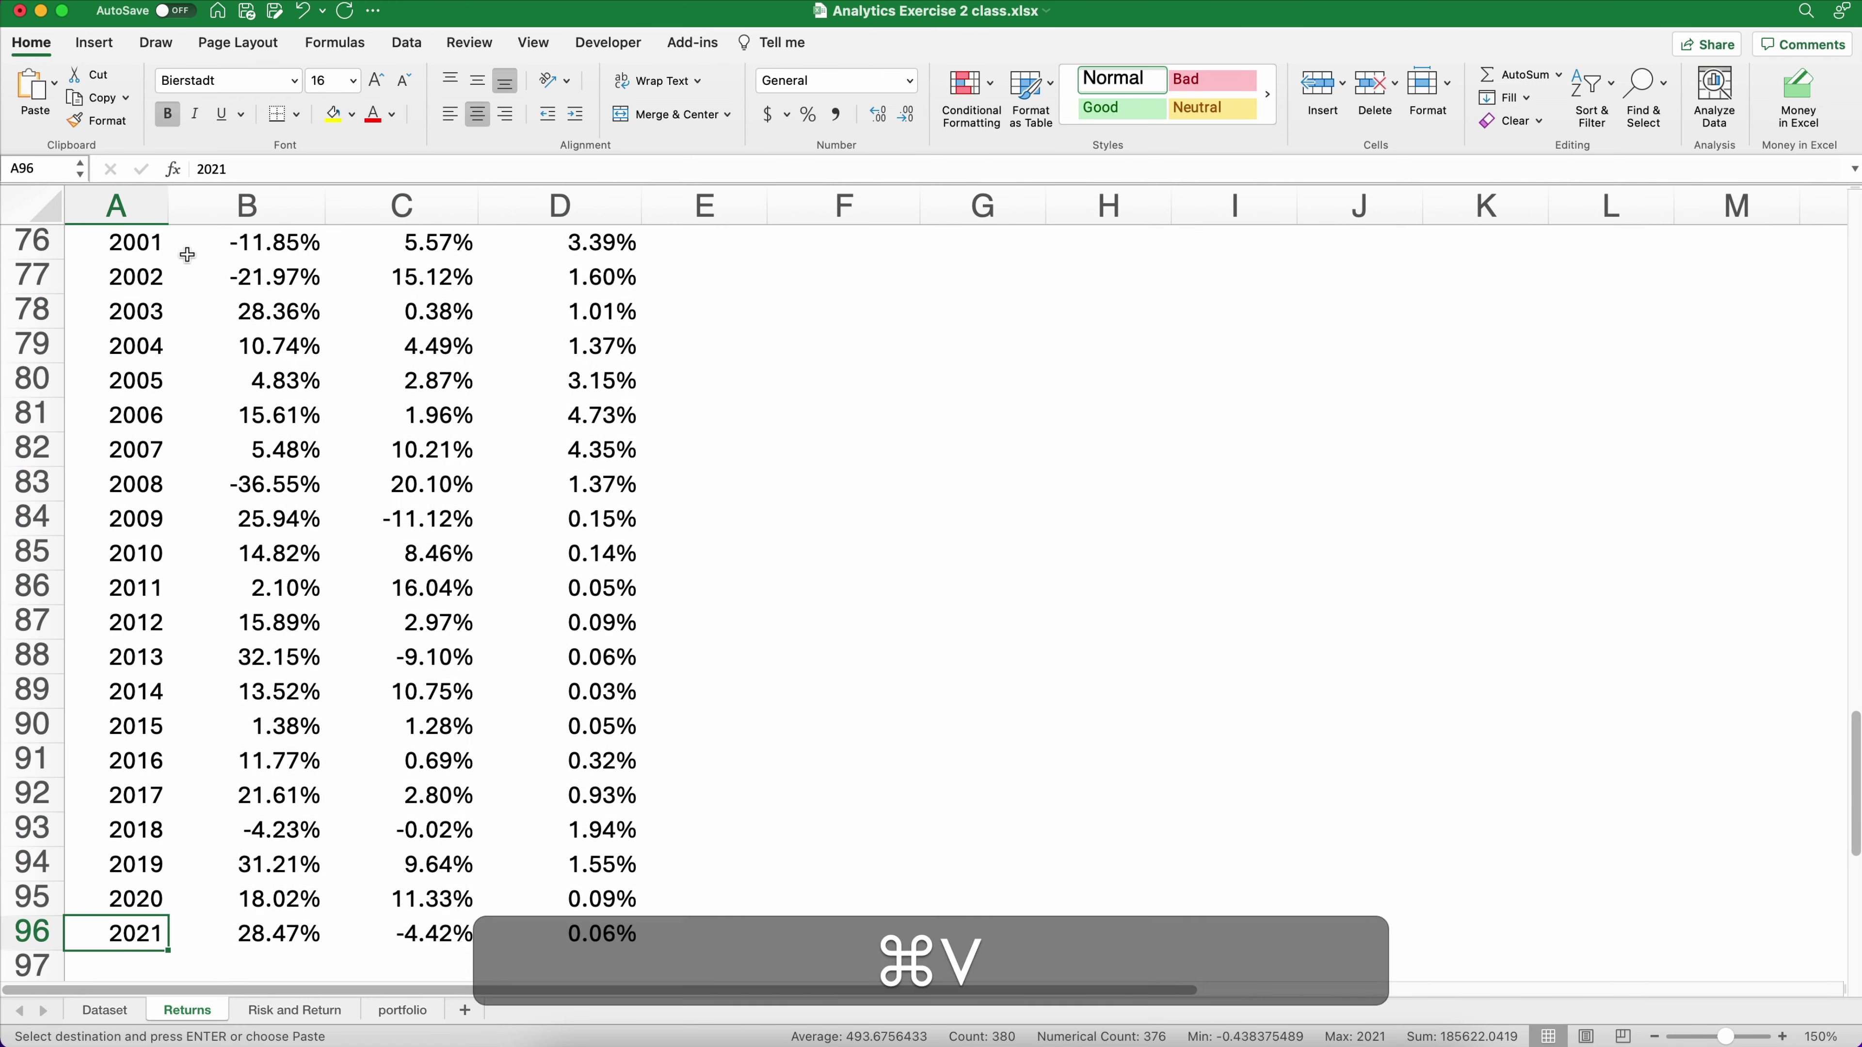
pyautogui.scroll(5, 200, 366)
pyautogui.click(200, 366)
pyautogui.press('super+Up')
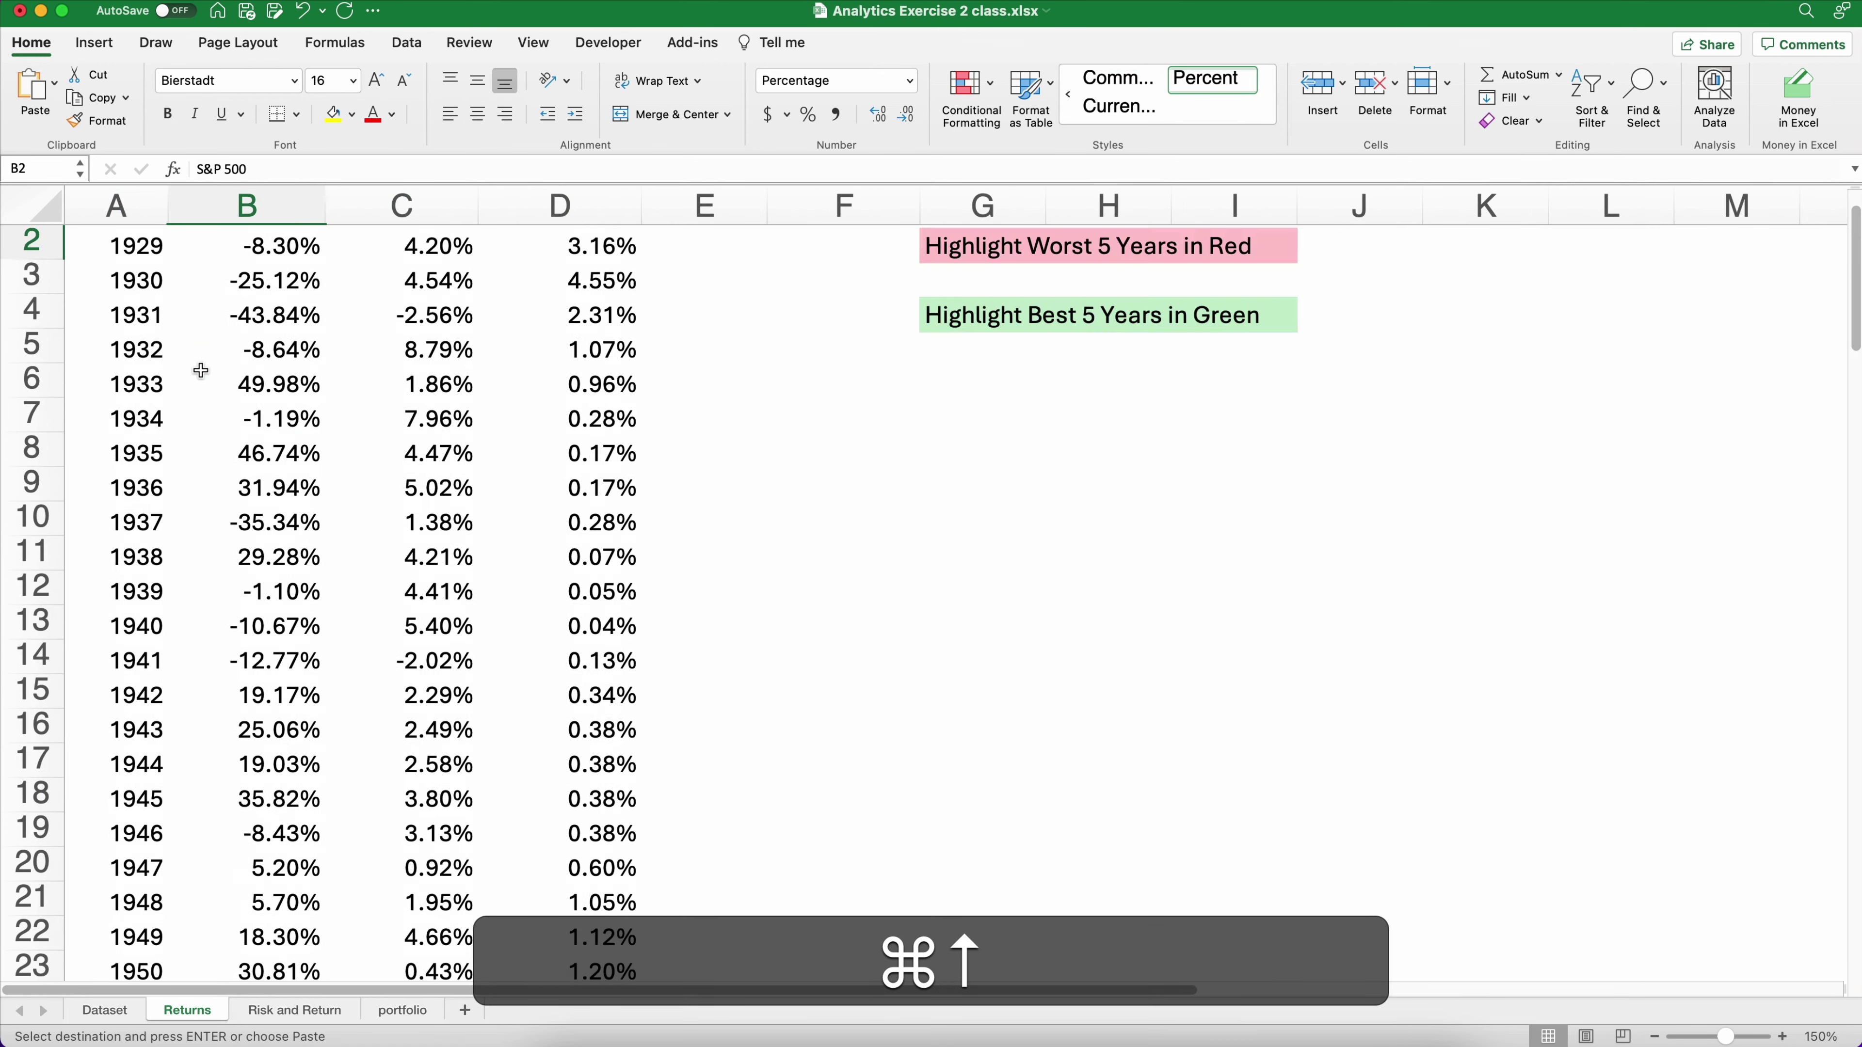
pyautogui.press('super+Up')
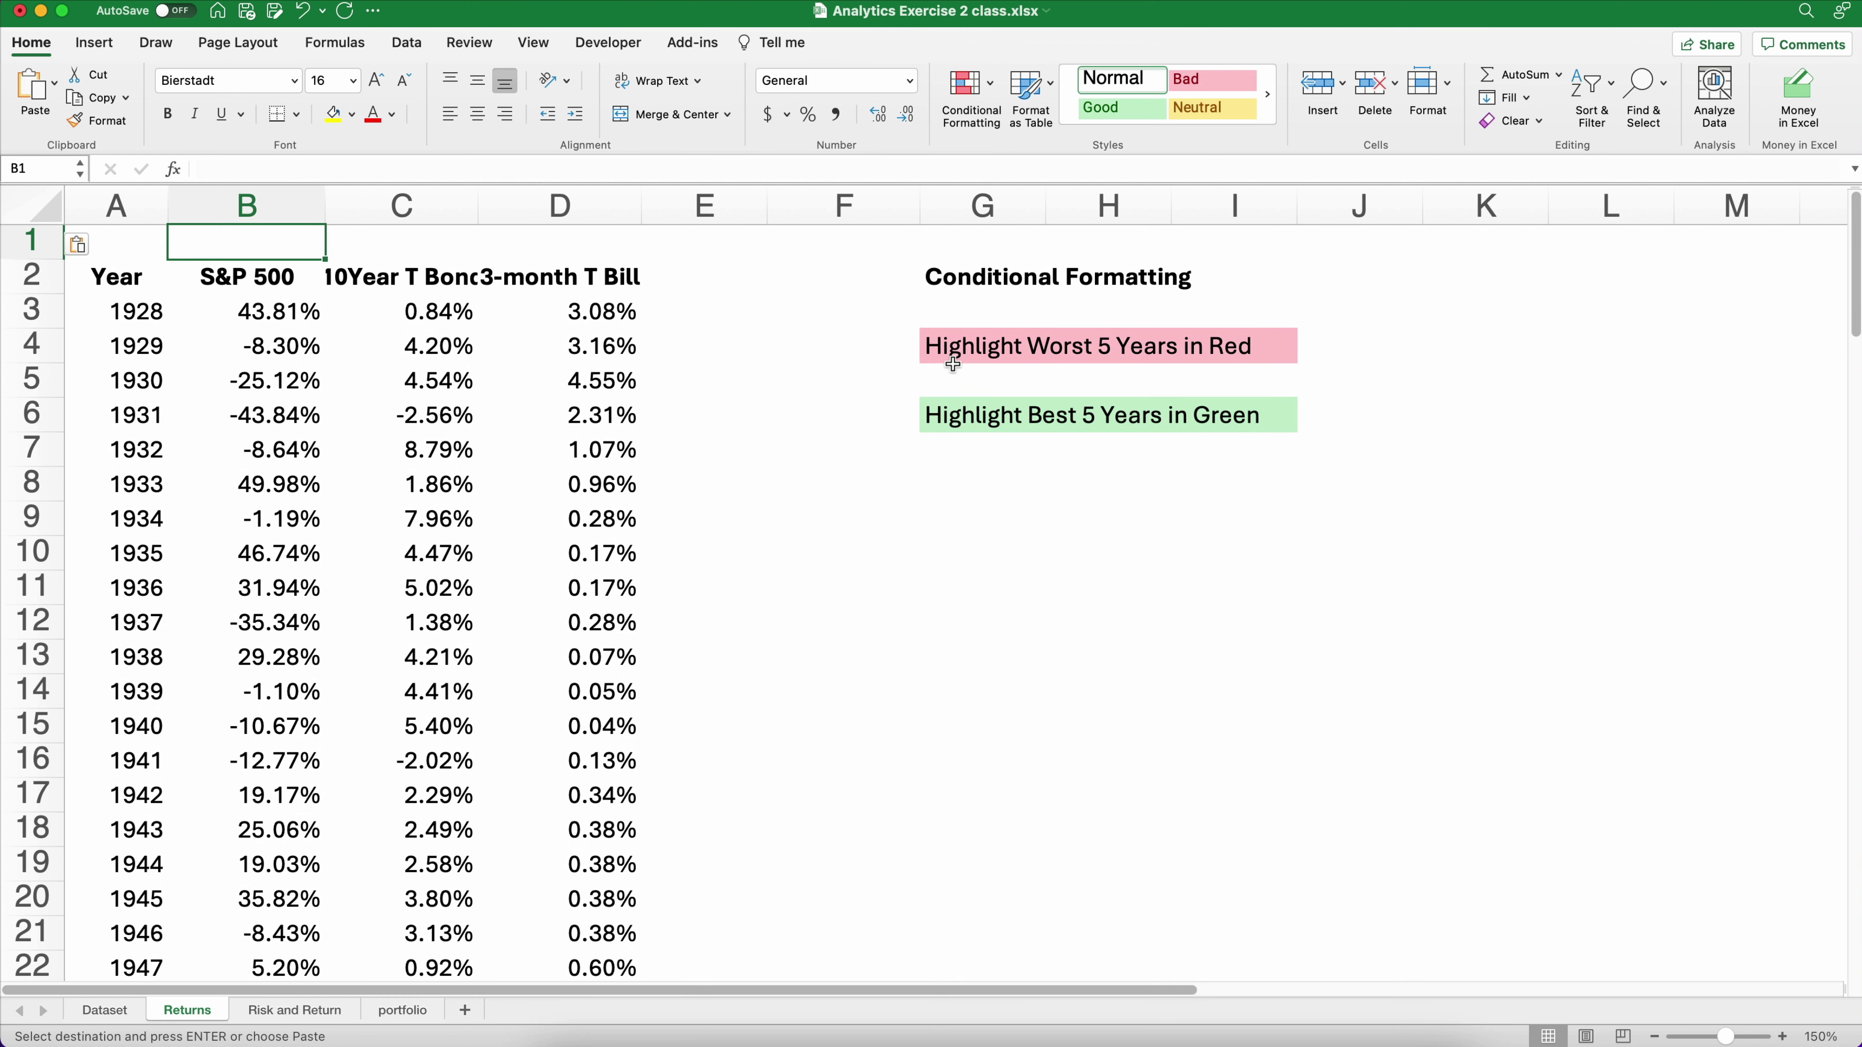
# Add conditional formatting to the S&P 500 returns that marks the bottom 5 values with light red fill and dark red text
pyautogui.click(258, 316)
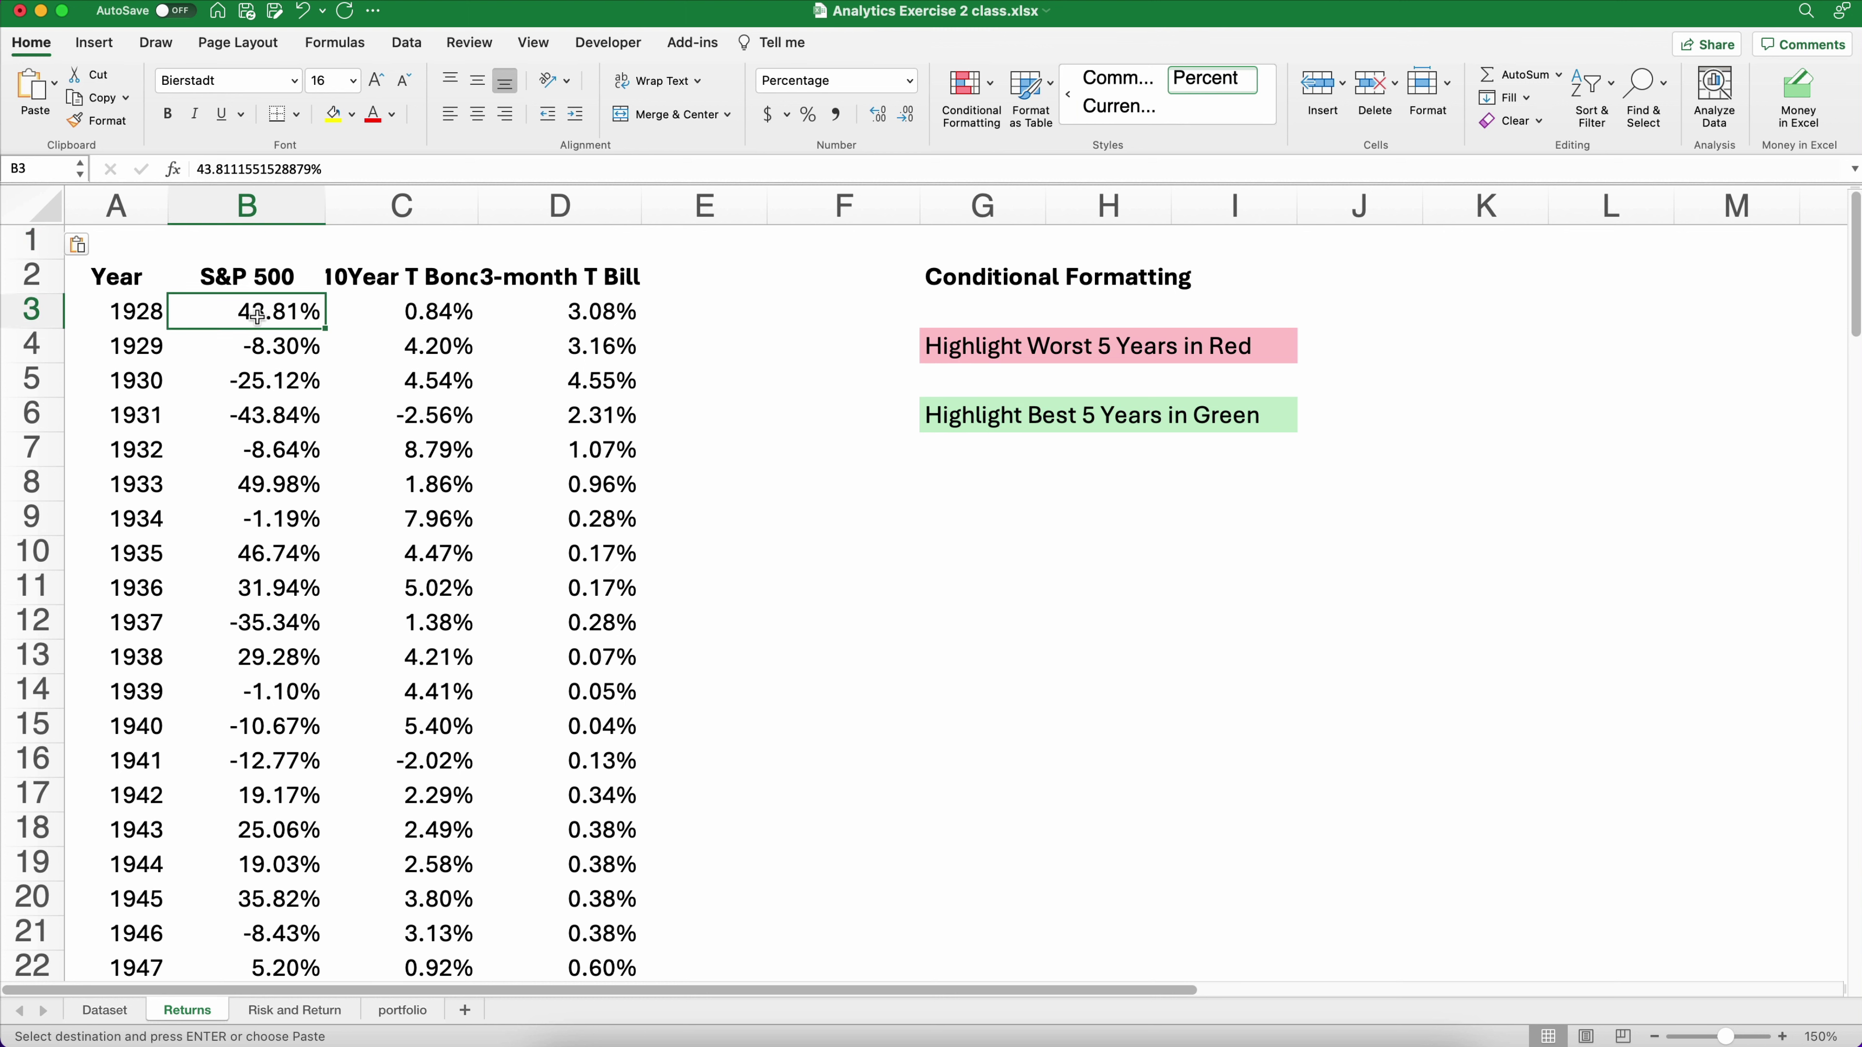
pyautogui.press('shift+super+Down')
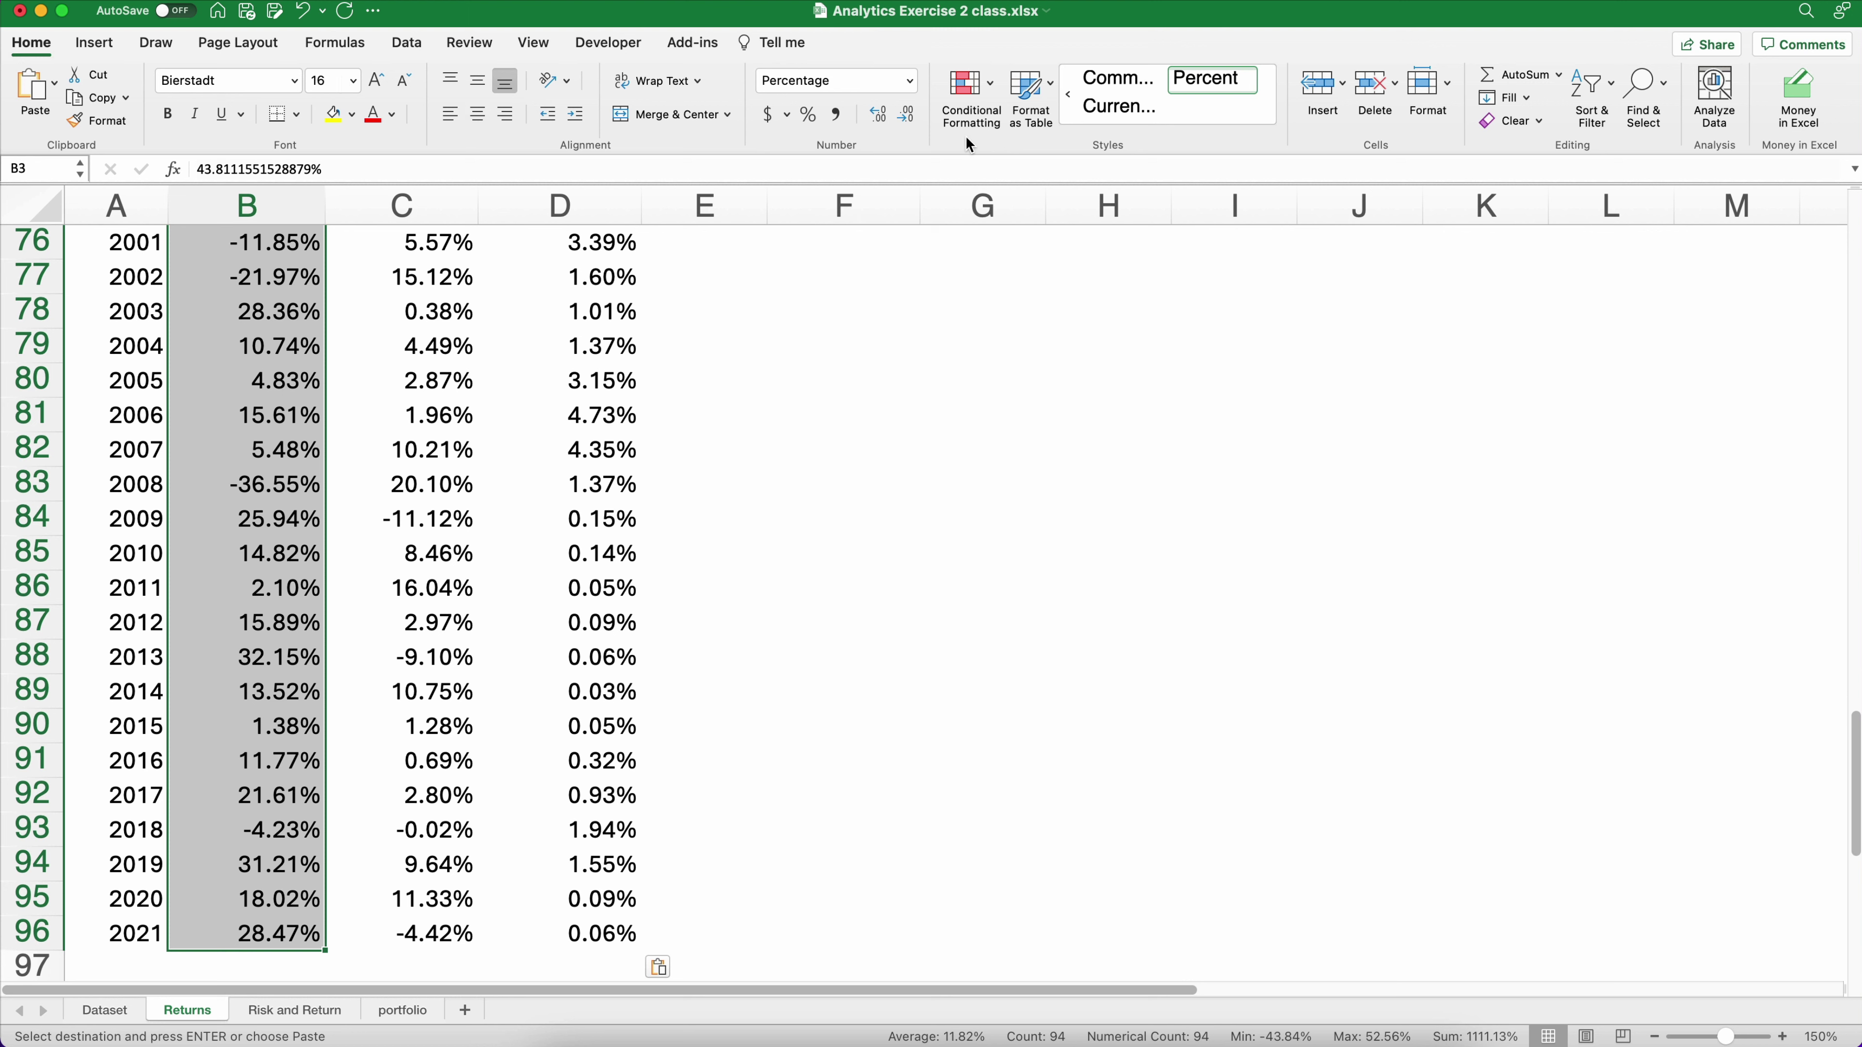
pyautogui.click(990, 90)
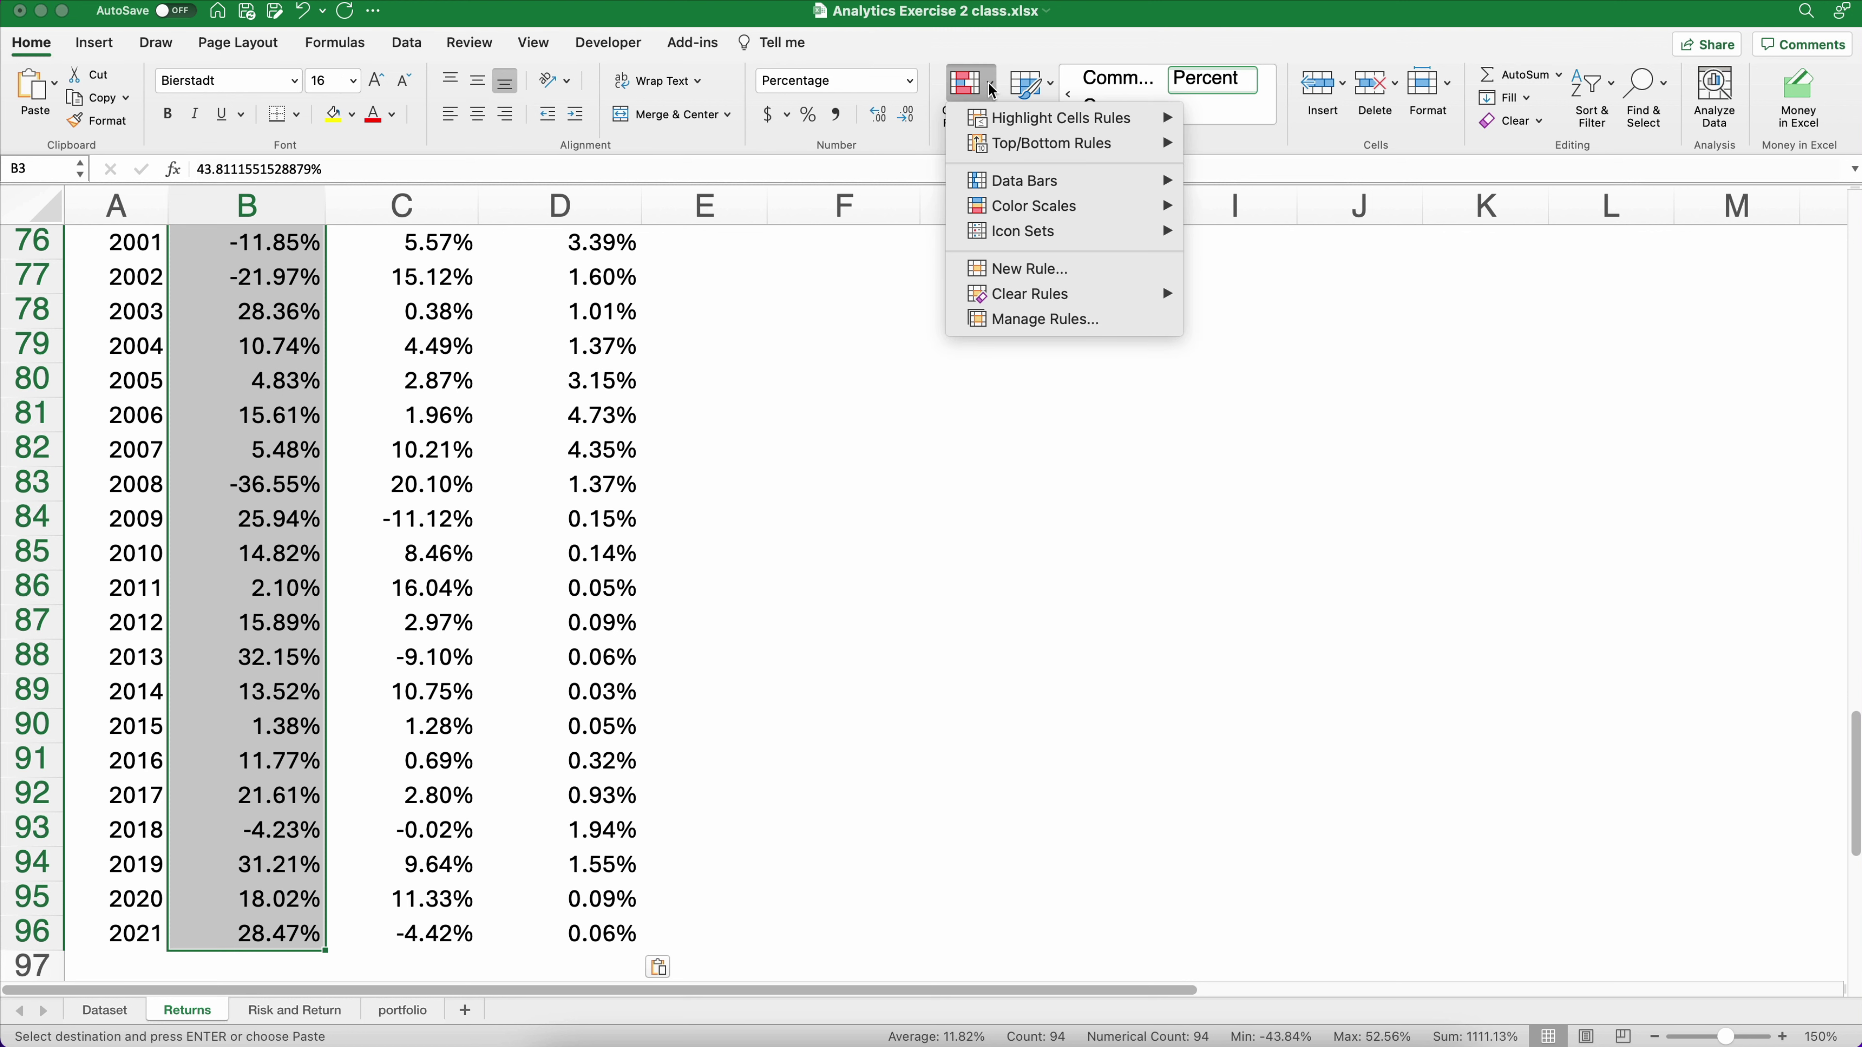
pyautogui.moveTo(1011, 156)
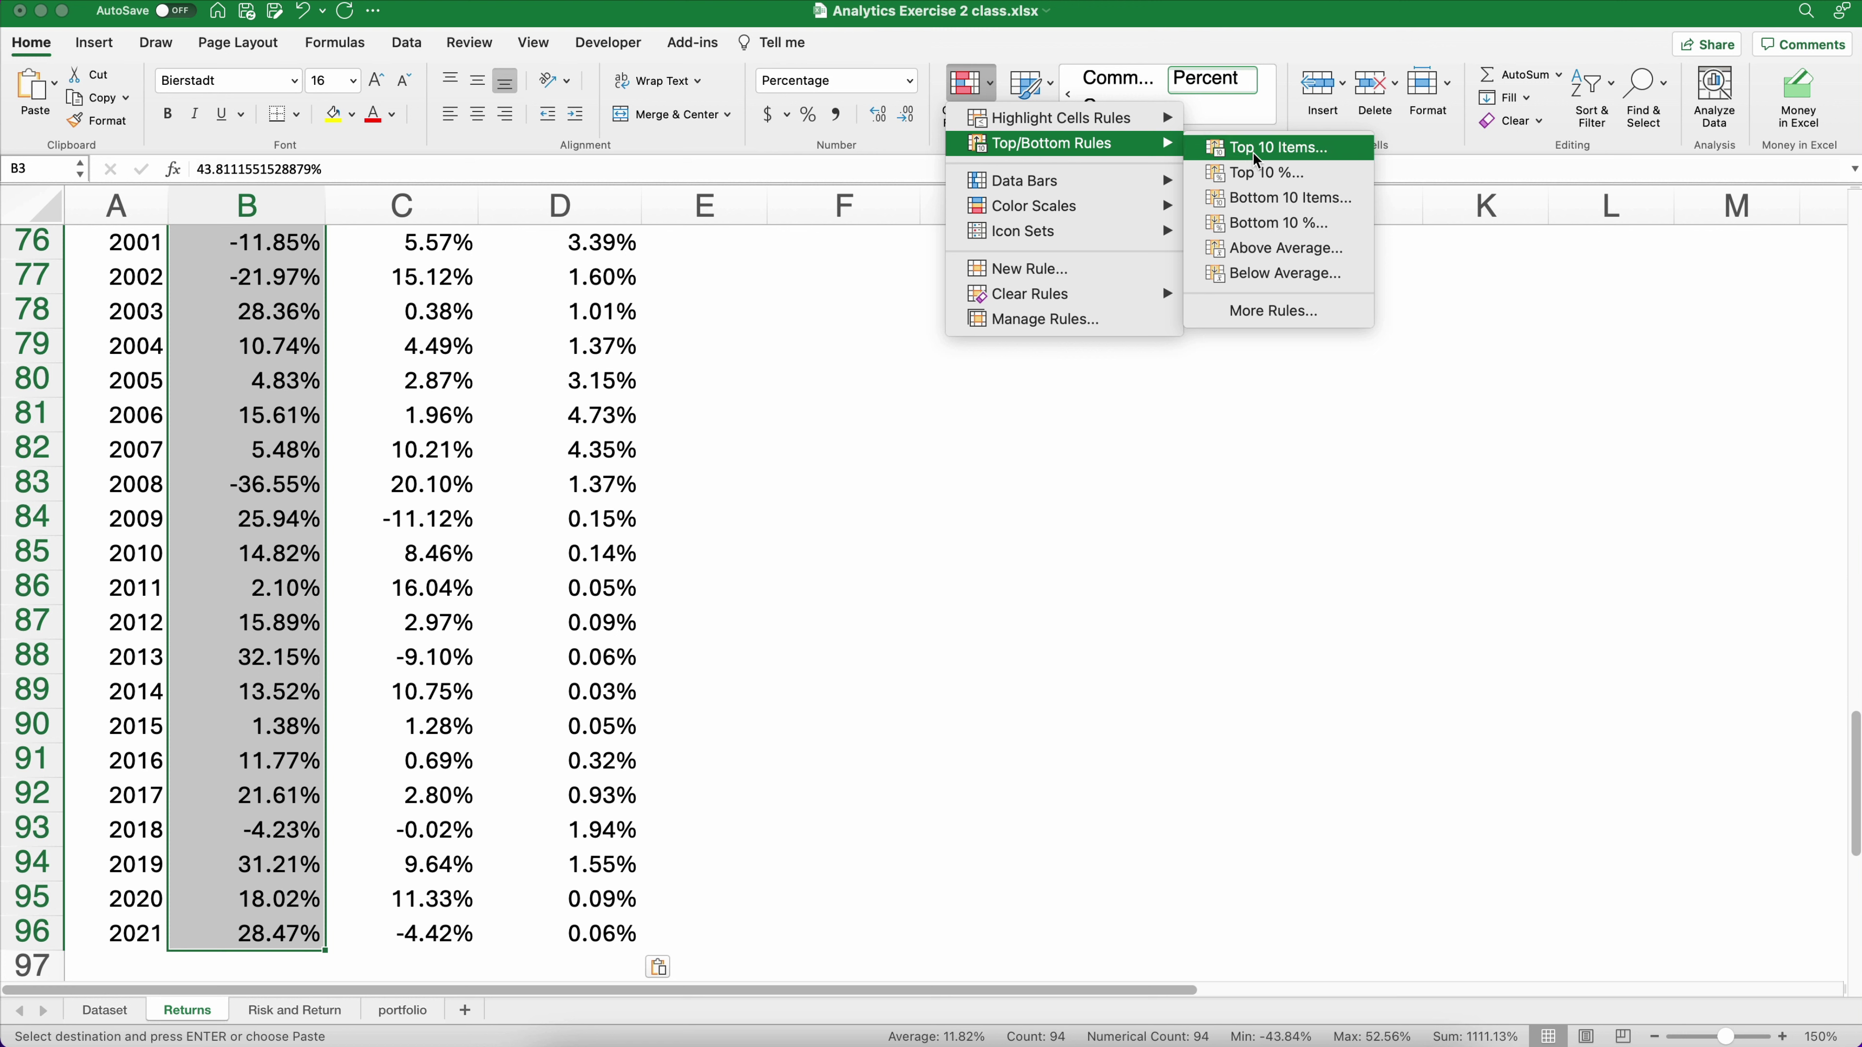
pyautogui.click(1258, 210)
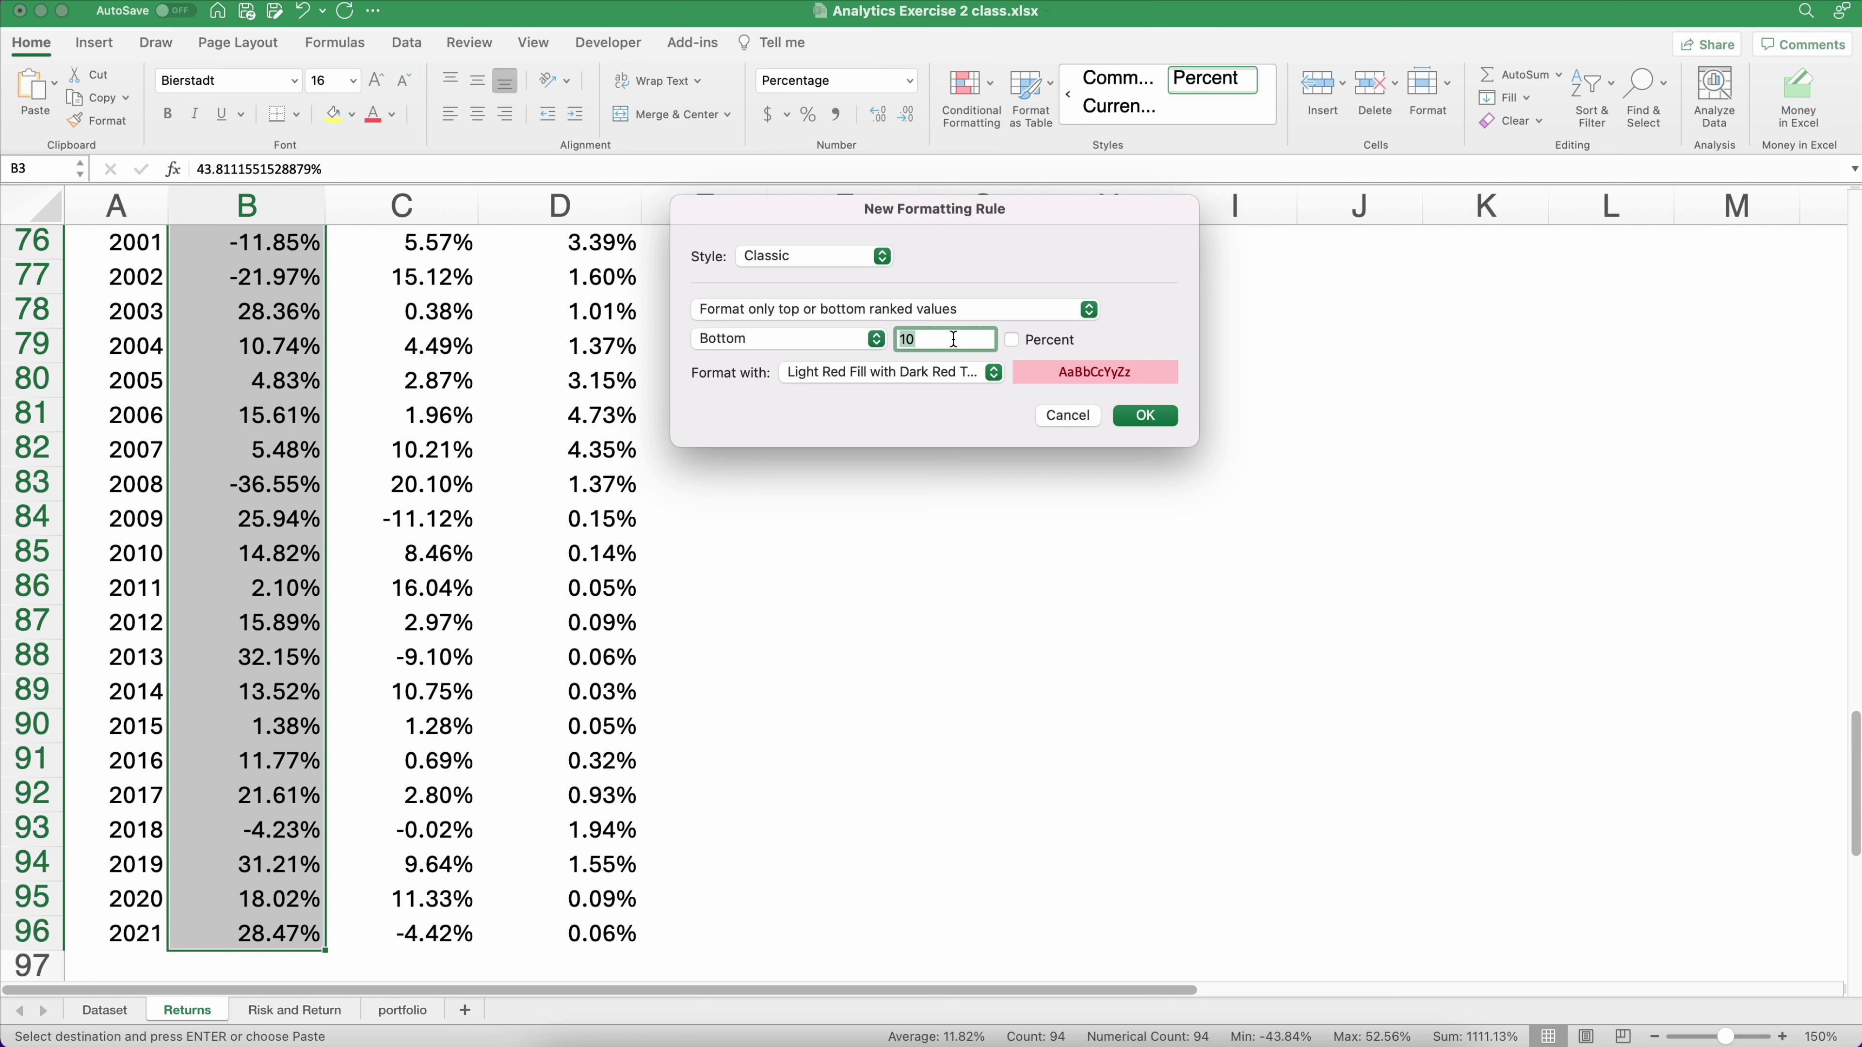
pyautogui.write('5')
pyautogui.click(1138, 417)
# Examine which years are highlighted in red as the worst S&P 500 returns
pyautogui.click(205, 594)
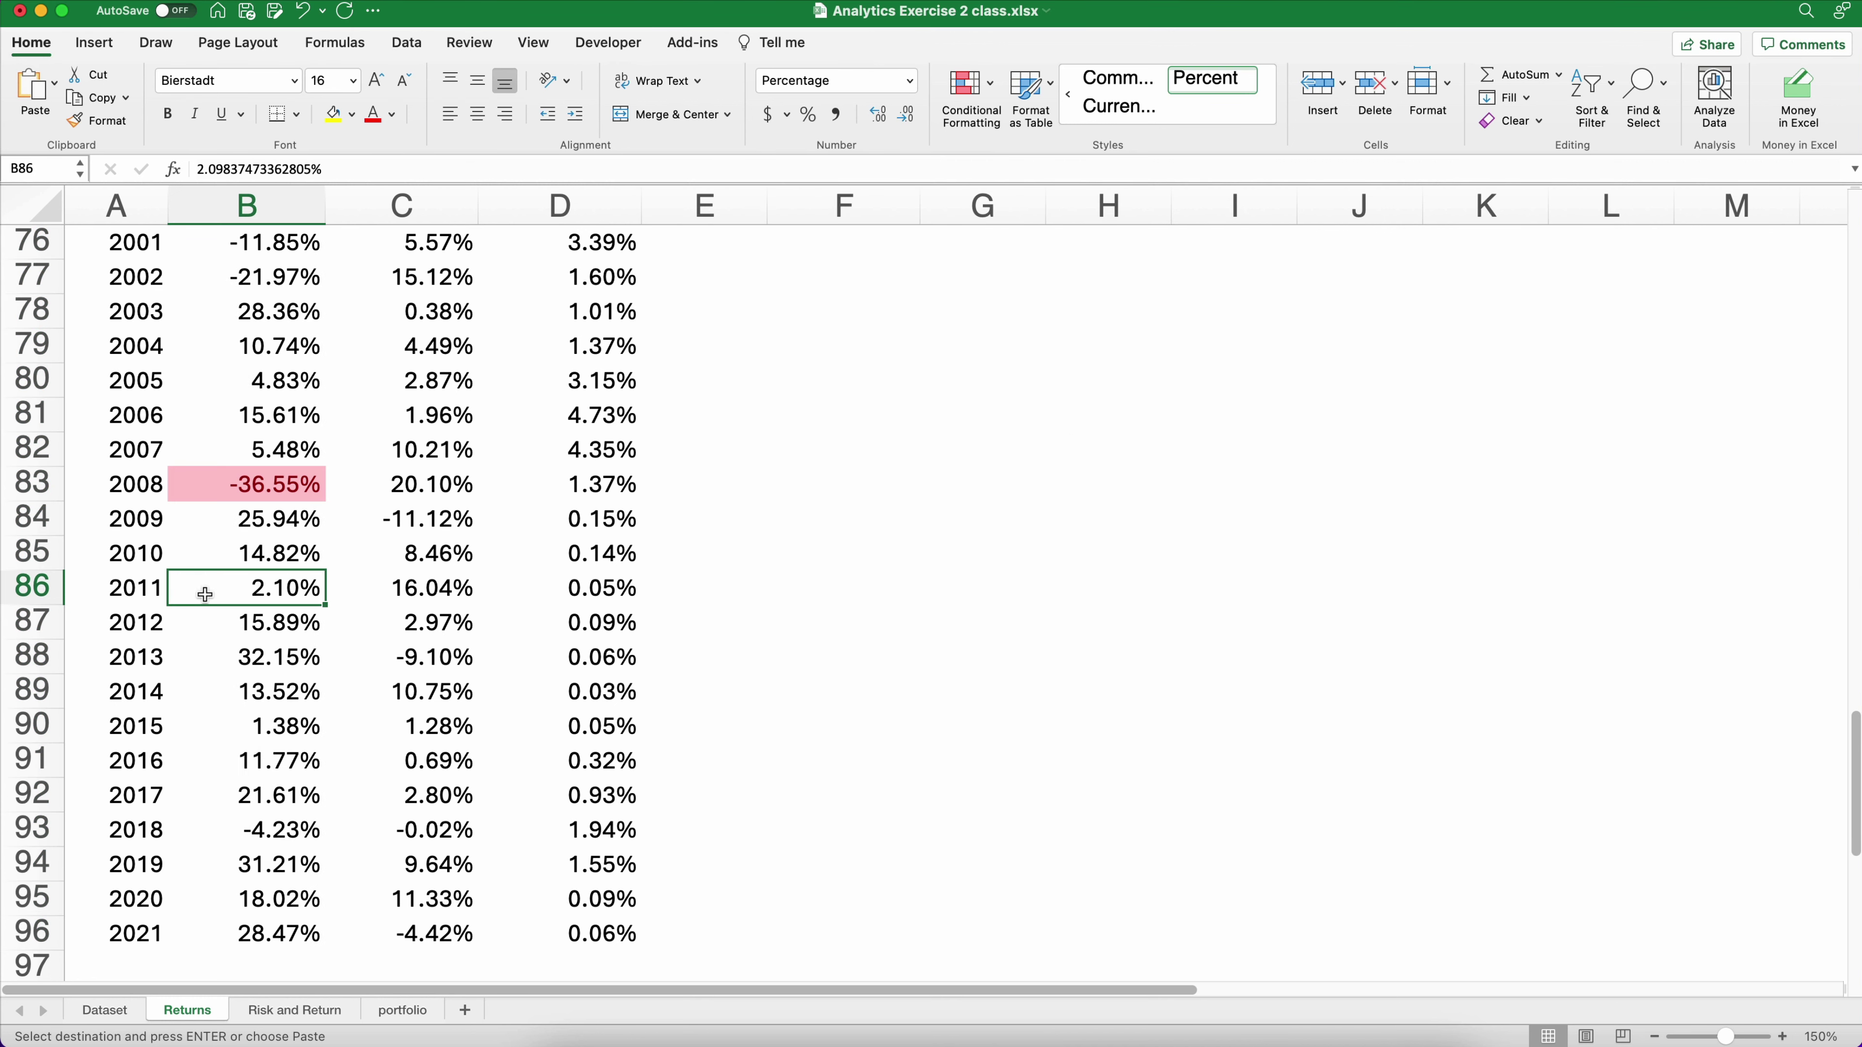
pyautogui.scroll(8, 206, 595)
pyautogui.scroll(14, 205, 595)
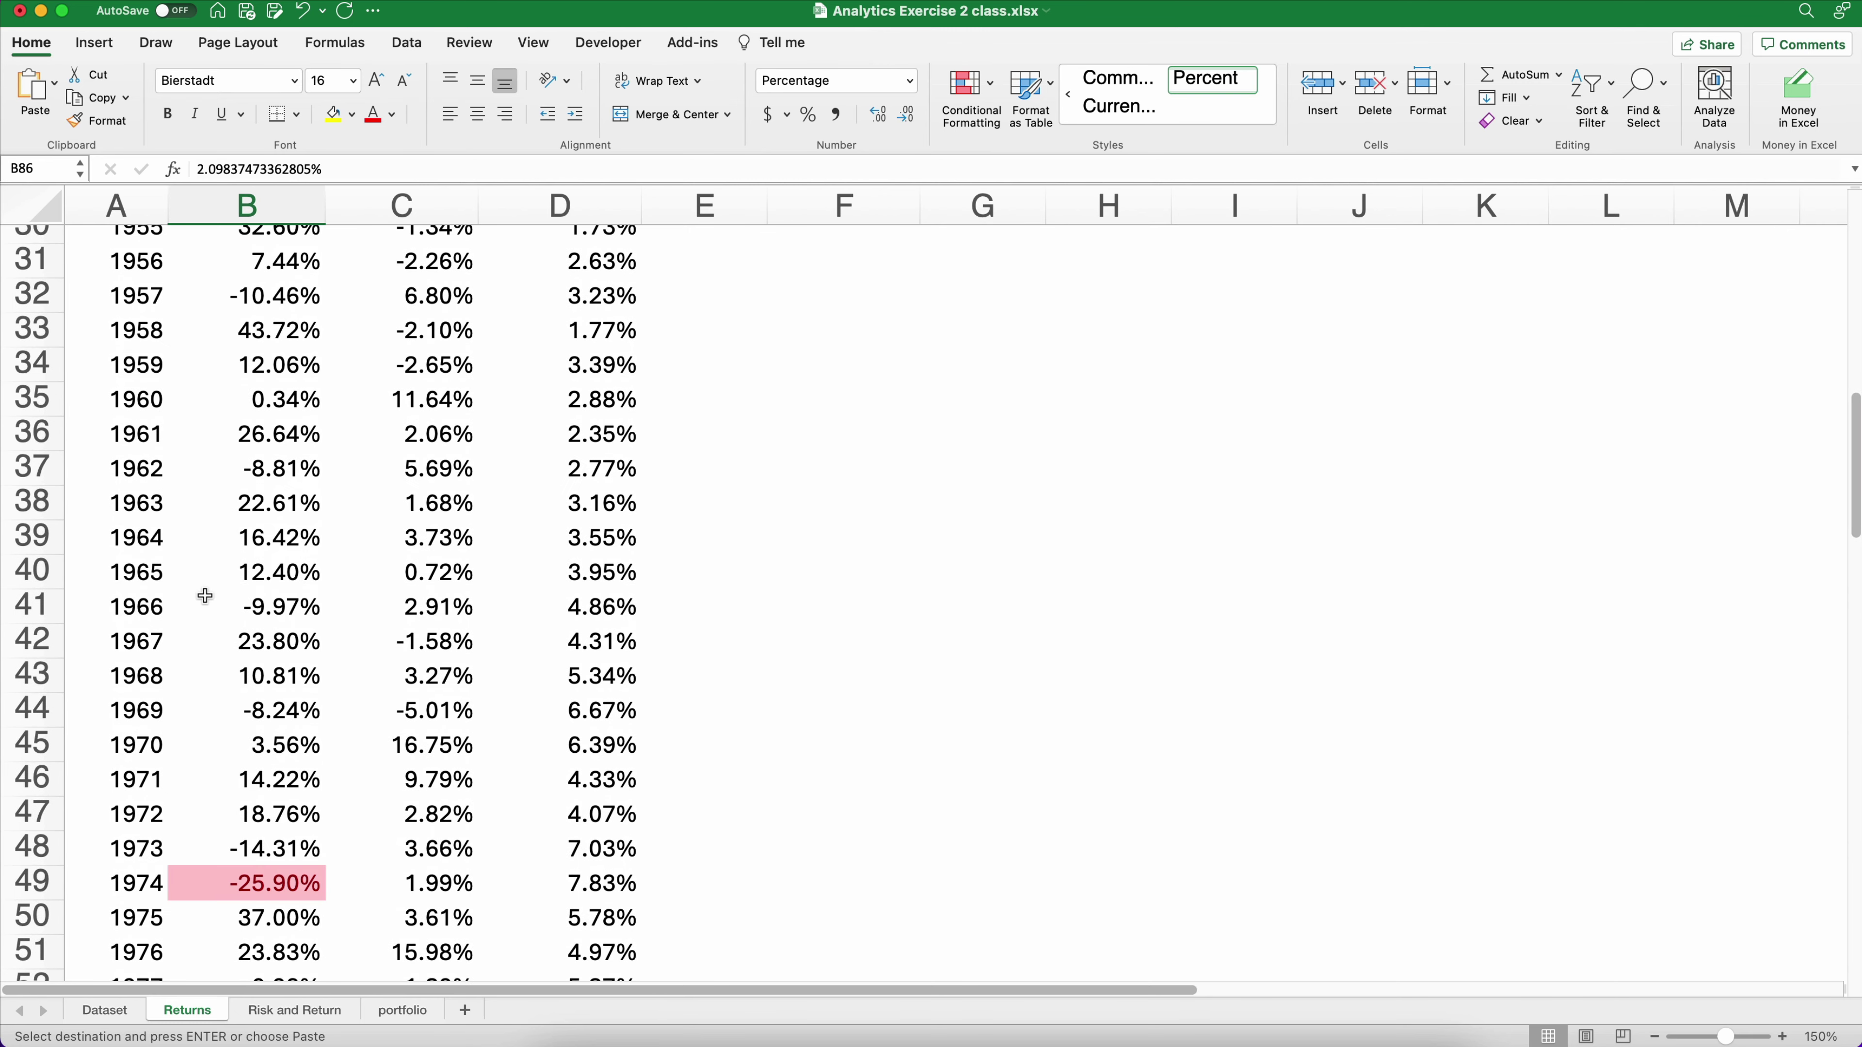
pyautogui.scroll(4, 205, 596)
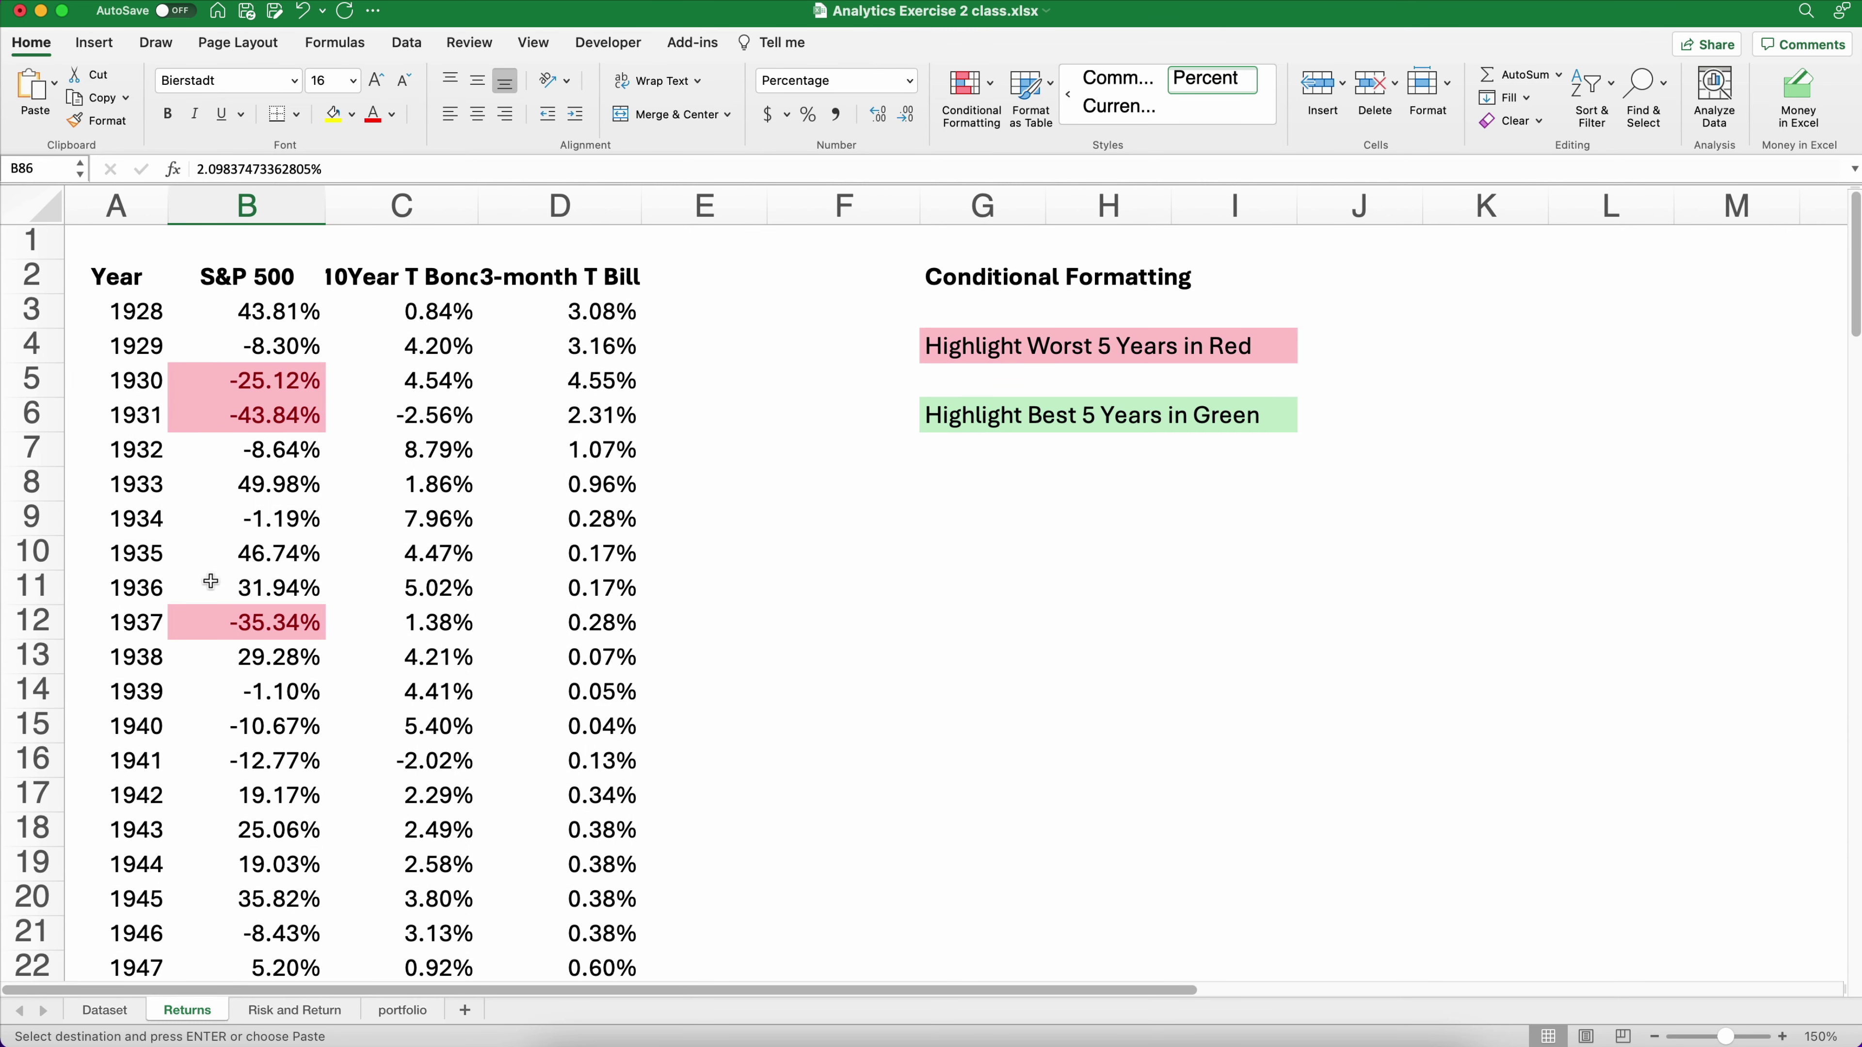
pyautogui.click(218, 633)
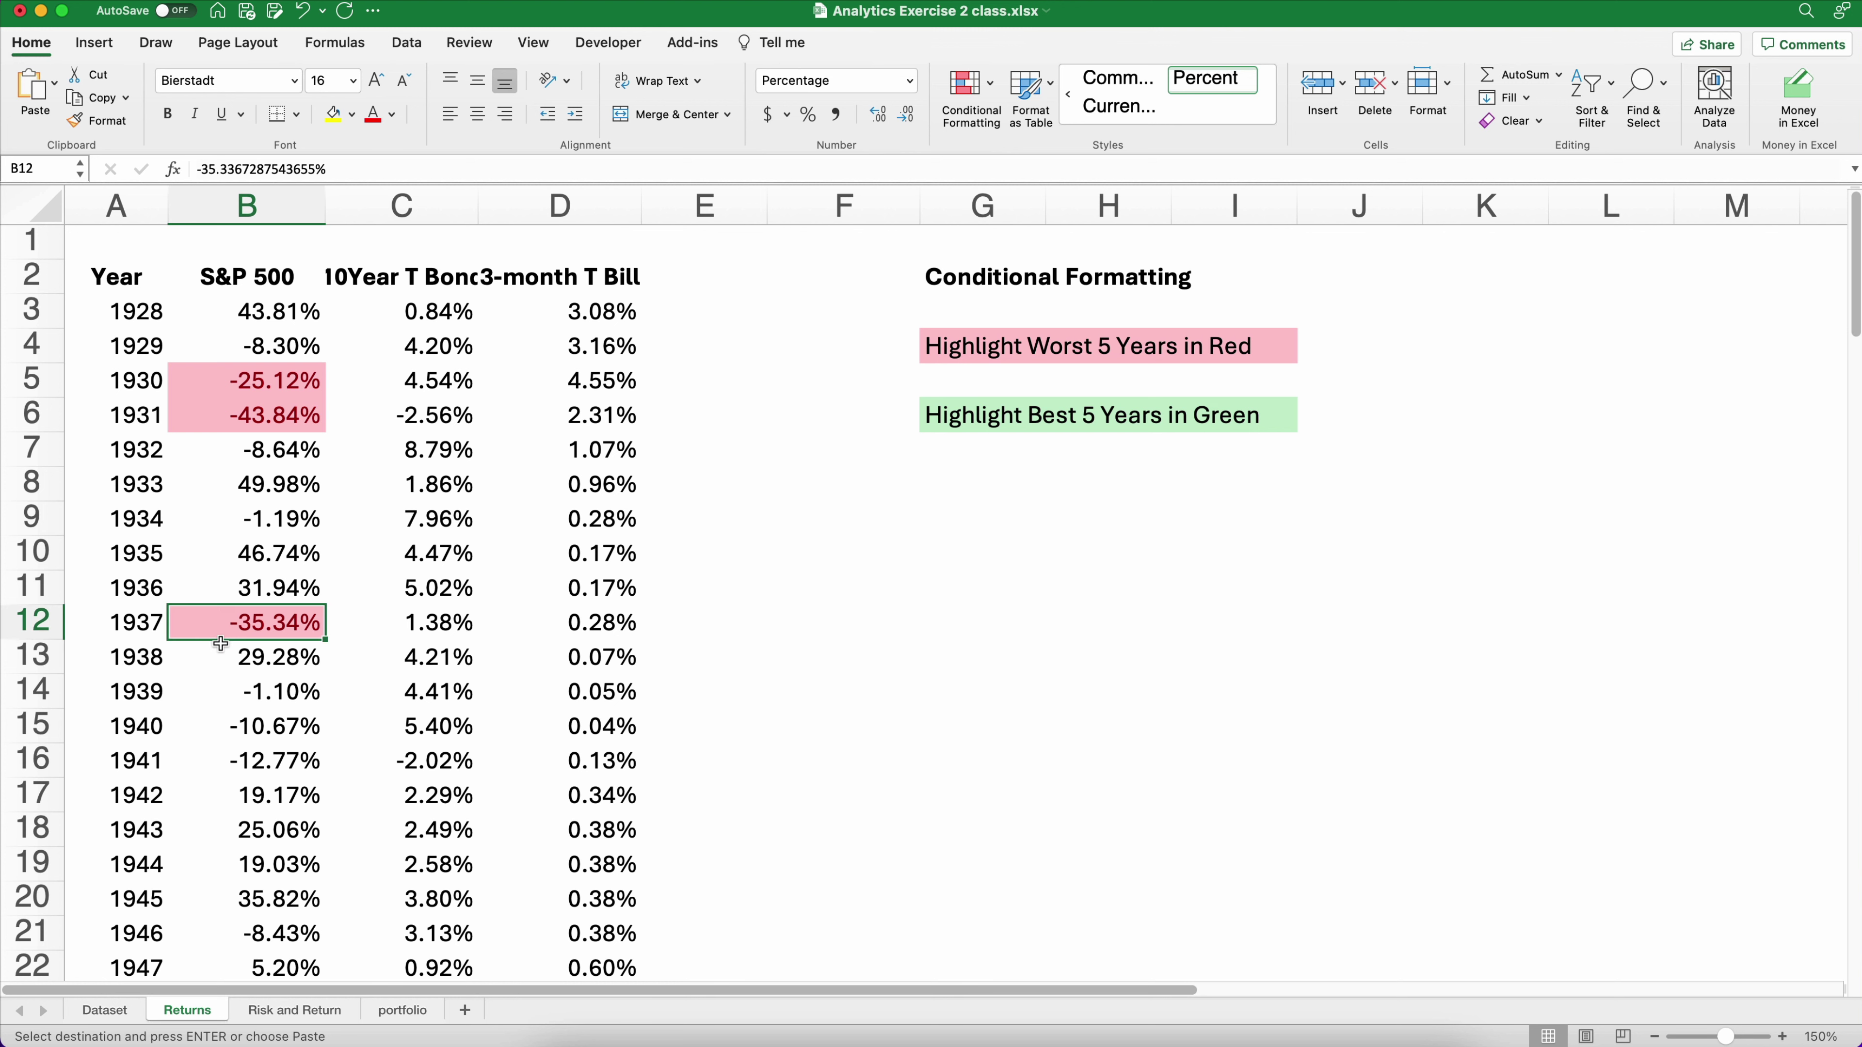
pyautogui.press('super+Down')
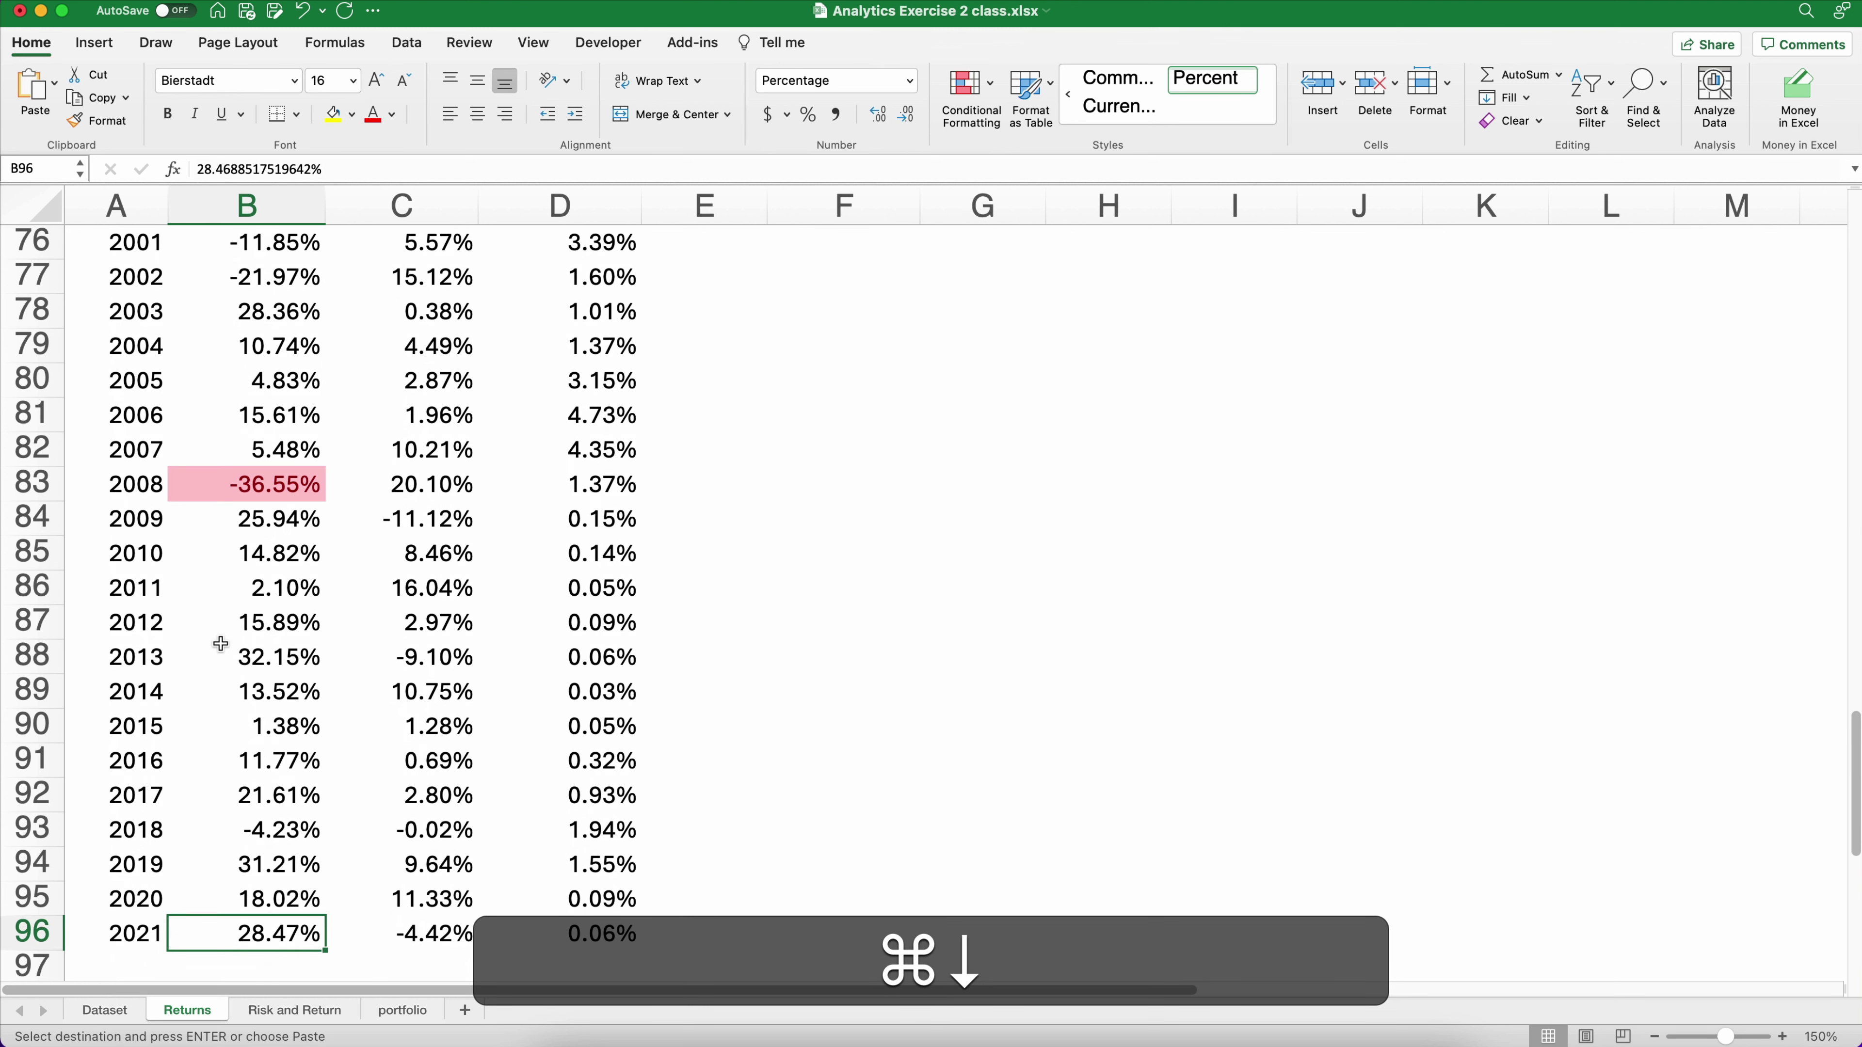
pyautogui.click(230, 498)
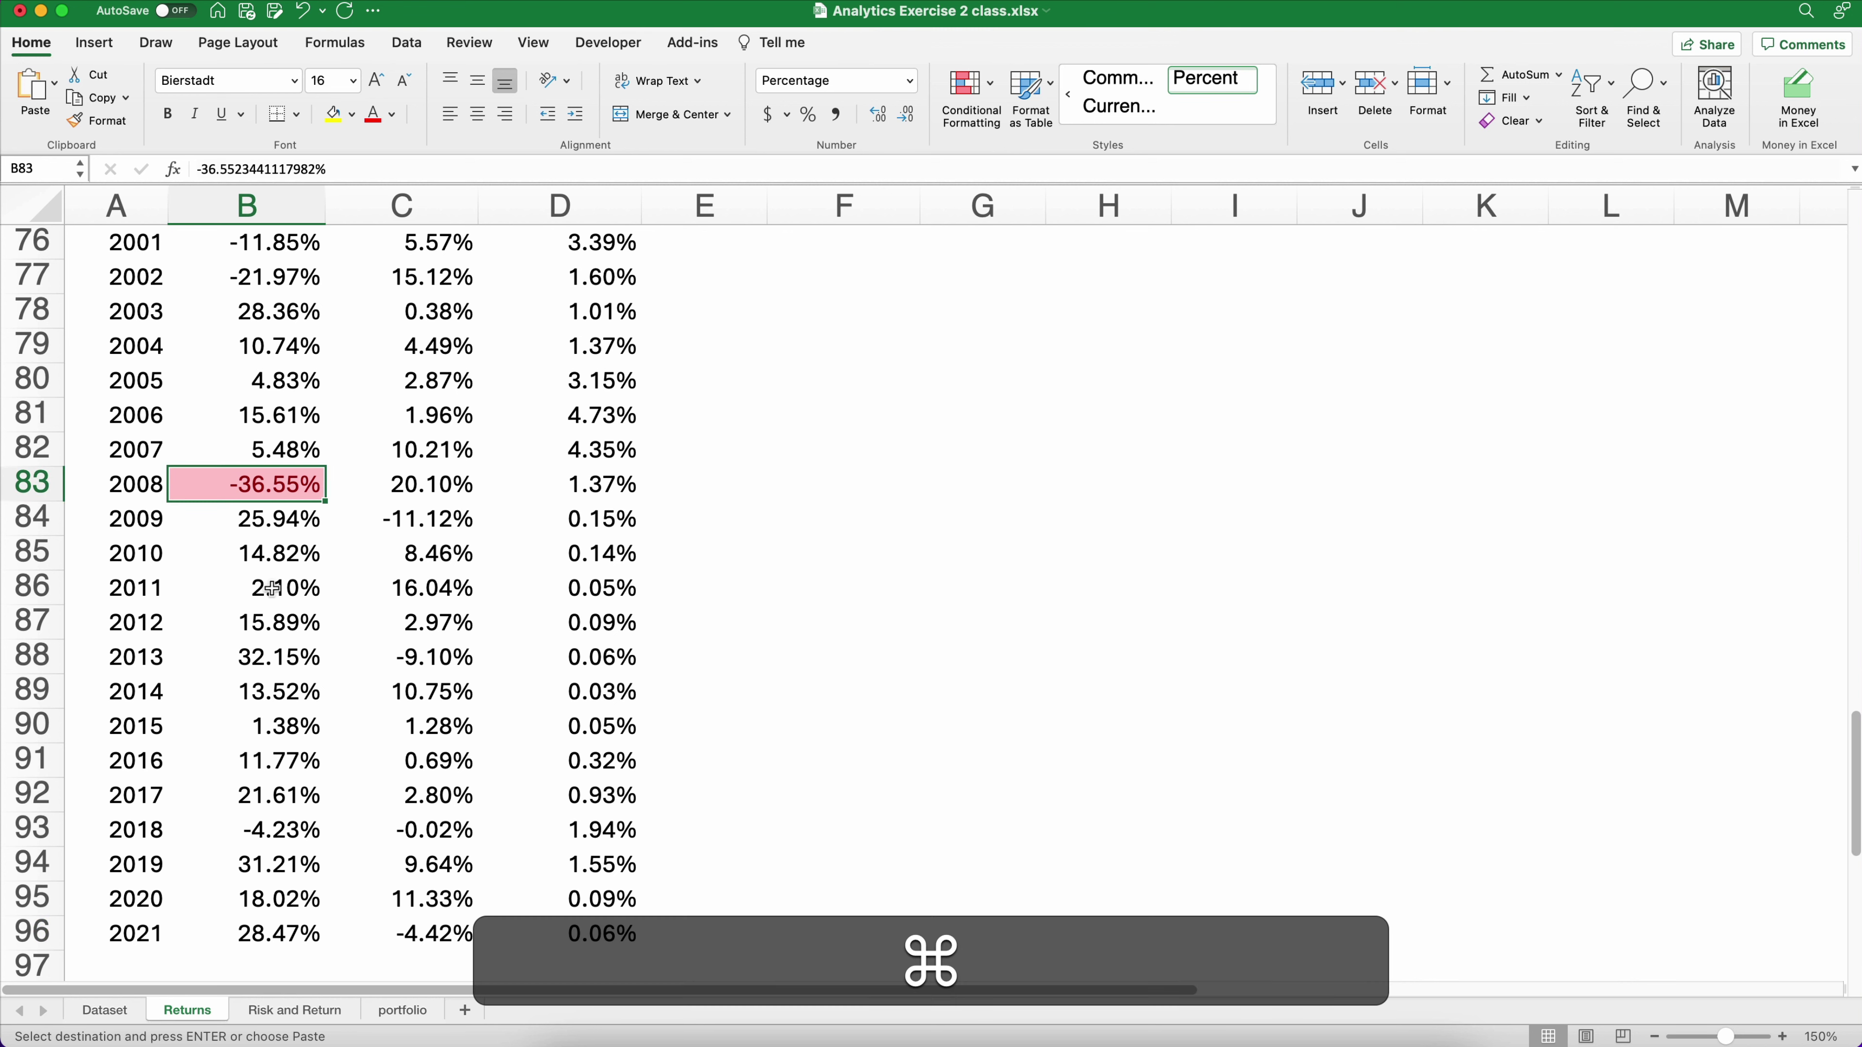
pyautogui.press('super+Up')
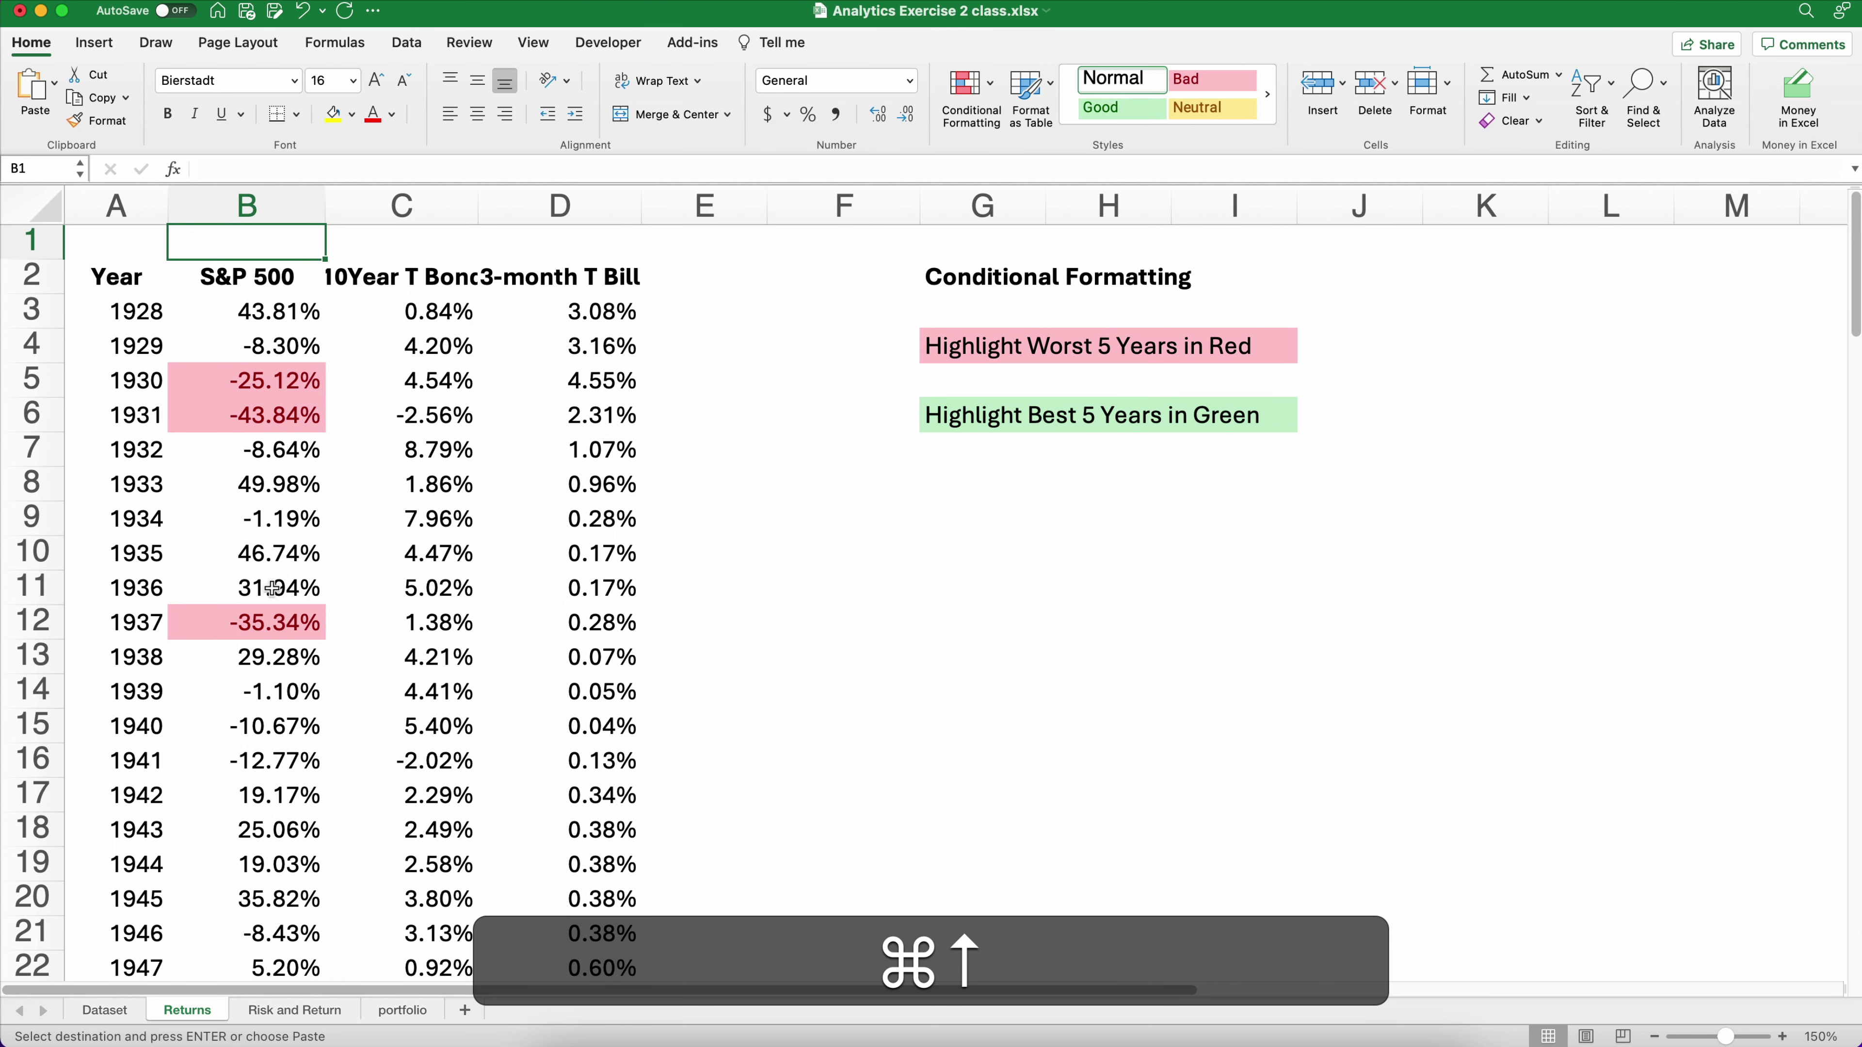
# Rename the three return column headers in row 2 of the Returns sheet to Stocks, Bonds and Bills
pyautogui.click(269, 277)
pyautogui.write('Stocks')
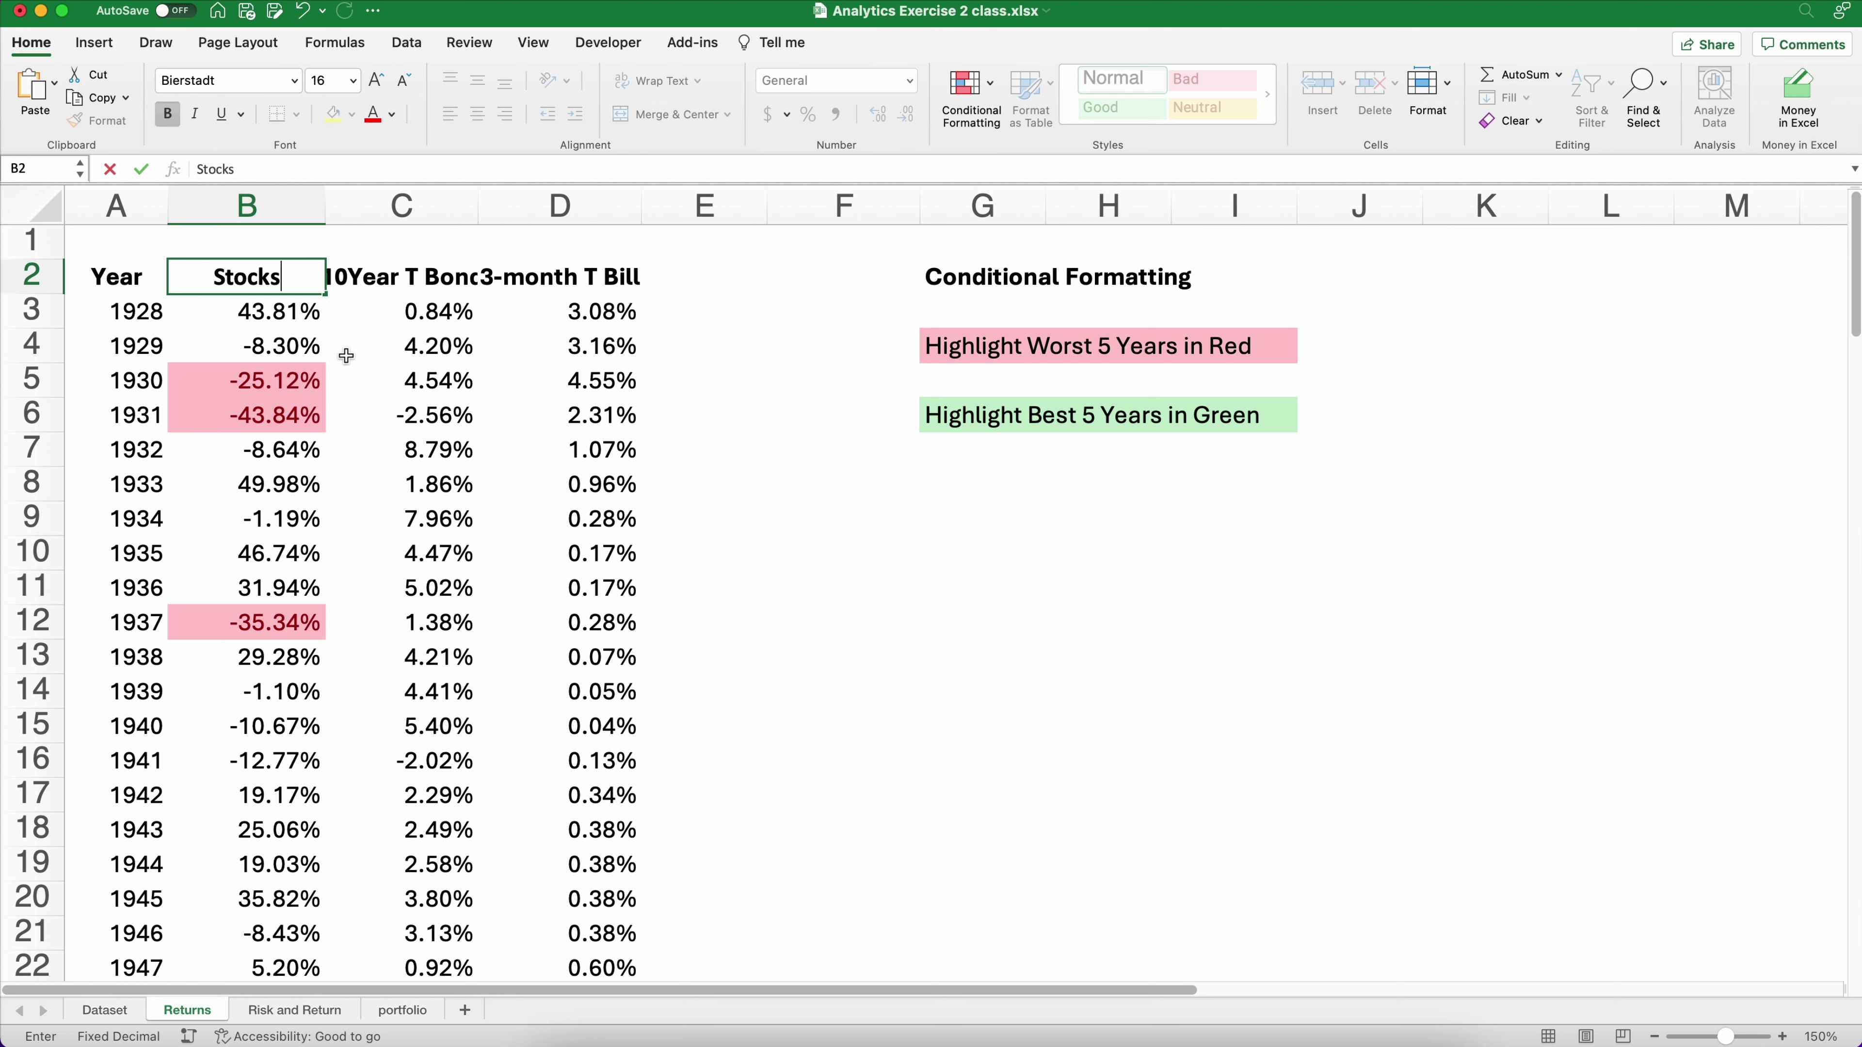
pyautogui.press('Tab')
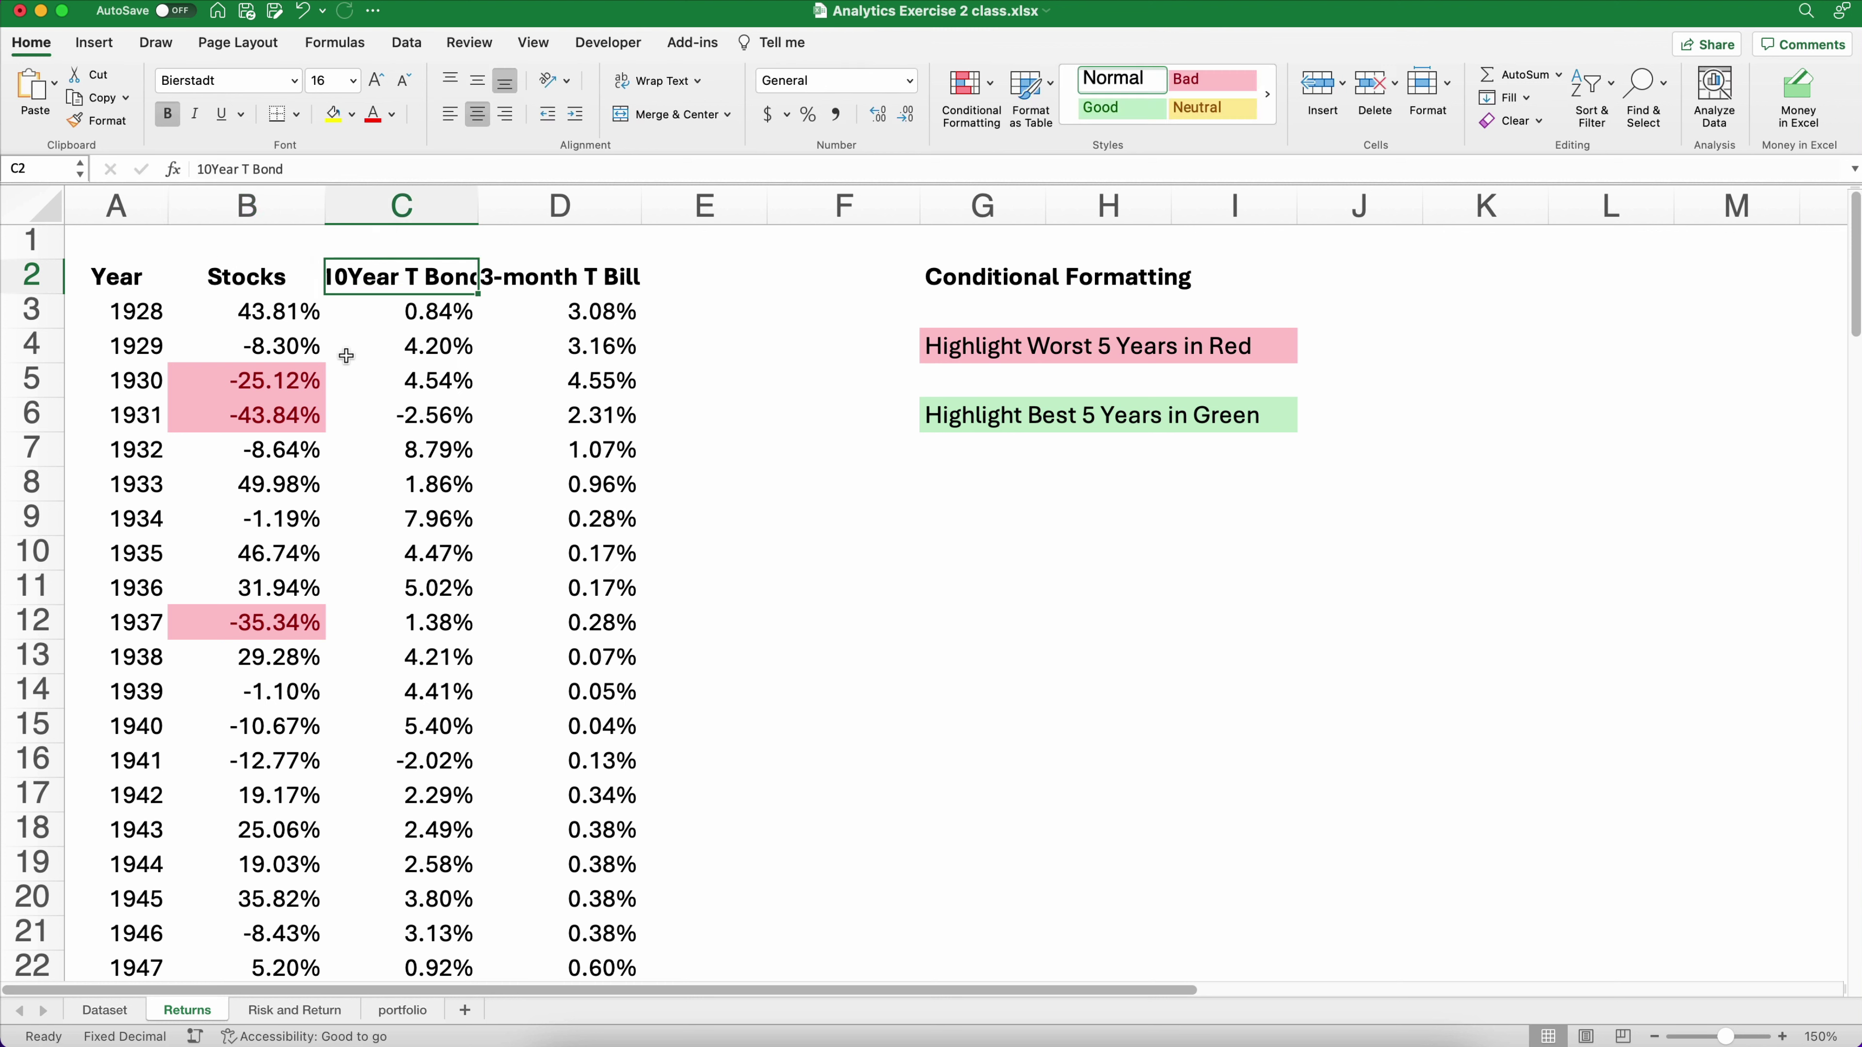
pyautogui.write('Bonds')
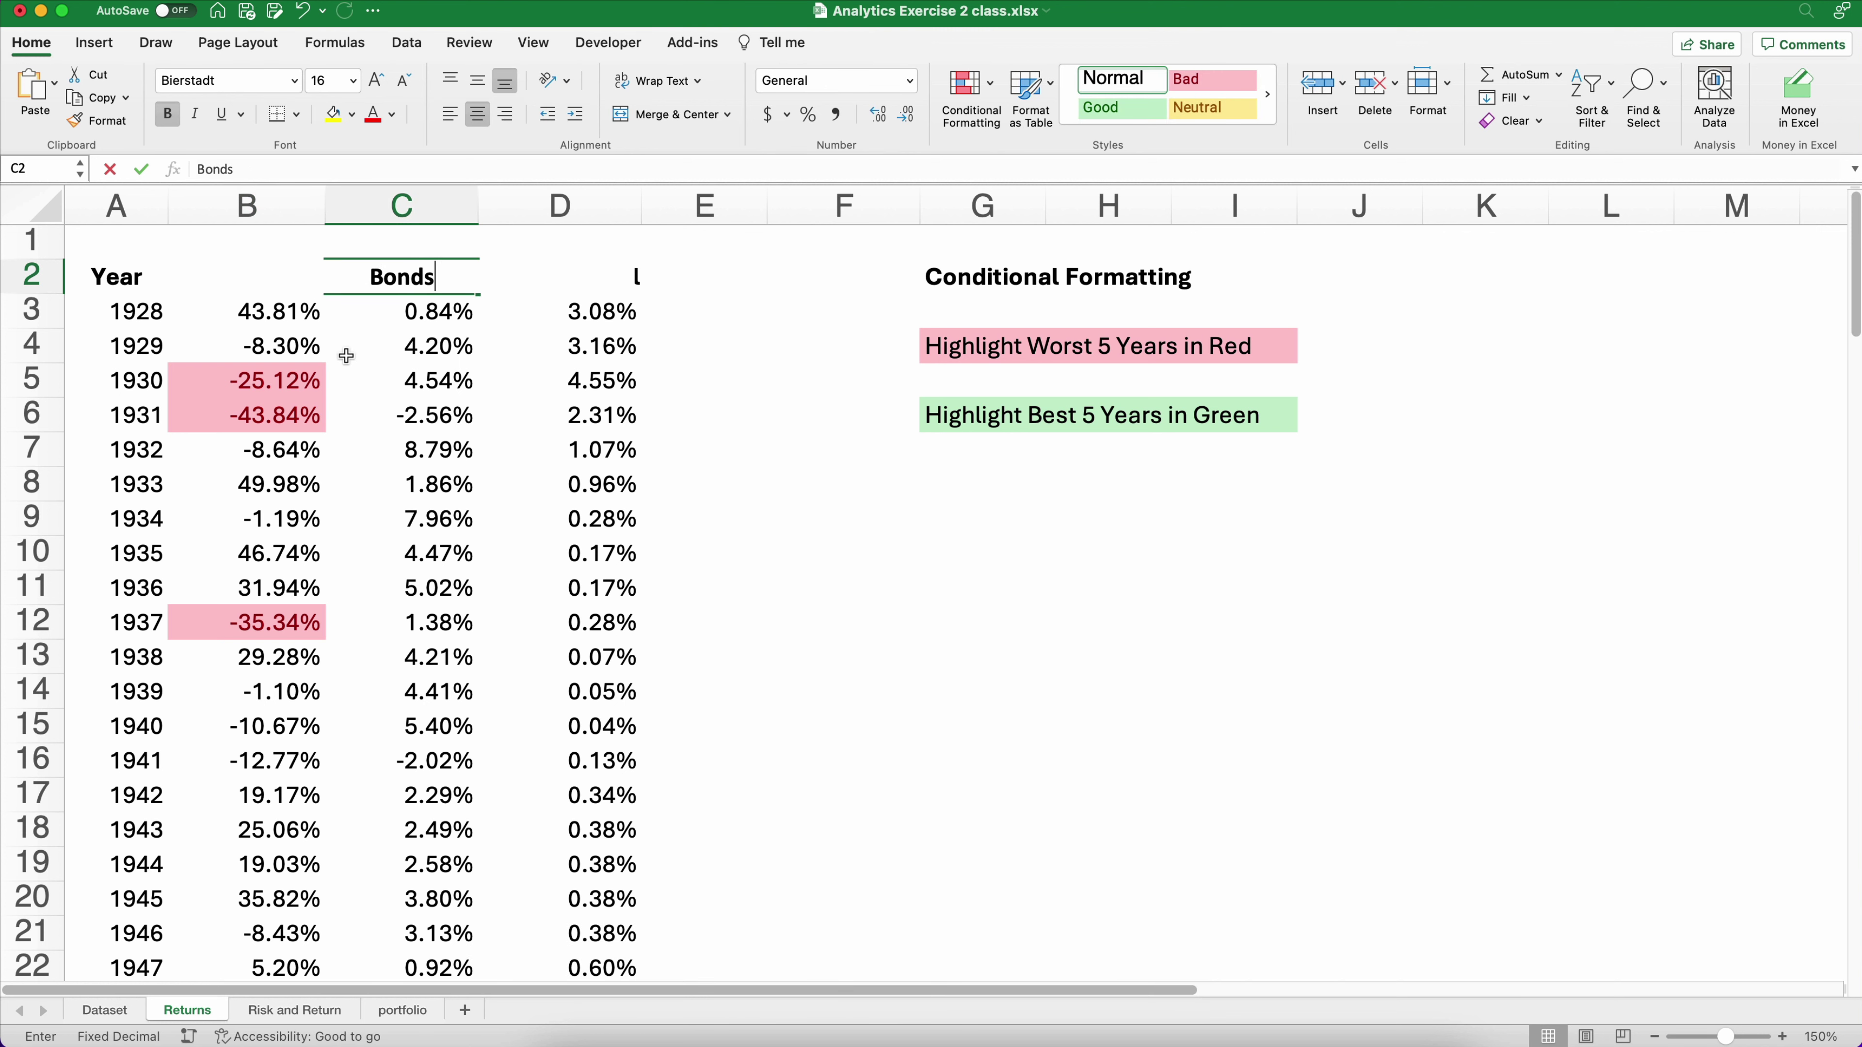
pyautogui.press('Tab')
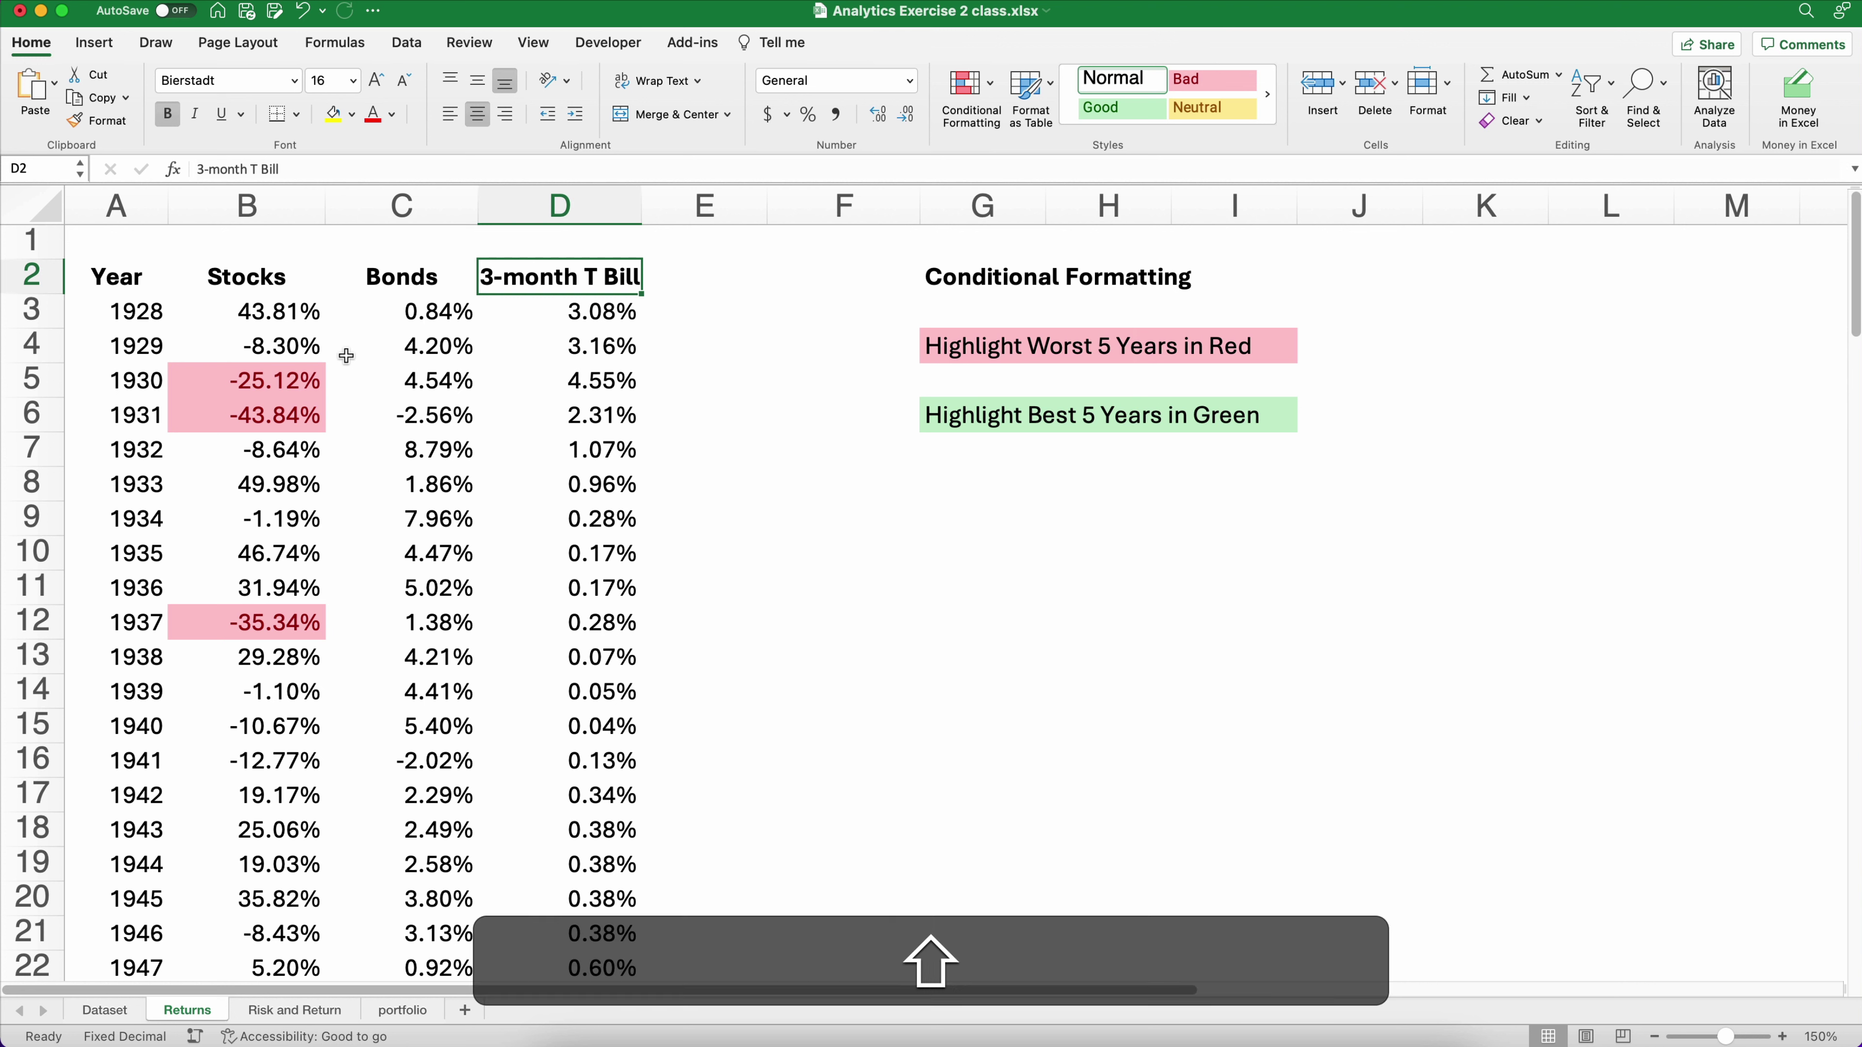
pyautogui.write('Bills')
pyautogui.press('Return')
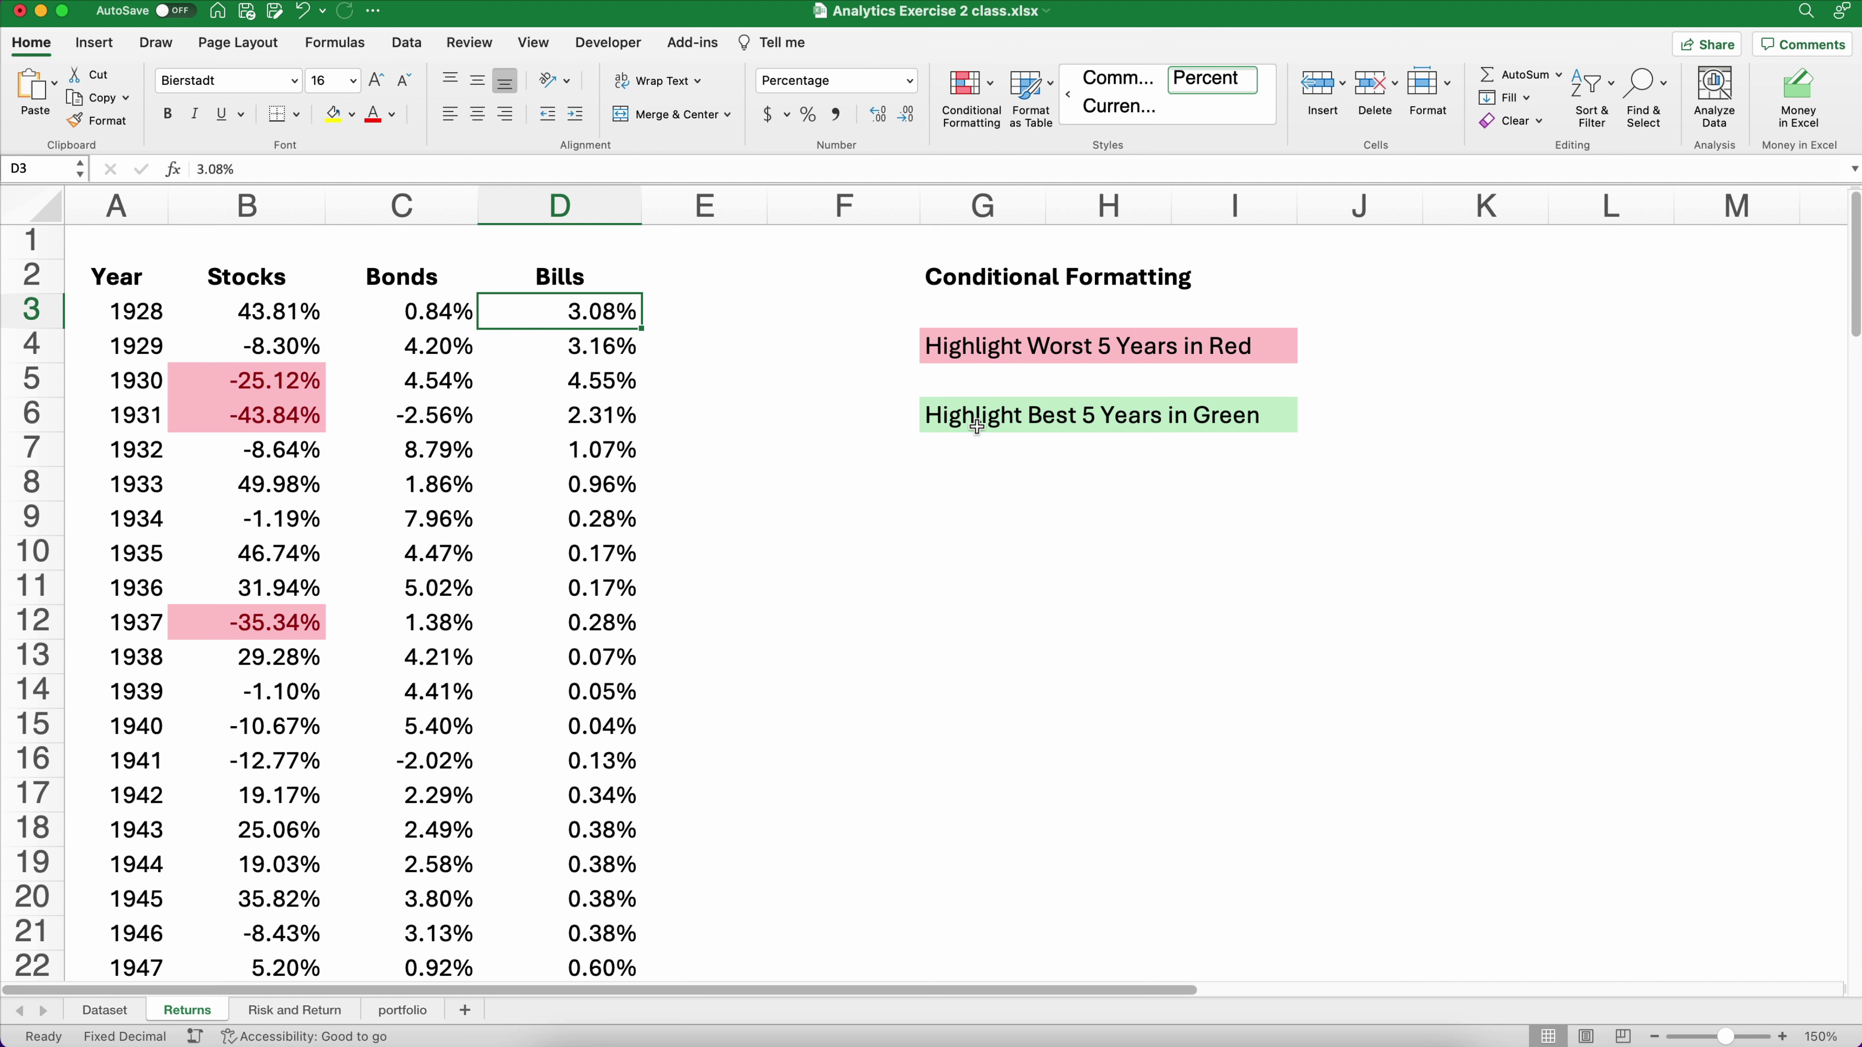
# Add conditional formatting to the Stocks returns in B3:B96 that marks the top 5 values with green fill and dark green text
pyautogui.click(264, 315)
pyautogui.press('super+shift+Down')
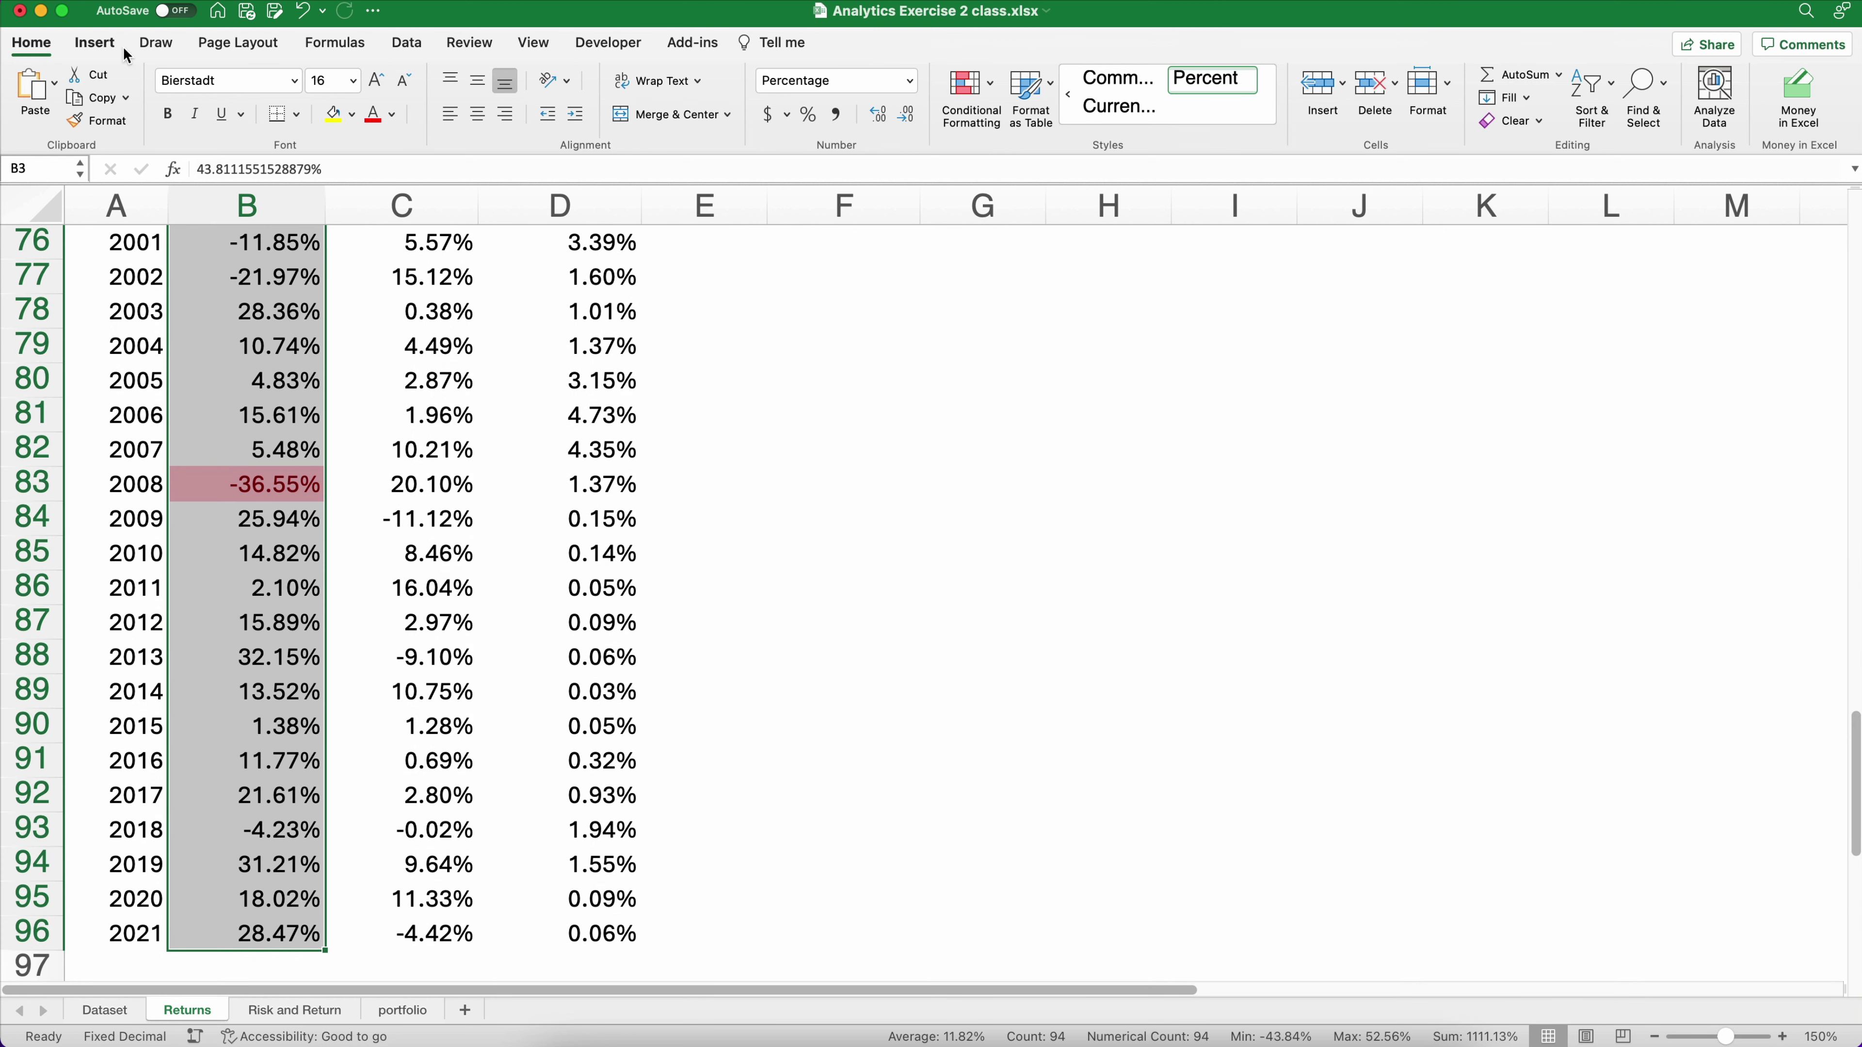
pyautogui.click(992, 89)
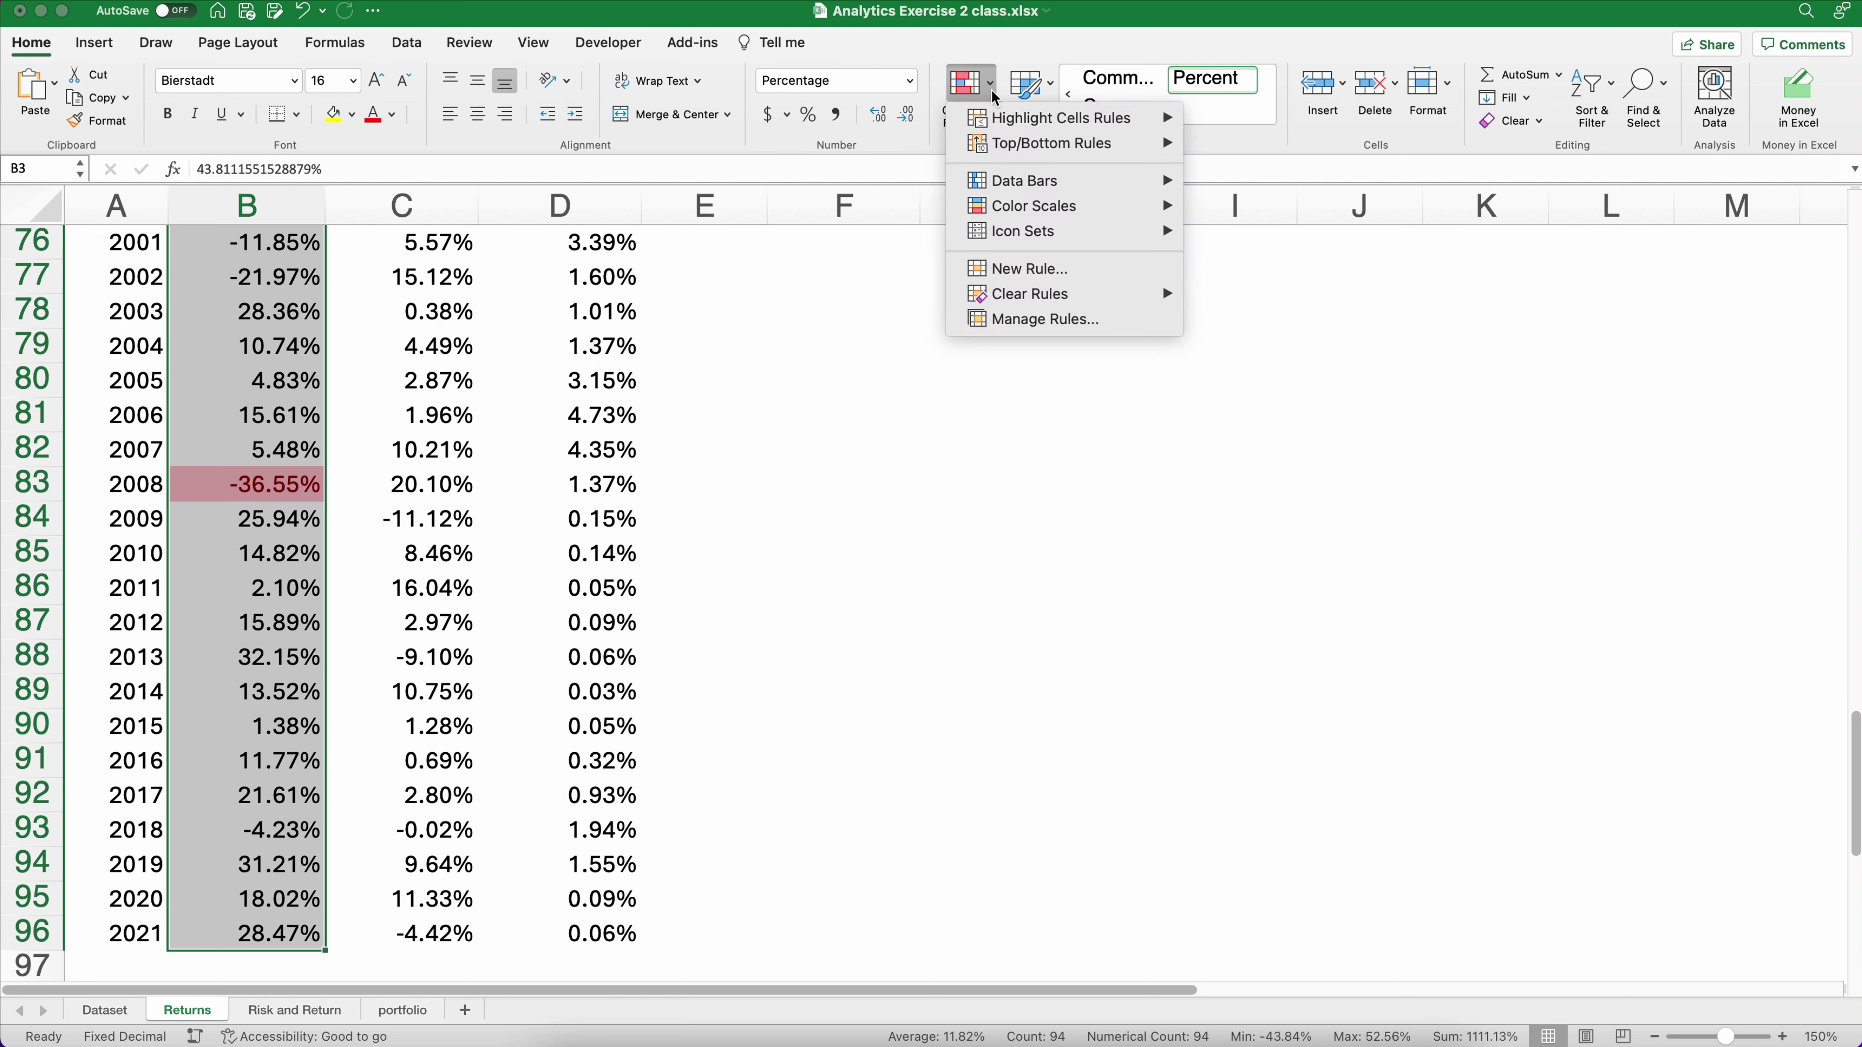
pyautogui.moveTo(1014, 122)
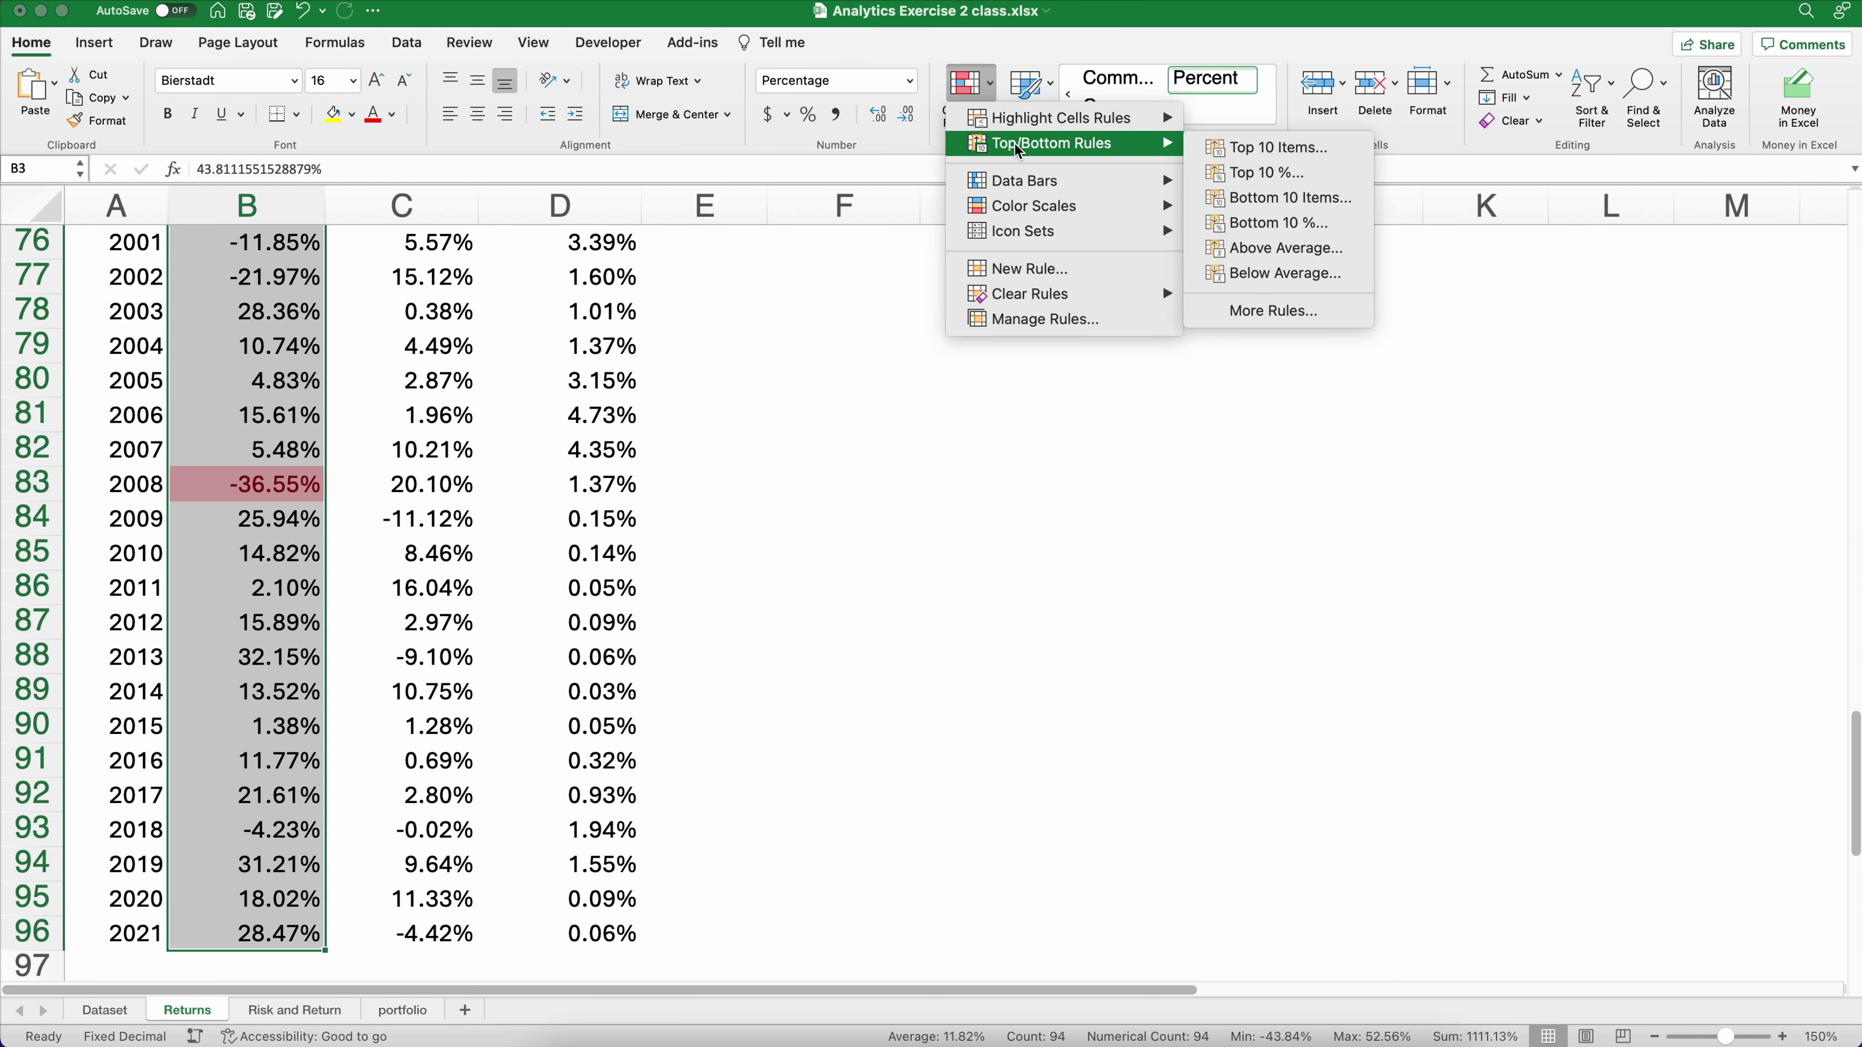
pyautogui.click(1245, 153)
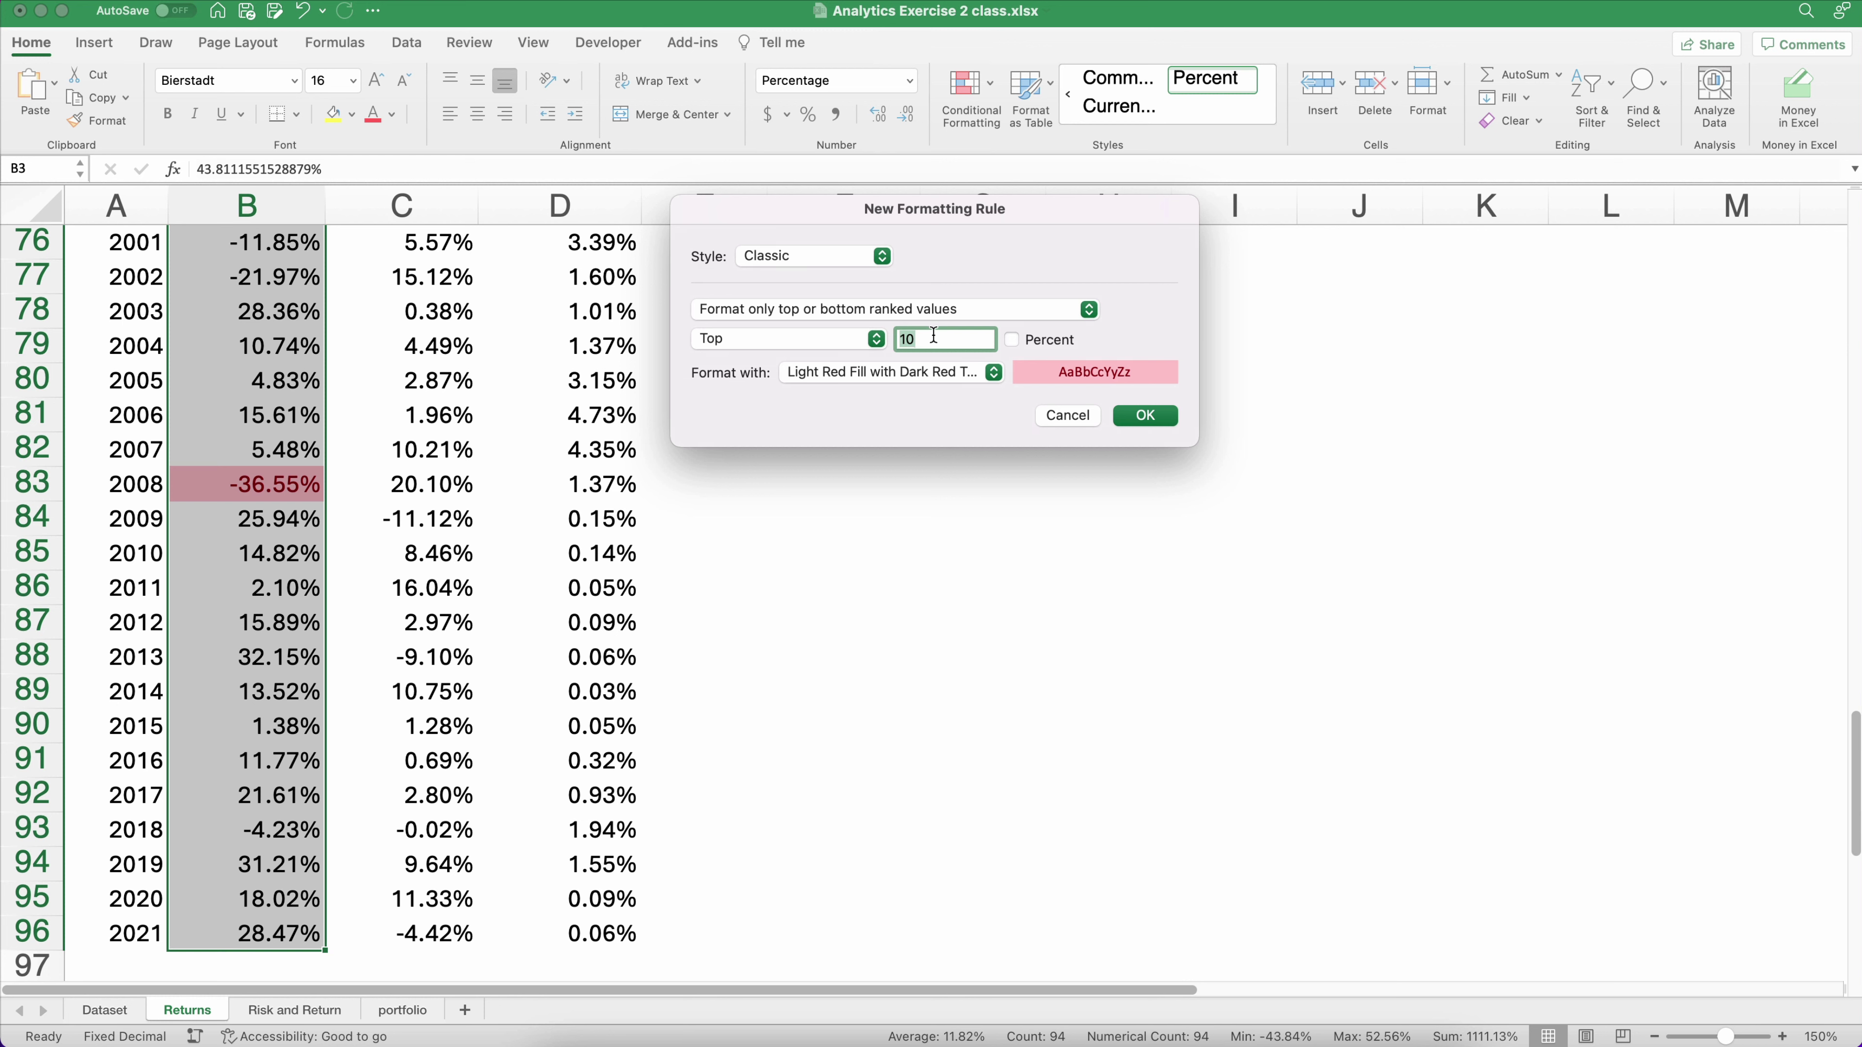
pyautogui.click(994, 372)
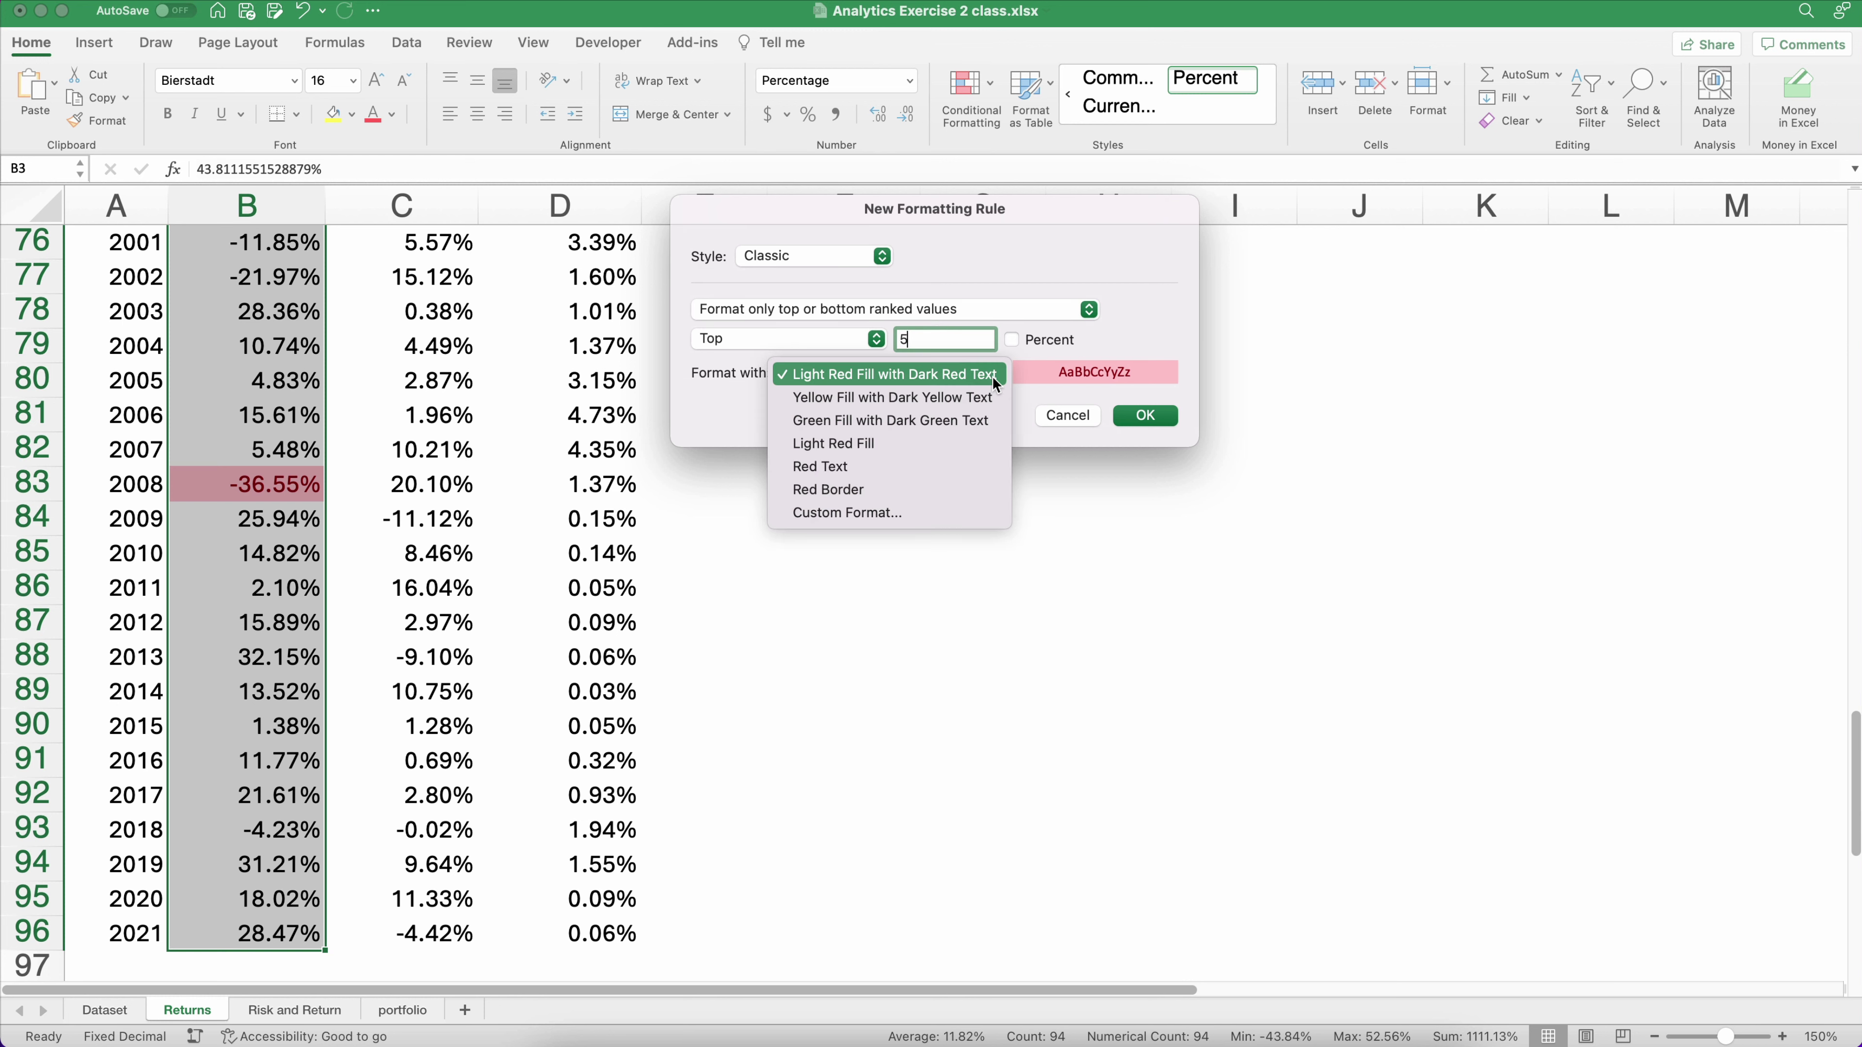
pyautogui.click(957, 422)
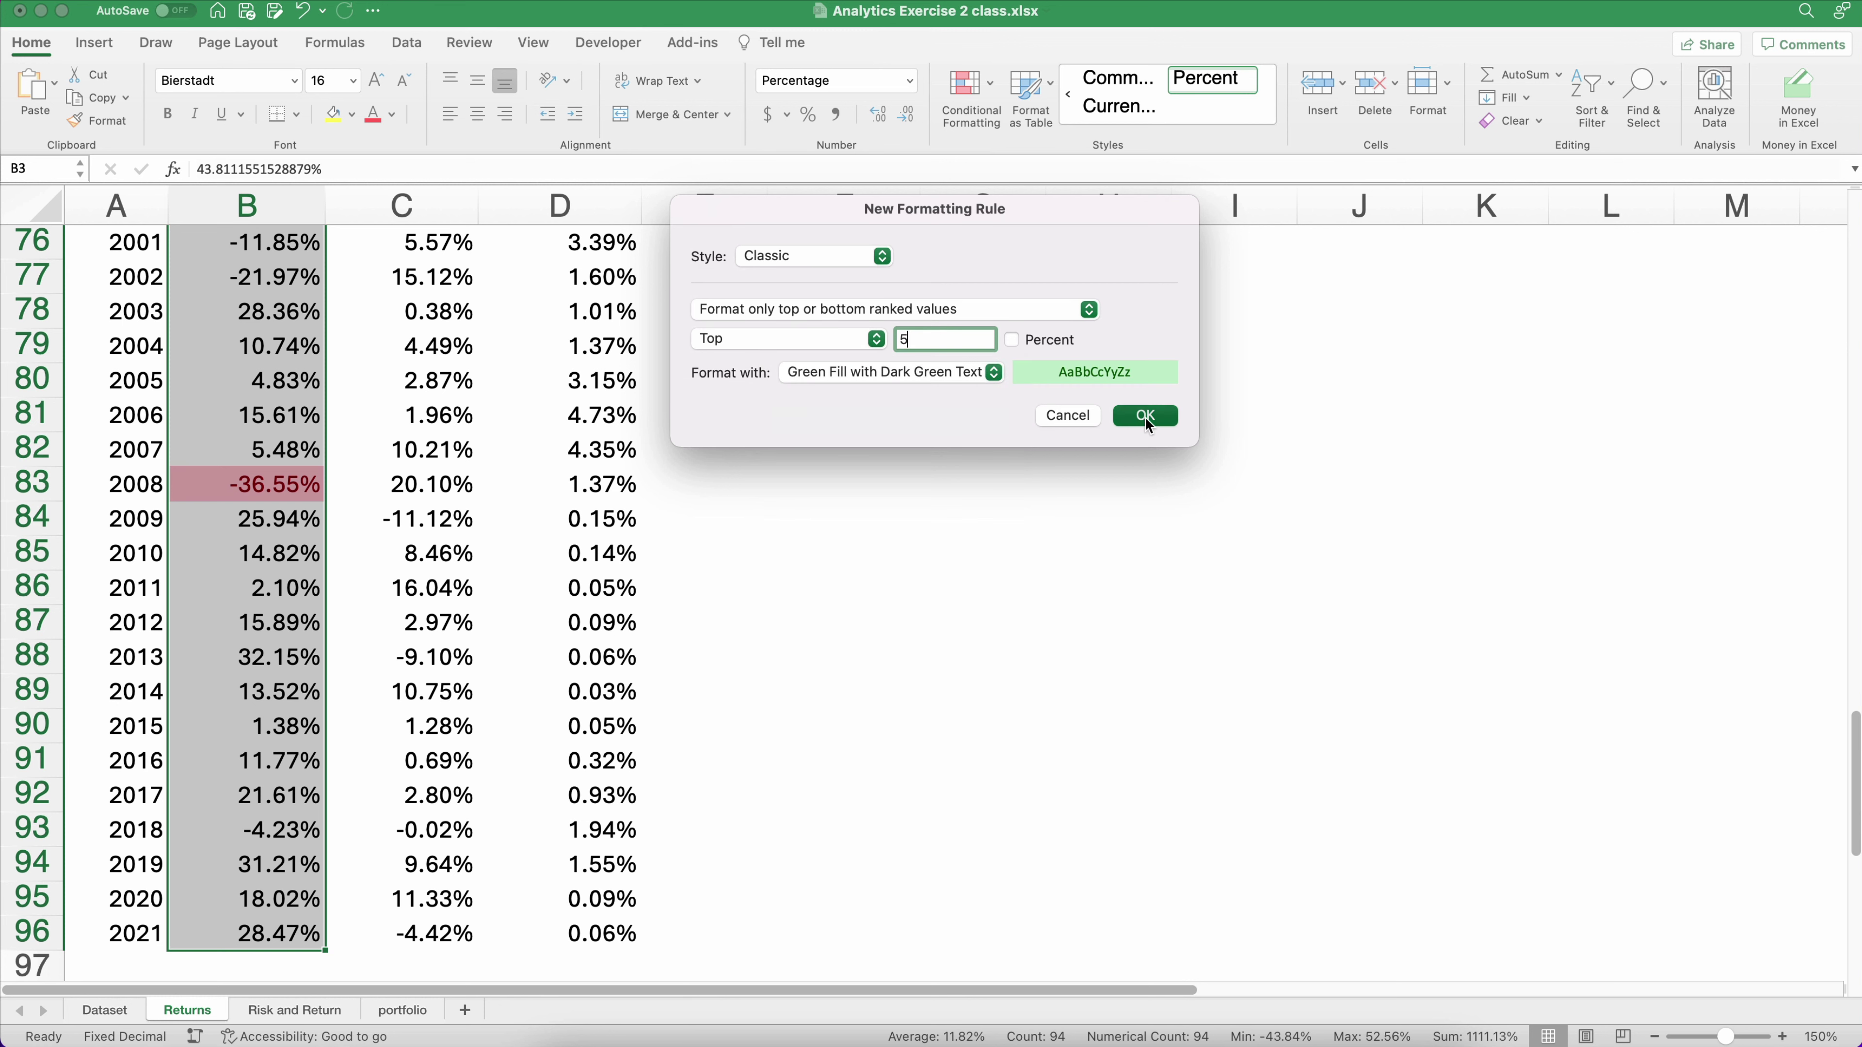
pyautogui.click(1148, 418)
# Examine which years are highlighted as best and worst in the Stocks column, and look over the early Bonds and Bills returns
pyautogui.click(314, 583)
pyautogui.scroll(9, 294, 602)
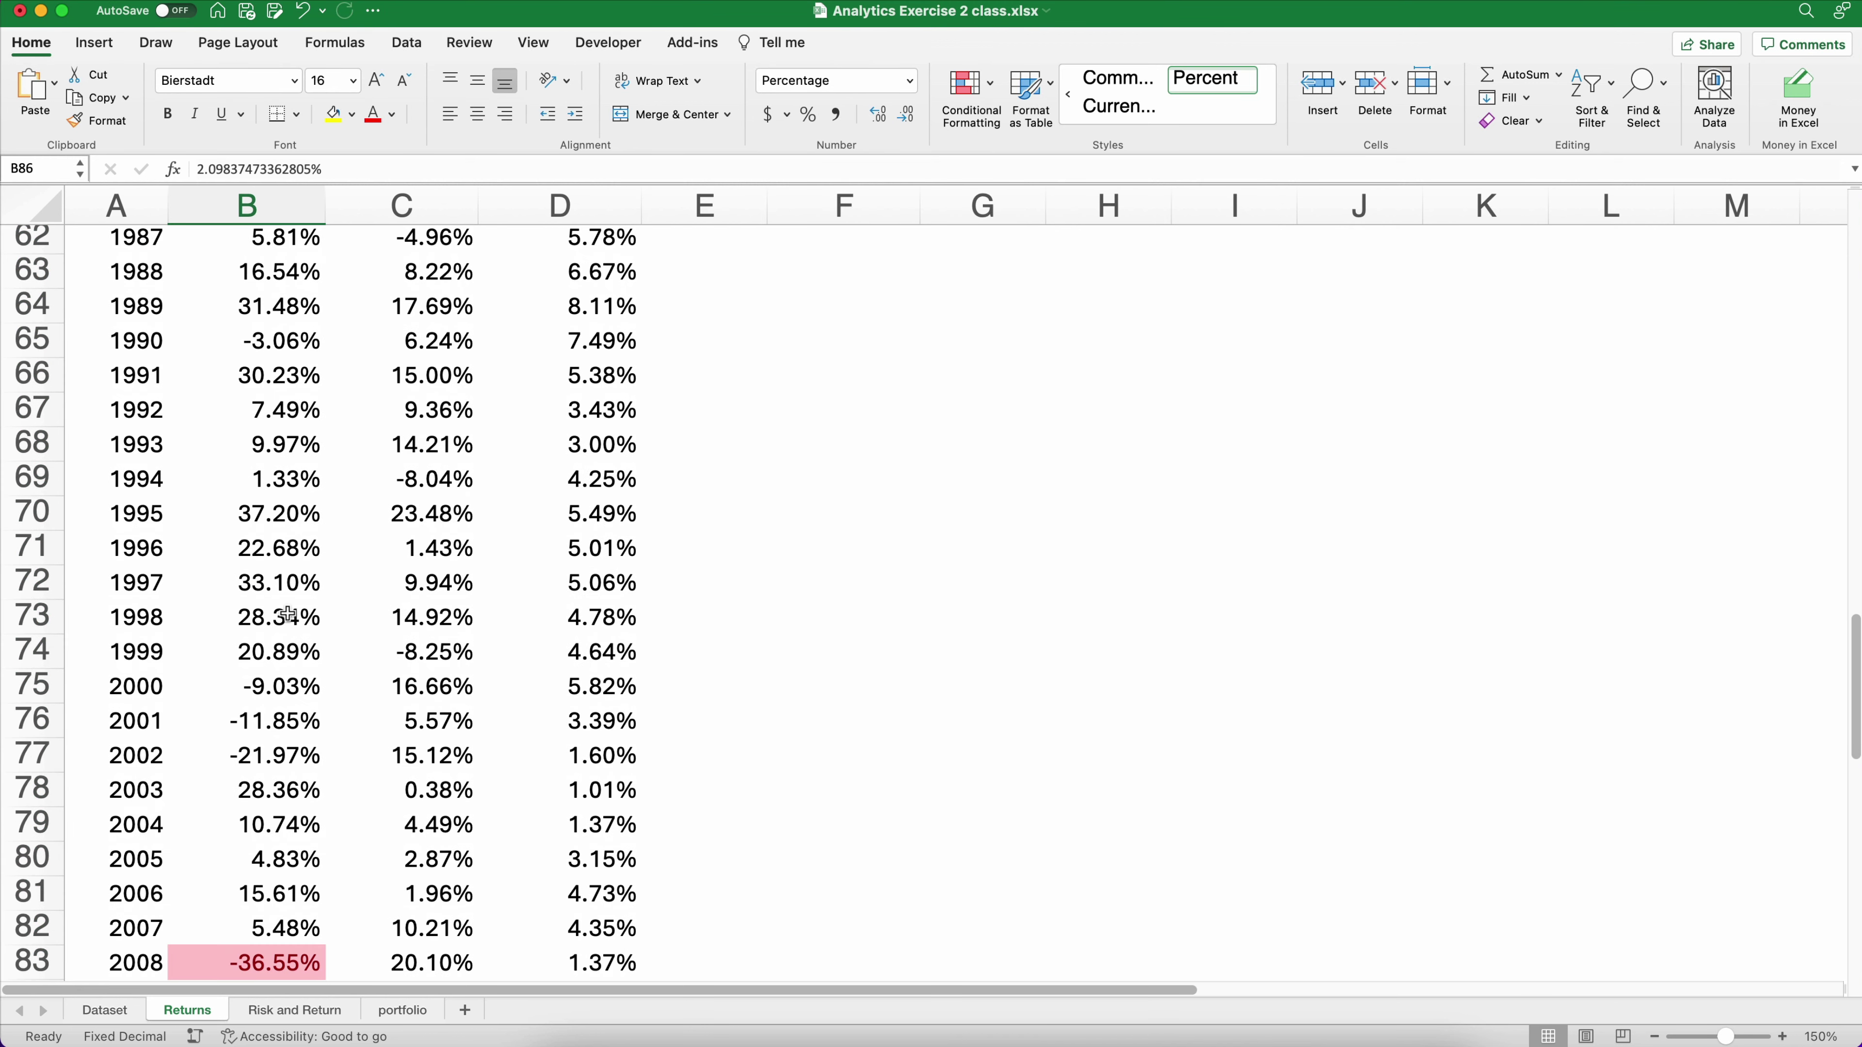
pyautogui.click(288, 613)
pyautogui.scroll(14, 275, 607)
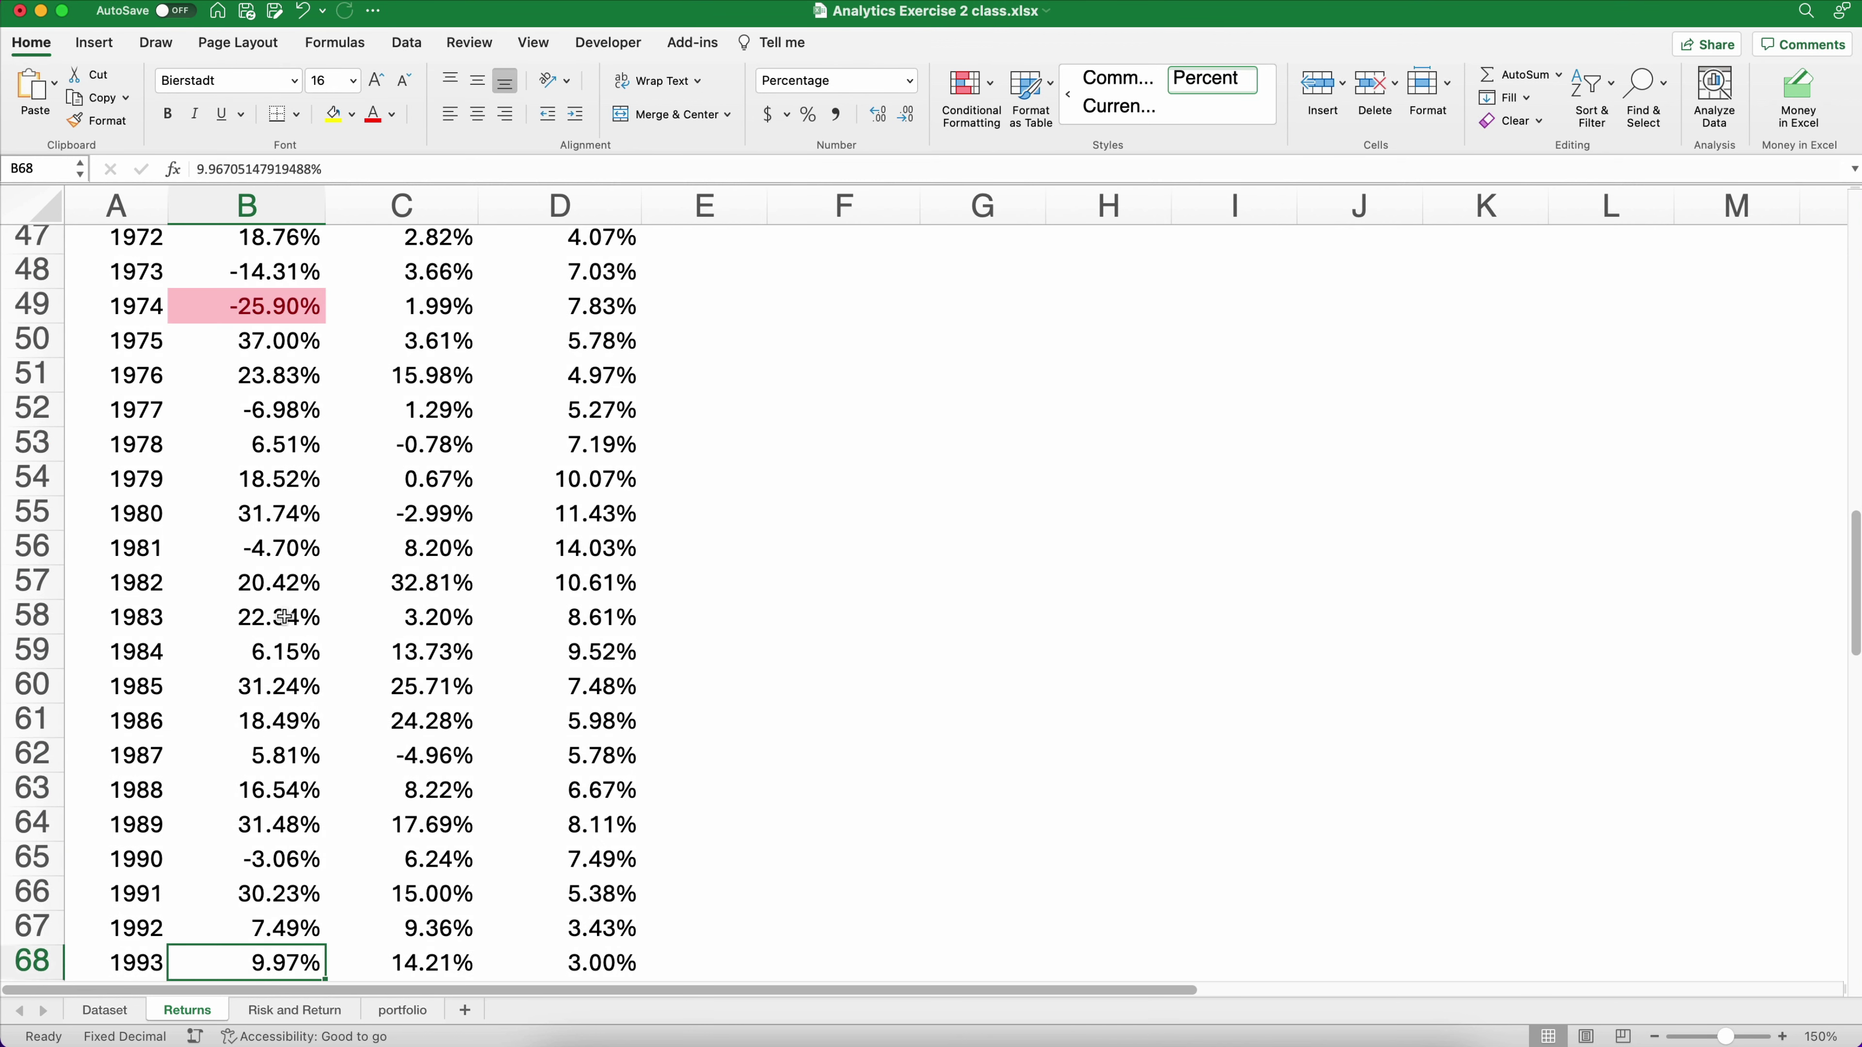
pyautogui.scroll(10, 263, 599)
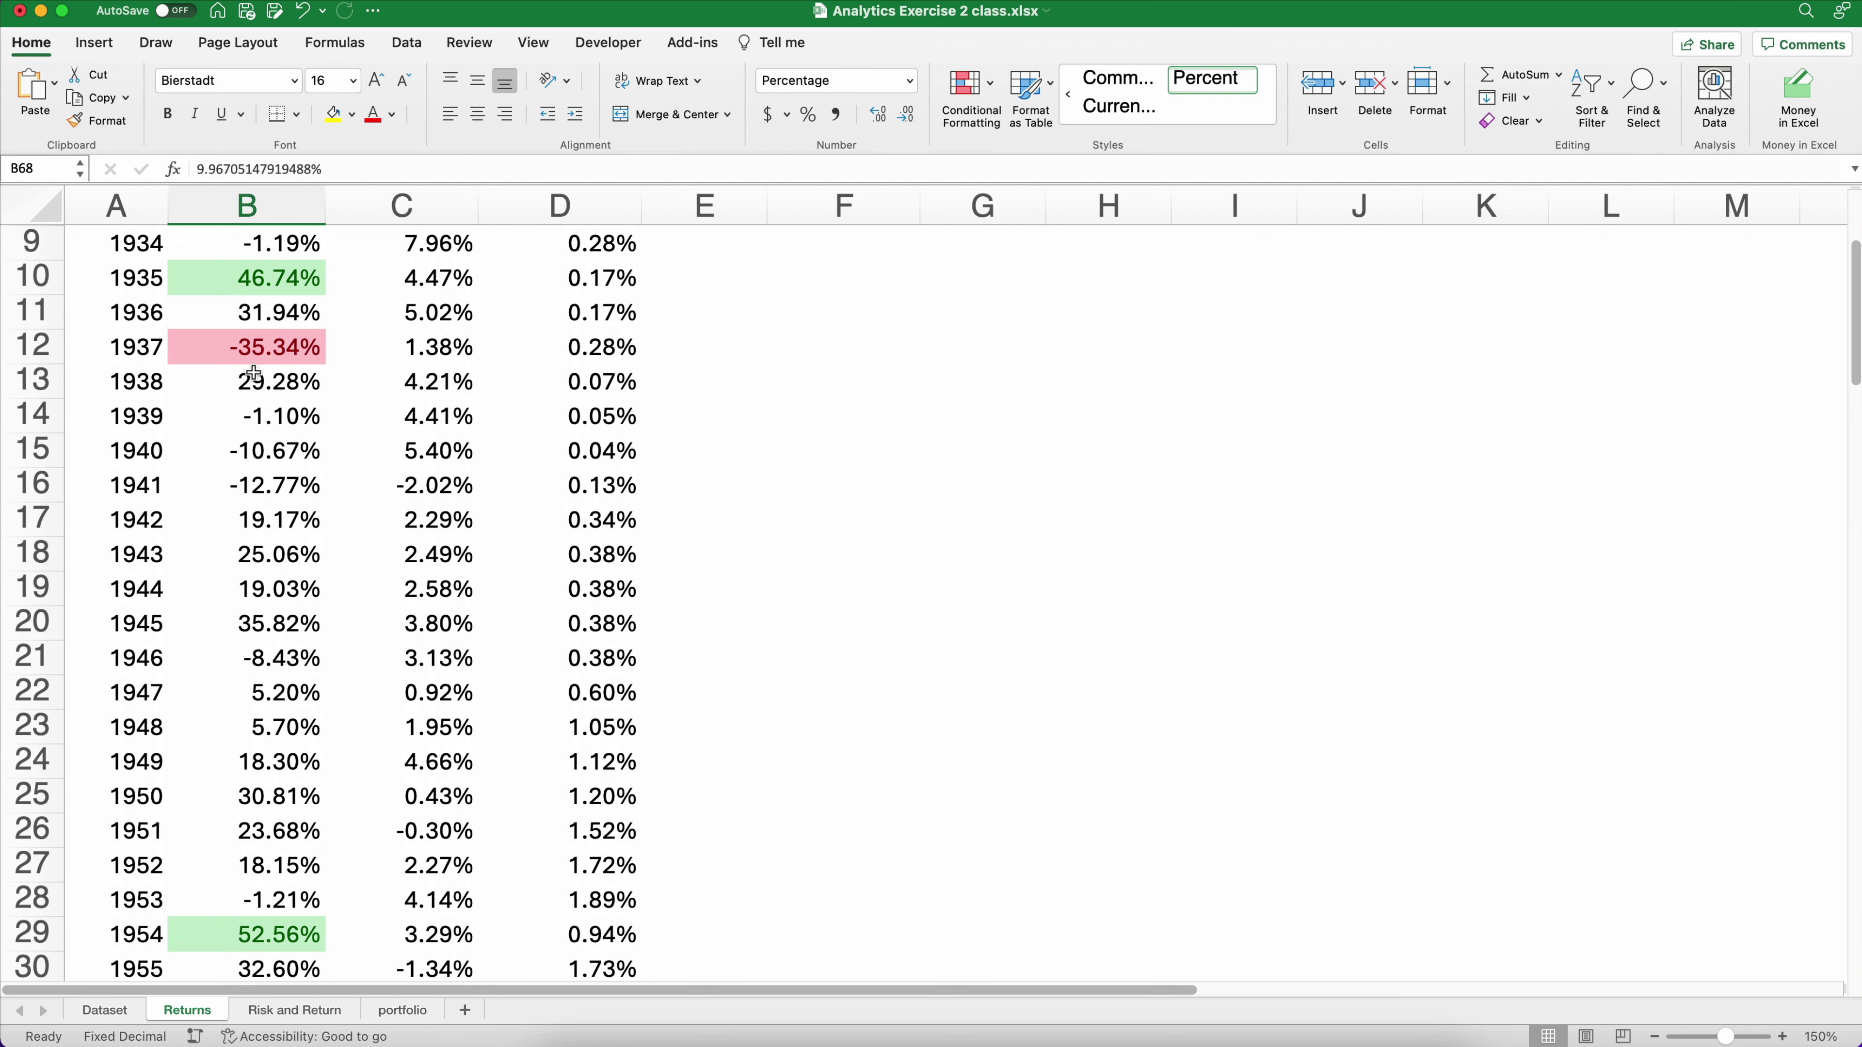
pyautogui.scroll(4, 235, 429)
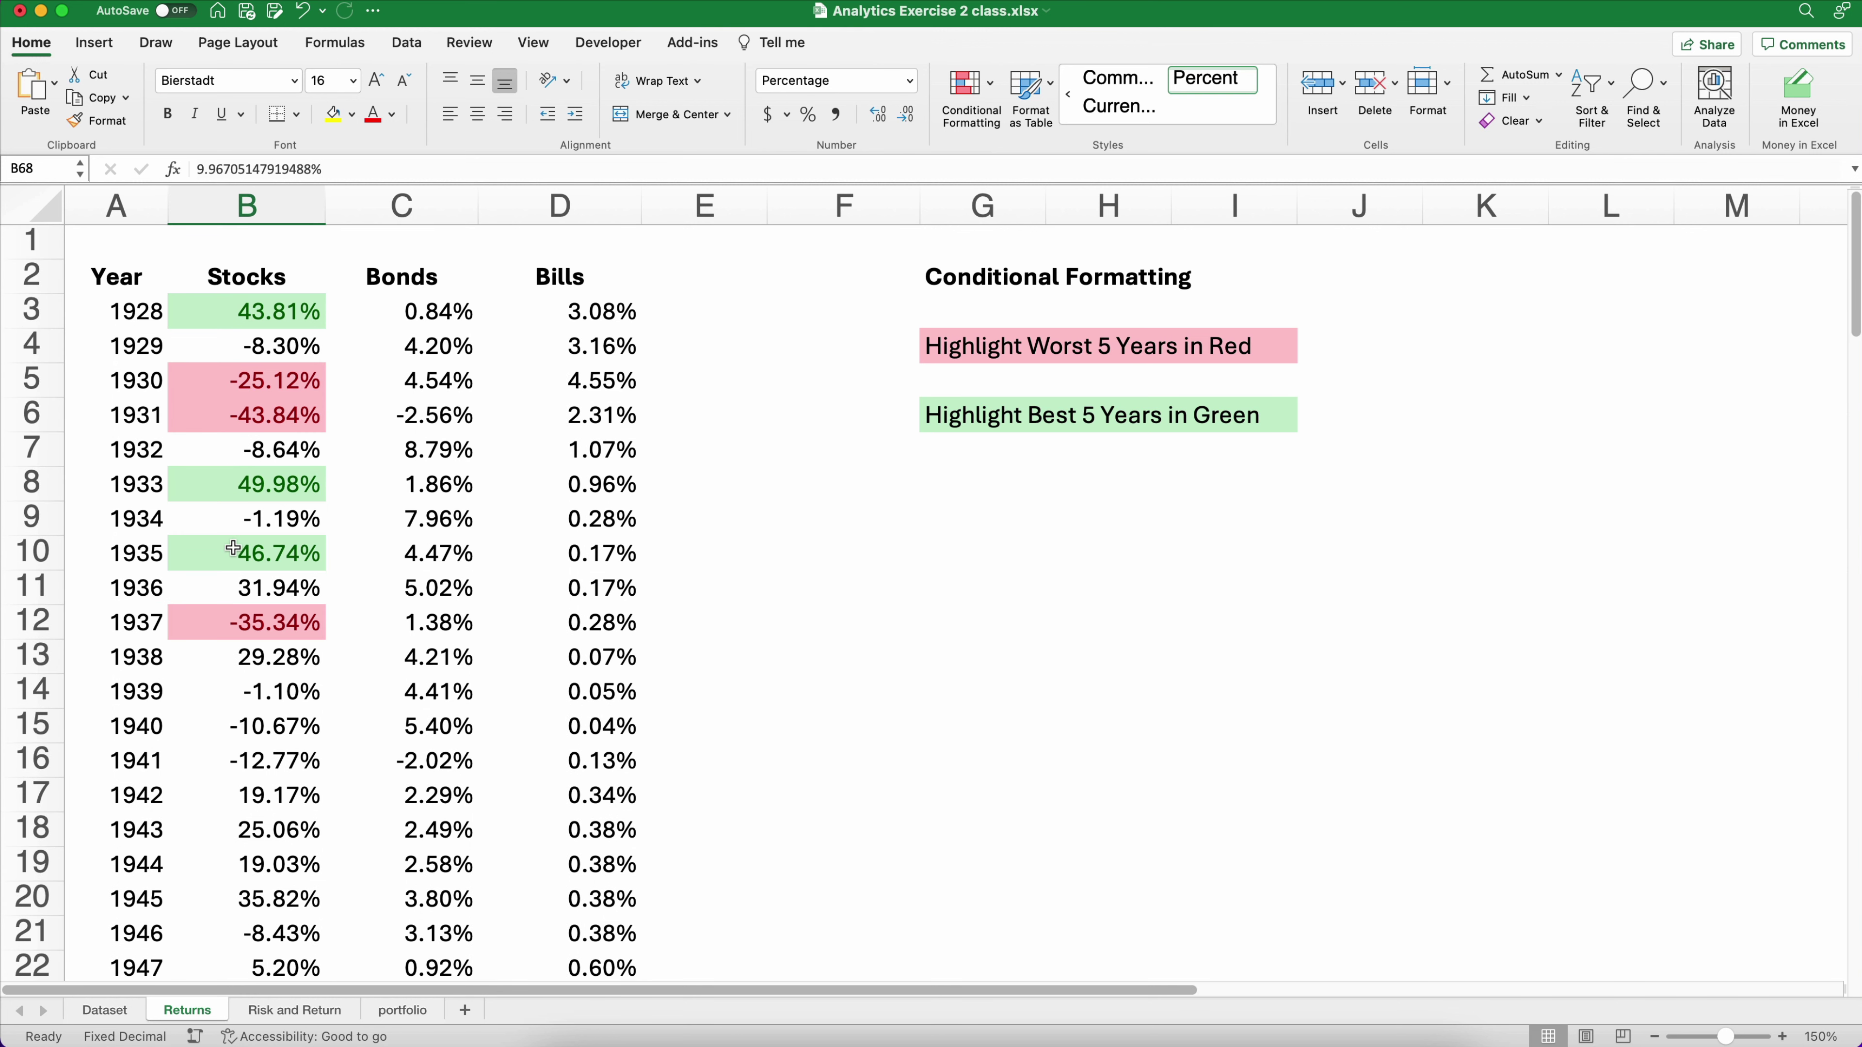
pyautogui.press('super+Down')
pyautogui.press('Up')
pyautogui.press('super+Up')
pyautogui.press('super+Up')
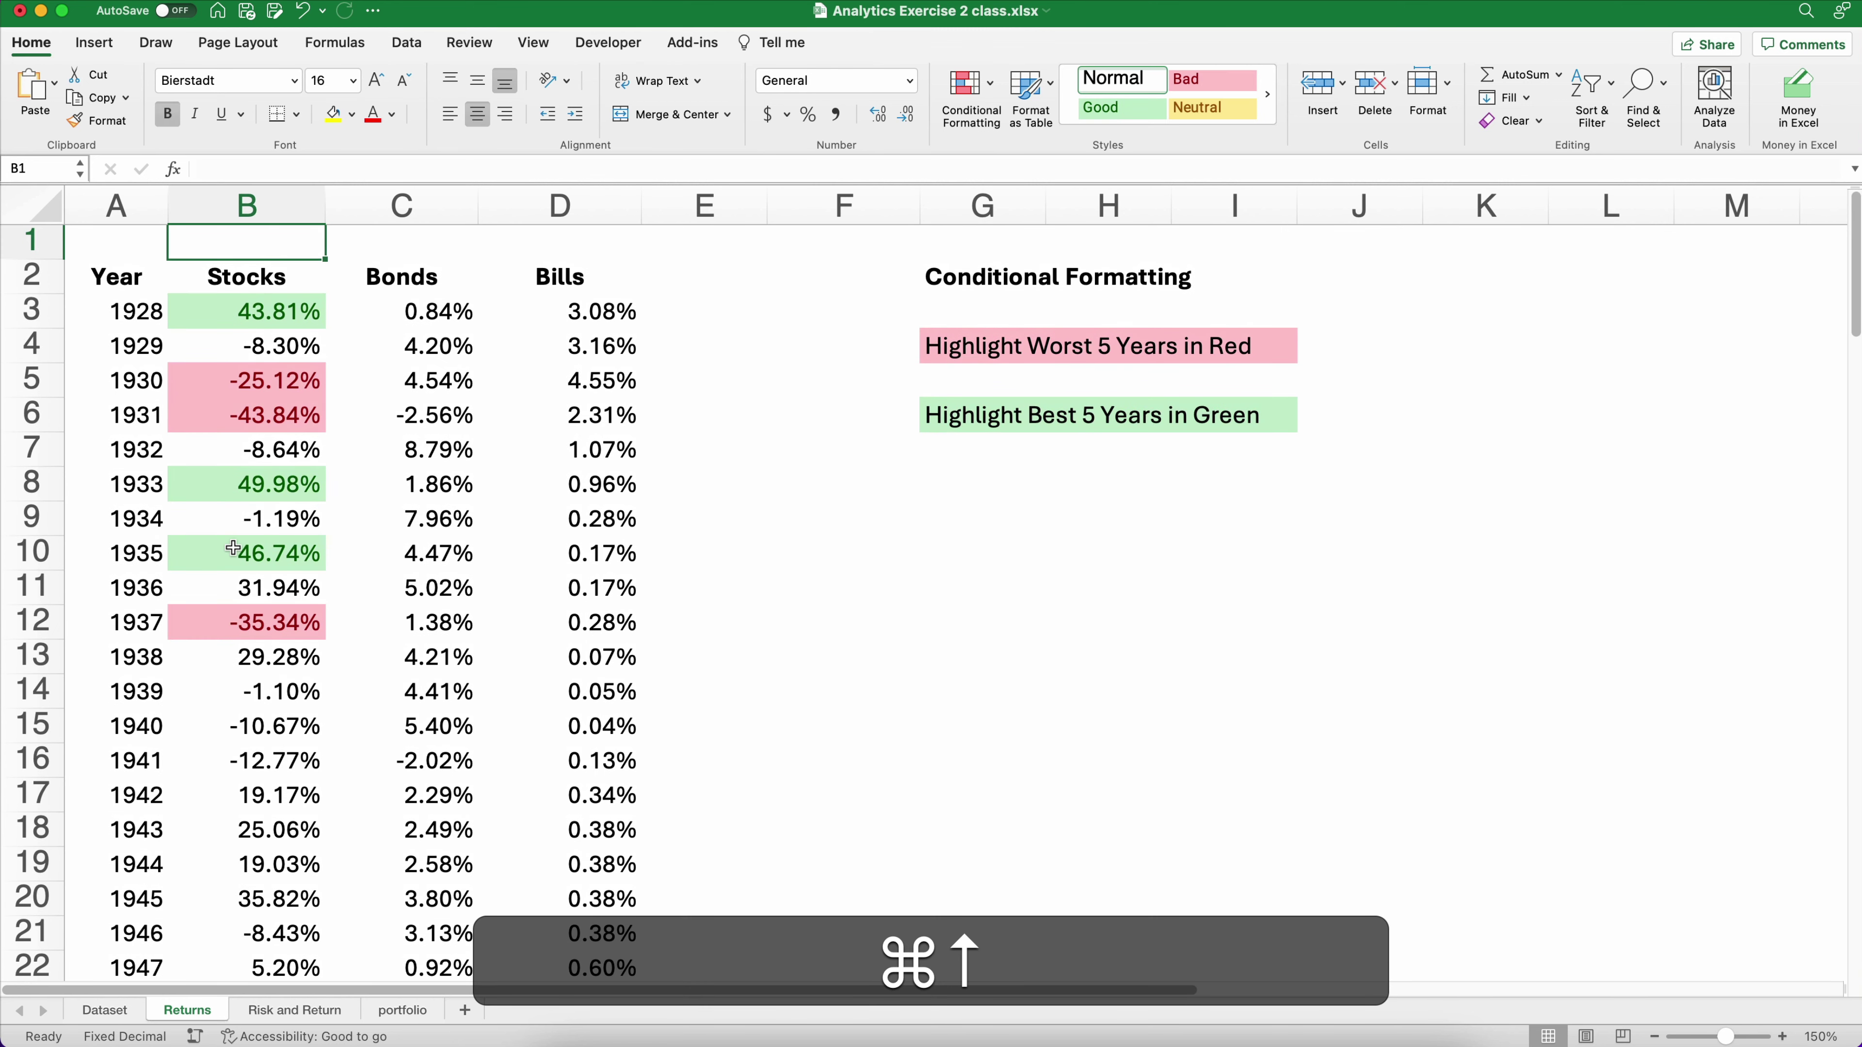
pyautogui.moveTo(247, 314); pyautogui.dragTo(211, 622)
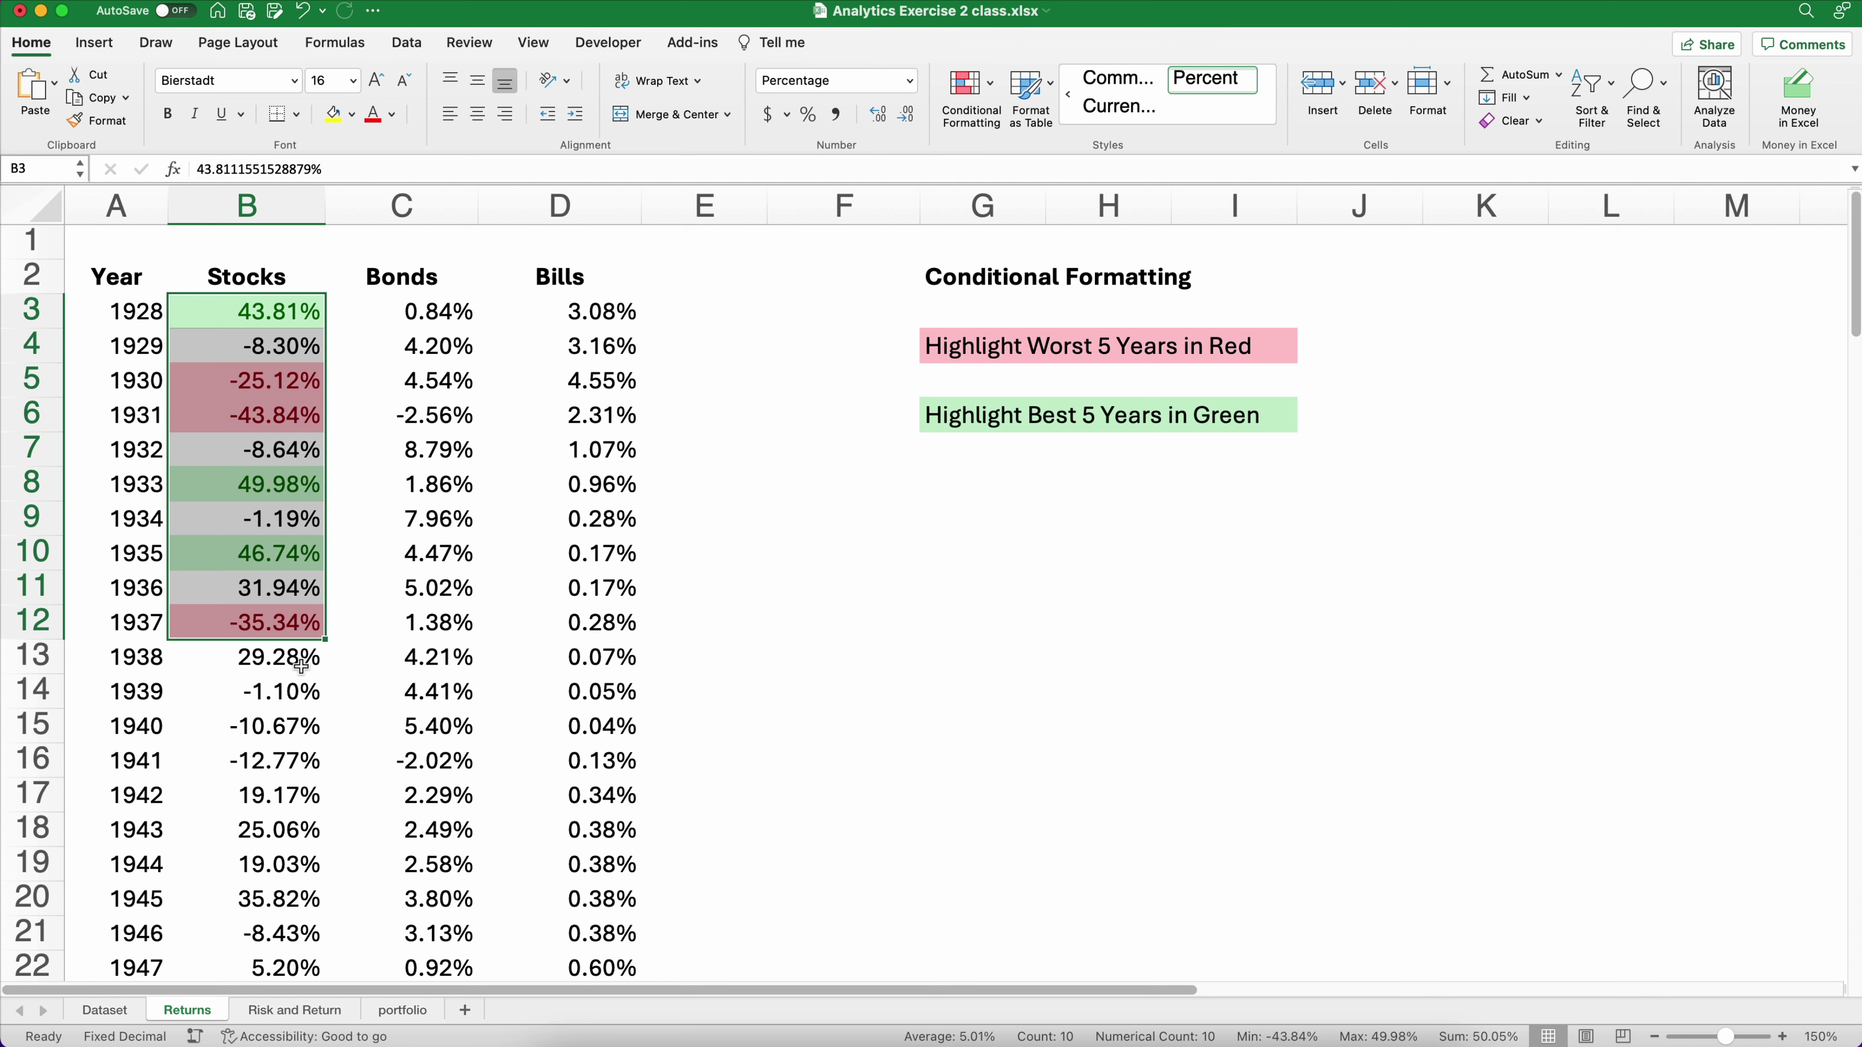
pyautogui.click(282, 690)
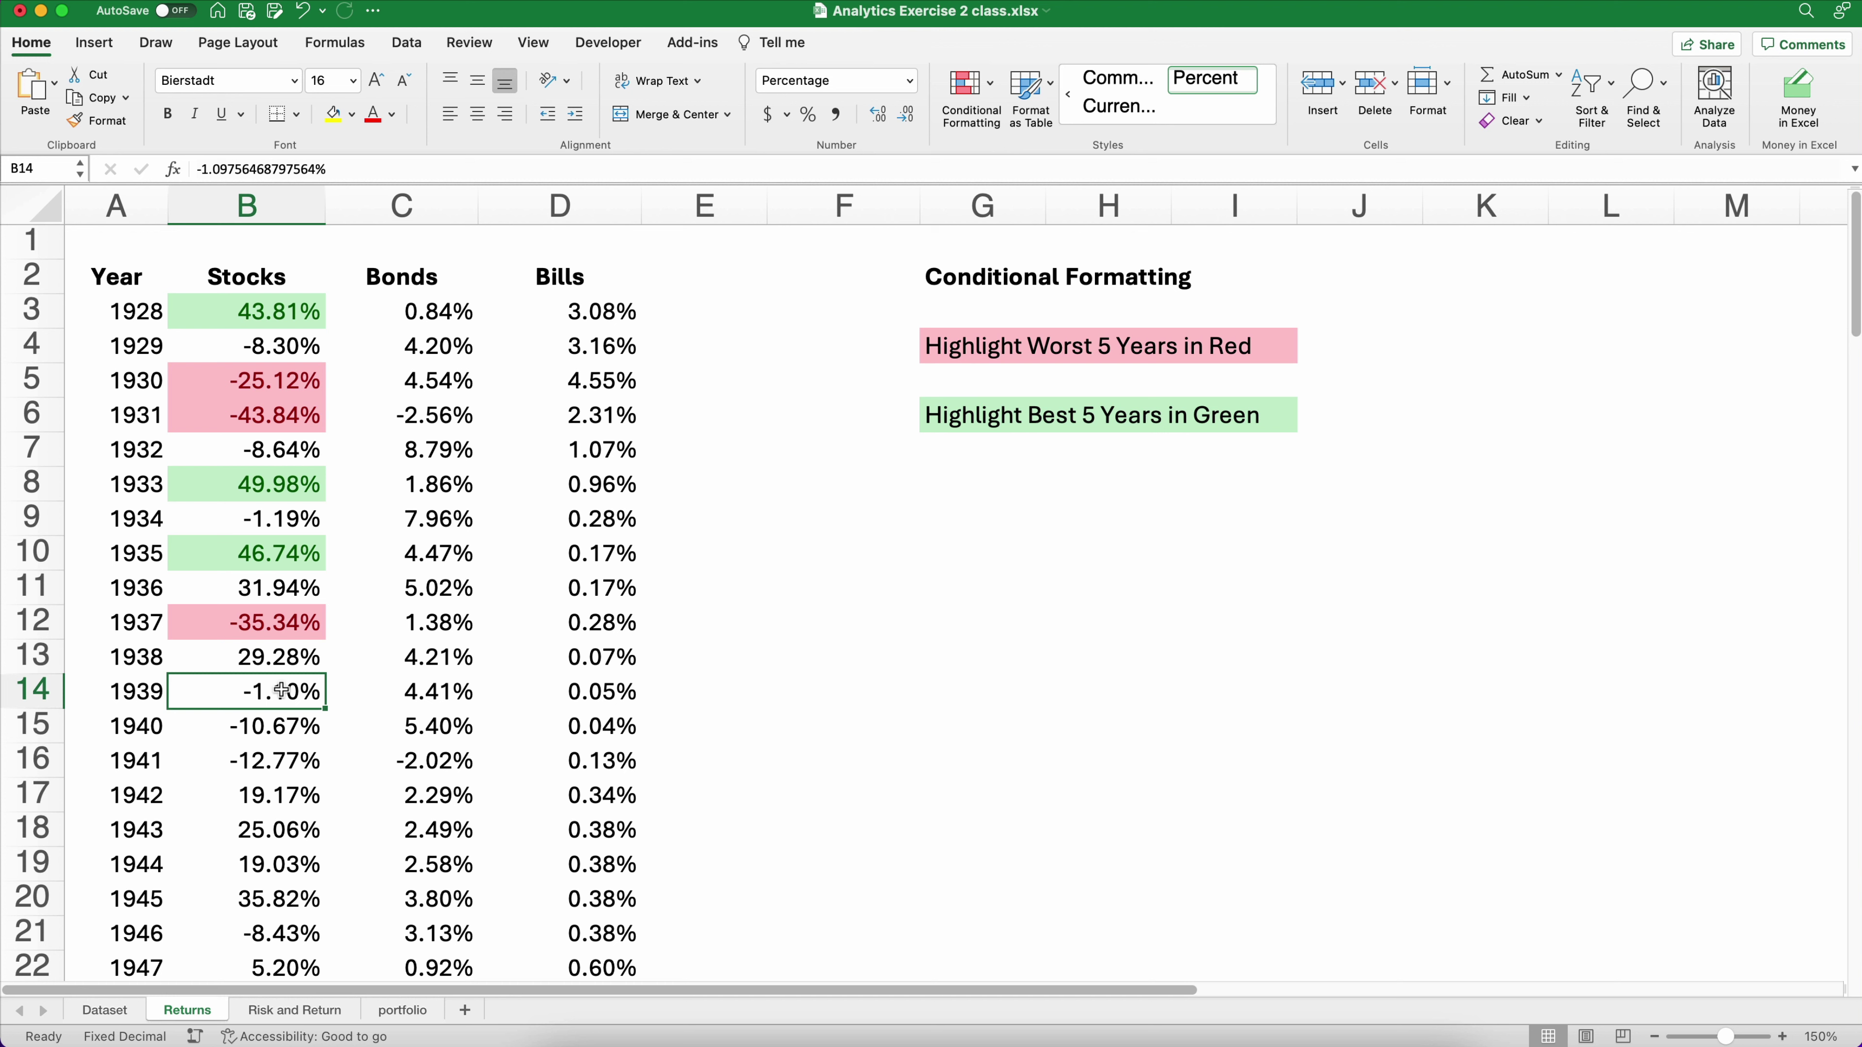
pyautogui.moveTo(457, 316); pyautogui.dragTo(414, 521)
pyautogui.moveTo(546, 317); pyautogui.dragTo(585, 561)
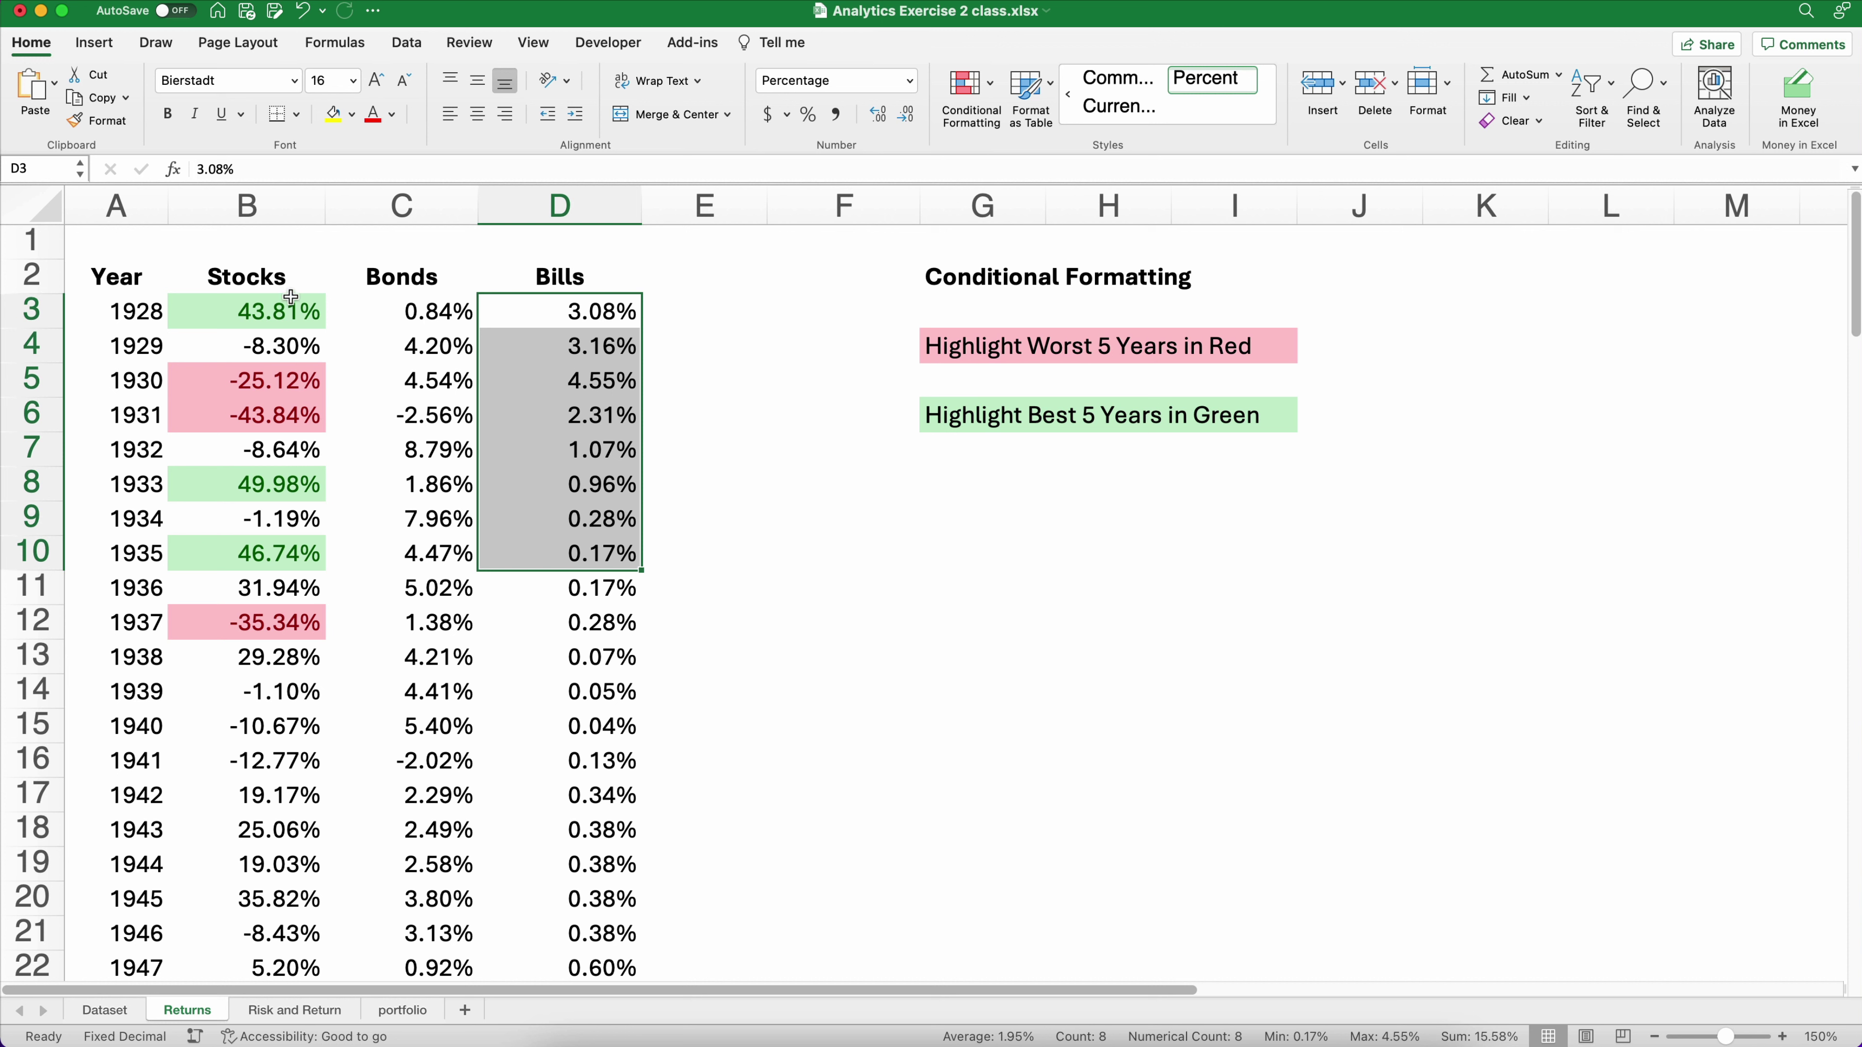
# Duplicate the Top 5 conditional formatting rule and apply the copy to the Bonds returns in C3:C96
pyautogui.click(284, 309)
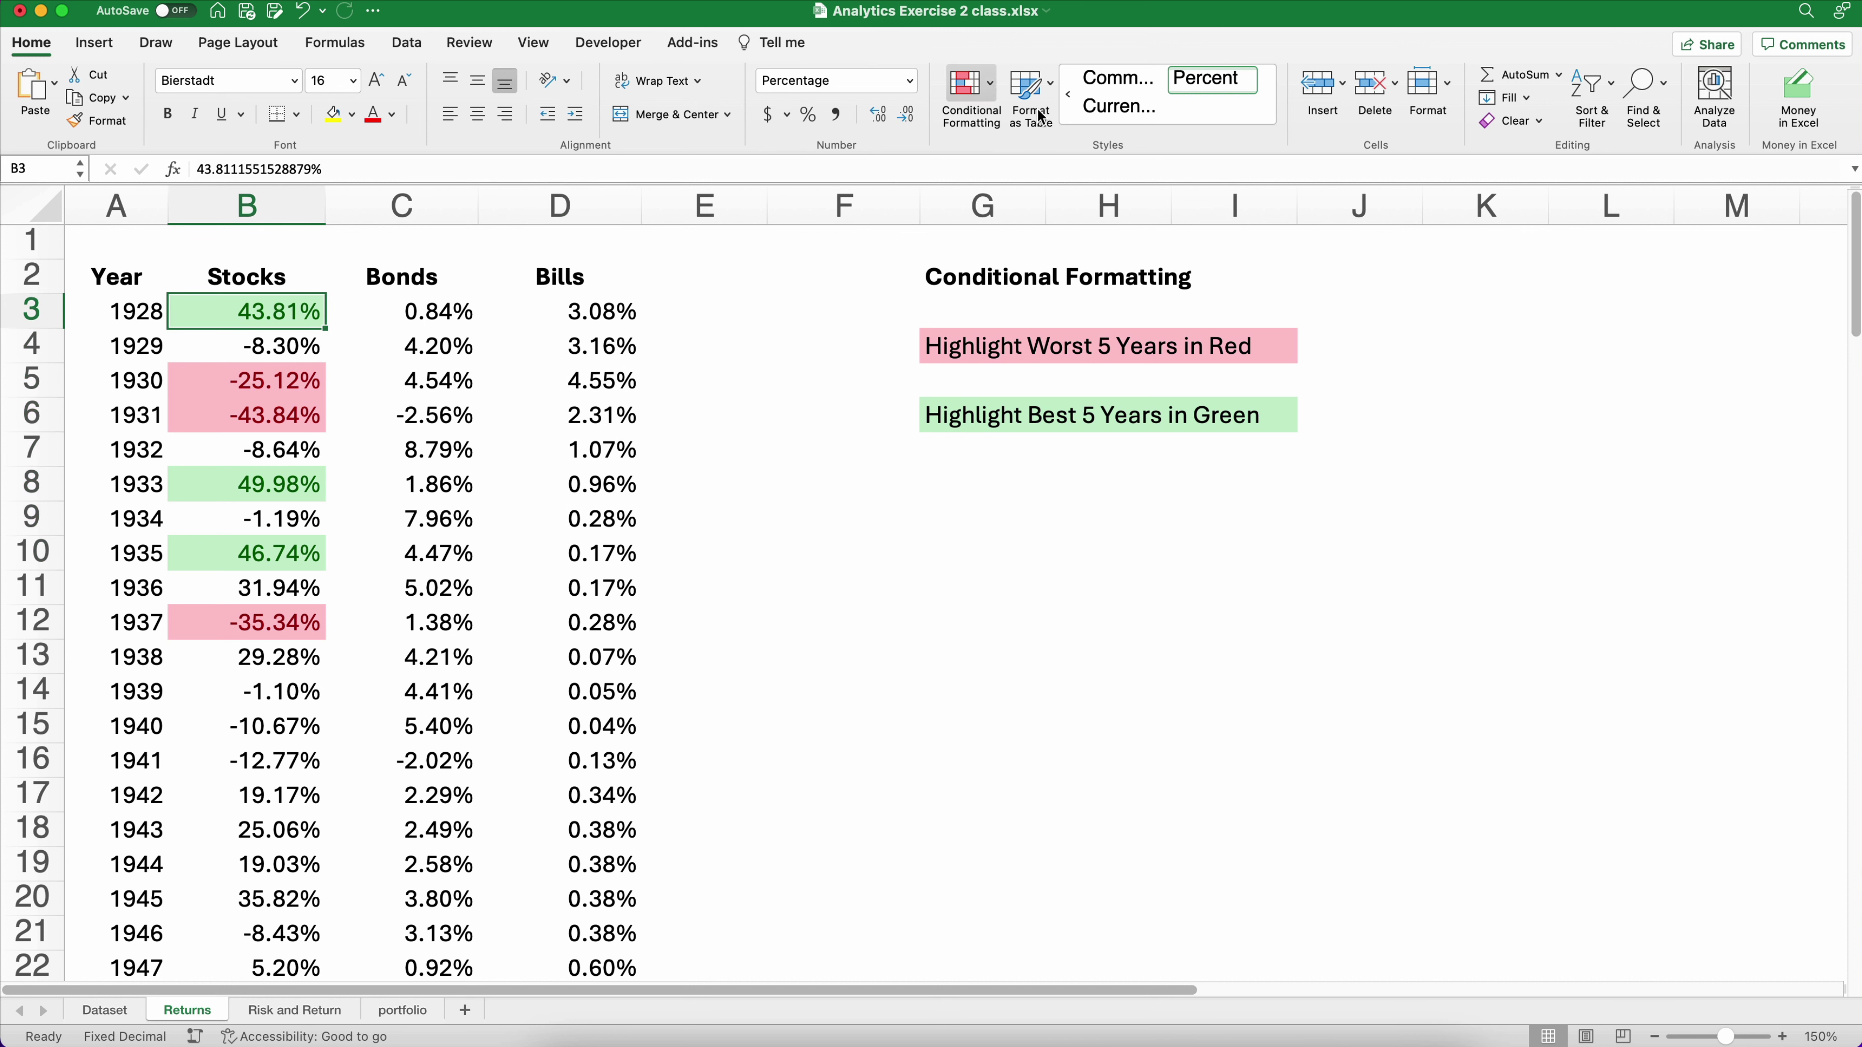
pyautogui.click(989, 93)
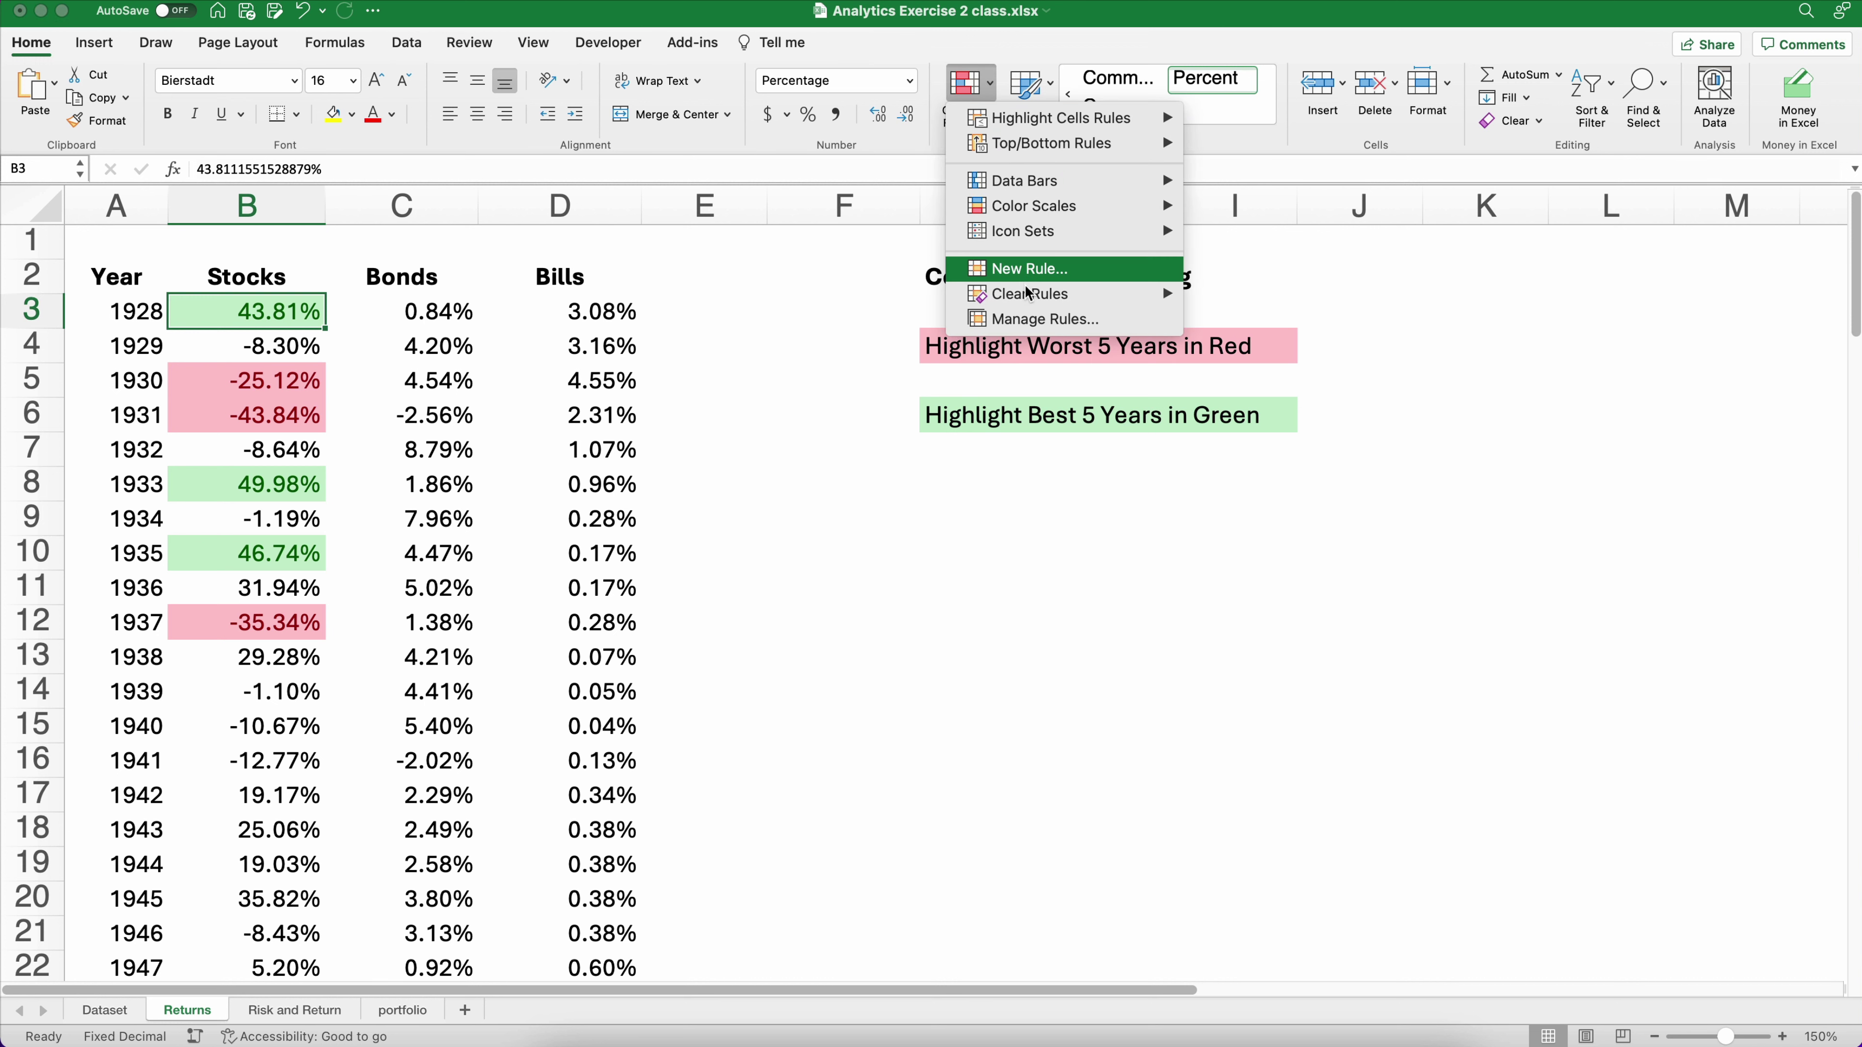
pyautogui.click(1033, 321)
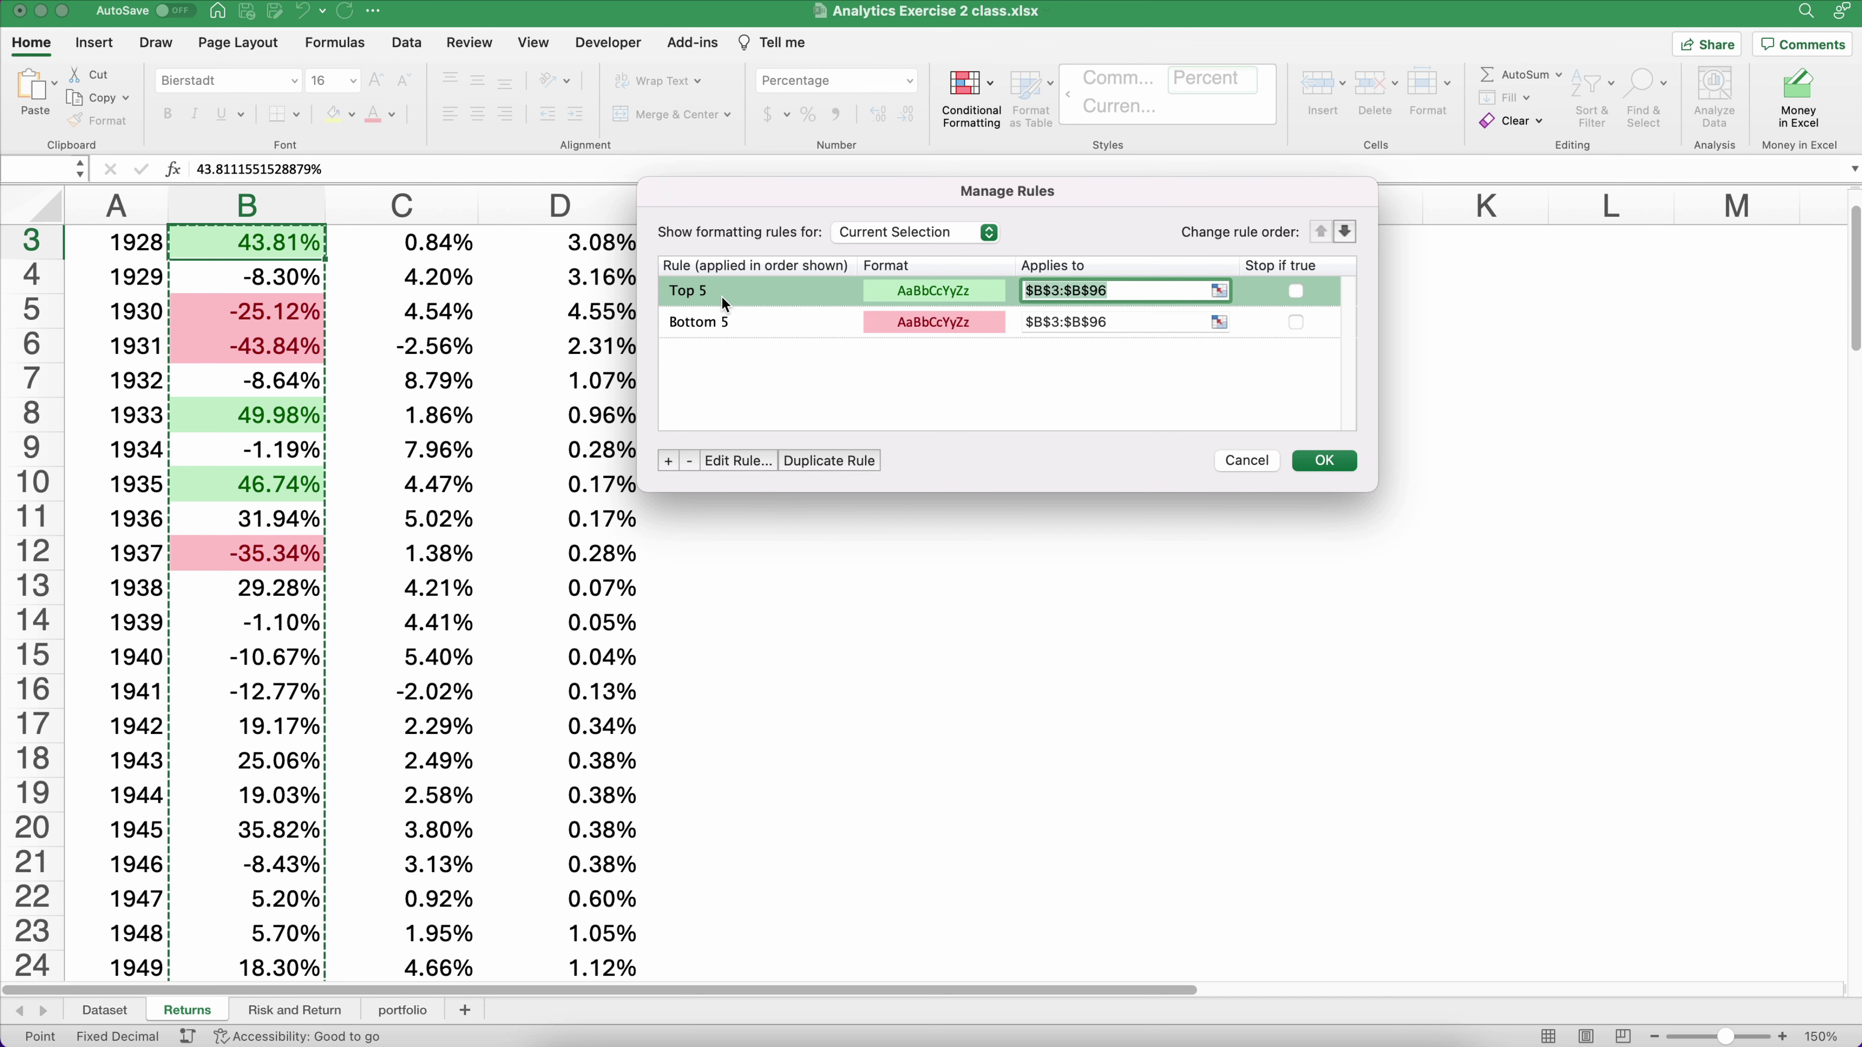
pyautogui.click(828, 462)
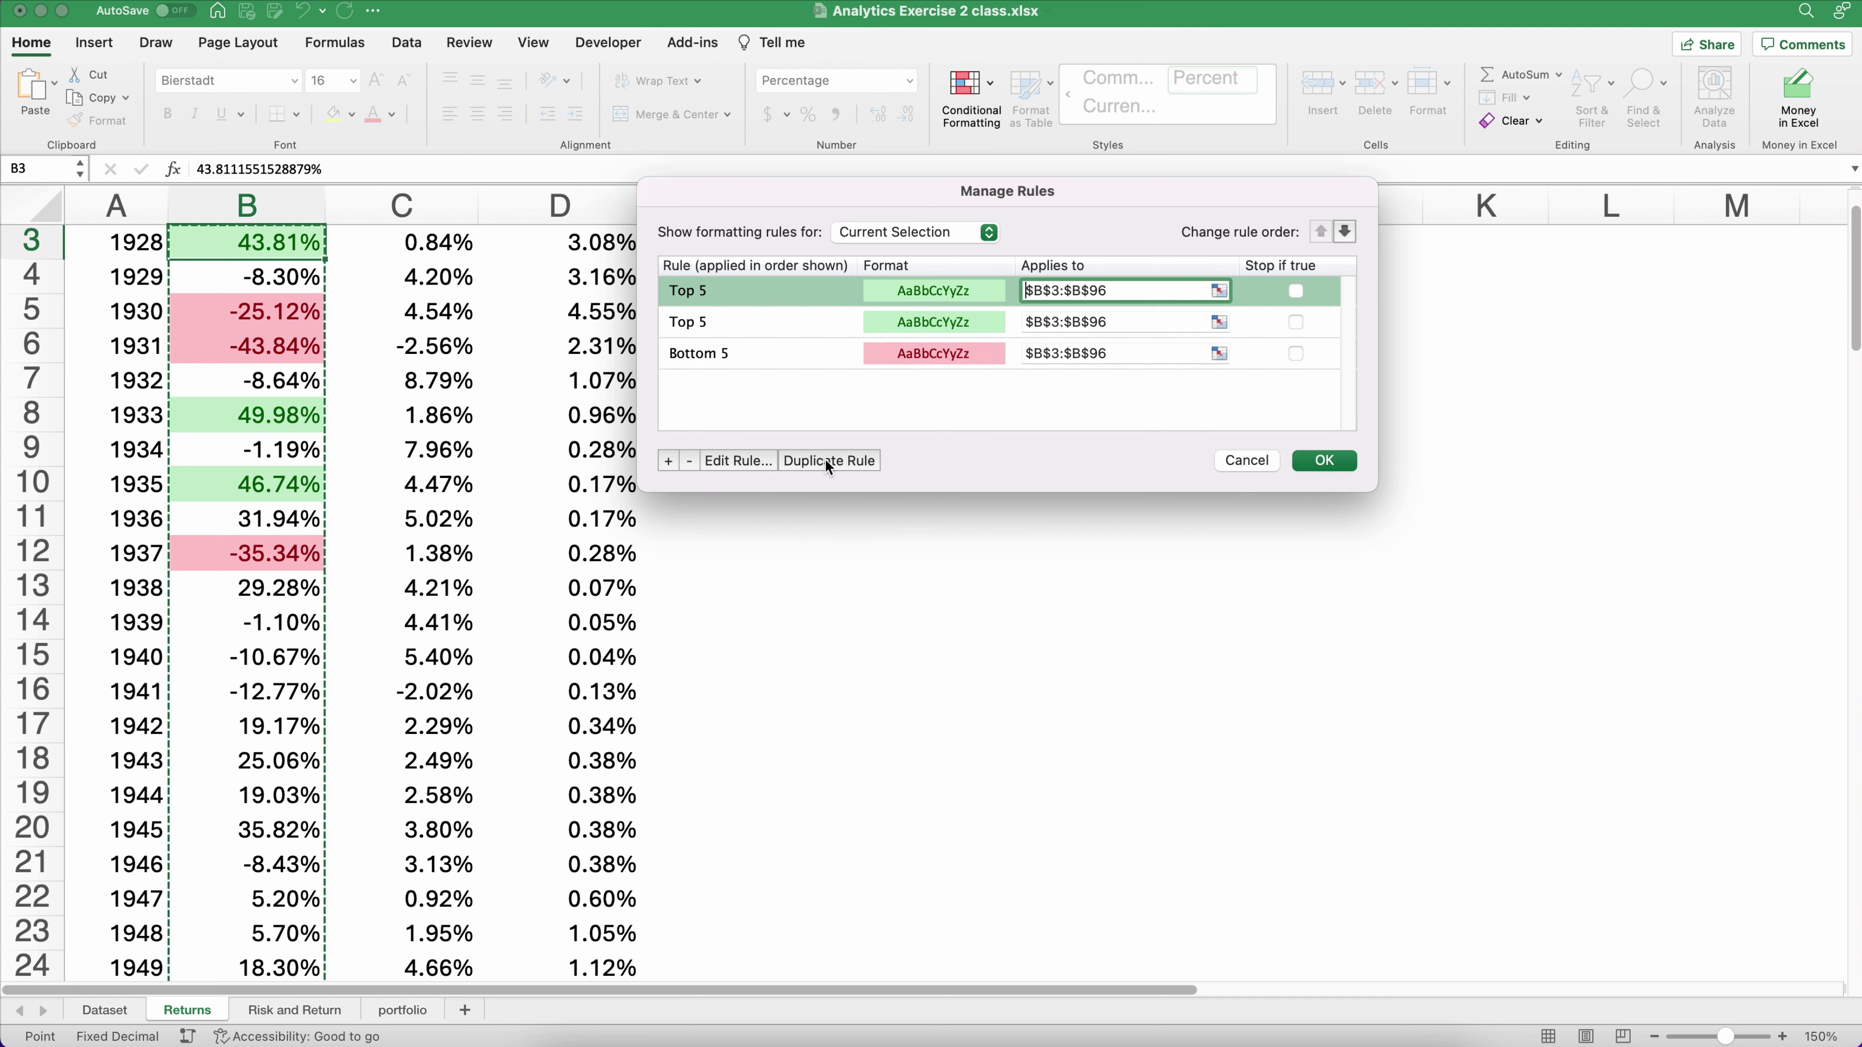
pyautogui.click(1056, 326)
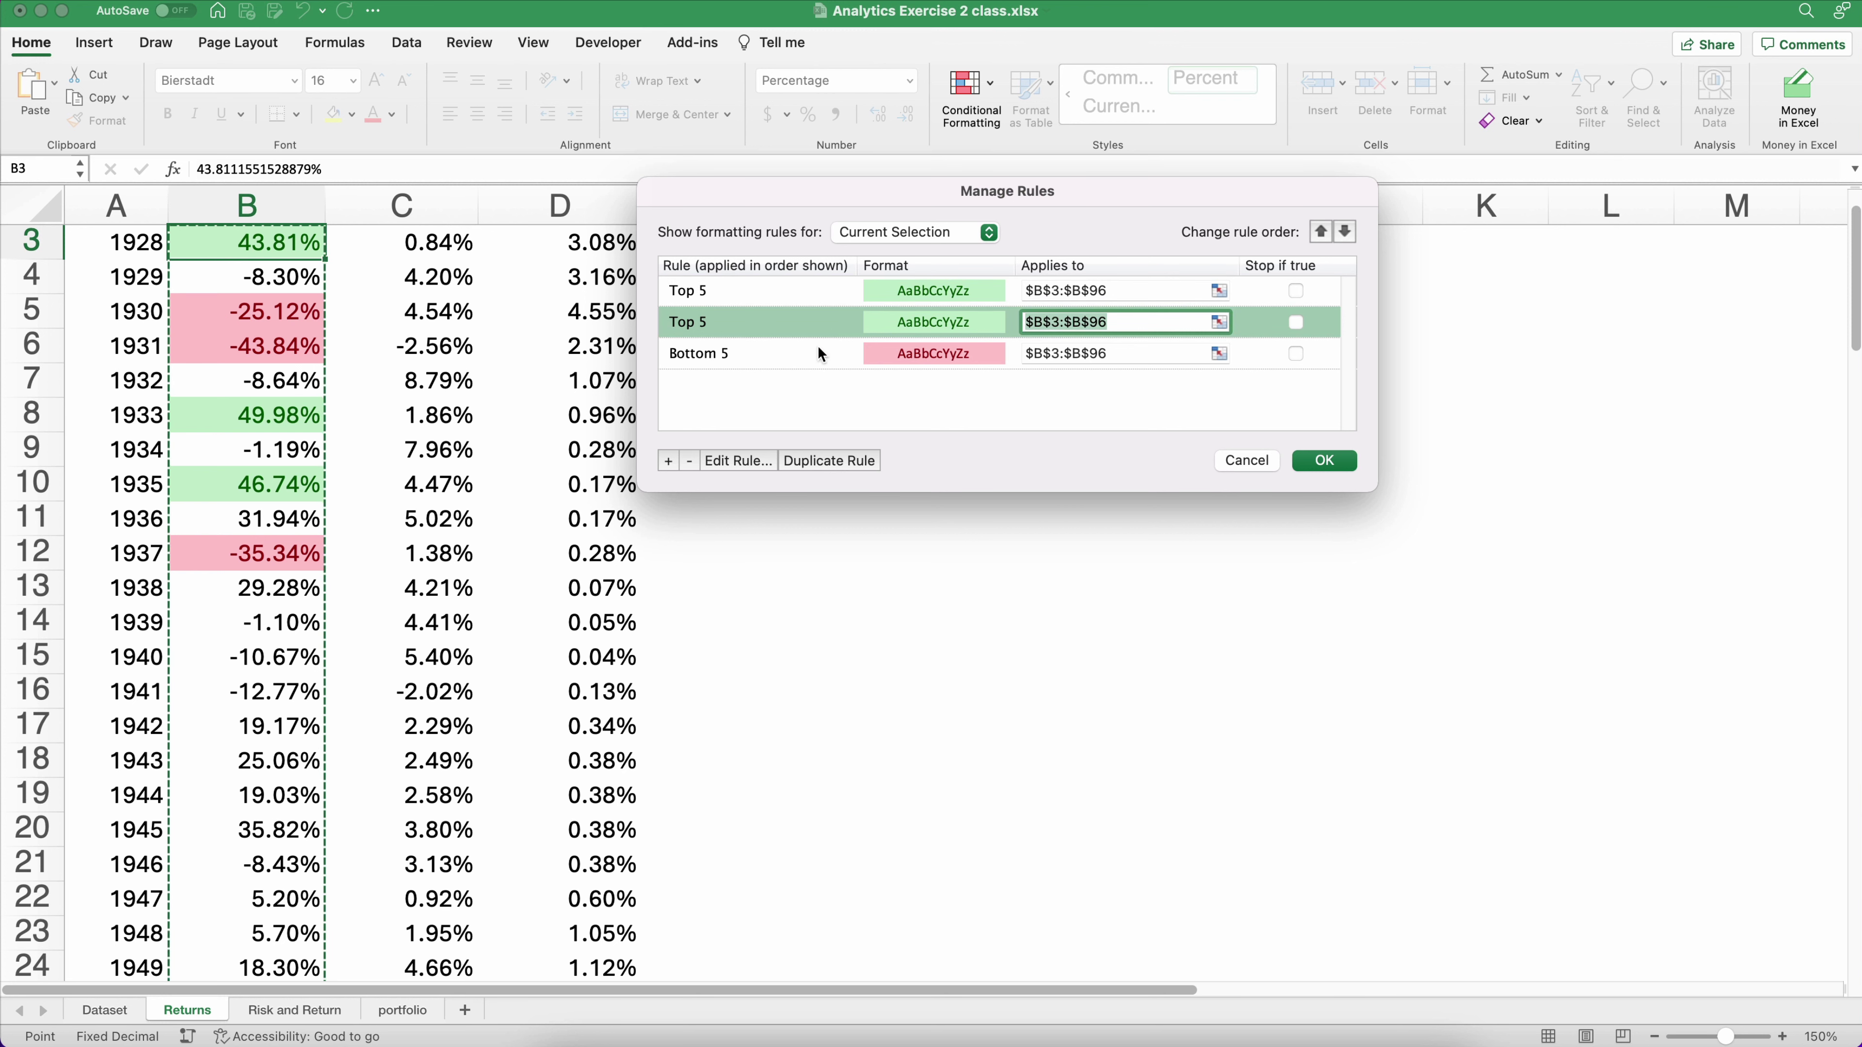
pyautogui.scroll(2, 520, 352)
pyautogui.moveTo(439, 322); pyautogui.dragTo(440, 906)
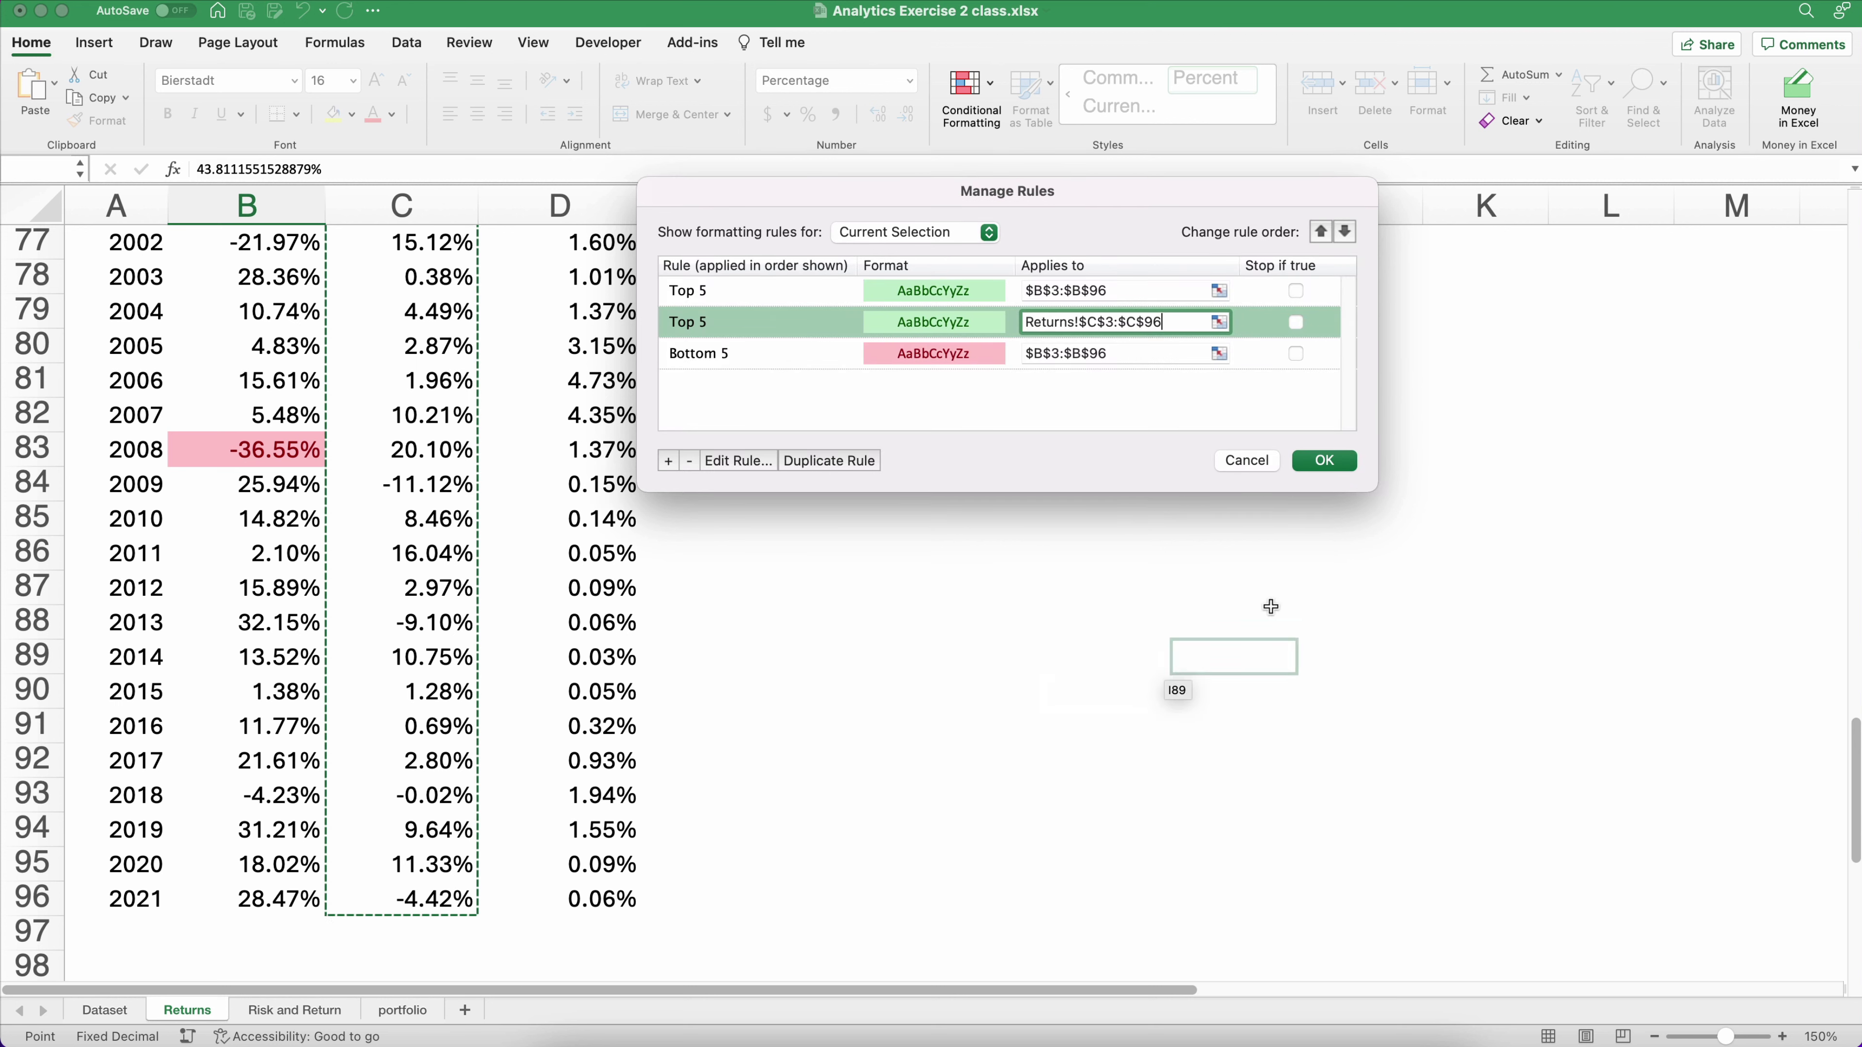
pyautogui.click(1323, 461)
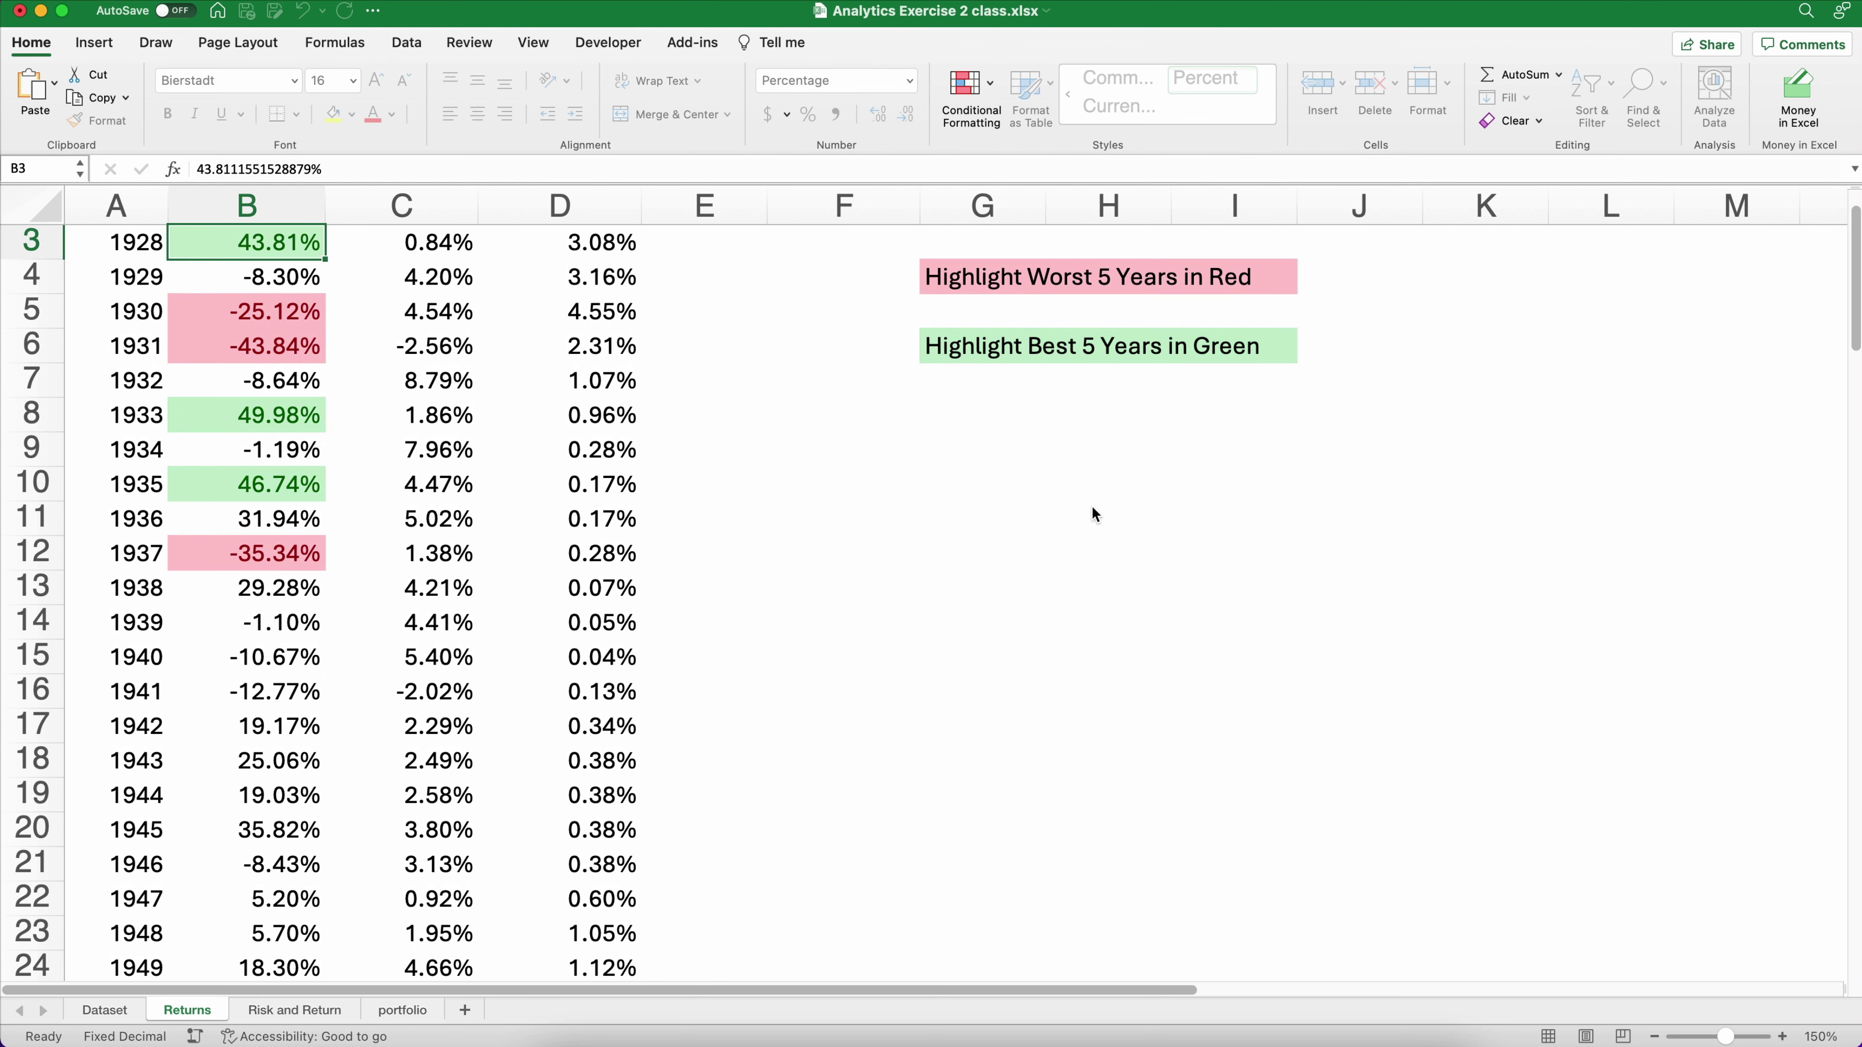
# Check which years are highlighted in green in the Bonds column
pyautogui.scroll(2, 484, 547)
pyautogui.click(472, 550)
pyautogui.scroll(-7, 473, 565)
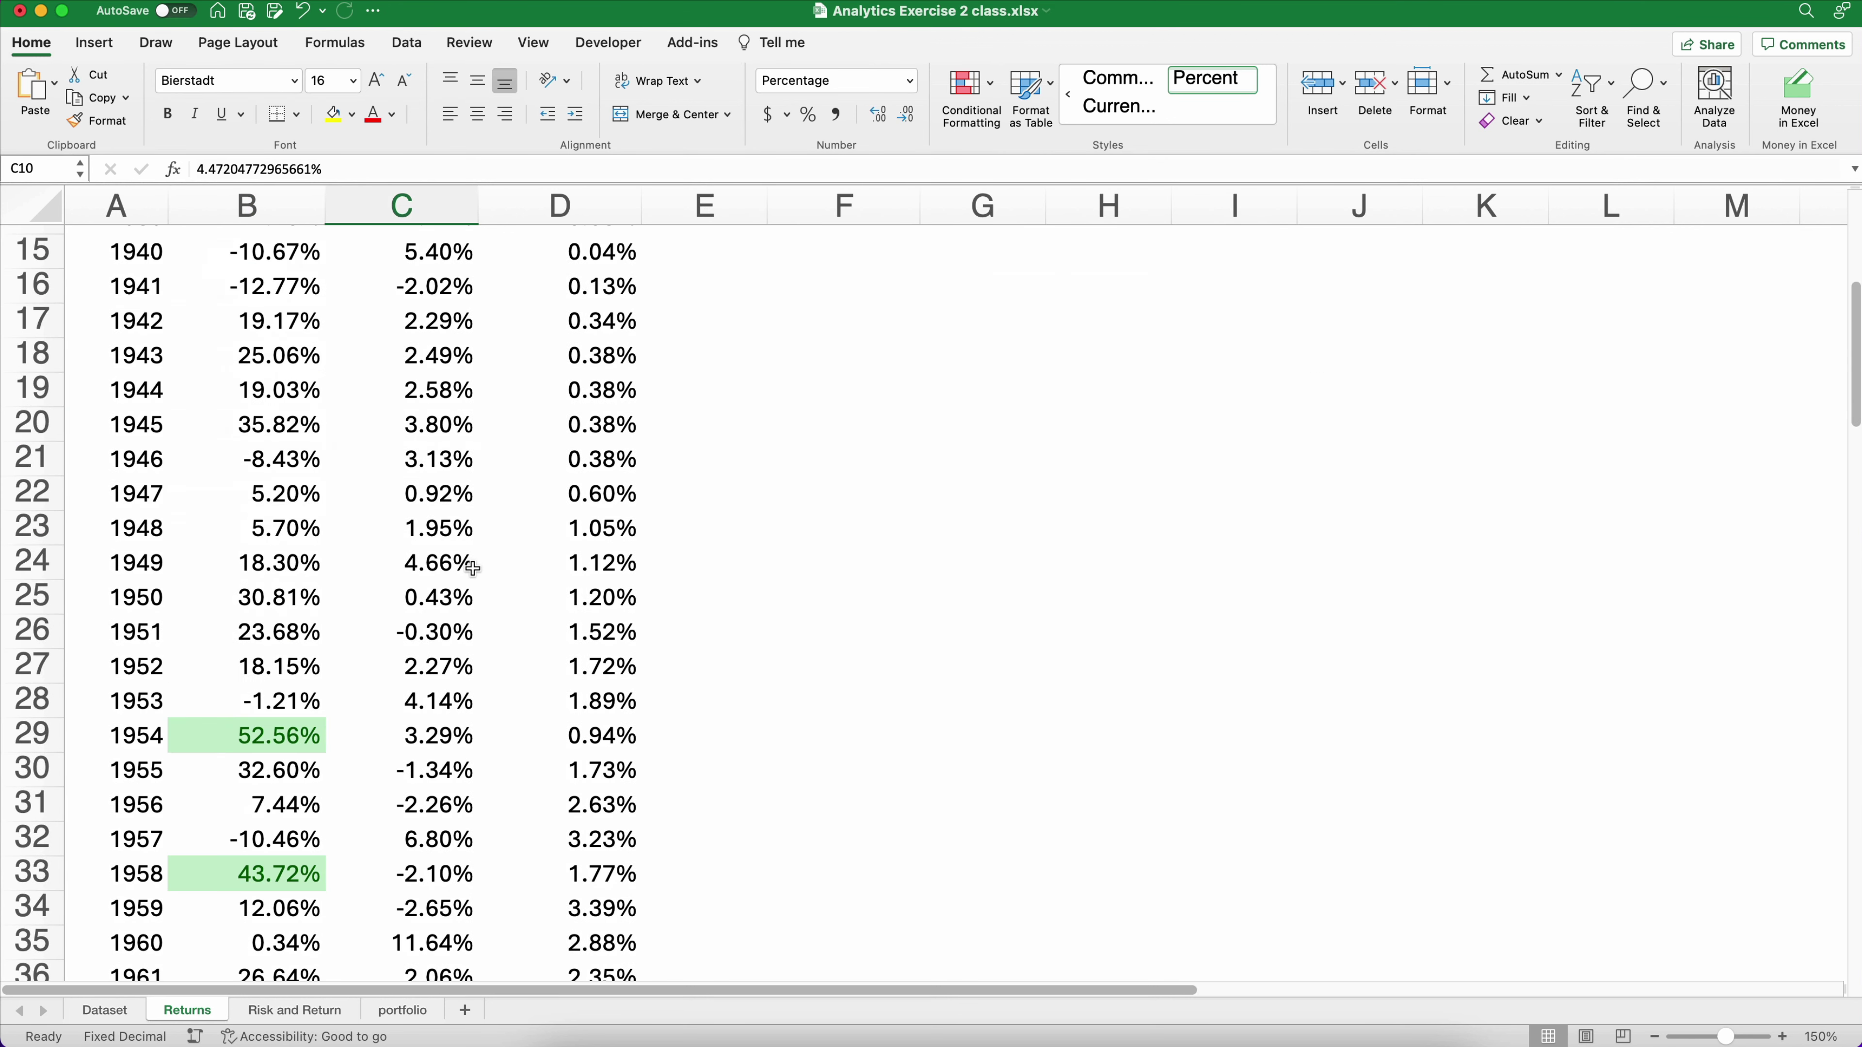
pyautogui.scroll(-15, 473, 567)
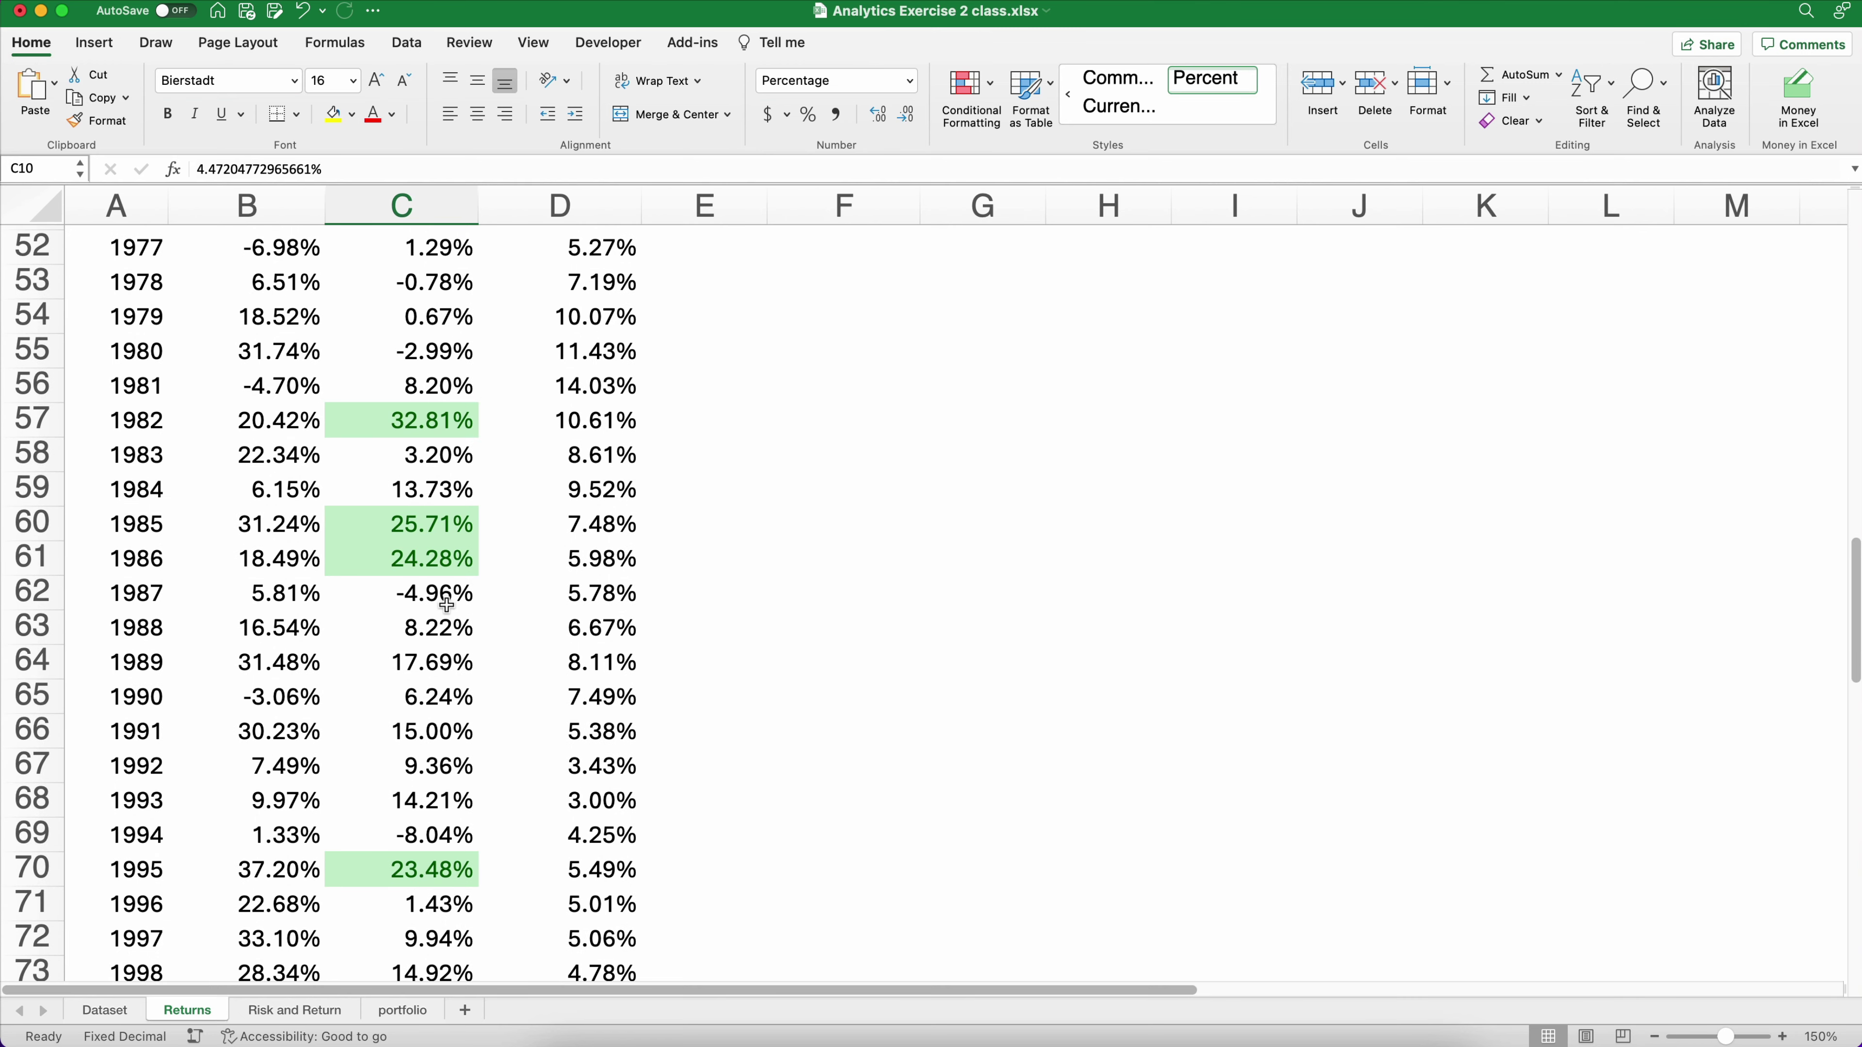
pyautogui.scroll(4, 446, 605)
pyautogui.scroll(10, 444, 618)
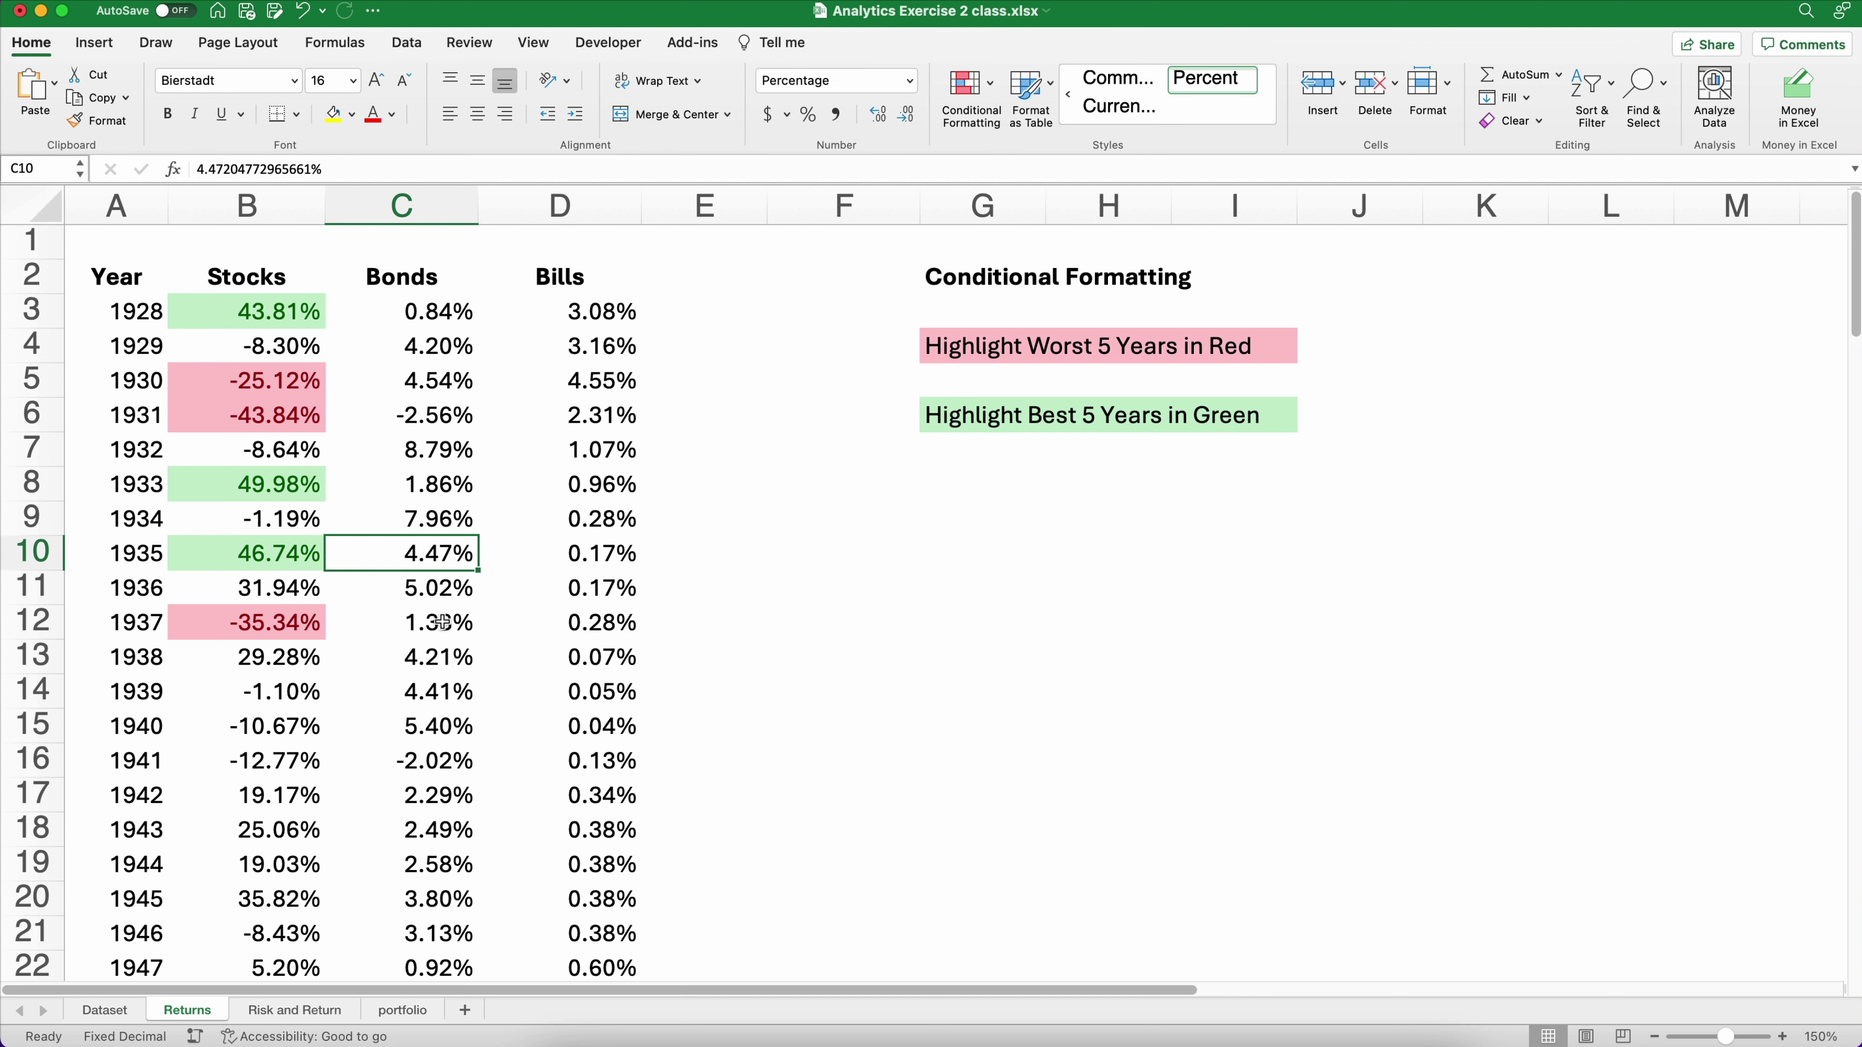
# Copy the years from A3:A96 of the Returns sheet into the Risk and Return sheet starting at cell A5
pyautogui.click(297, 1013)
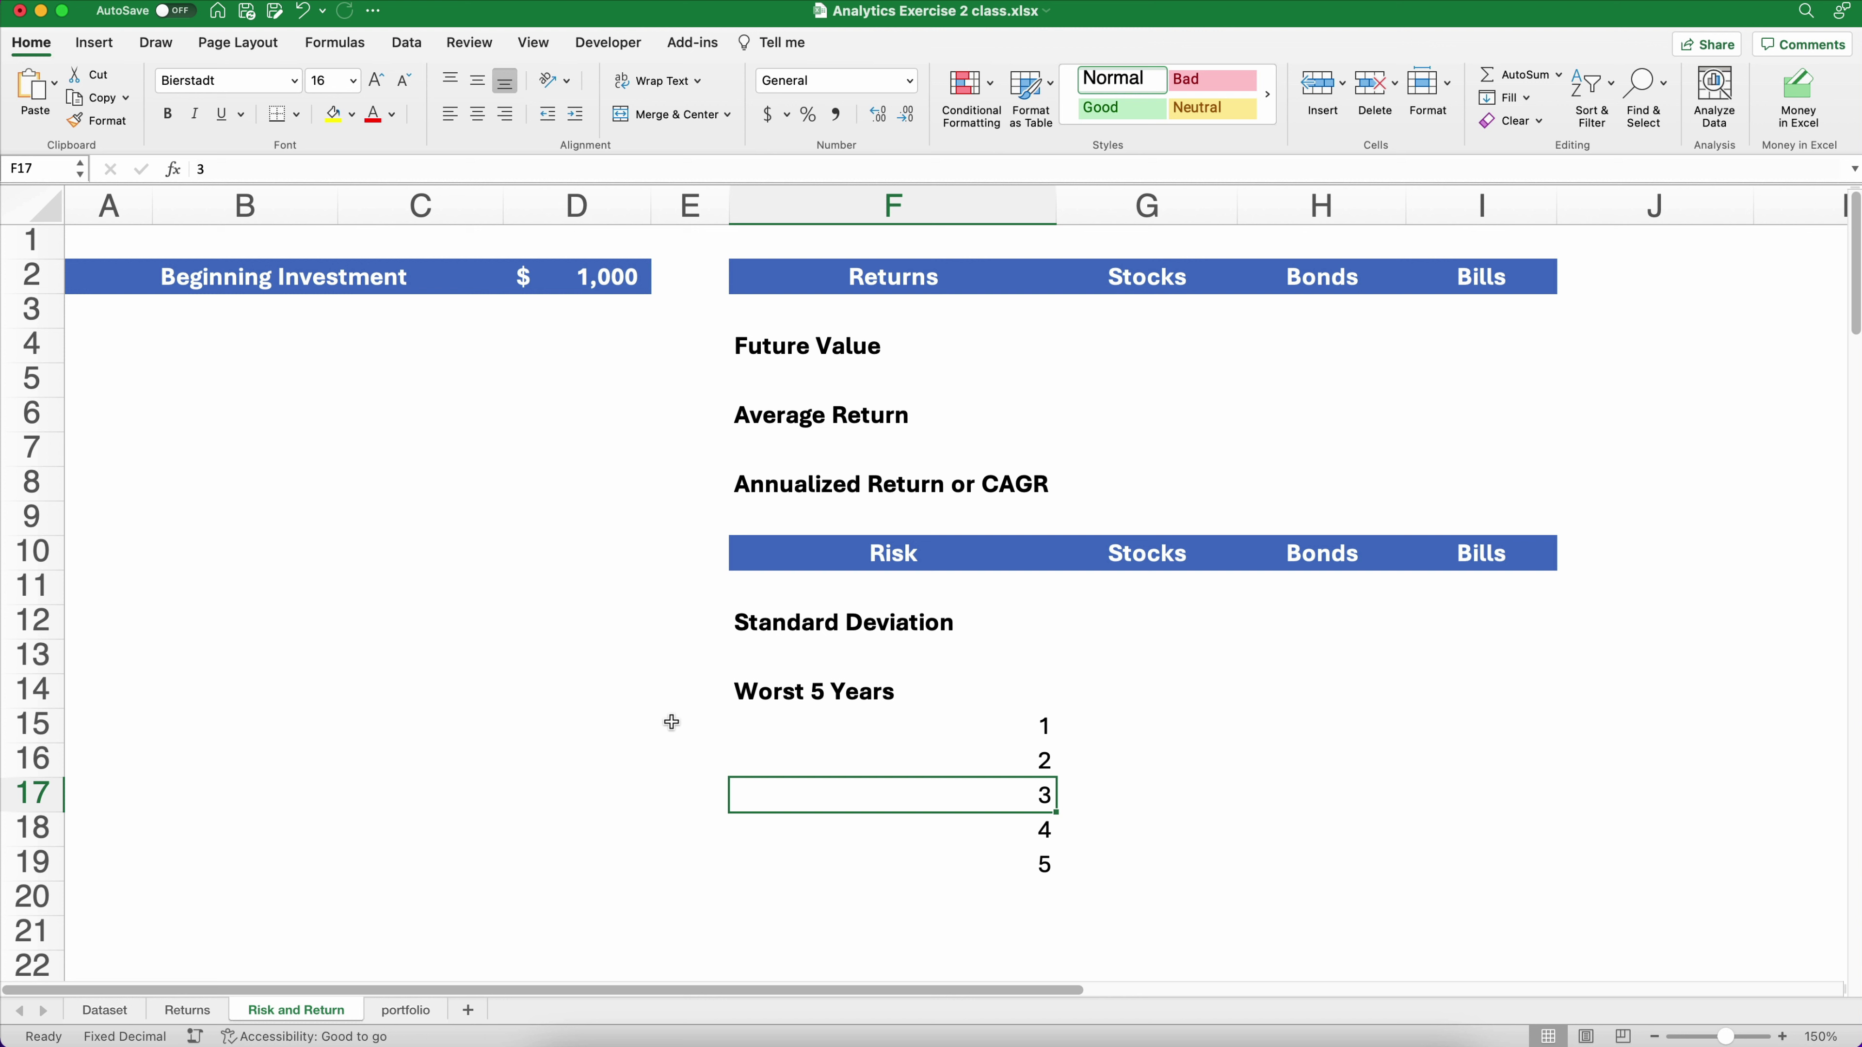
pyautogui.click(118, 383)
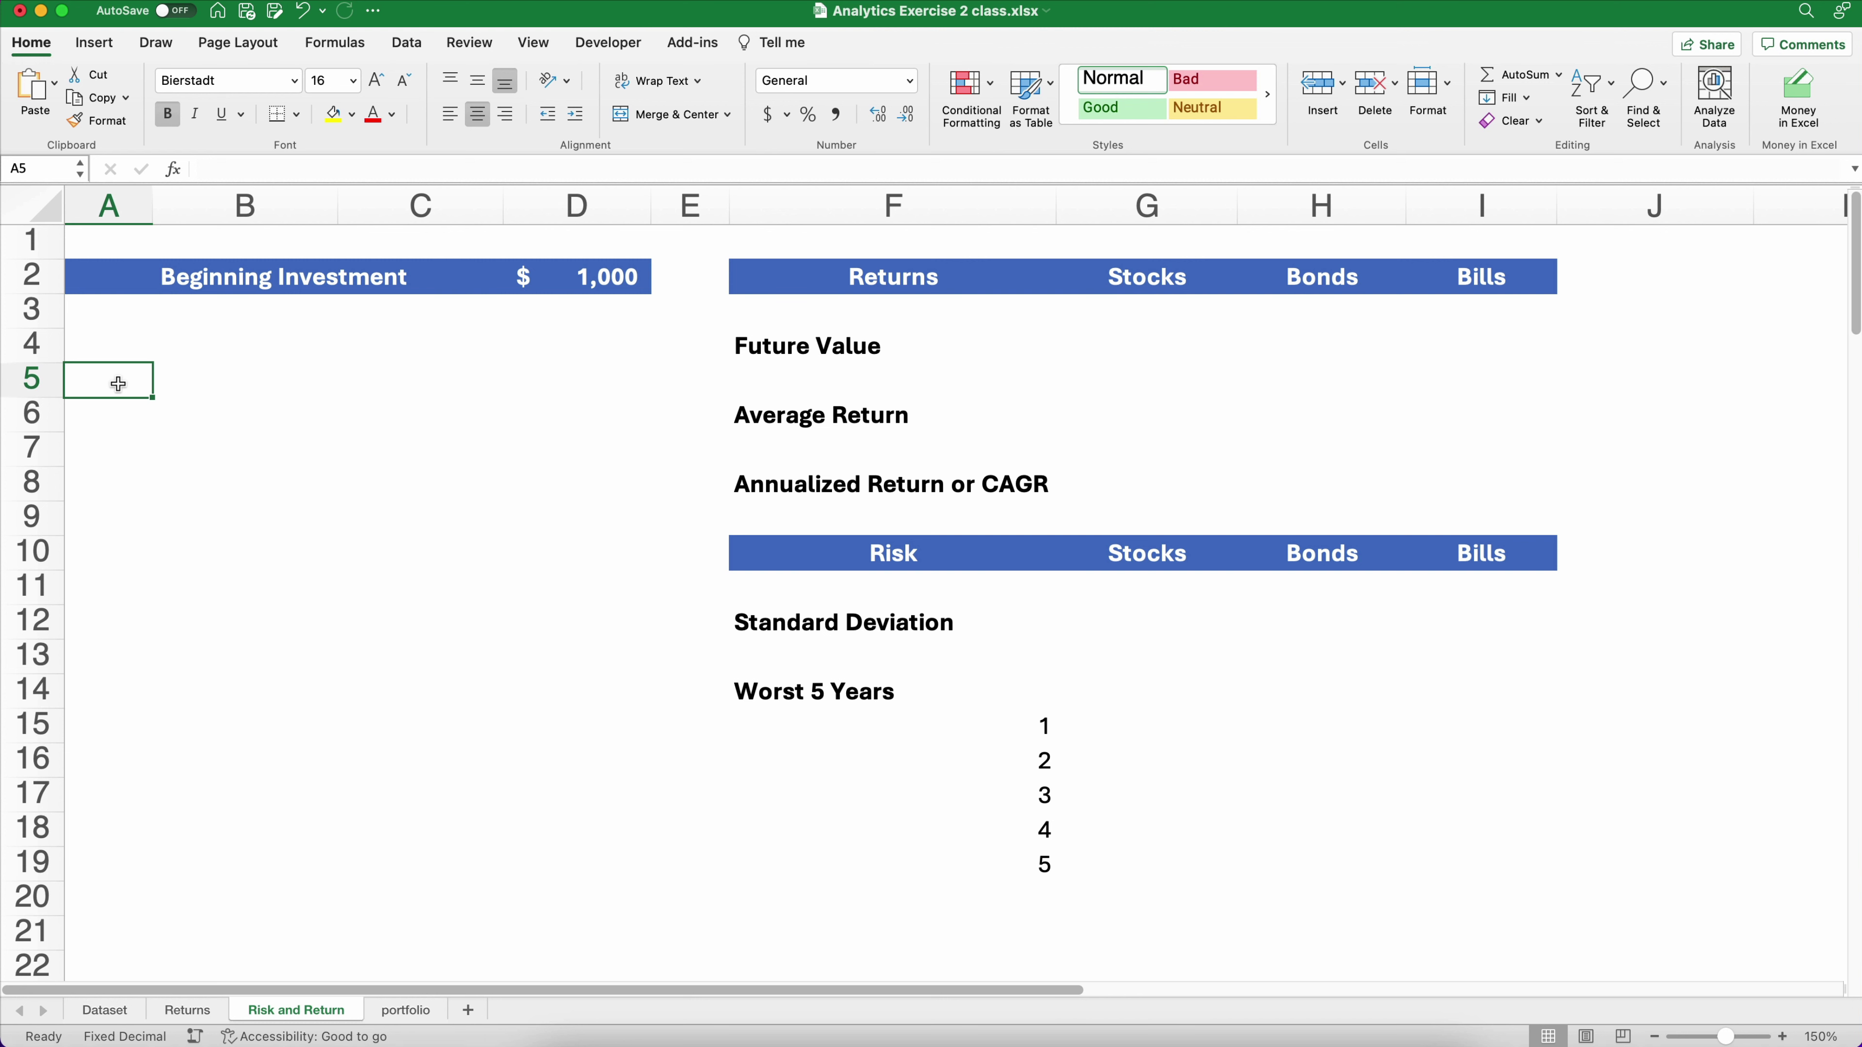
pyautogui.click(195, 1036)
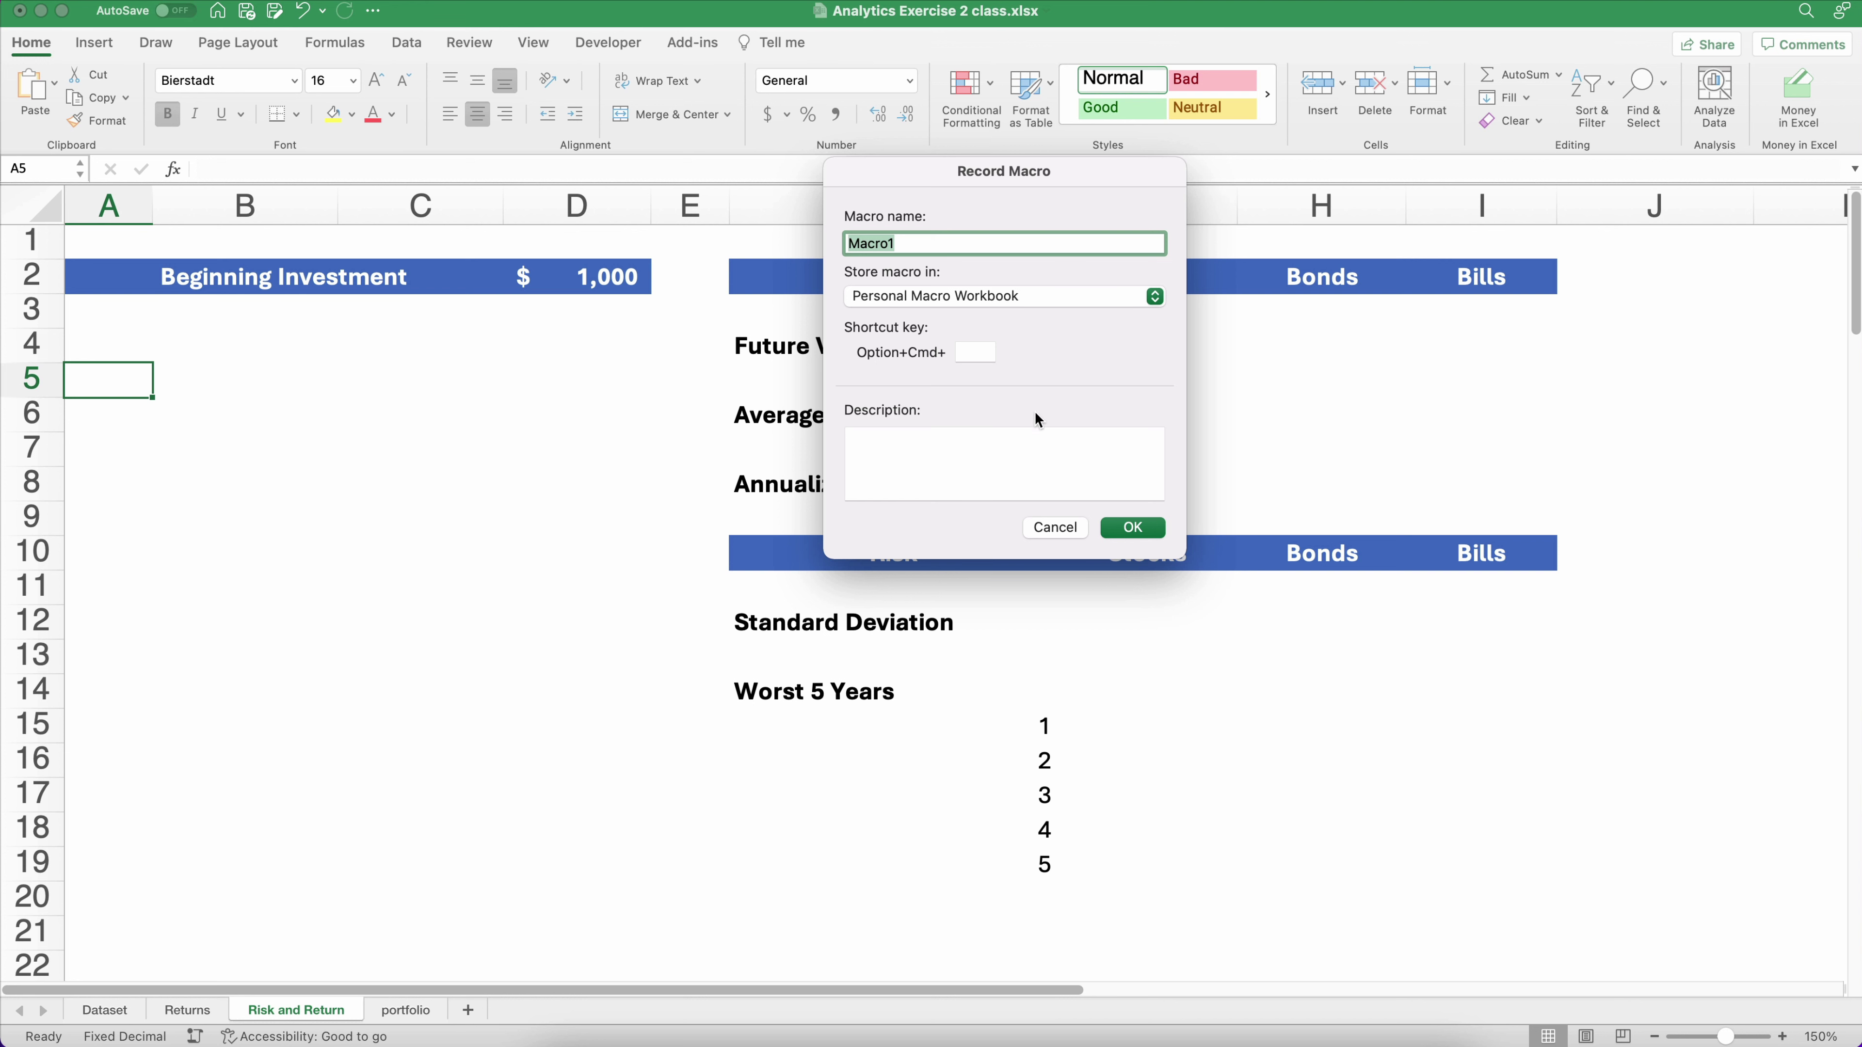
pyautogui.click(1055, 526)
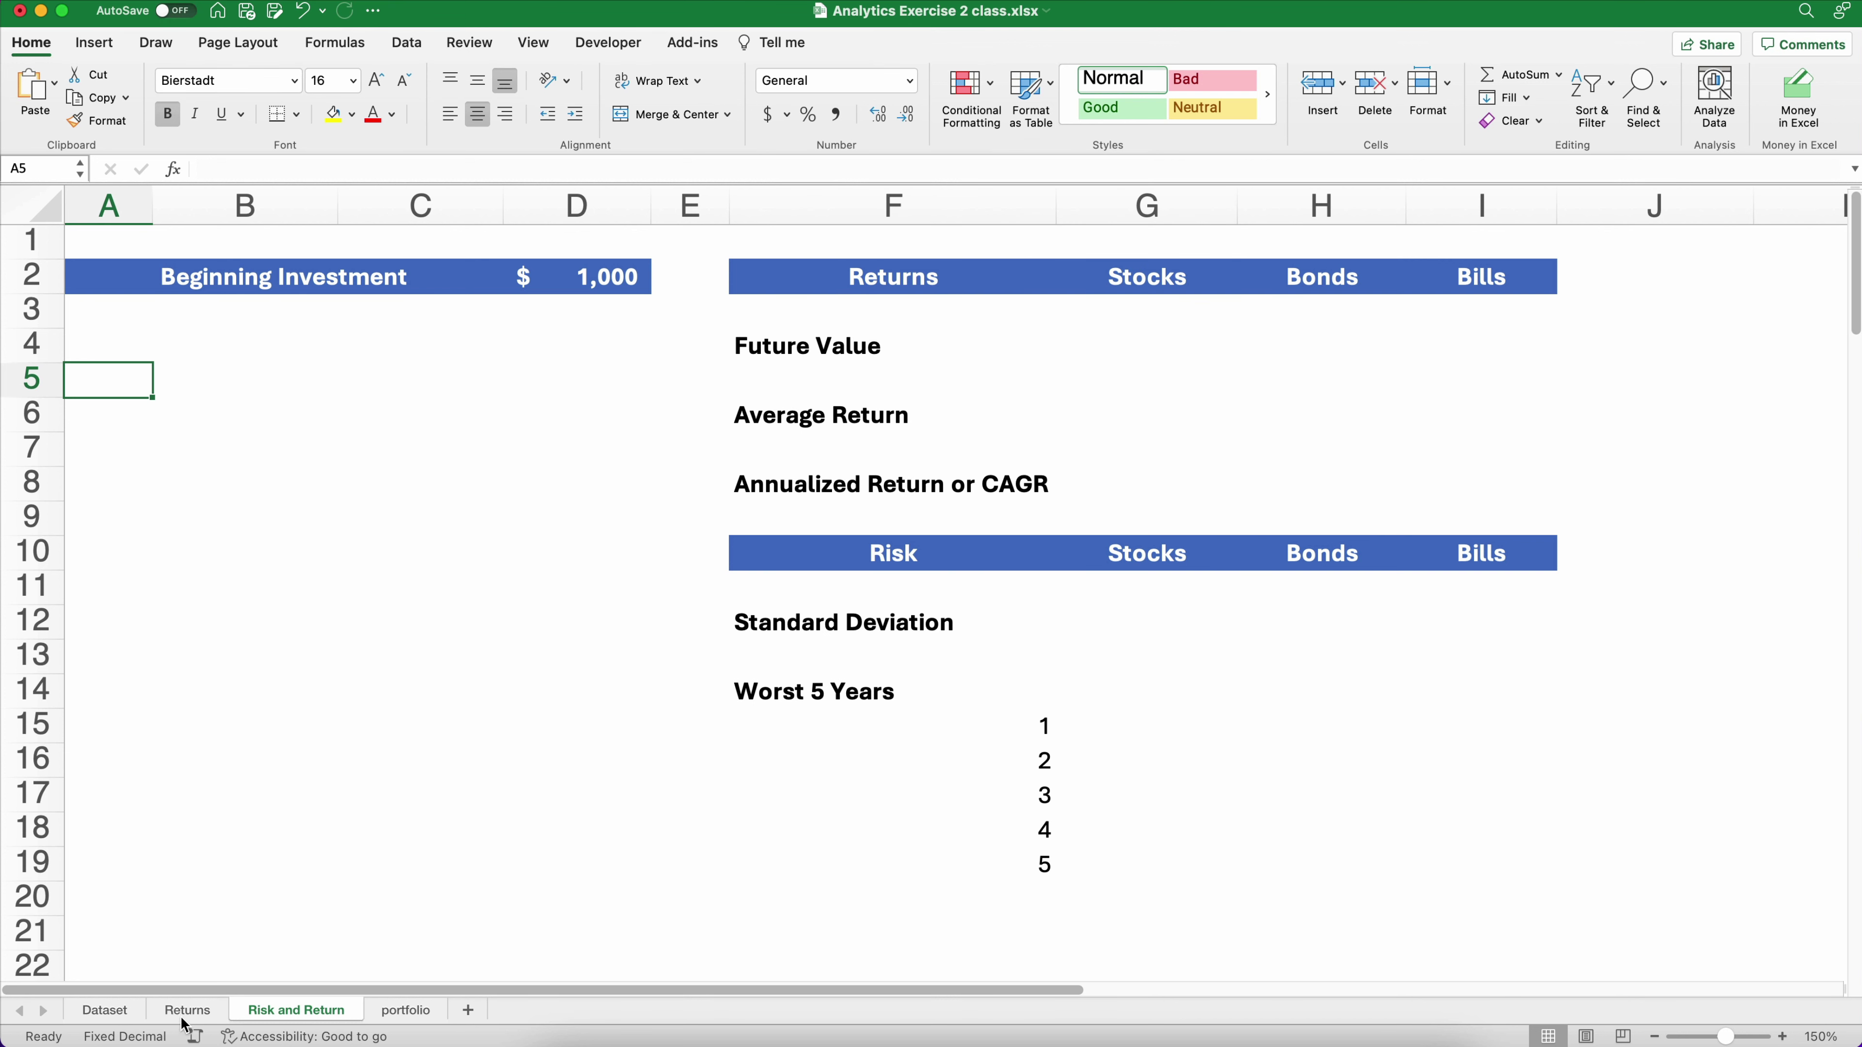
pyautogui.hotkey('ctrl', 'pageup')
pyautogui.click(108, 323)
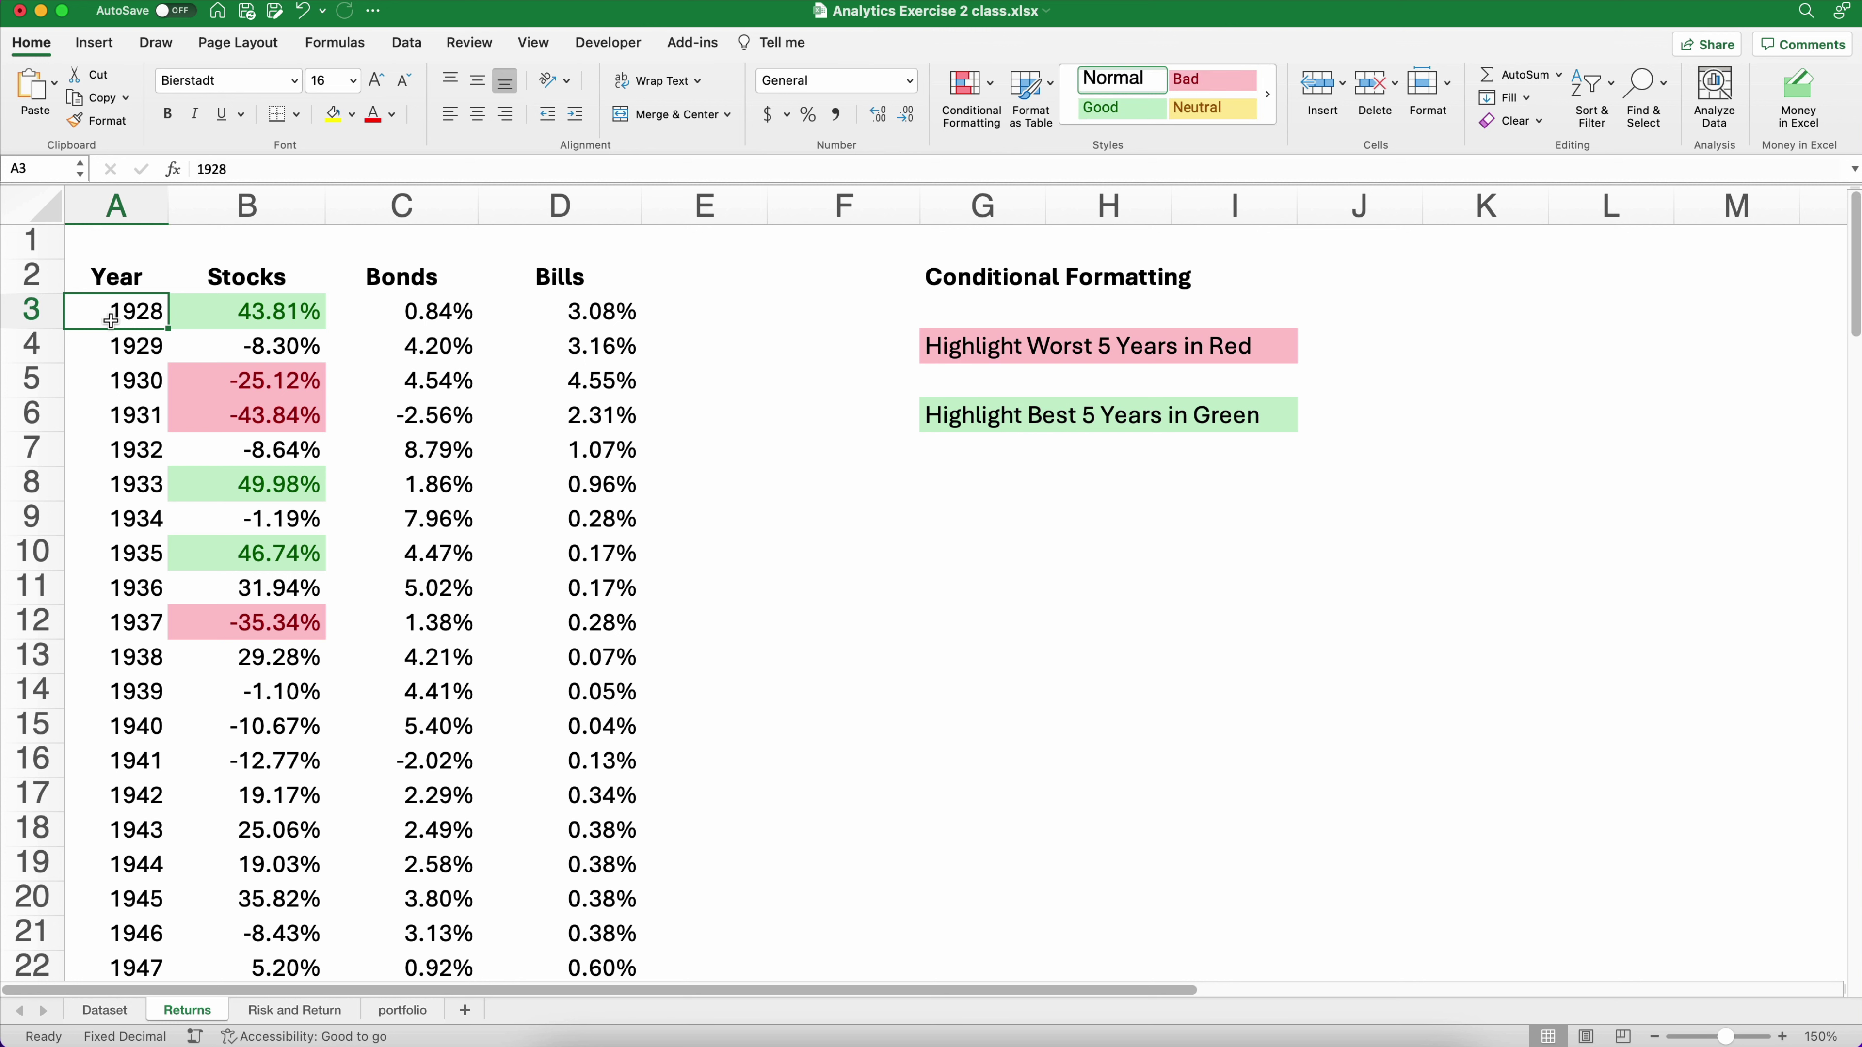
pyautogui.press('shift+super+Down')
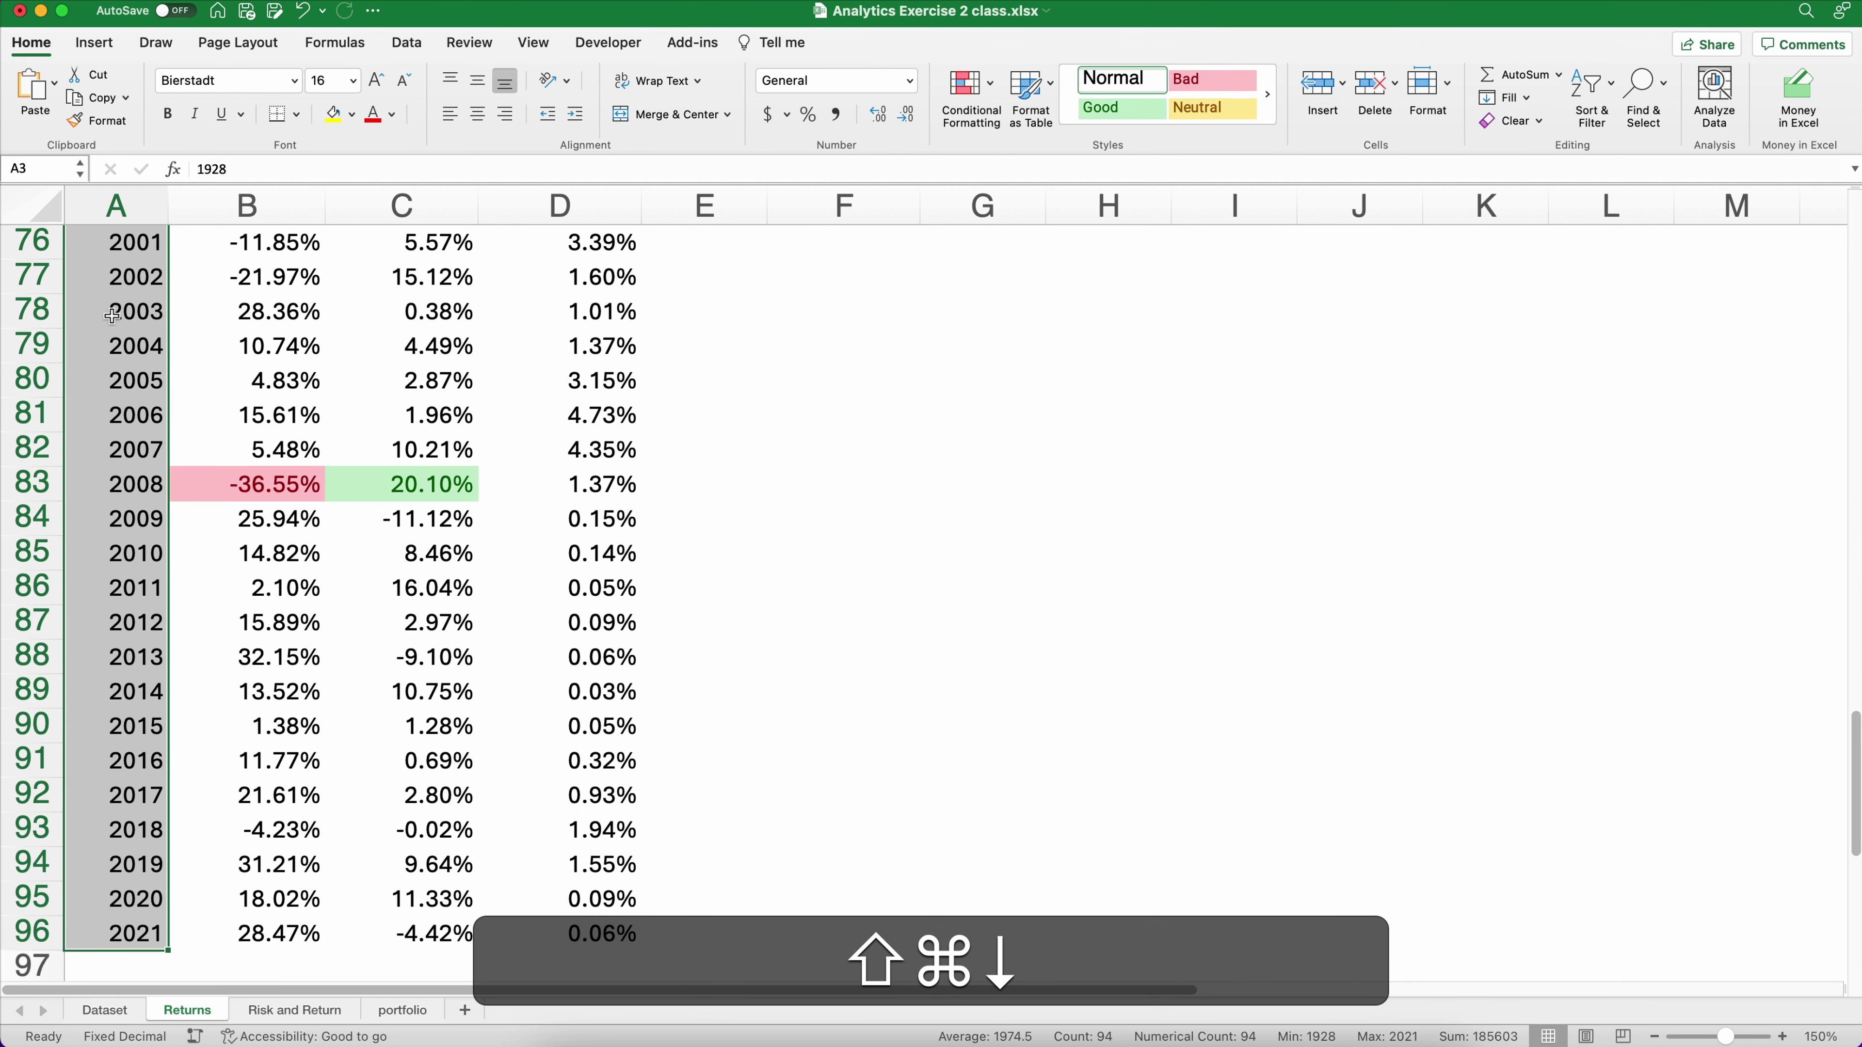
pyautogui.press('super+c')
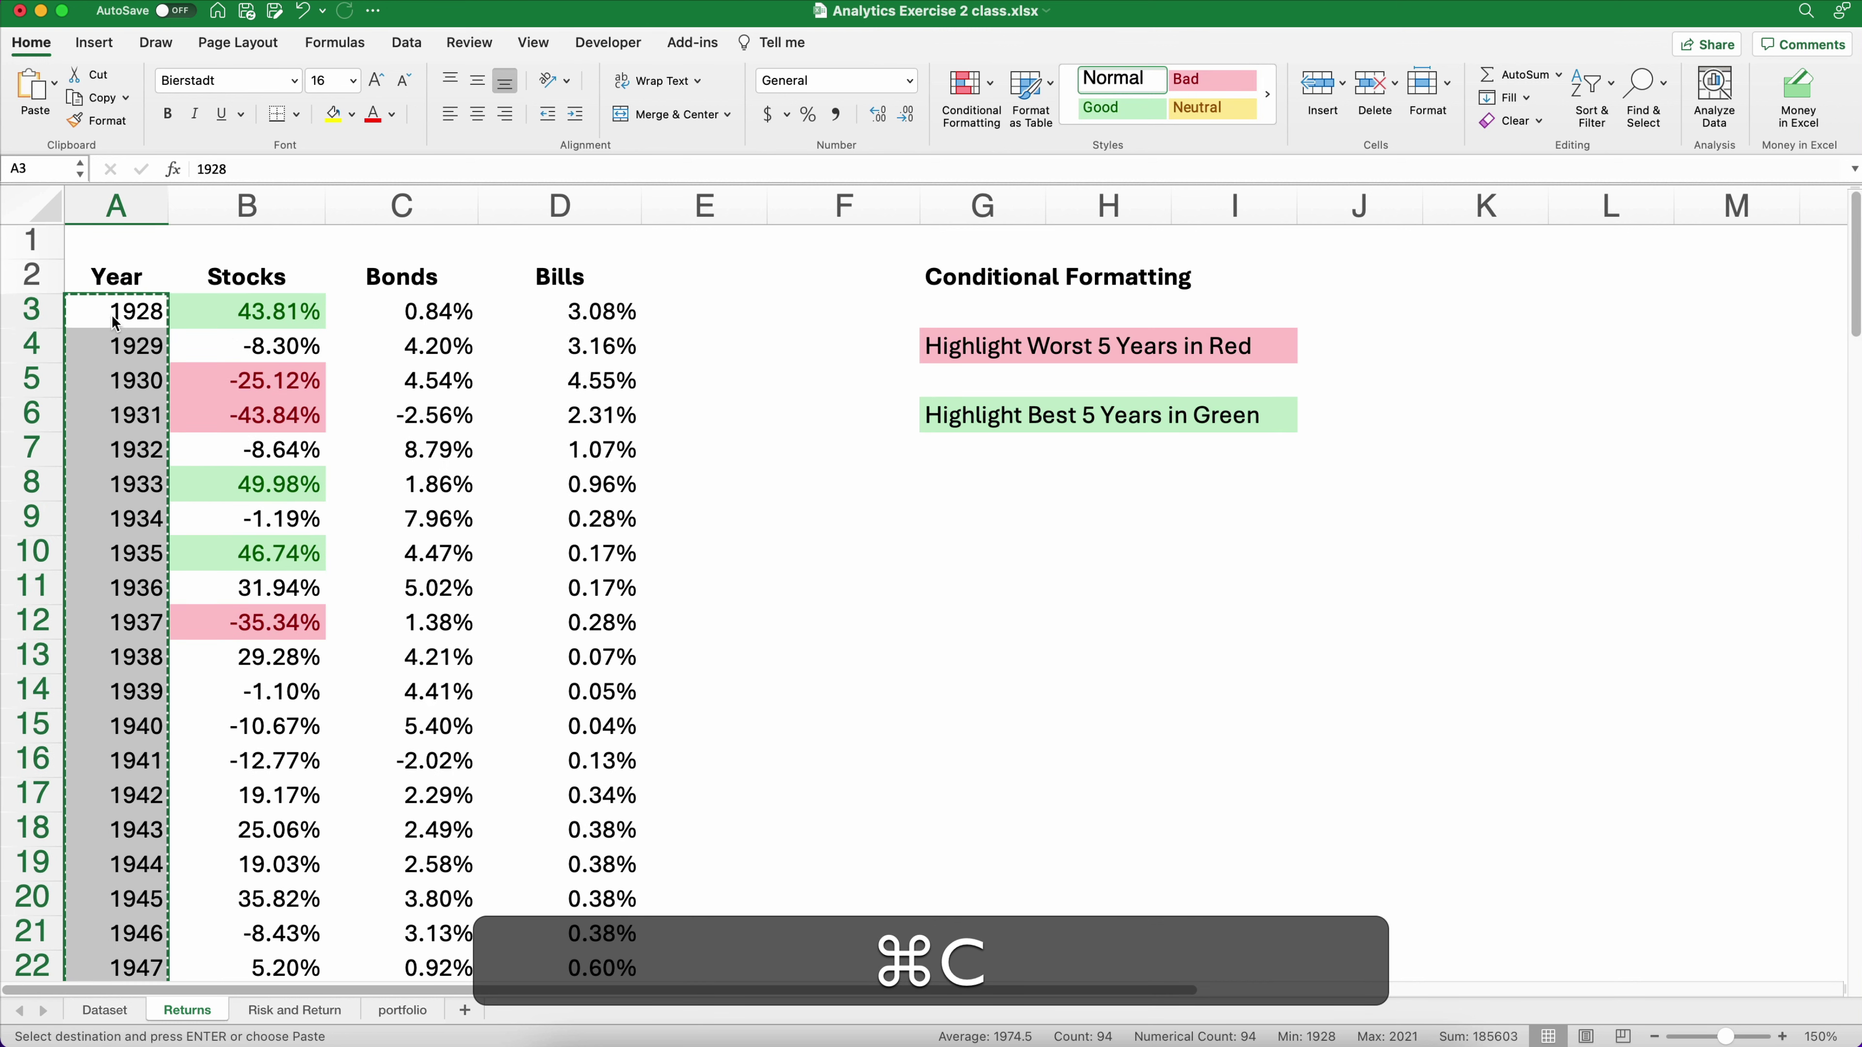
pyautogui.click(270, 1010)
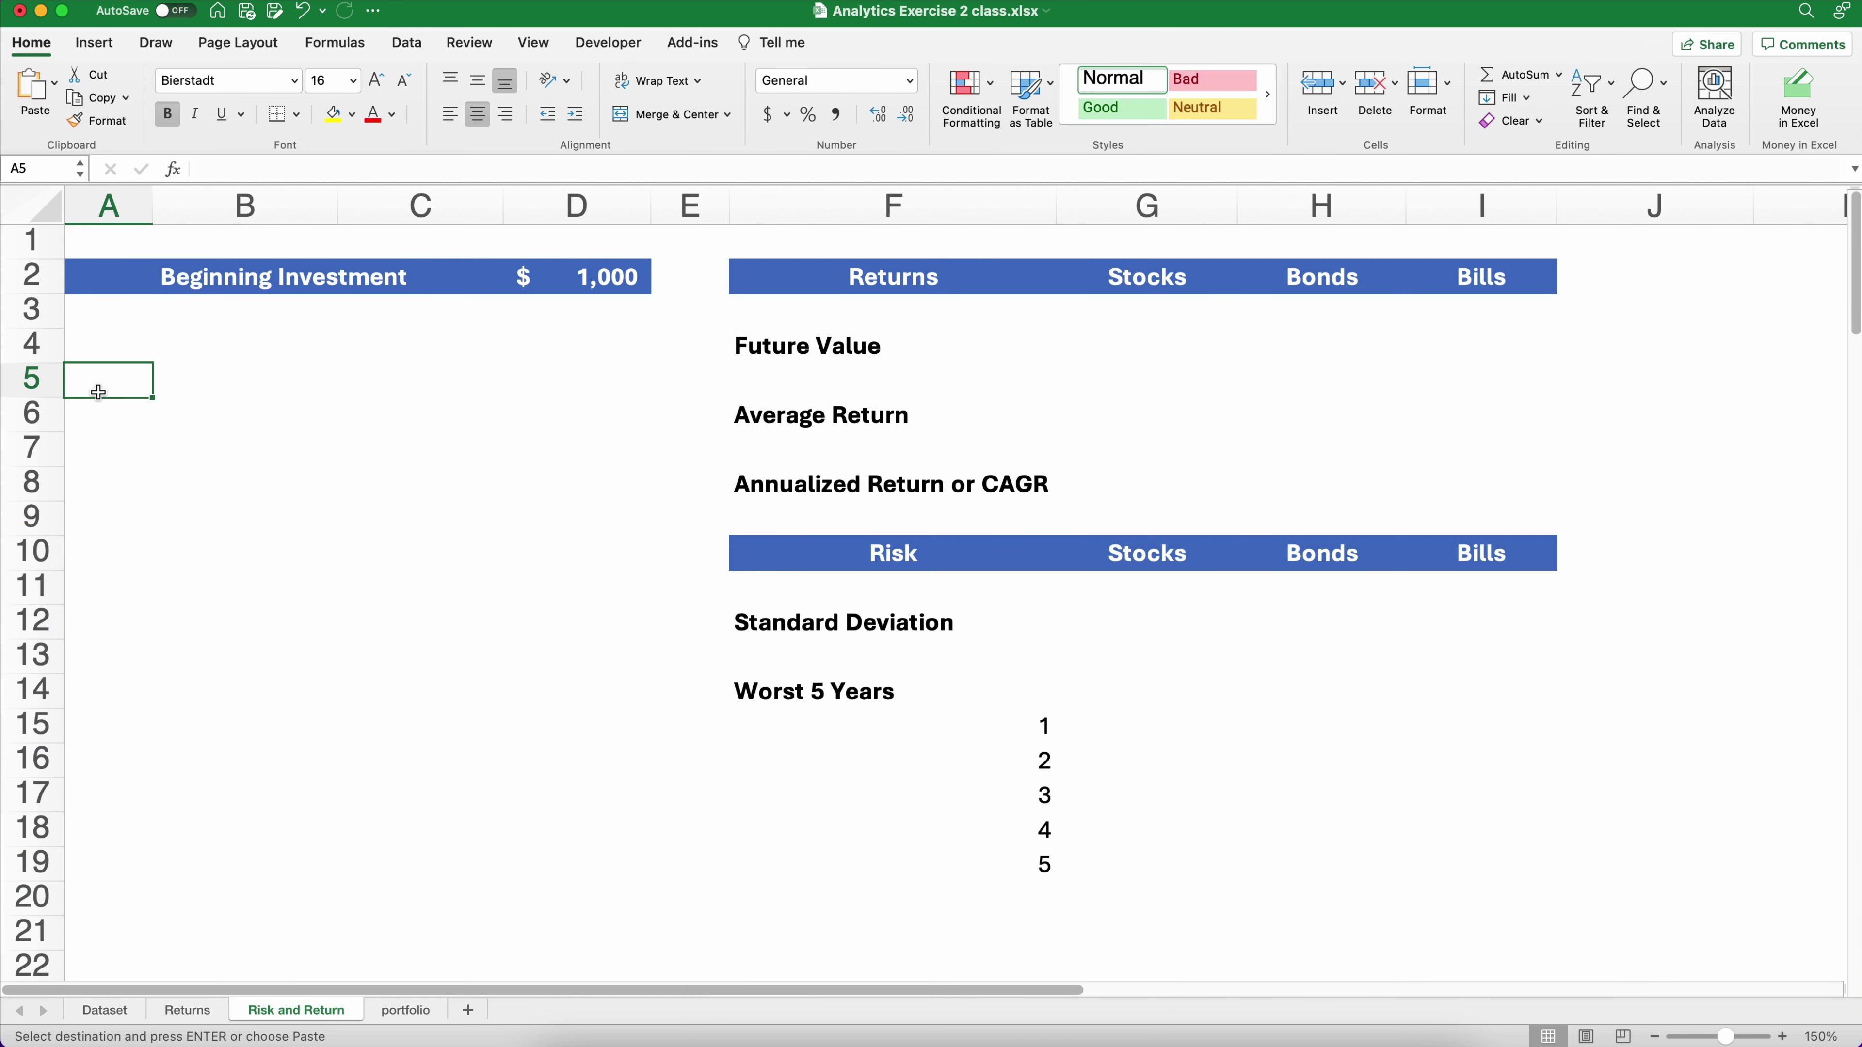
pyautogui.press('super+v')
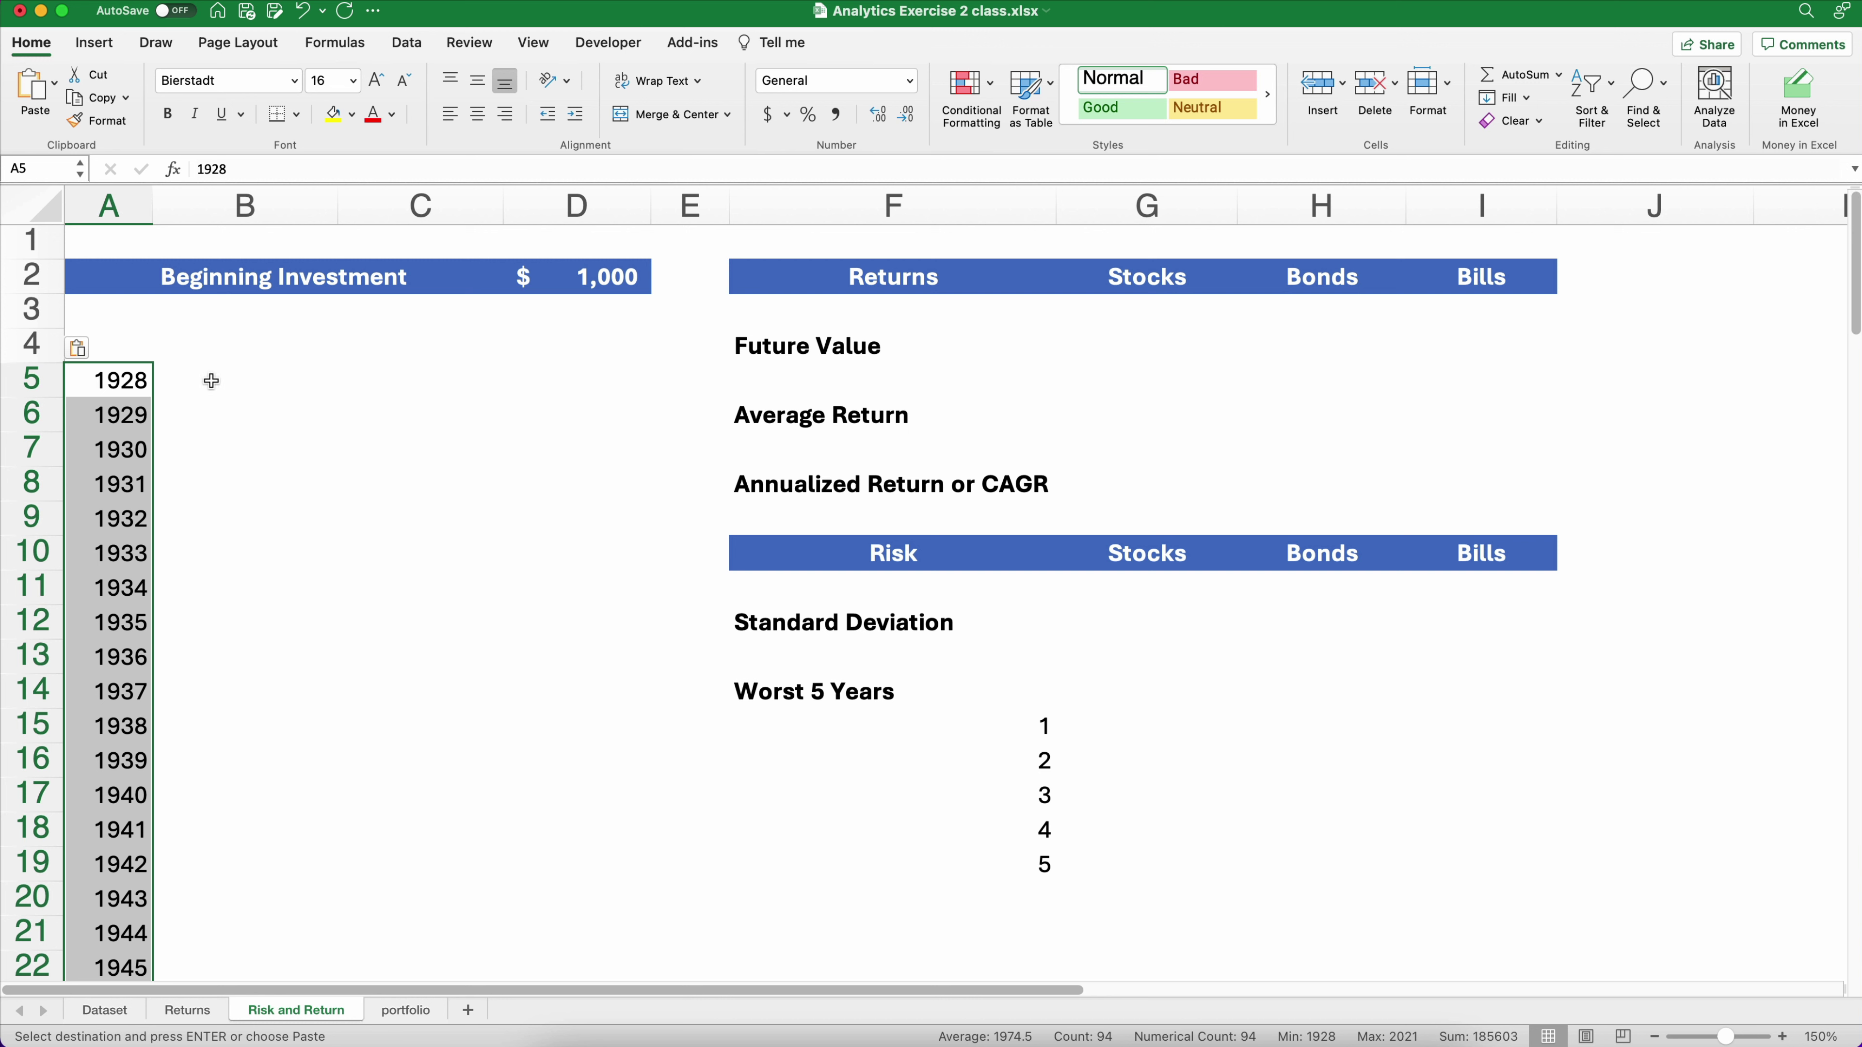
# Copy the Stocks, Bonds and Bills headings from B2:D2 of the Returns sheet into the Risk and Return sheet starting at cell B4
pyautogui.click(232, 348)
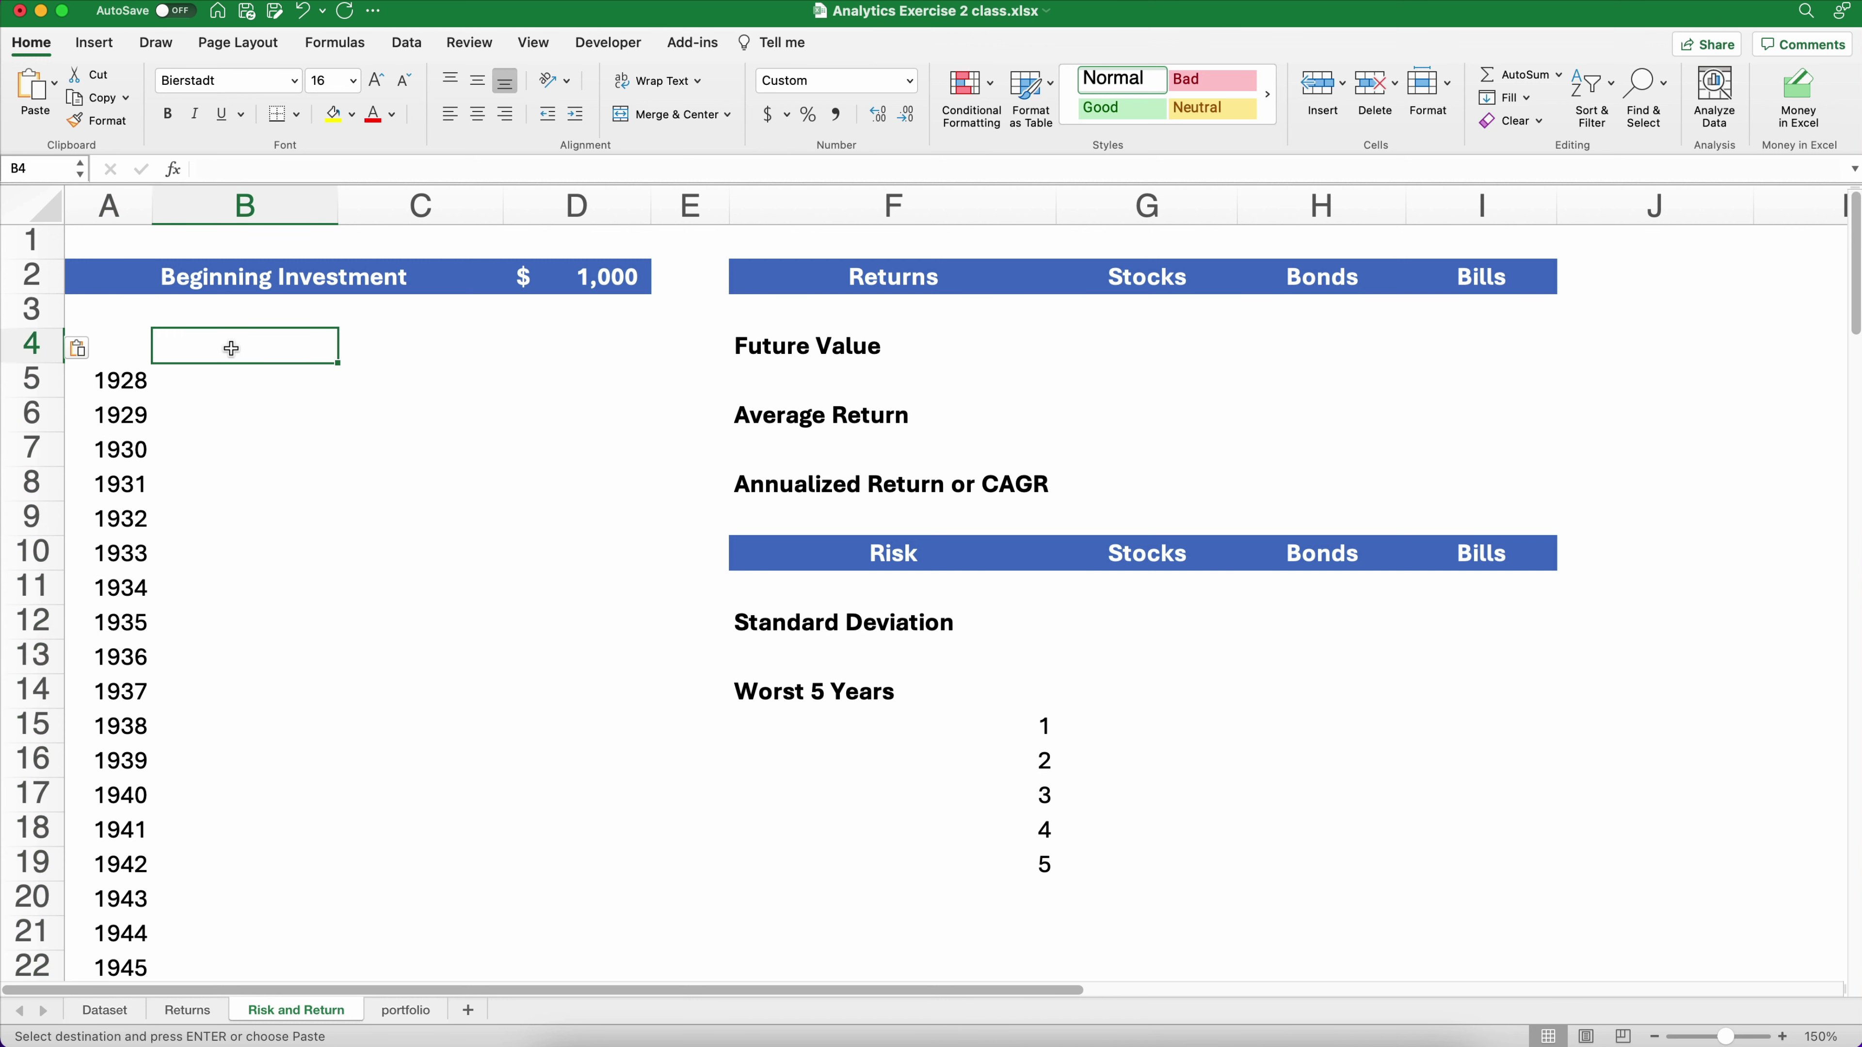
pyautogui.click(202, 1012)
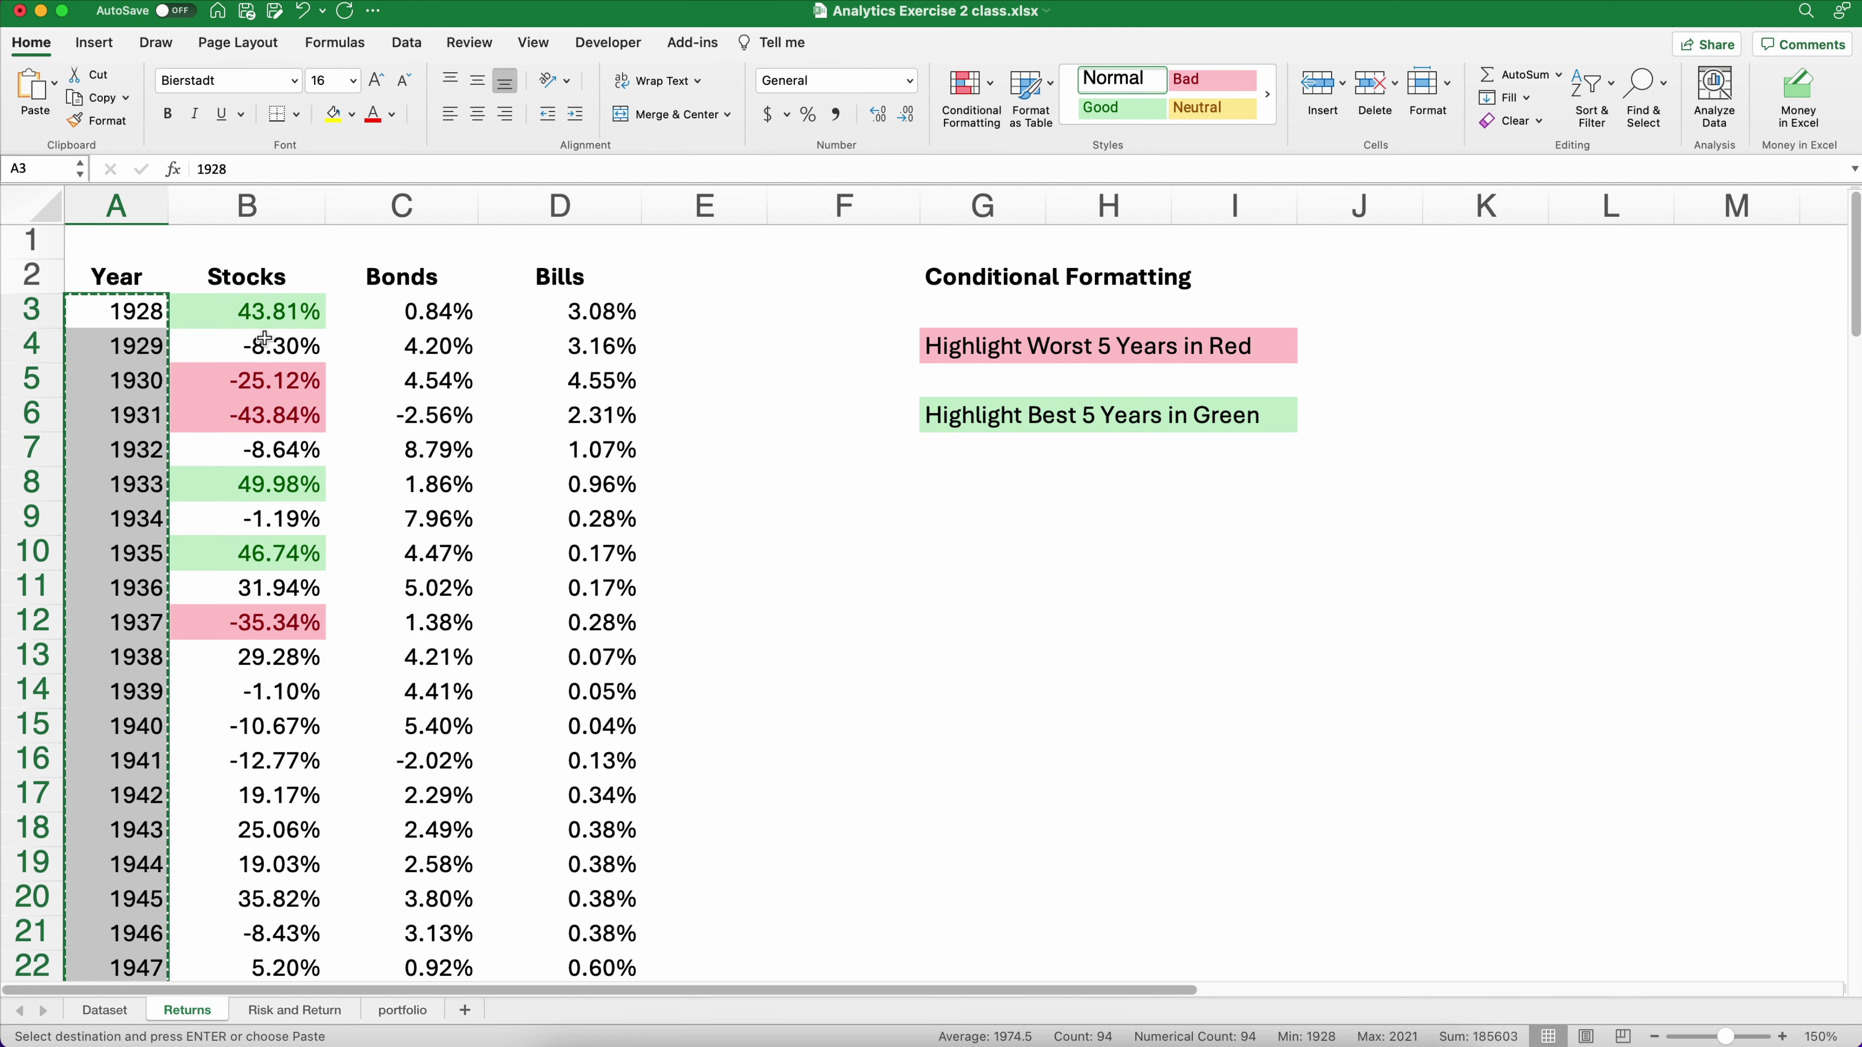
pyautogui.moveTo(230, 279); pyautogui.dragTo(508, 277)
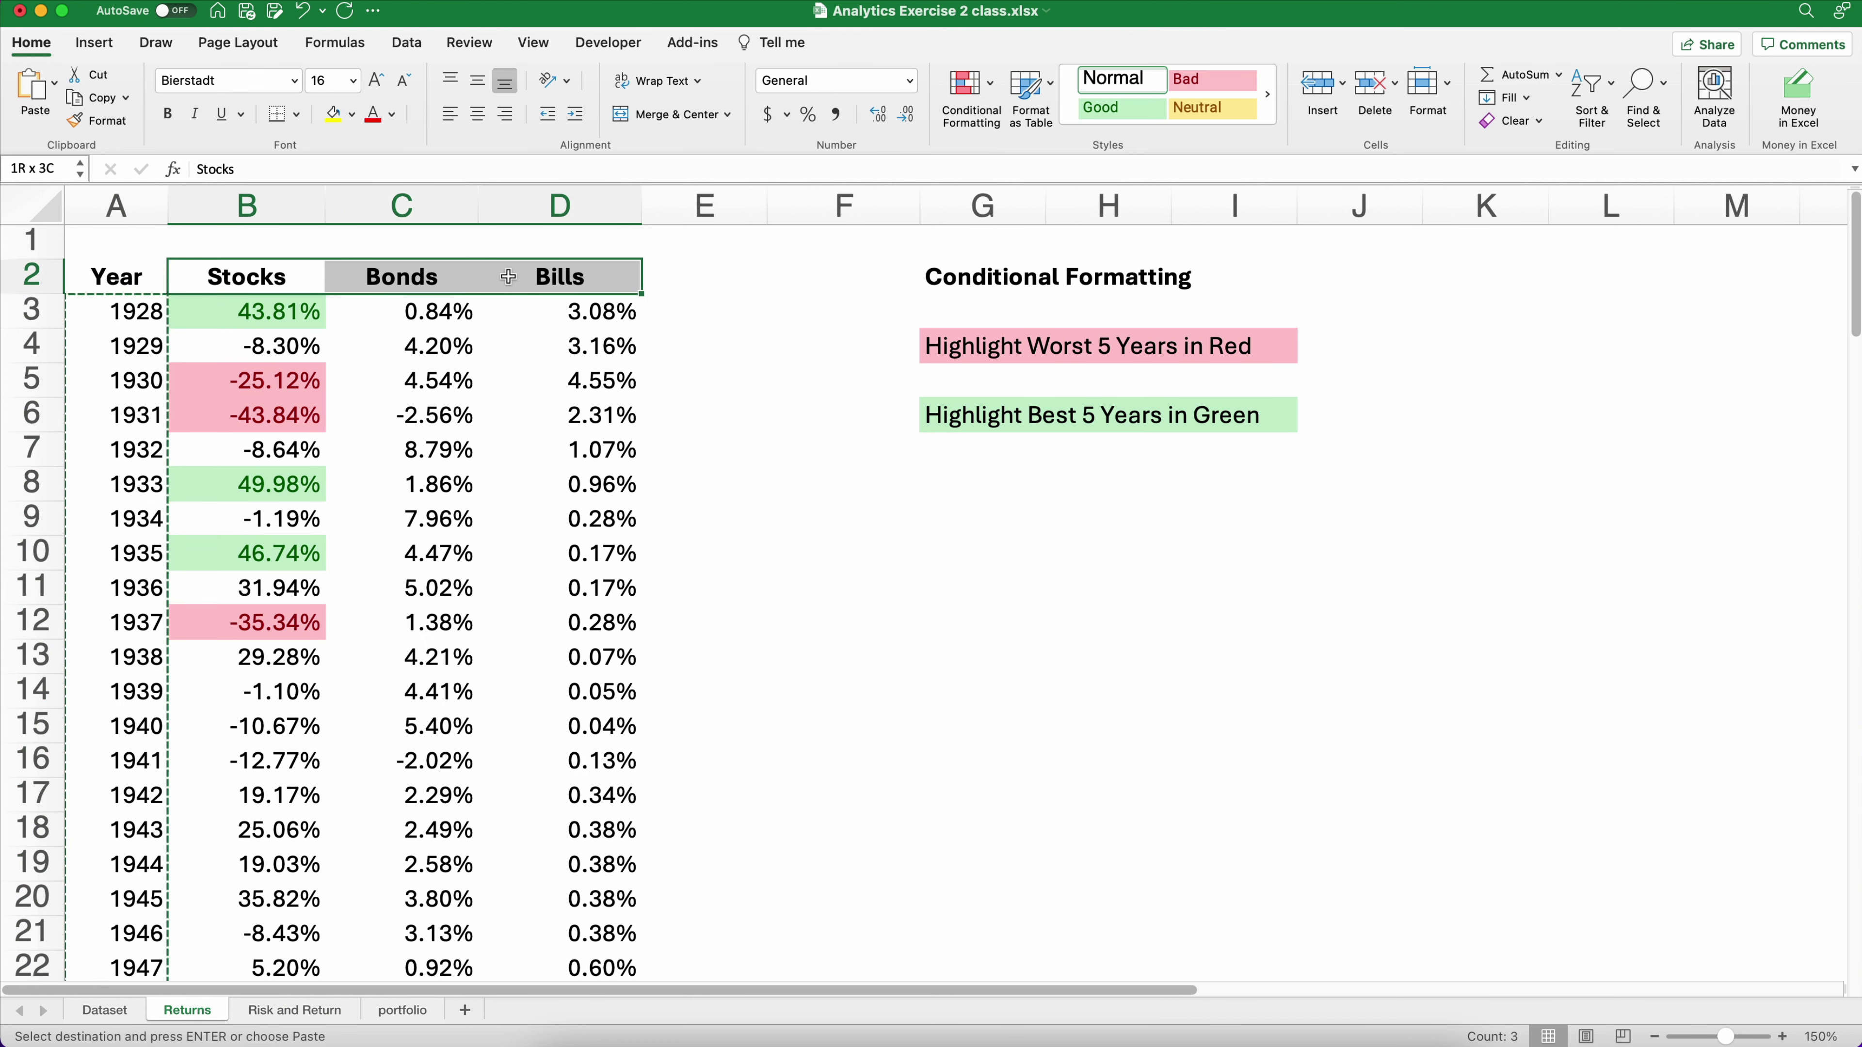
pyautogui.press('super+c')
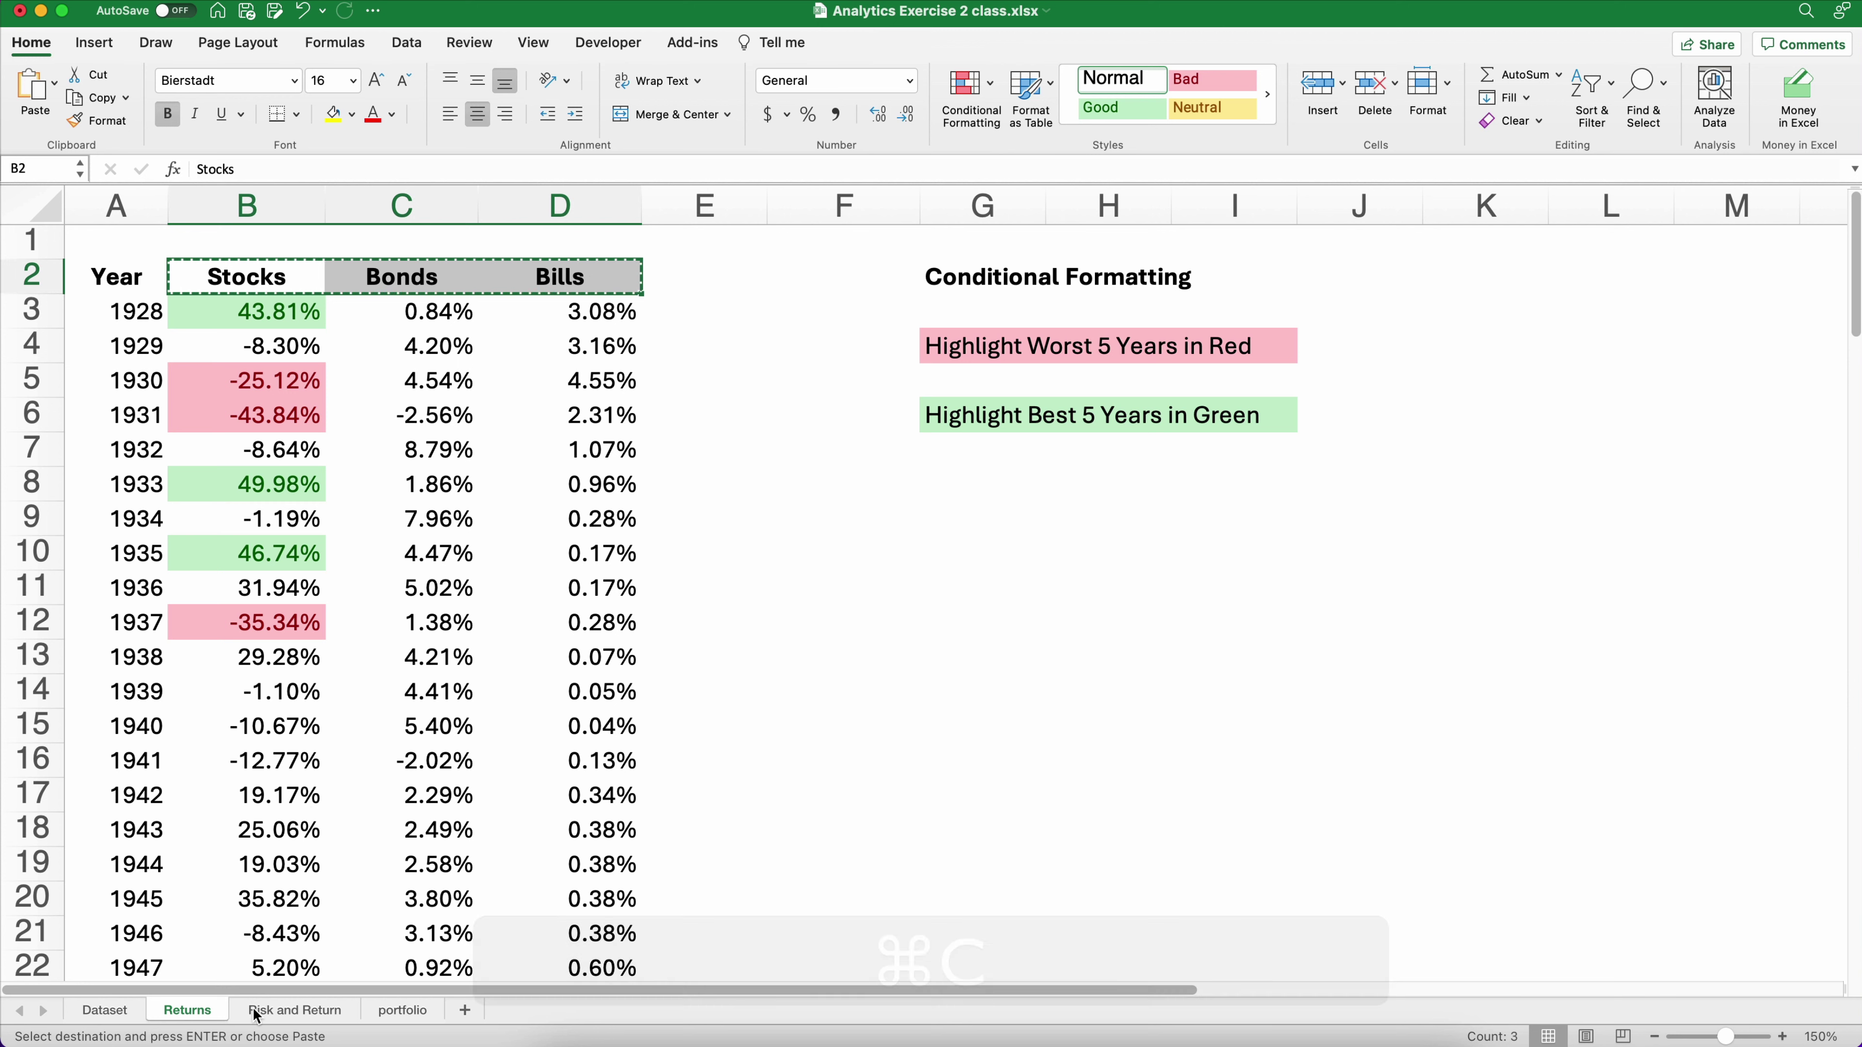
pyautogui.click(257, 1012)
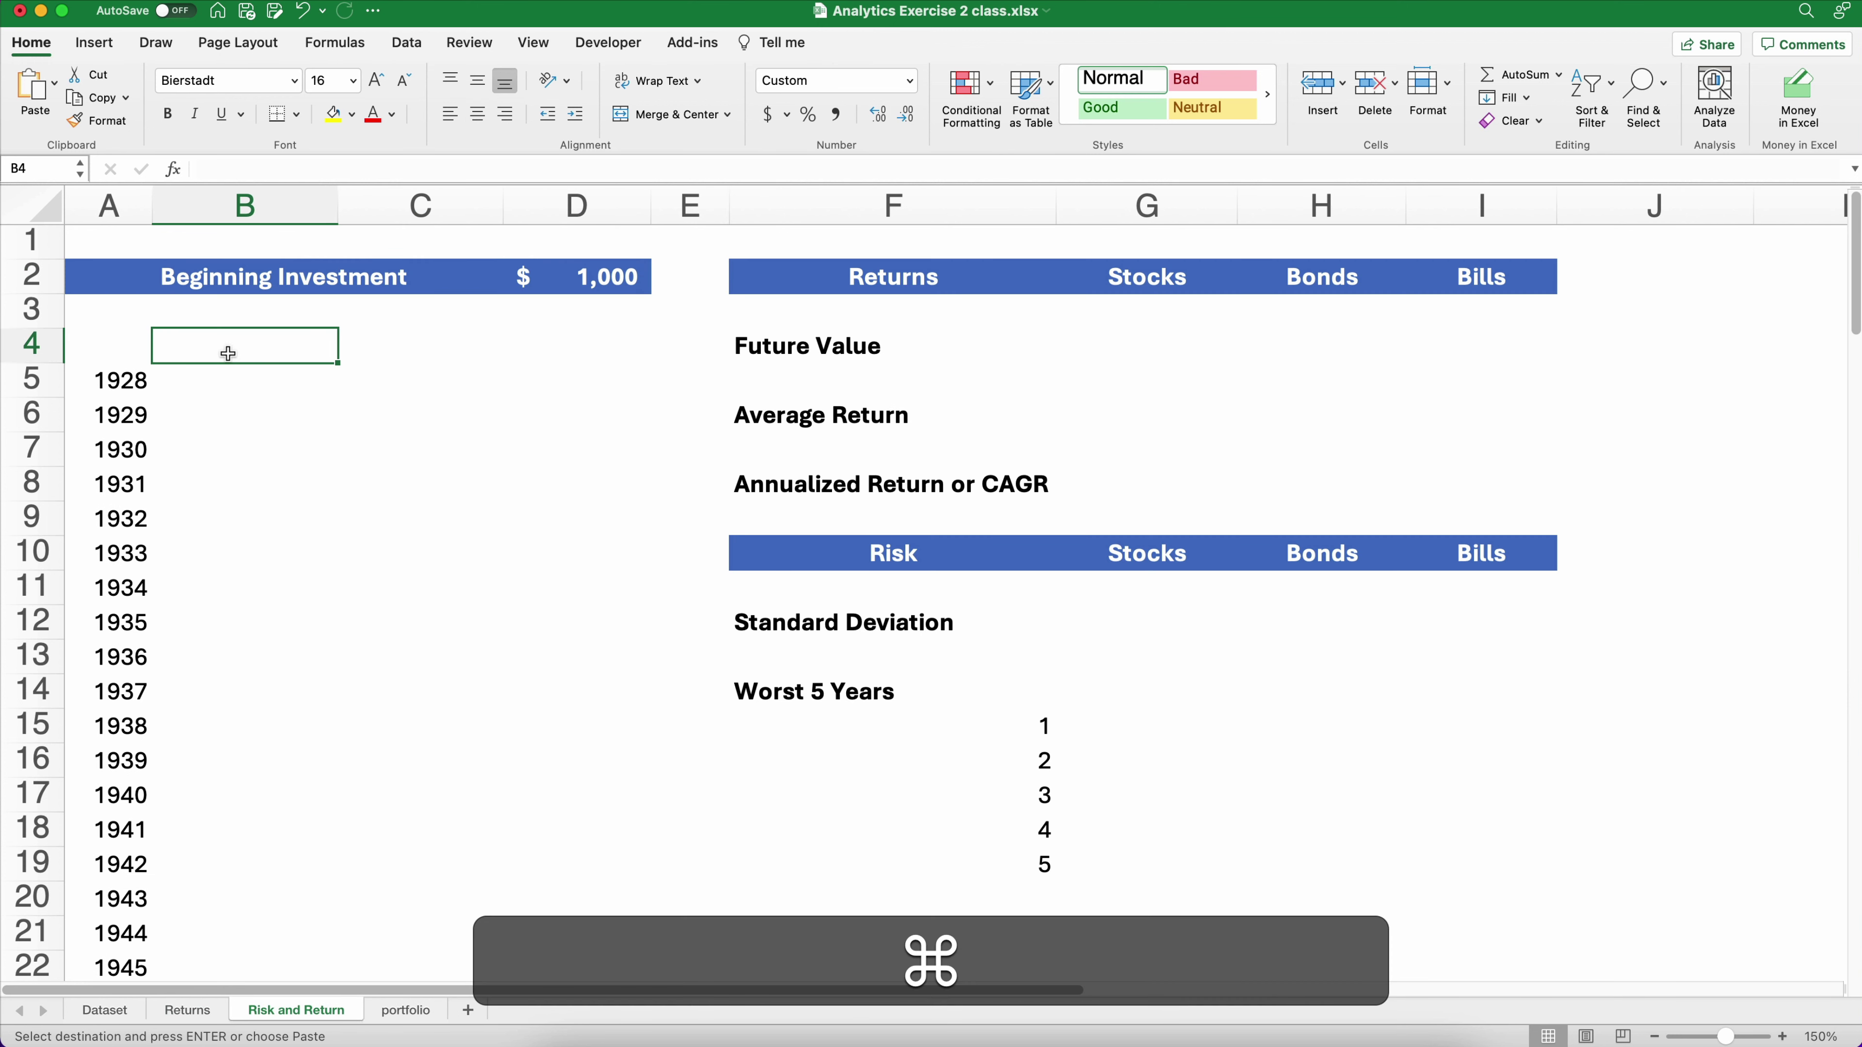
pyautogui.press('super+v')
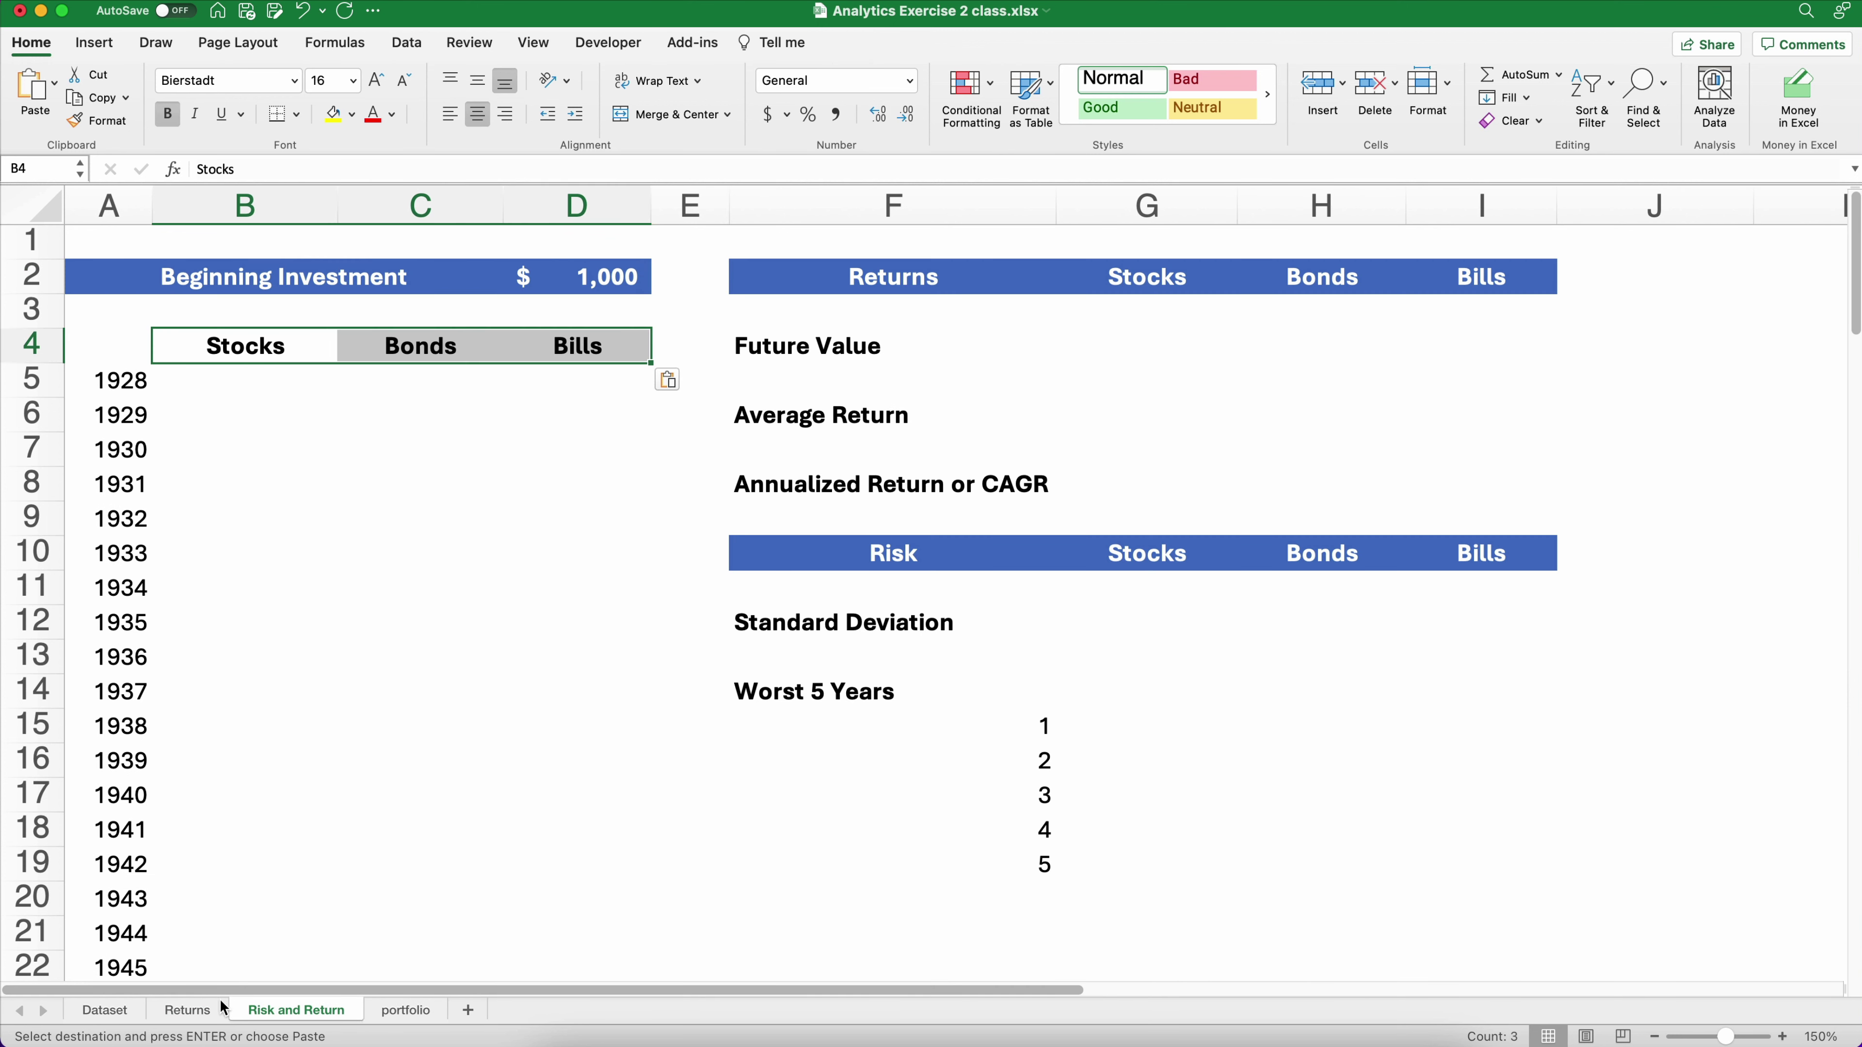
# Name the stock returns in B3:B96 of the Returns sheet "stocks"
pyautogui.click(189, 1011)
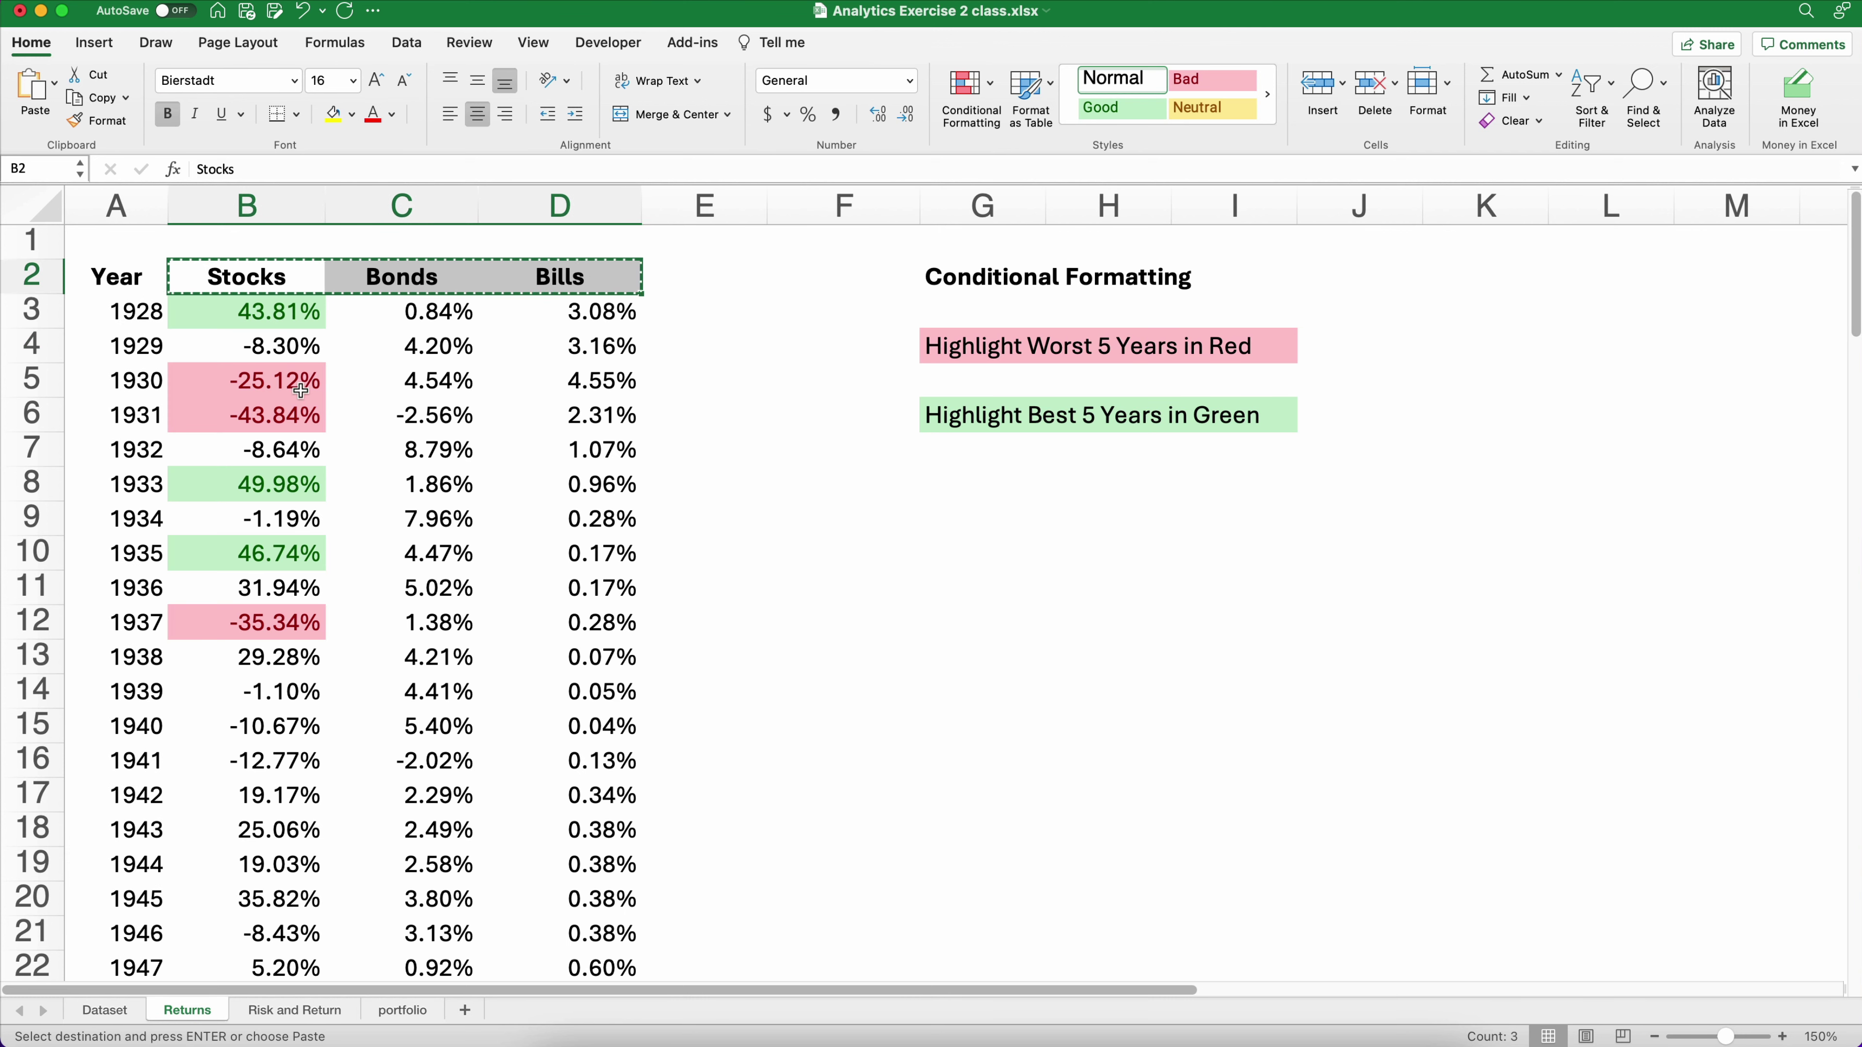
pyautogui.click(270, 311)
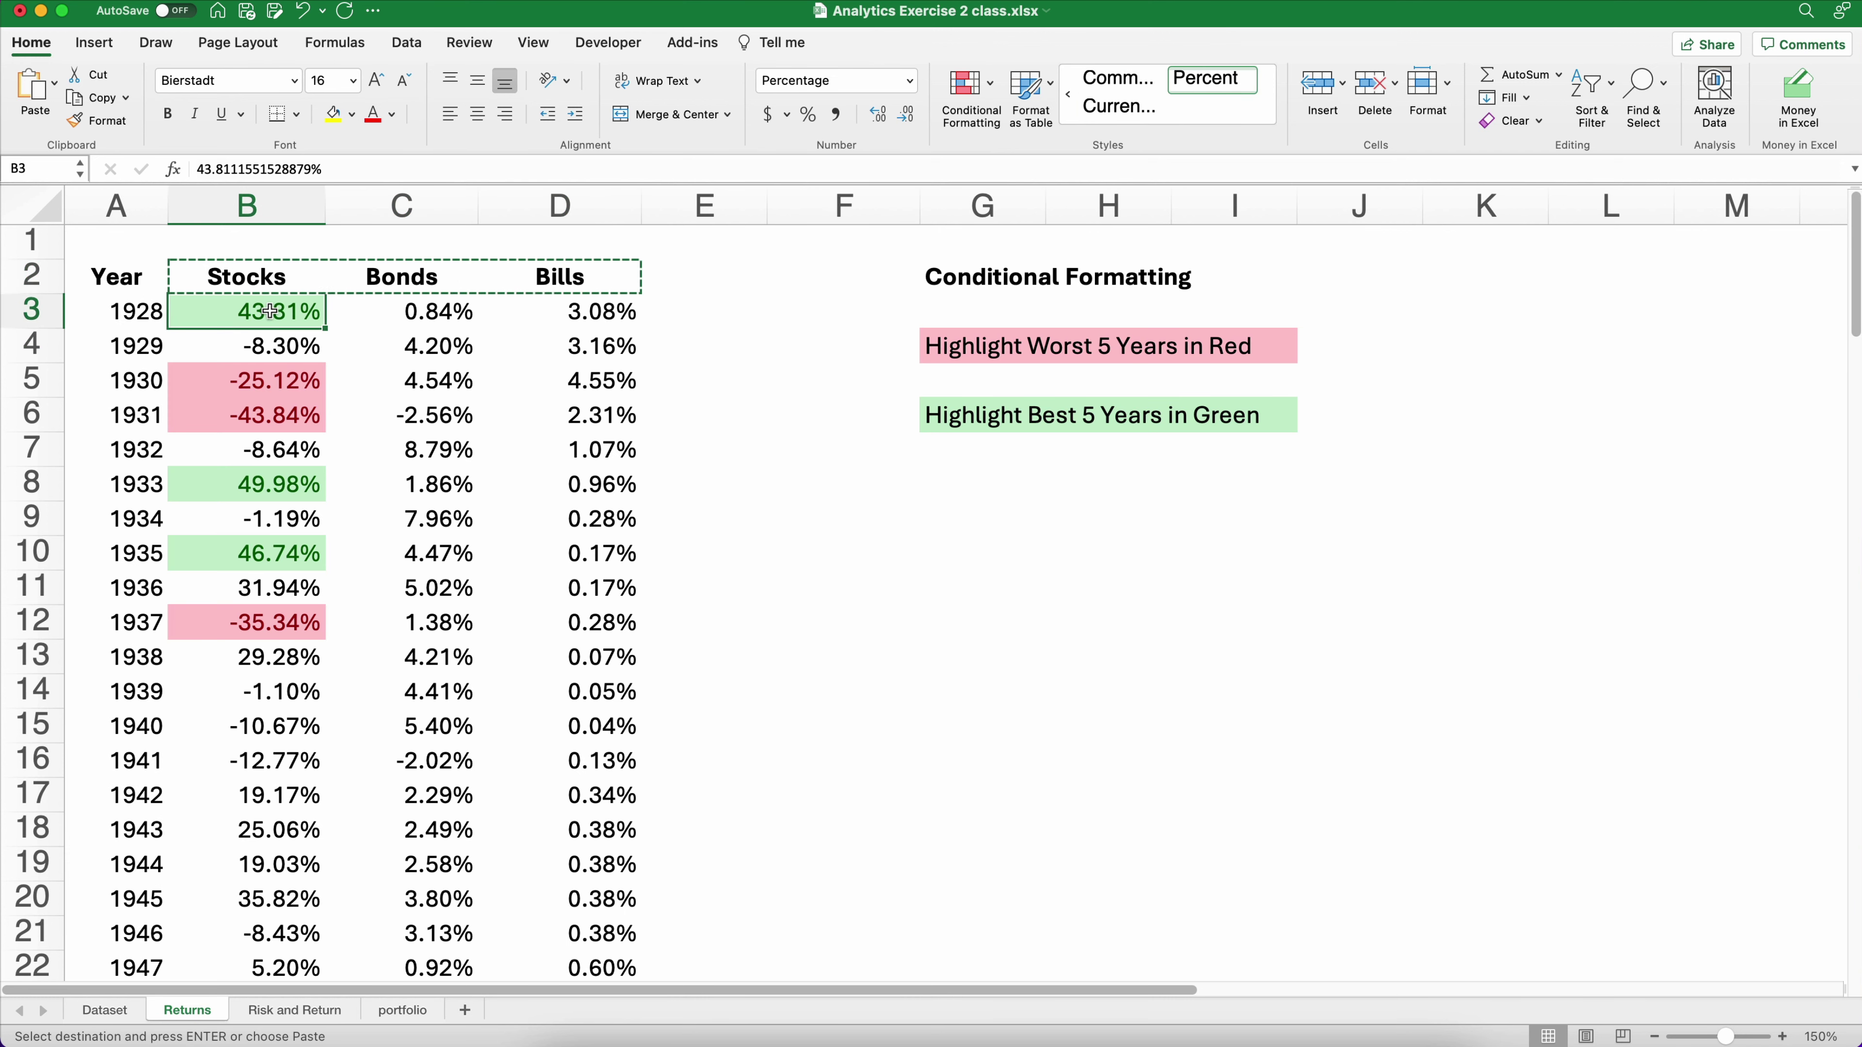
pyautogui.press('super+shift+Down')
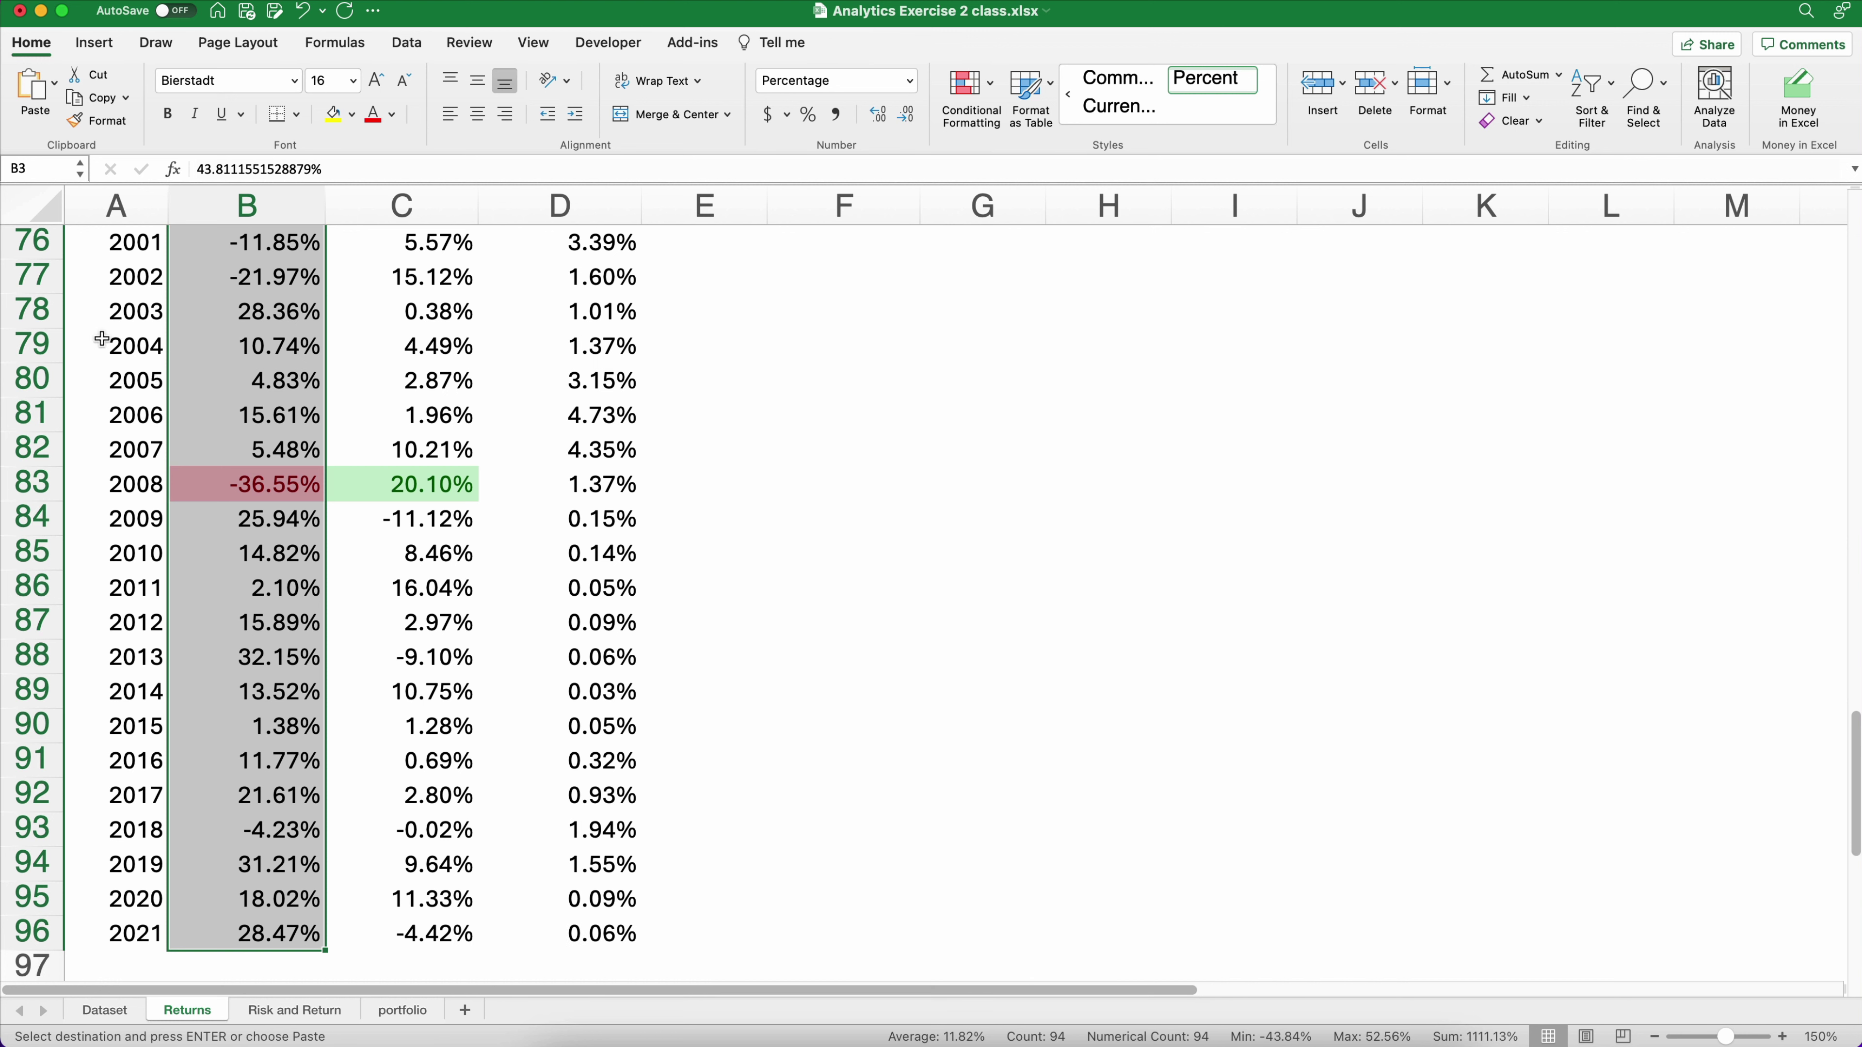
pyautogui.click(49, 170)
pyautogui.write('stocks')
pyautogui.press('Return')
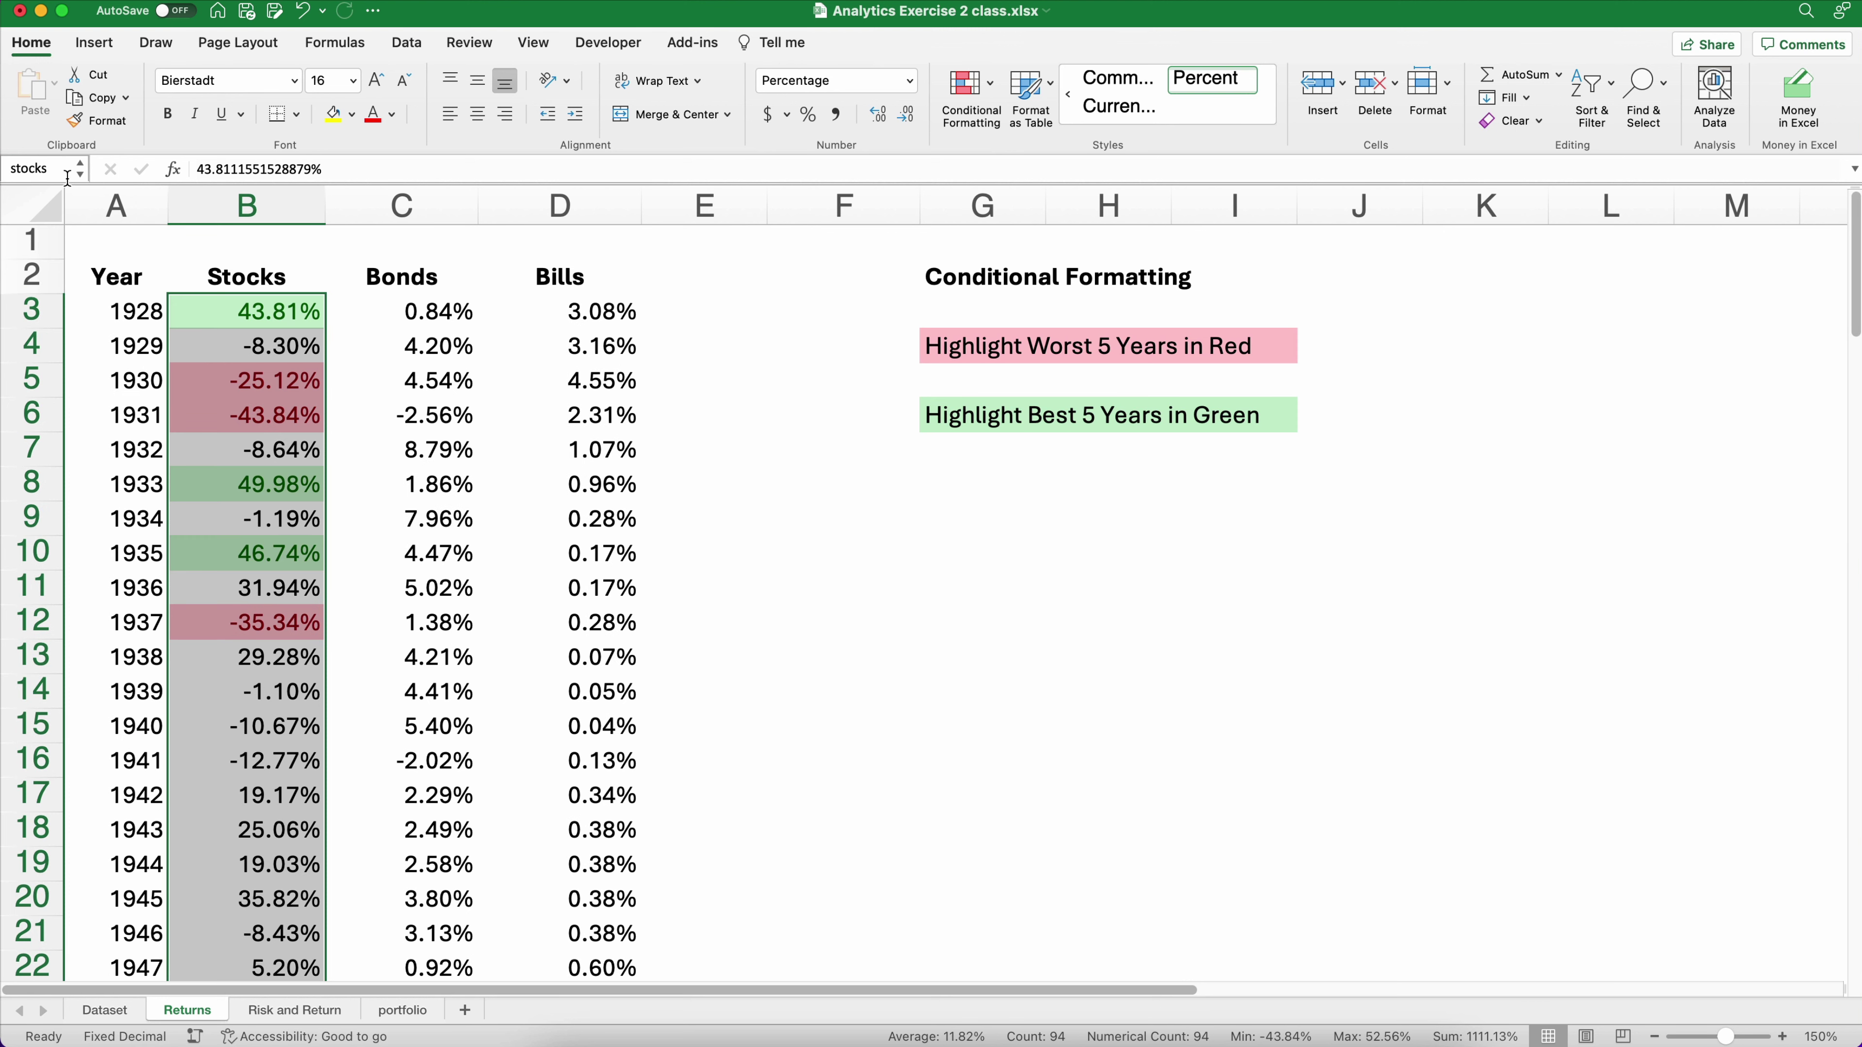
# Recall the named range stocks to check which cells it covers
pyautogui.click(396, 389)
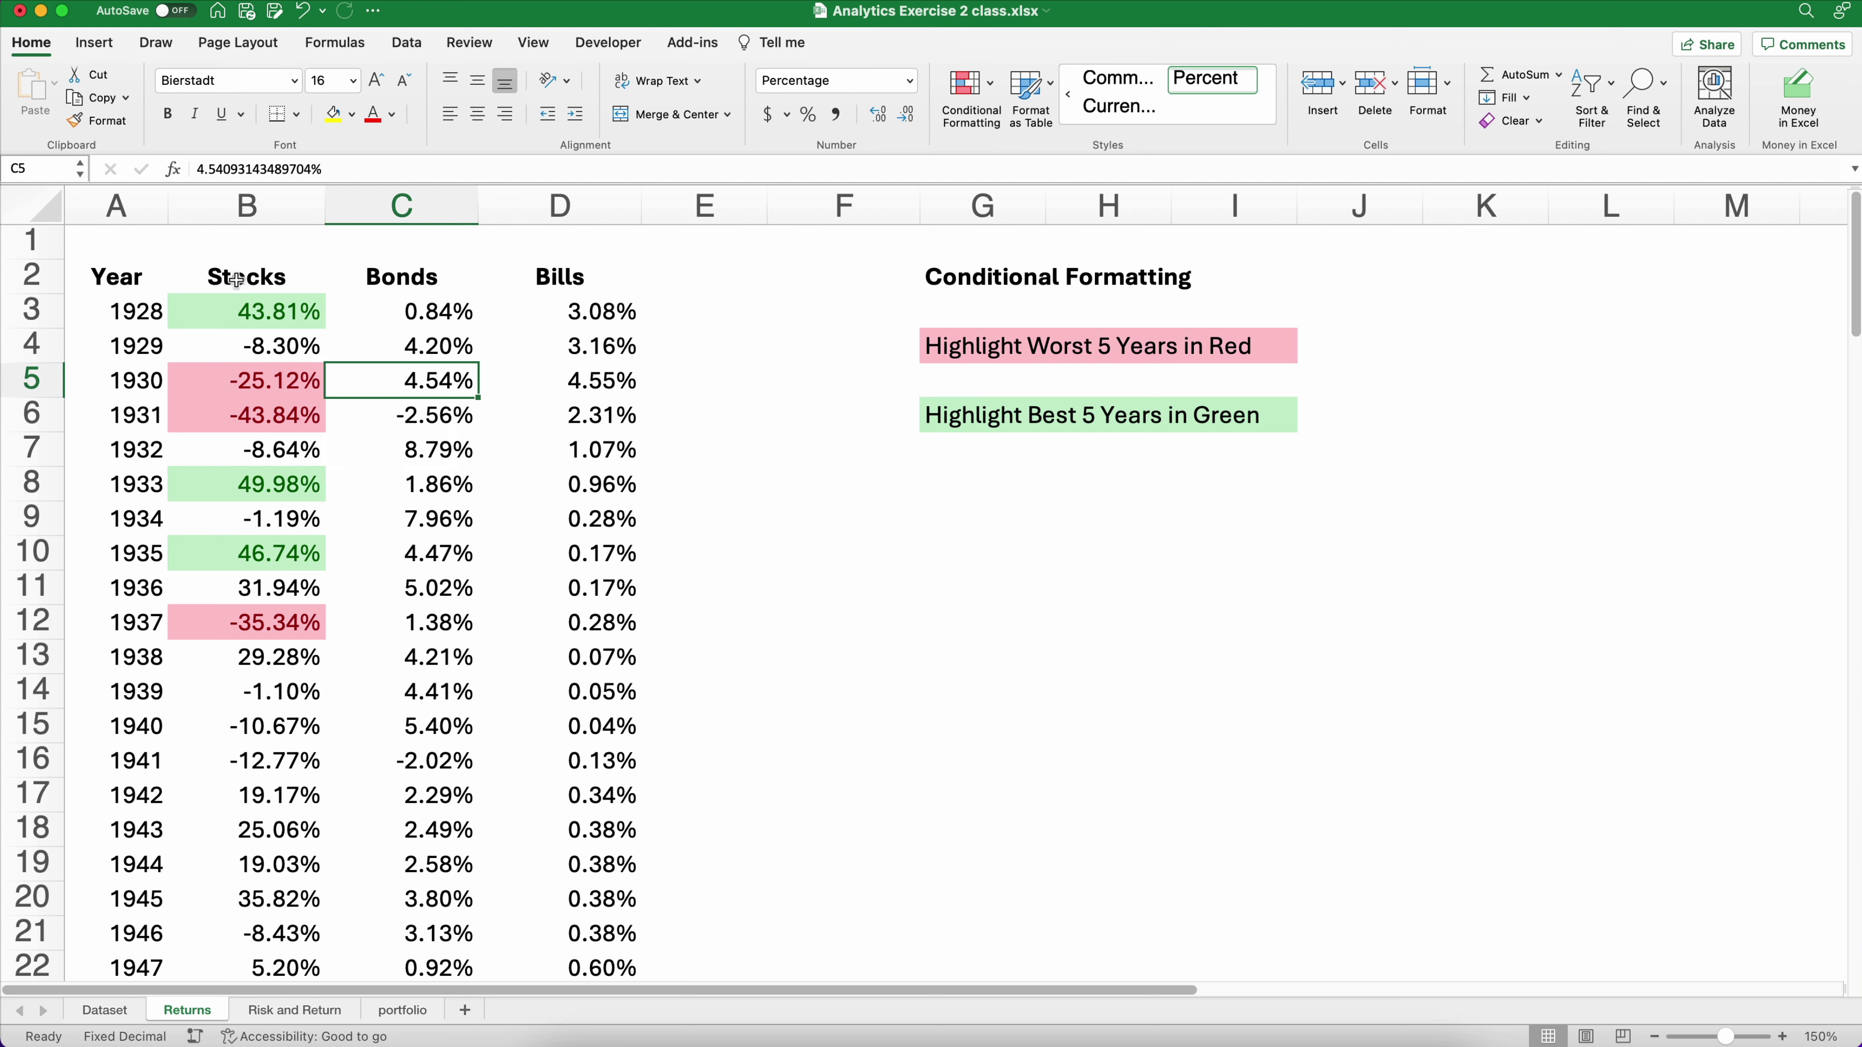
pyautogui.click(81, 174)
pyautogui.click(44, 196)
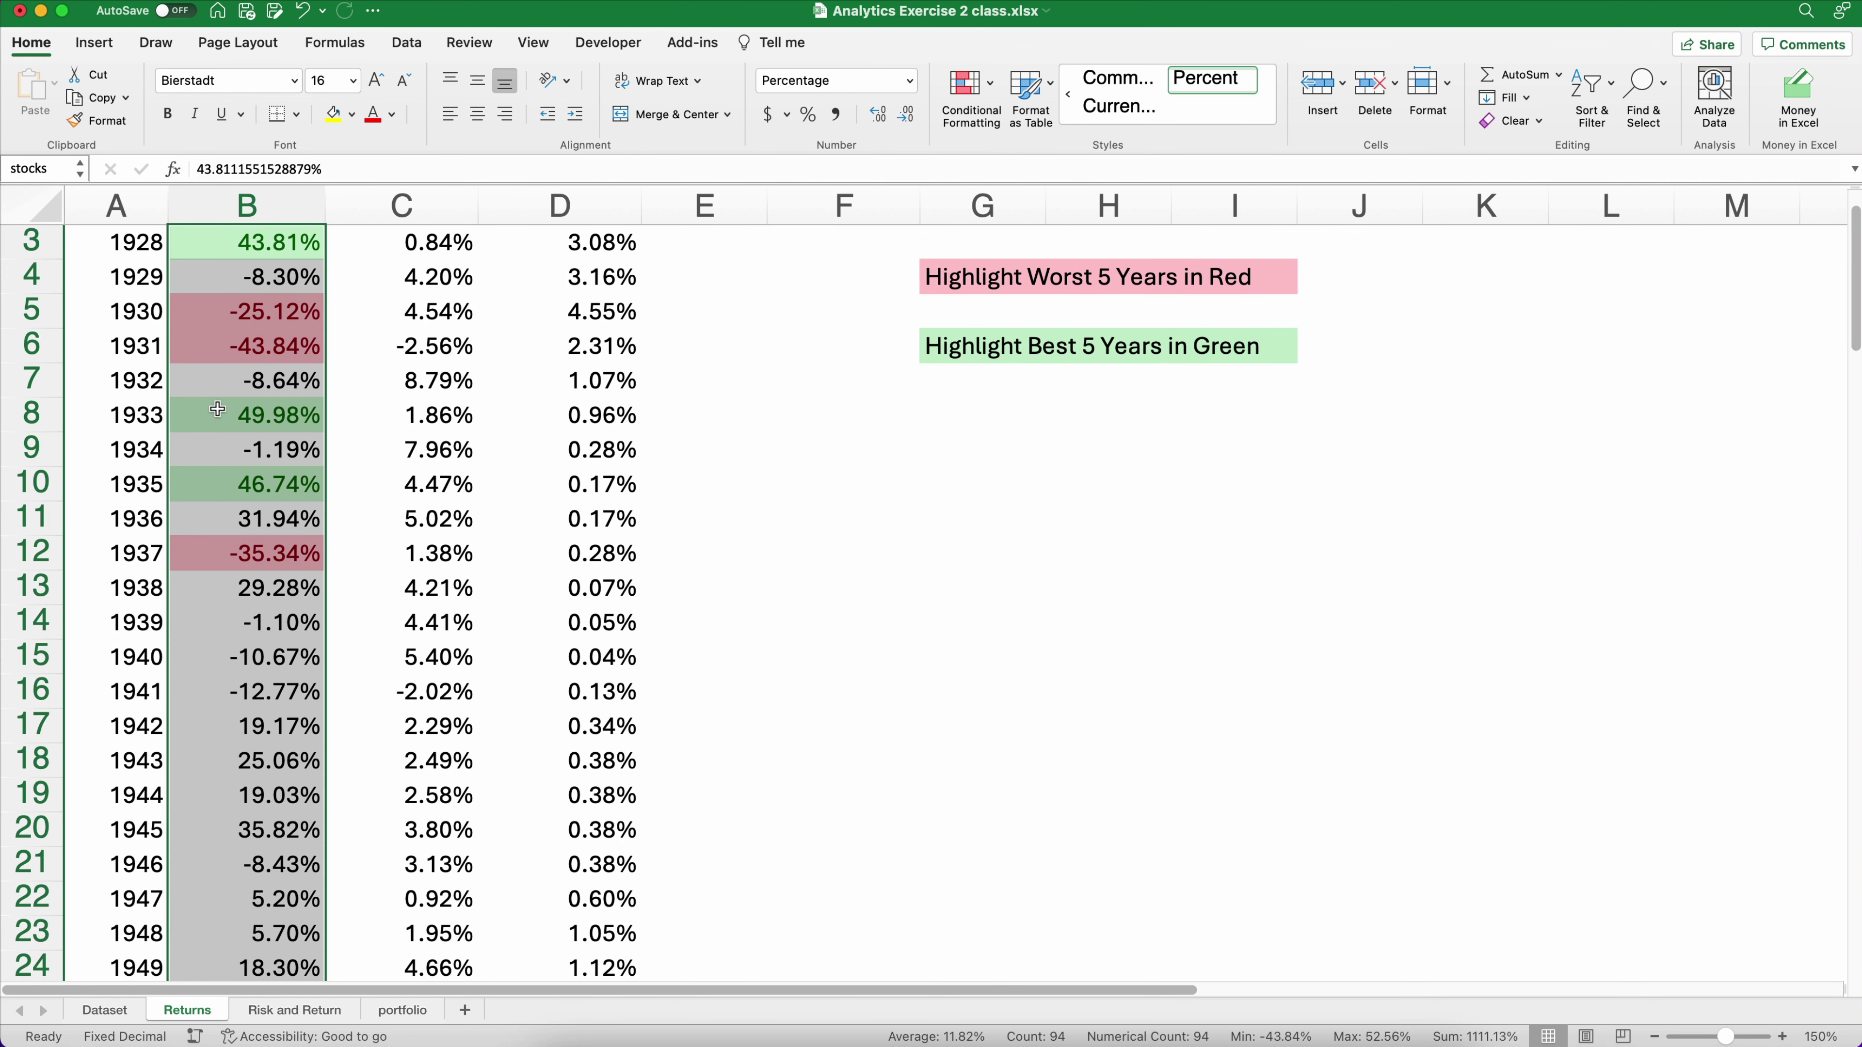
pyautogui.scroll(2, 377, 348)
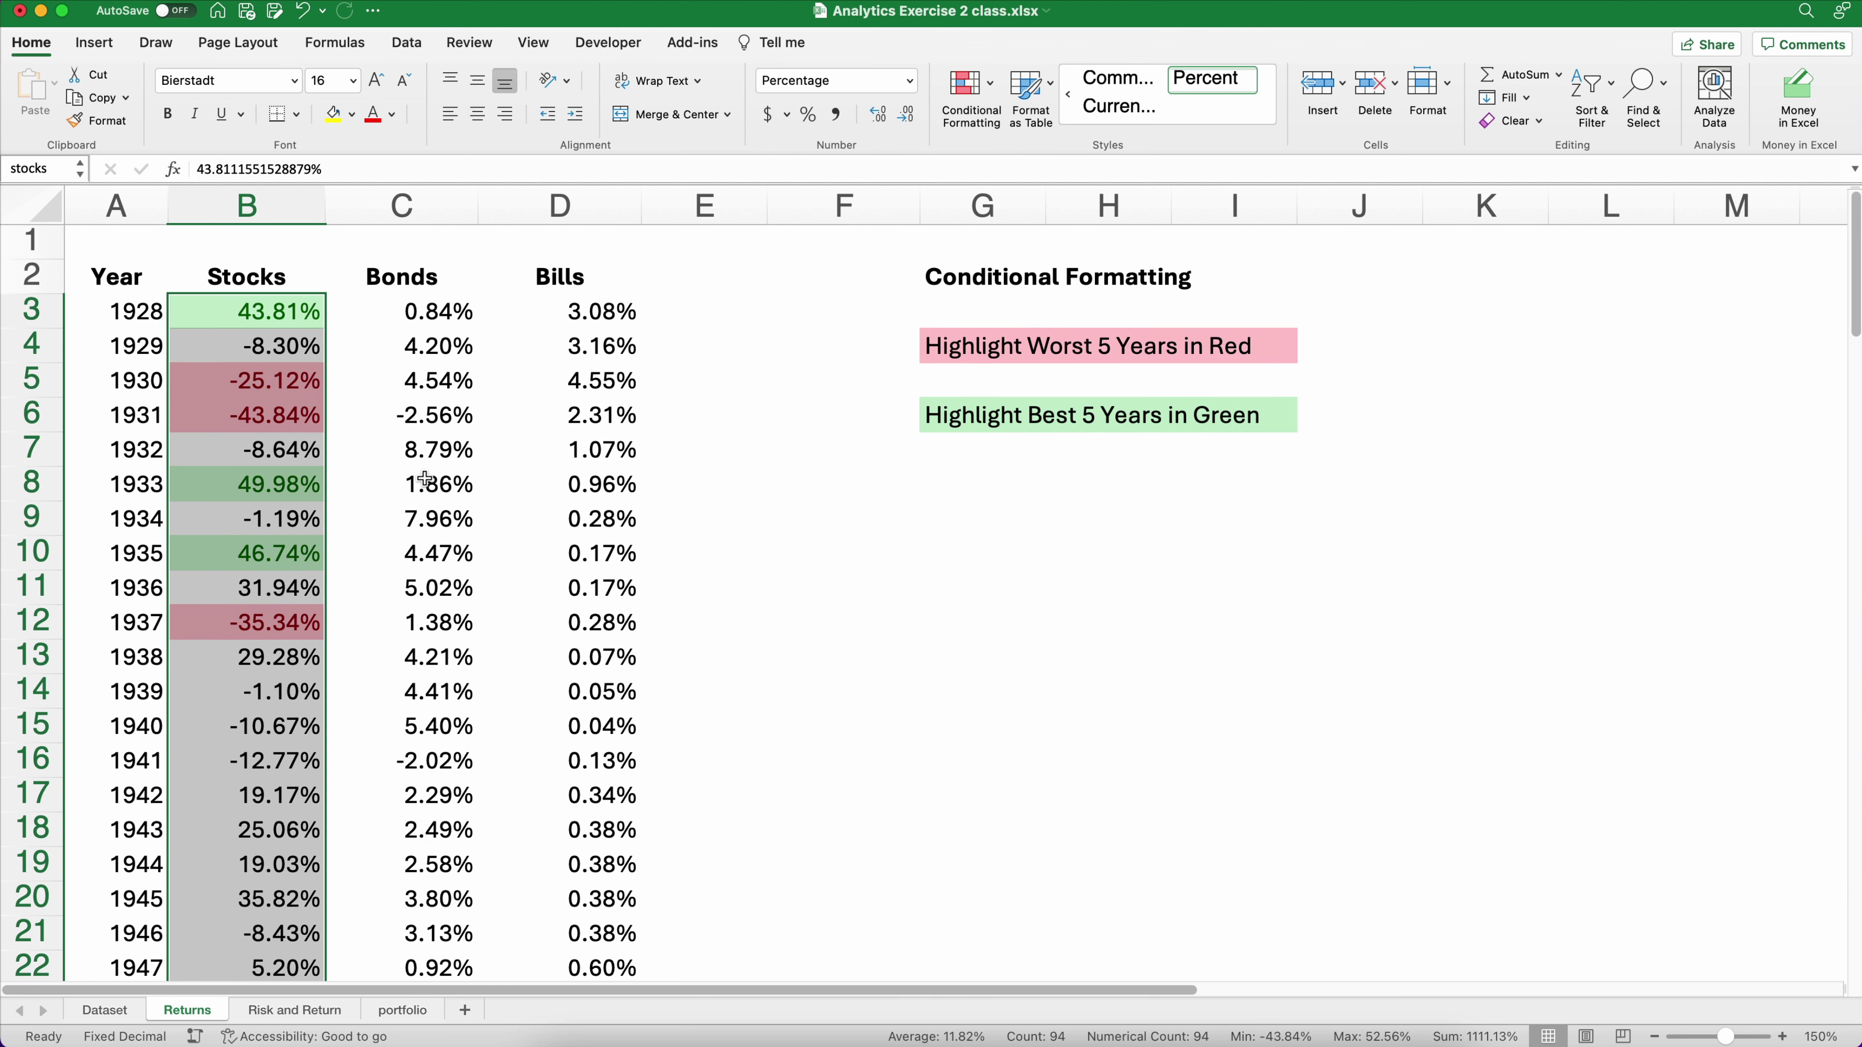
# Name the bond returns in C3:C96 "bonds"
pyautogui.click(387, 314)
pyautogui.press('super+shift+Down')
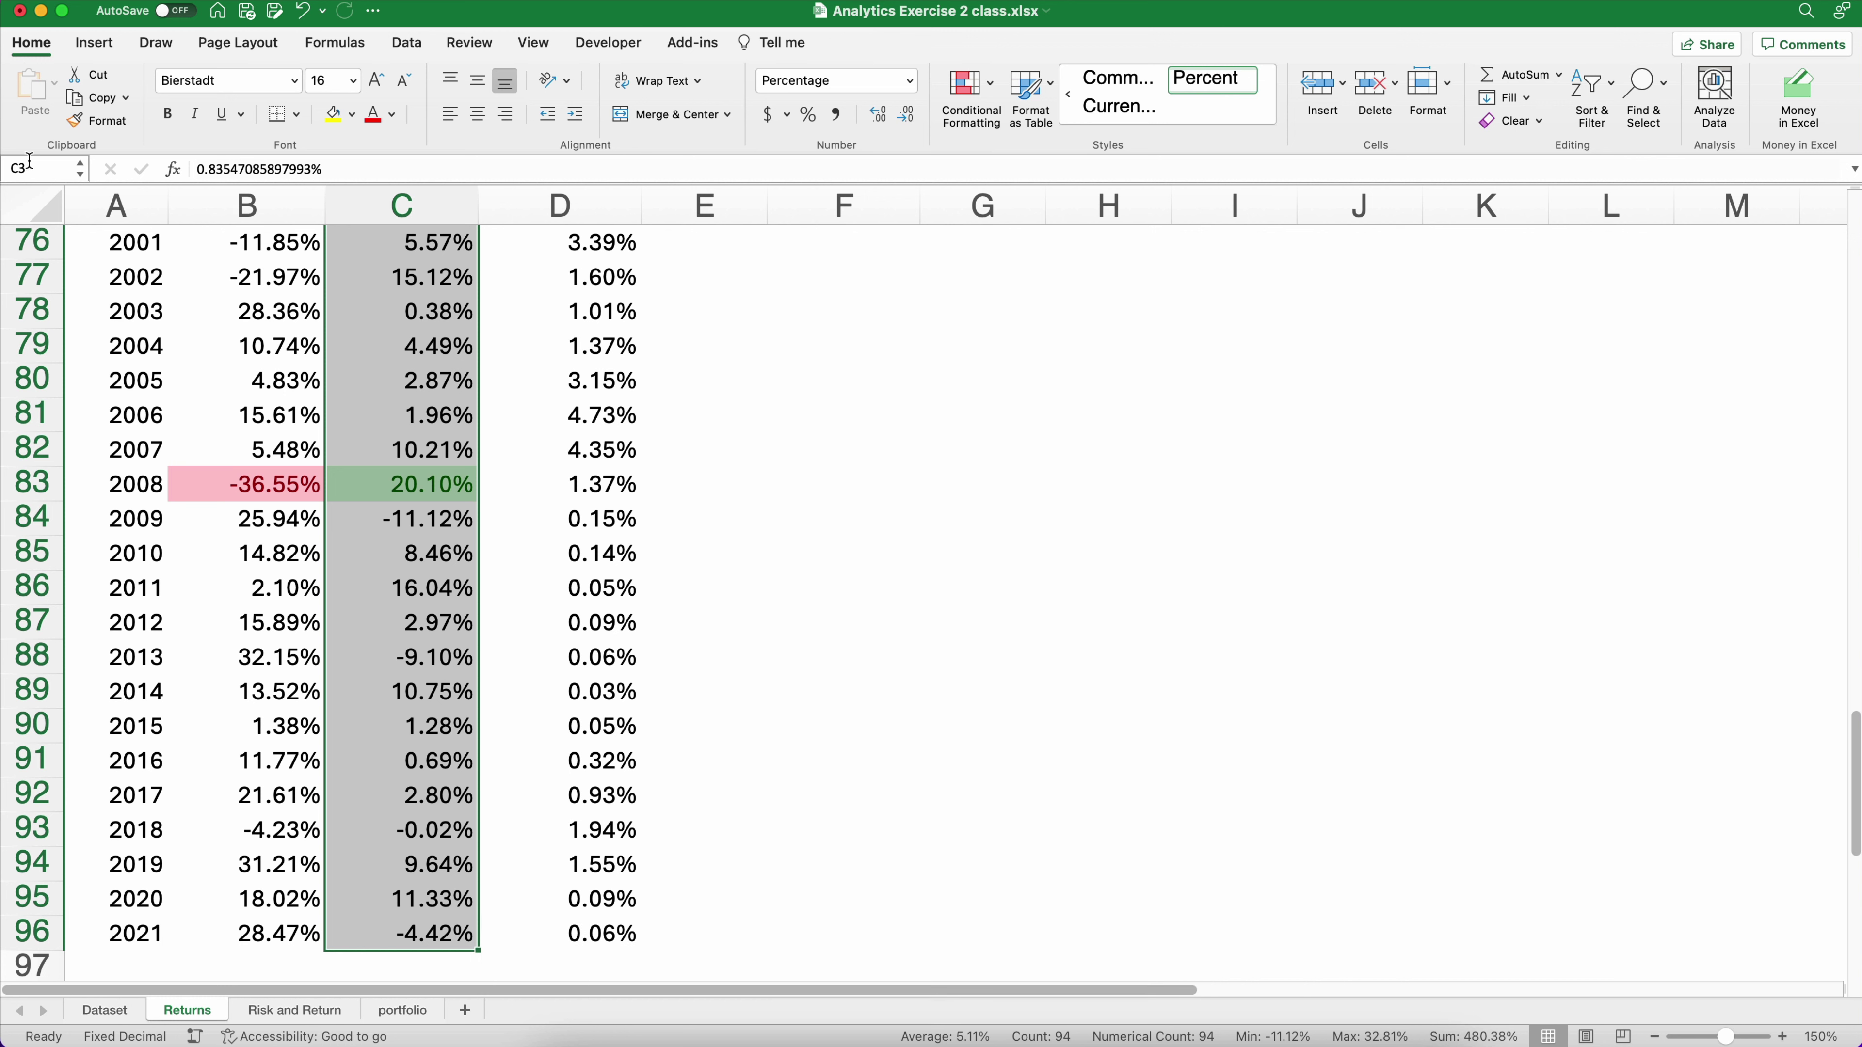
pyautogui.write('bon')
pyautogui.press('Return')
pyautogui.scroll(20, 542, 586)
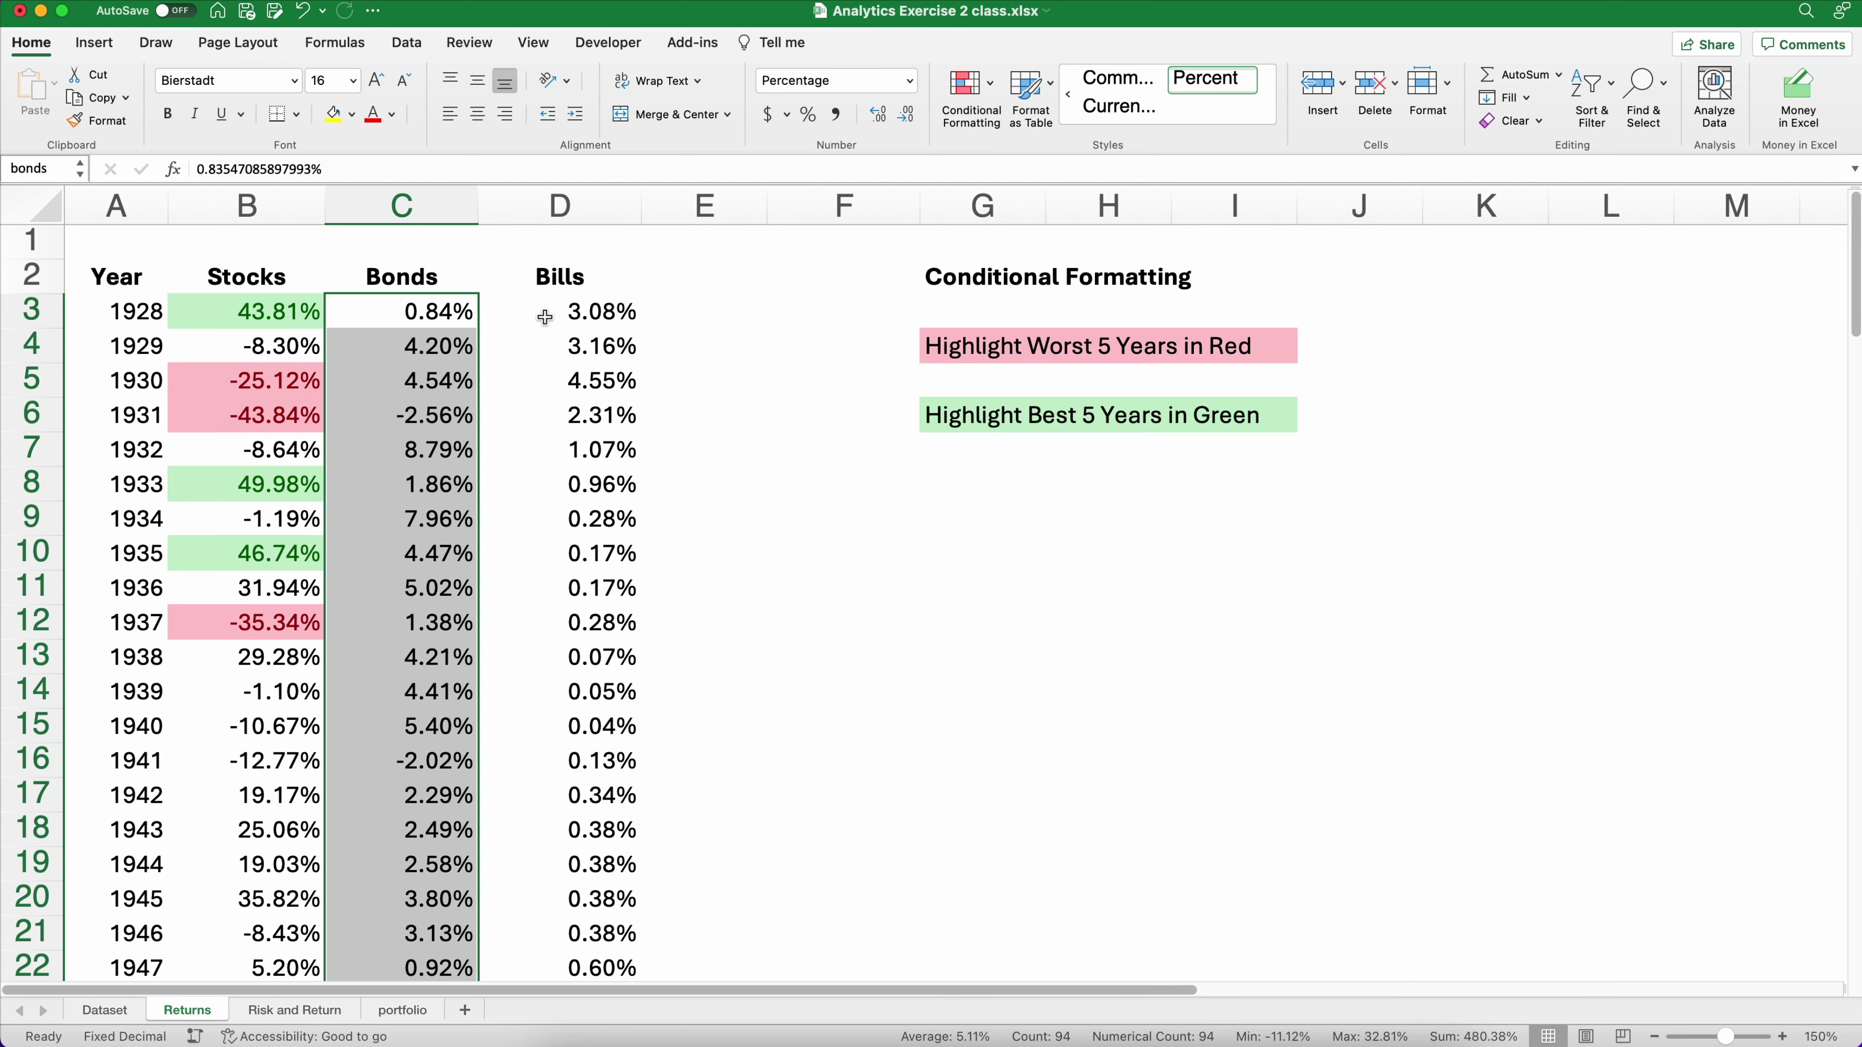
# Name the bill returns in D3:D96 "bills"
pyautogui.click(545, 317)
pyautogui.press('shift+super+Down')
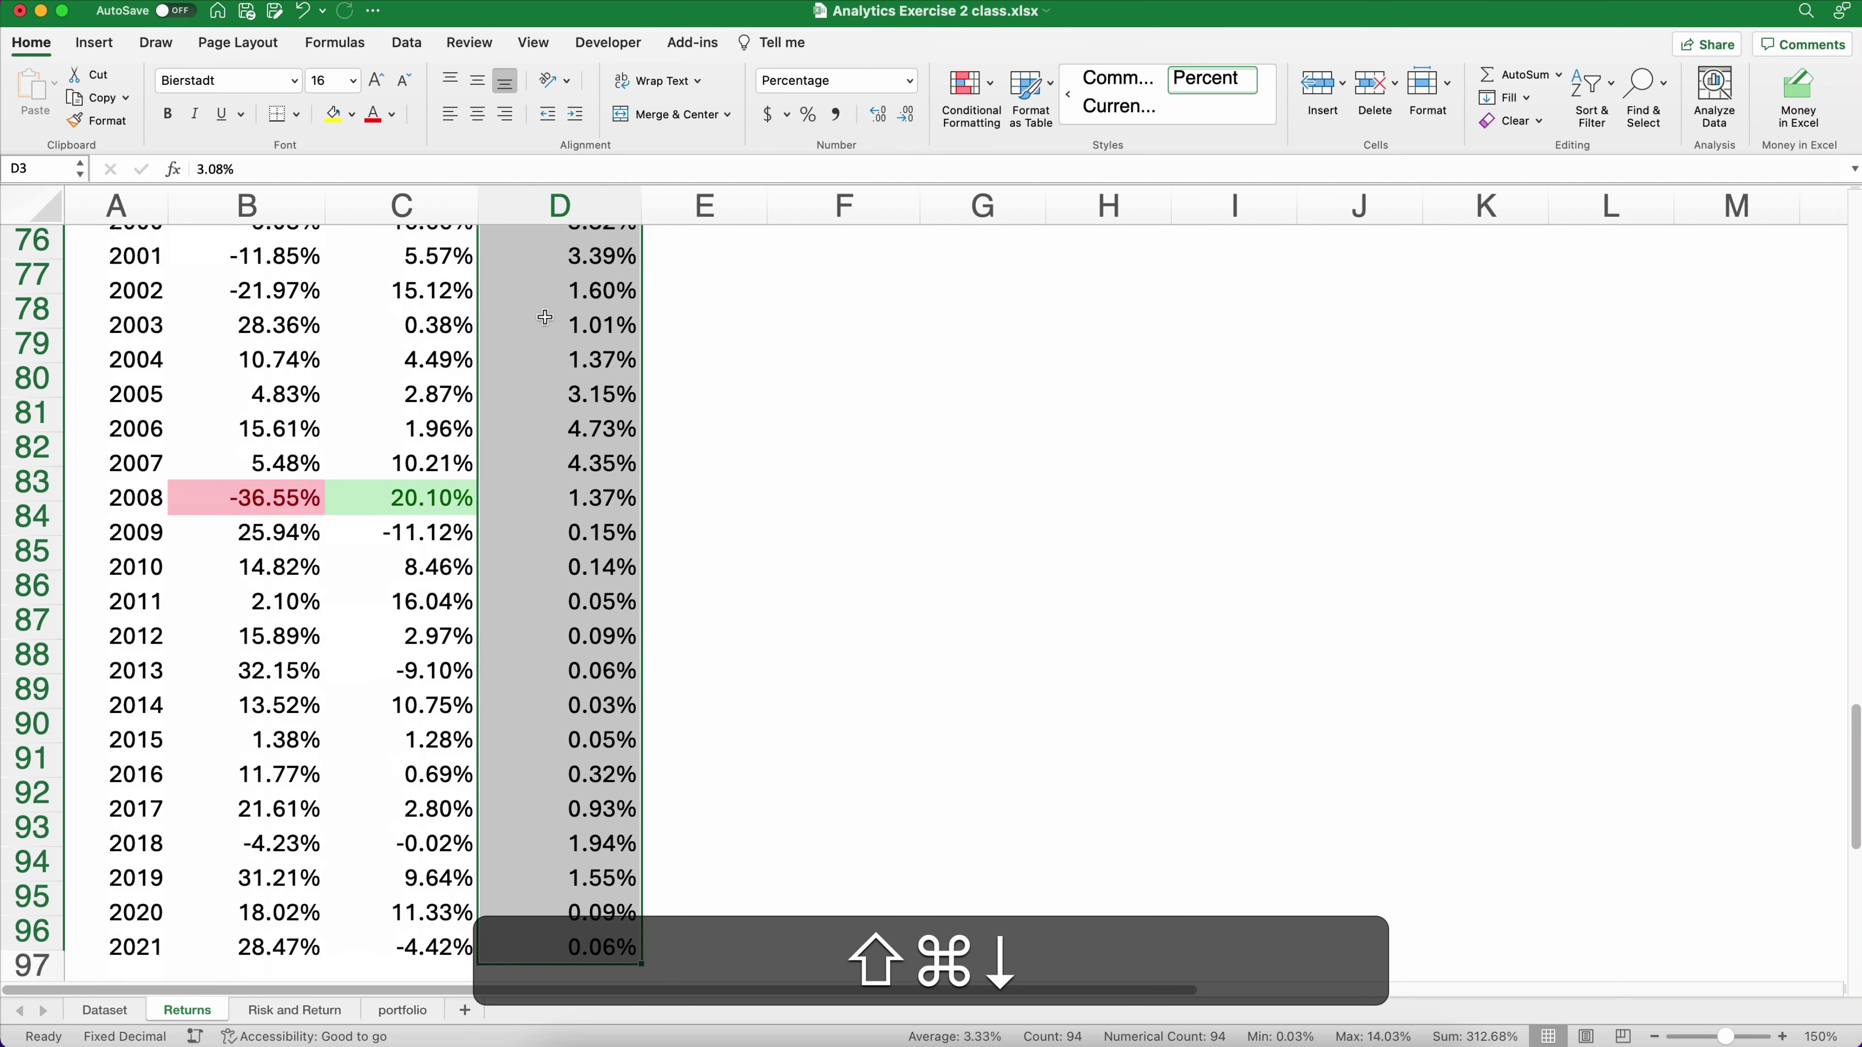
pyautogui.click(42, 173)
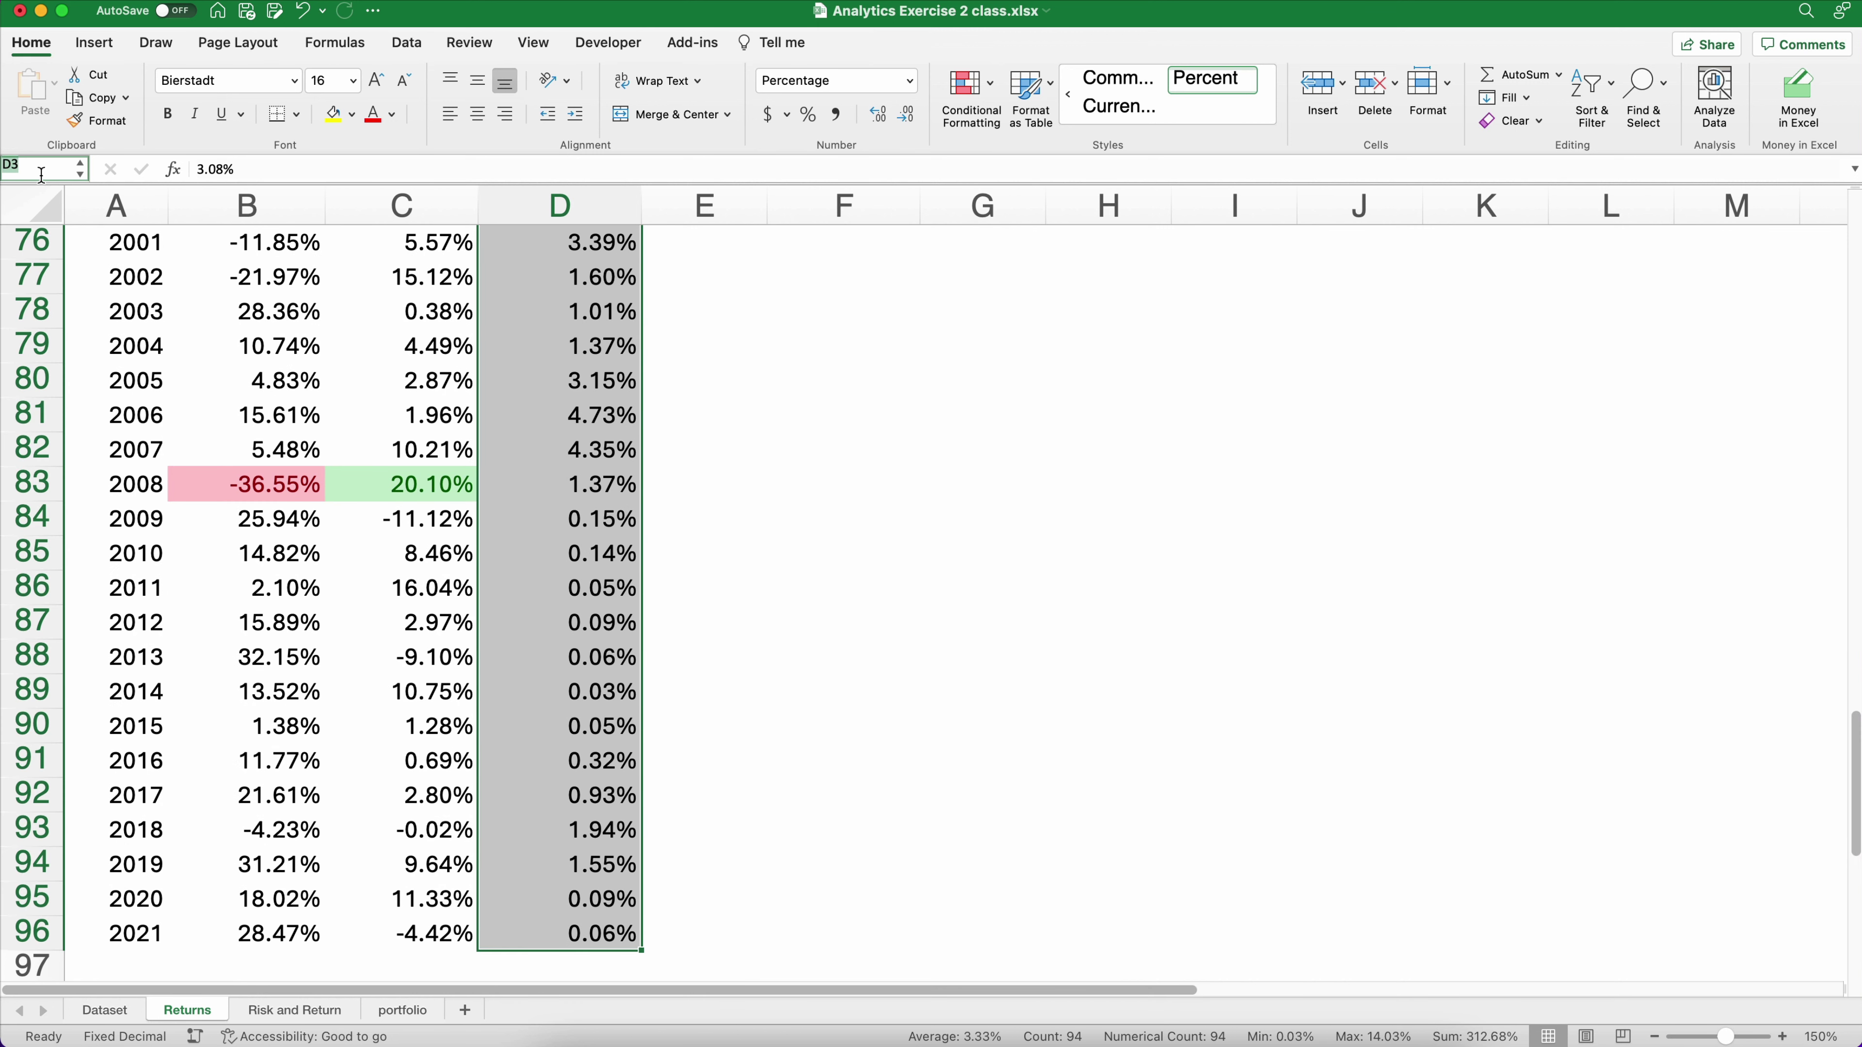
pyautogui.write('bills')
pyautogui.press('Return')
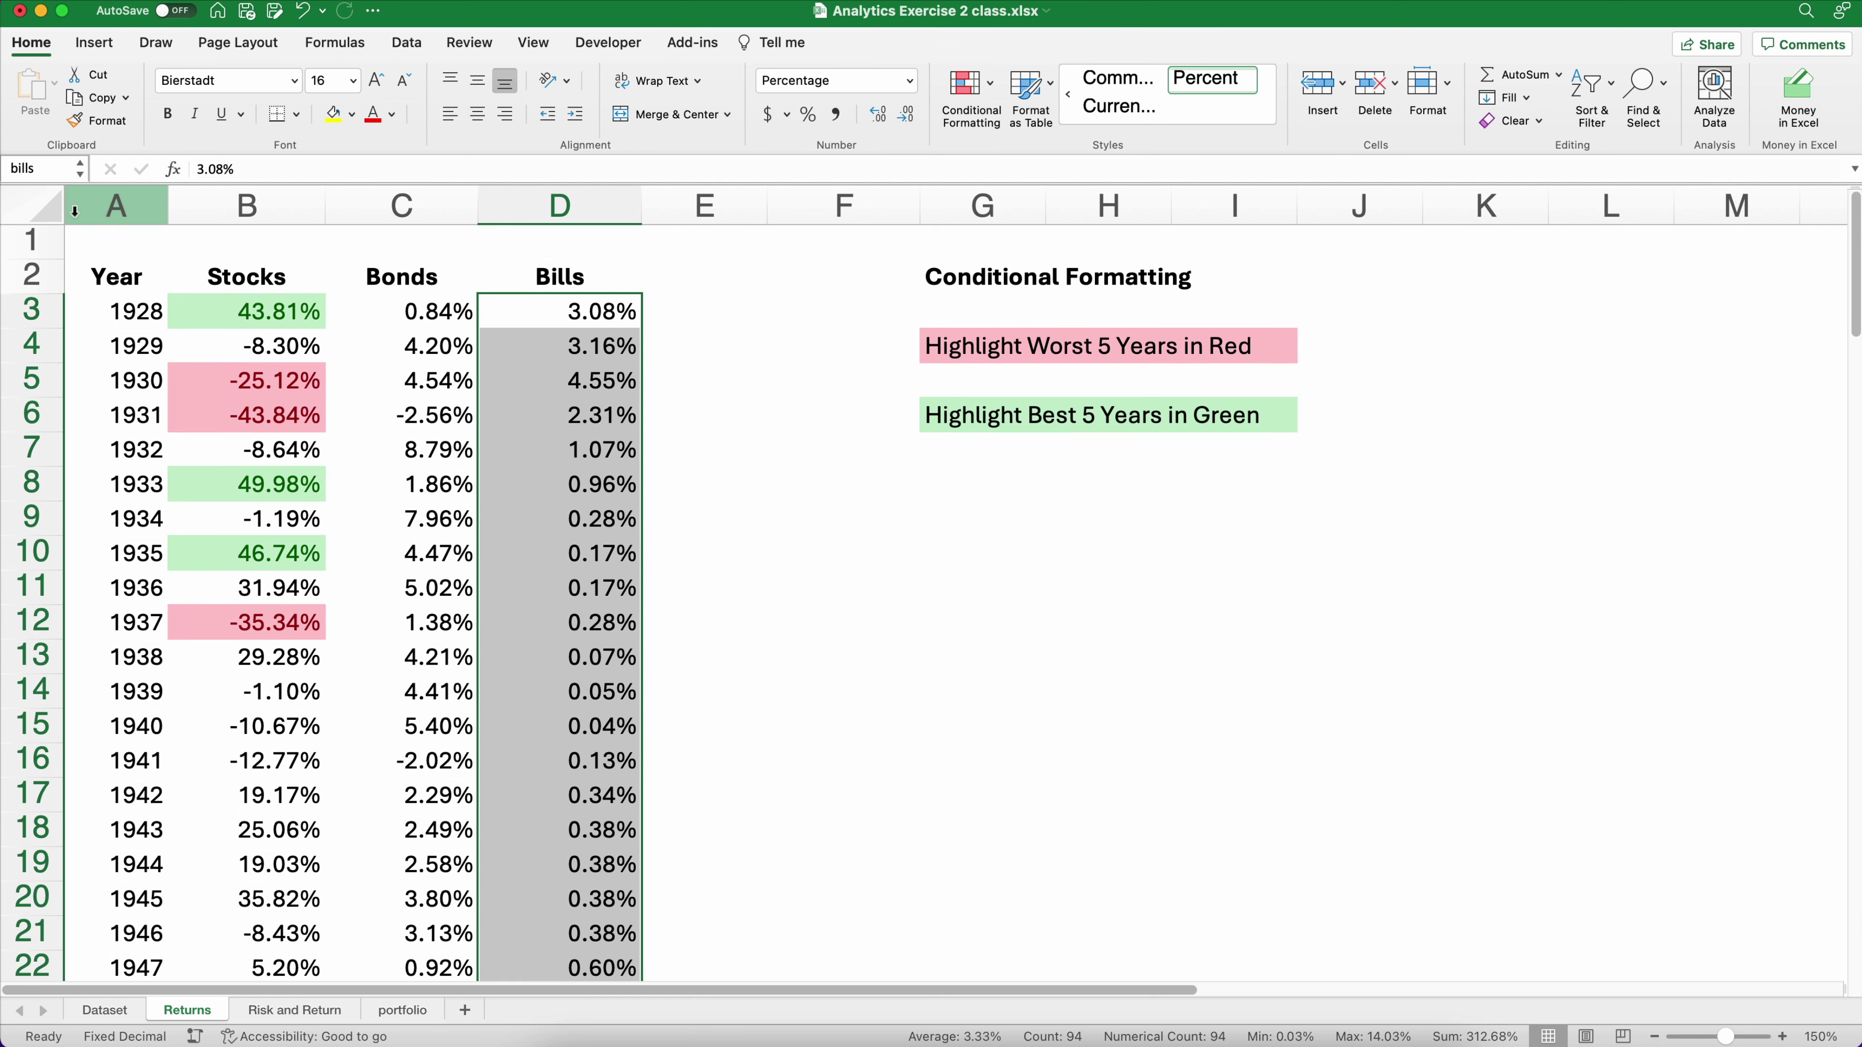
# Recall the named ranges stocks, bonds and bills in turn and check that each covers its full column of returns
pyautogui.click(80, 174)
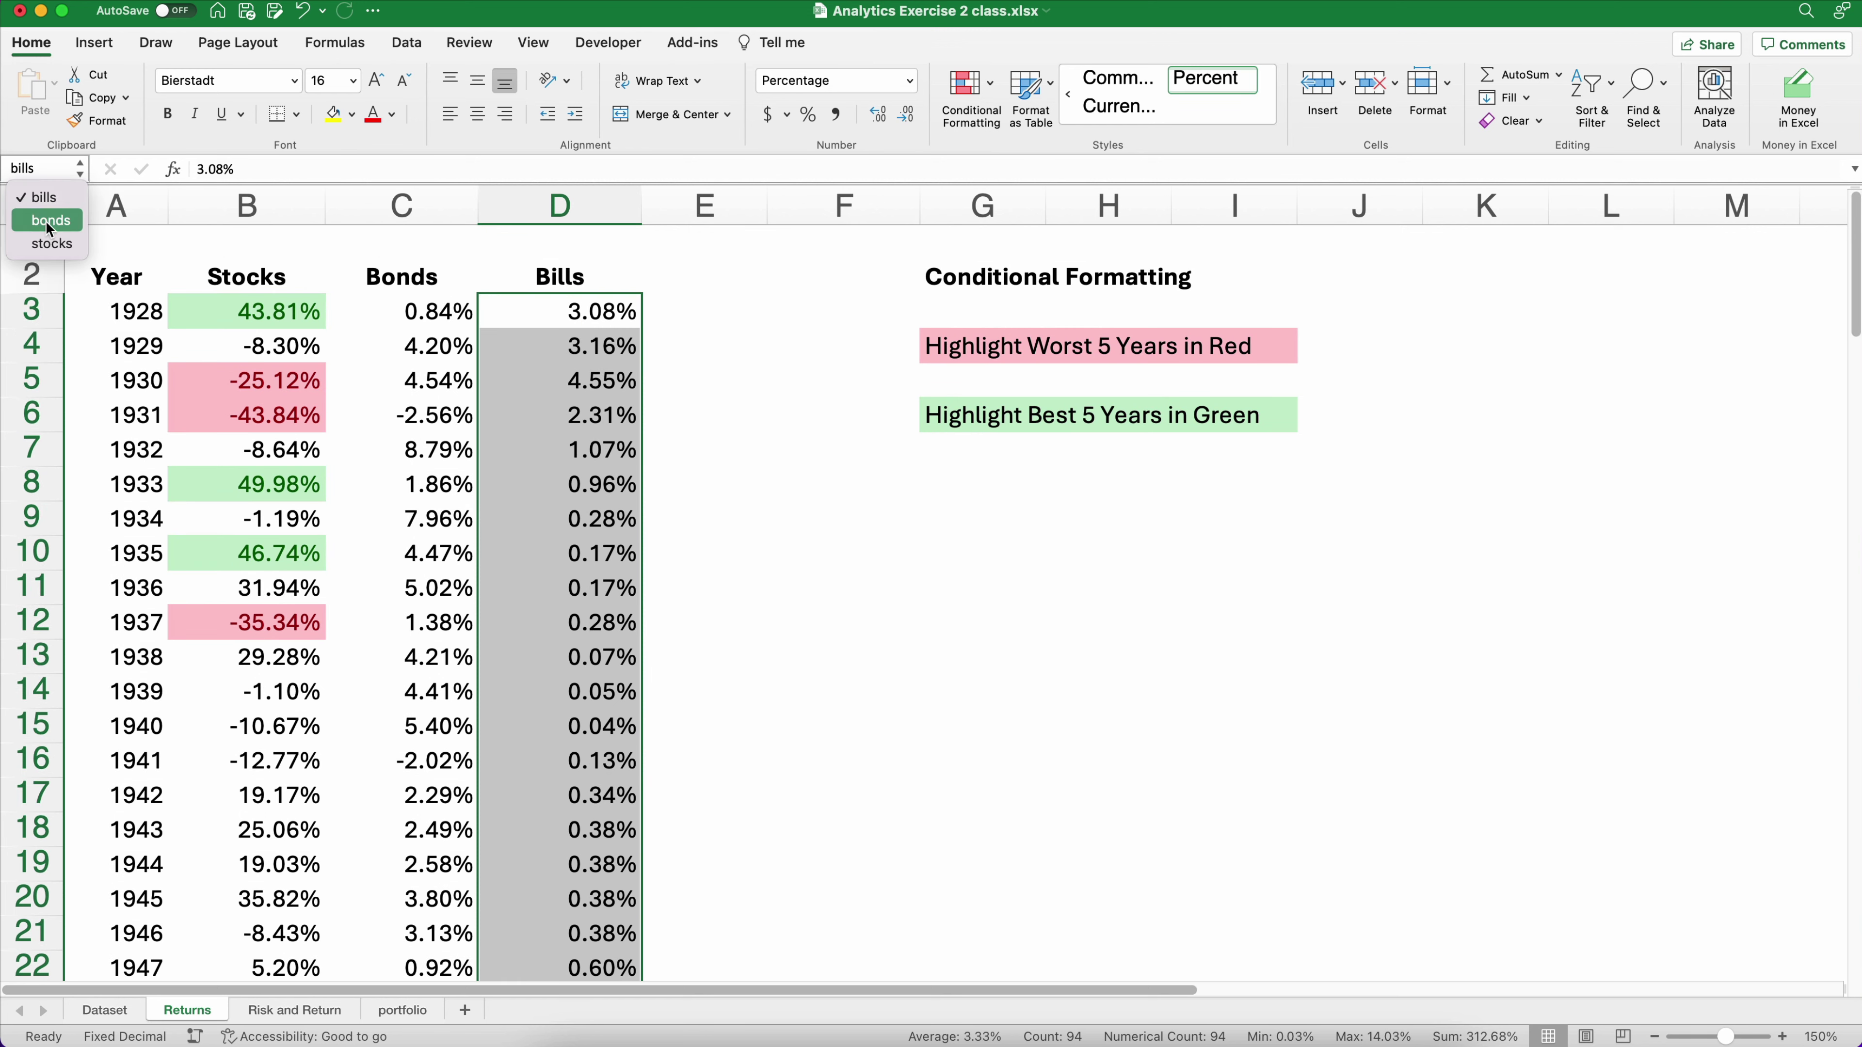
pyautogui.click(50, 245)
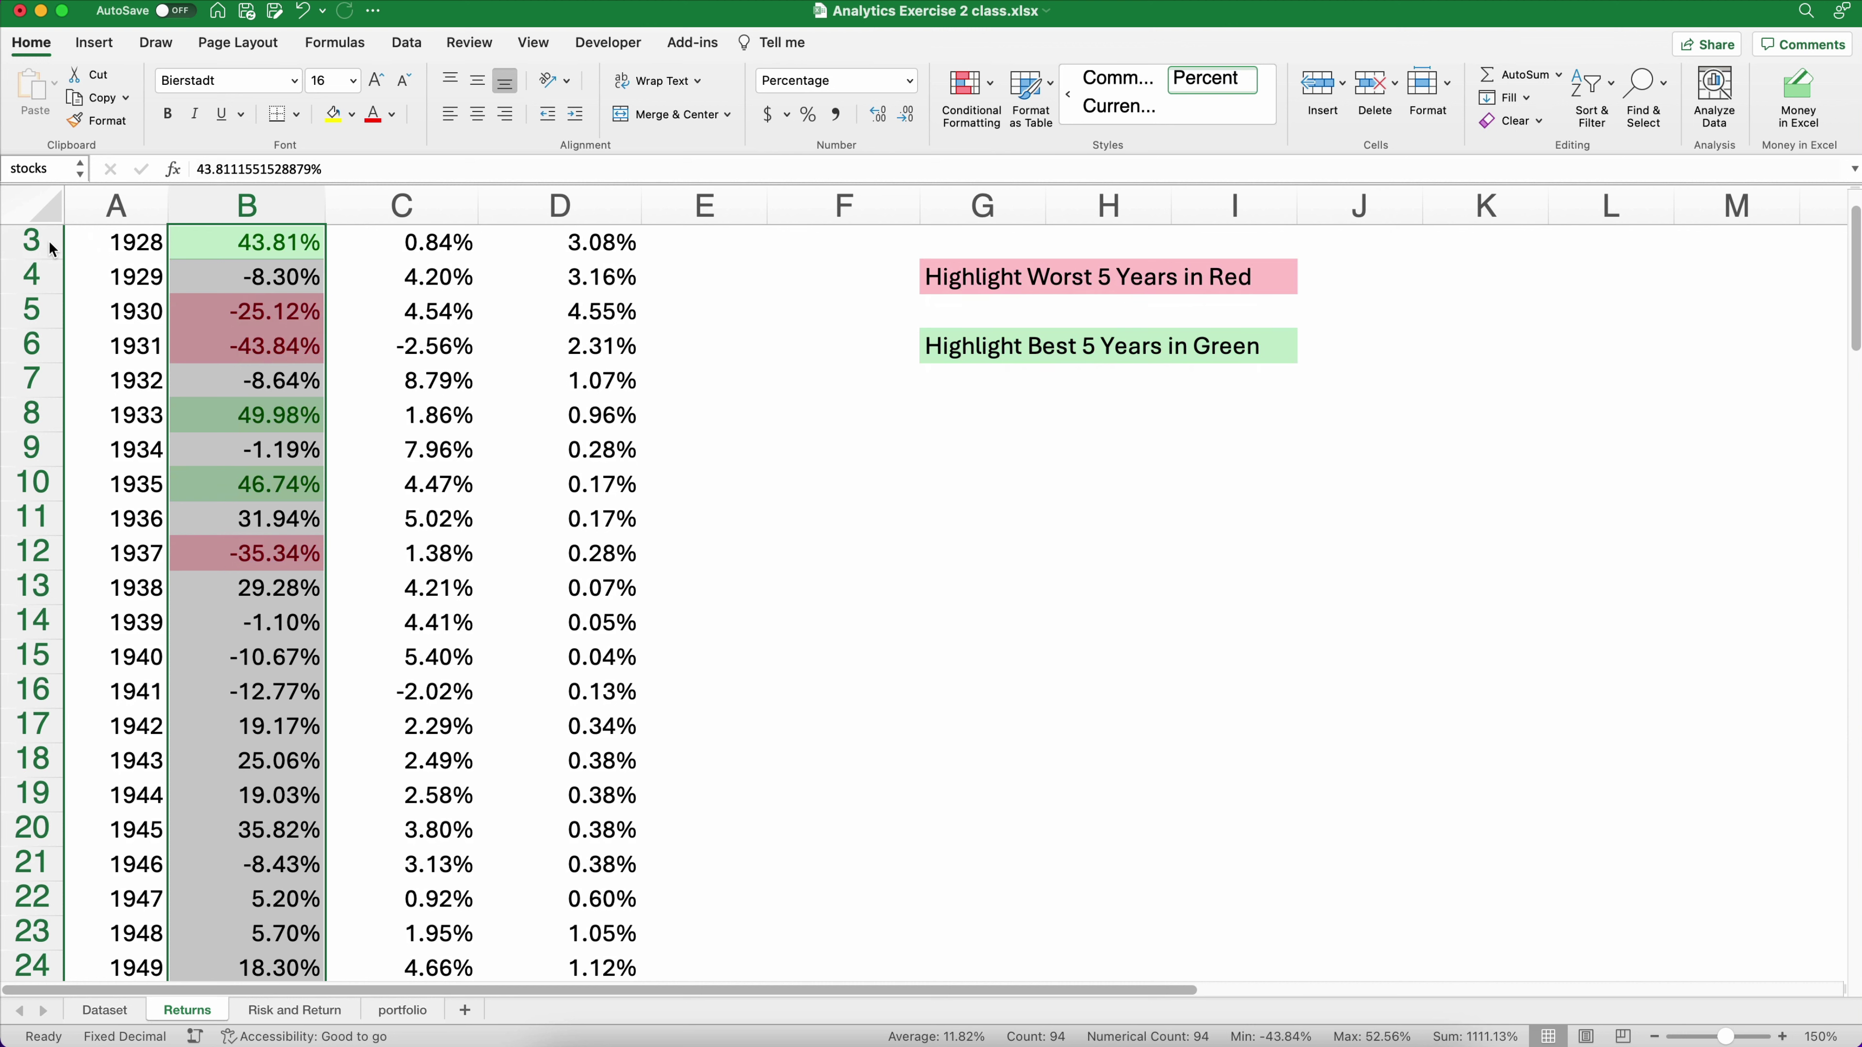
pyautogui.click(80, 177)
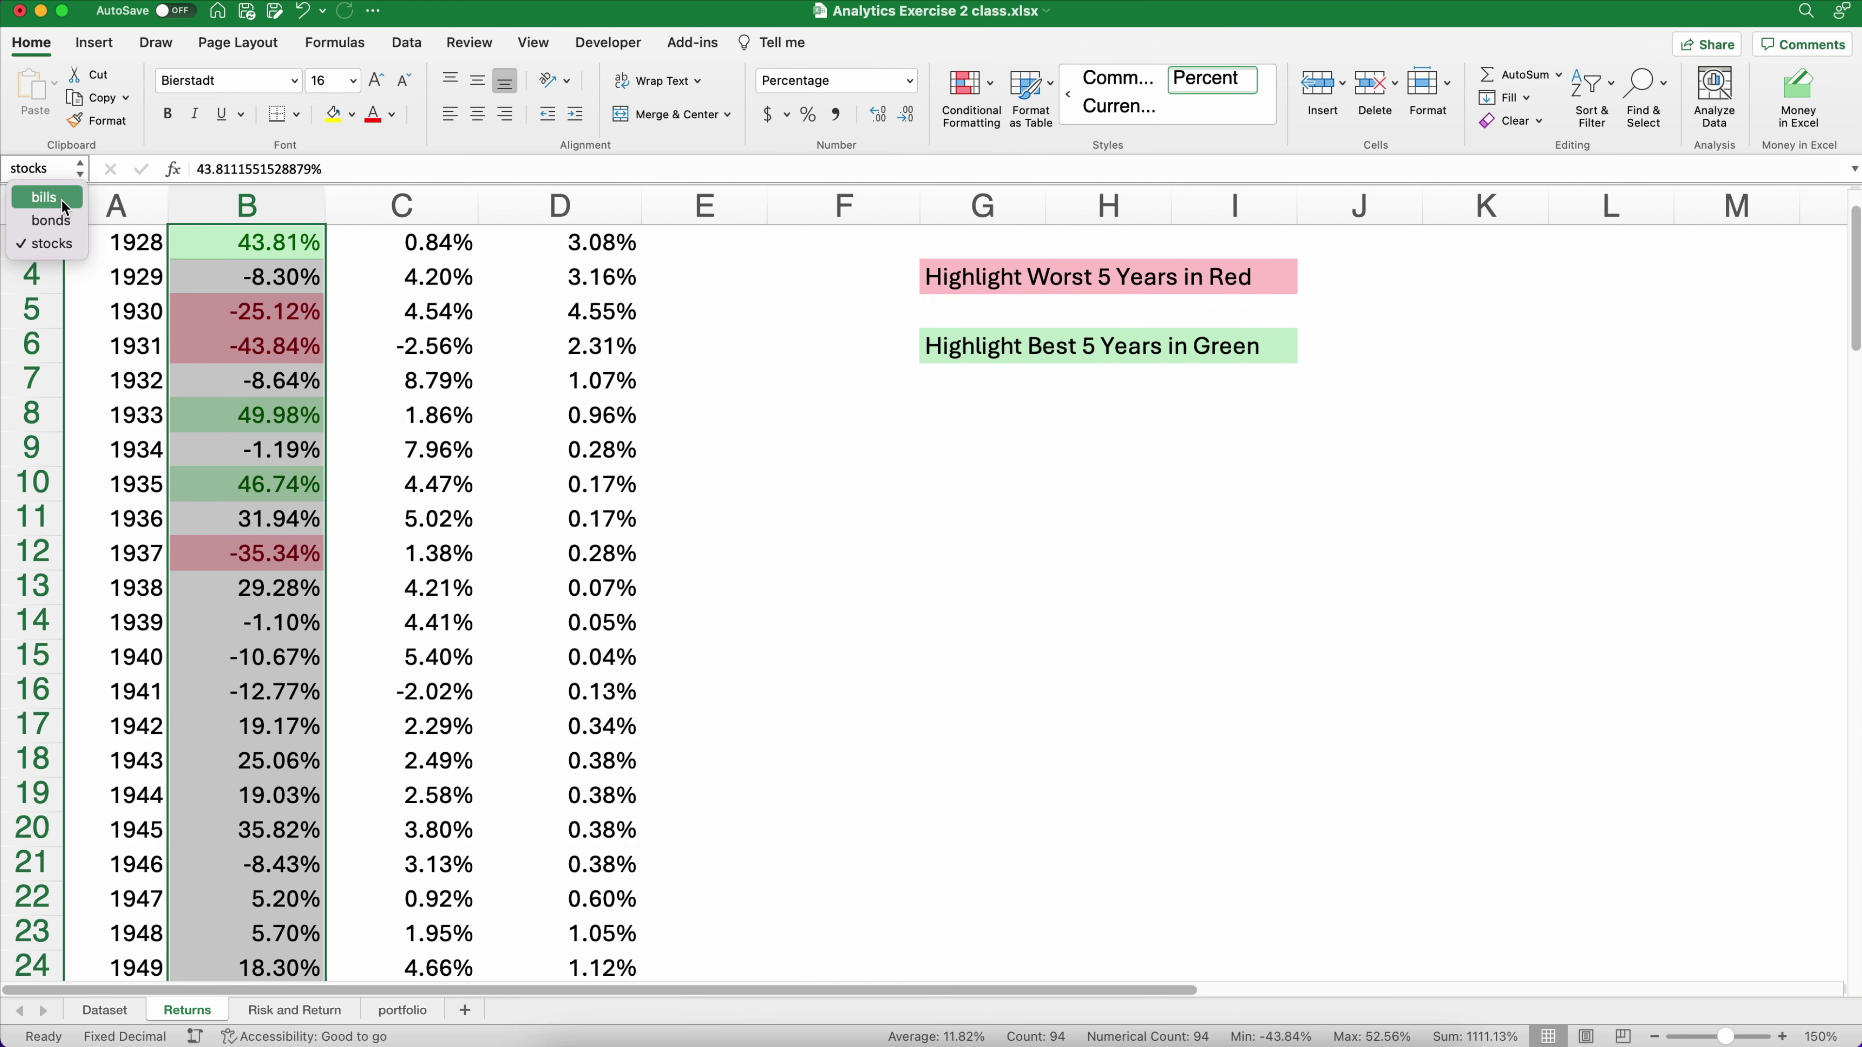
pyautogui.click(48, 220)
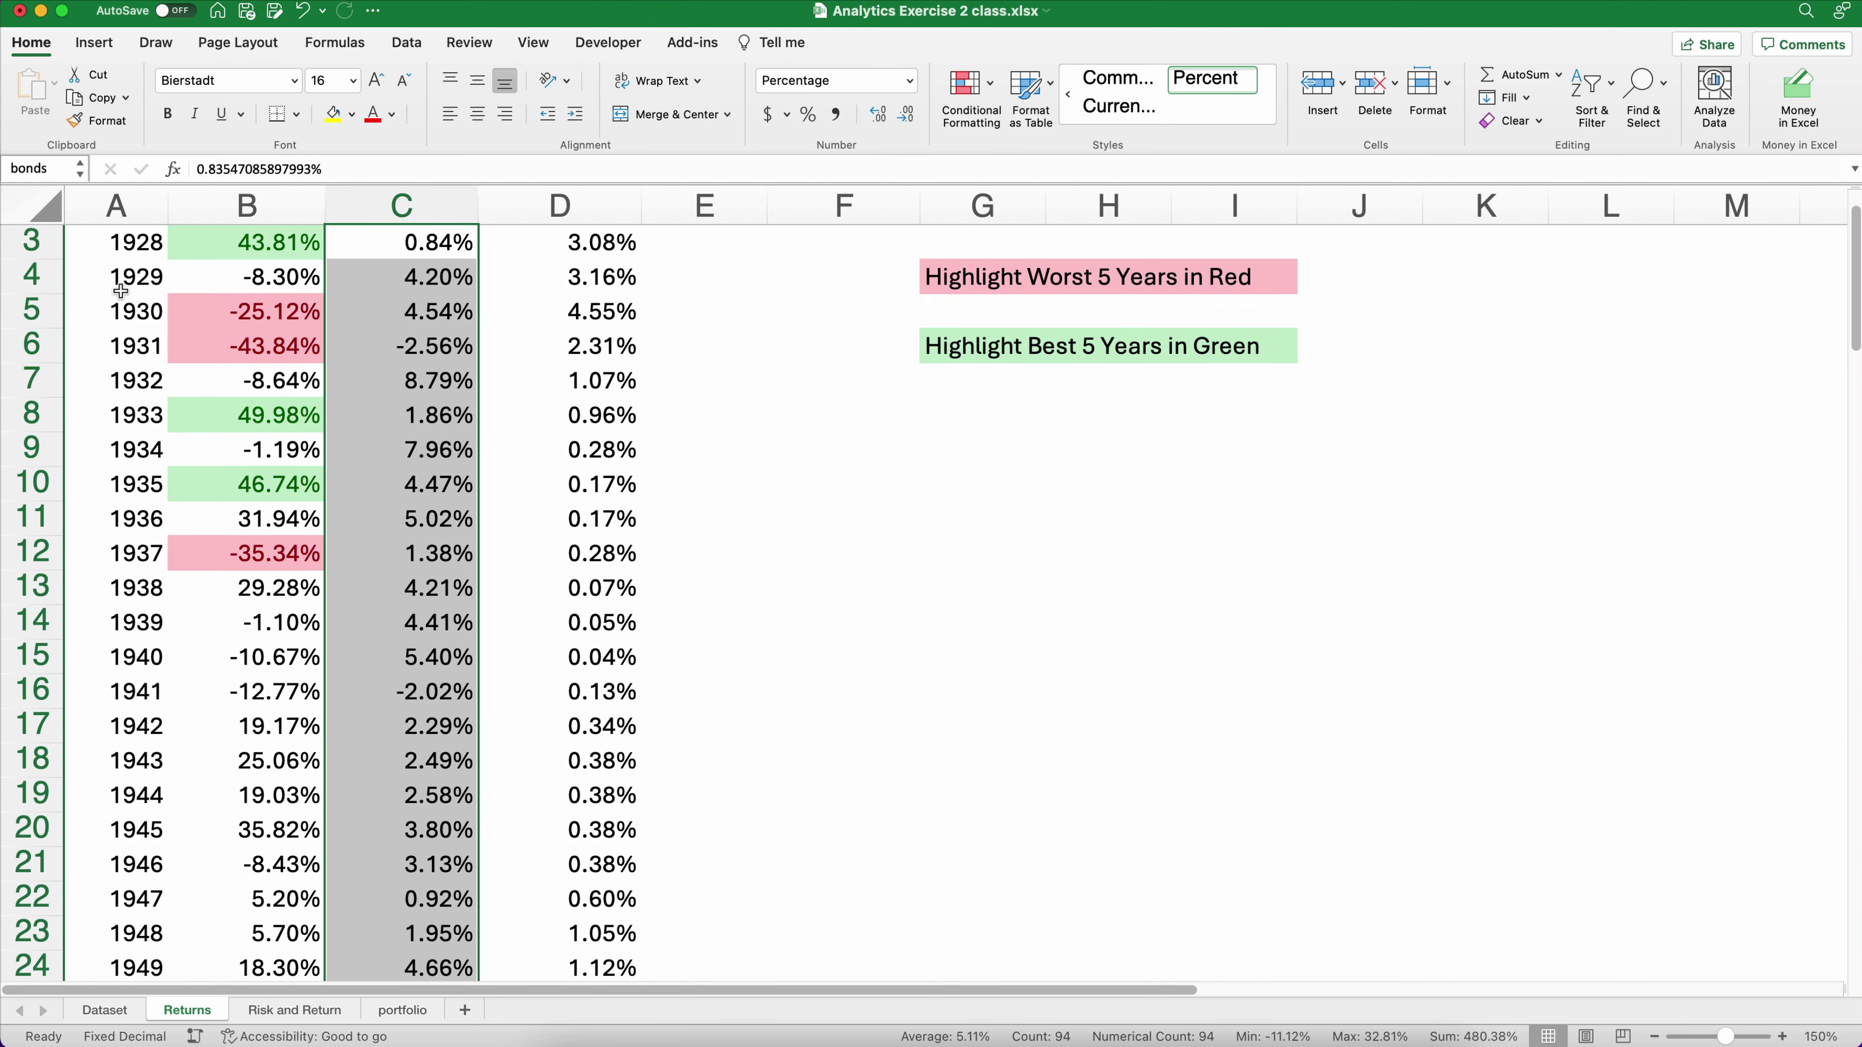
pyautogui.scroll(2, 387, 588)
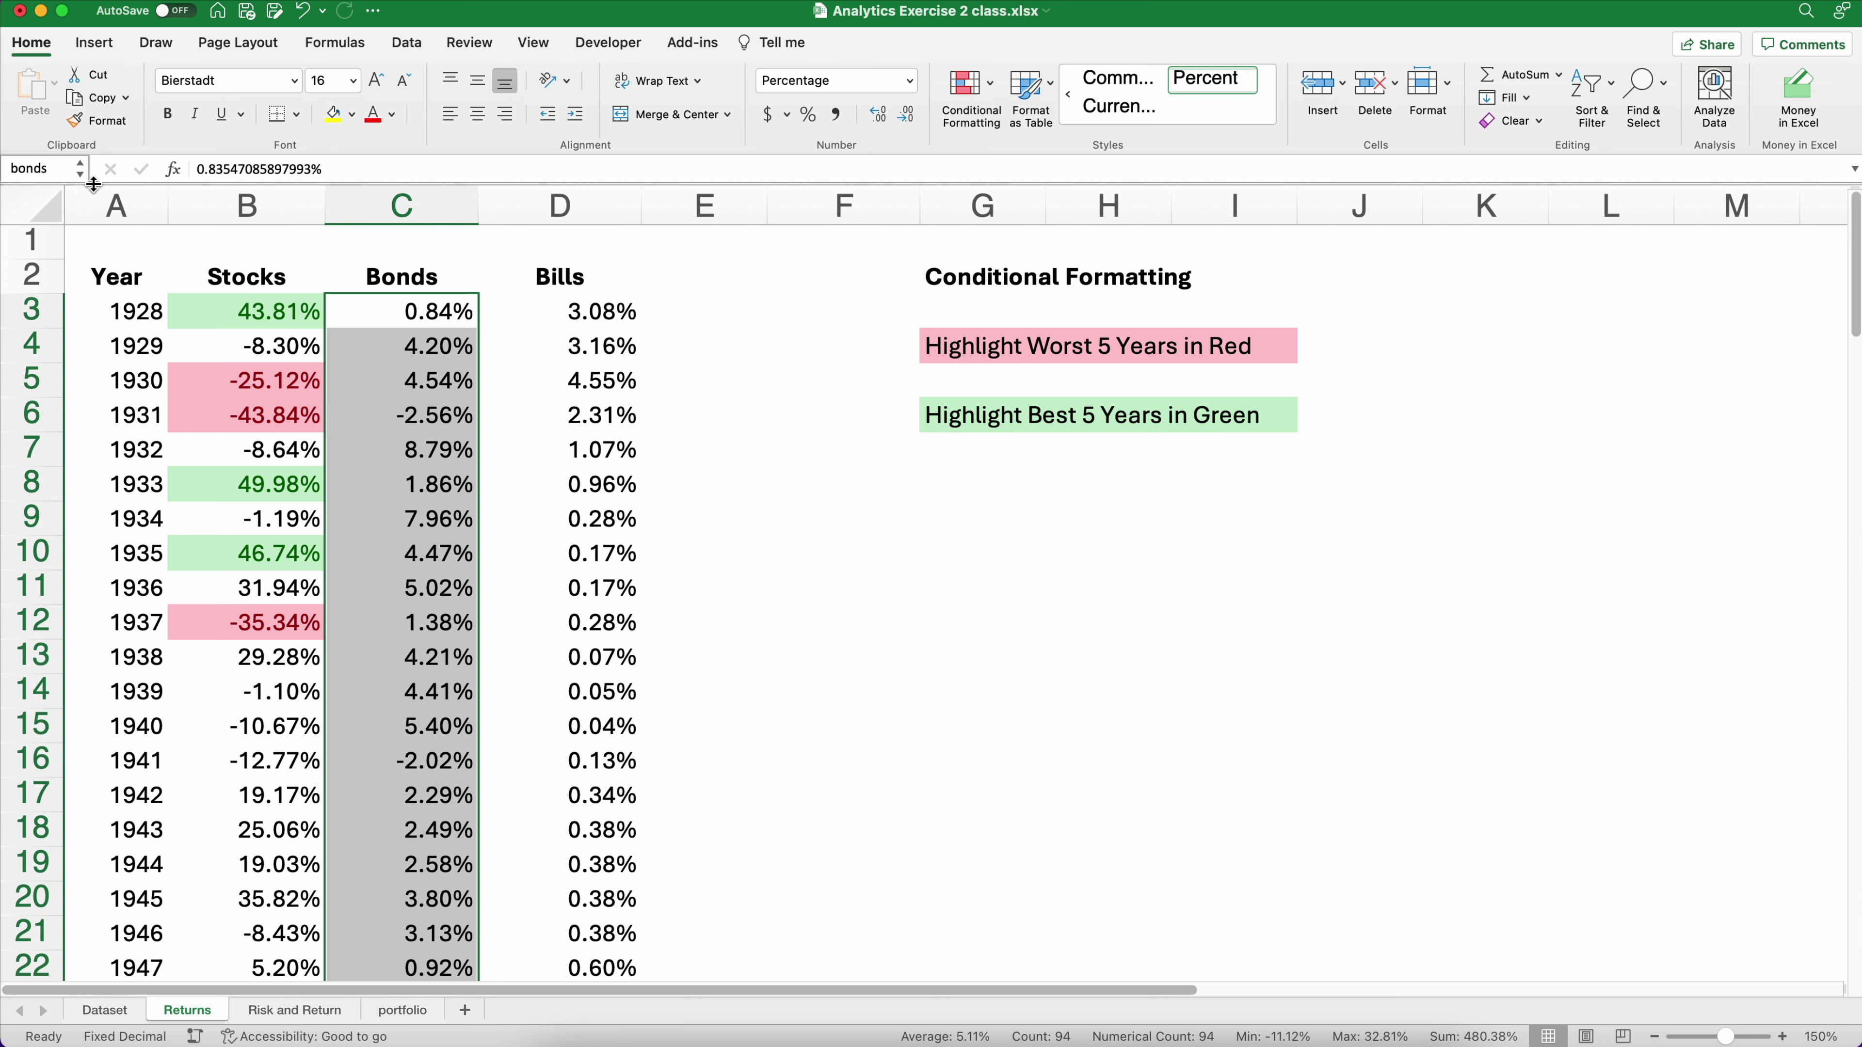
pyautogui.click(80, 177)
pyautogui.click(33, 192)
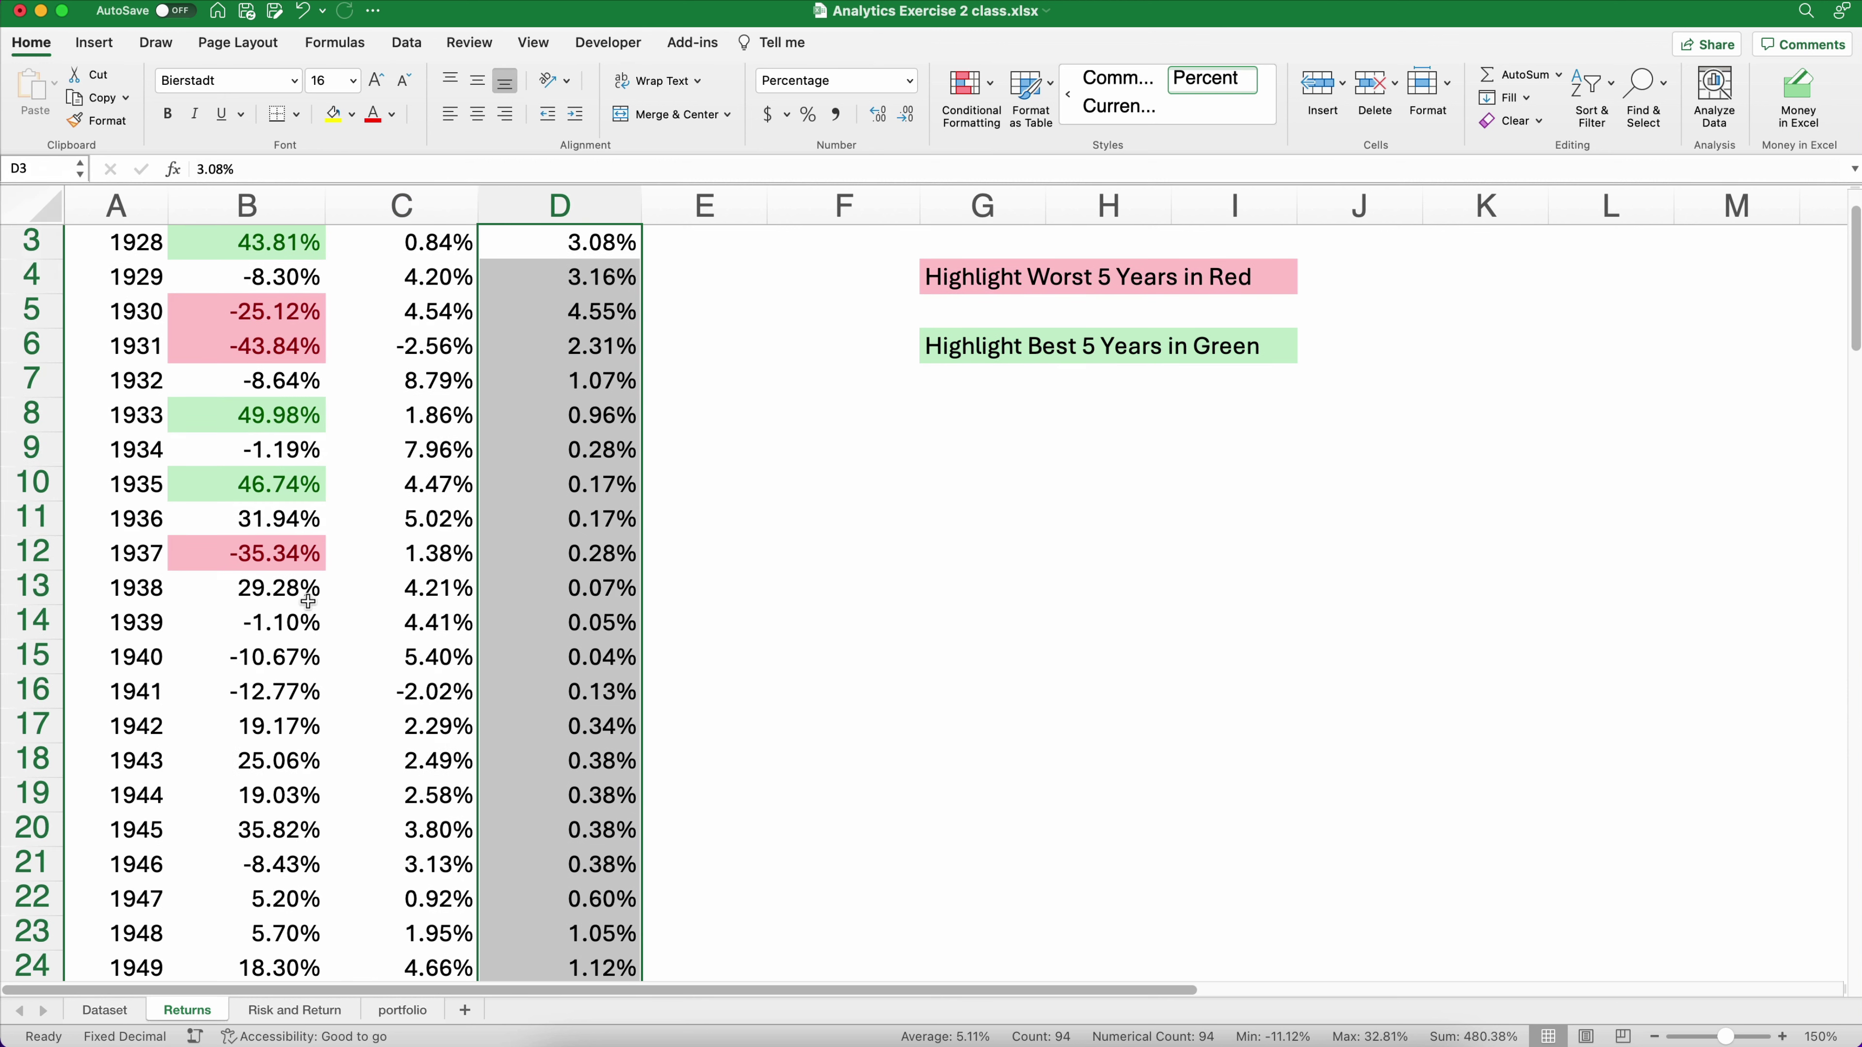
pyautogui.scroll(-5, 350, 713)
pyautogui.scroll(-15, 350, 714)
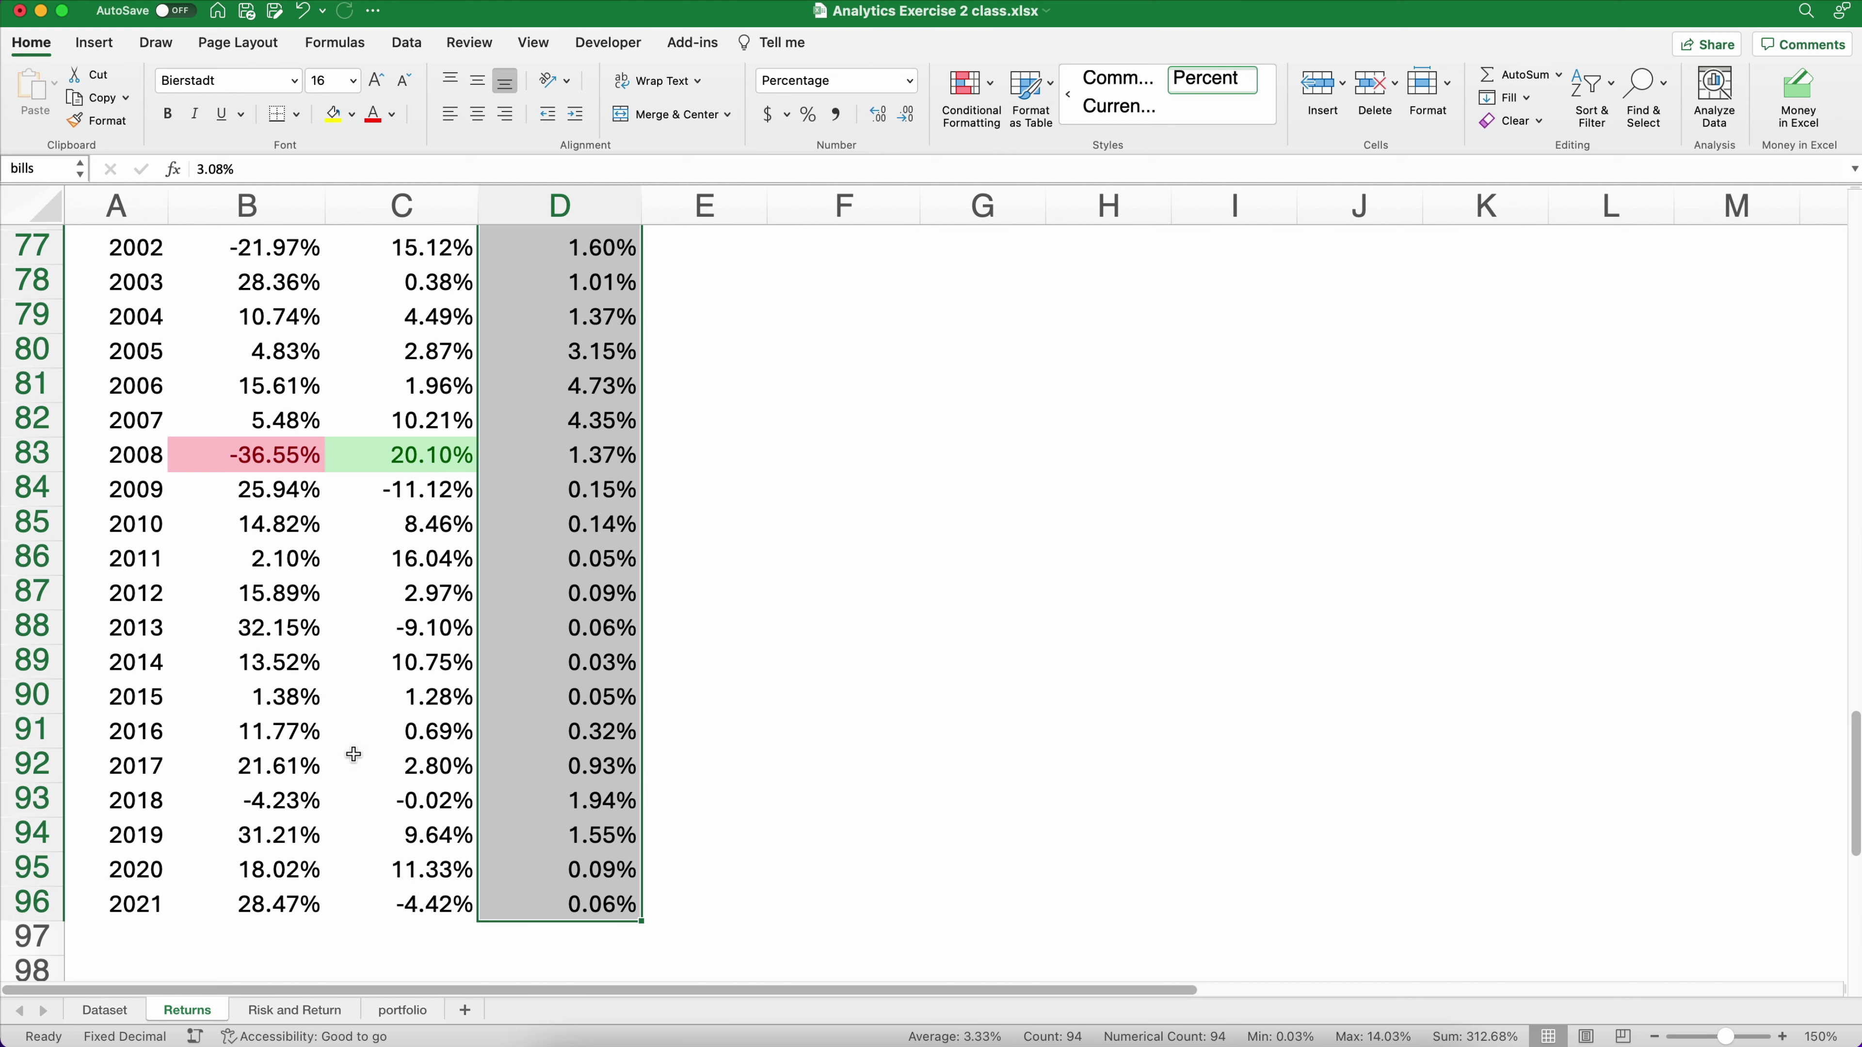
# On the Risk and Return sheet, insert blank cells at A4:D4, shifting the headings and years down one row
pyautogui.click(320, 1017)
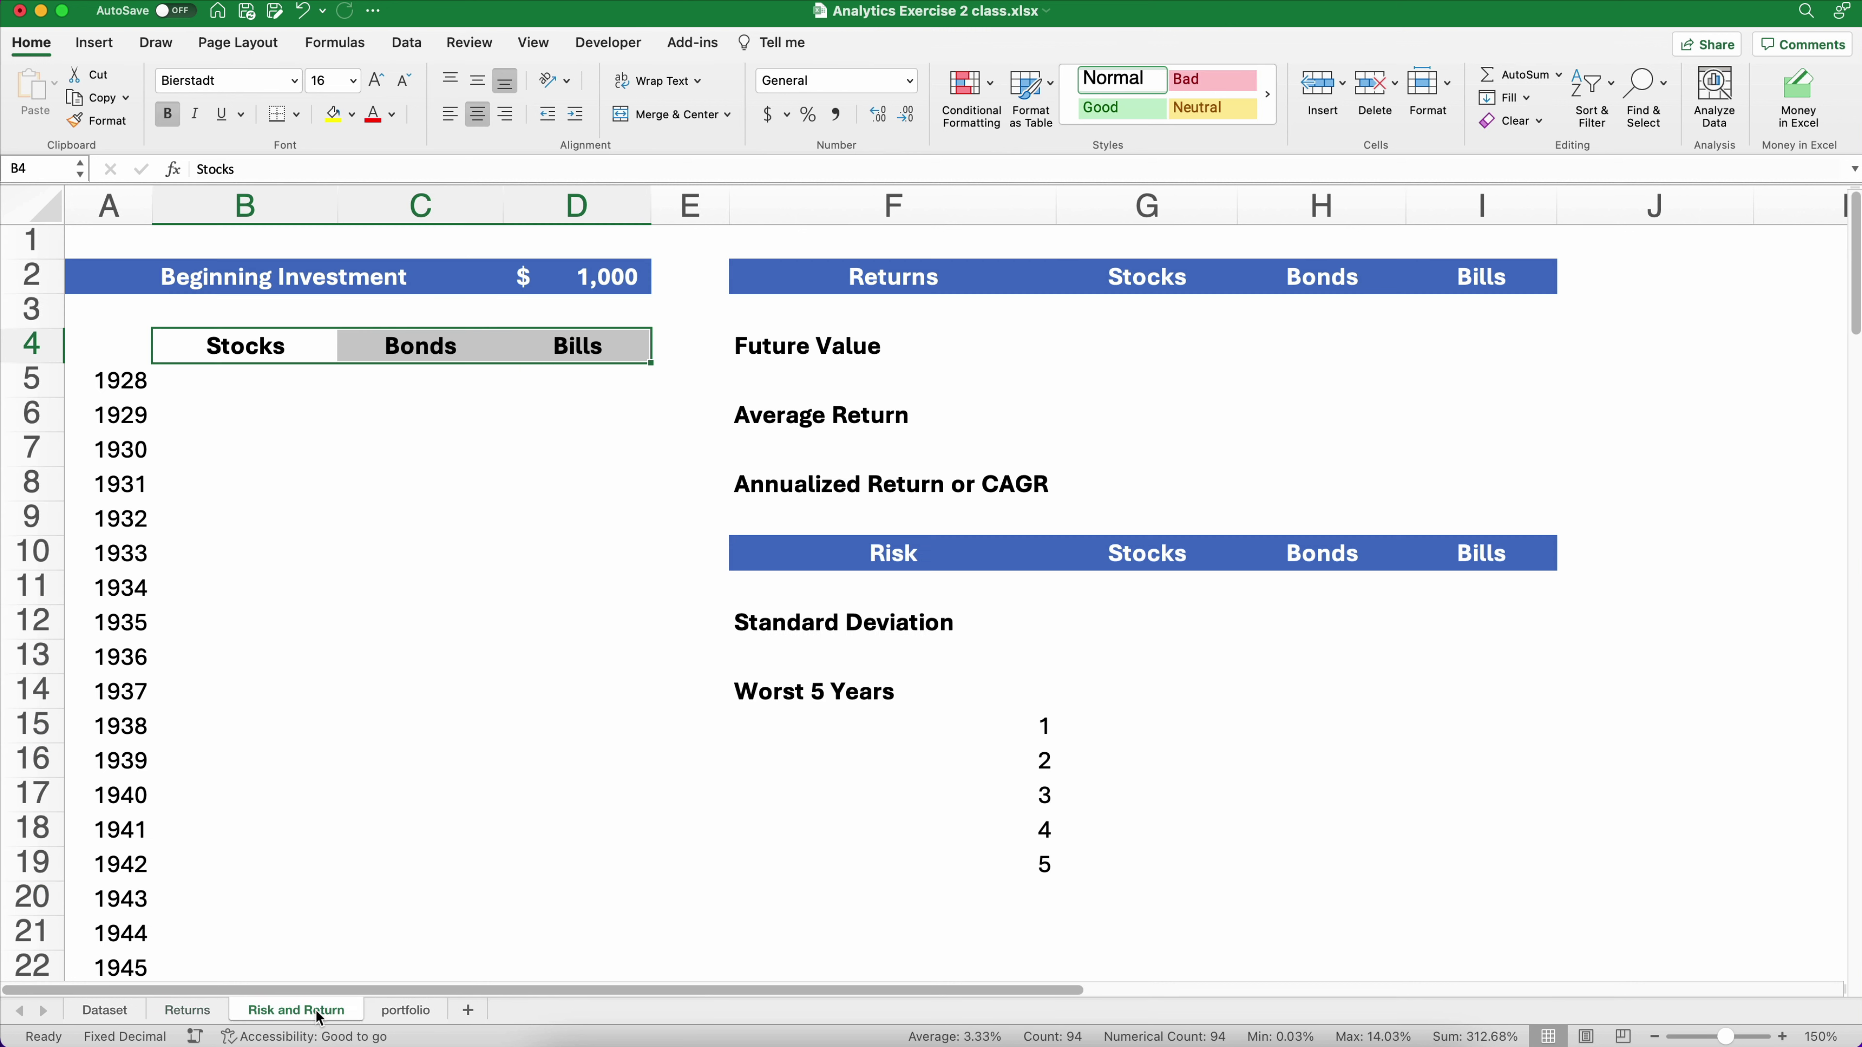
pyautogui.click(220, 476)
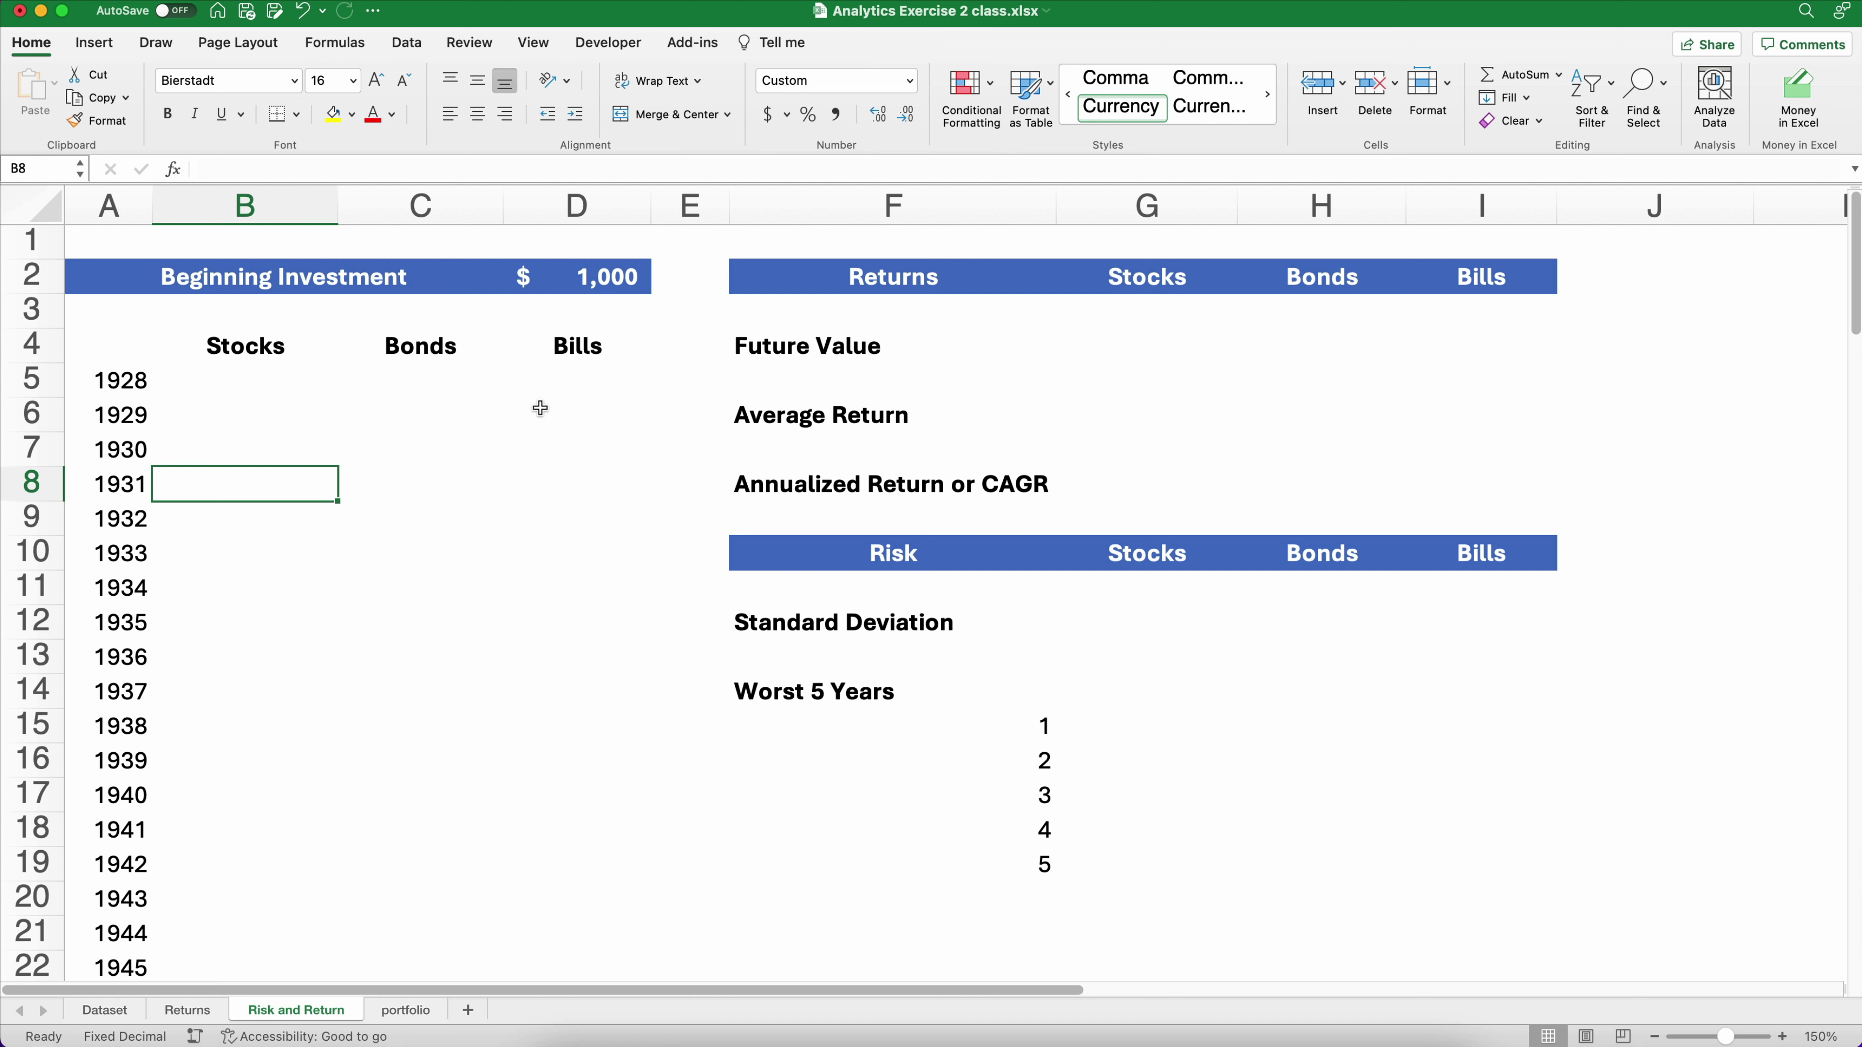
pyautogui.click(259, 385)
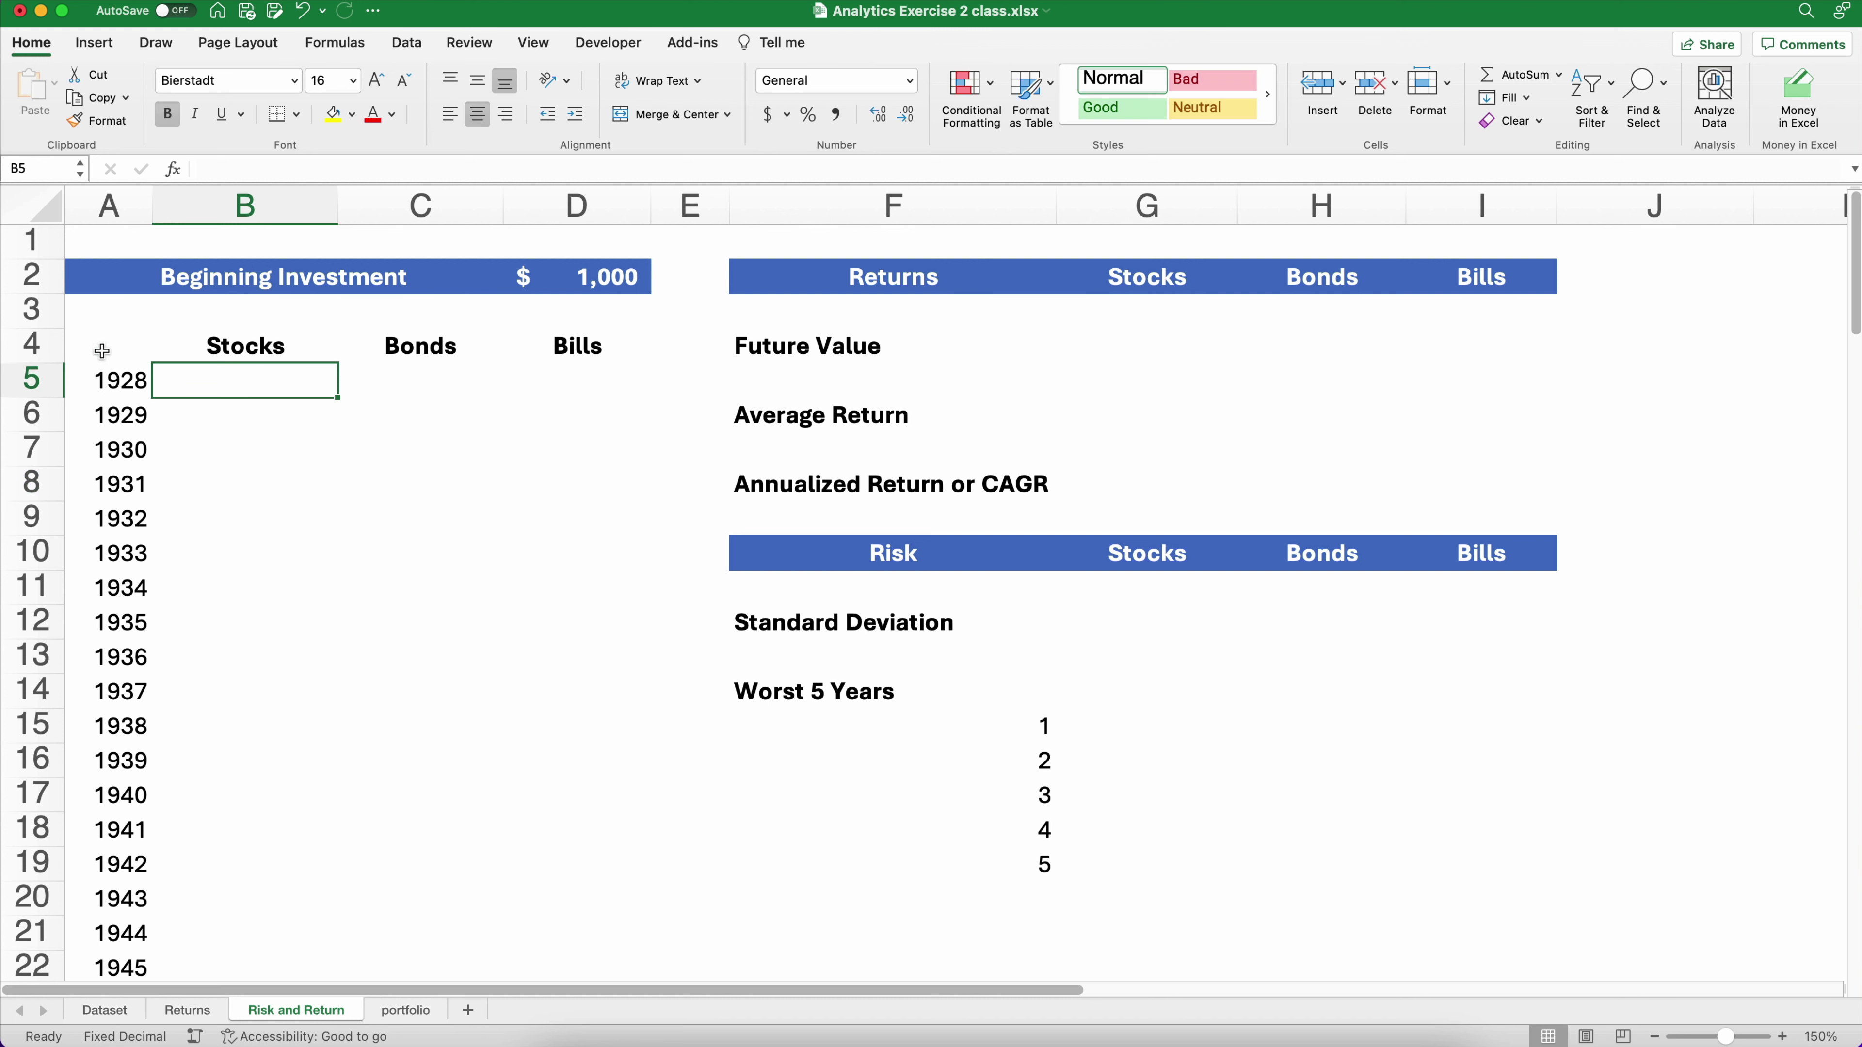
pyautogui.moveTo(108, 350); pyautogui.dragTo(556, 374)
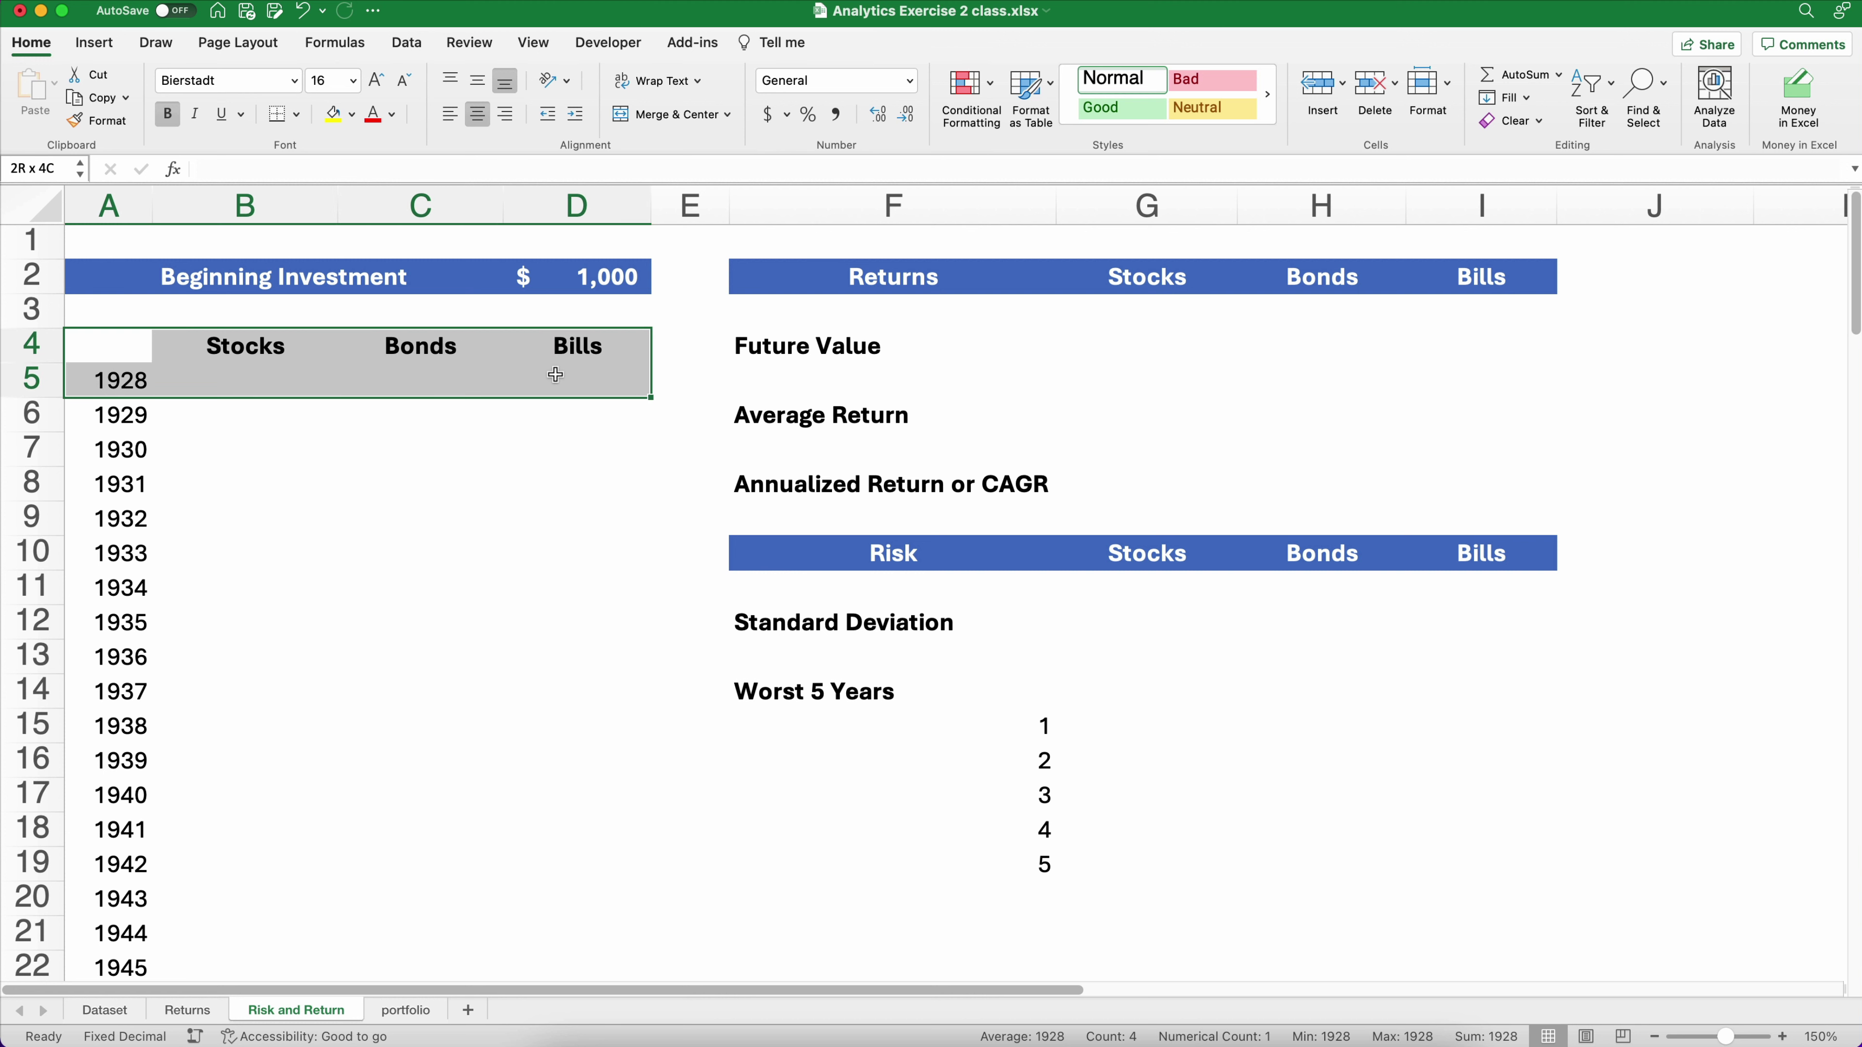
pyautogui.click(257, 323)
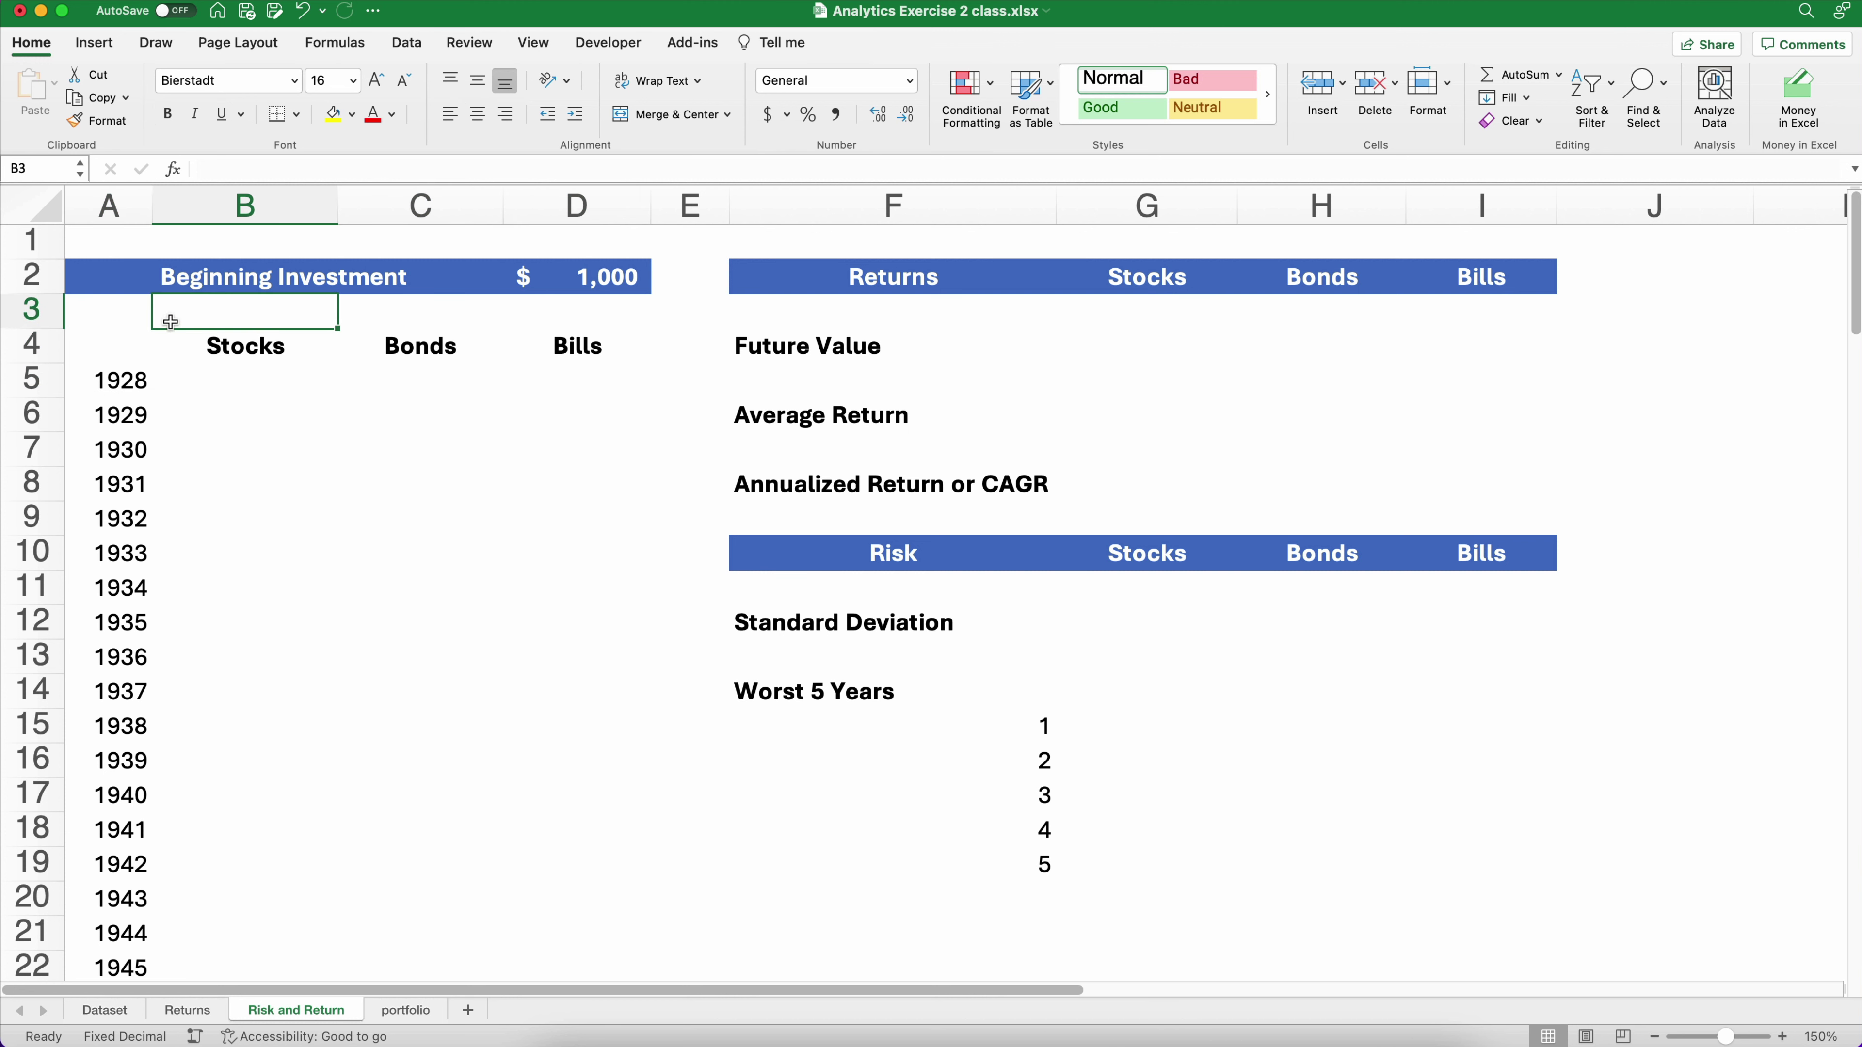
pyautogui.moveTo(103, 316); pyautogui.dragTo(523, 323)
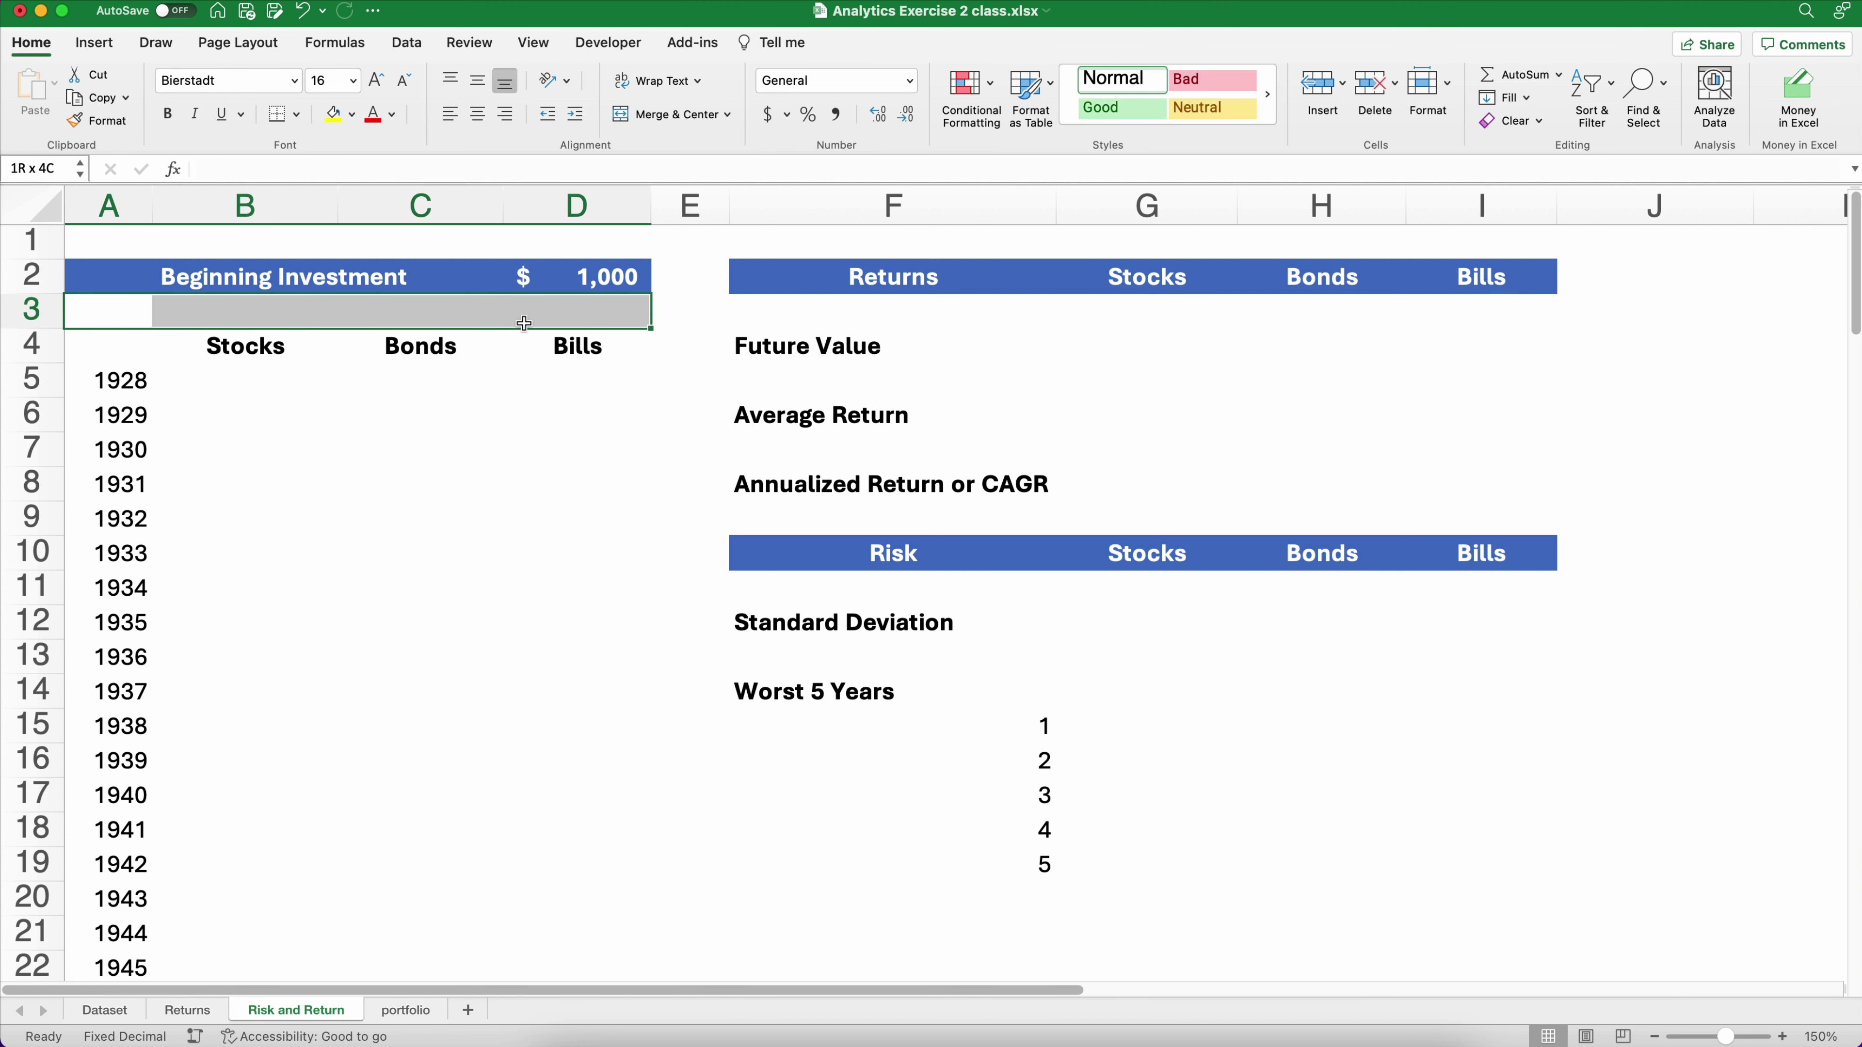
pyautogui.moveTo(126, 355); pyautogui.dragTo(558, 346)
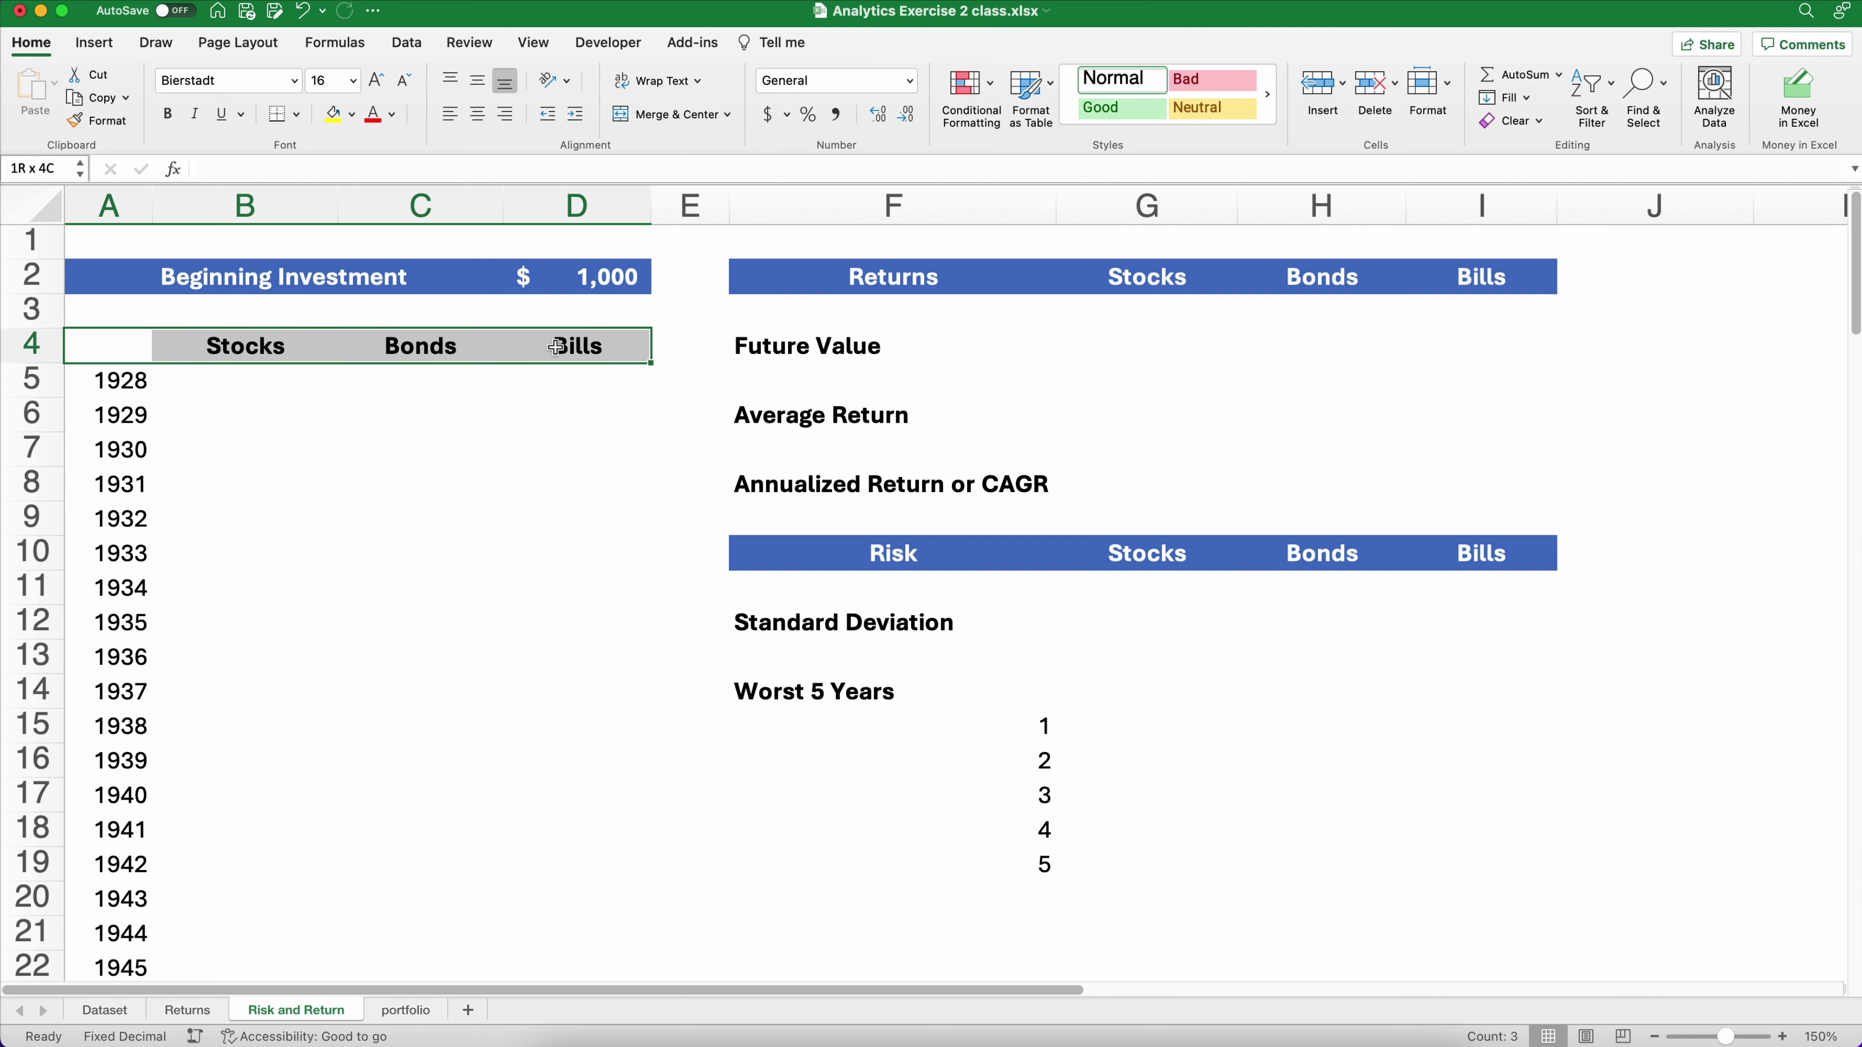
pyautogui.rightClick(557, 347)
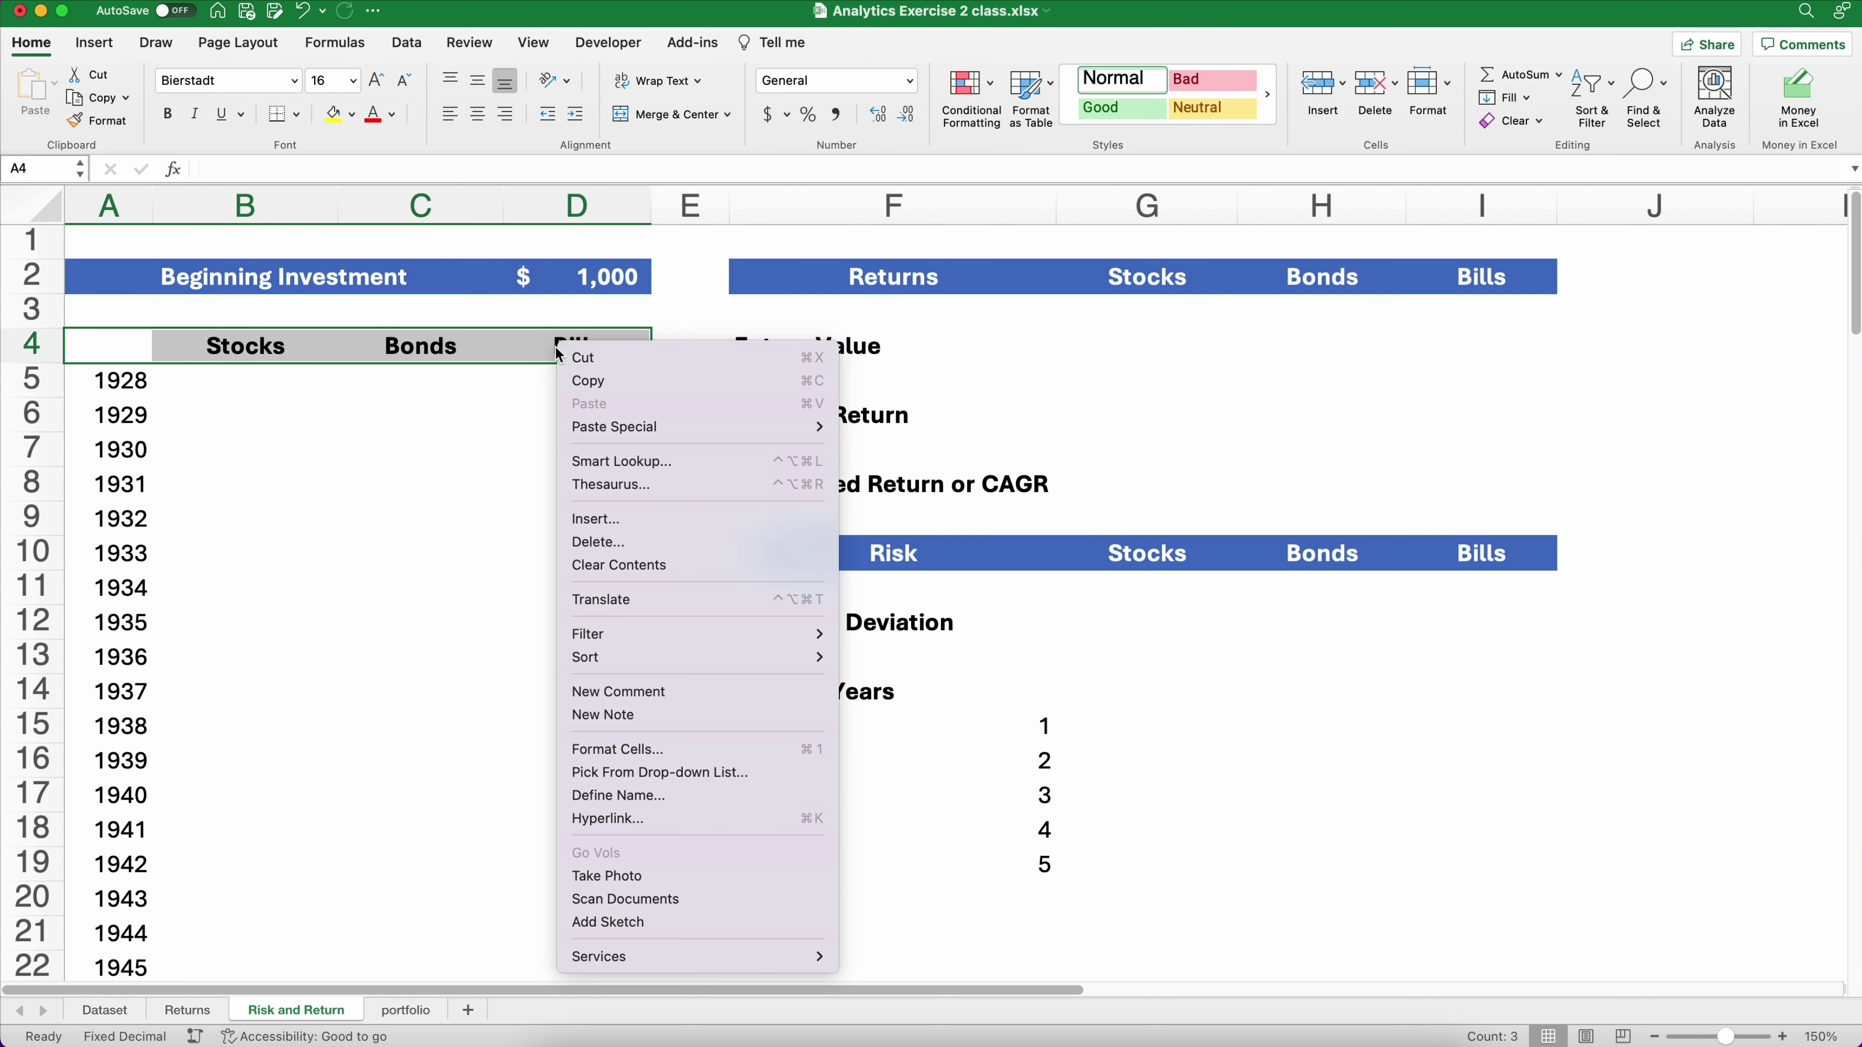
pyautogui.click(607, 521)
pyautogui.click(650, 583)
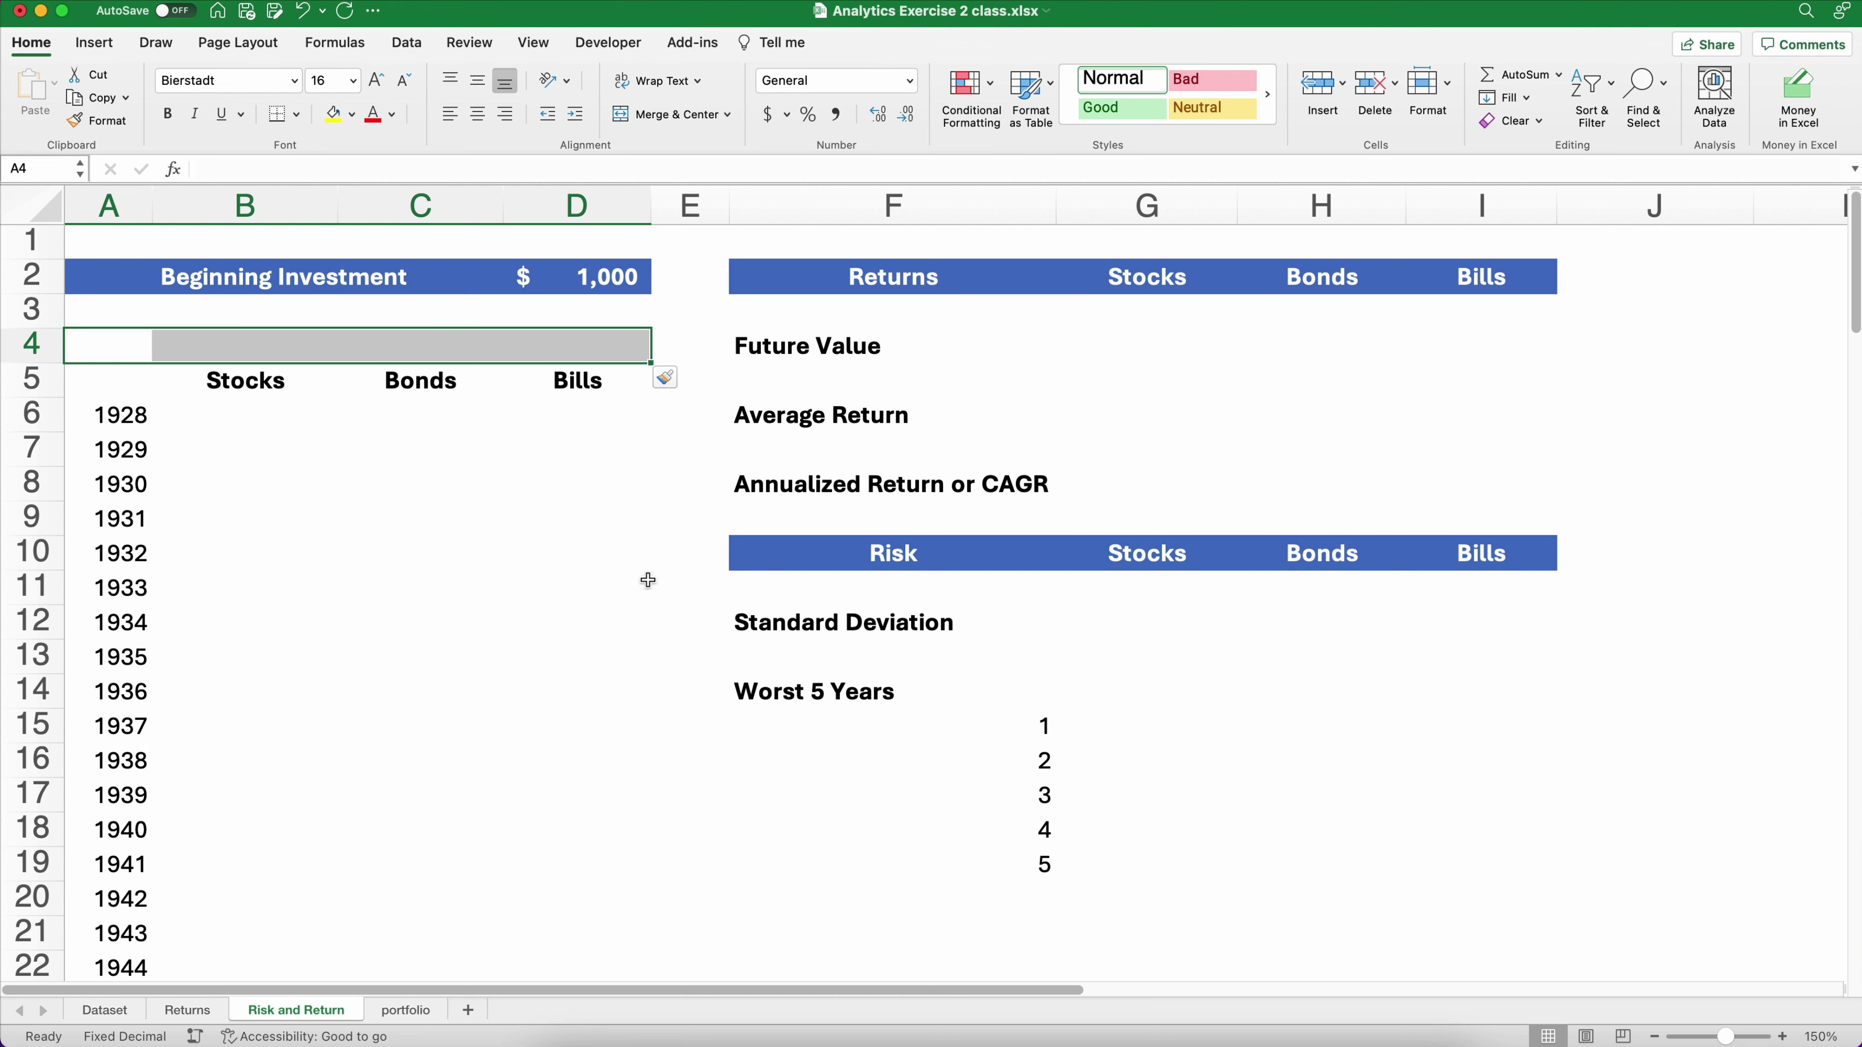
# Link B4 to the beginning investment with =$D$2 and copy the formula across to the bonds and bills columns
pyautogui.click(237, 344)
pyautogui.write('=')
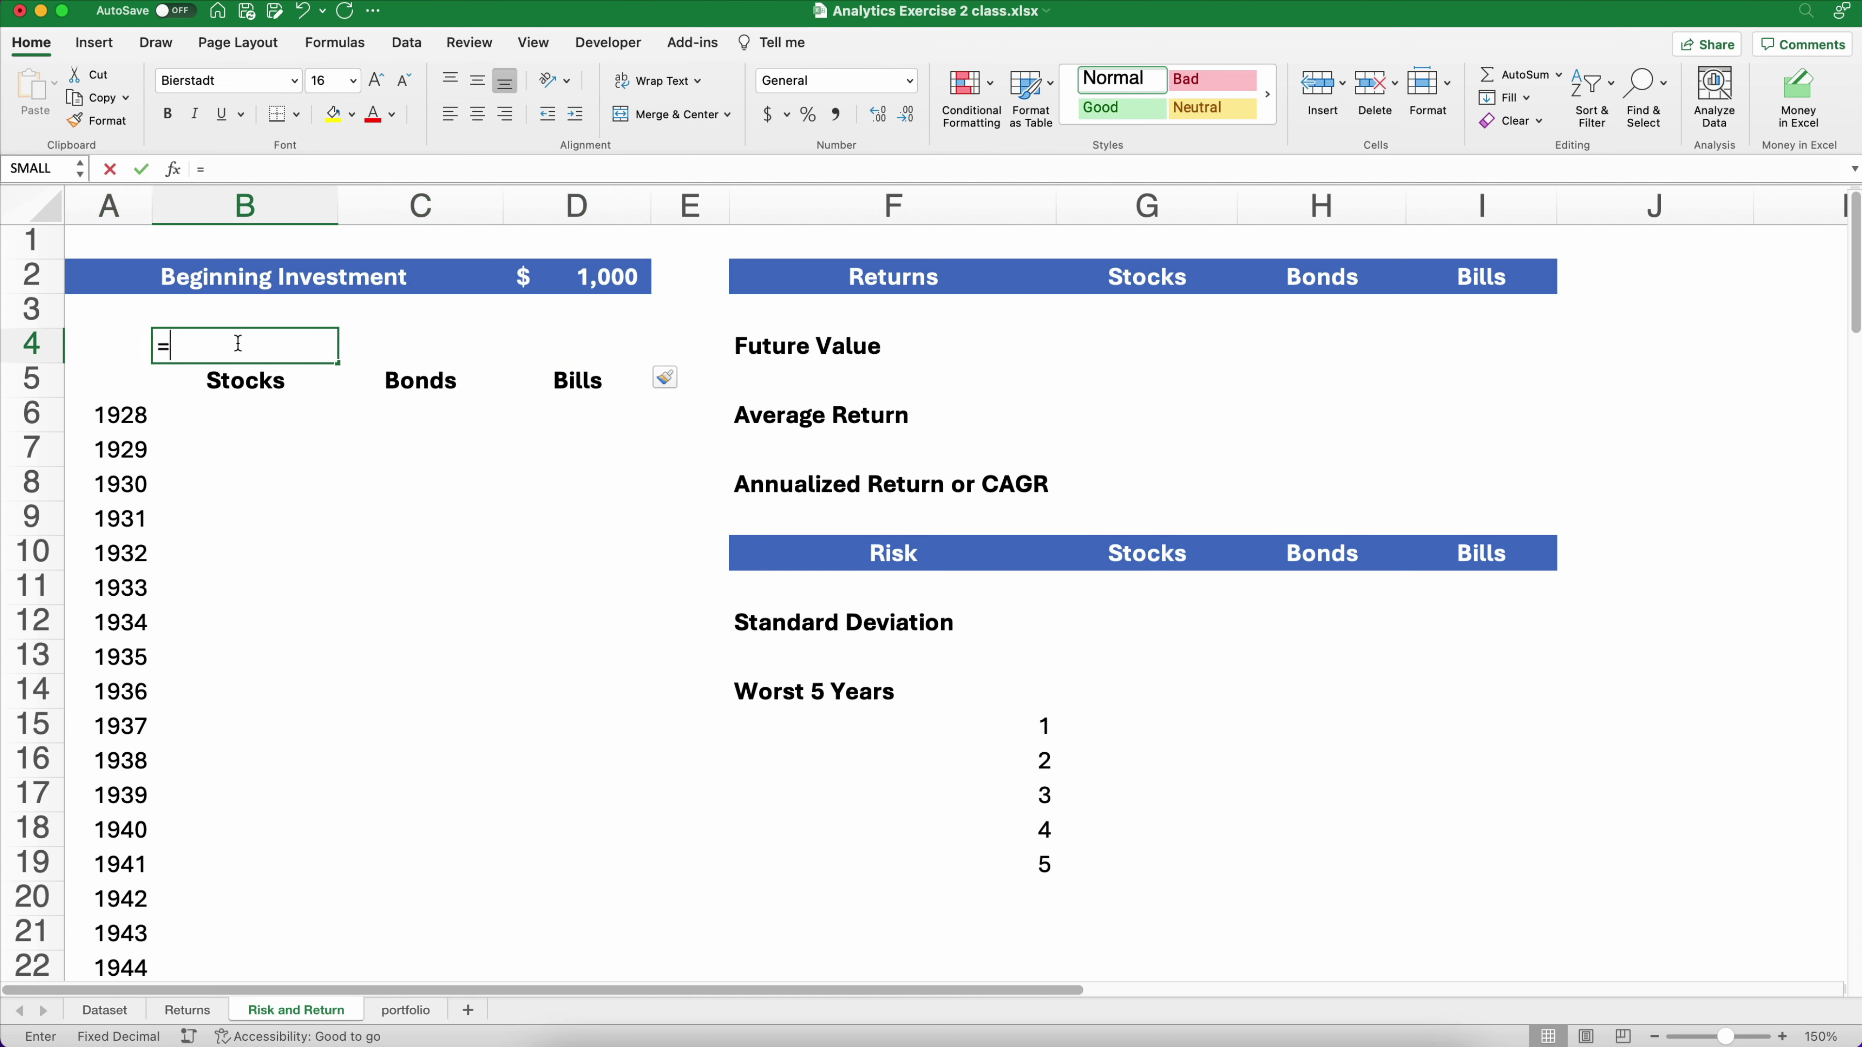
pyautogui.click(639, 286)
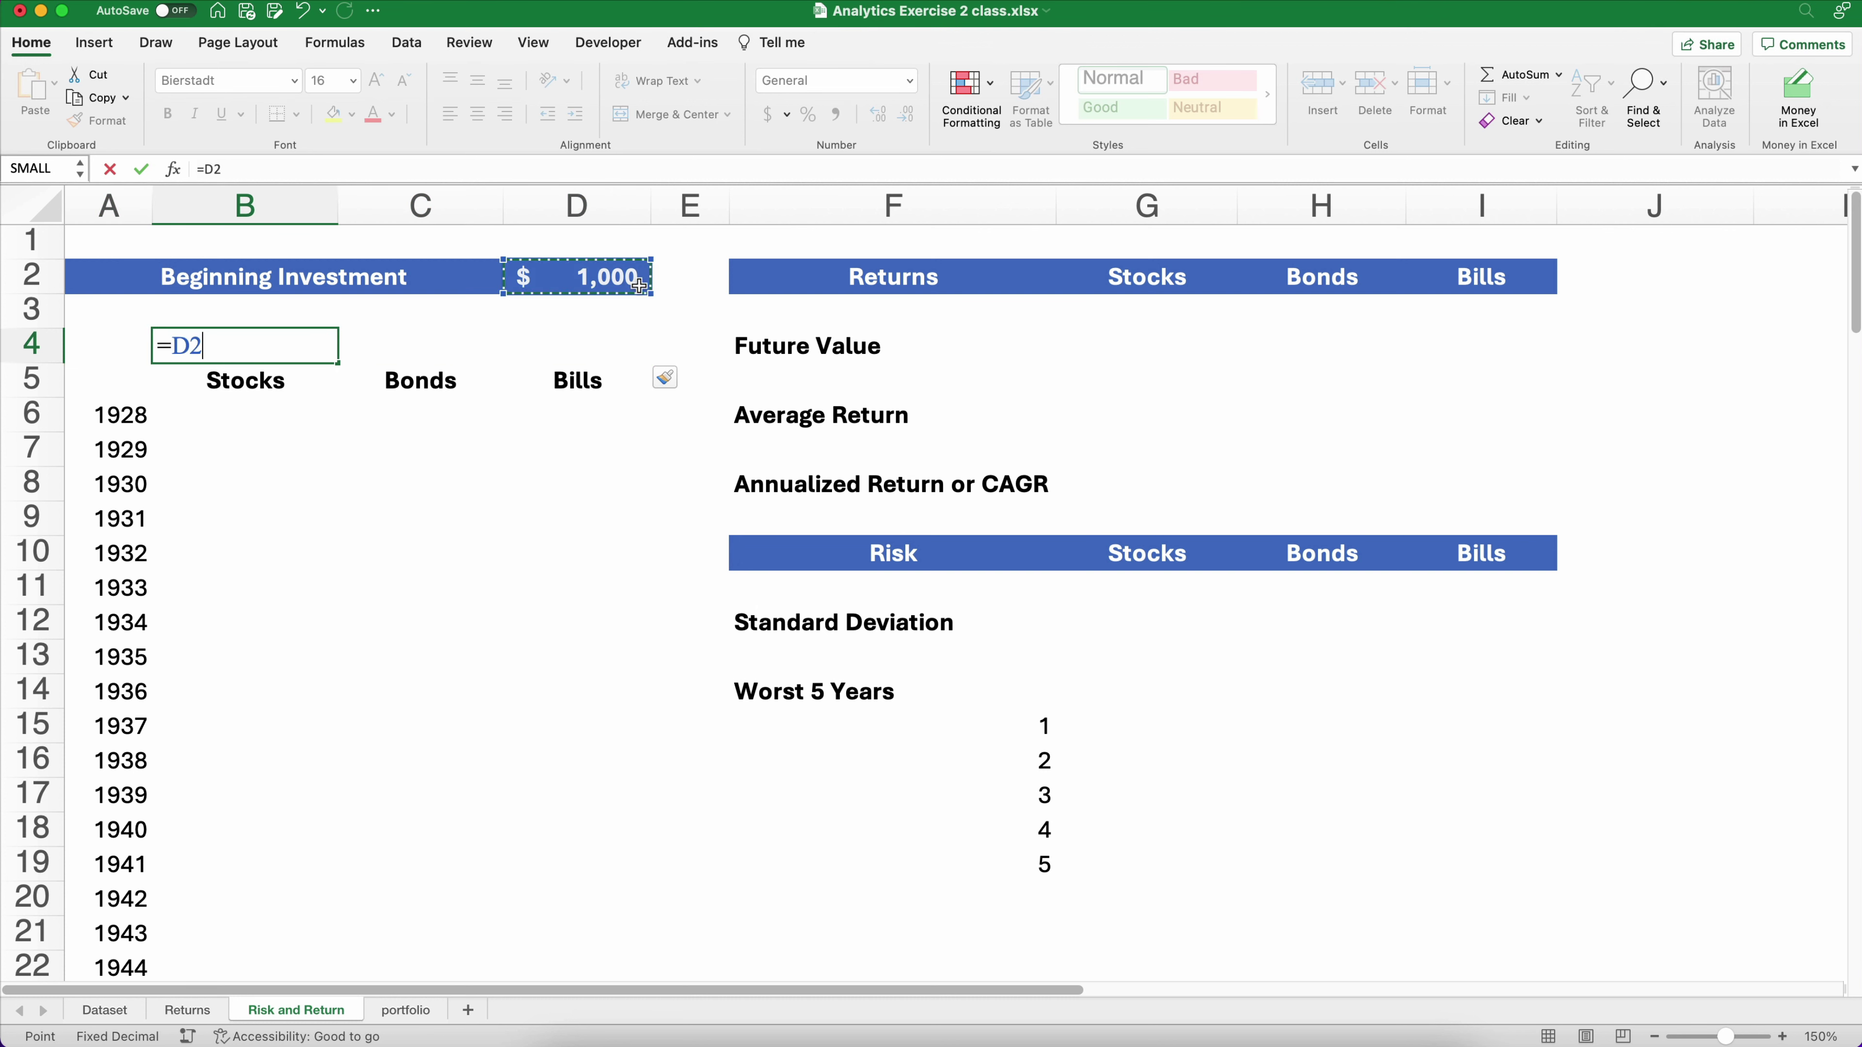
pyautogui.press('F4')
pyautogui.press('Return')
pyautogui.click(311, 348)
pyautogui.moveTo(338, 362); pyautogui.dragTo(581, 368)
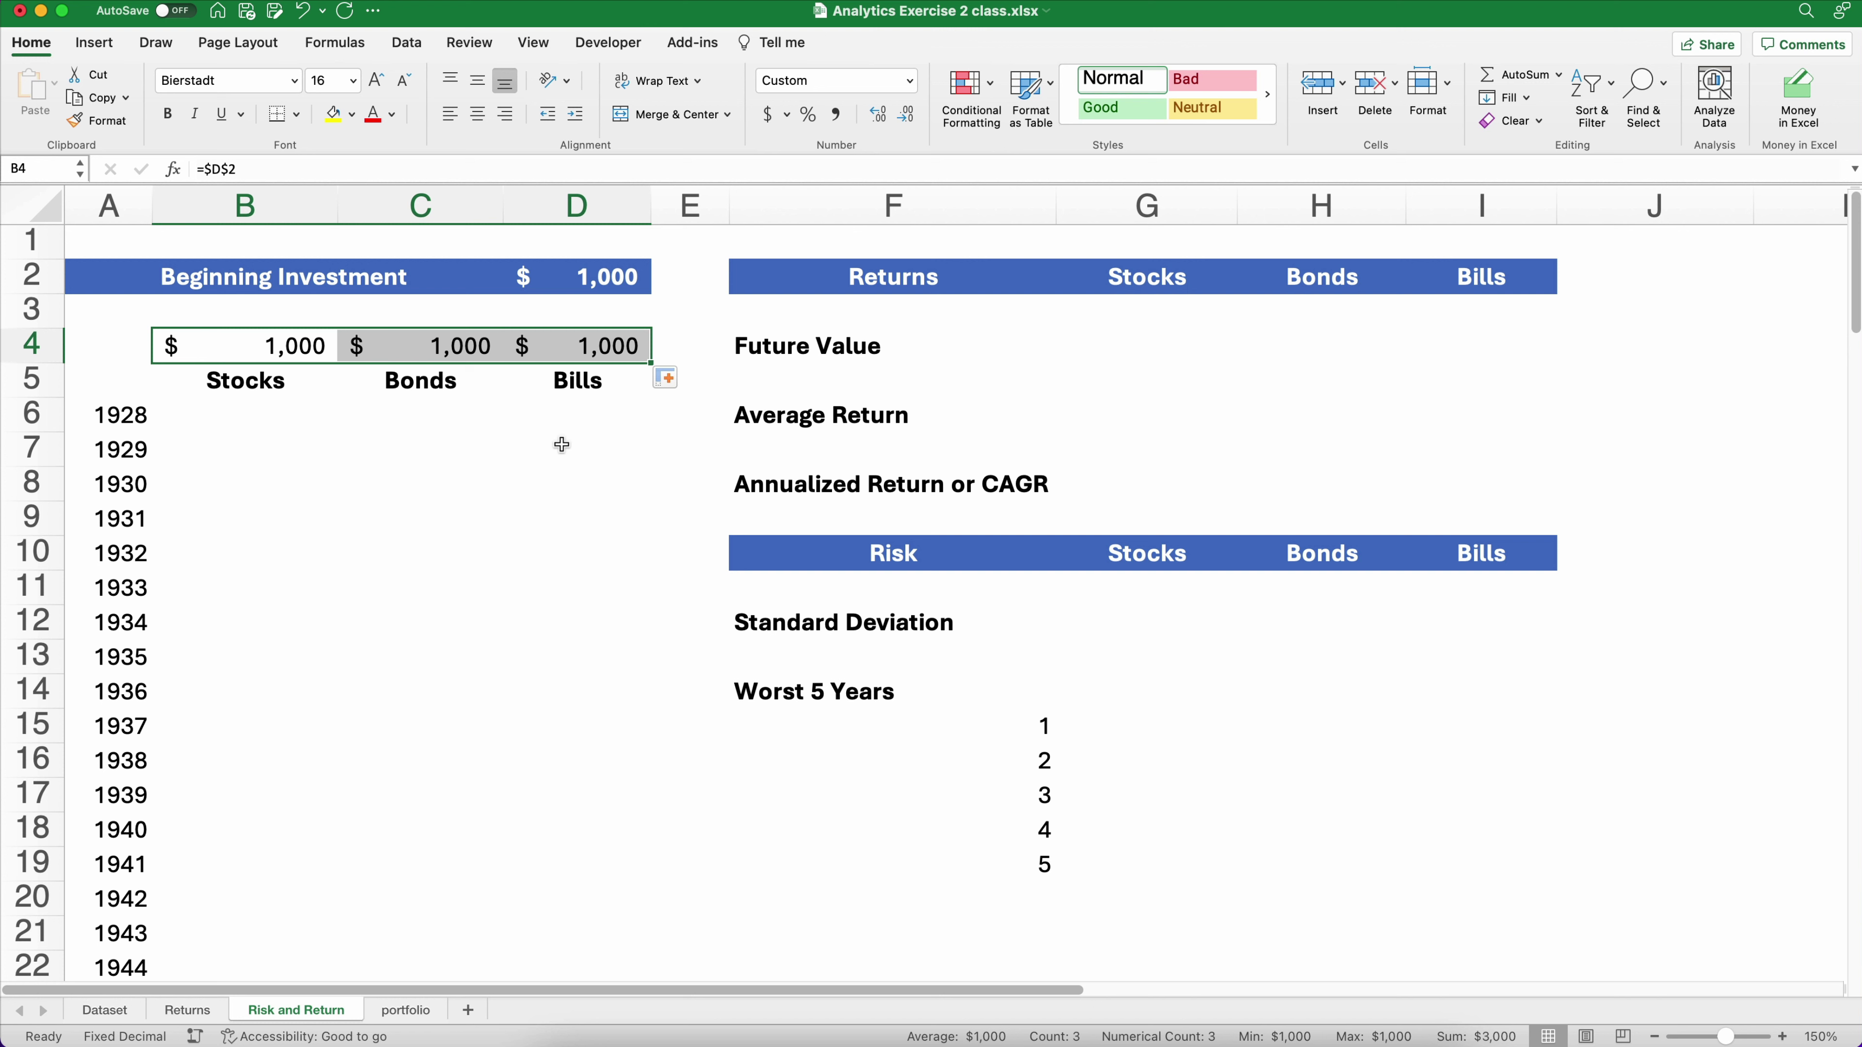
pyautogui.click(314, 348)
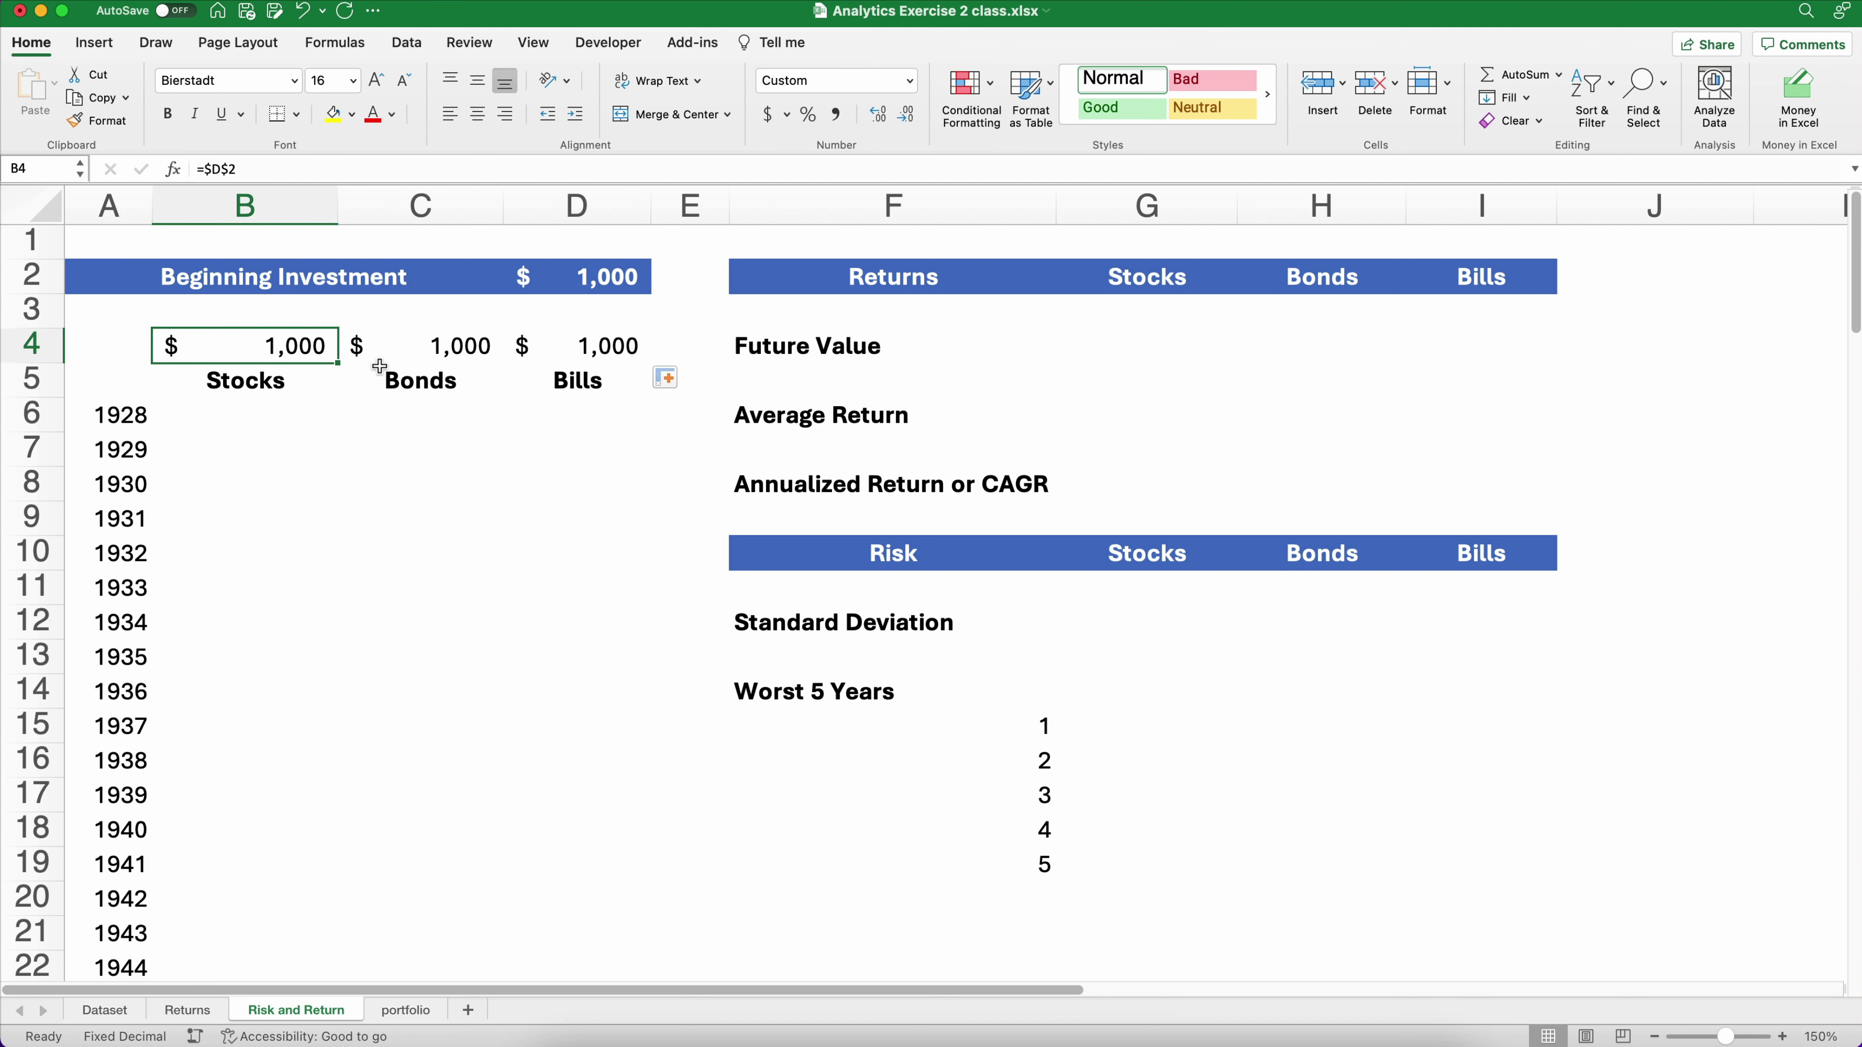
# In B6, compute the 1928 stock value with =B4*(1+Returns!B3), using the 1928 stock return from the Returns sheet
pyautogui.click(260, 413)
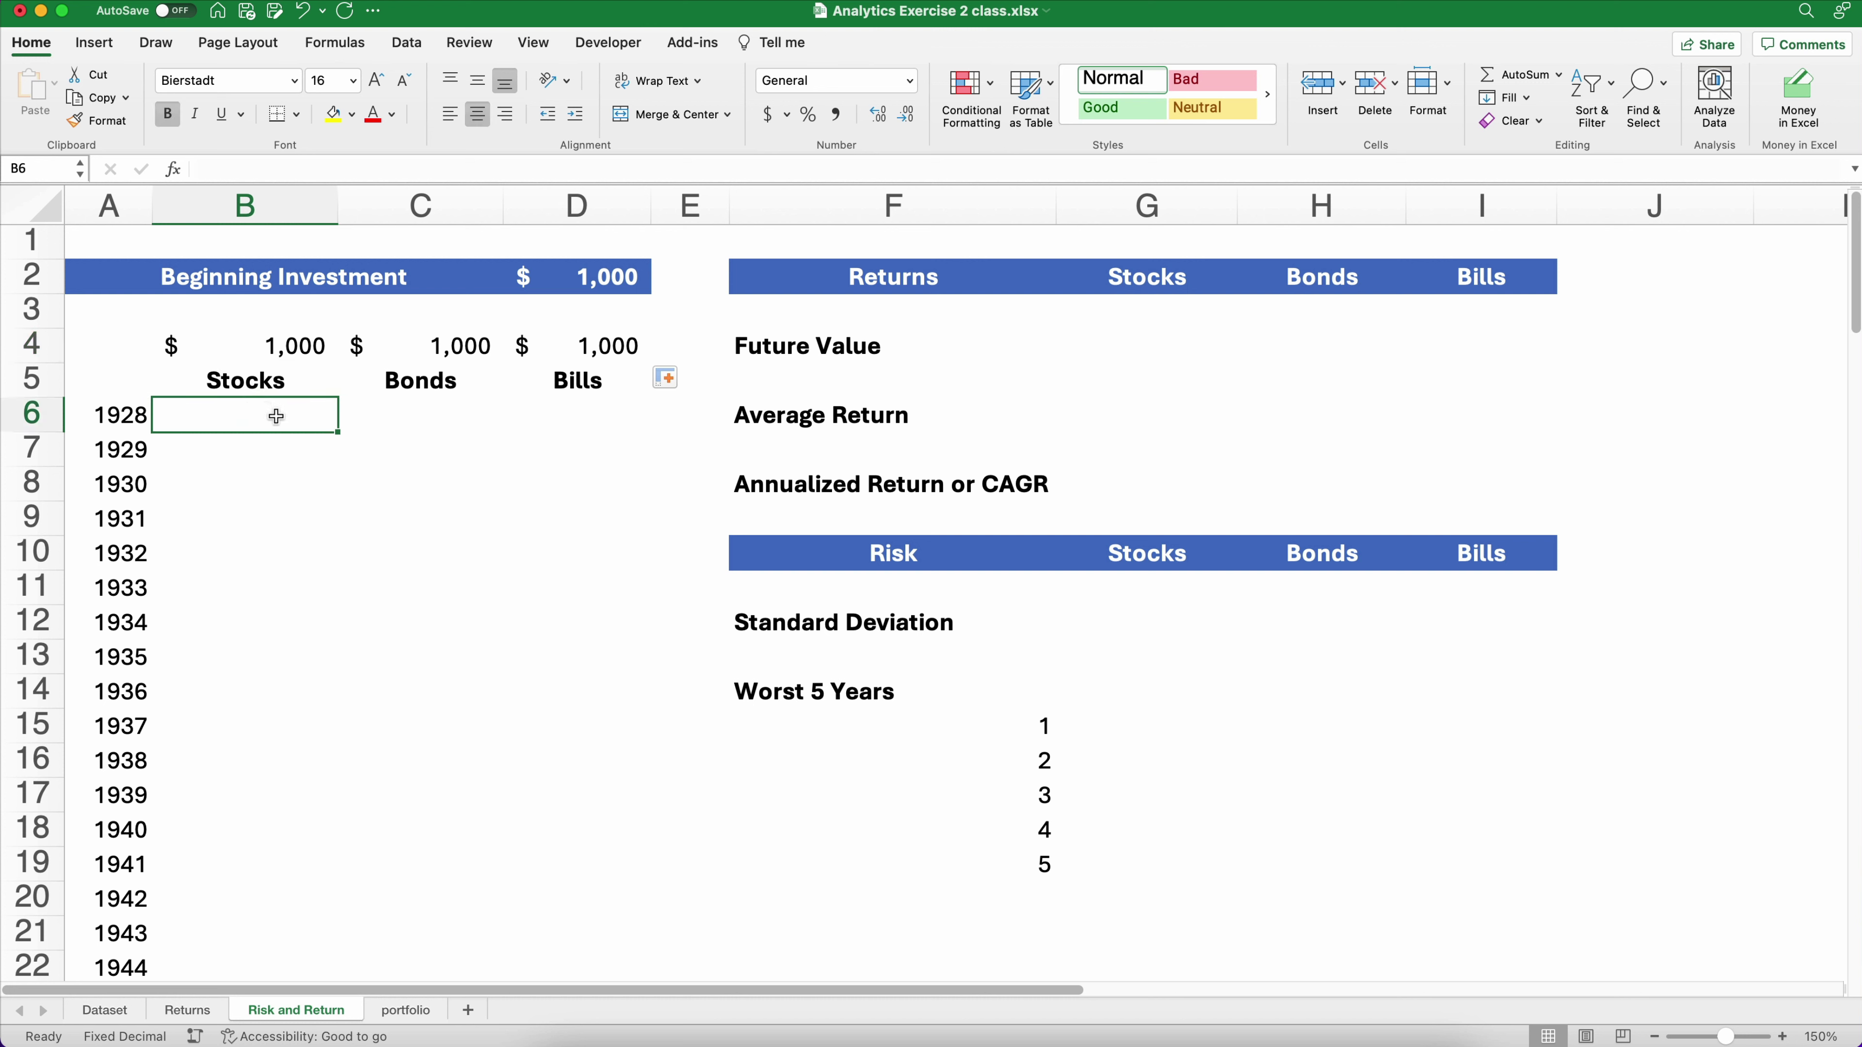
pyautogui.write('=')
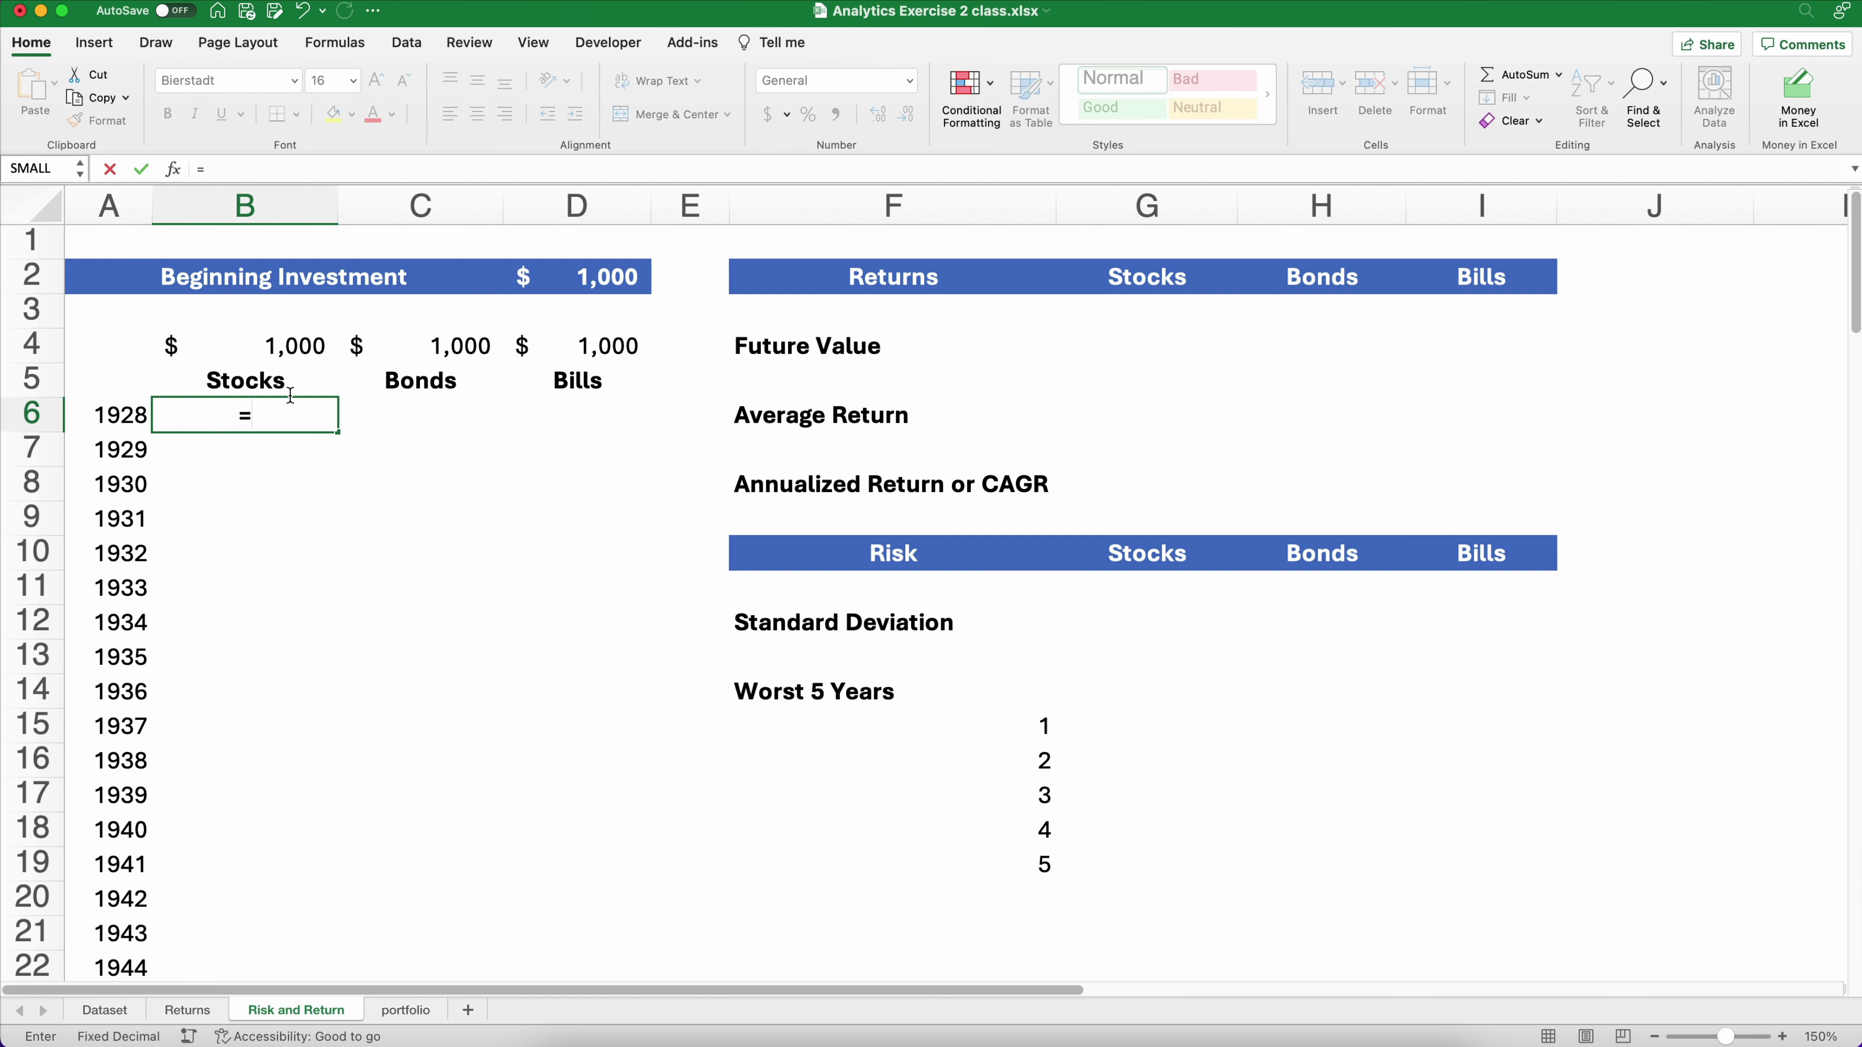
pyautogui.click(301, 350)
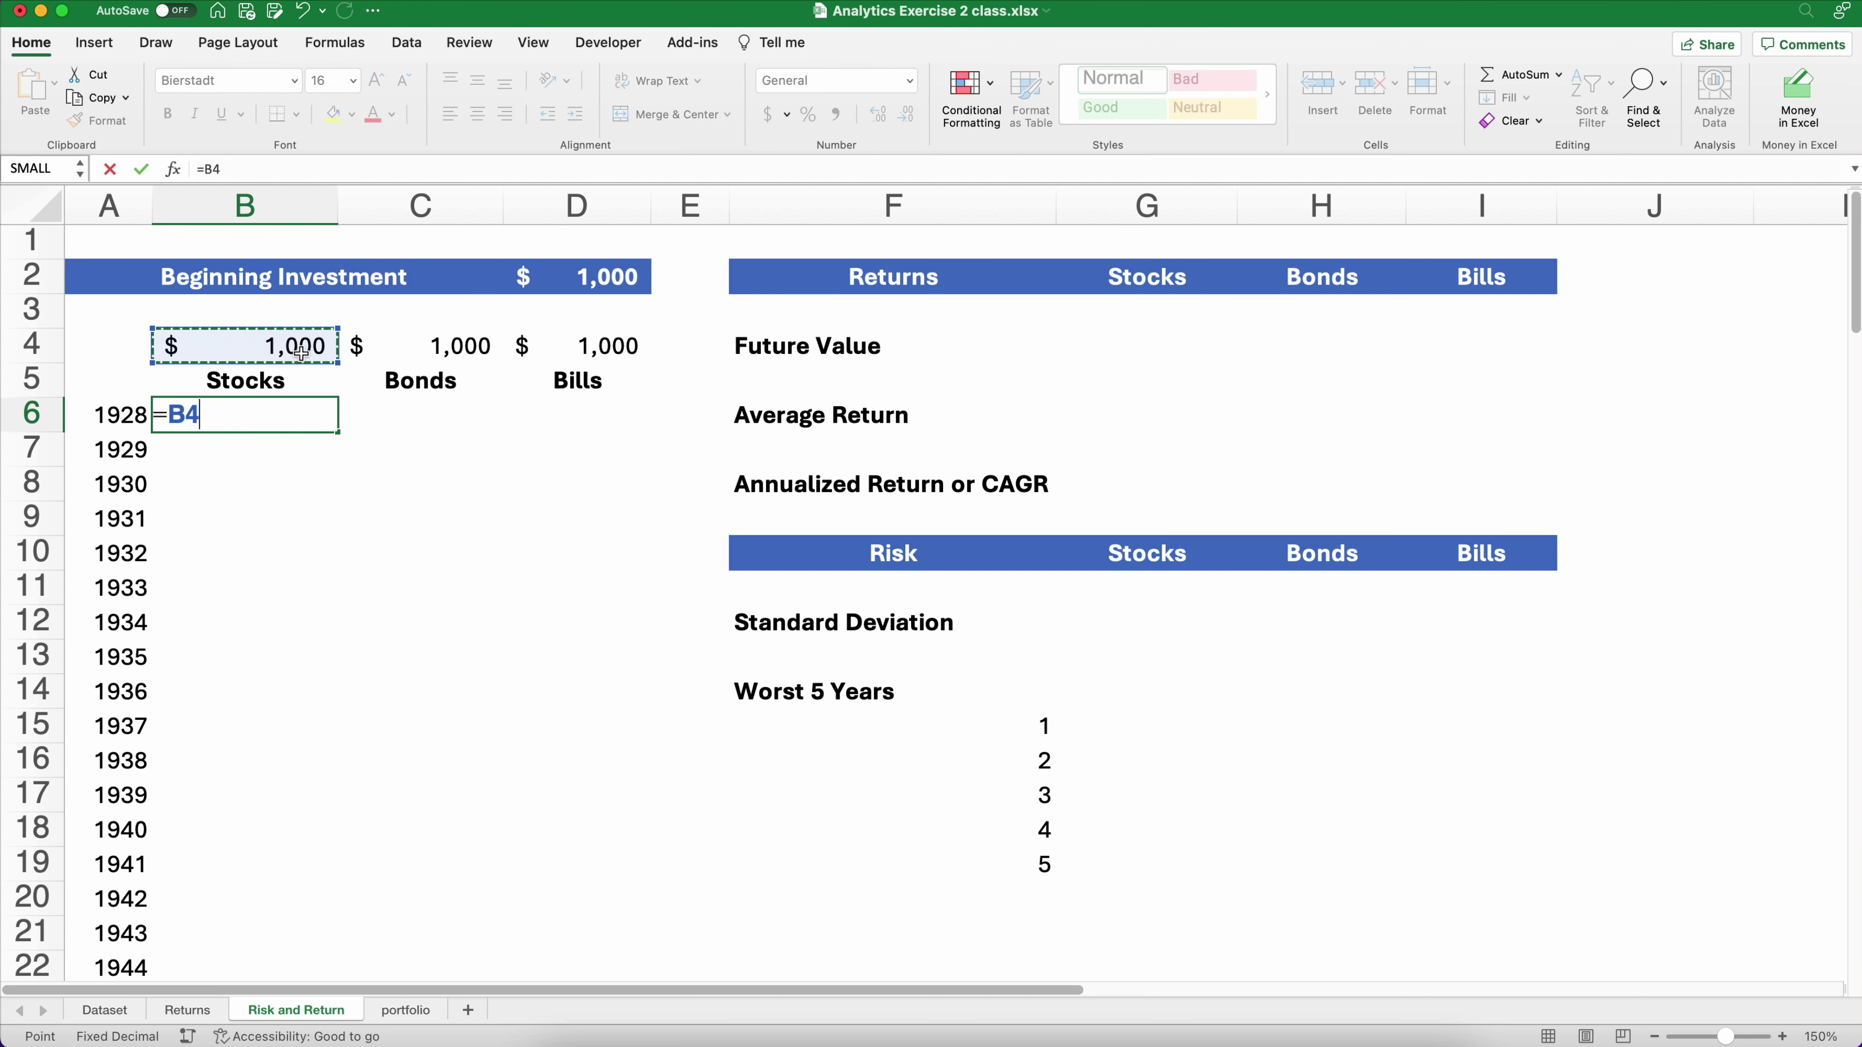
pyautogui.write('*(')
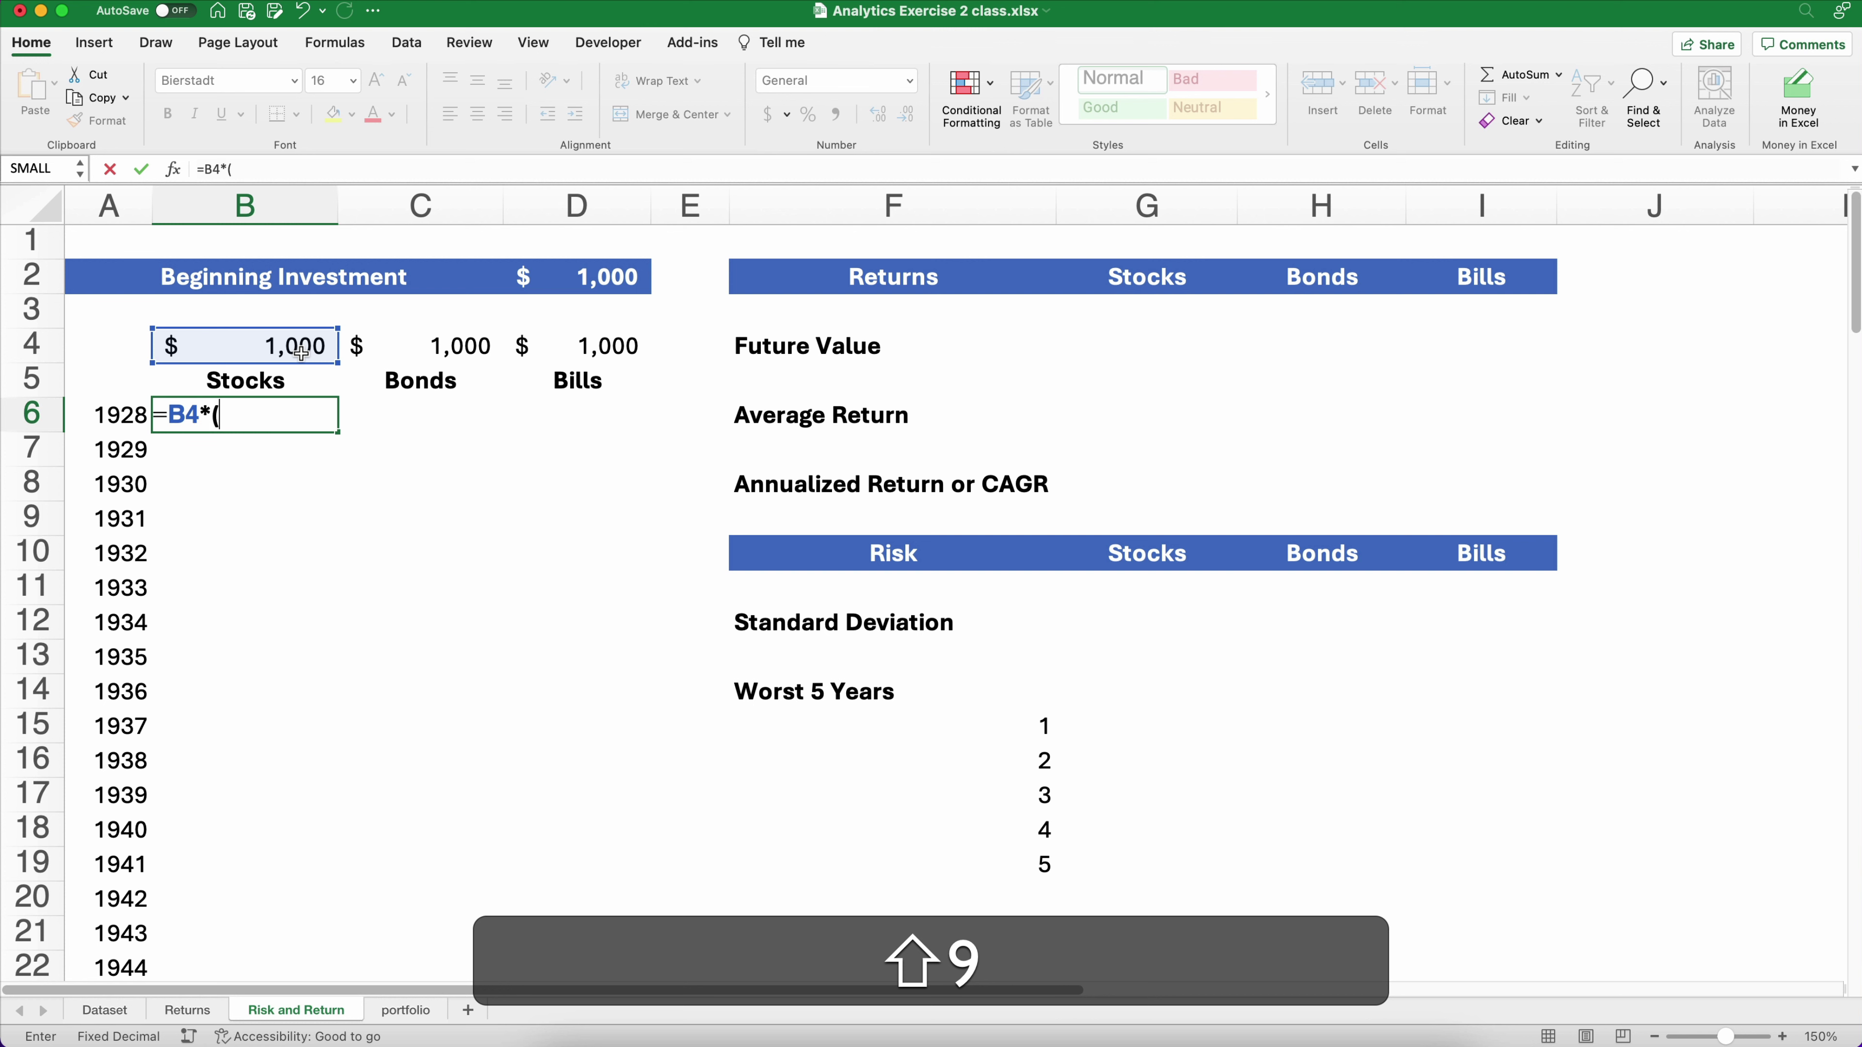
pyautogui.write('1')
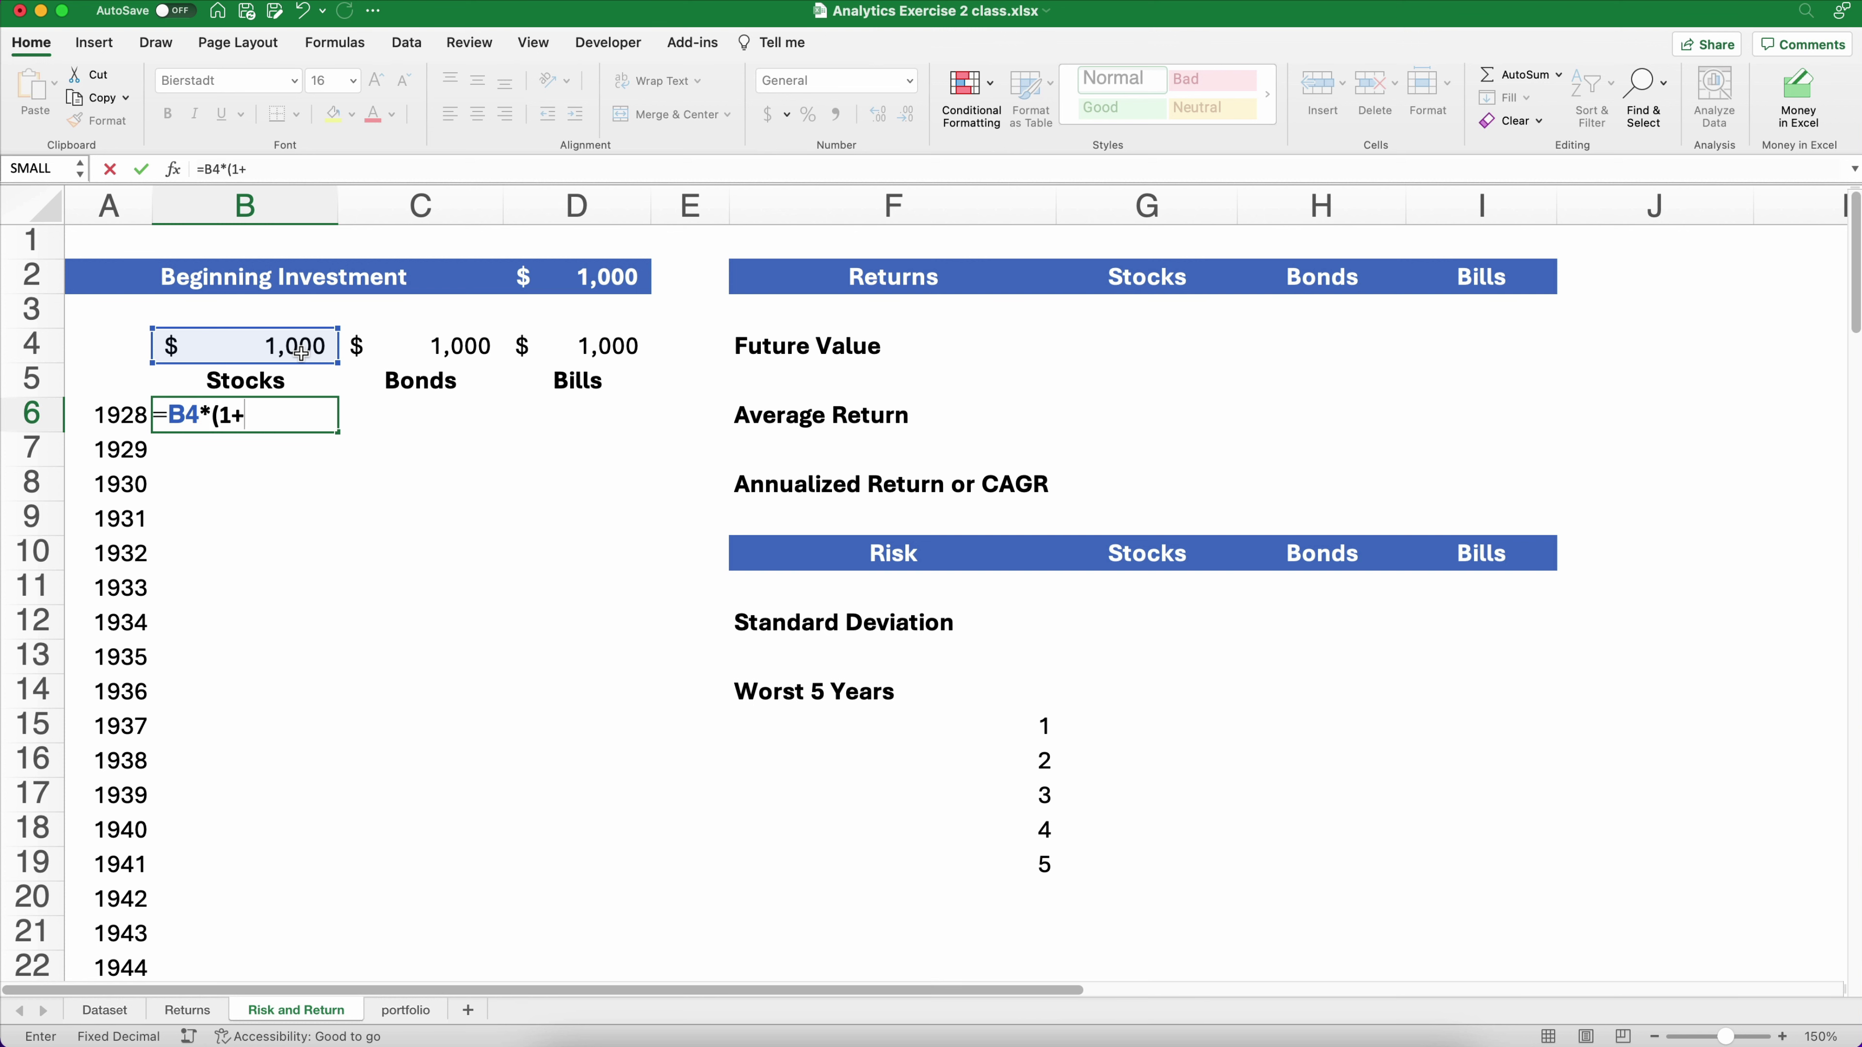
pyautogui.write('+')
pyautogui.click(187, 1010)
pyautogui.scroll(20, 278, 458)
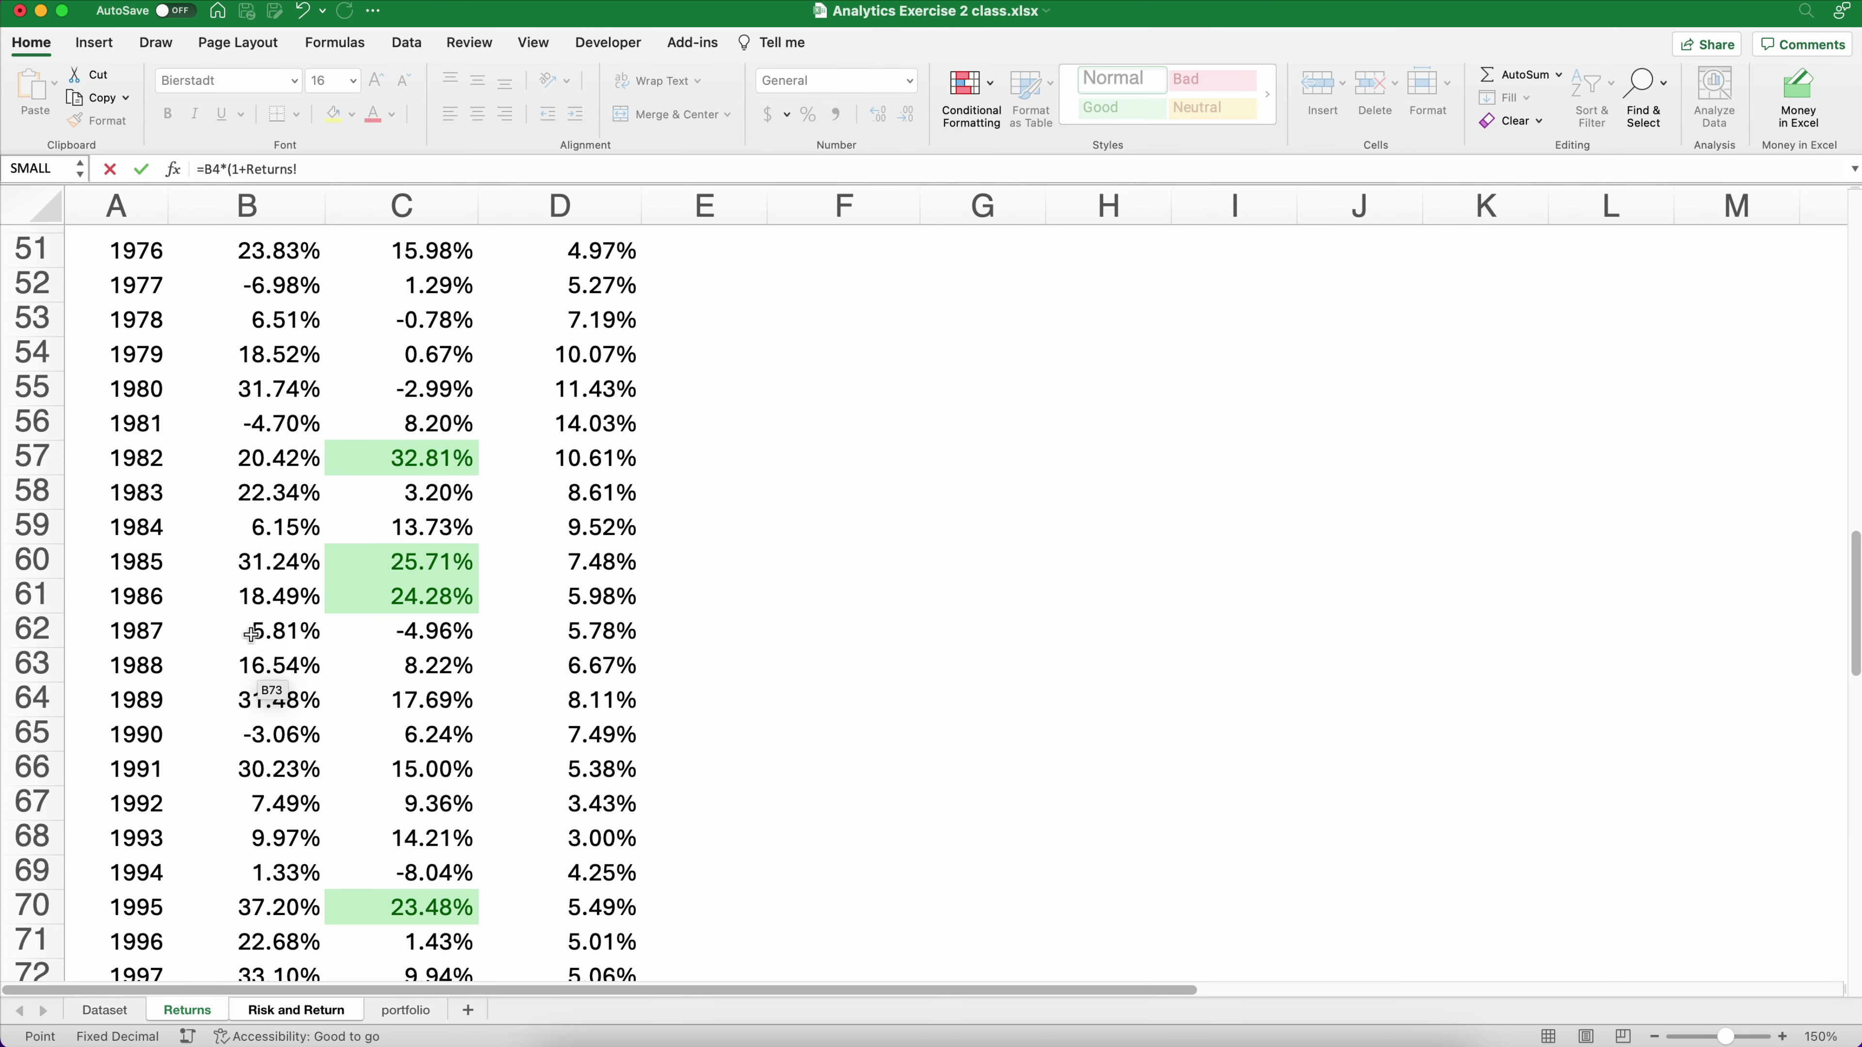
pyautogui.scroll(3, 236, 602)
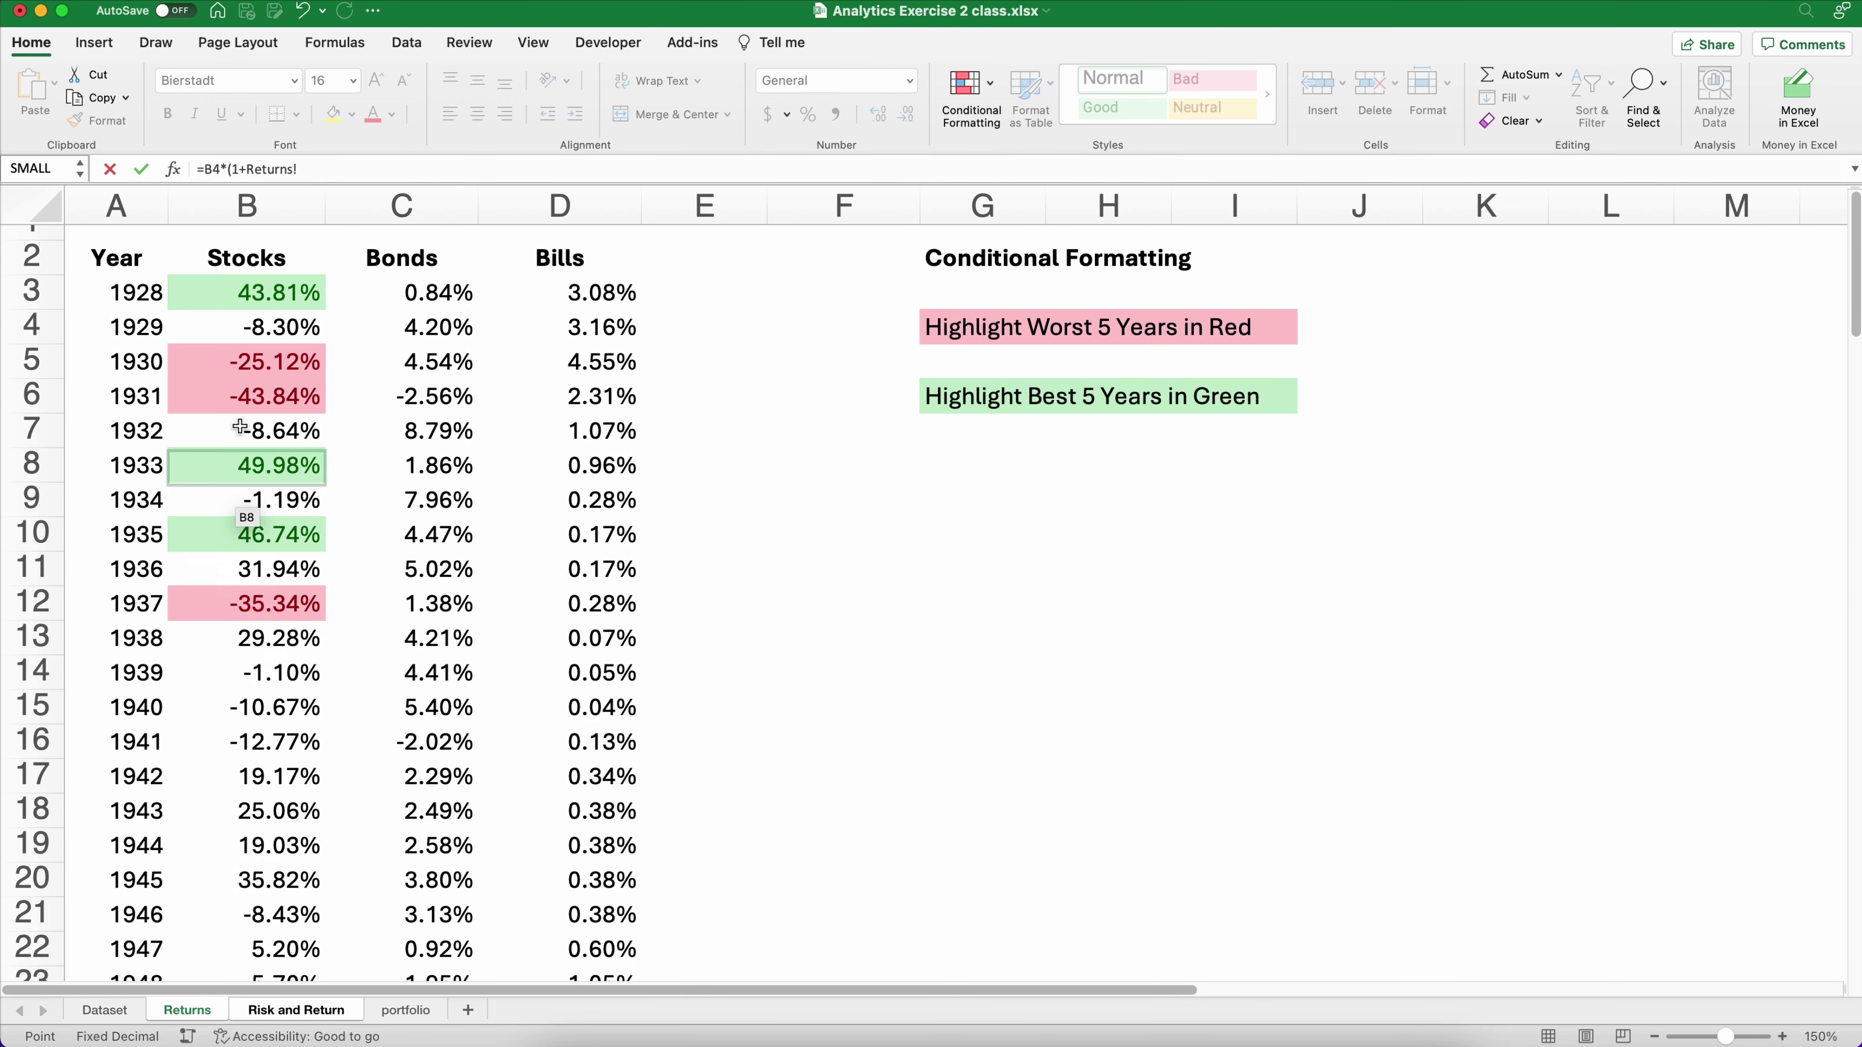
pyautogui.click(227, 292)
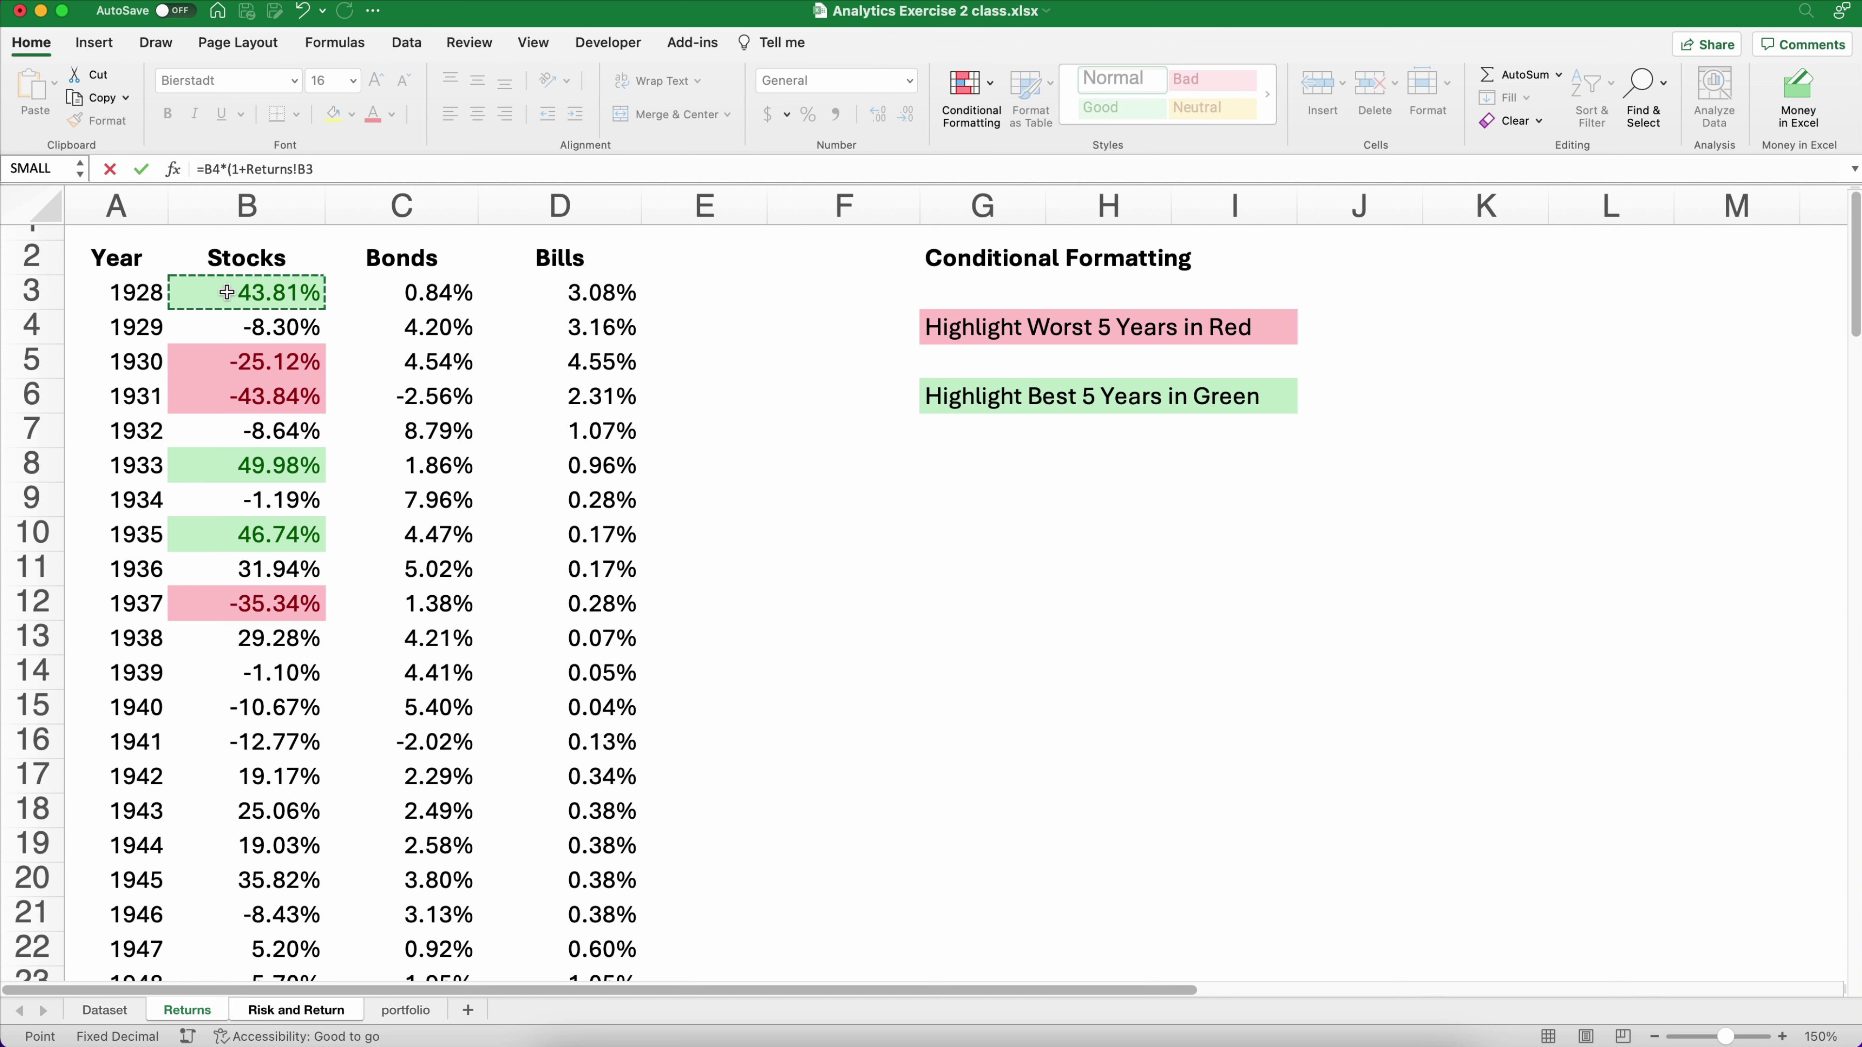
pyautogui.write(')')
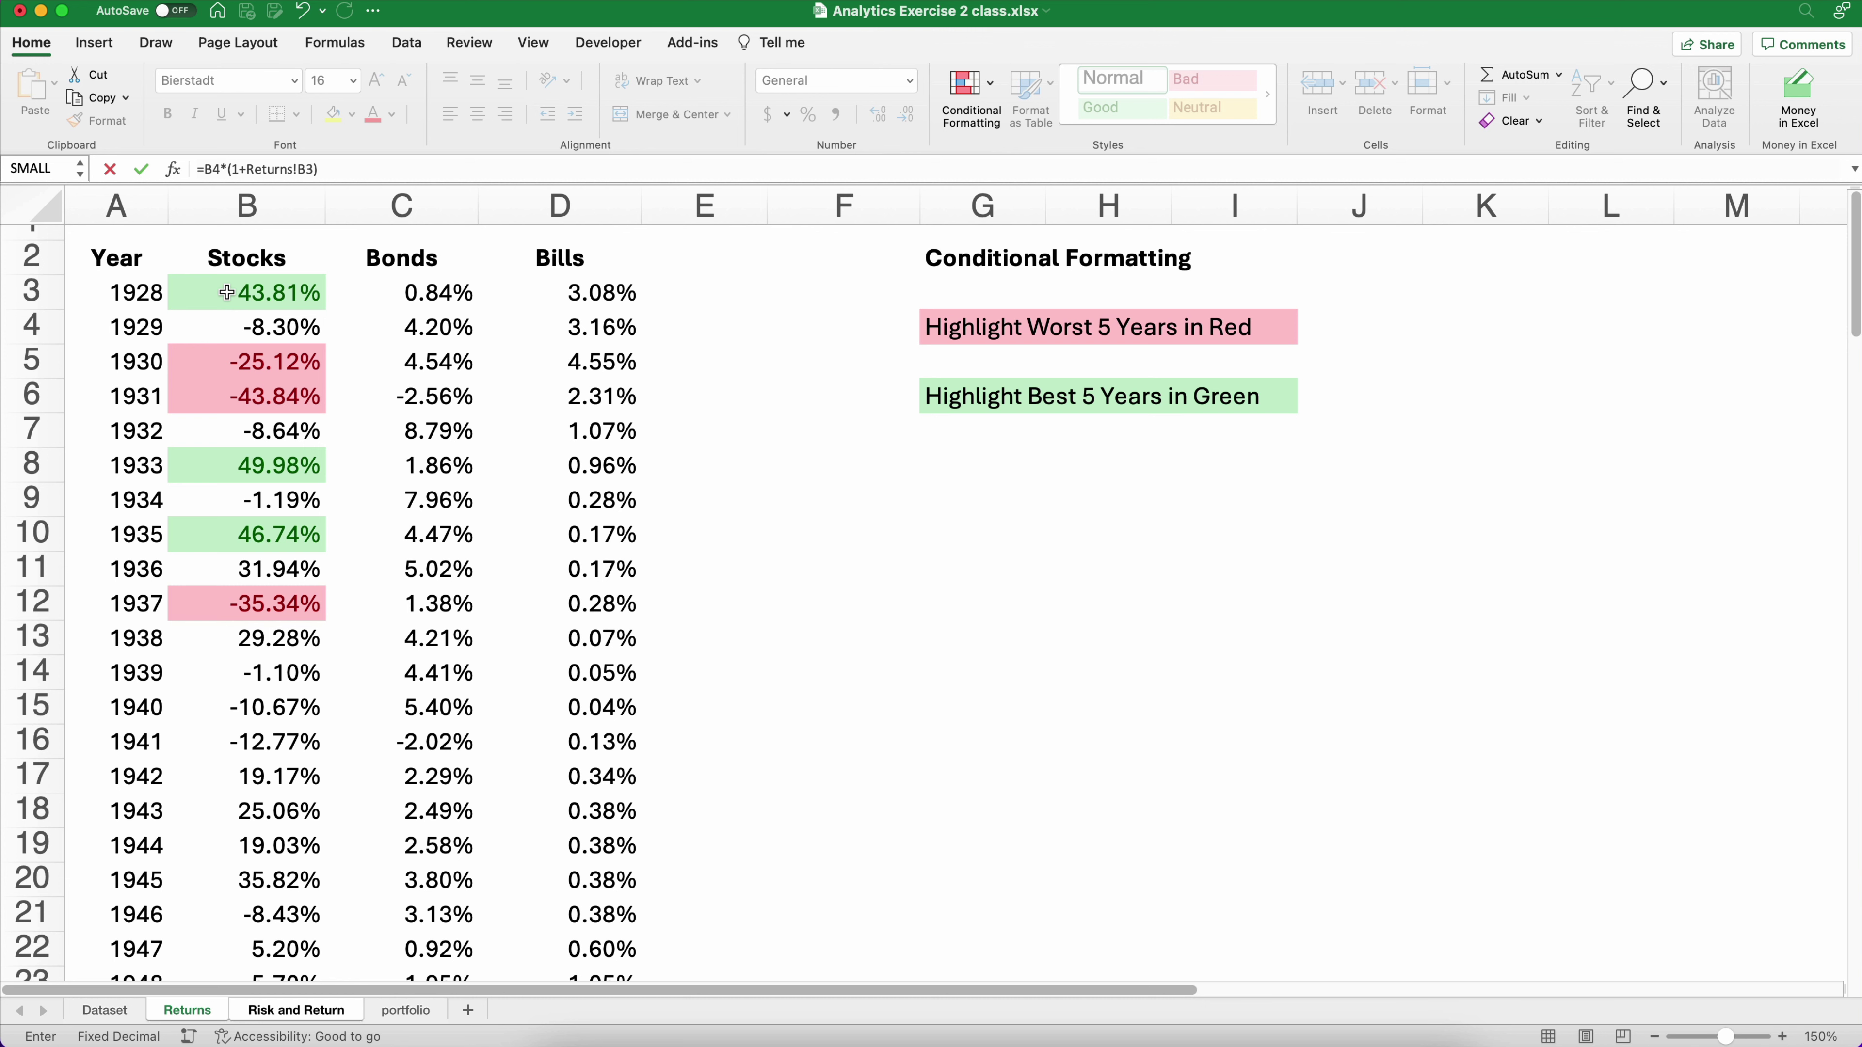
pyautogui.press('Return')
# Format the 1928 stock value without bold or decimals and copy its formula across to C6:D6
pyautogui.click(239, 423)
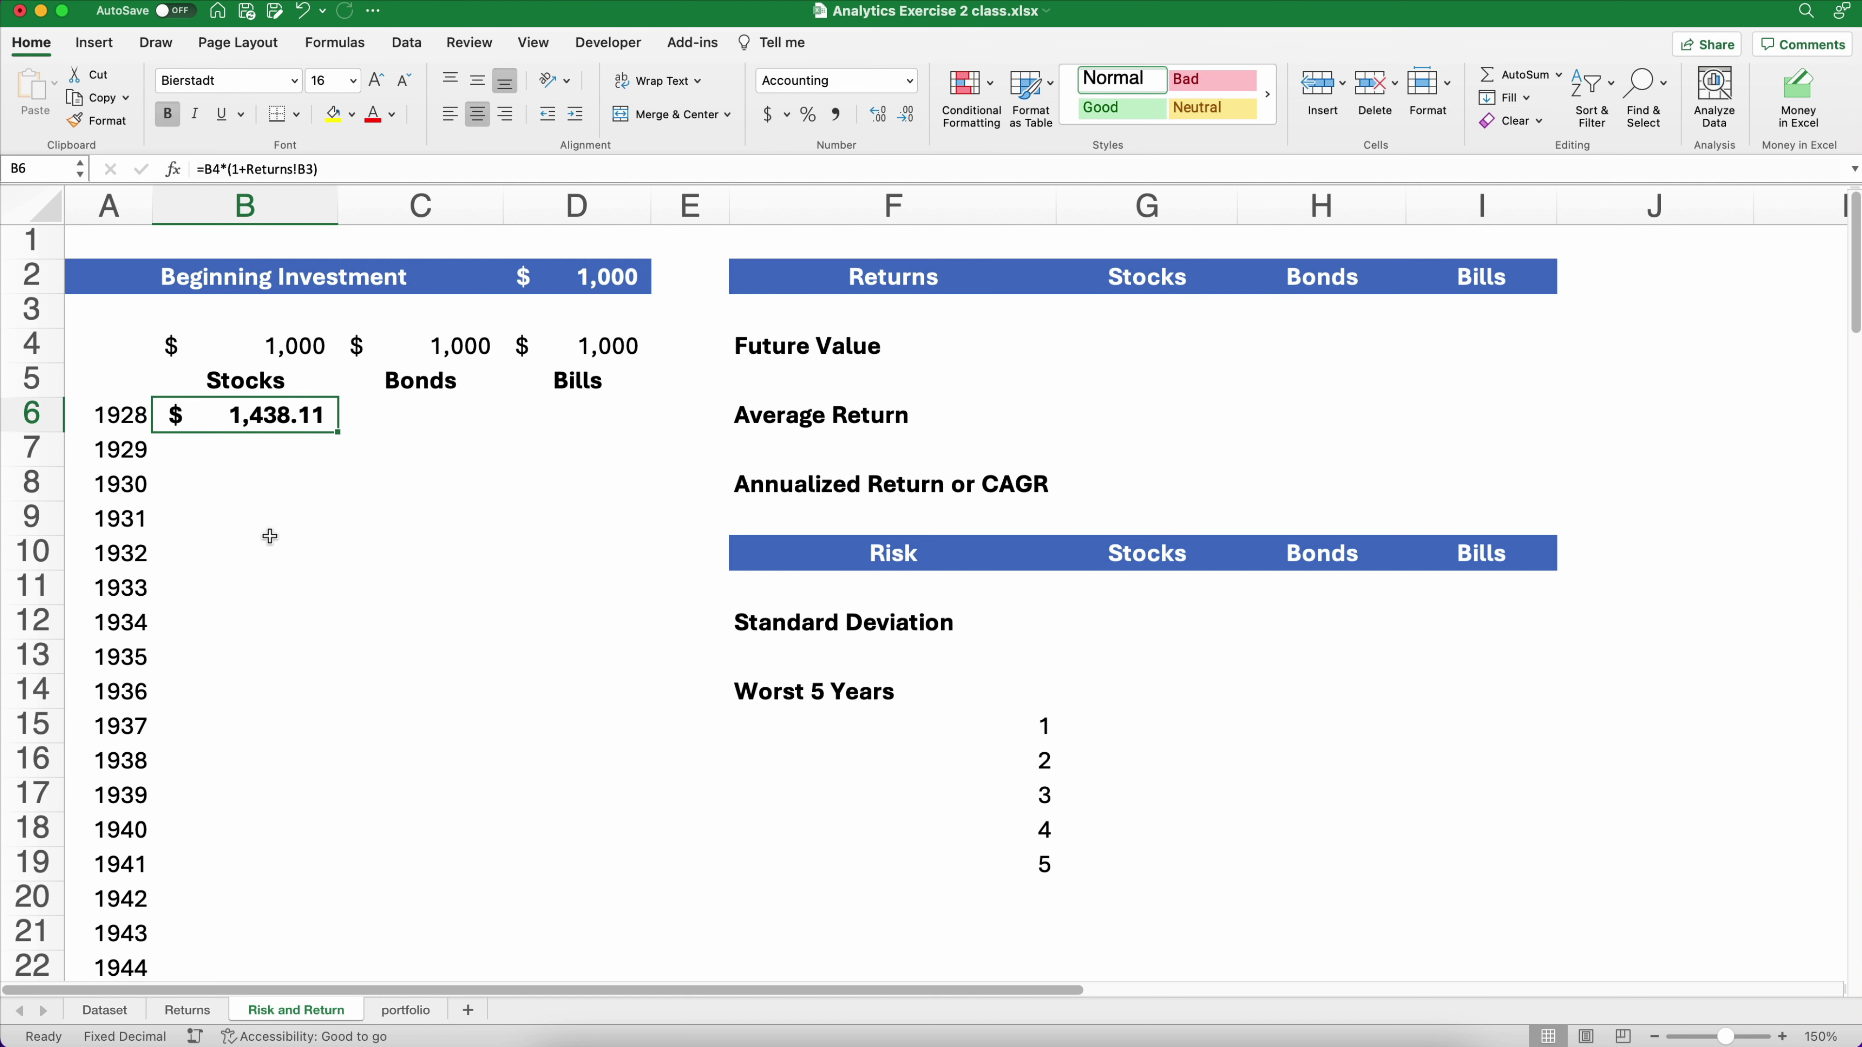
pyautogui.click(166, 115)
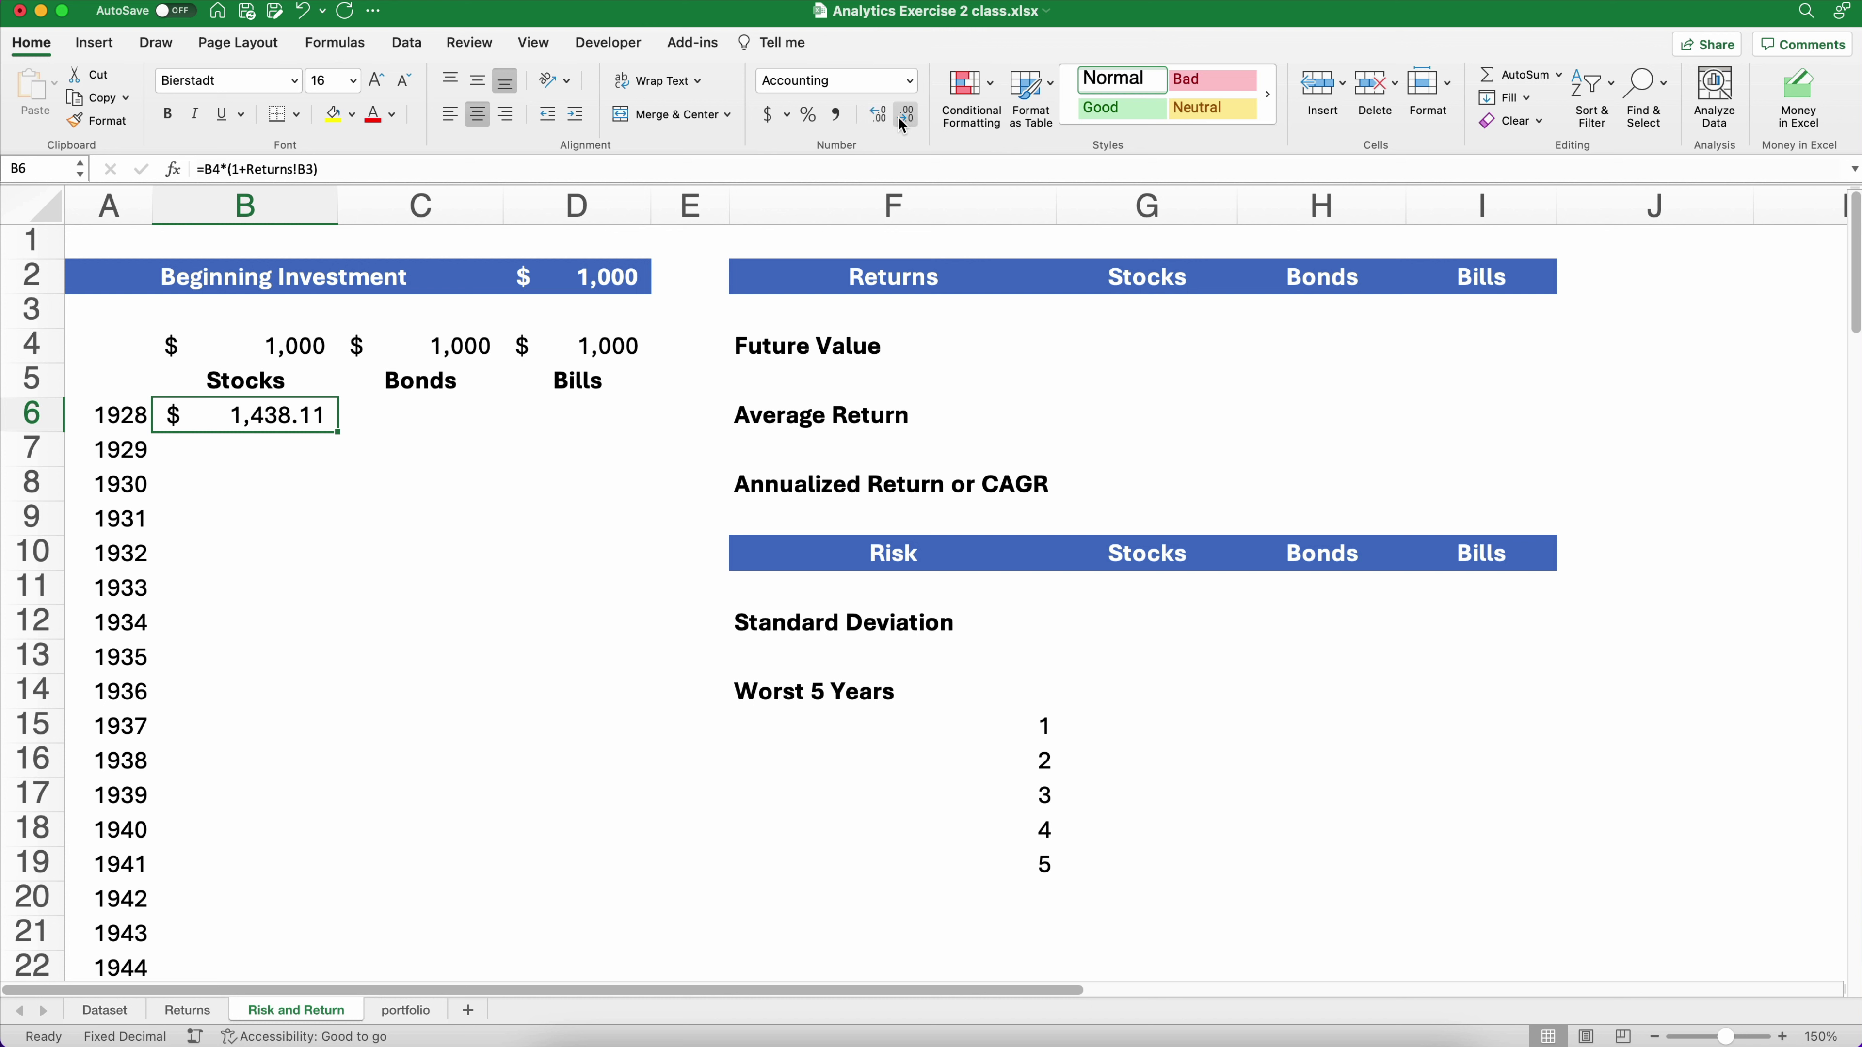
pyautogui.click(884, 118)
pyautogui.click(884, 117)
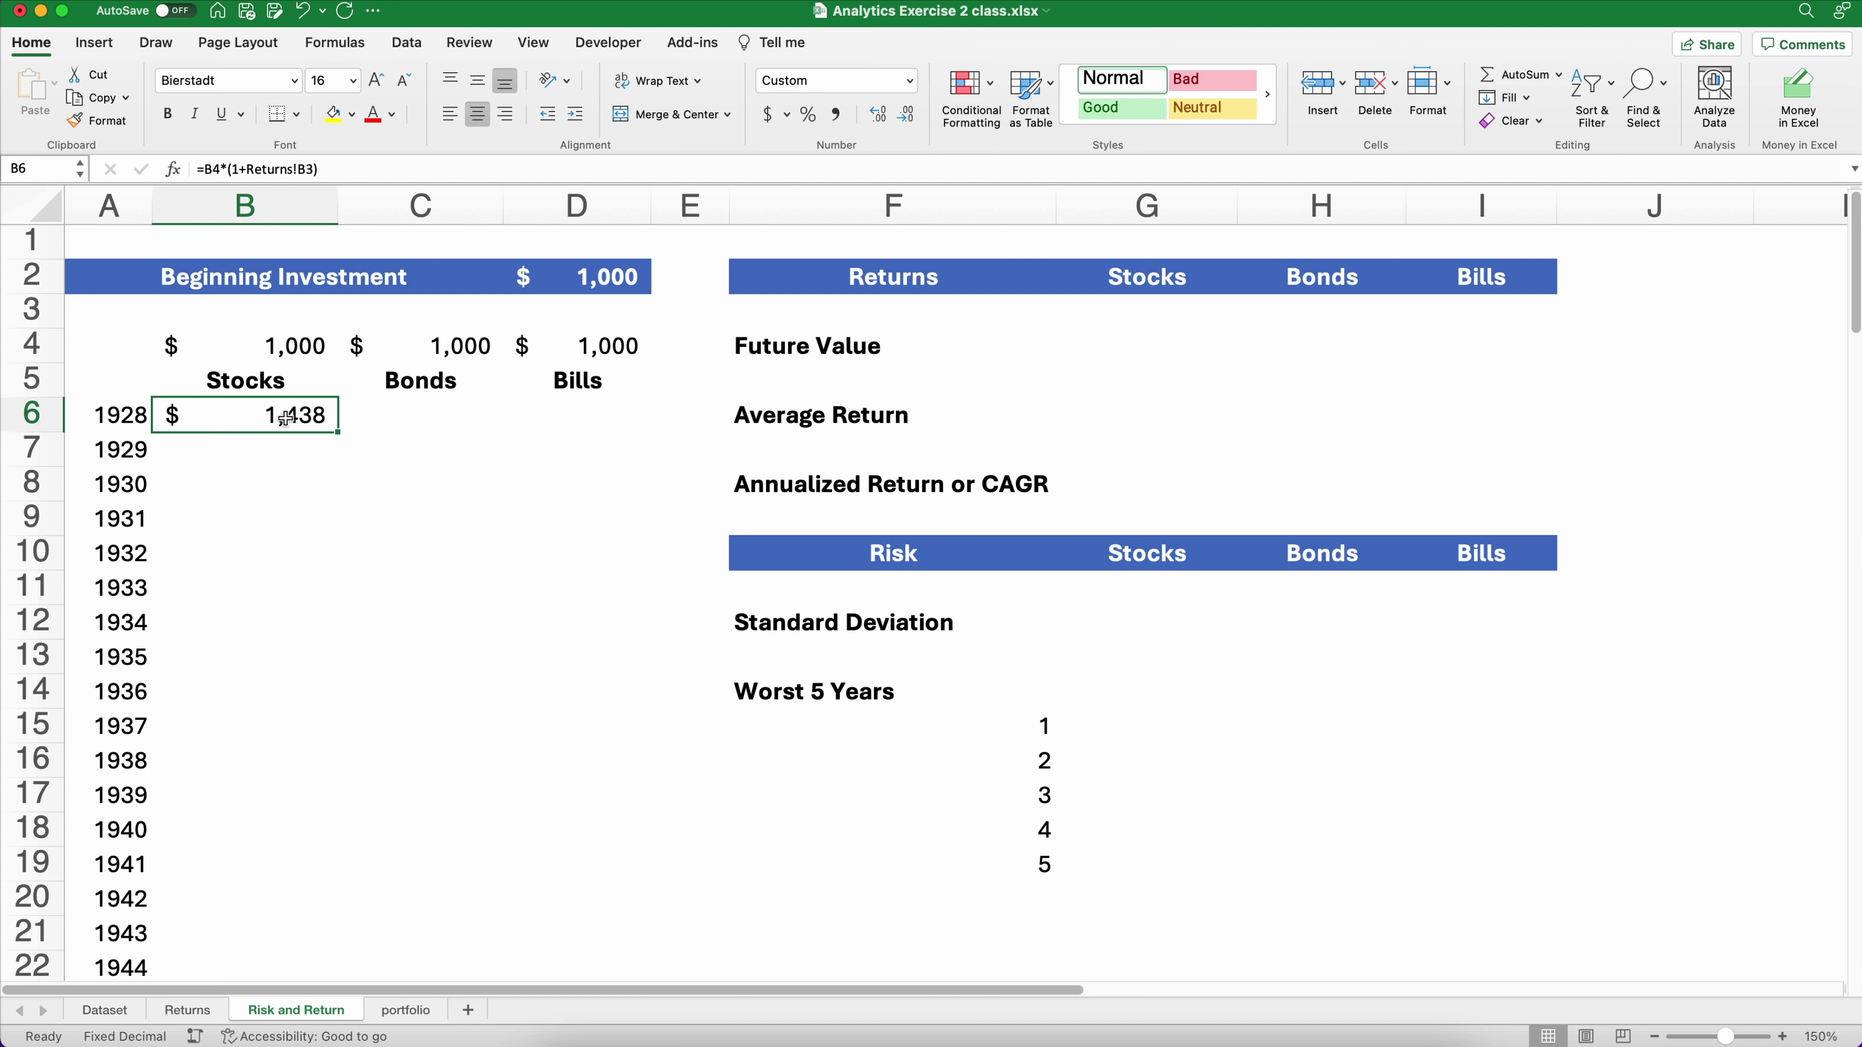
pyautogui.moveTo(337, 433); pyautogui.dragTo(625, 419)
# Check the 1928 bond formula in C6 against the 1928 bond and bill returns on the Returns sheet
pyautogui.click(460, 425)
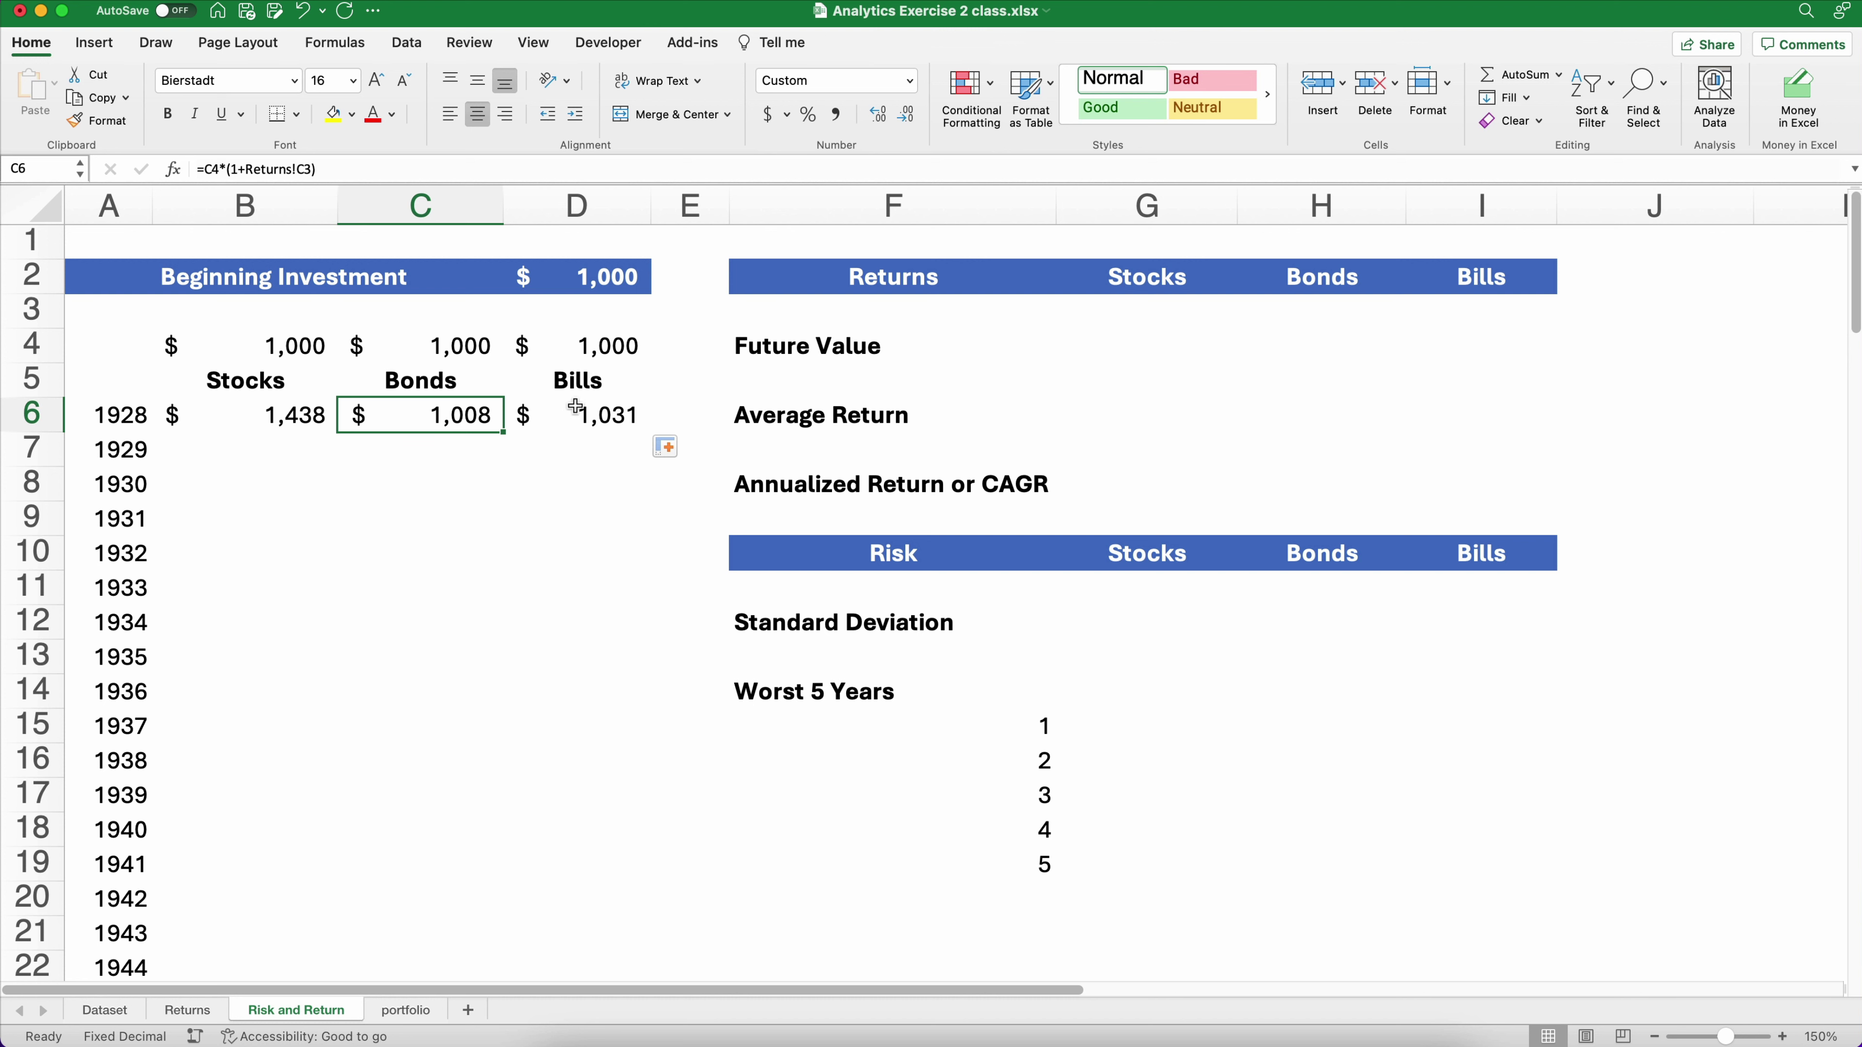
pyautogui.click(188, 1011)
pyautogui.click(418, 323)
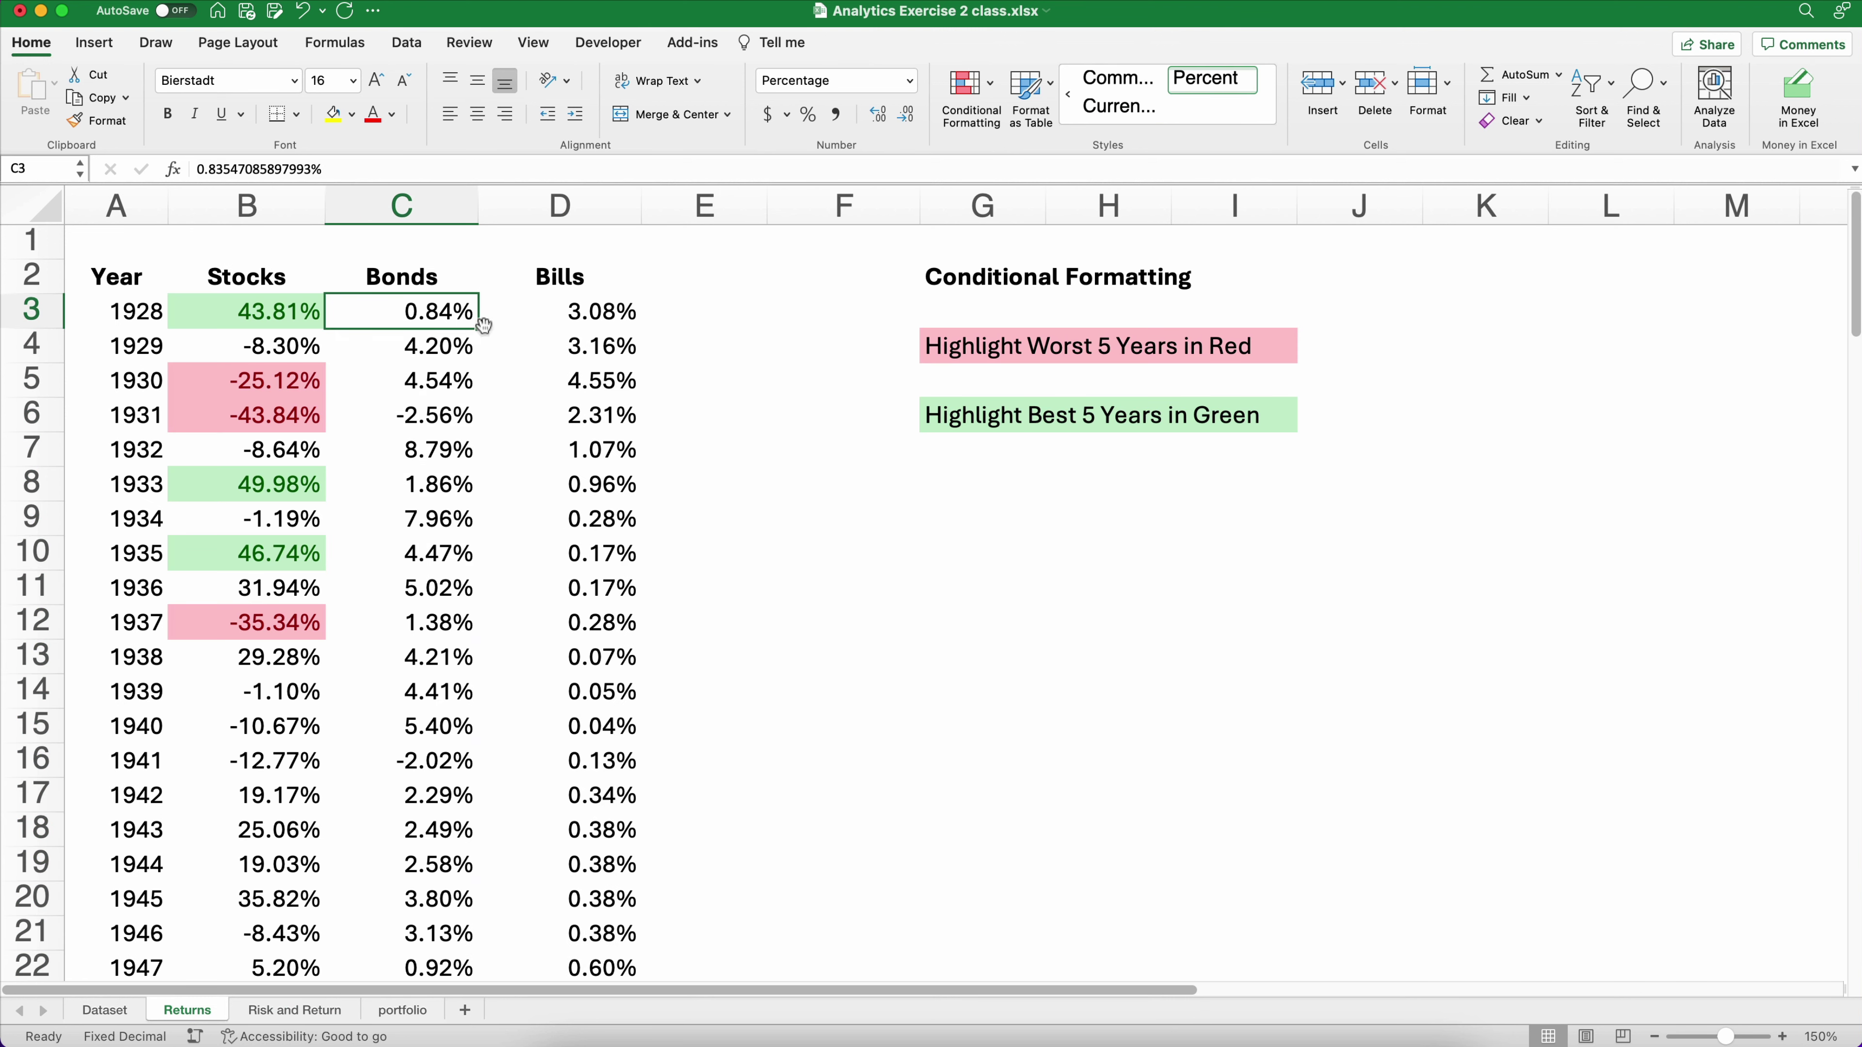
pyautogui.click(528, 319)
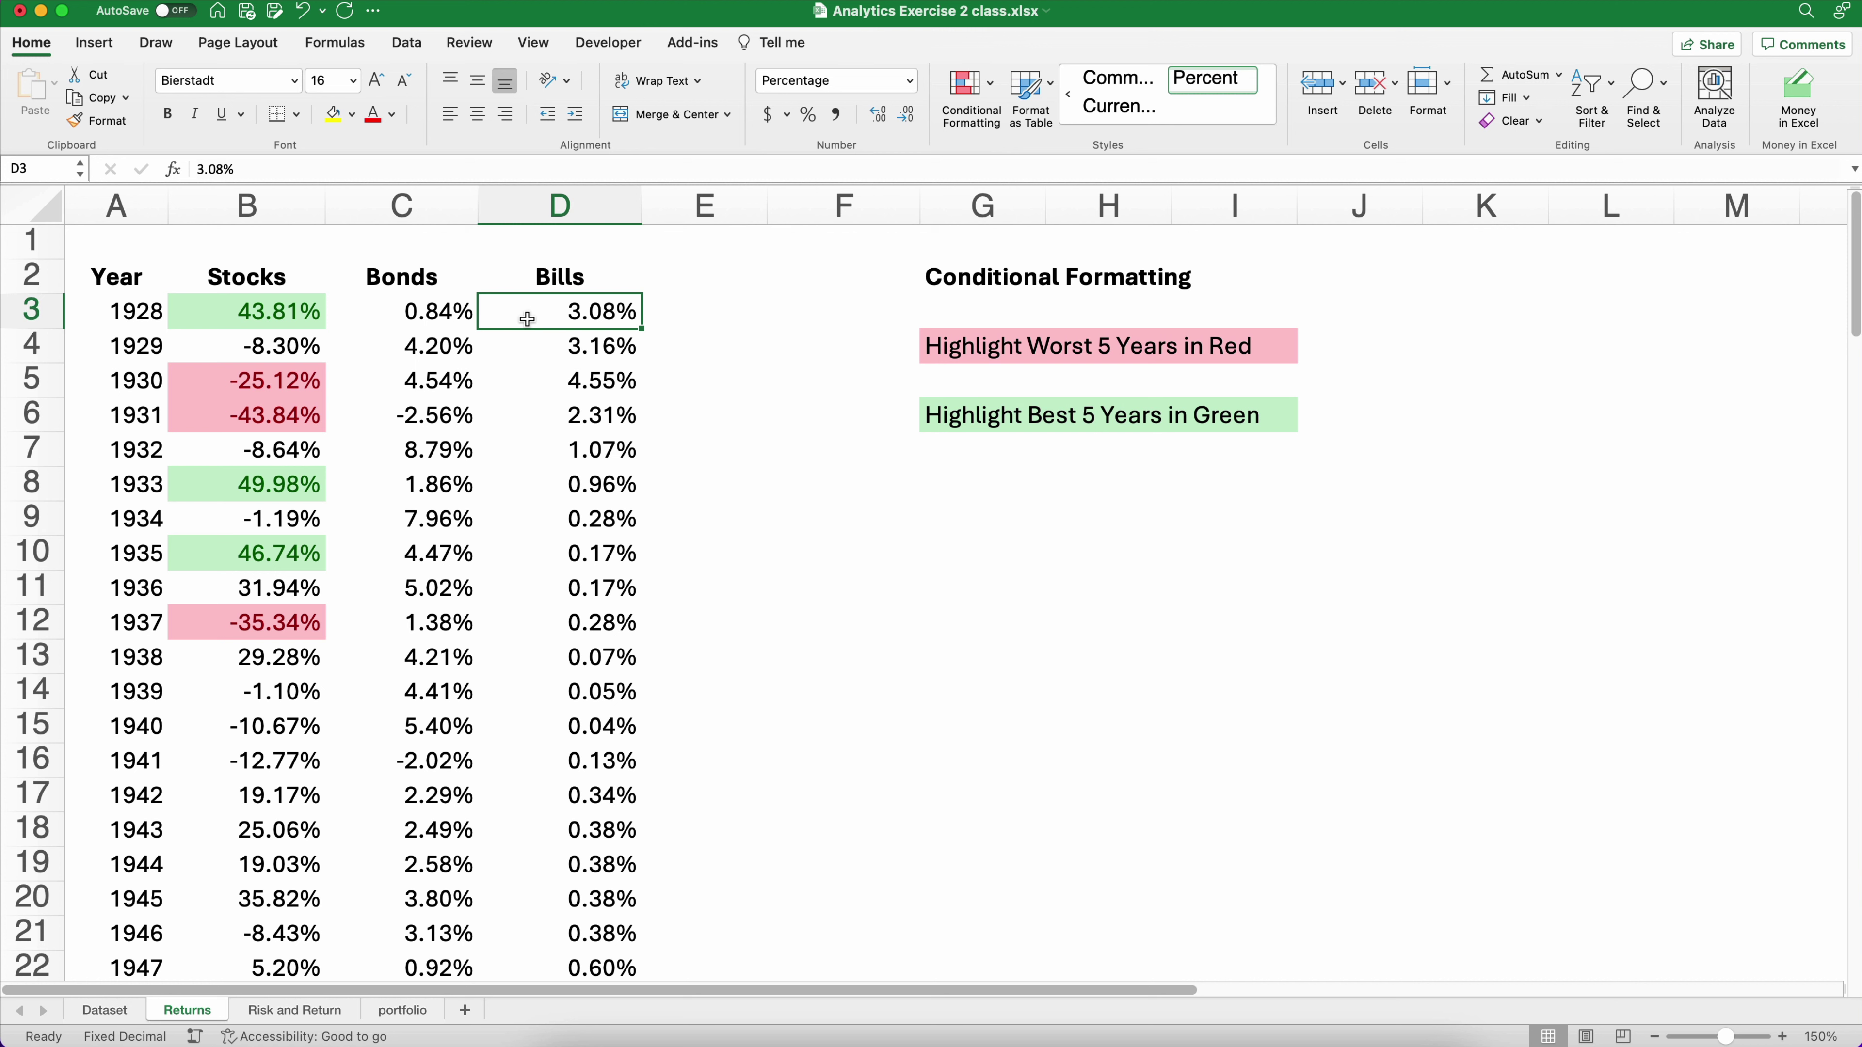
pyautogui.click(297, 1012)
# In B7 of Risk and Return, compute the 1929 stock value with =B6*(1+Returns!B4)
pyautogui.click(326, 459)
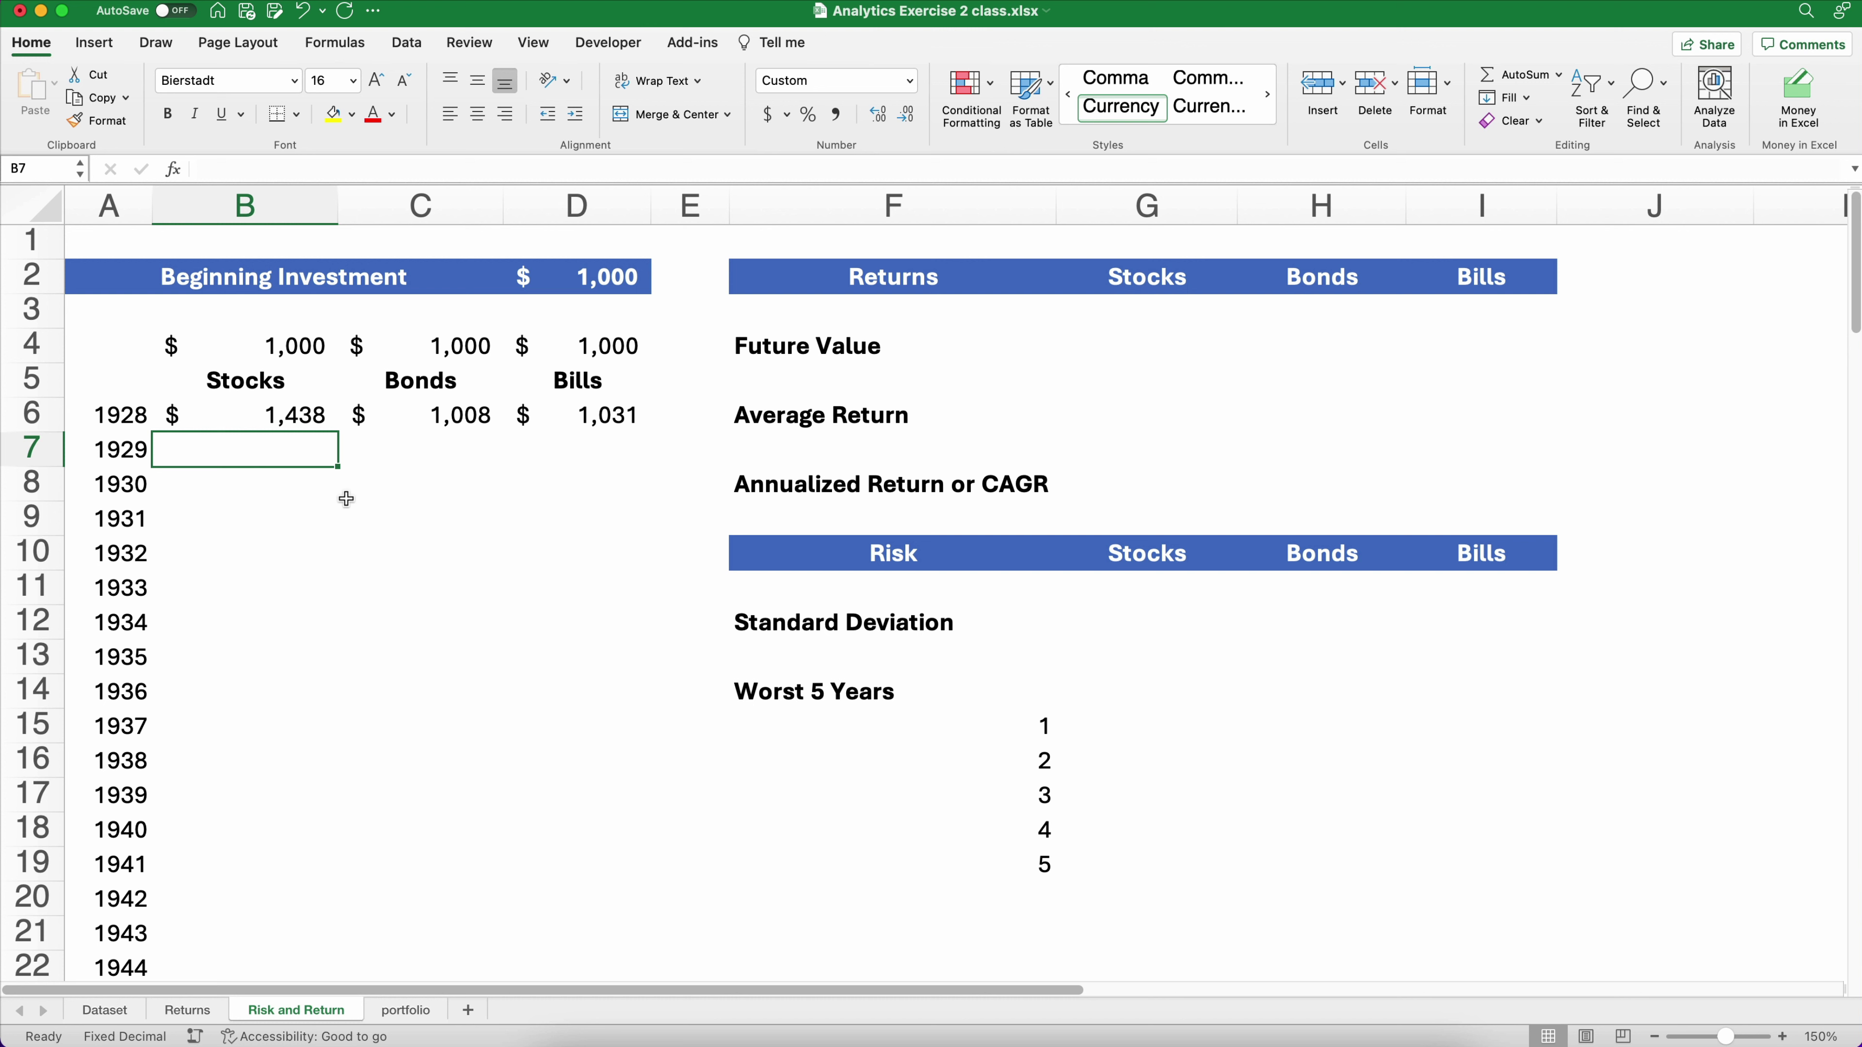
pyautogui.write('=')
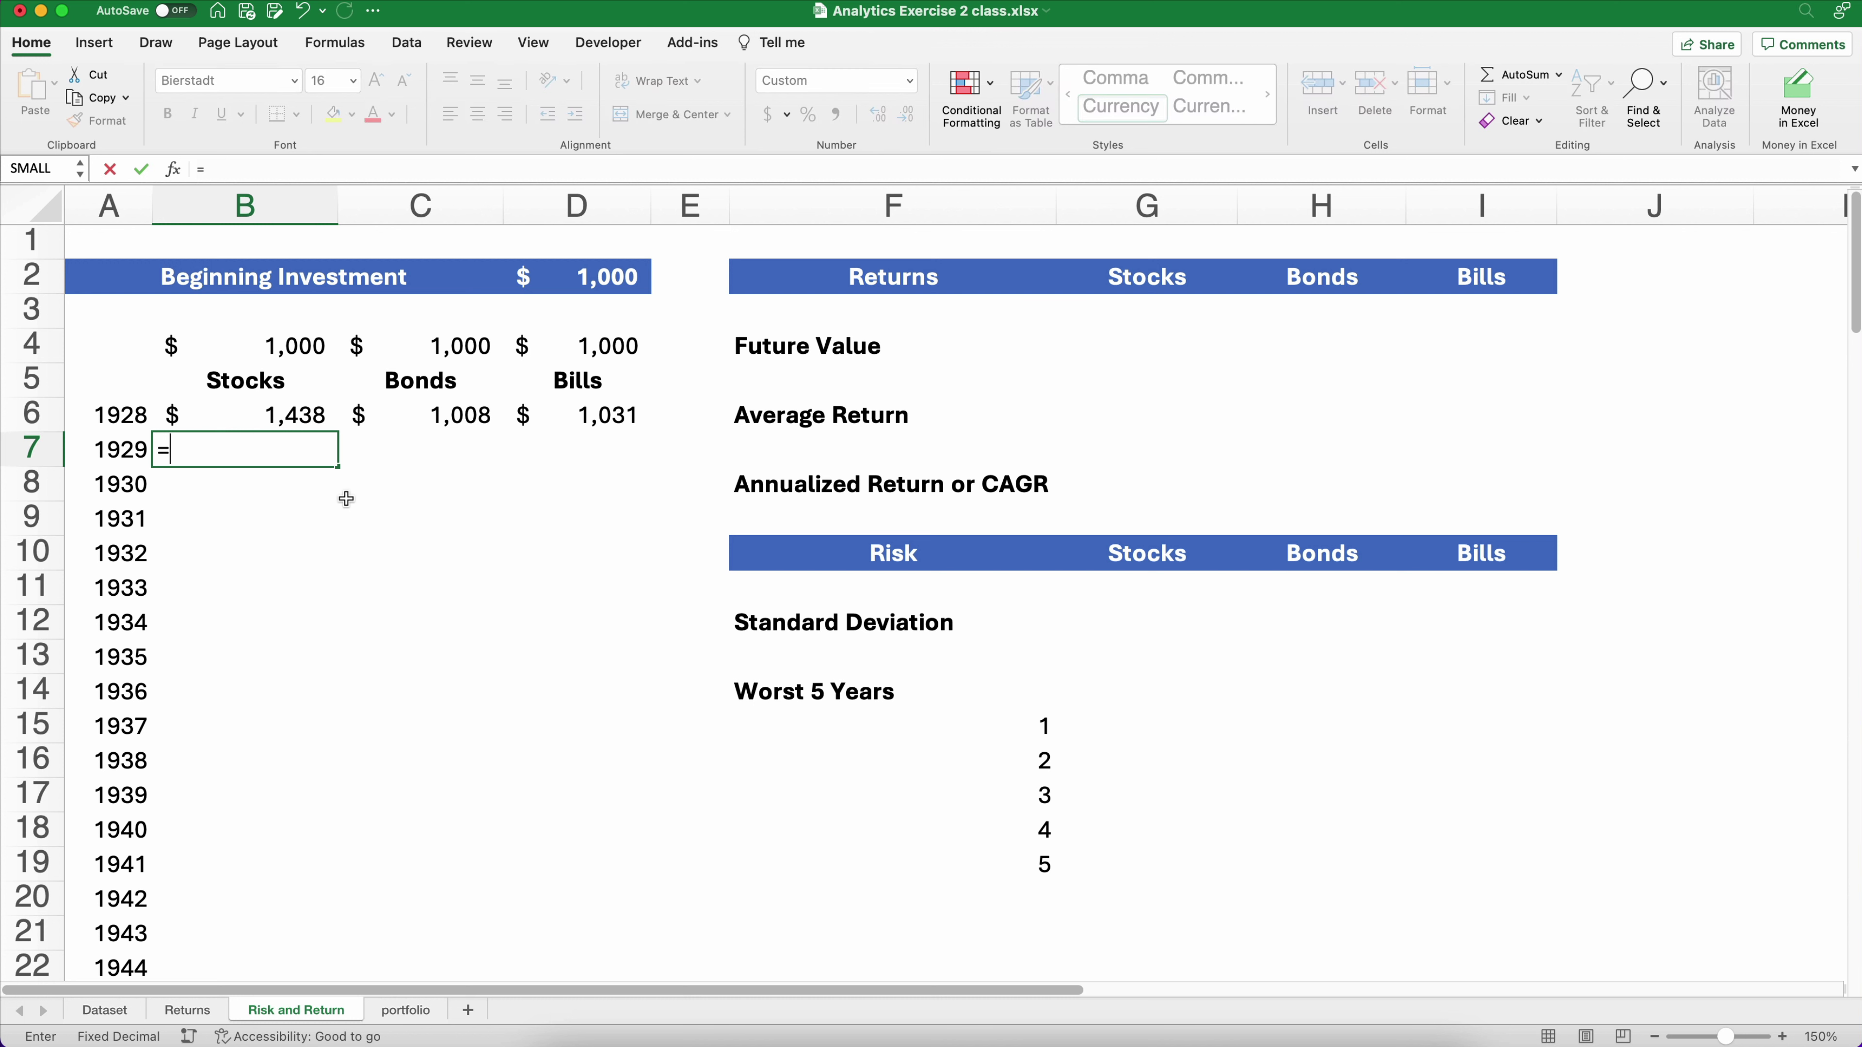
pyautogui.press('Up')
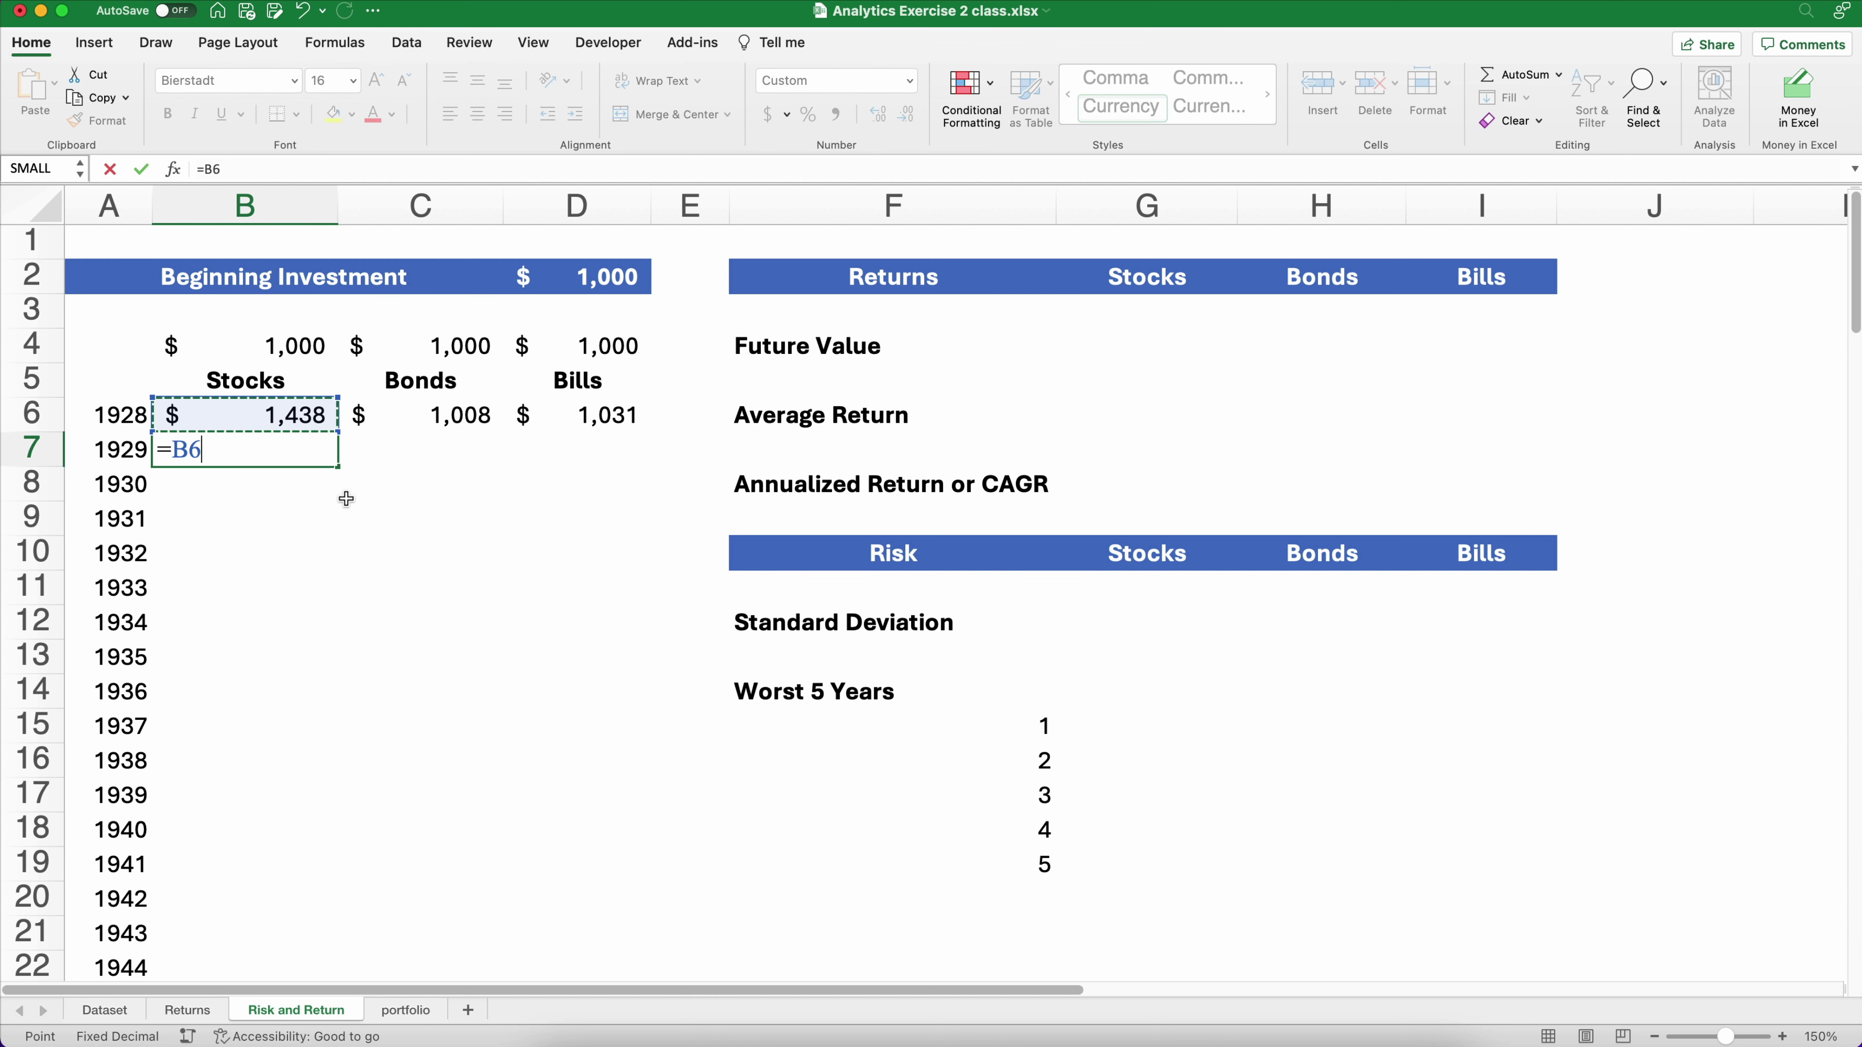
pyautogui.write('*')
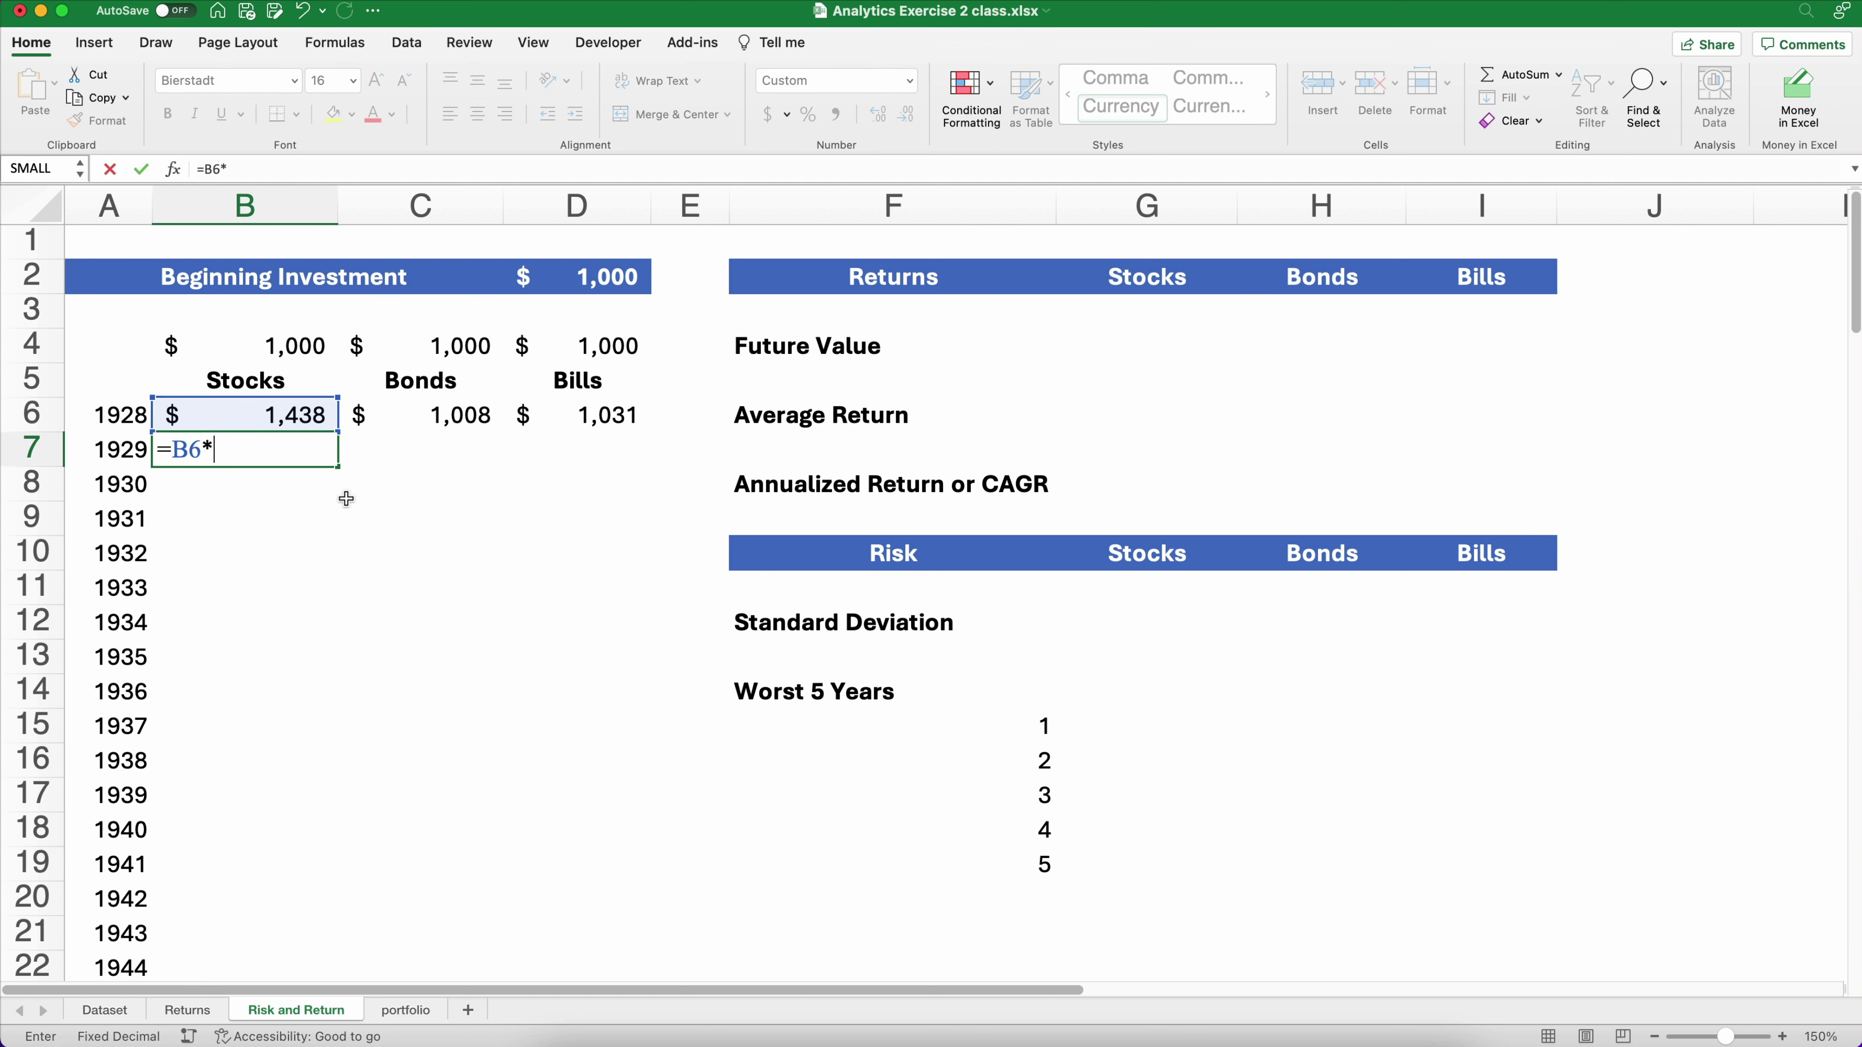
pyautogui.write('(1+')
pyautogui.click(217, 1009)
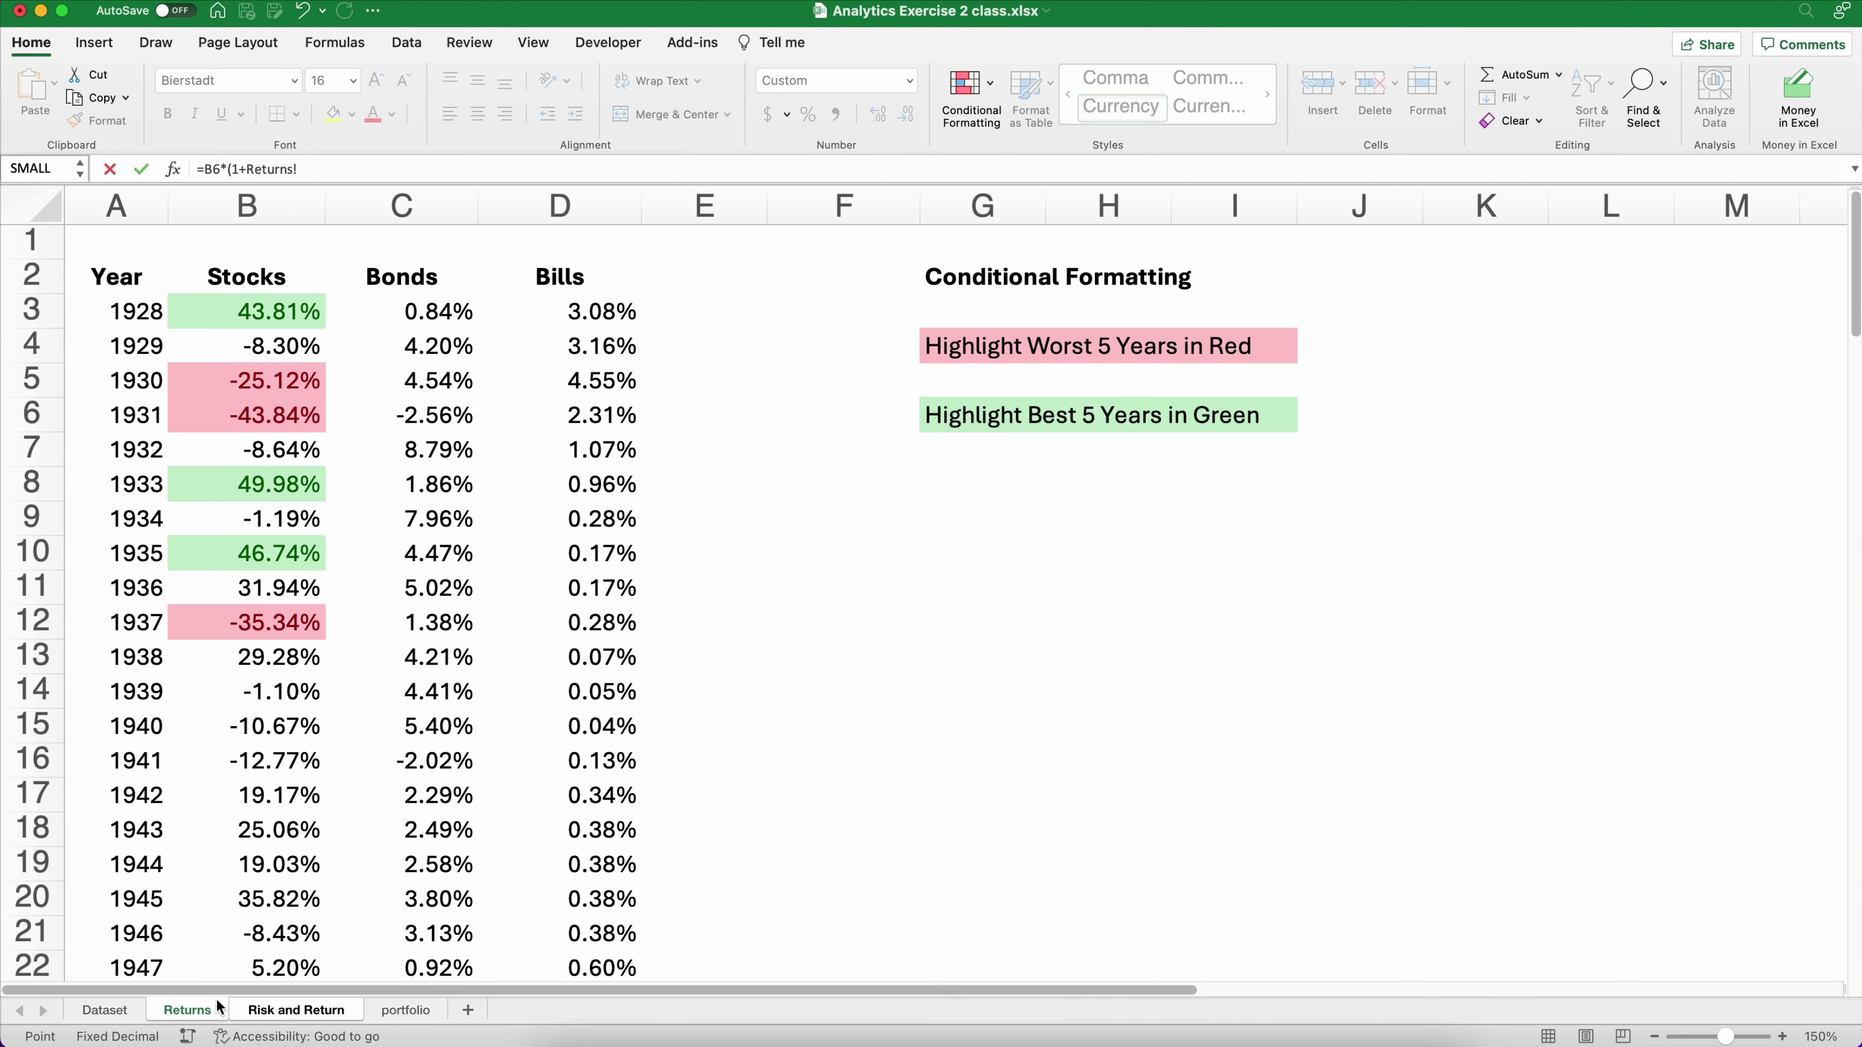
pyautogui.click(289, 345)
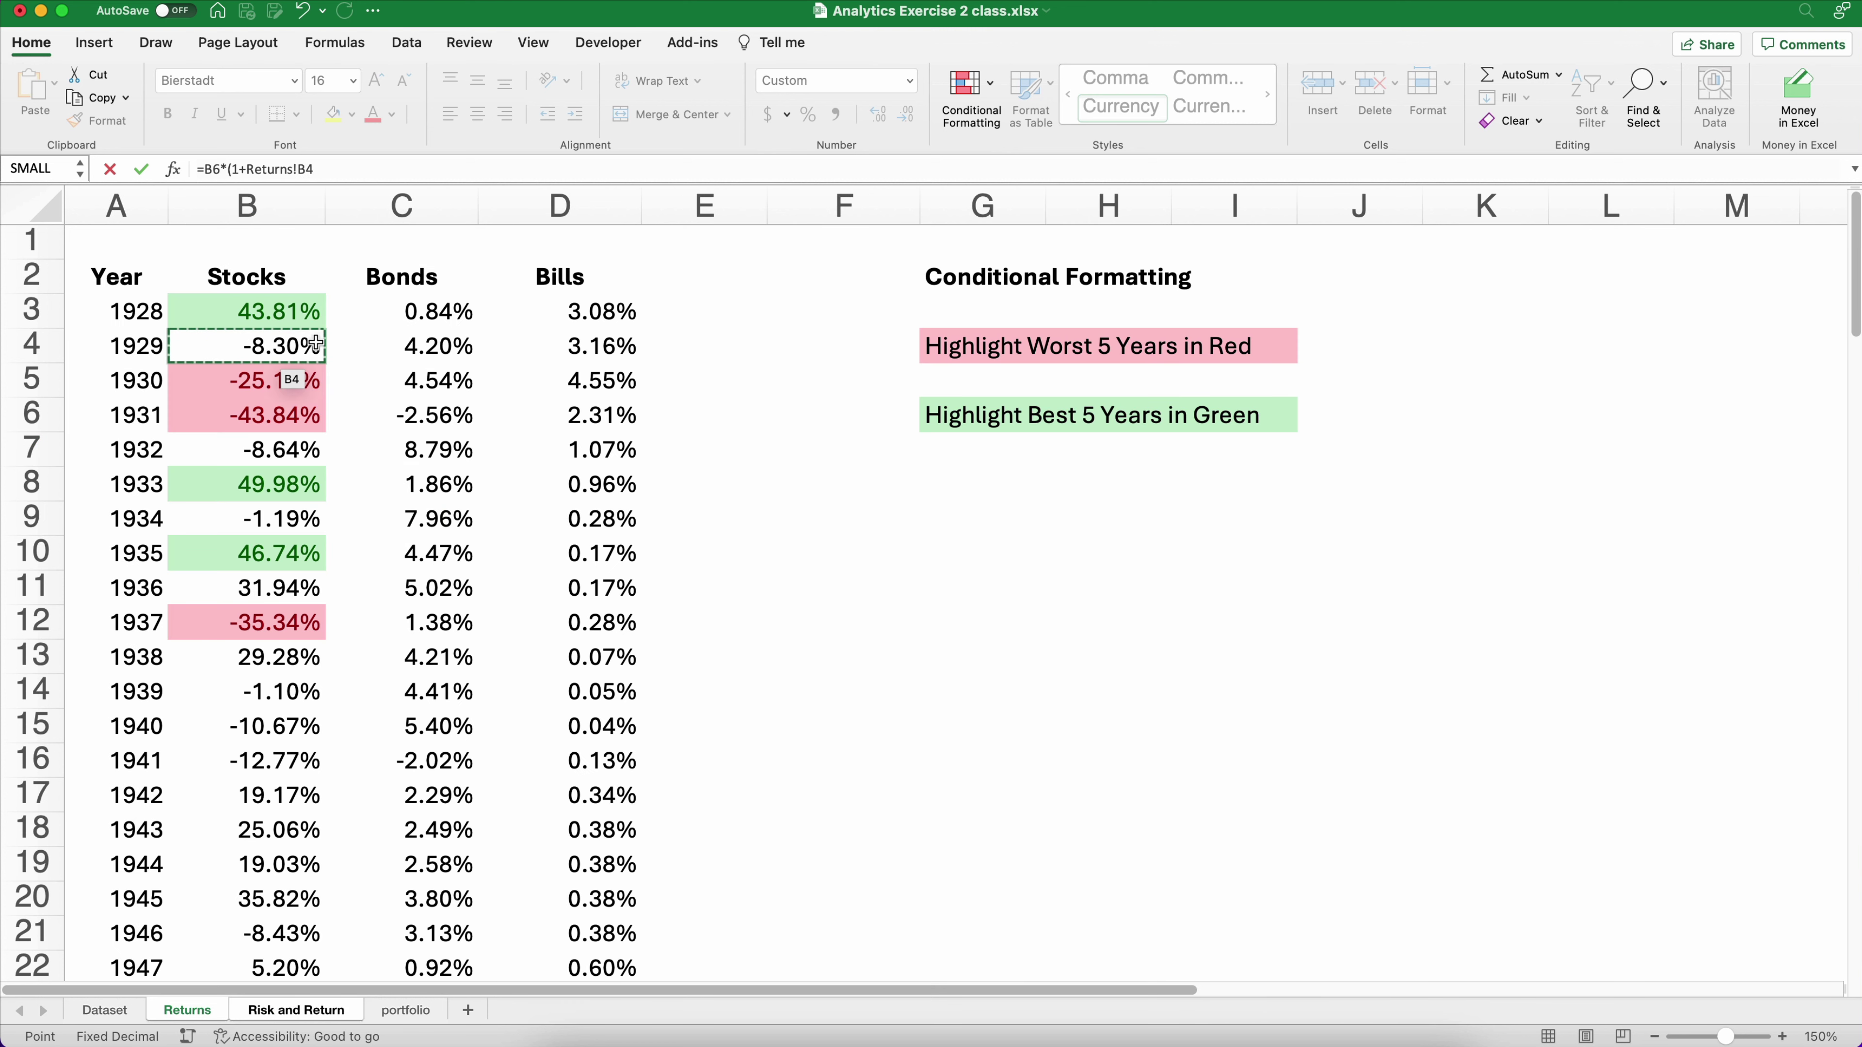
pyautogui.write(')')
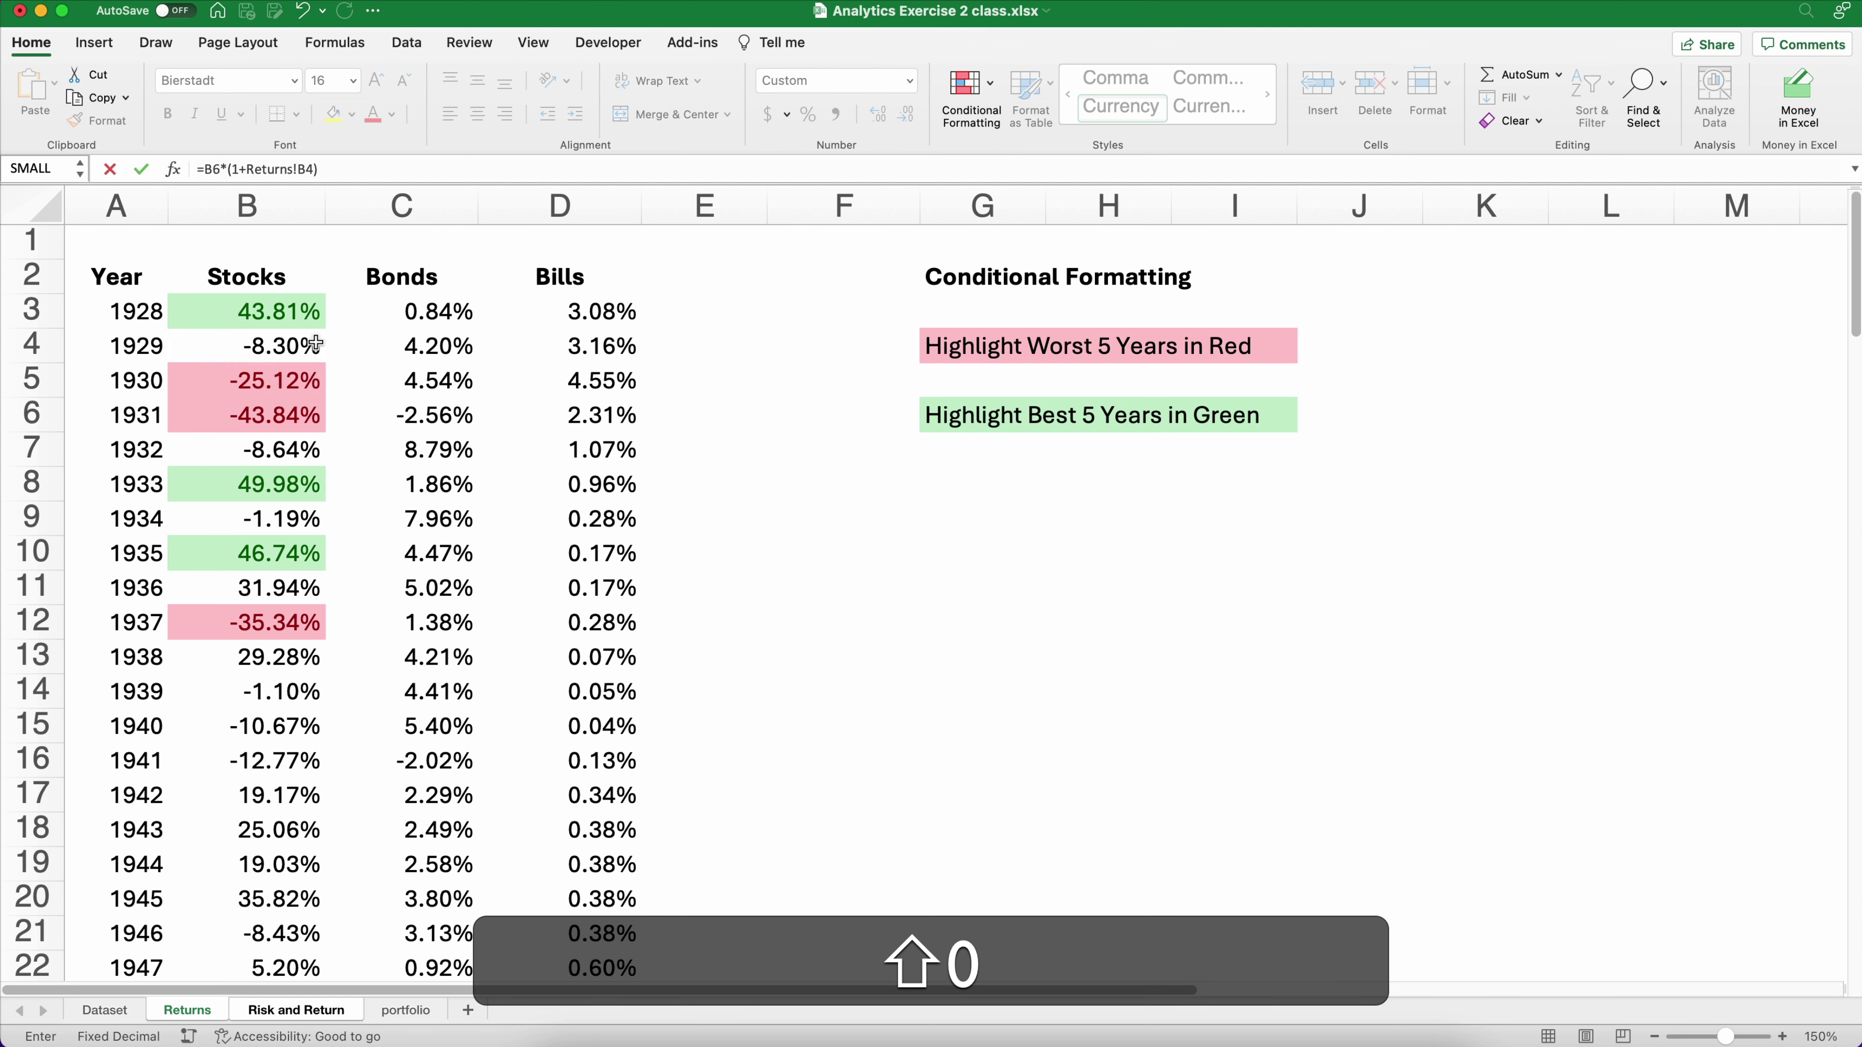
pyautogui.press('Return')
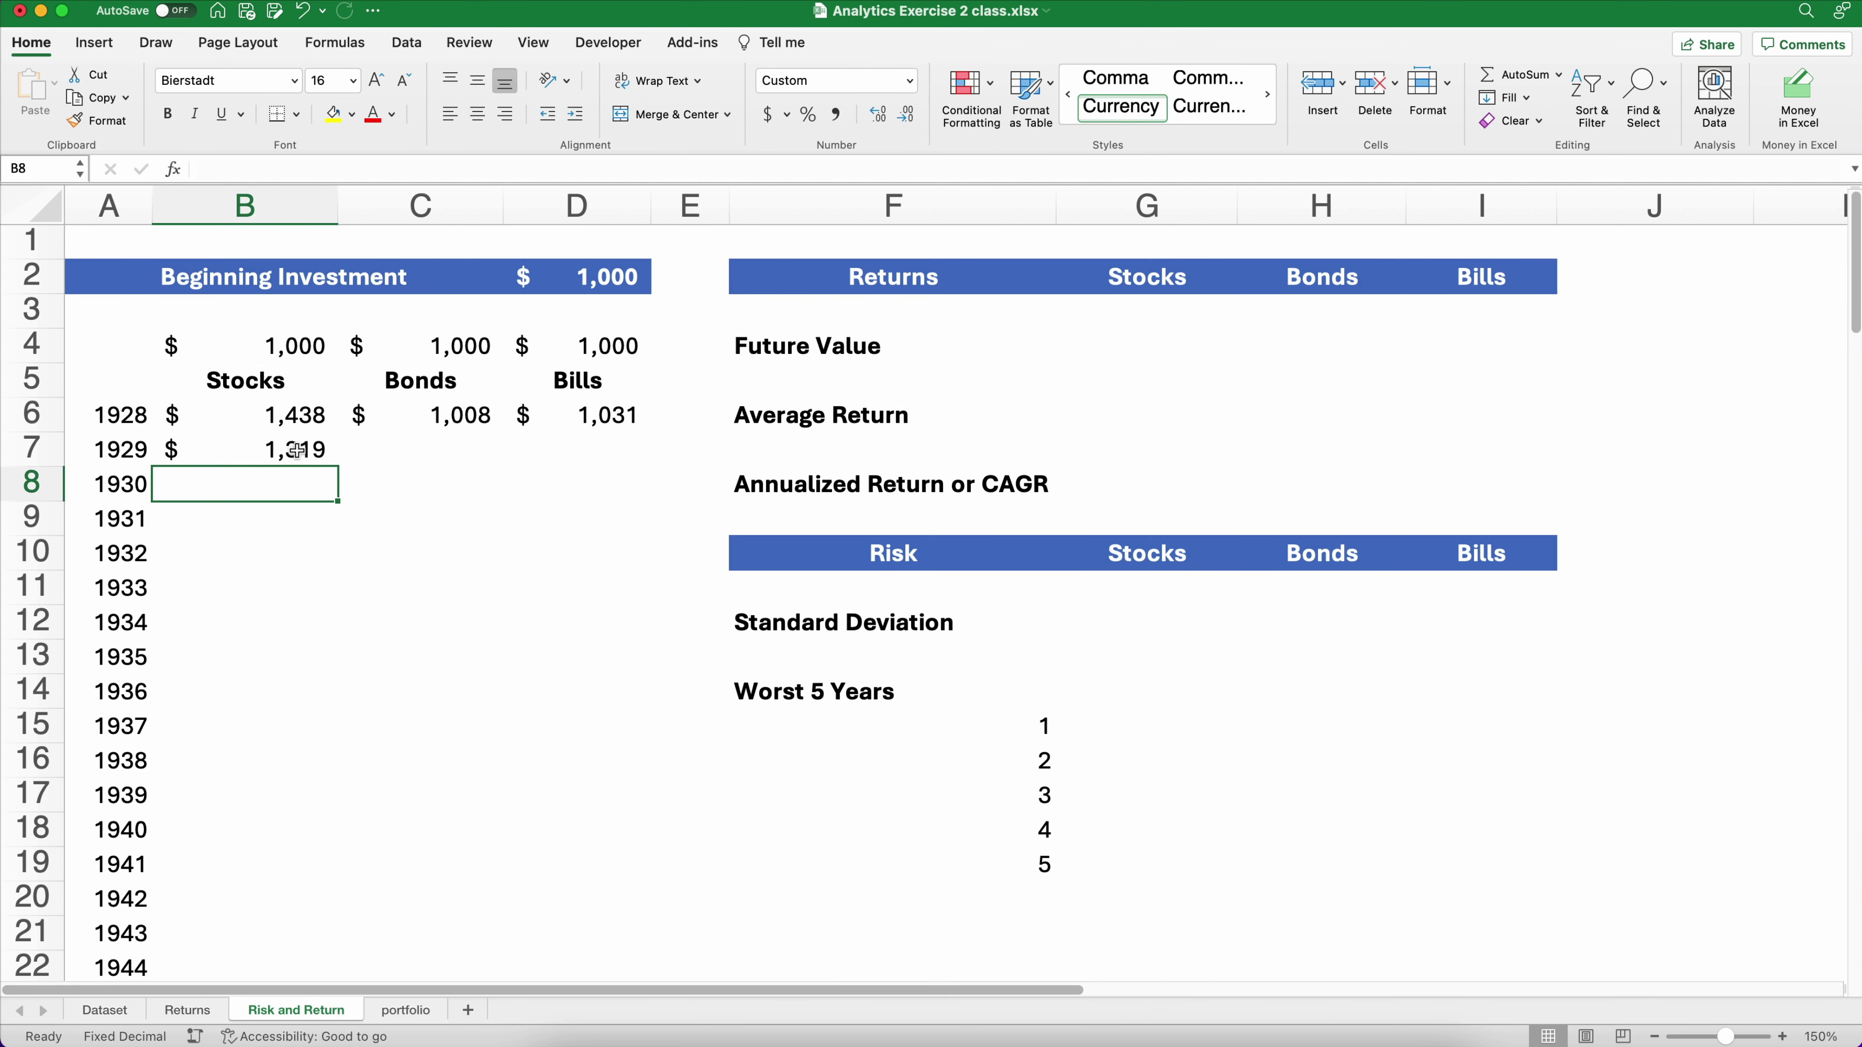
# Display the 1929 stock value in B7 with two decimals and restore it to whole dollars
pyautogui.click(296, 450)
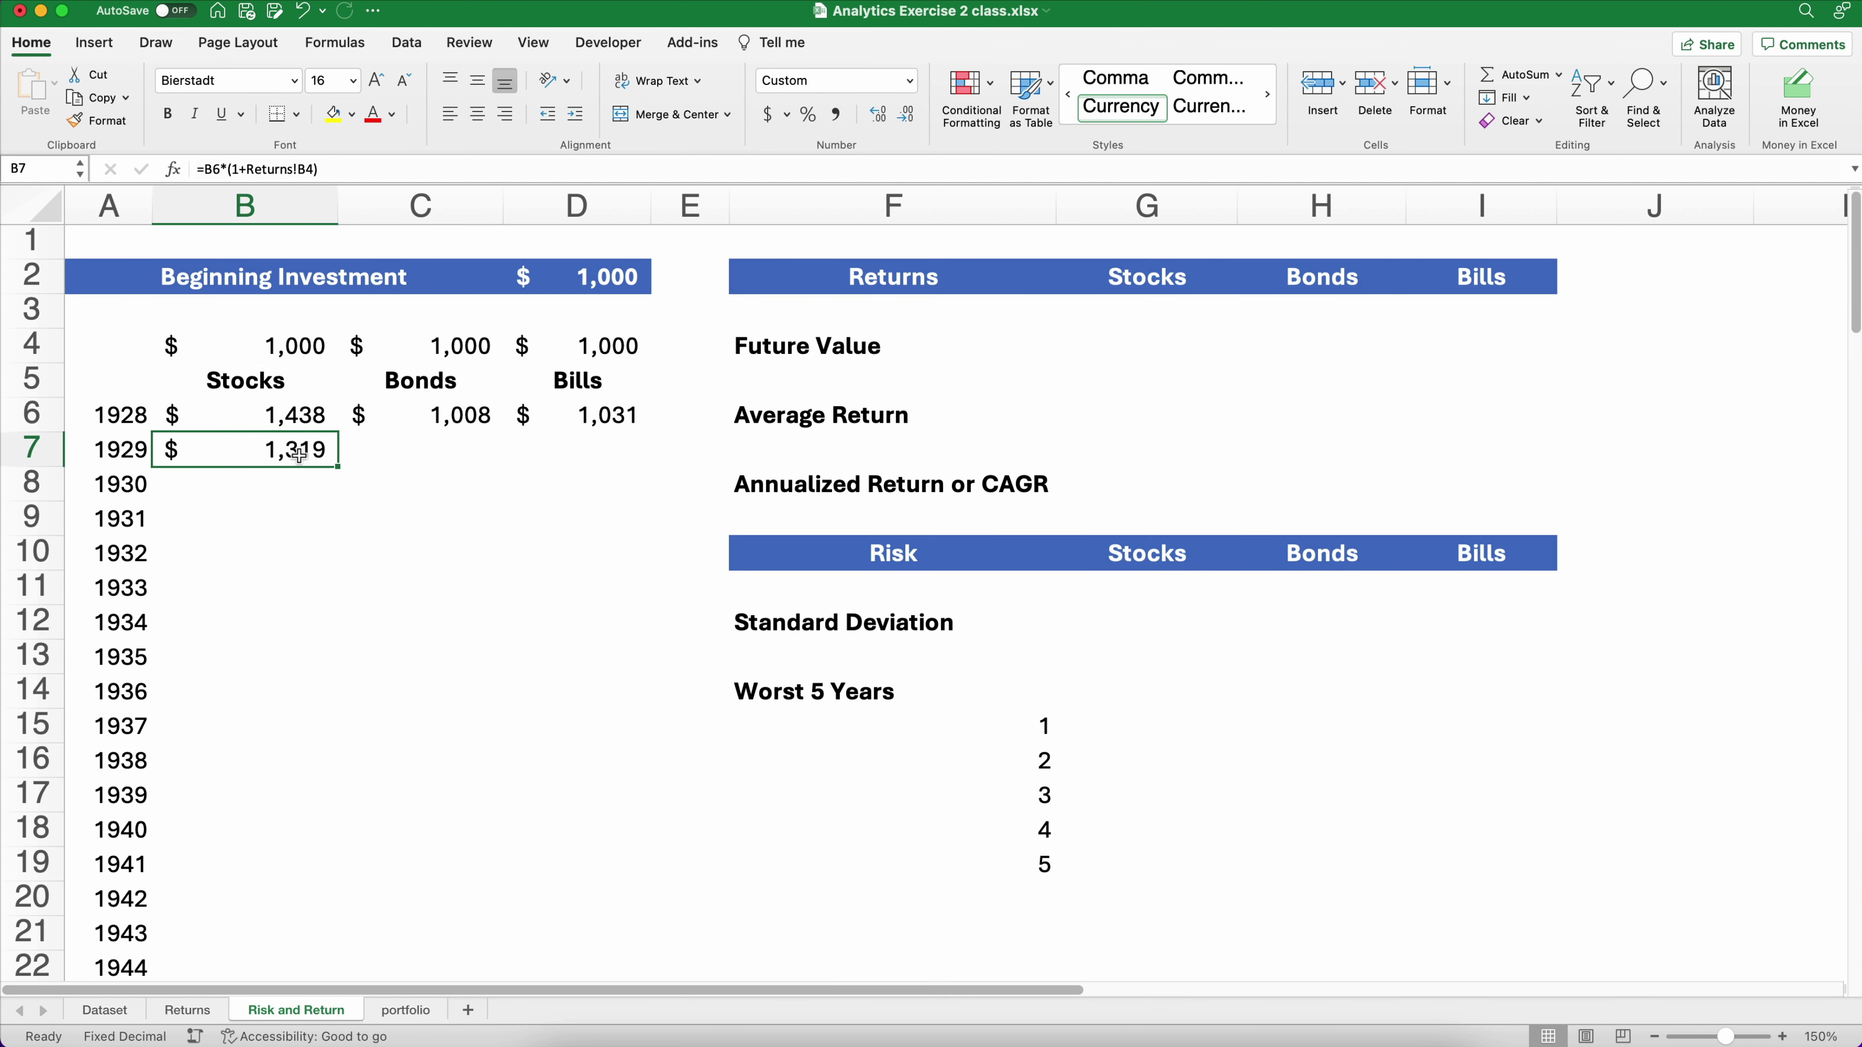
pyautogui.click(880, 126)
pyautogui.click(881, 126)
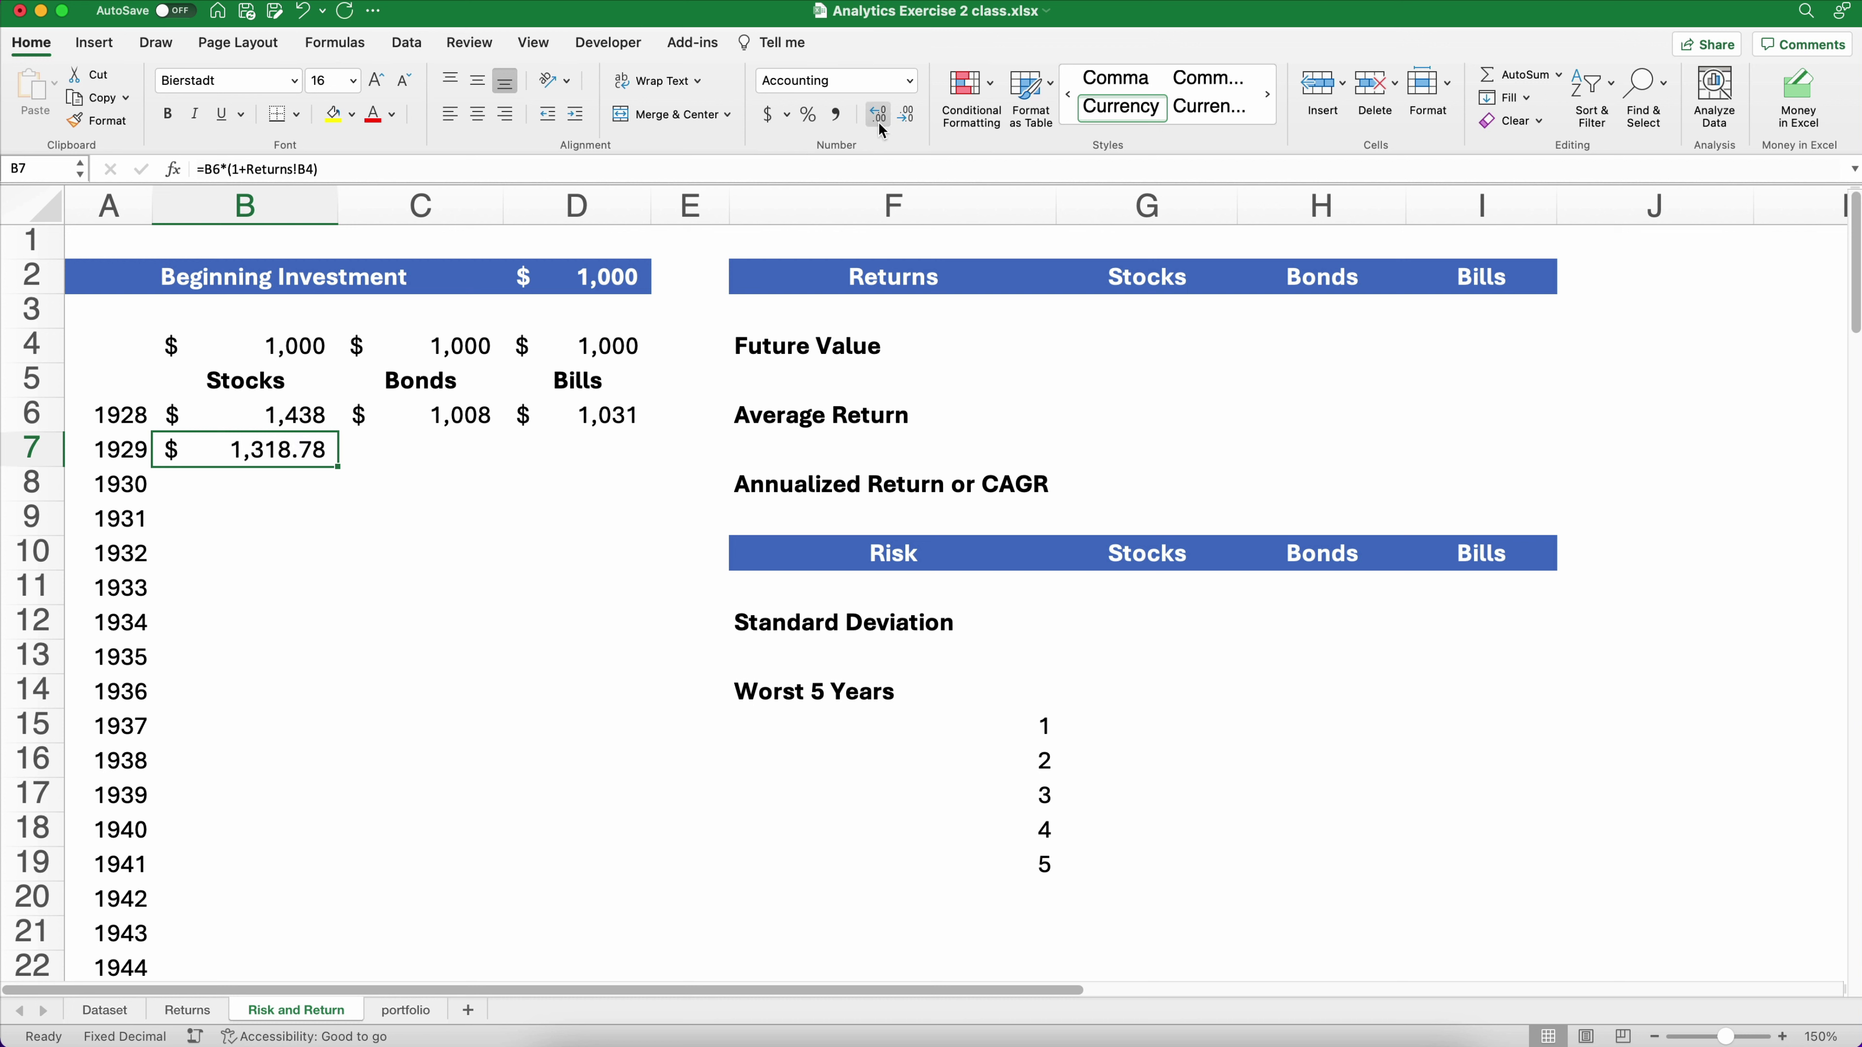
pyautogui.click(906, 115)
pyautogui.click(907, 115)
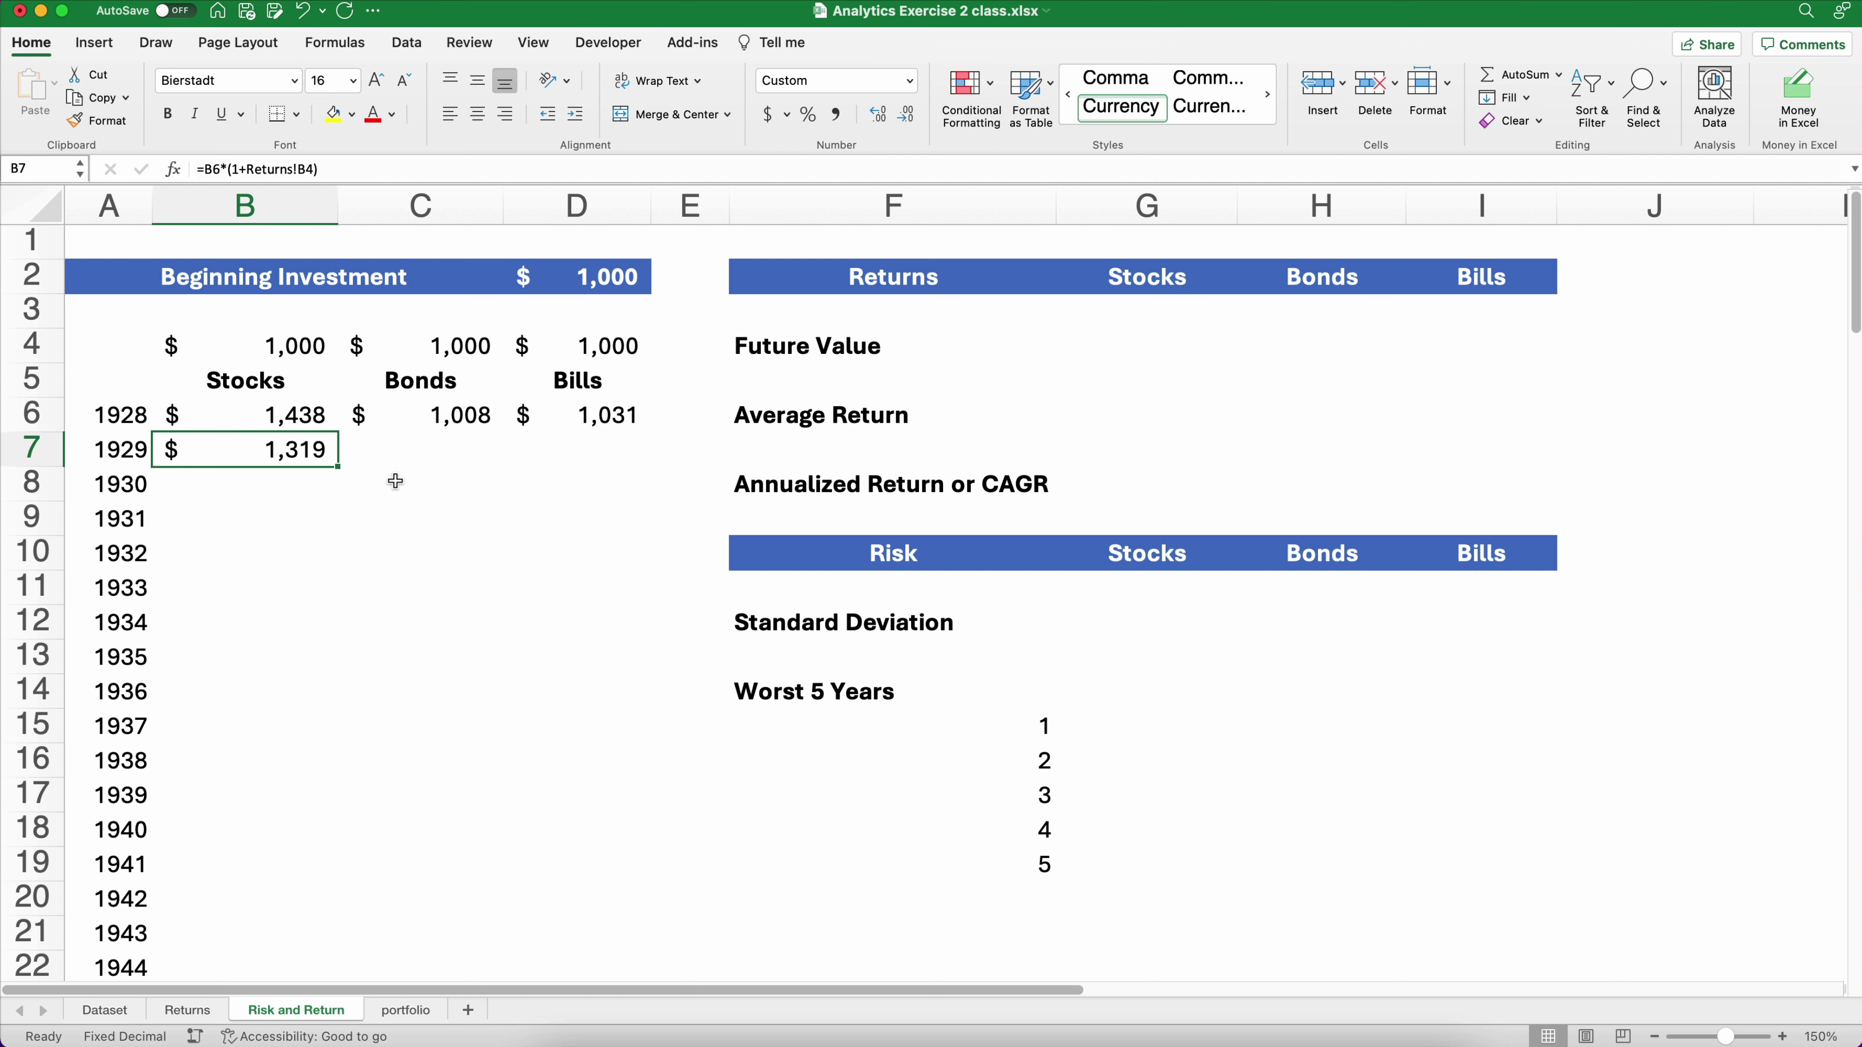
# Copy the 1929 stock formula across to bonds and bills, and fill B7:D7 down through 2021 in row 99
pyautogui.moveTo(338, 468); pyautogui.dragTo(649, 458)
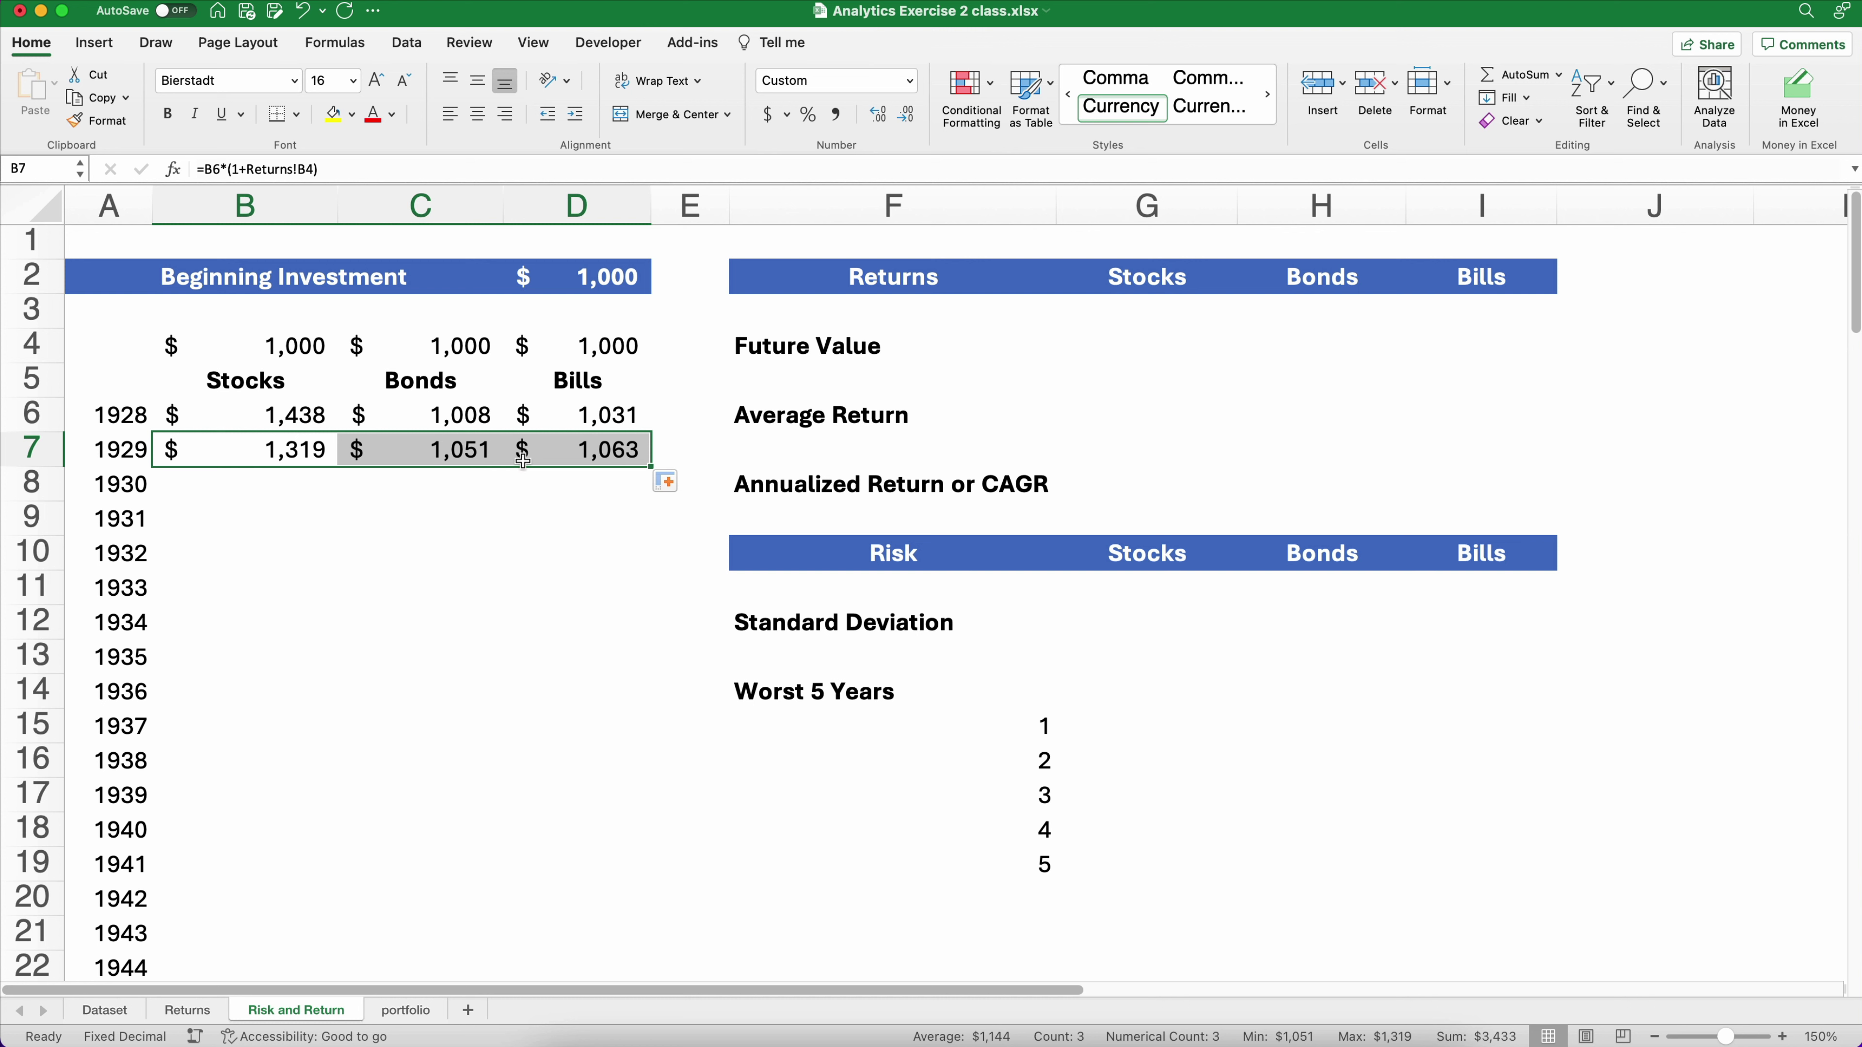
pyautogui.moveTo(238, 458); pyautogui.dragTo(520, 463)
pyautogui.doubleClick(649, 468)
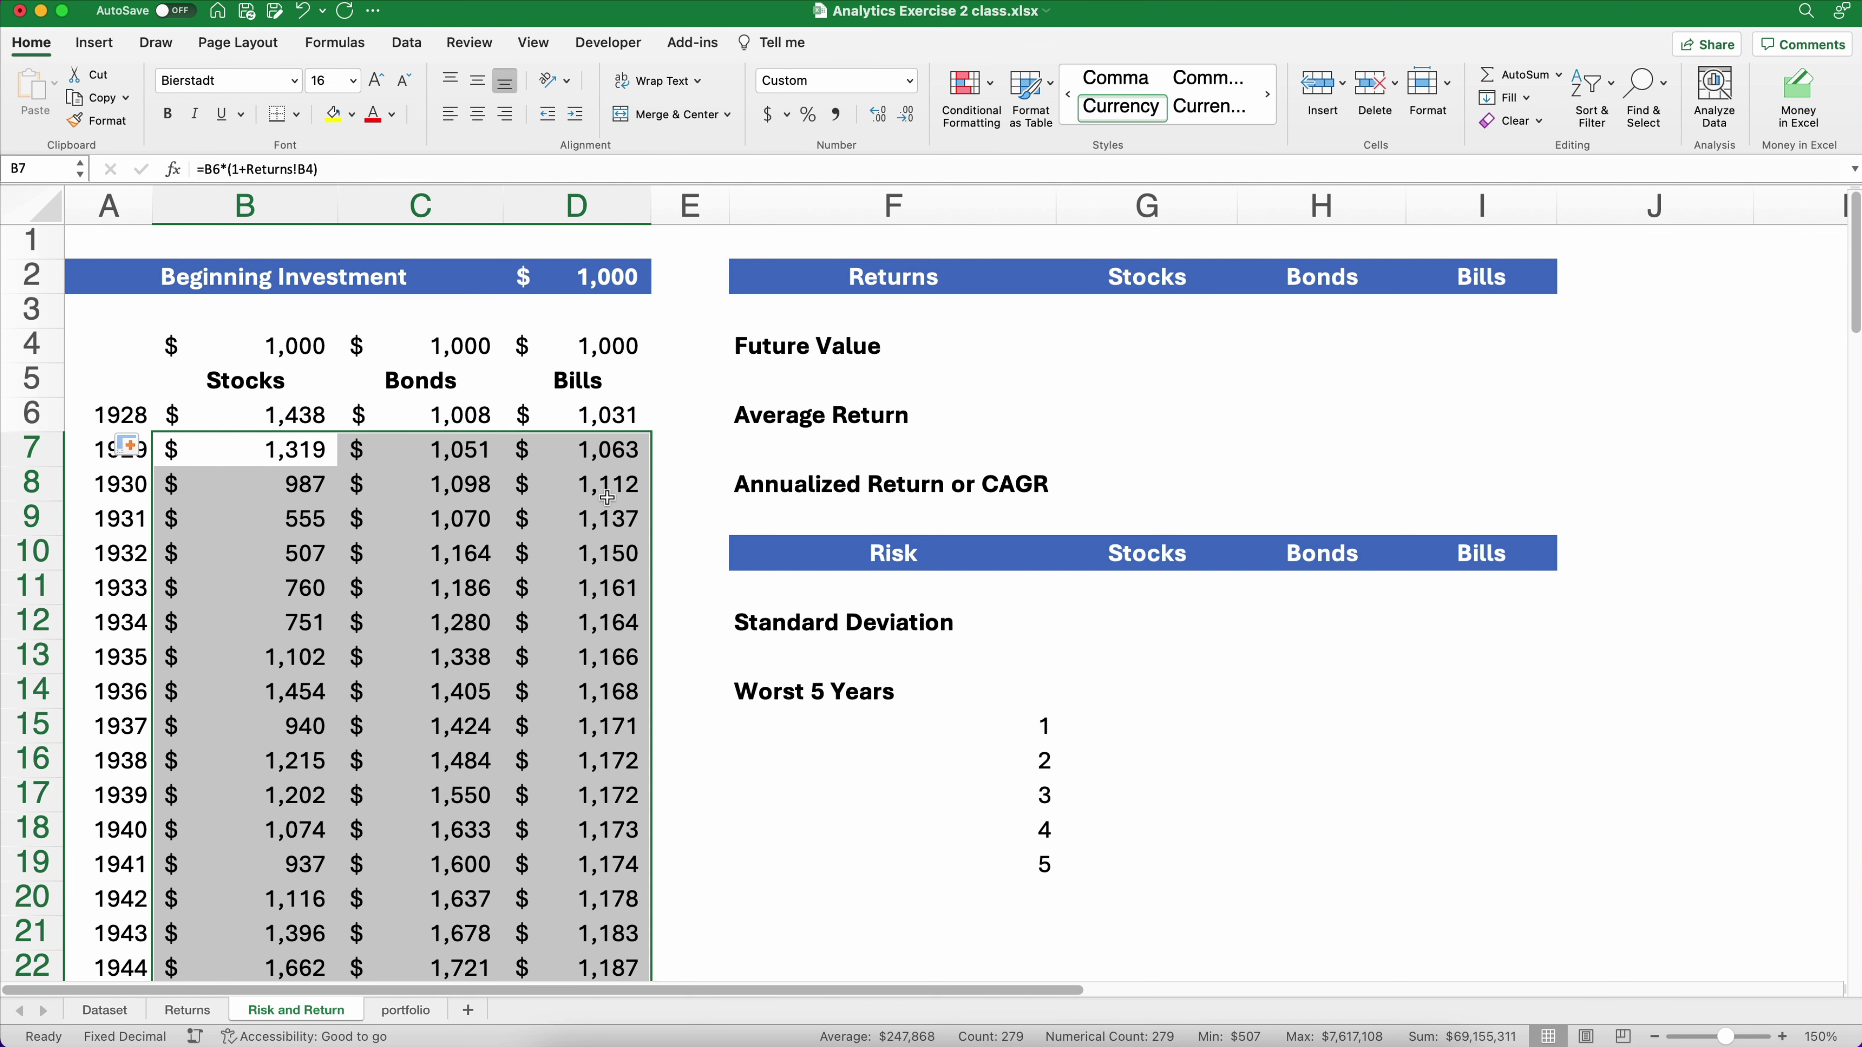
# Inspect the filled stock formulas and the final 2021 stock and bond values in row 99
pyautogui.click(253, 852)
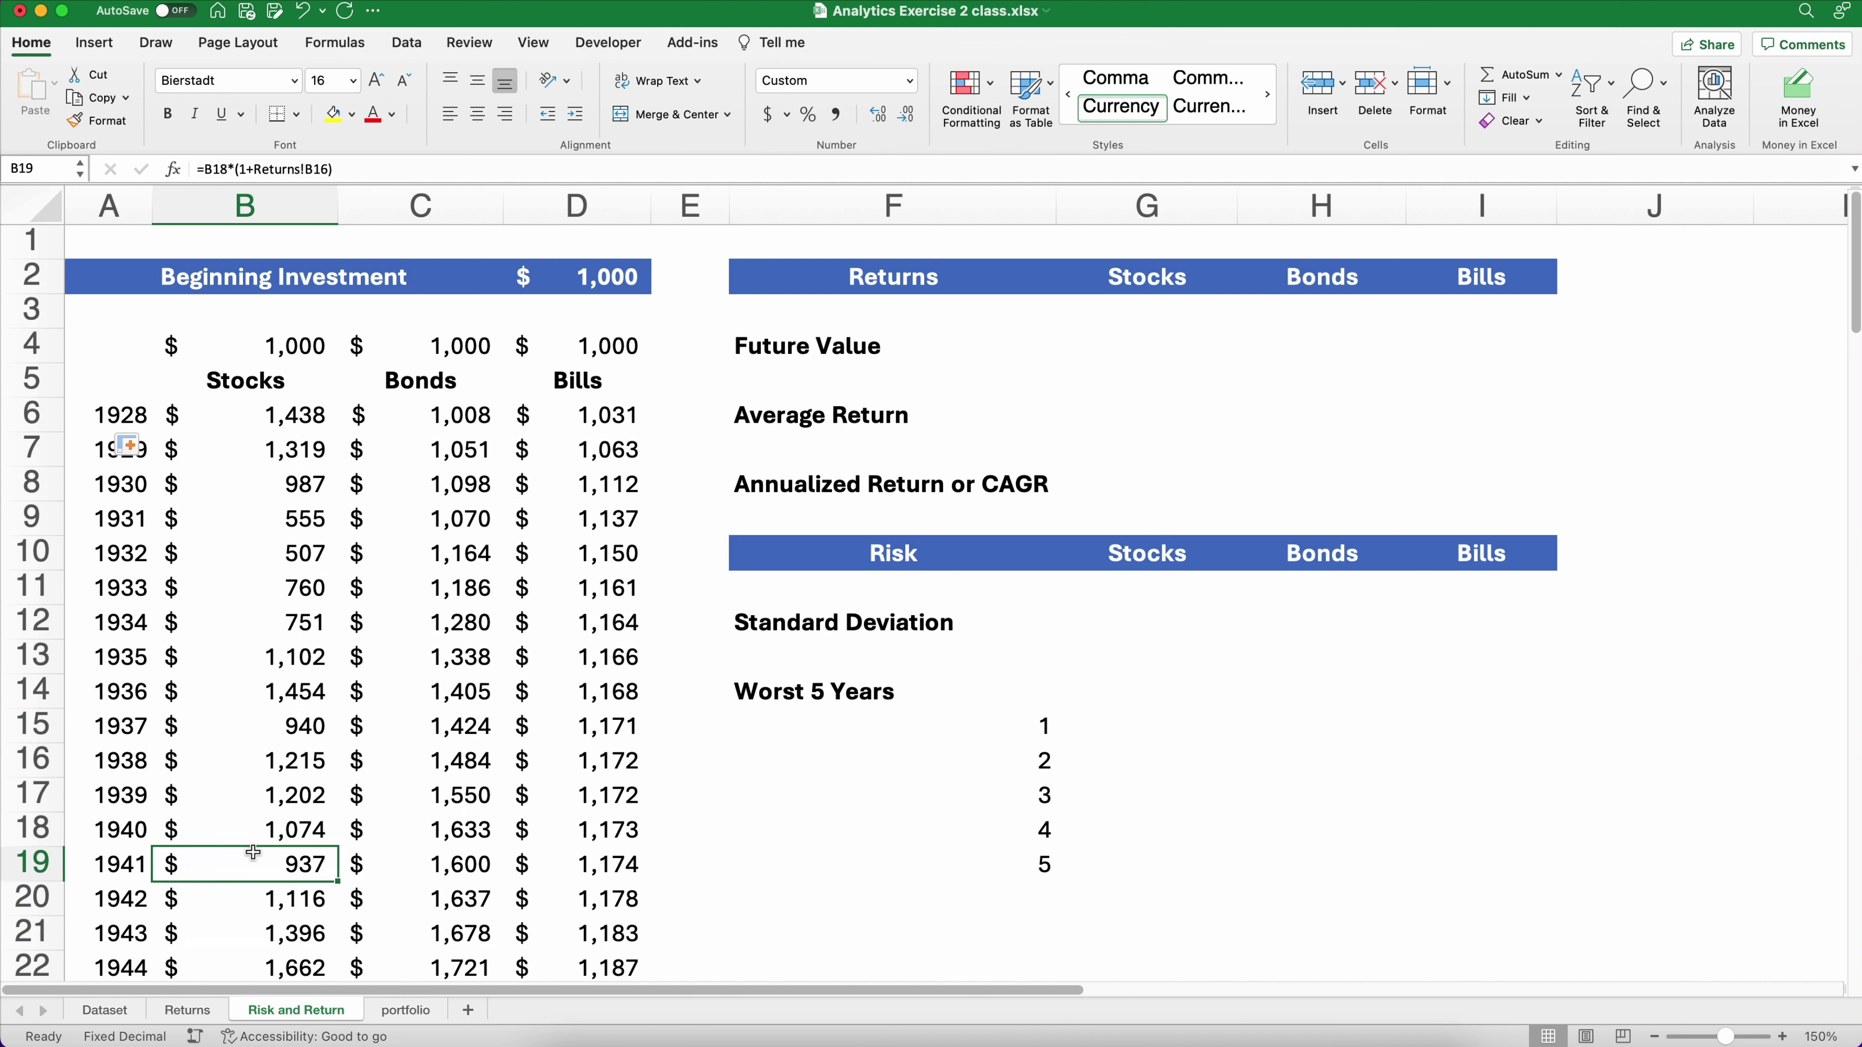
pyautogui.press('super+Down')
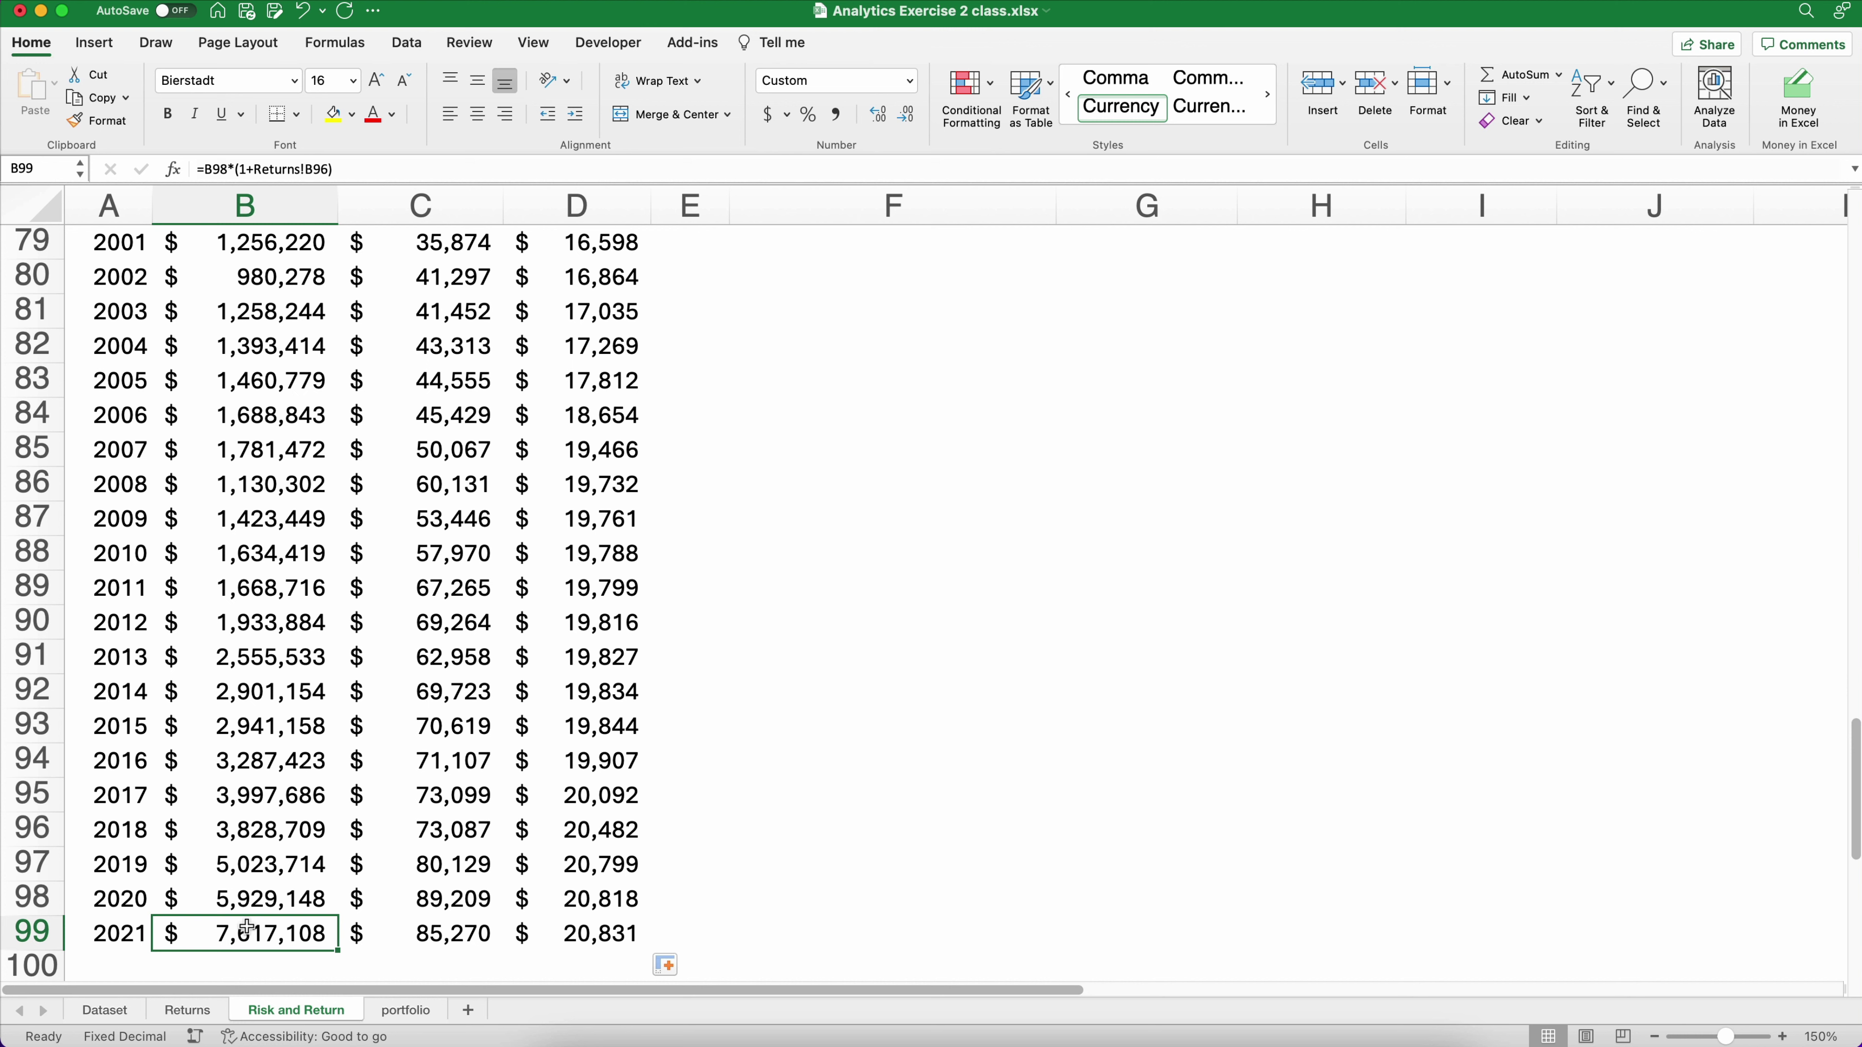
pyautogui.click(405, 938)
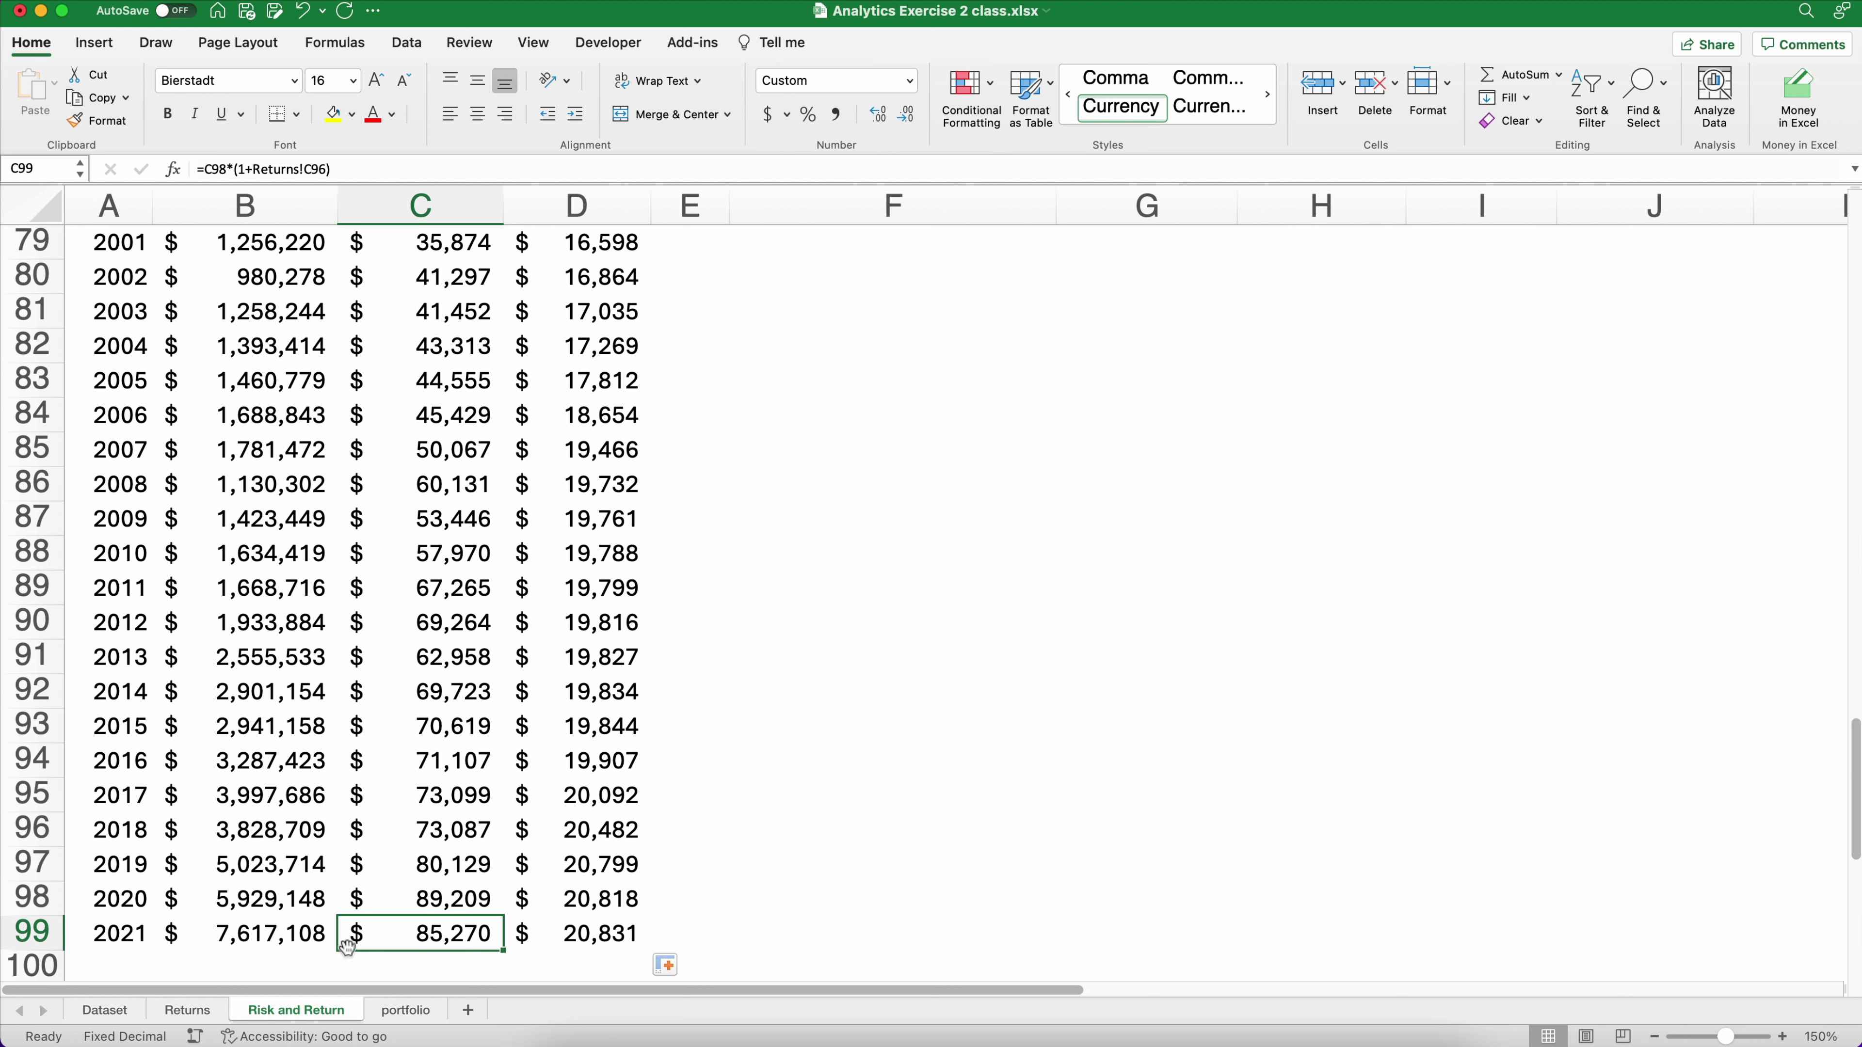
# Check the final 2021 stock and bill values and their formulas in row 99
pyautogui.click(304, 938)
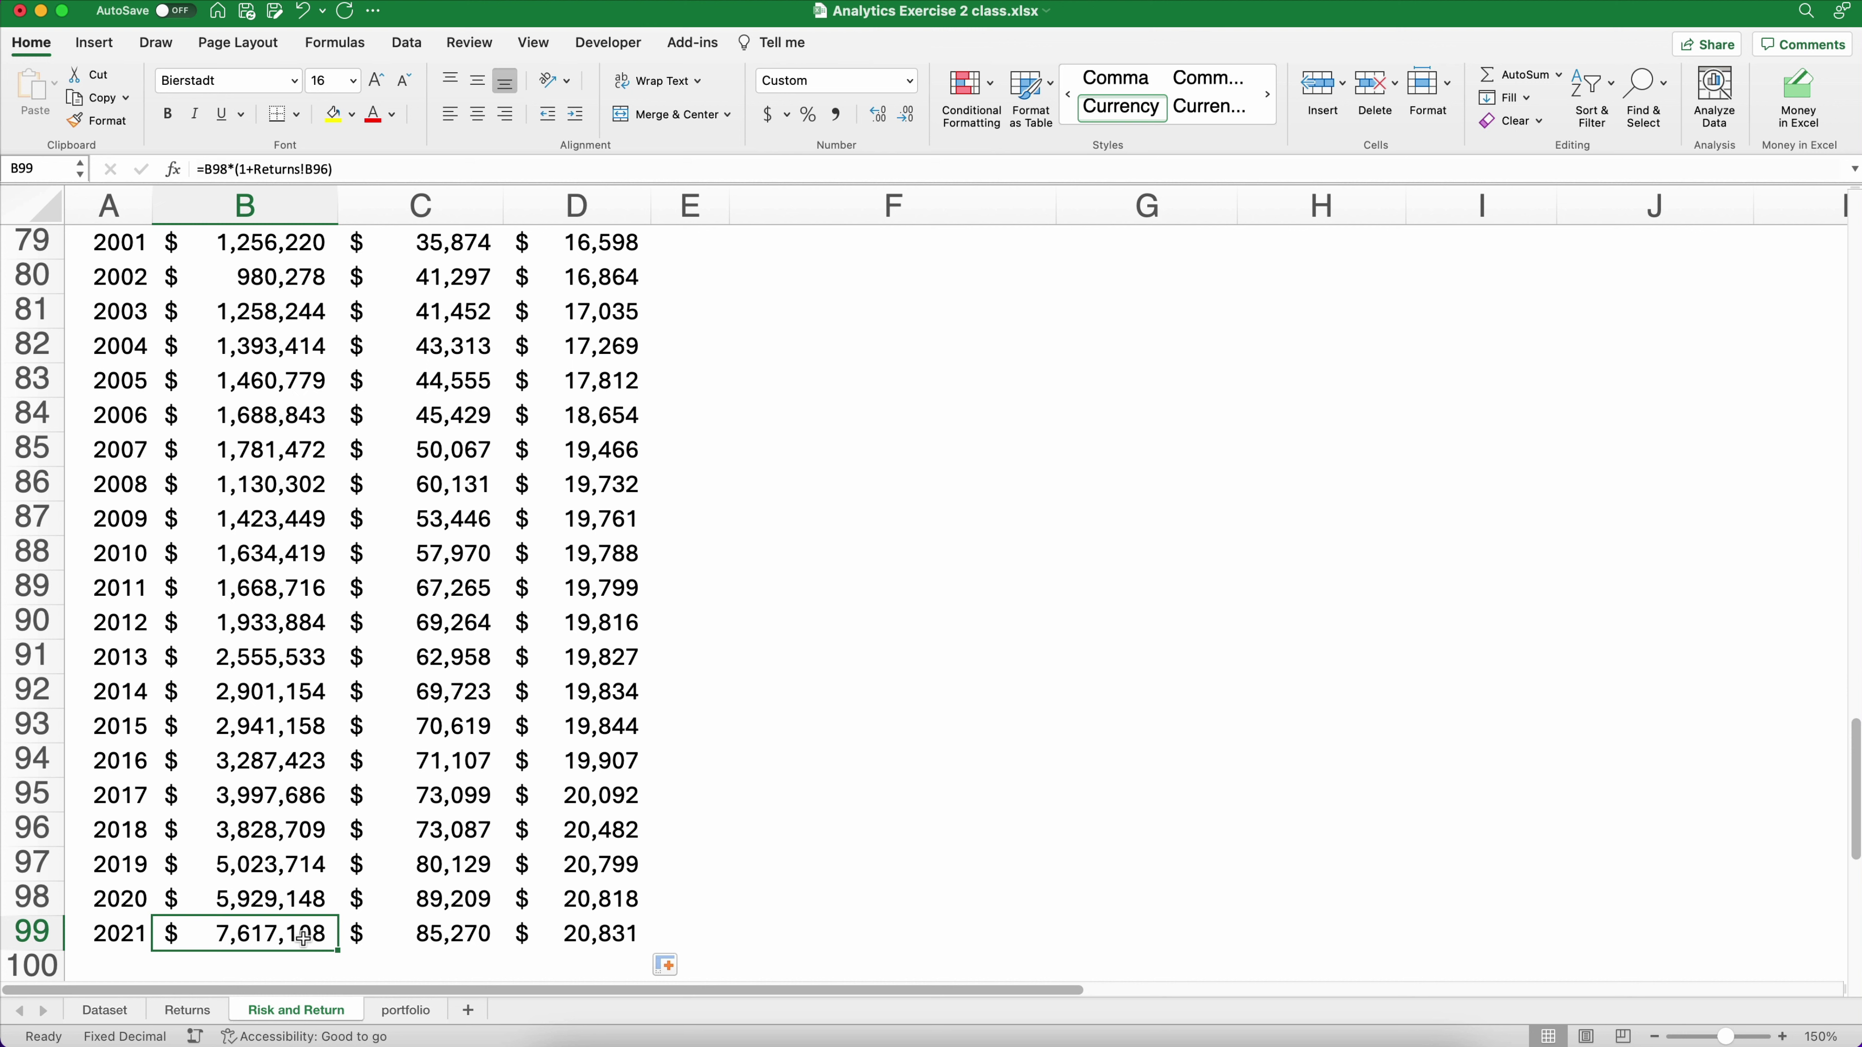
pyautogui.click(546, 943)
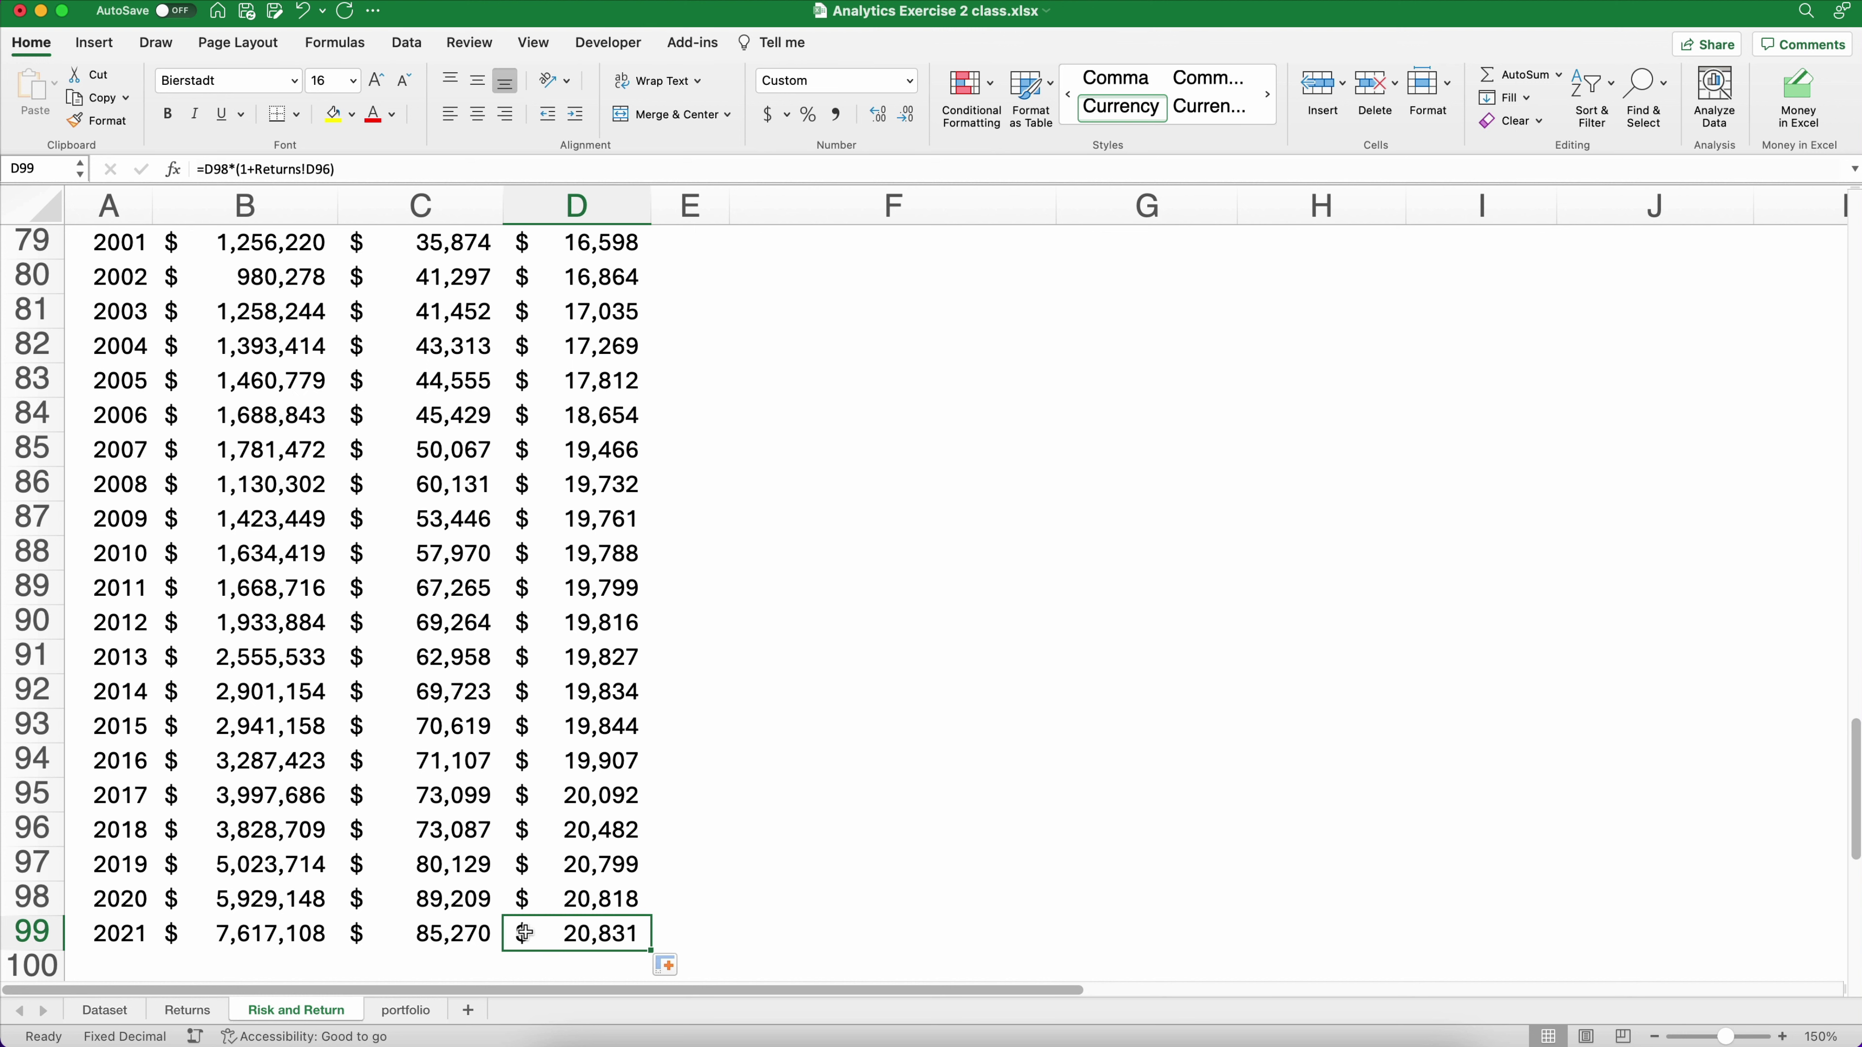
pyautogui.press('super+Up')
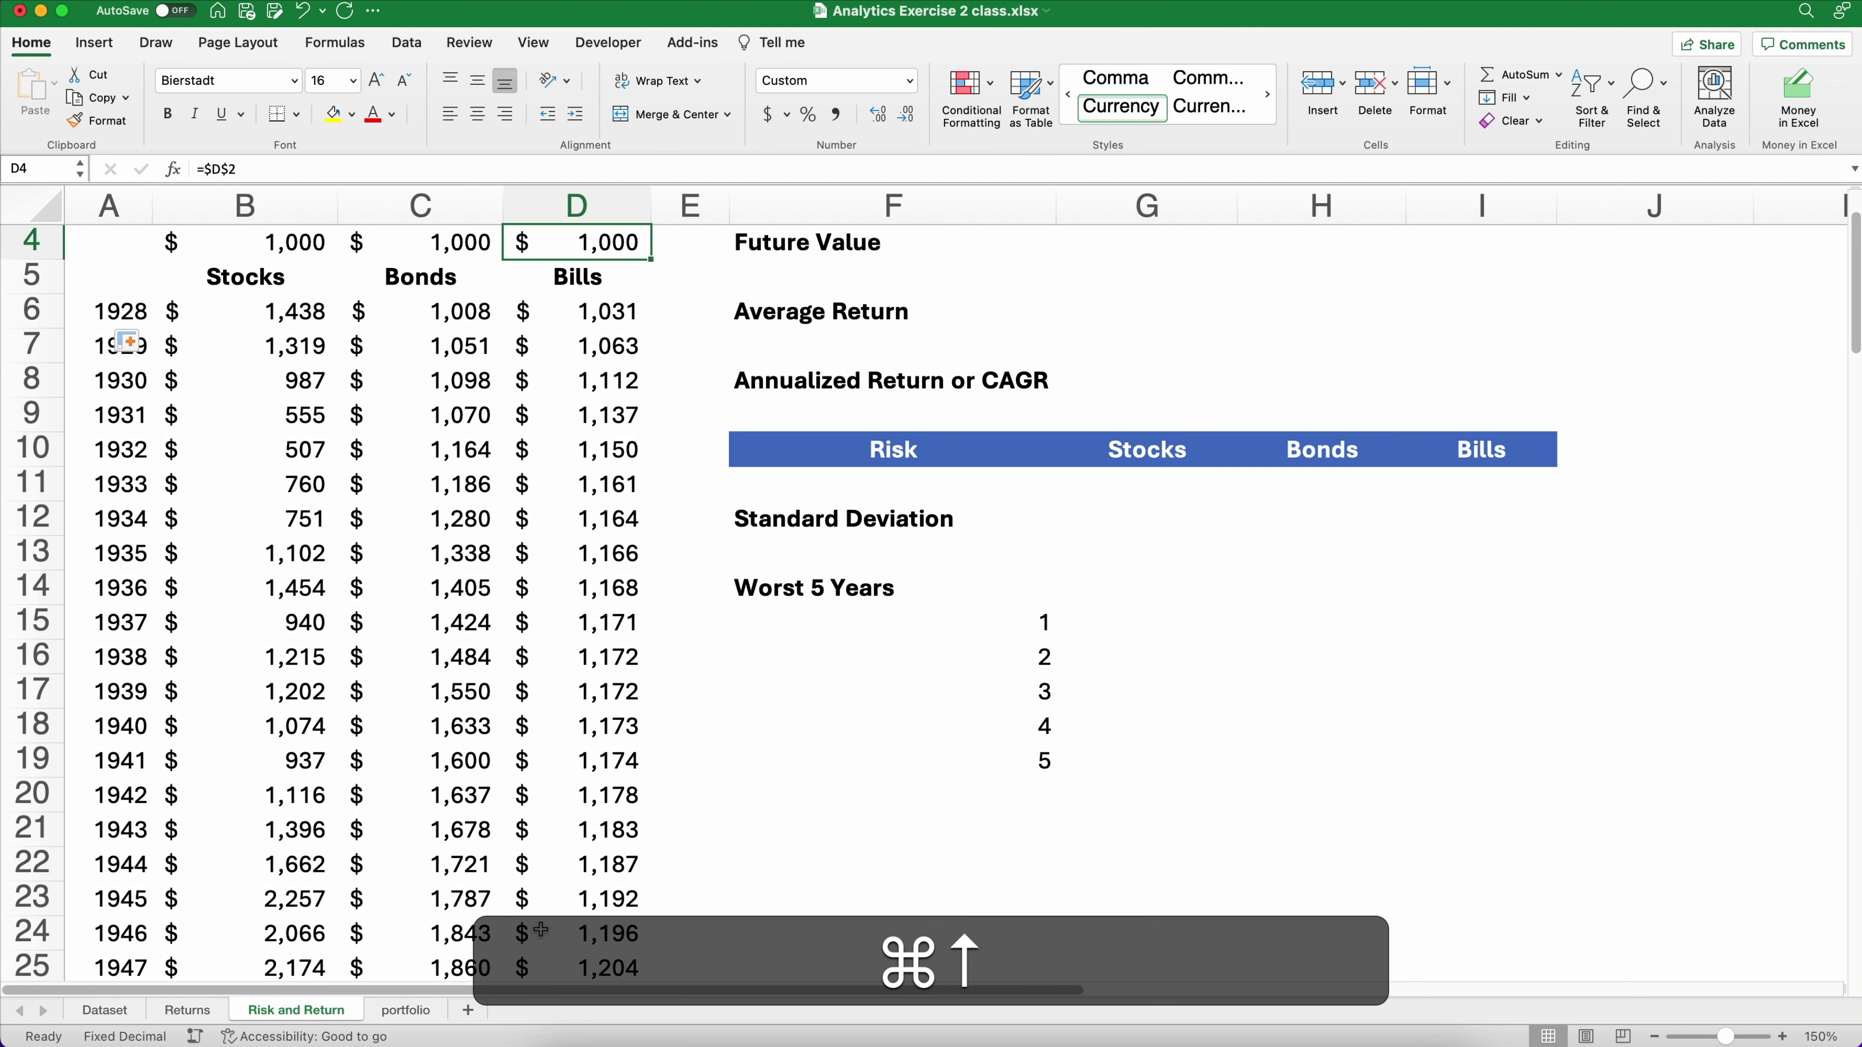
pyautogui.scroll(3, 1025, 850)
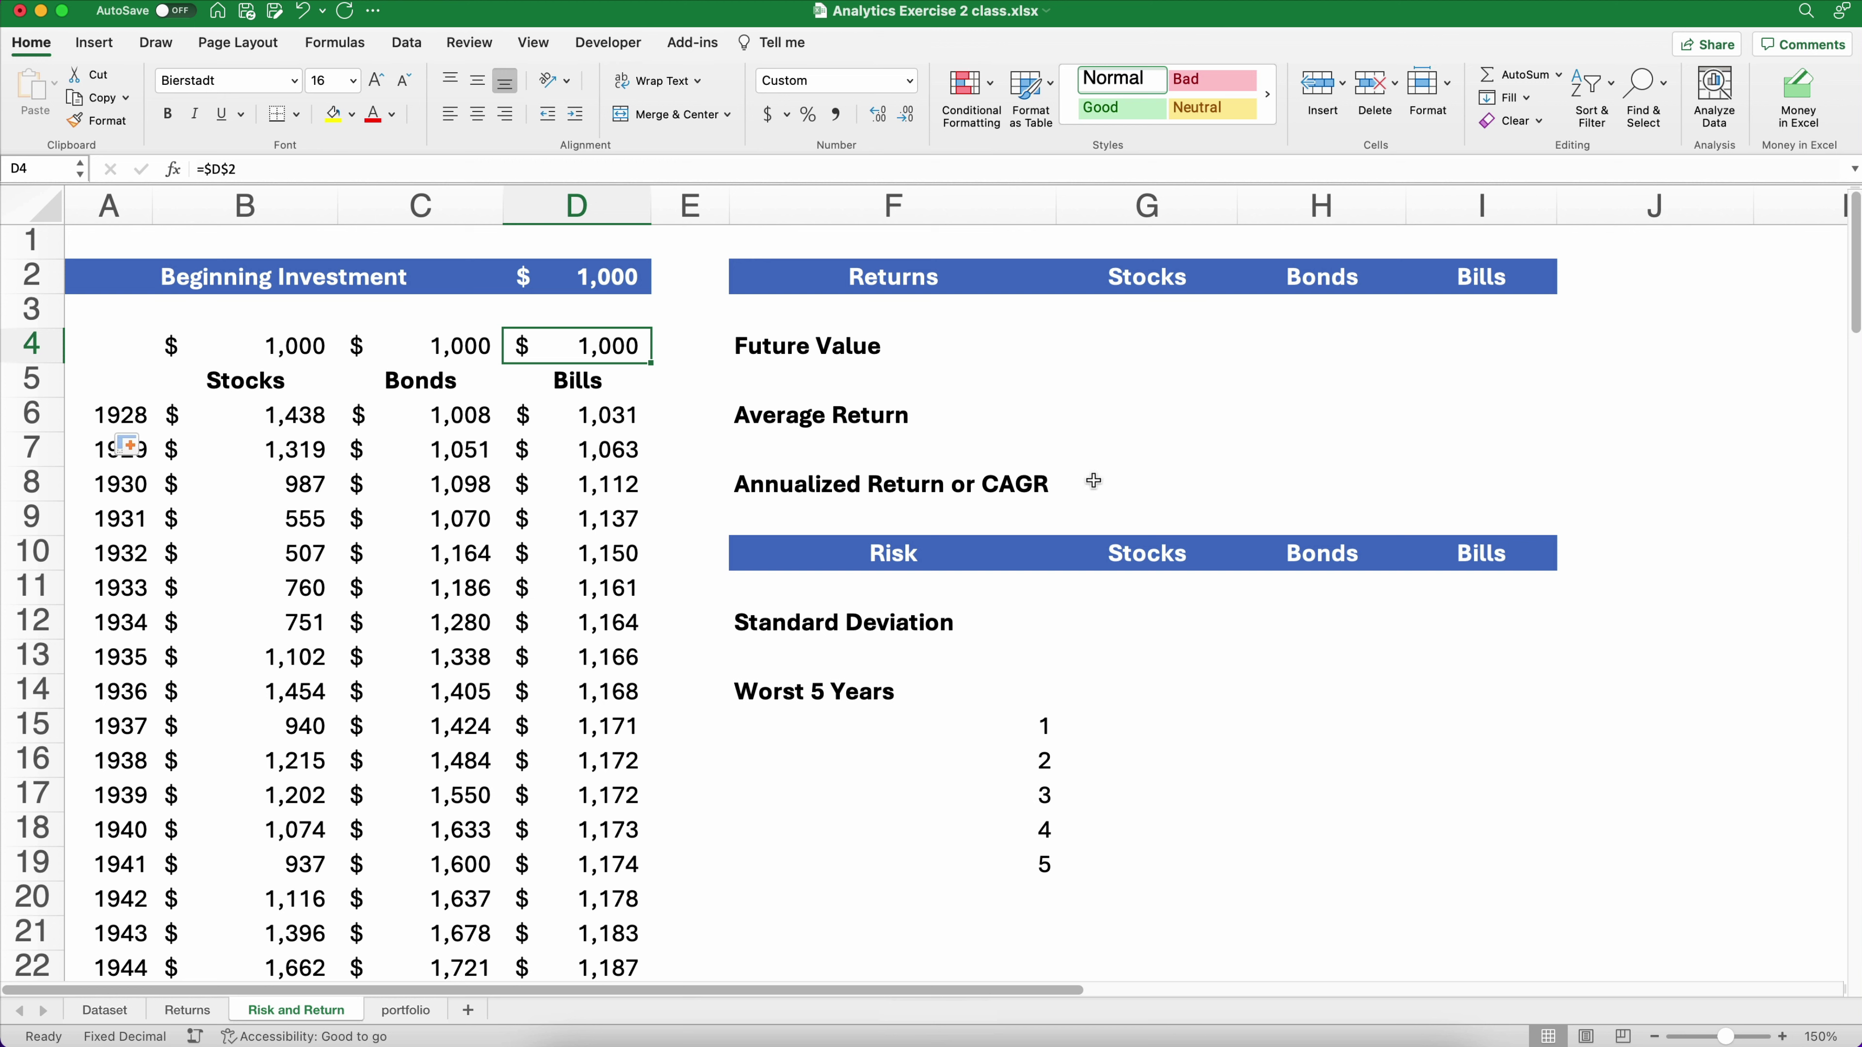
# Link the stocks Future Value in G4 to the 2021 value with =B99 and copy it across to bonds and bills
pyautogui.click(1146, 339)
pyautogui.write('=')
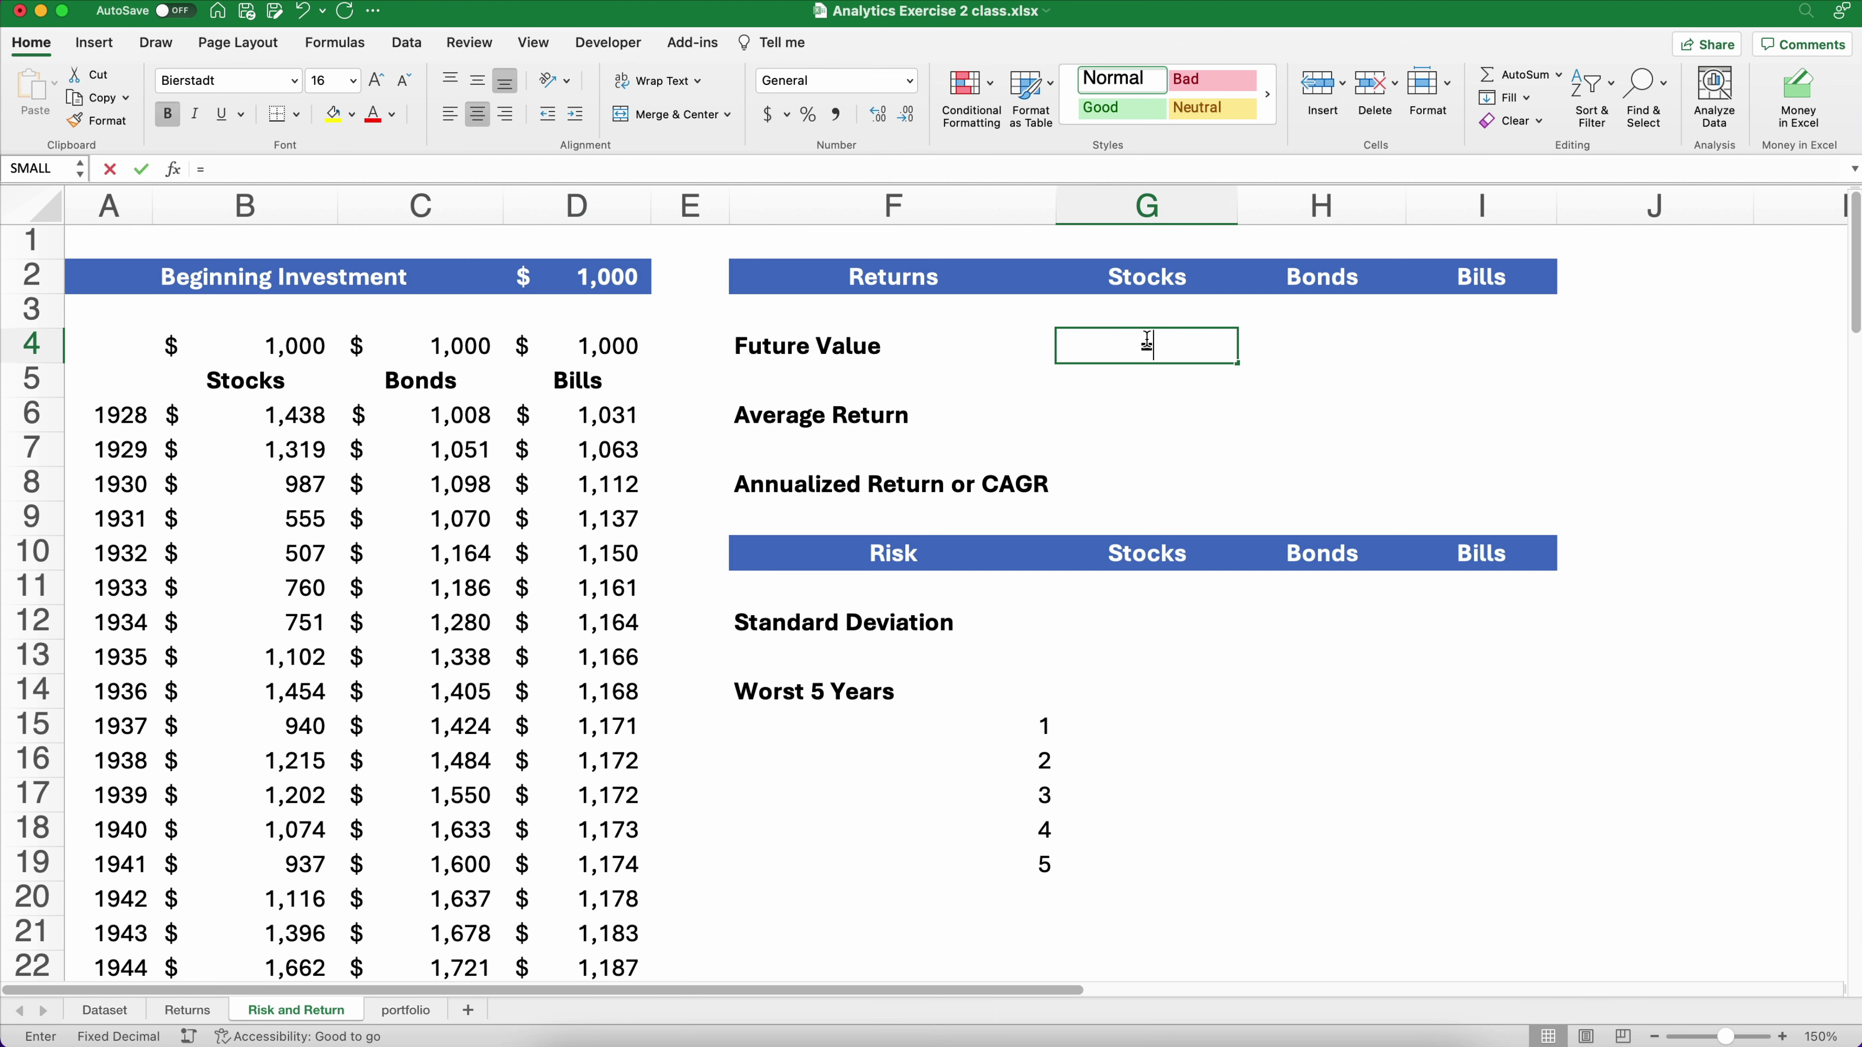
pyautogui.scroll(-5, 228, 723)
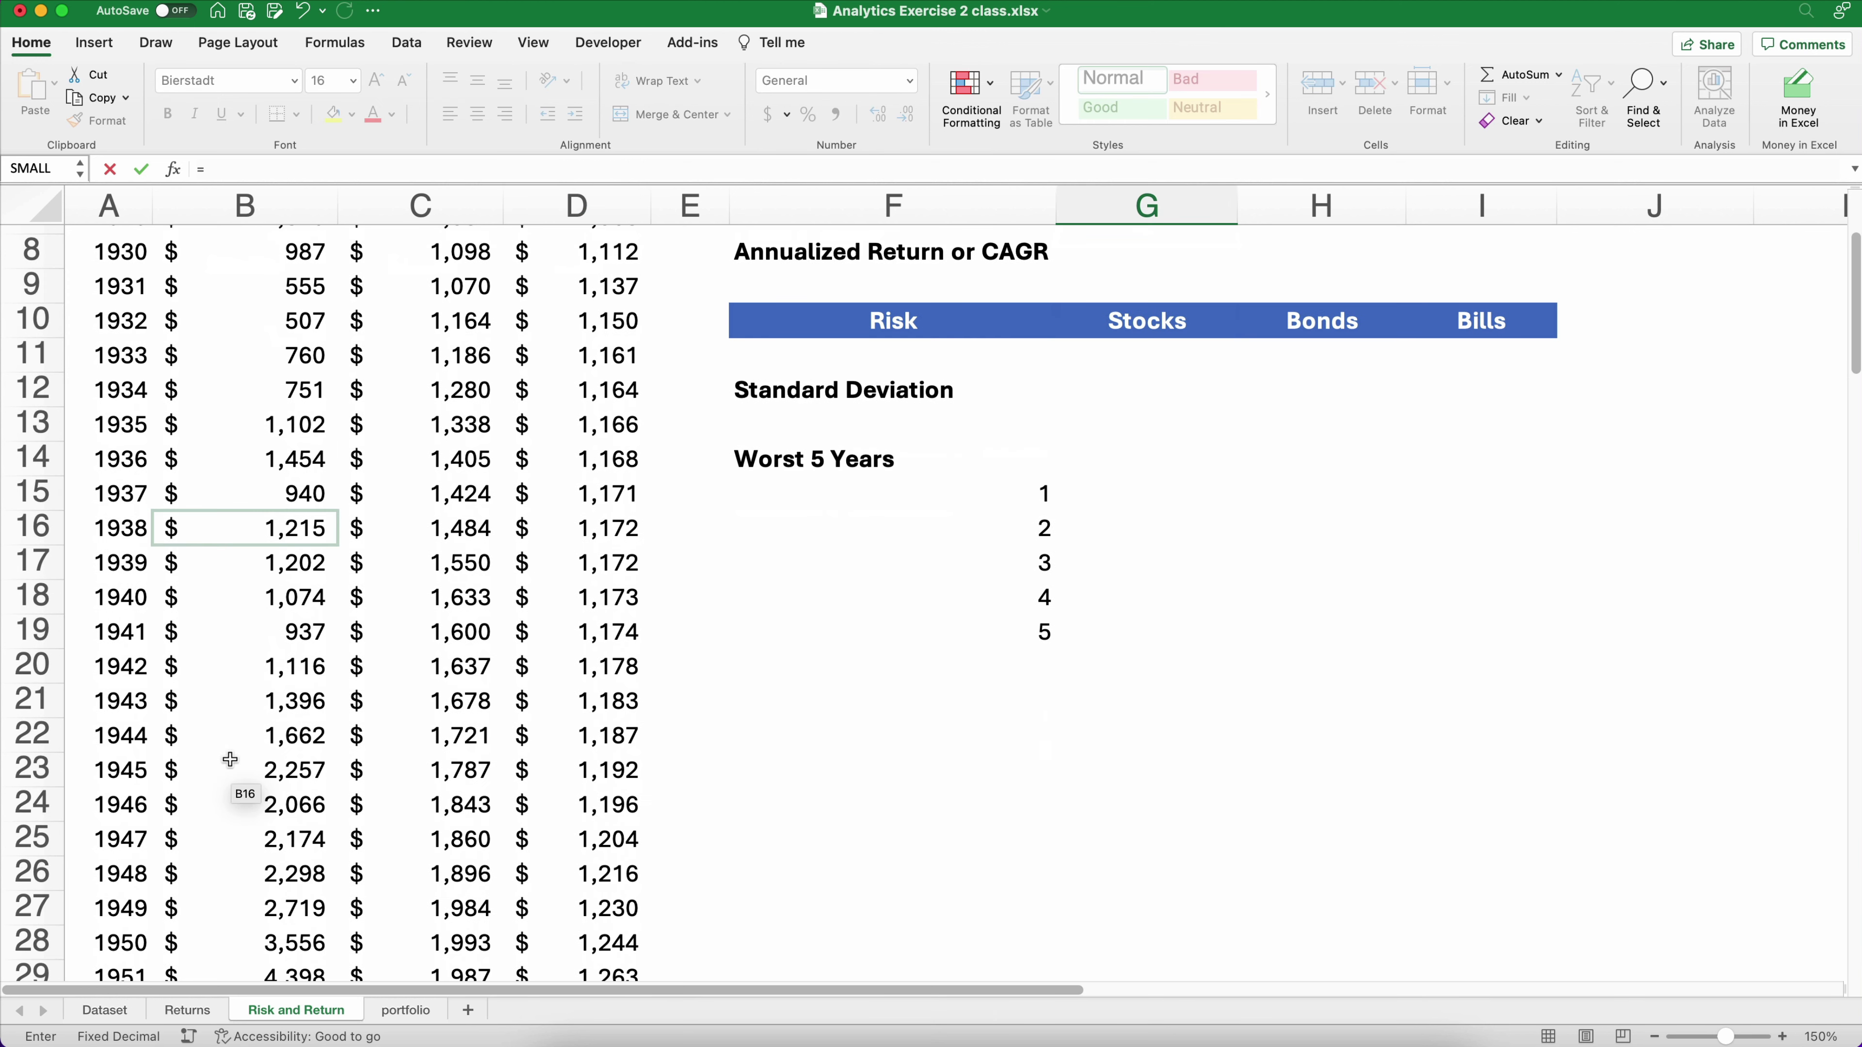
pyautogui.scroll(-5, 242, 763)
pyautogui.scroll(-20, 229, 763)
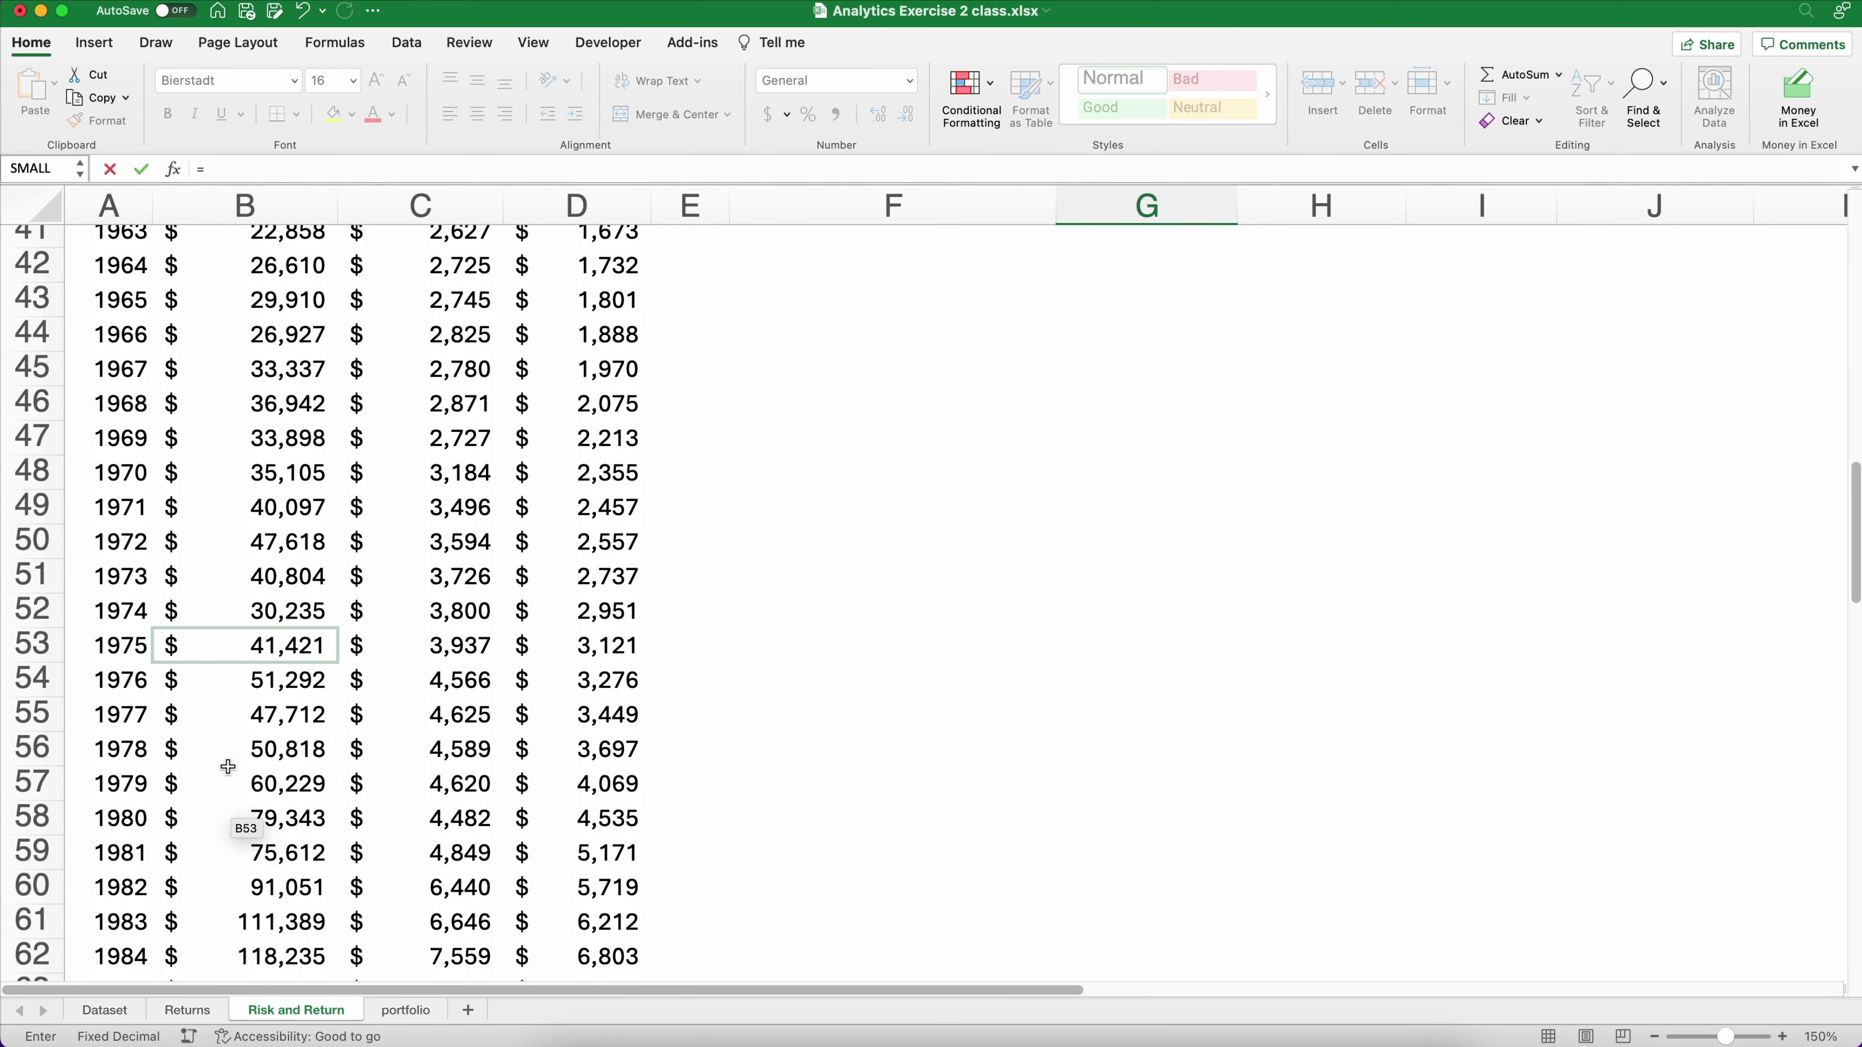
pyautogui.scroll(-4, 226, 774)
pyautogui.click(241, 728)
pyautogui.press('Return')
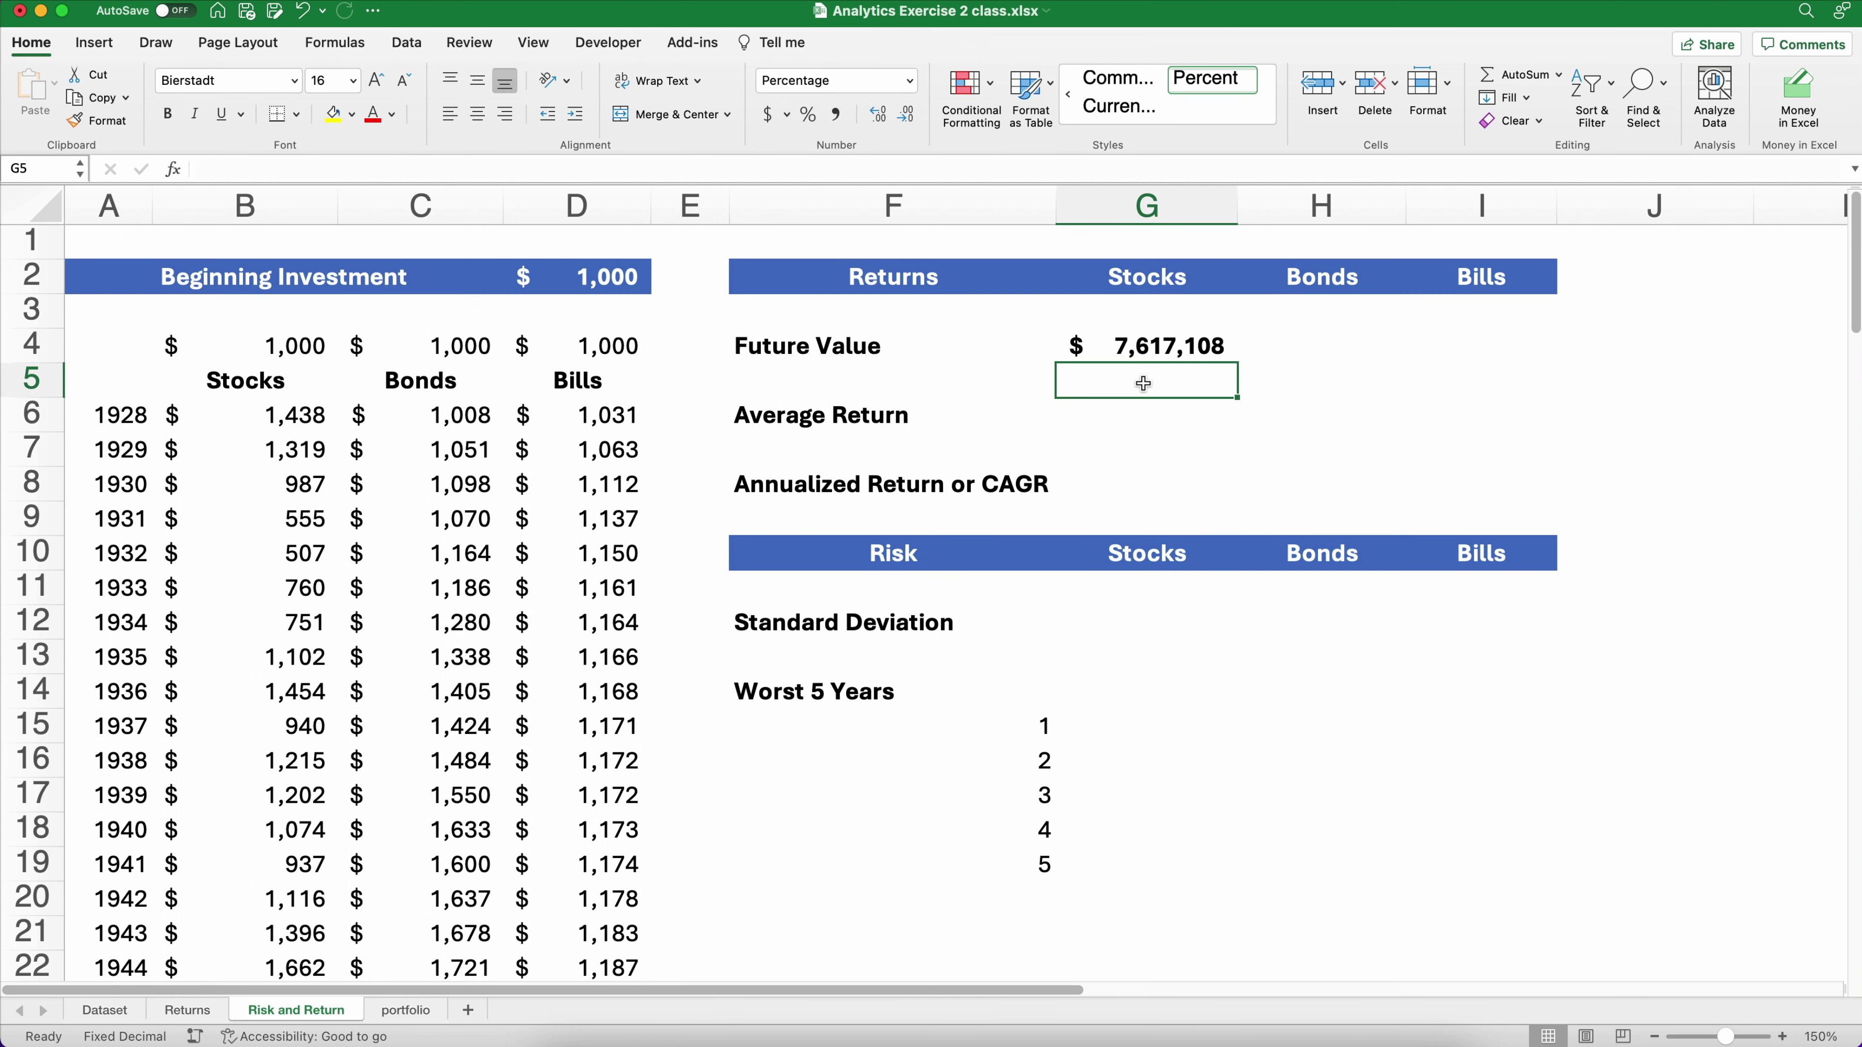
pyautogui.click(1135, 344)
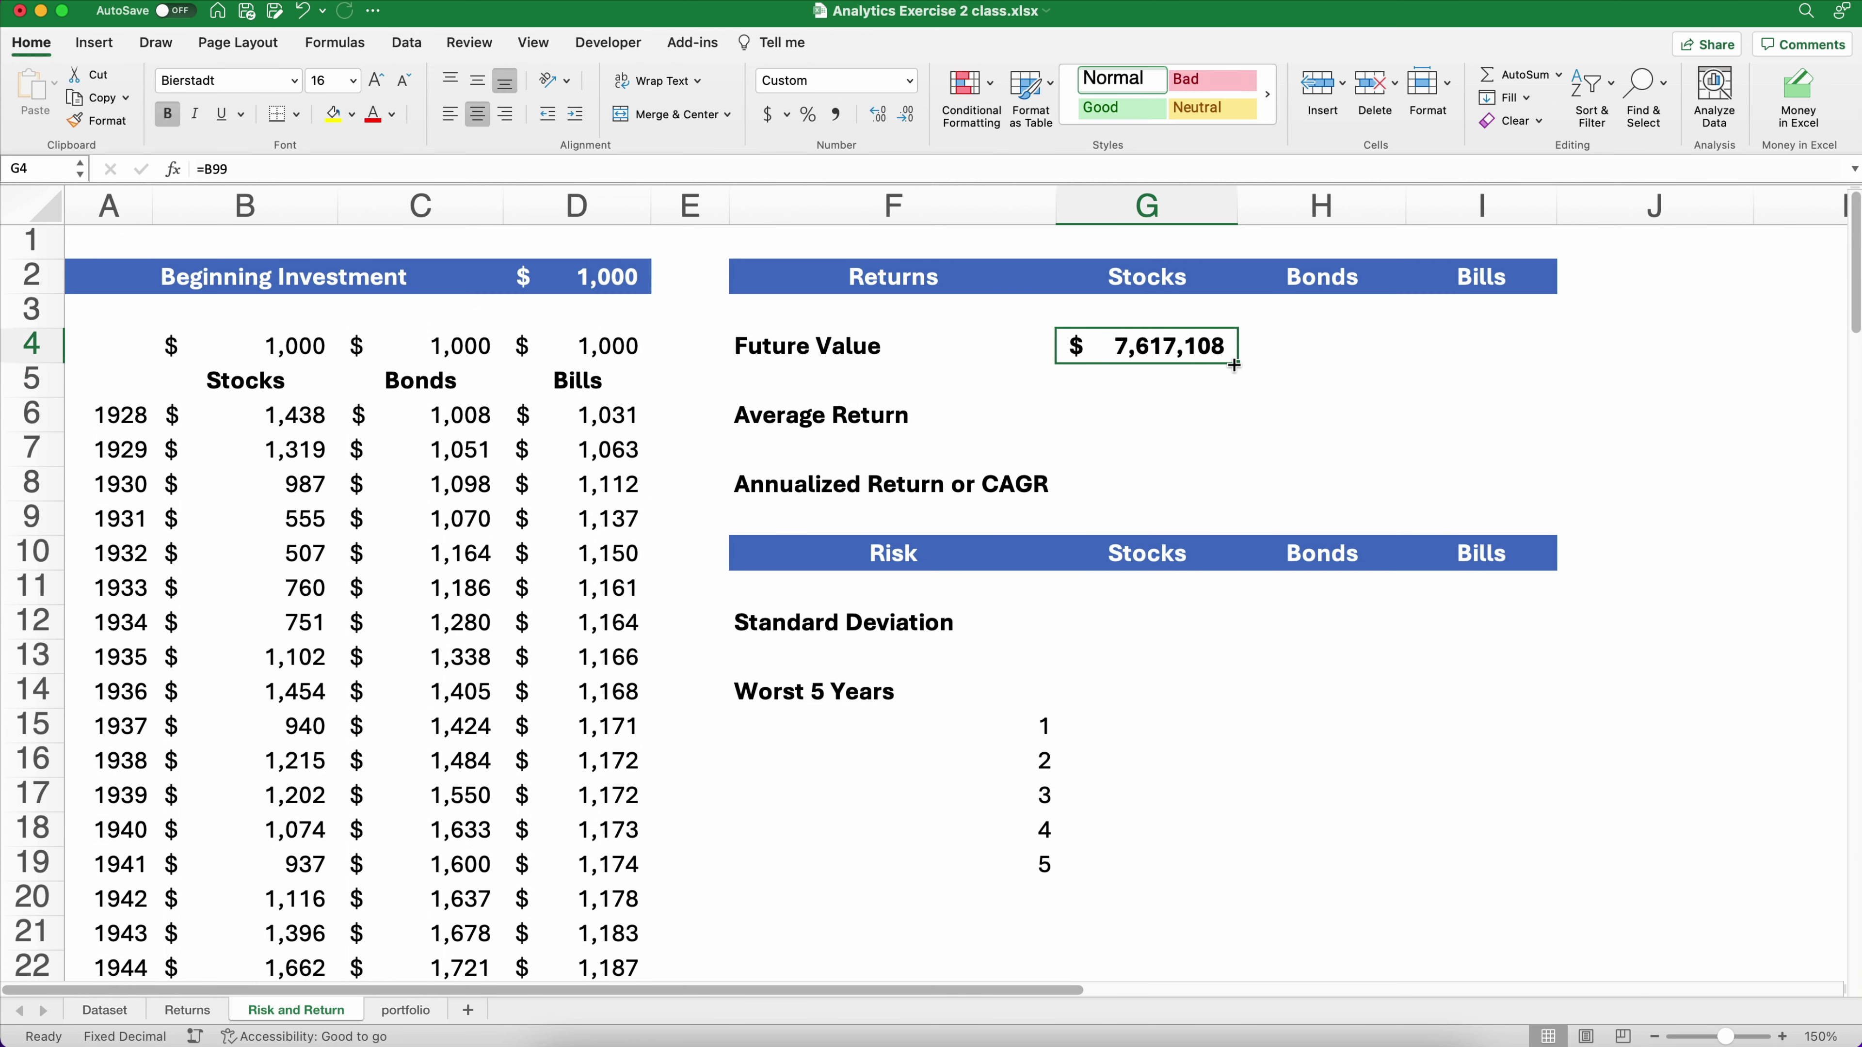
pyautogui.moveTo(1237, 362); pyautogui.dragTo(1548, 363)
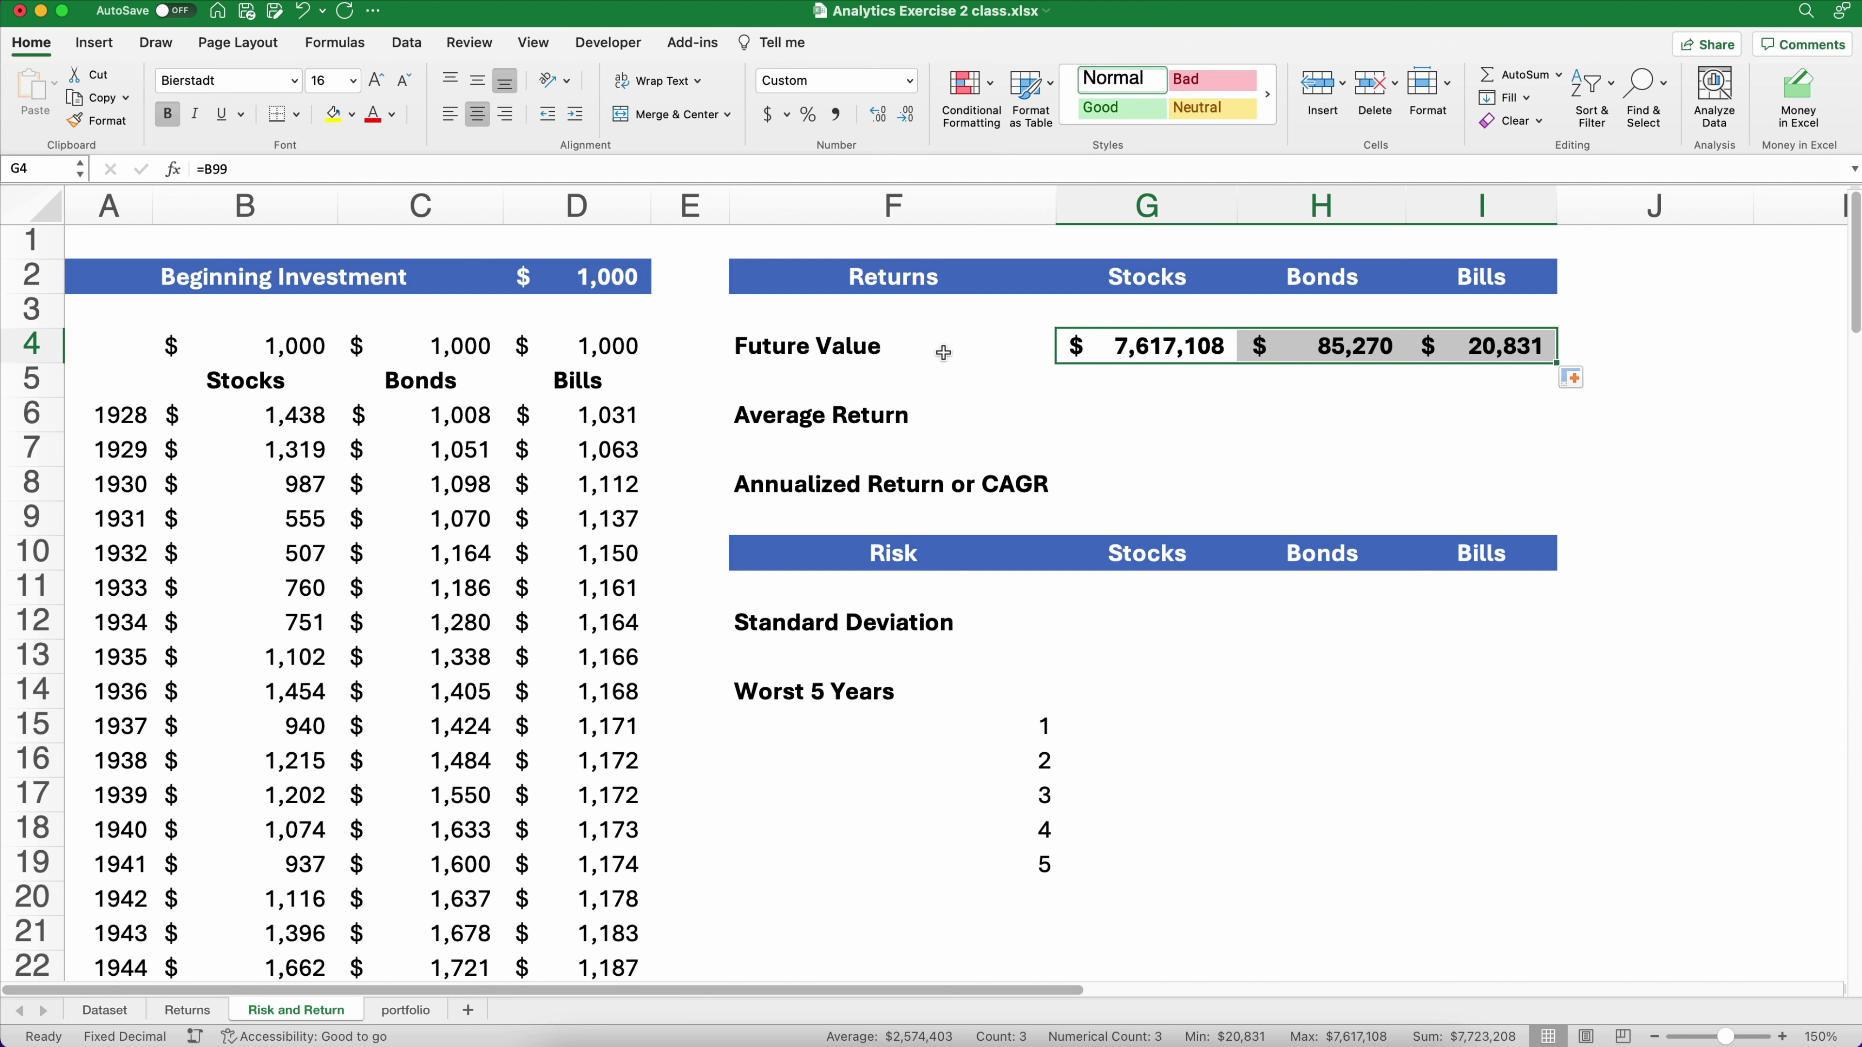
# Try beginning investments of 1, 100 and 10,000 dollars in D2, and set it back to 1,000
pyautogui.click(601, 279)
pyautogui.write('1')
pyautogui.press('Return')
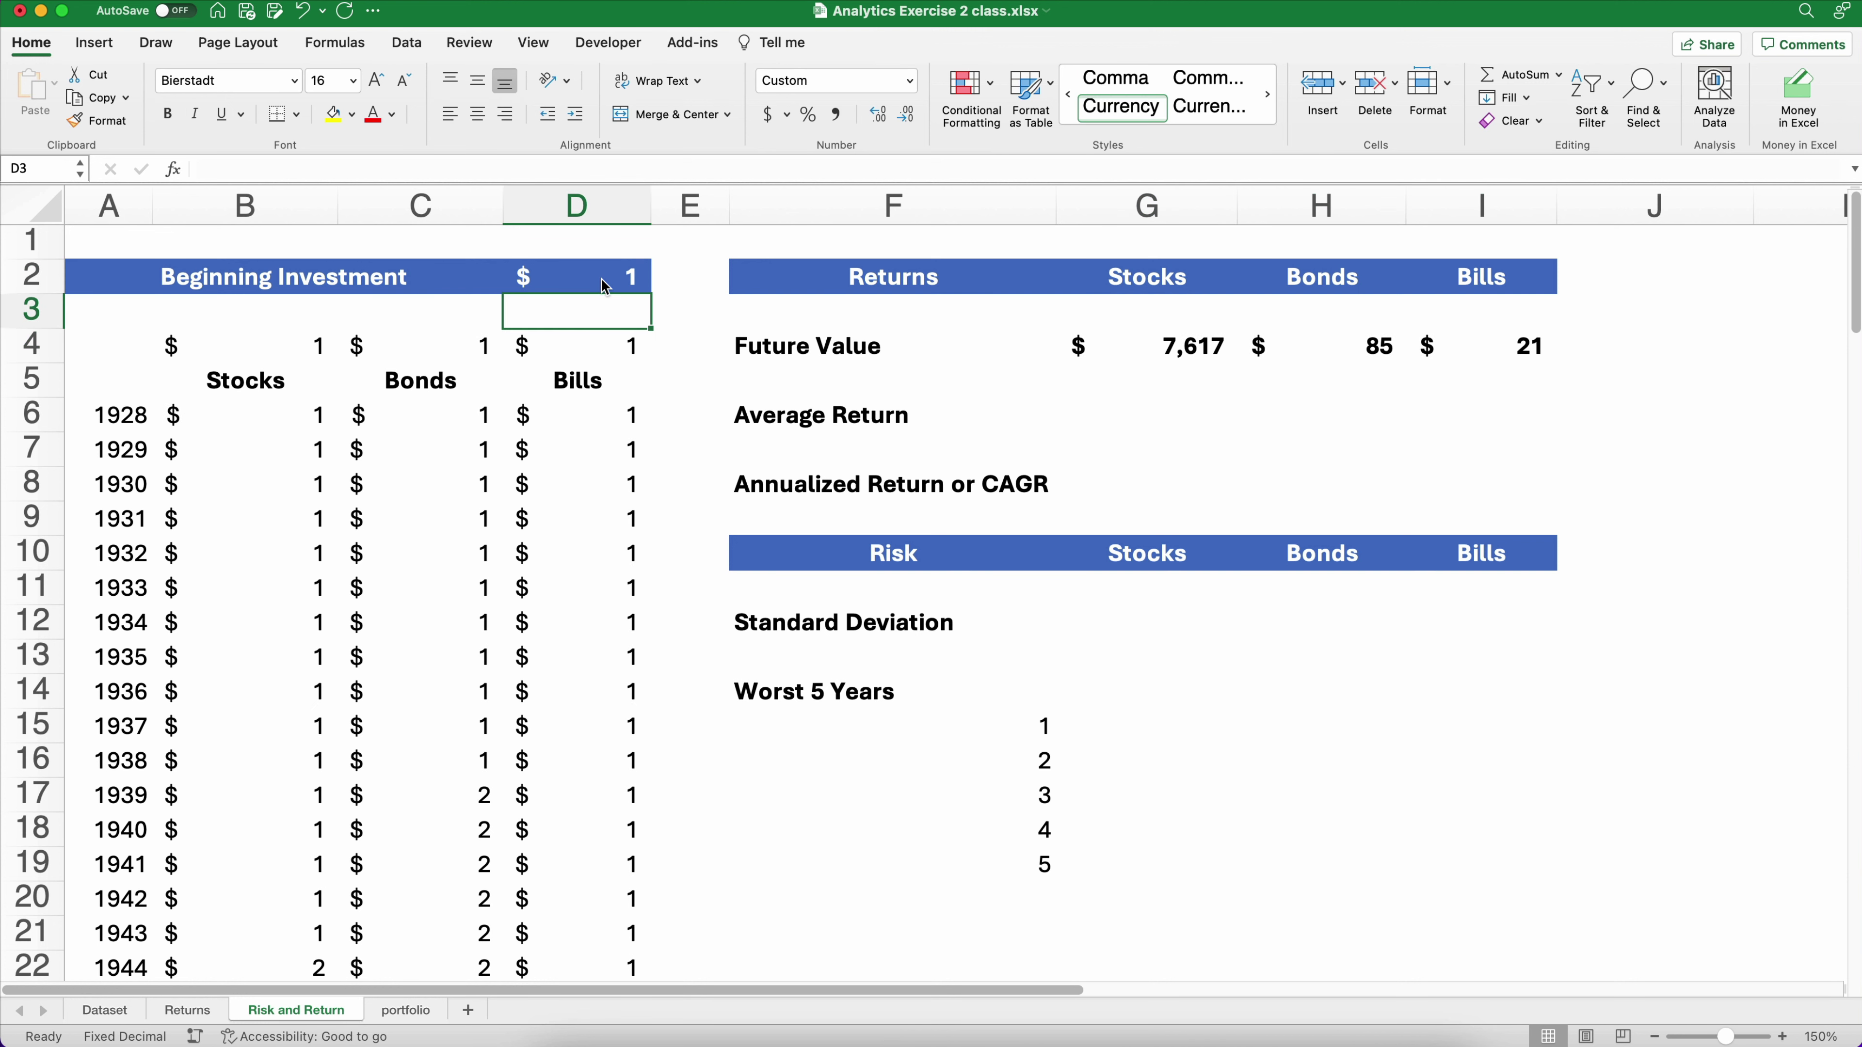
pyautogui.click(605, 286)
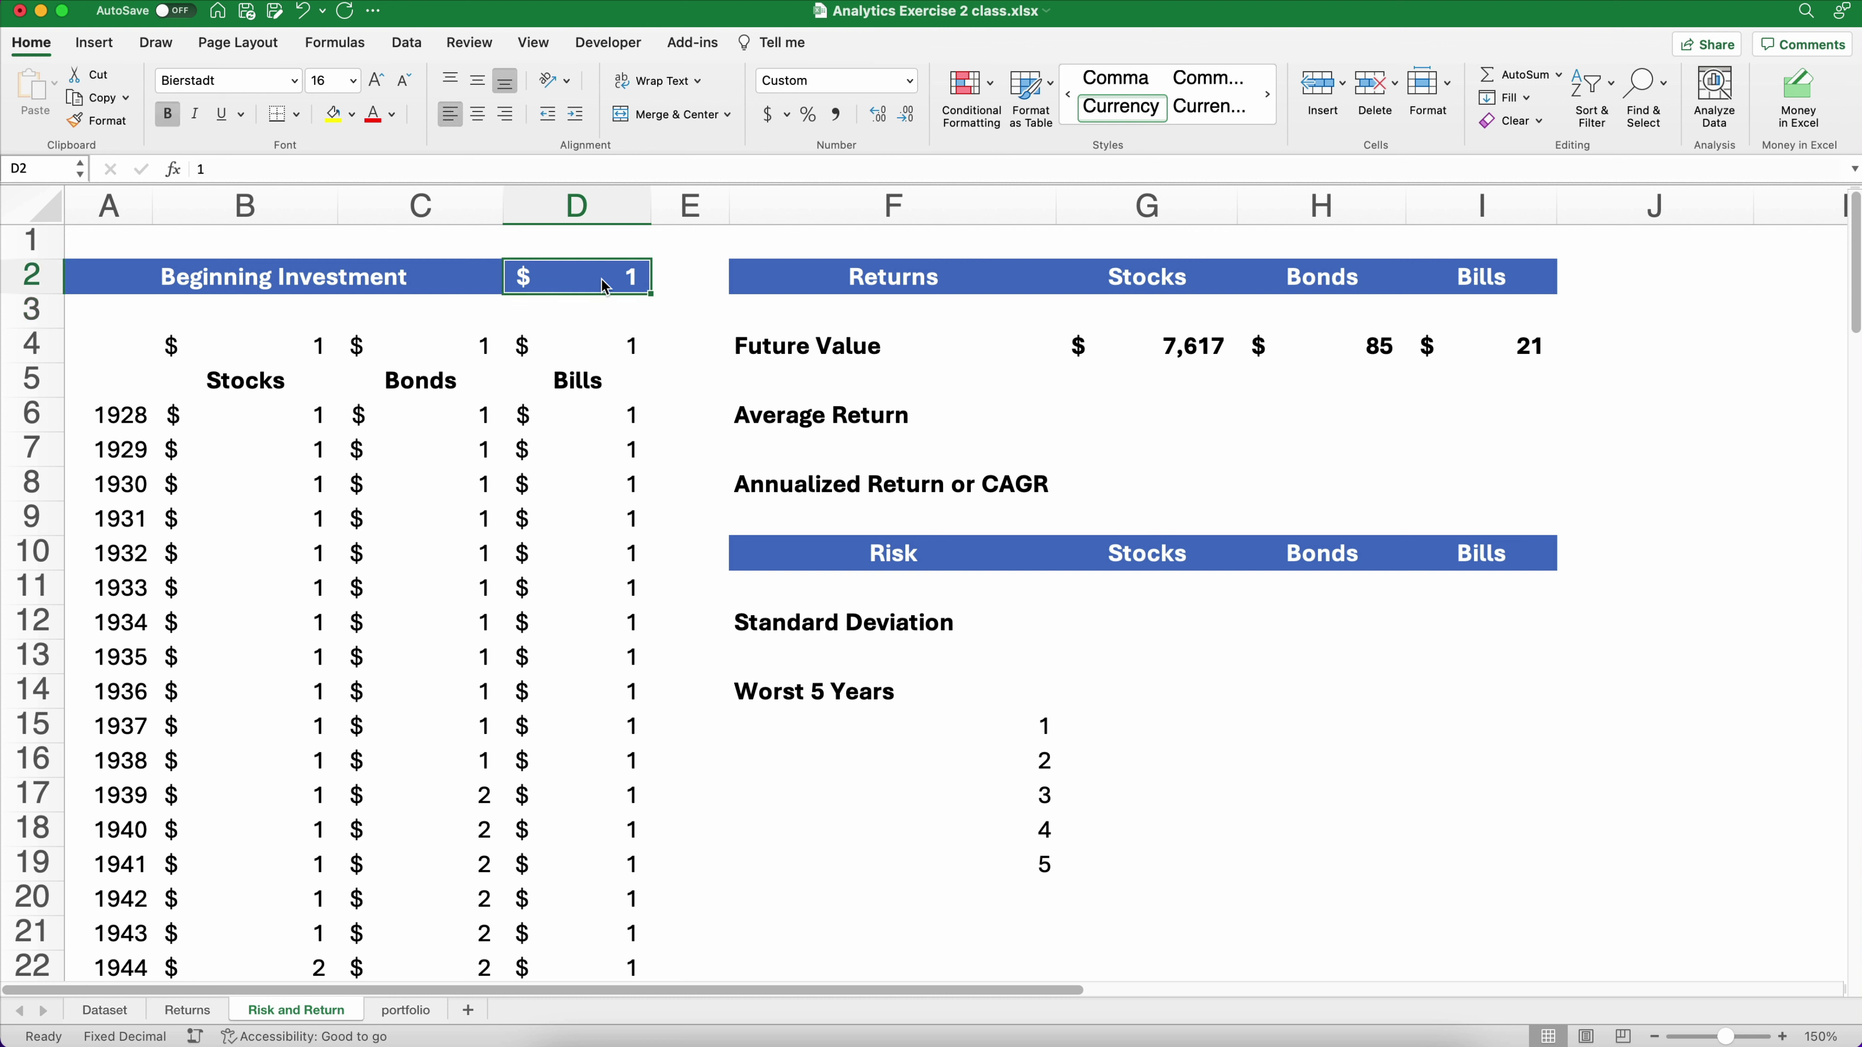
pyautogui.write('100')
pyautogui.press('Return')
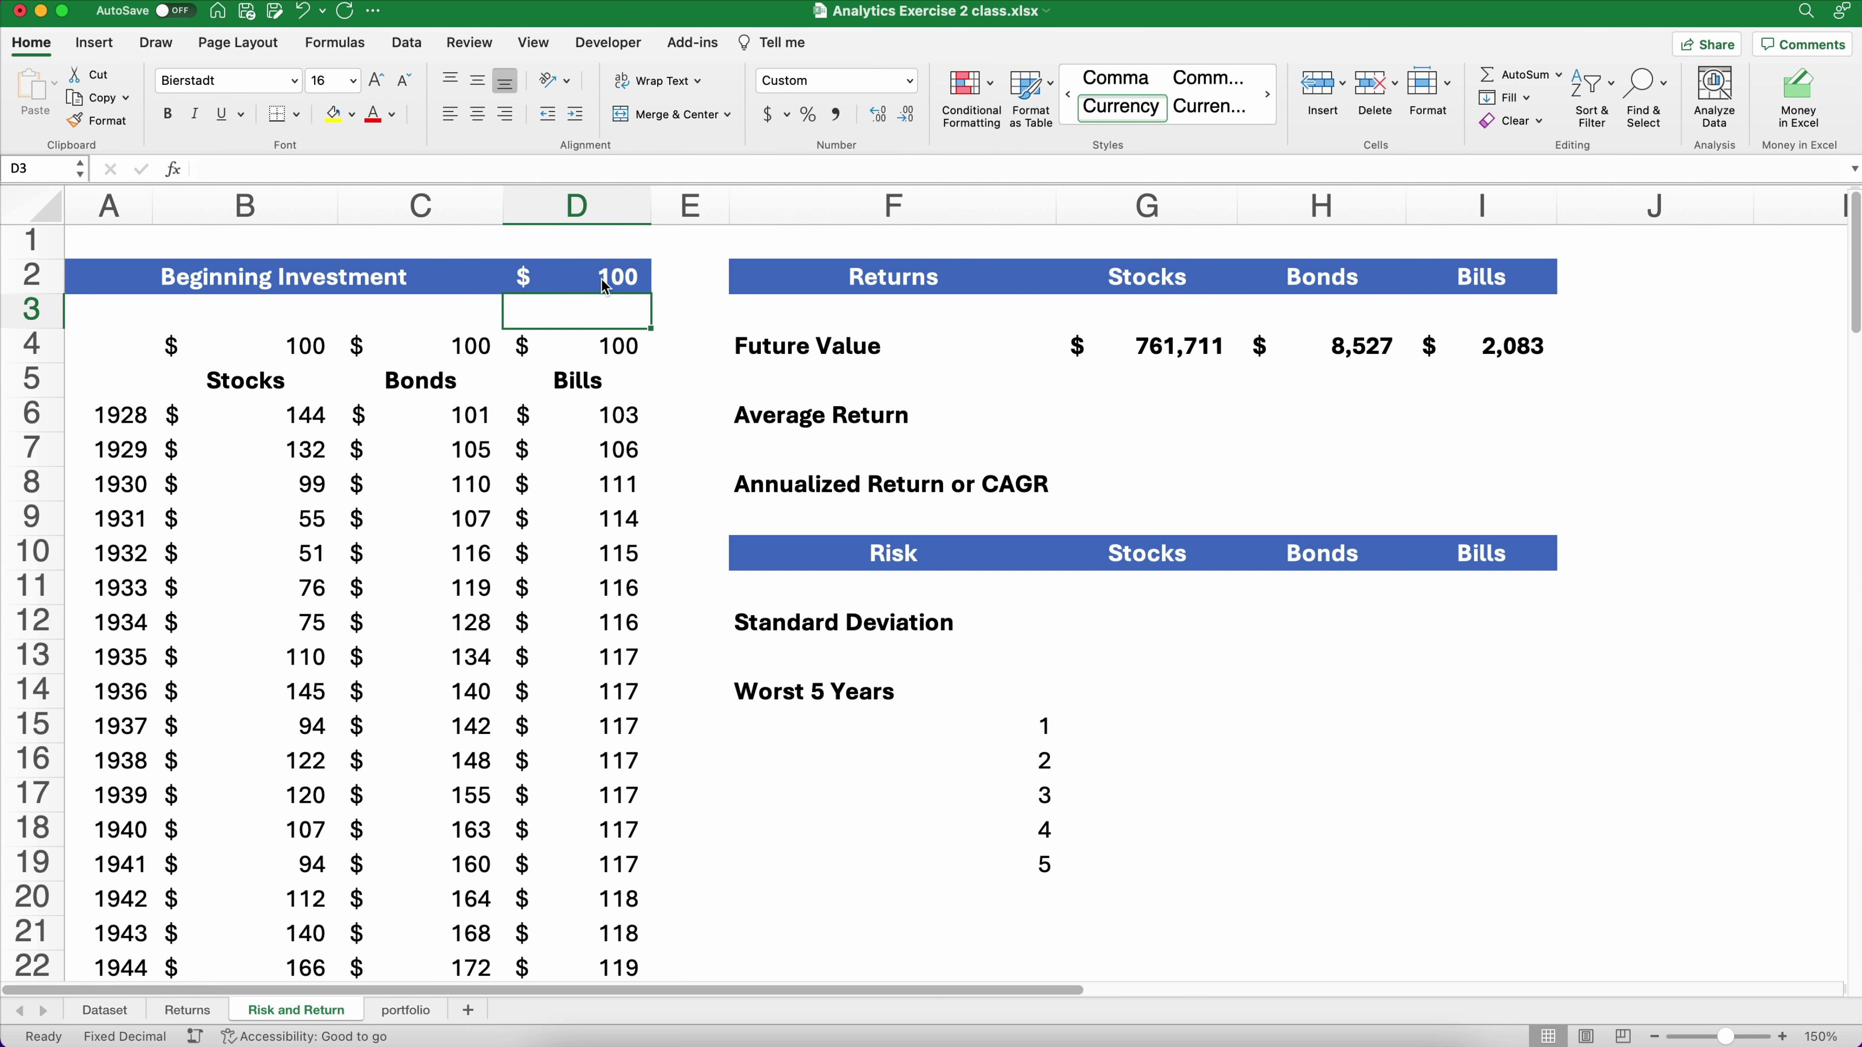
pyautogui.click(602, 281)
pyautogui.write('10,00')
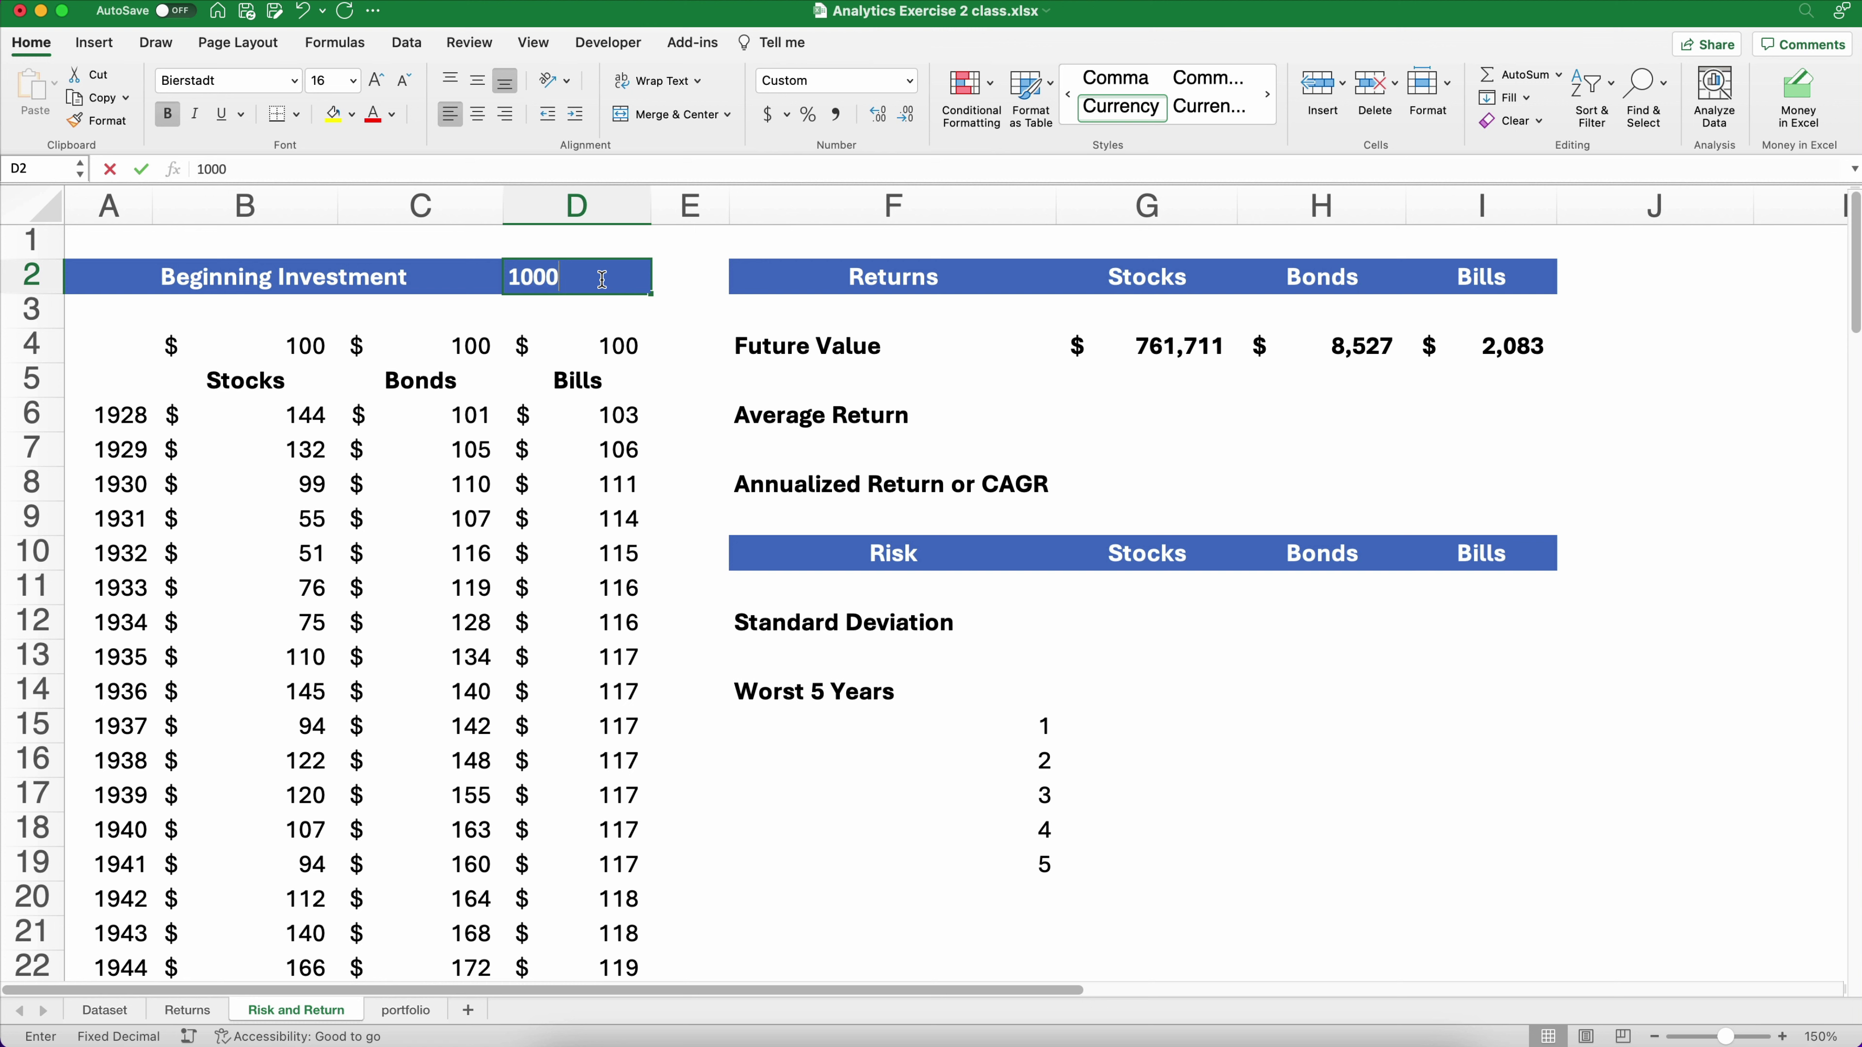
pyautogui.write('0')
pyautogui.press('Return')
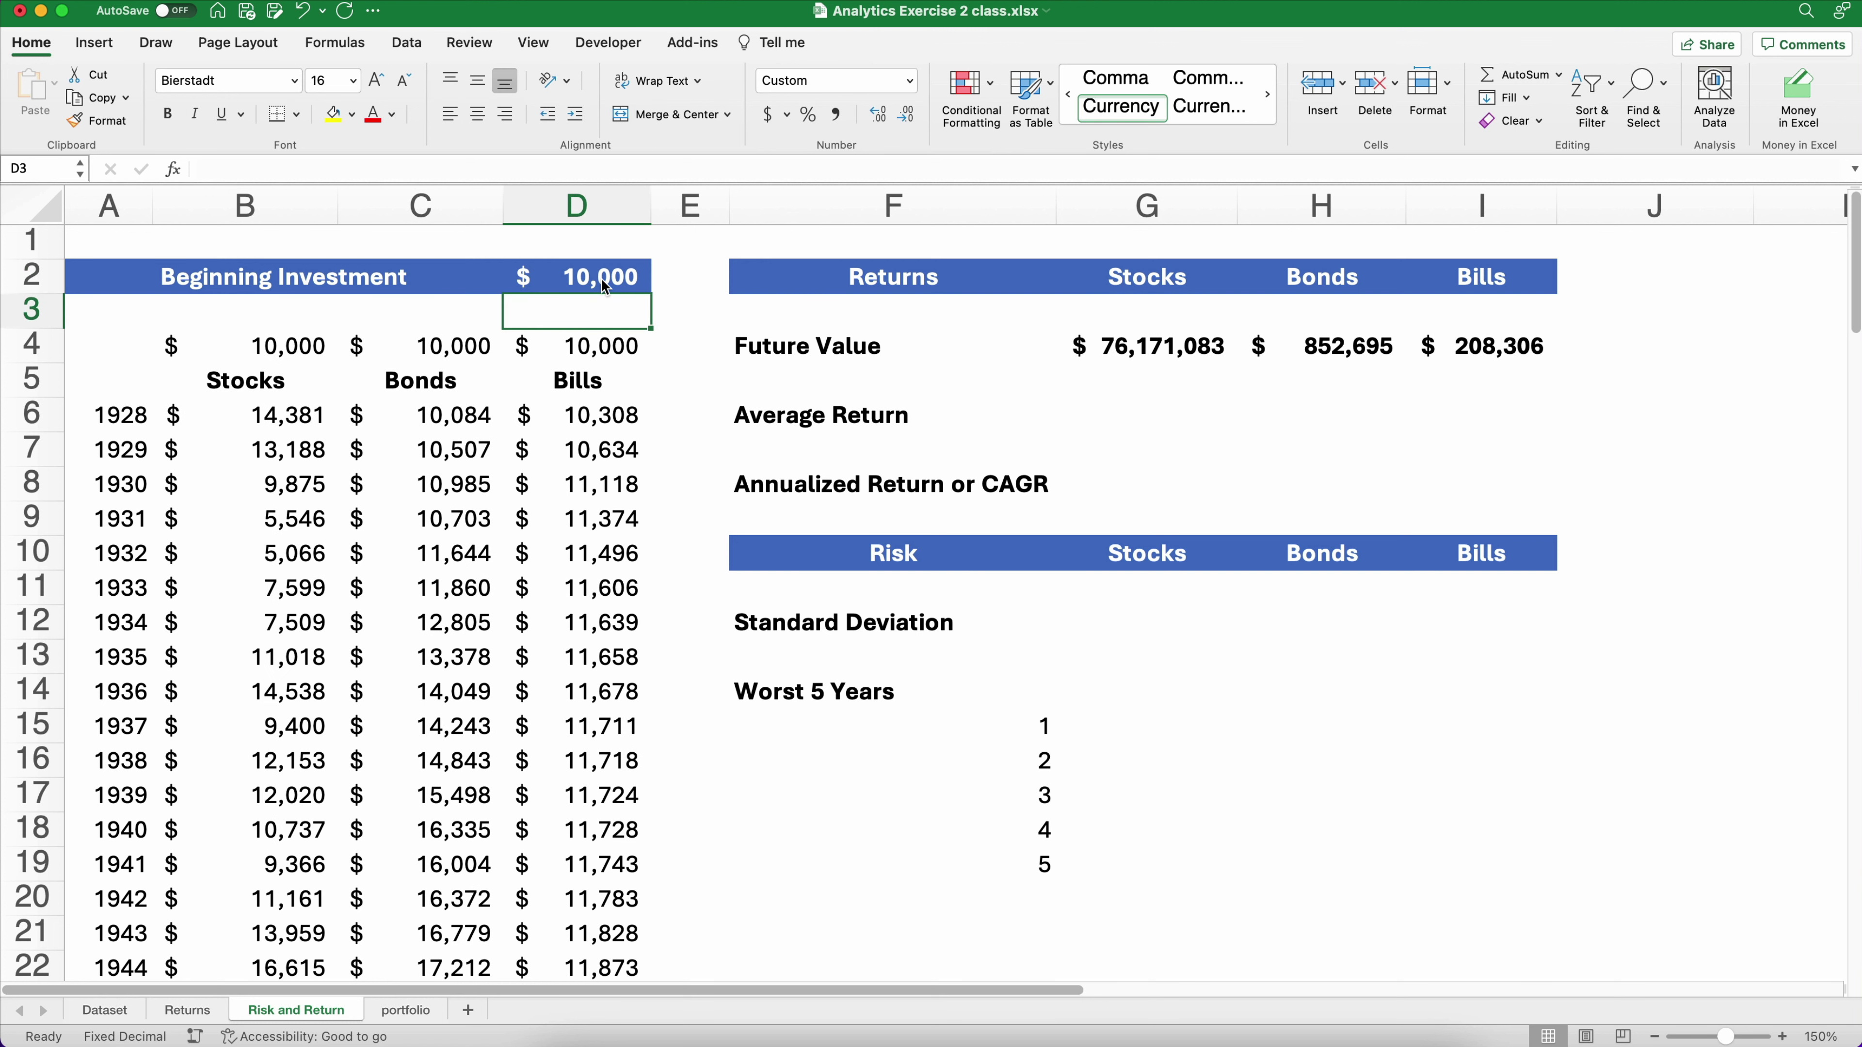
pyautogui.click(601, 278)
pyautogui.write('1000')
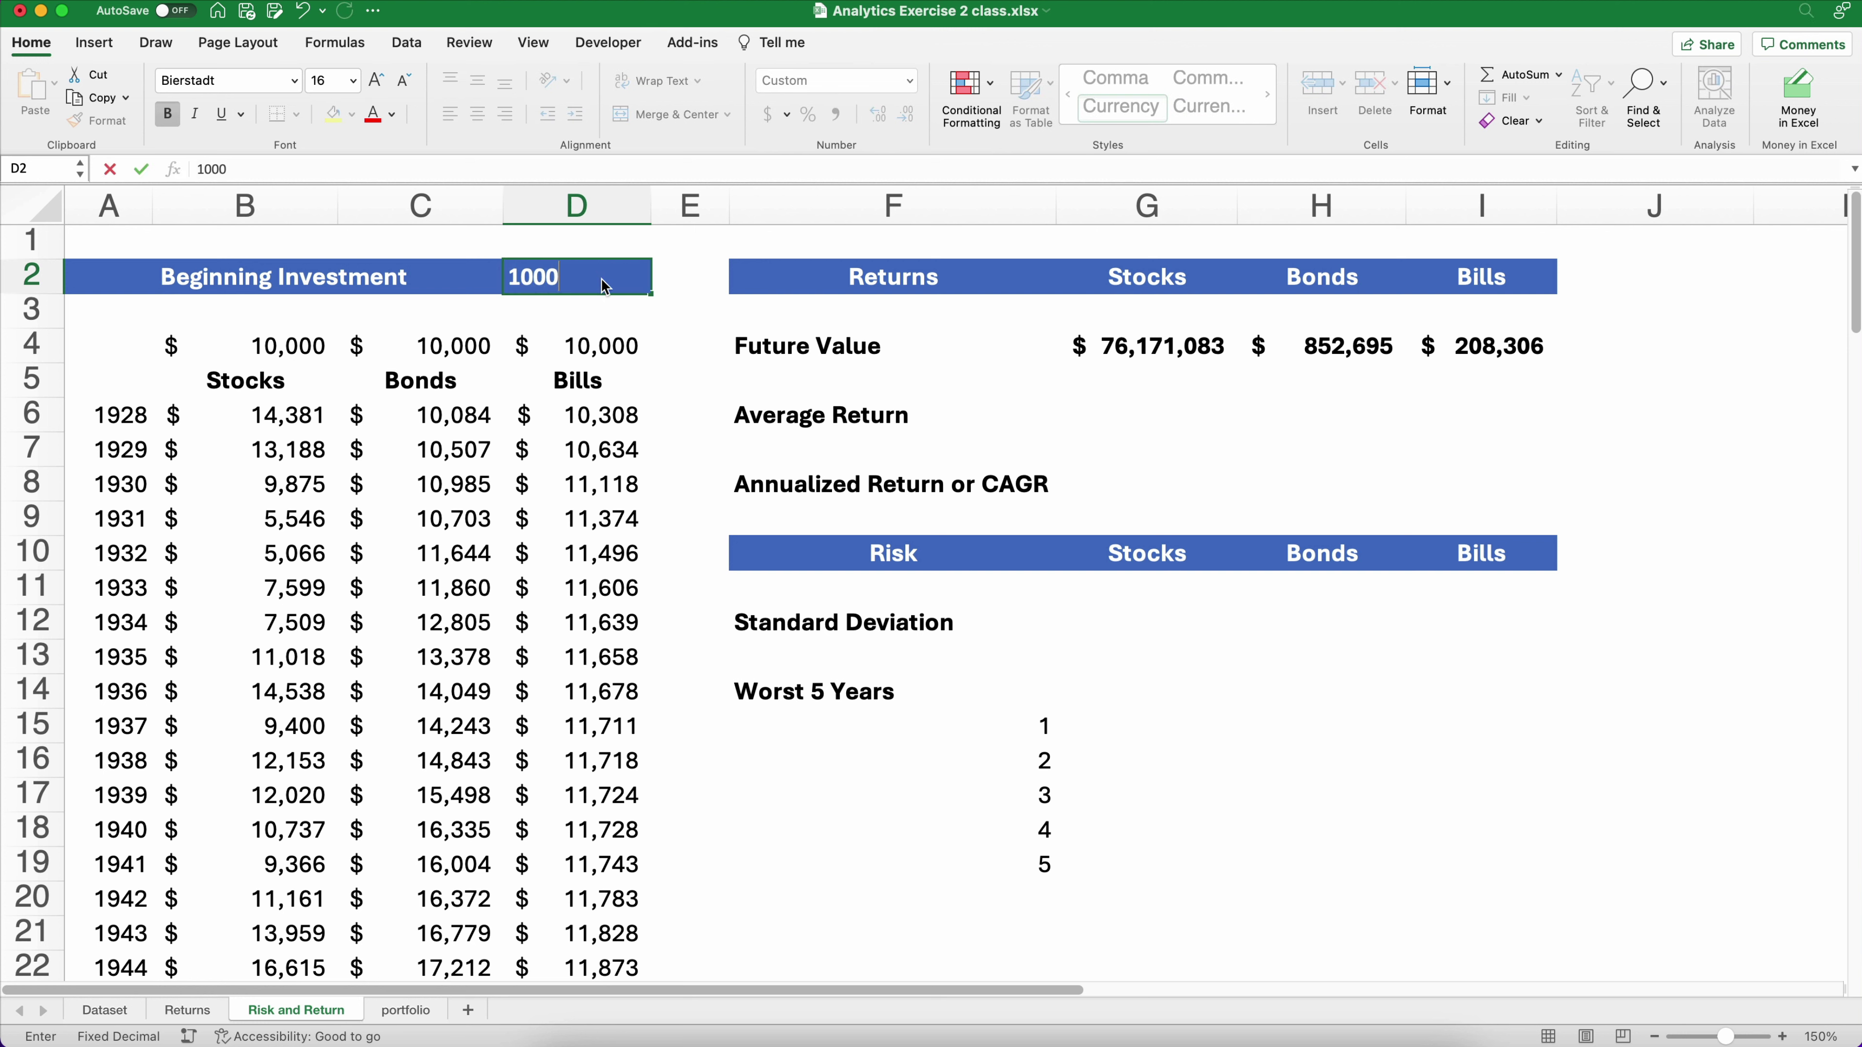
pyautogui.press('Return')
# Compute the stocks Average Return in G6 with =AVERAGE(stocks)
pyautogui.click(1143, 416)
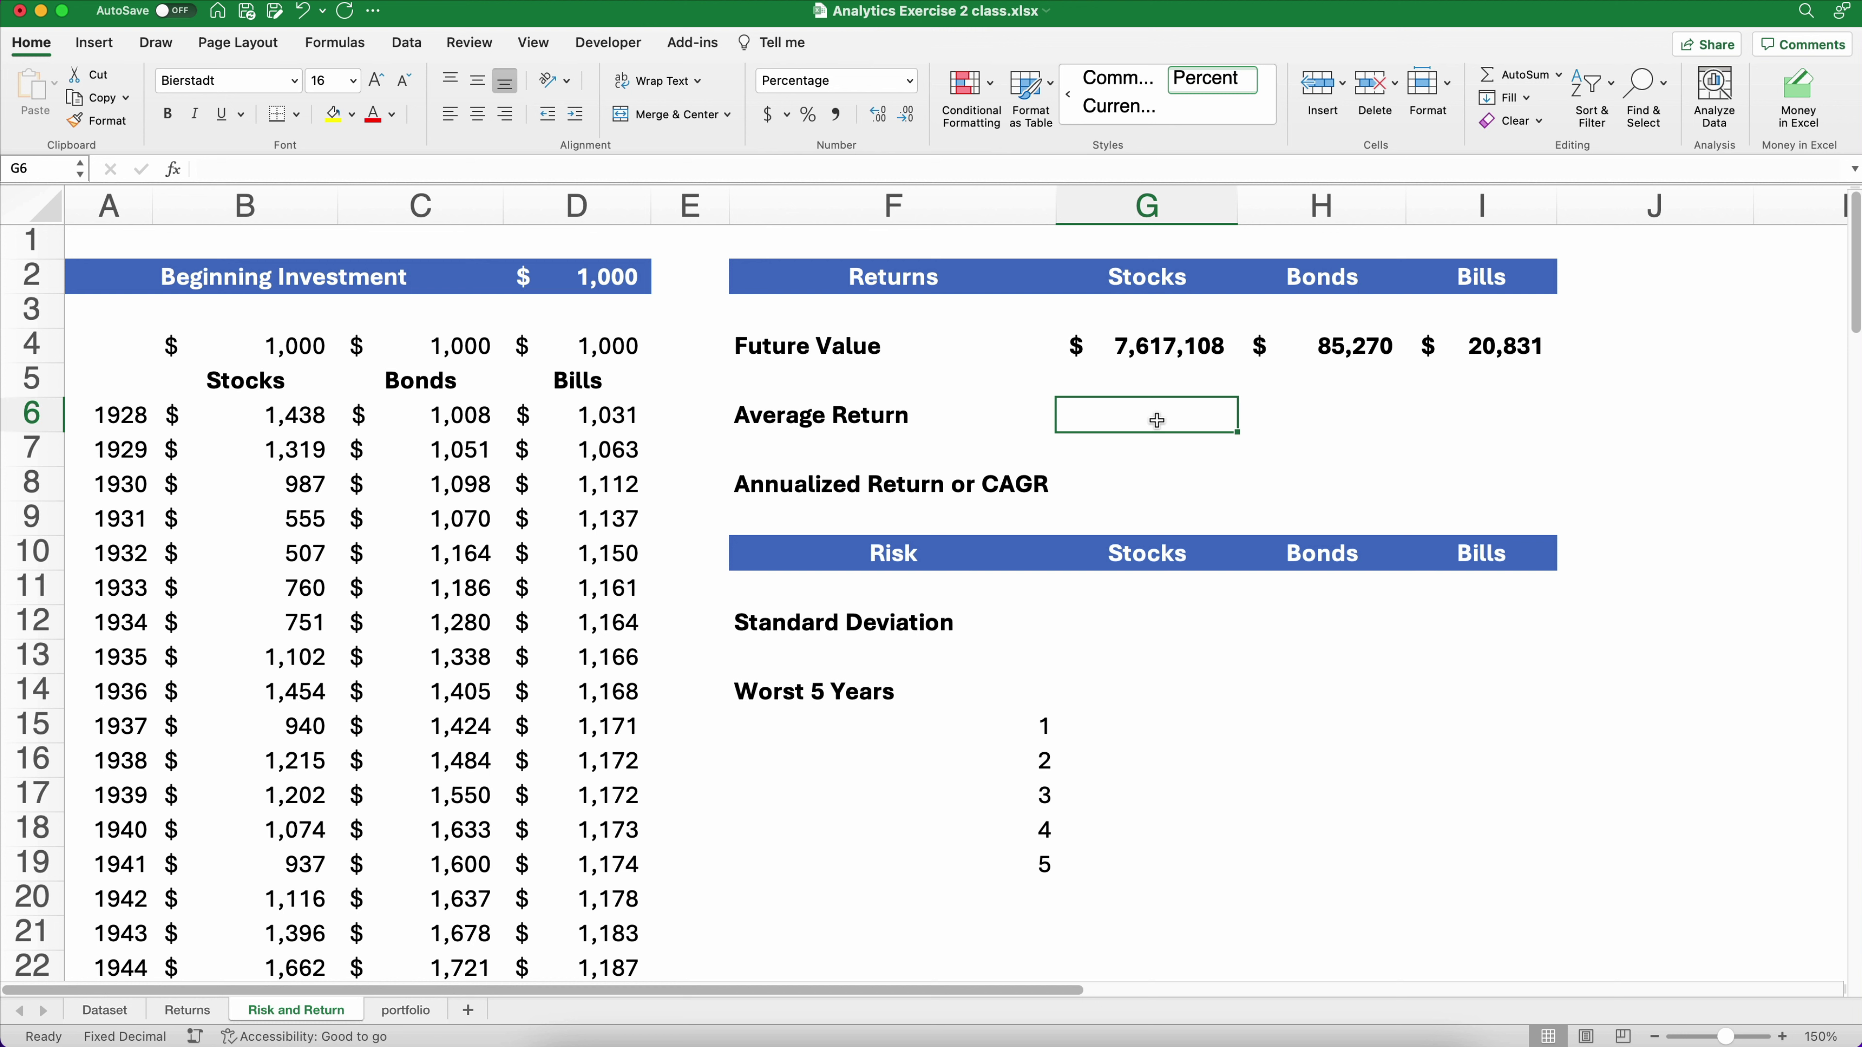
pyautogui.write('=')
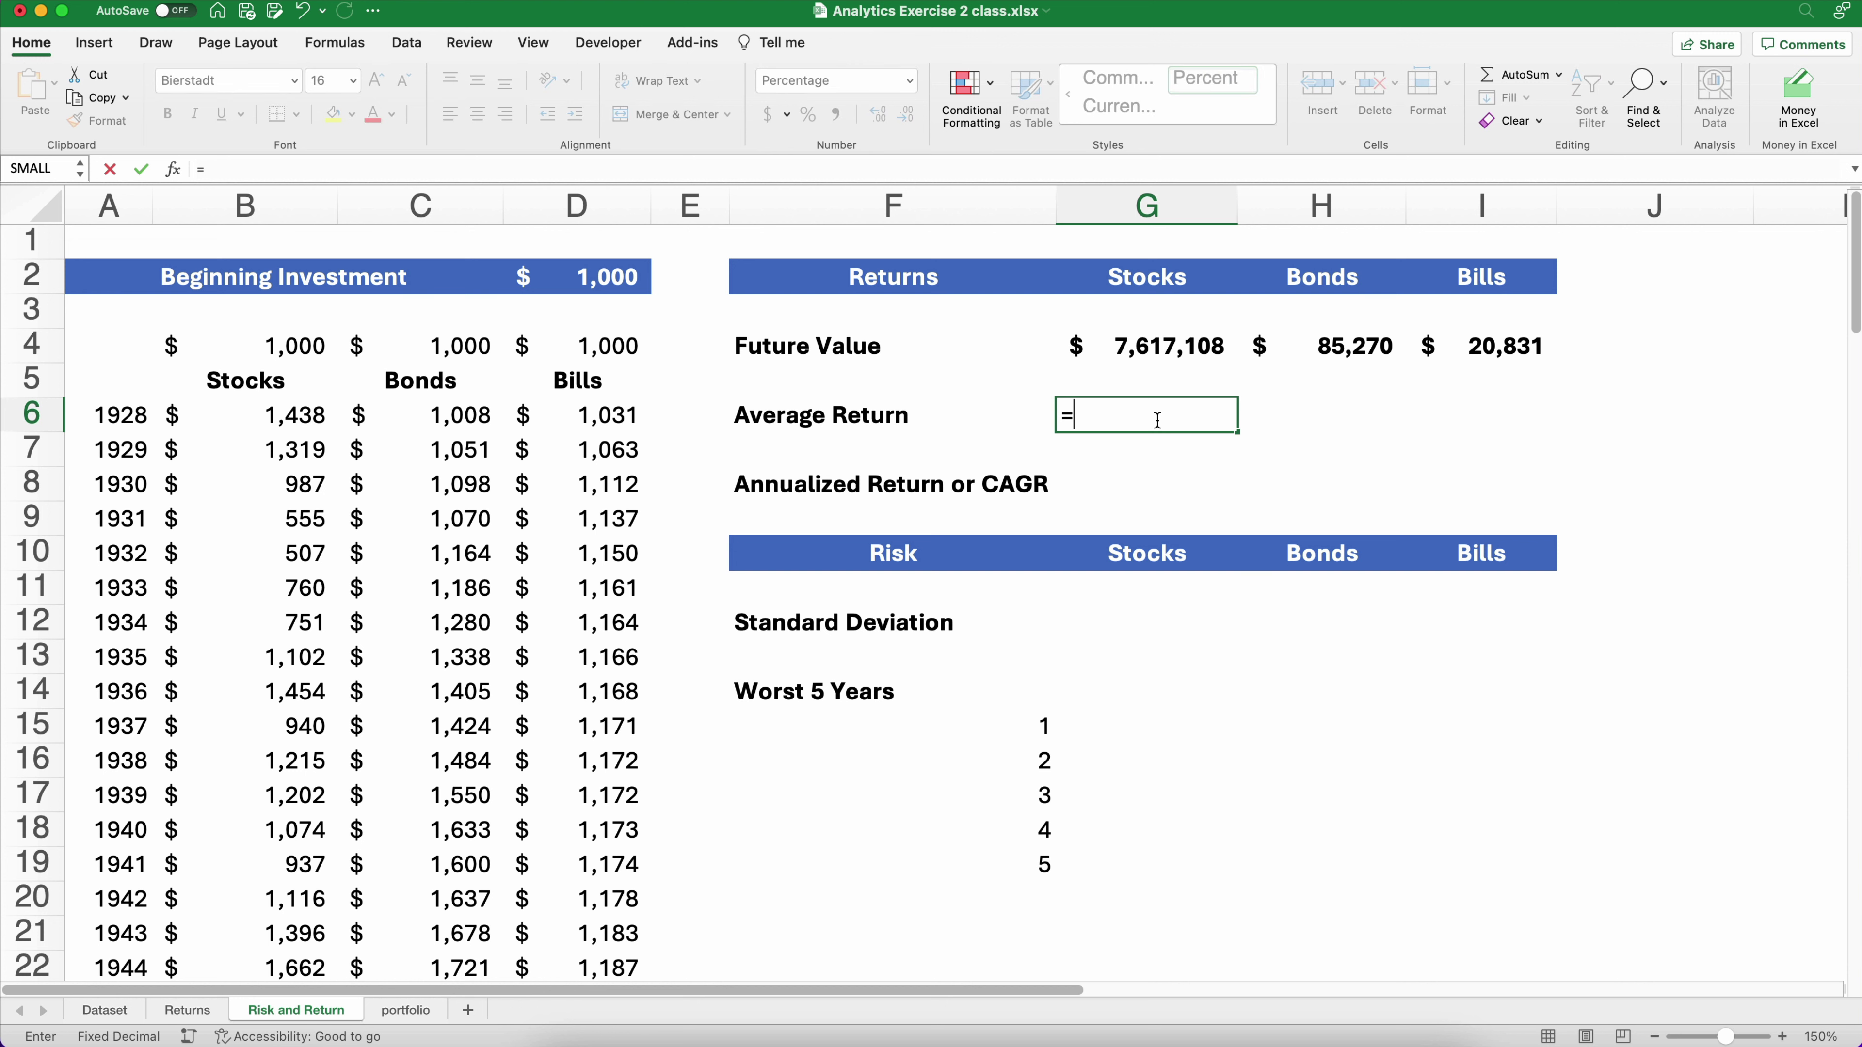
pyautogui.write('averagee')
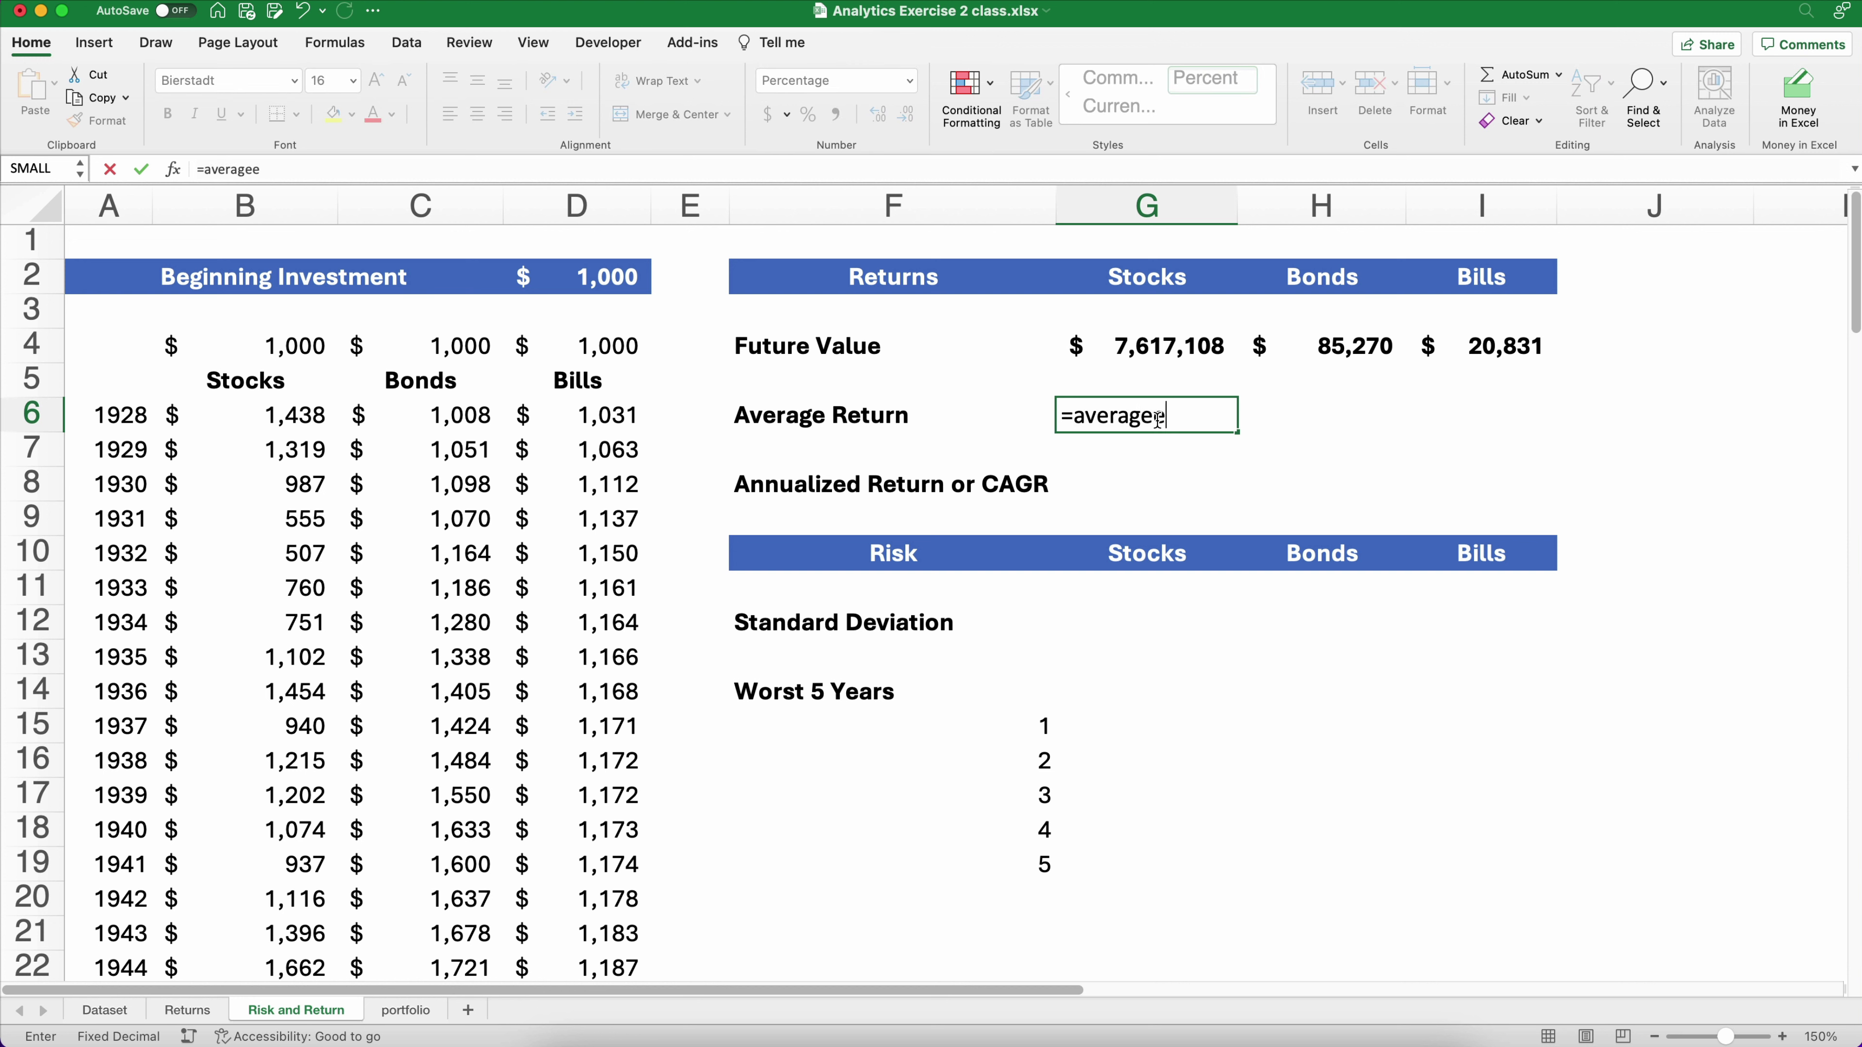
pyautogui.press('BackSpace')
pyautogui.write('(')
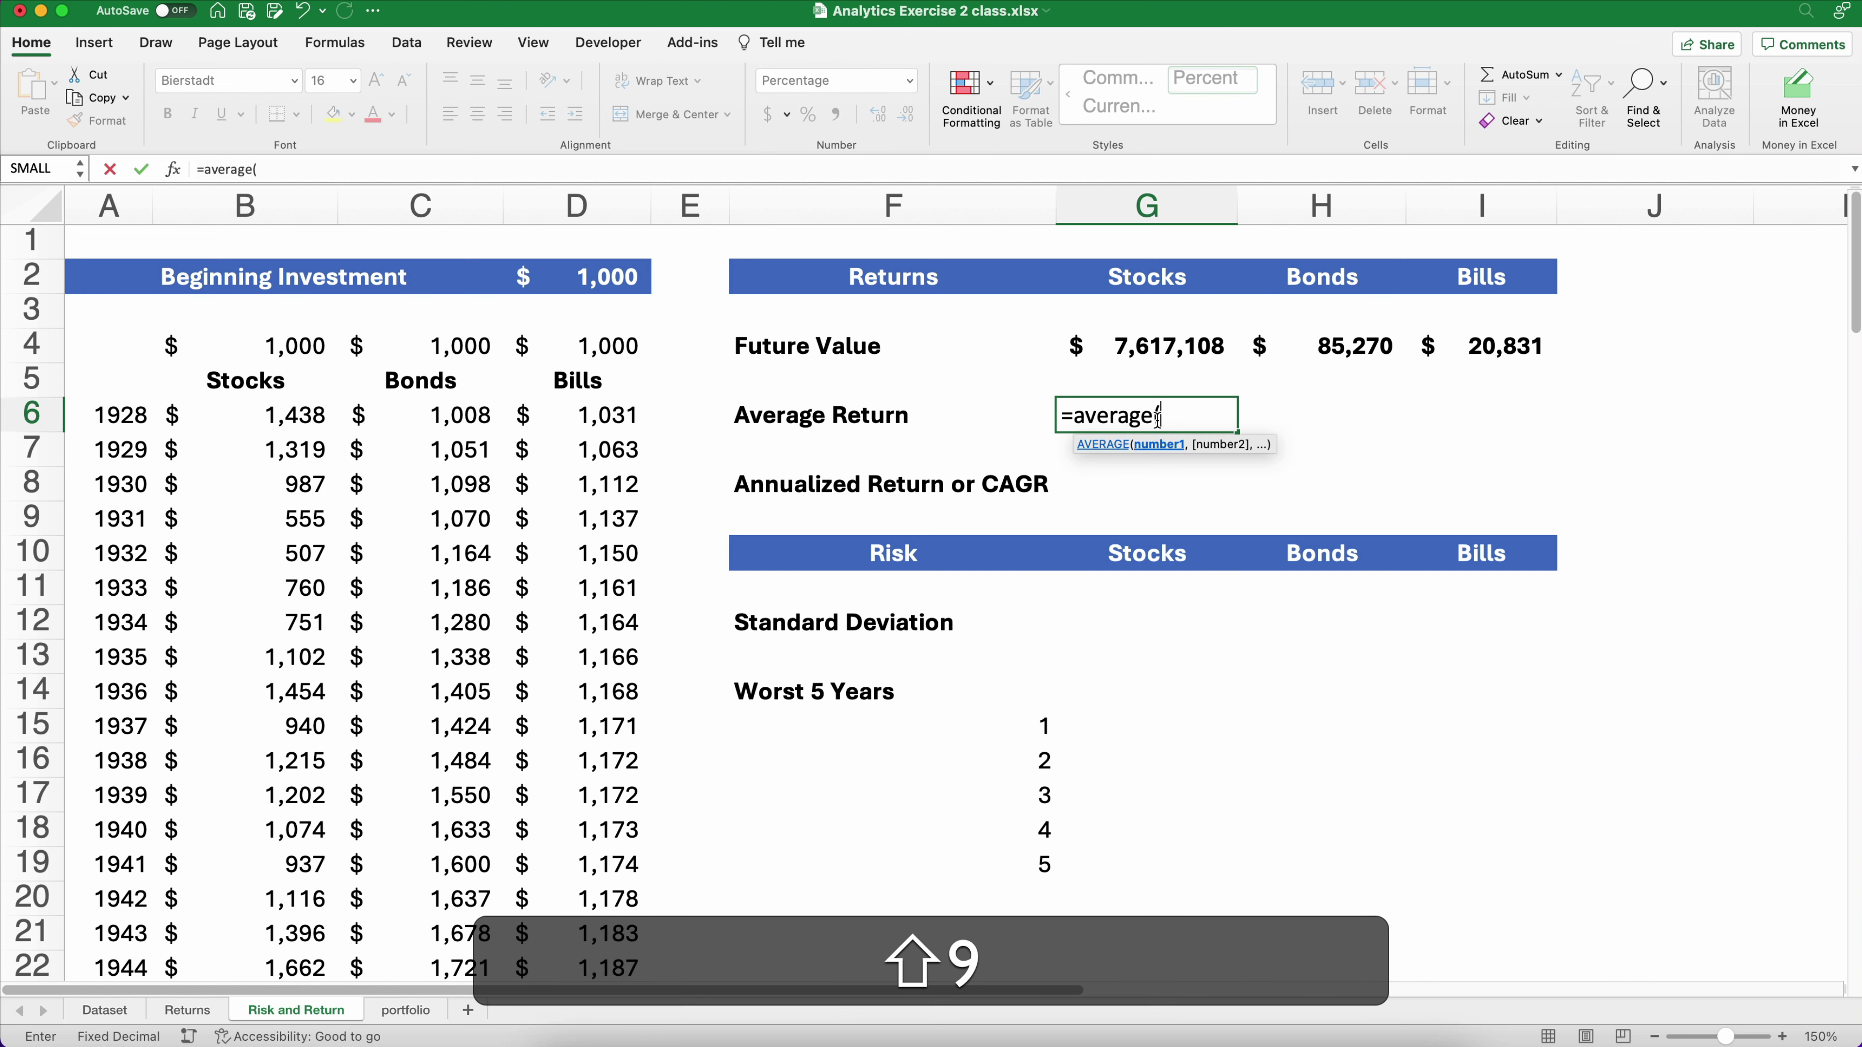
pyautogui.write('stoc')
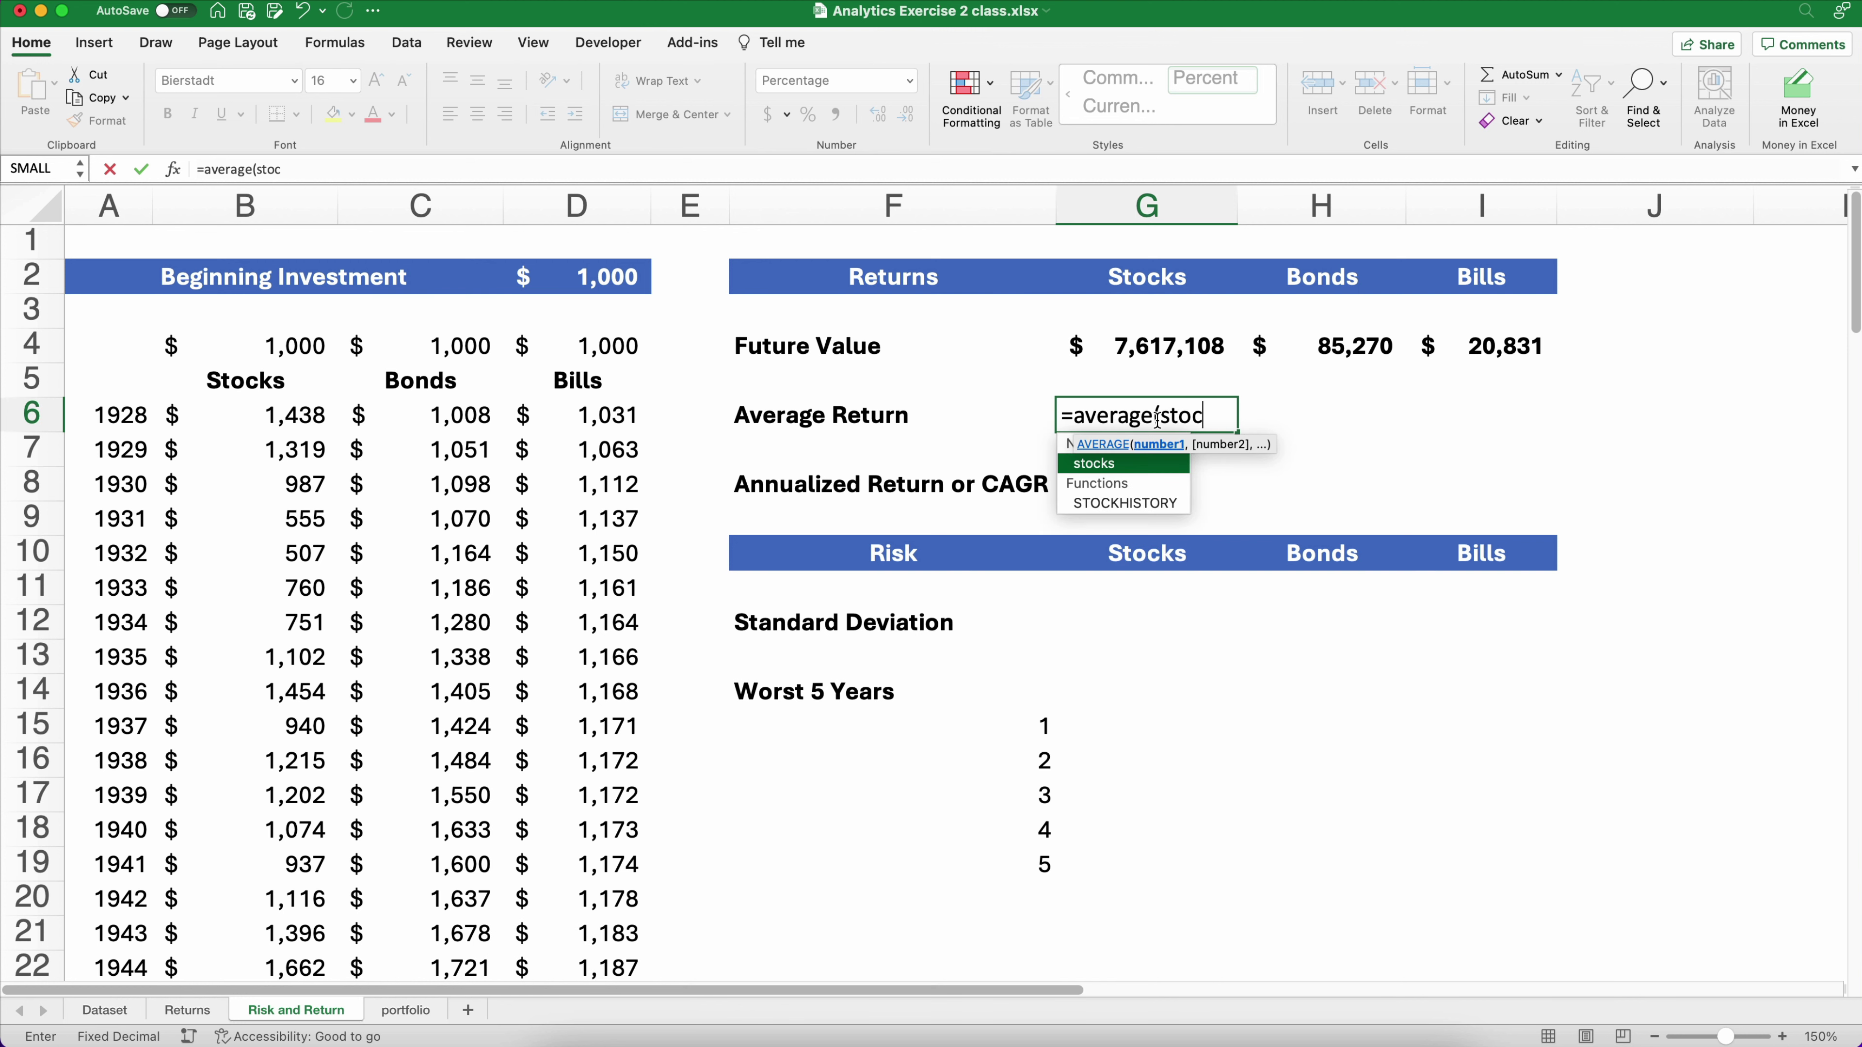
pyautogui.write('ks)')
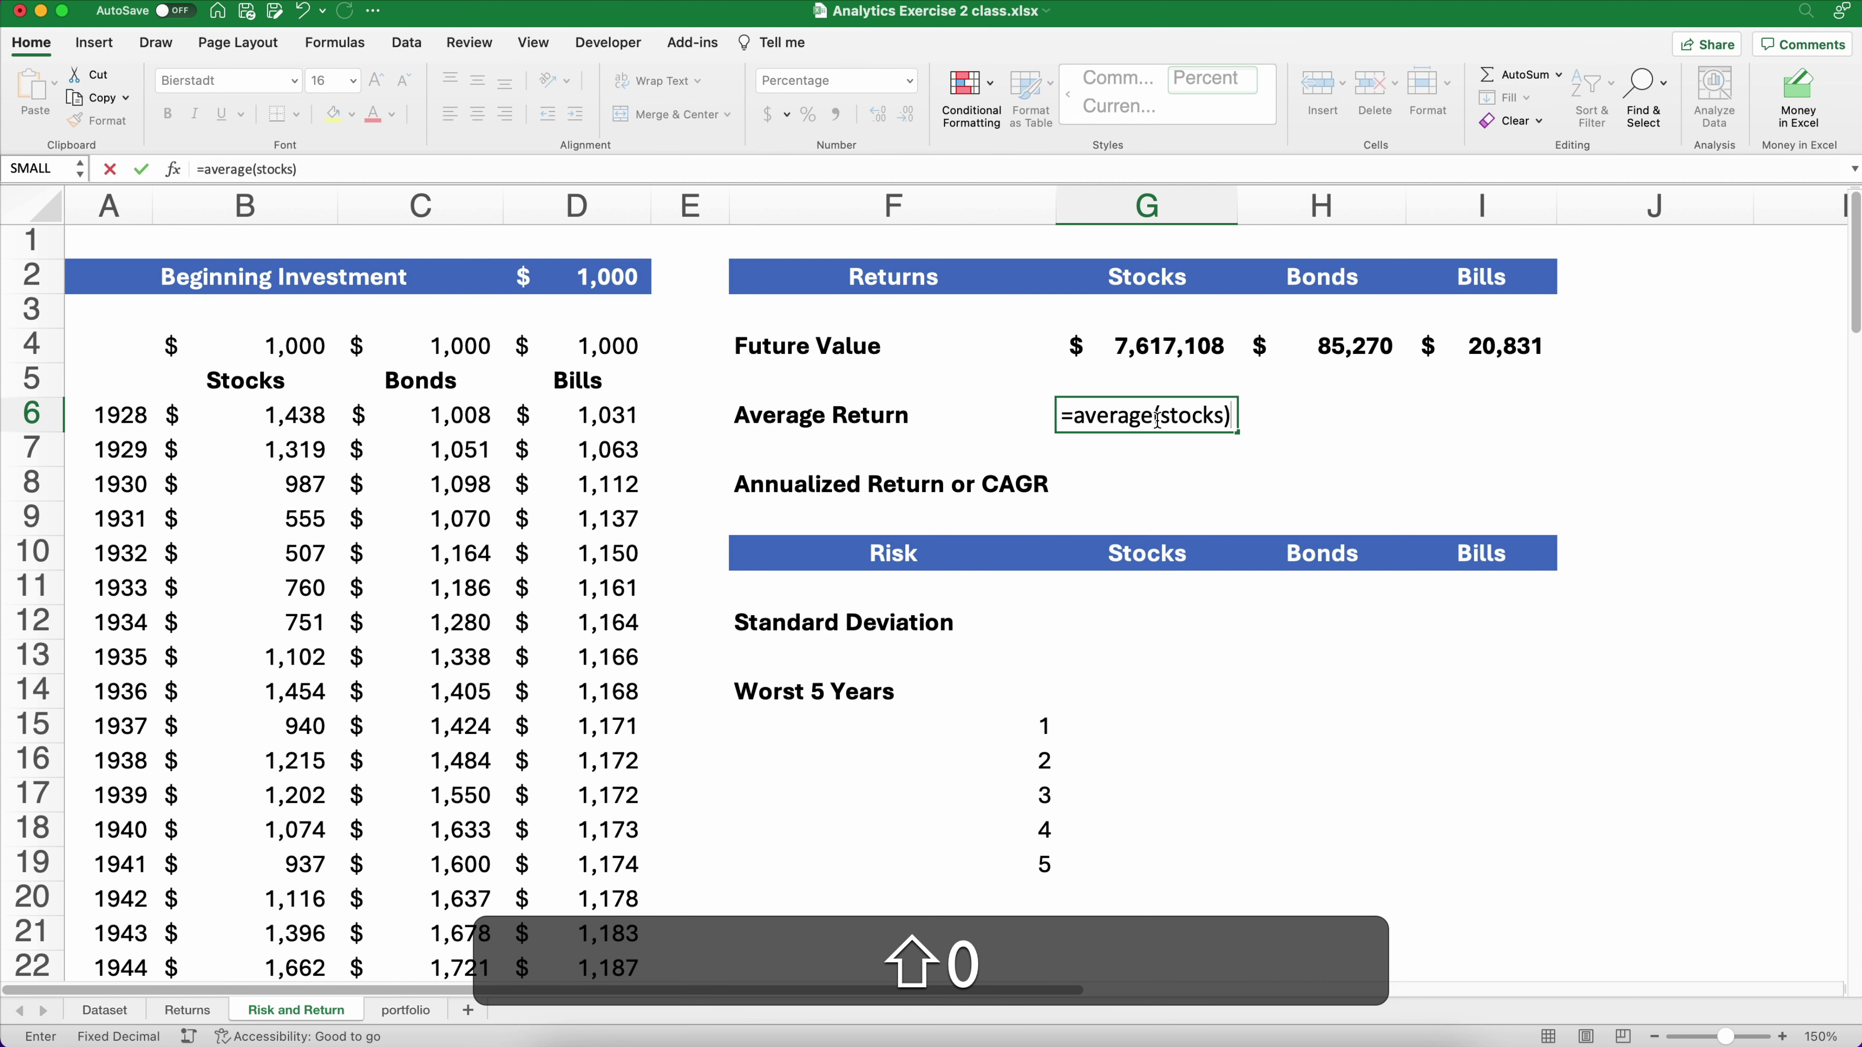
pyautogui.press('Return')
# Show the cells covered by the named range stocks and return to the Risk and Return sheet
pyautogui.click(1156, 421)
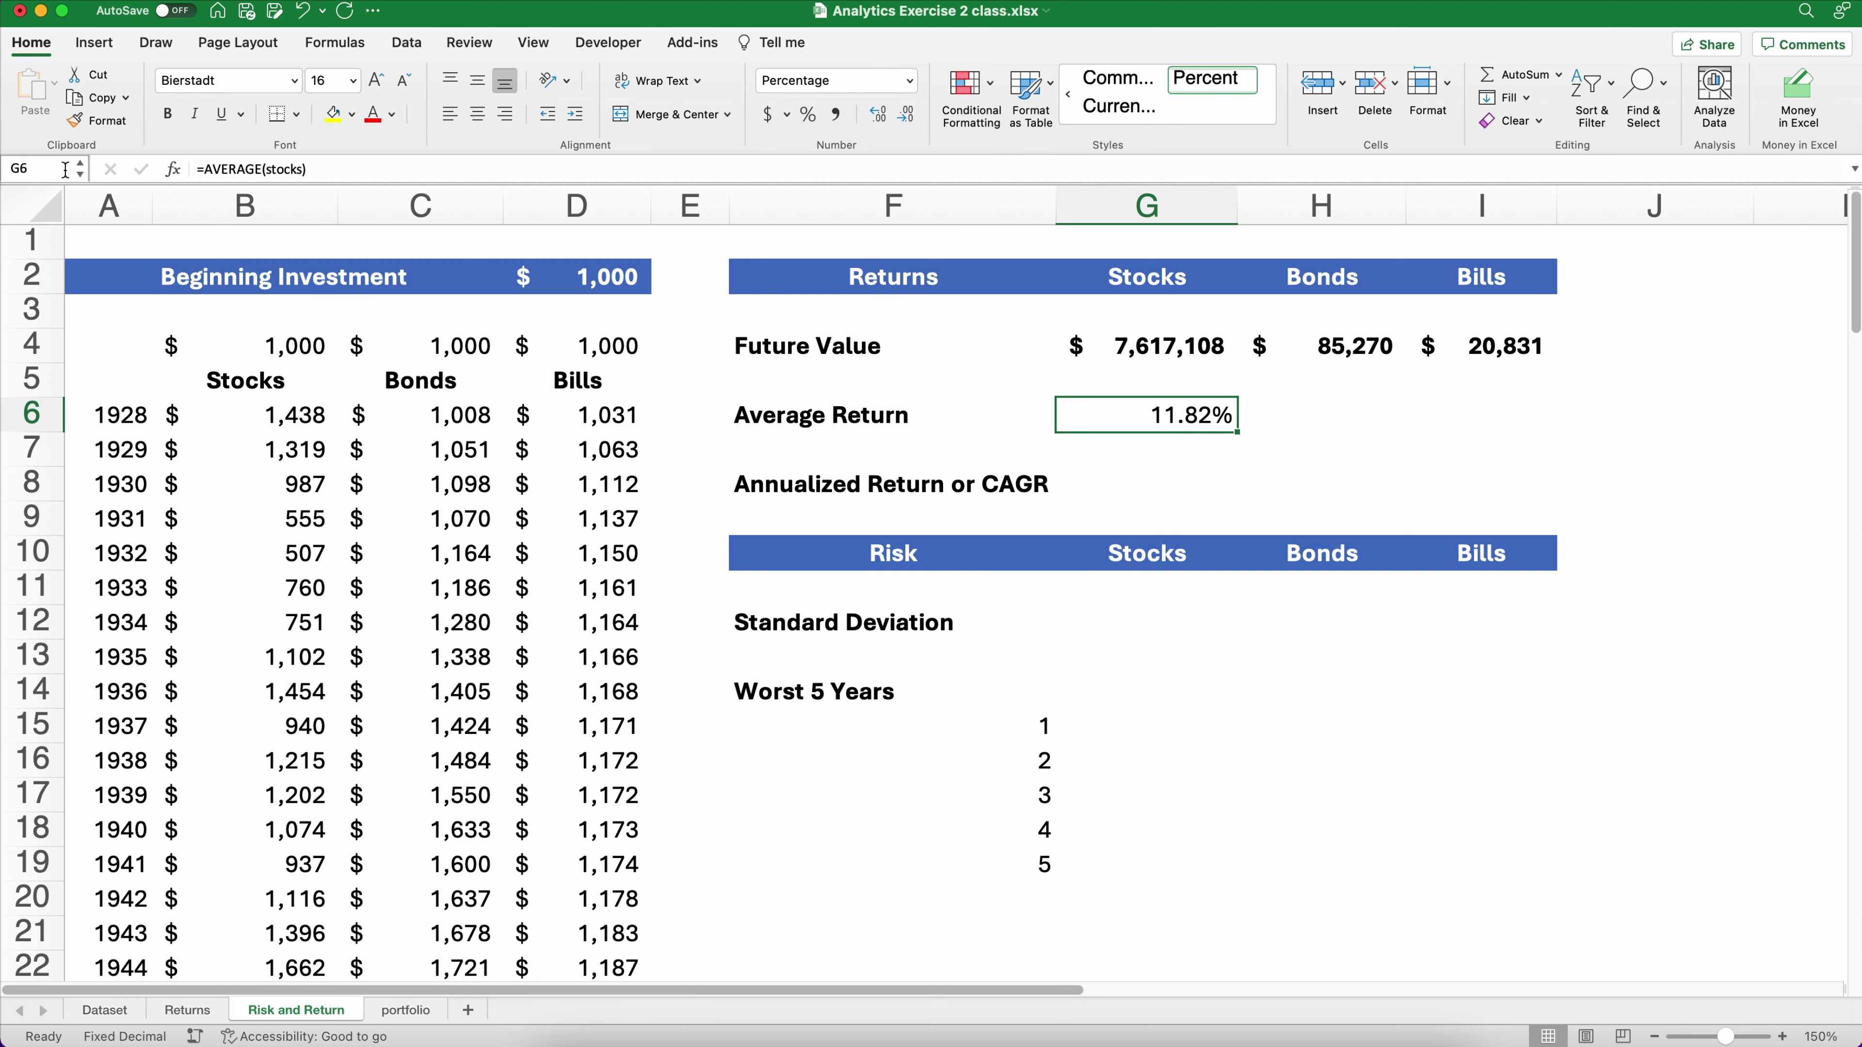
pyautogui.click(79, 179)
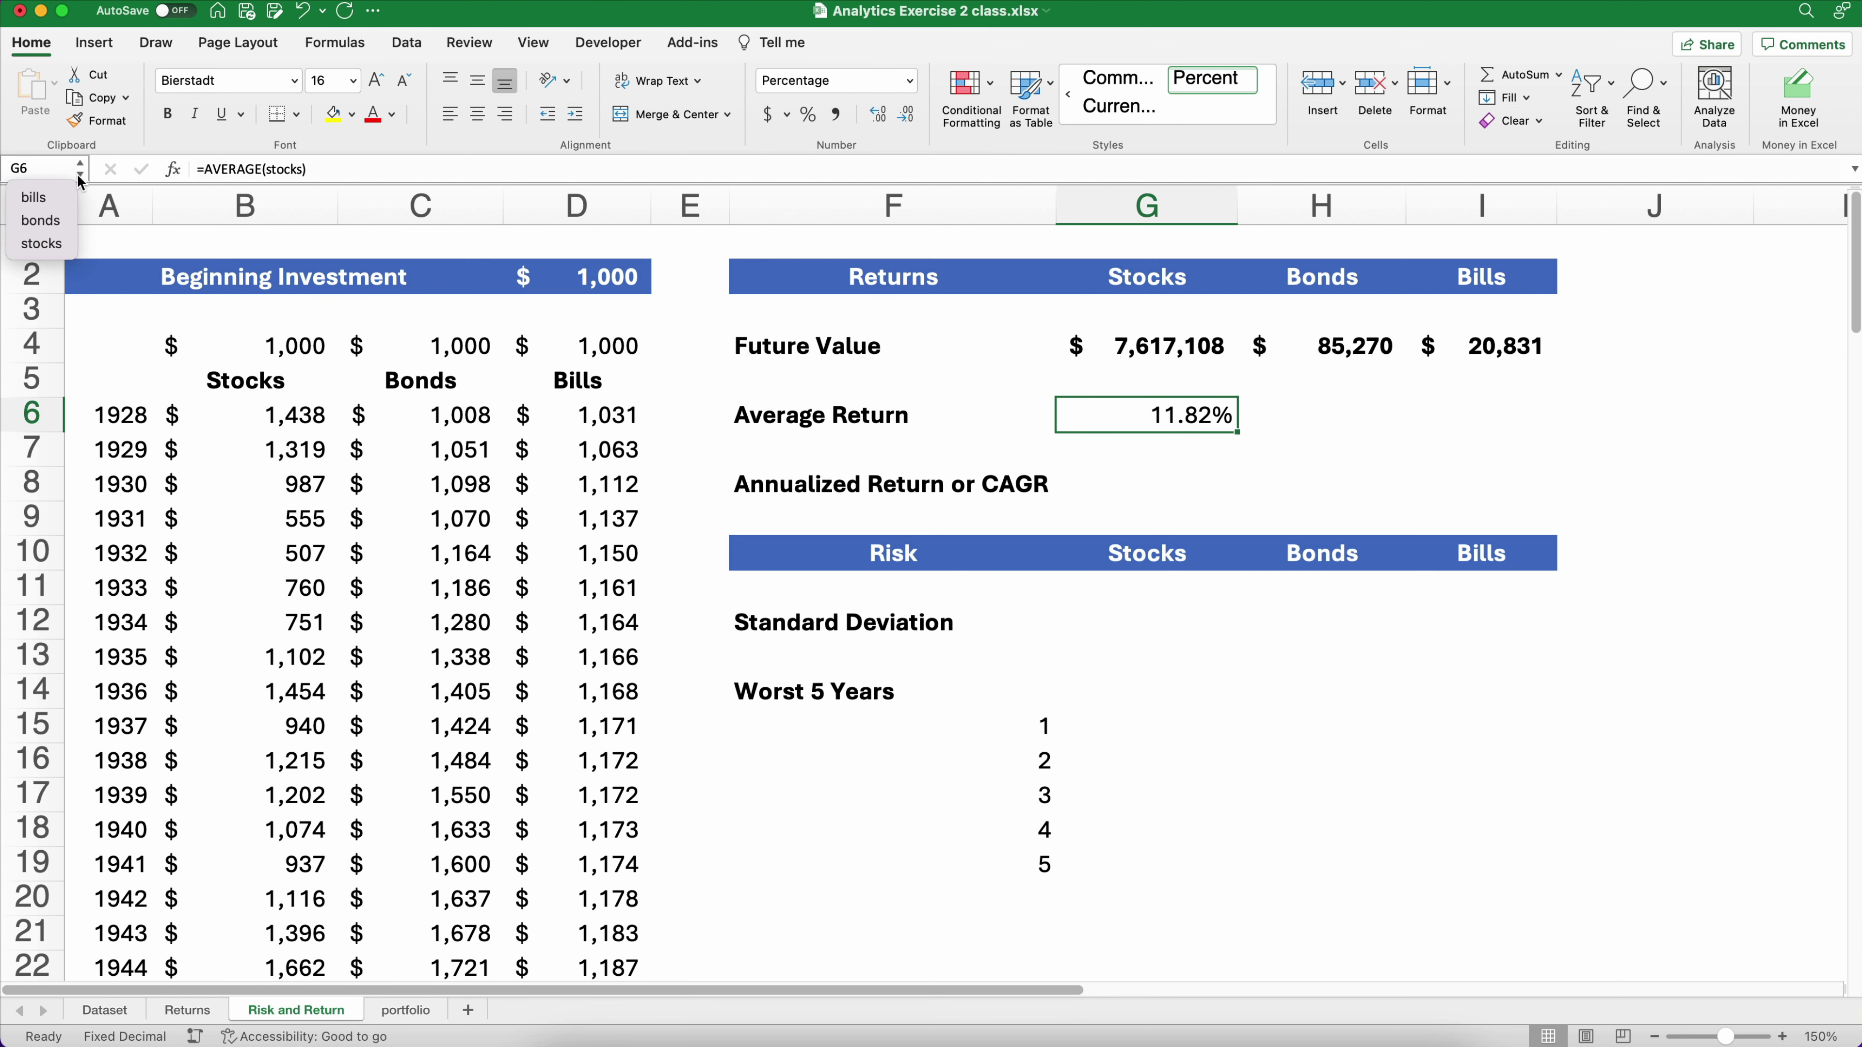
pyautogui.click(57, 247)
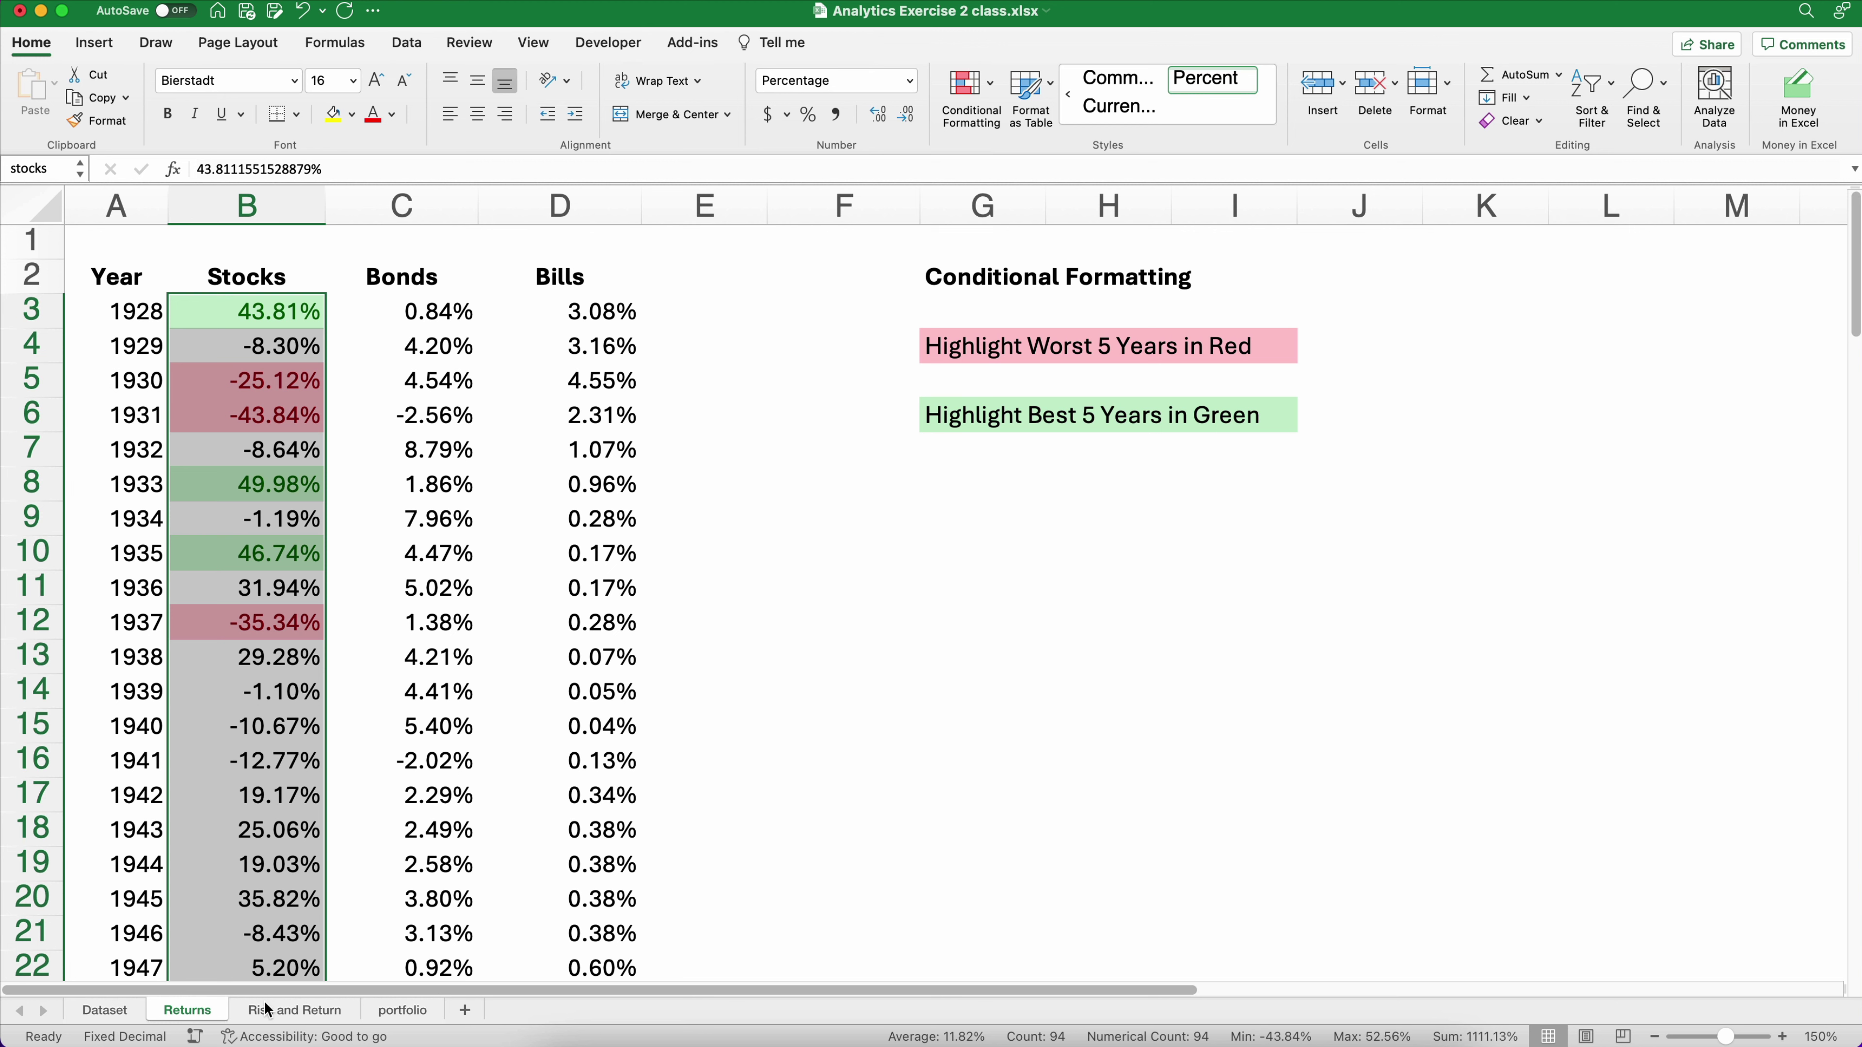
pyautogui.click(293, 1010)
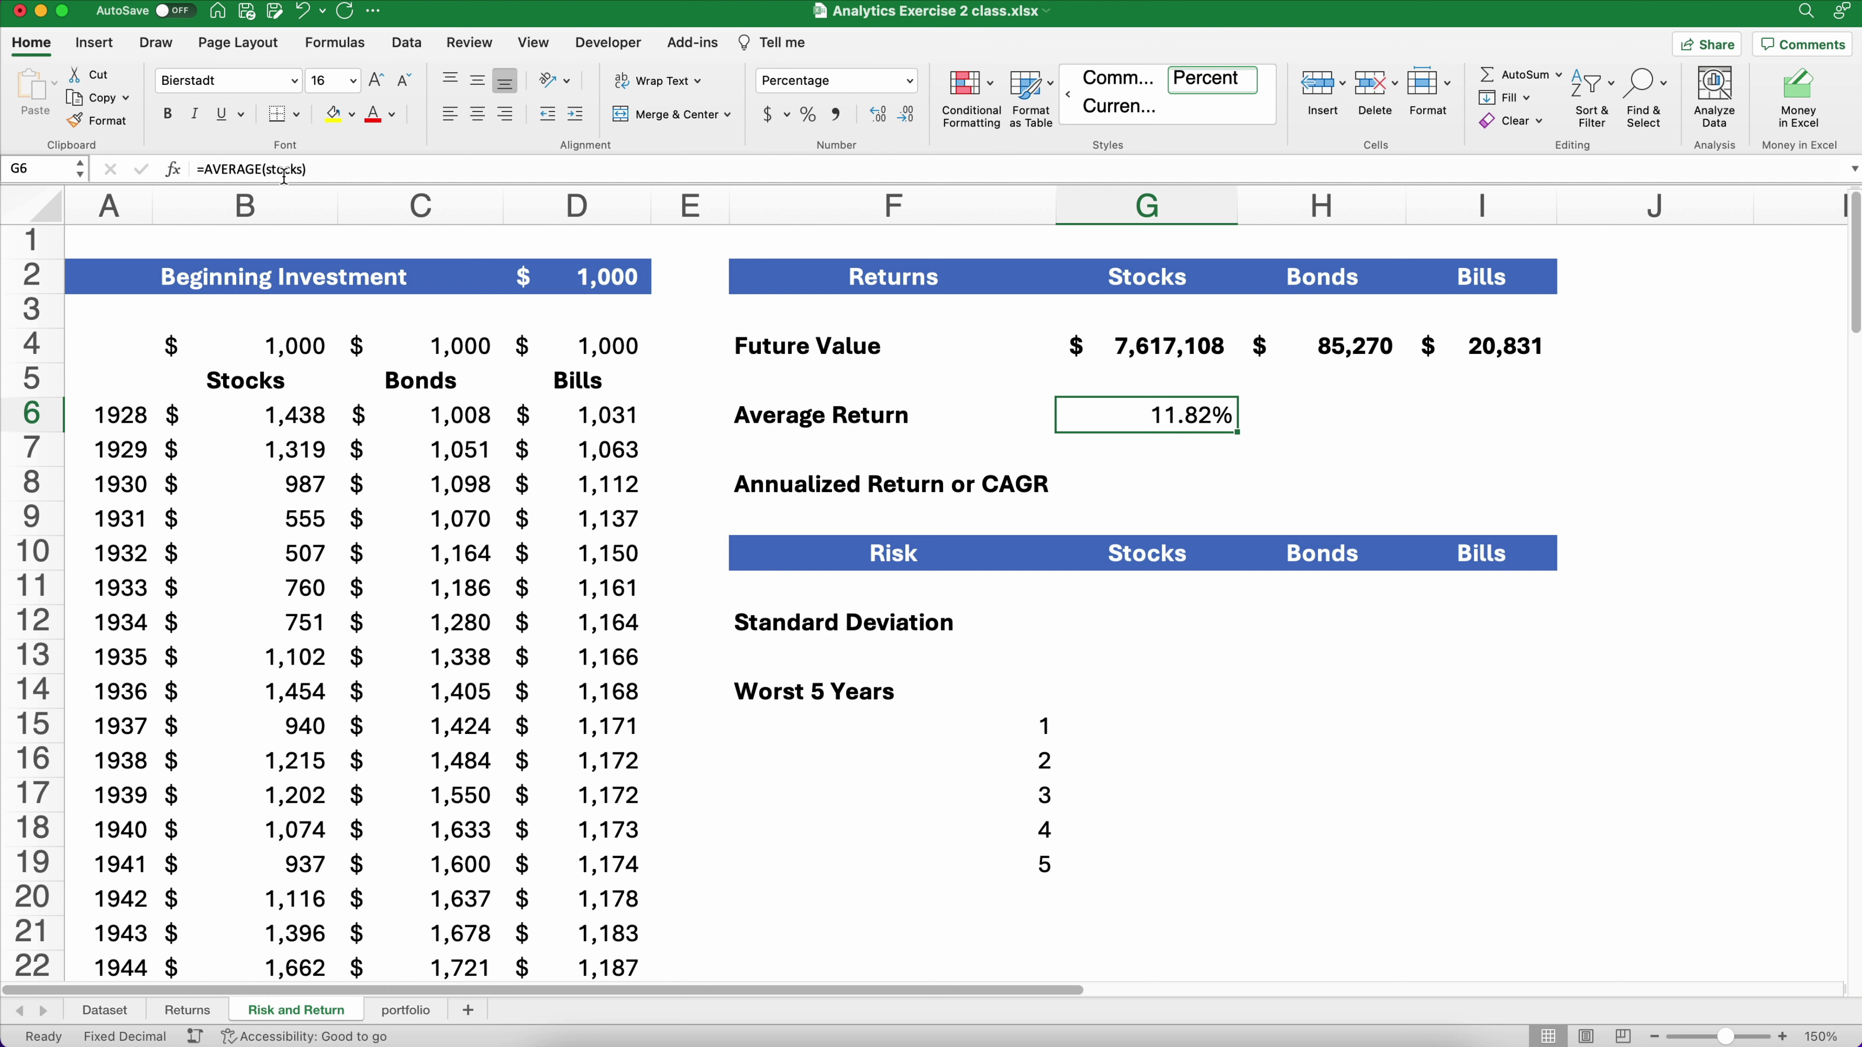
# Replace the stocks argument of the G6 average with INDIRECT(G2) so the formula refers to the column heading
pyautogui.click(174, 173)
pyautogui.doubleClick(1592, 323)
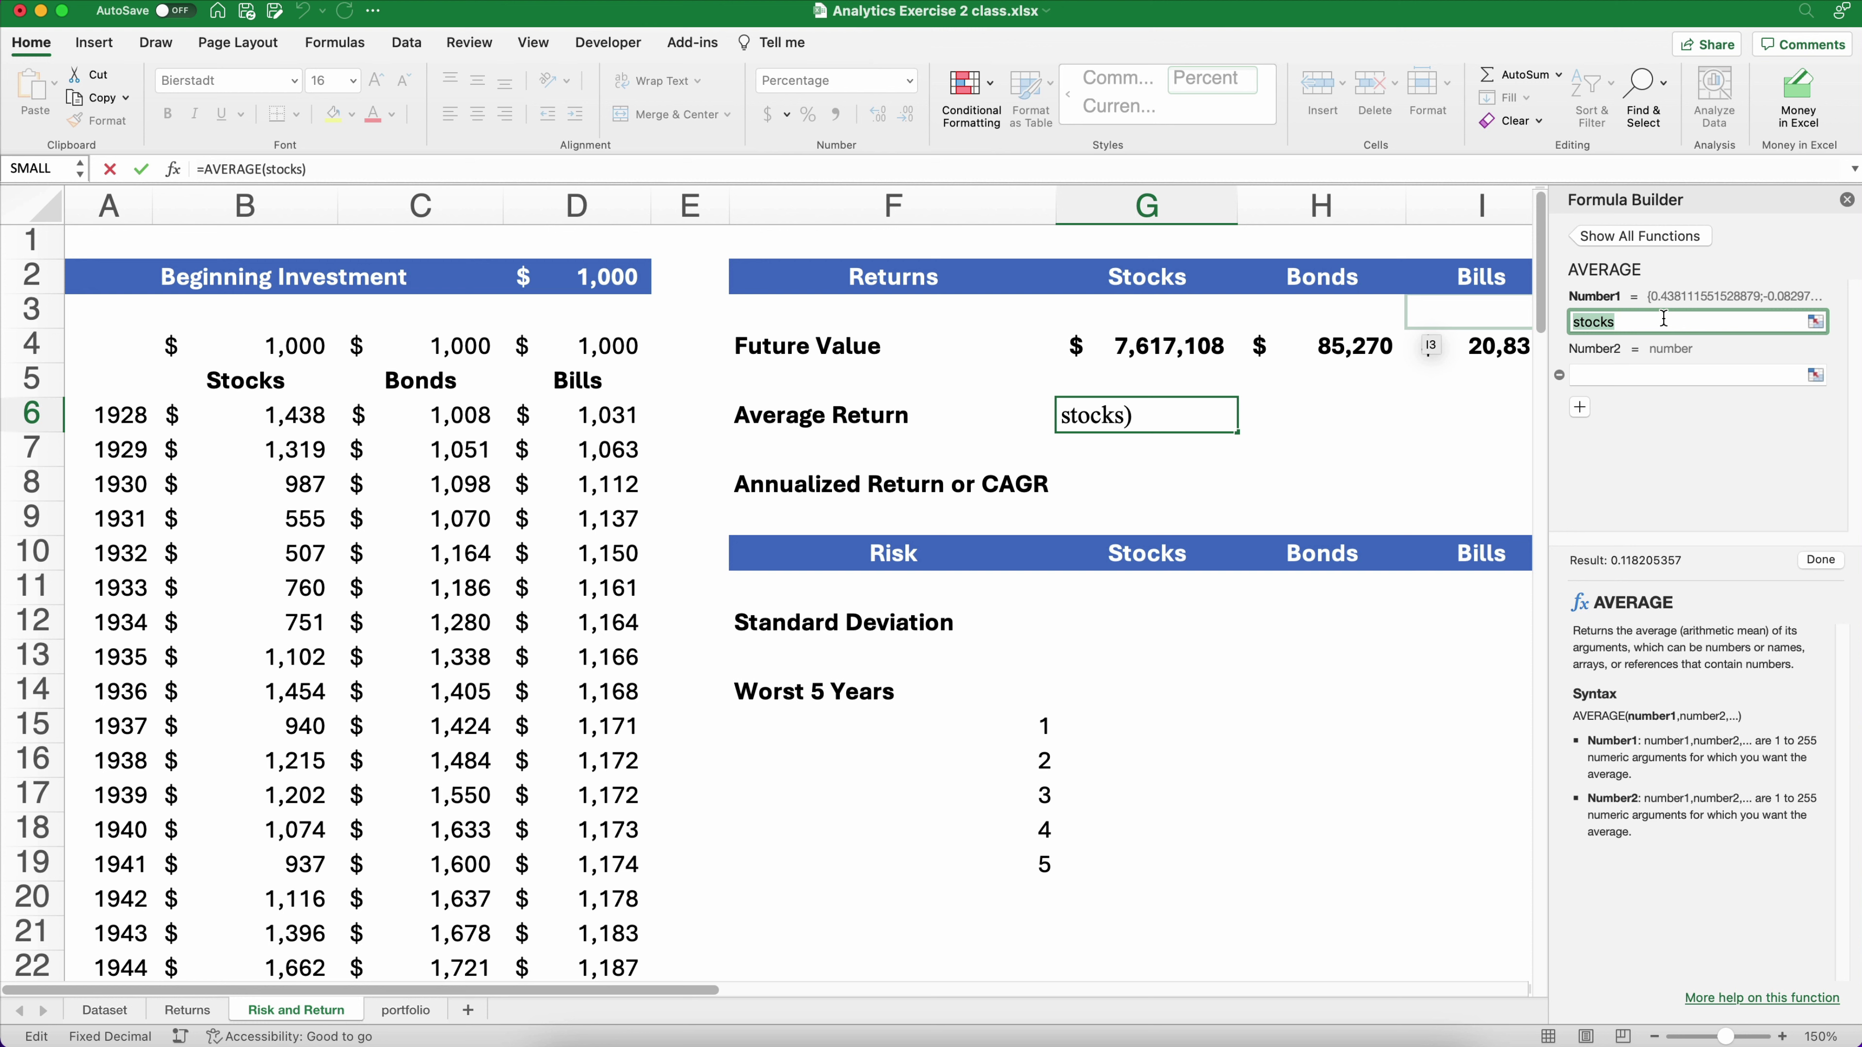
pyautogui.press('BackSpace')
pyautogui.write('indire')
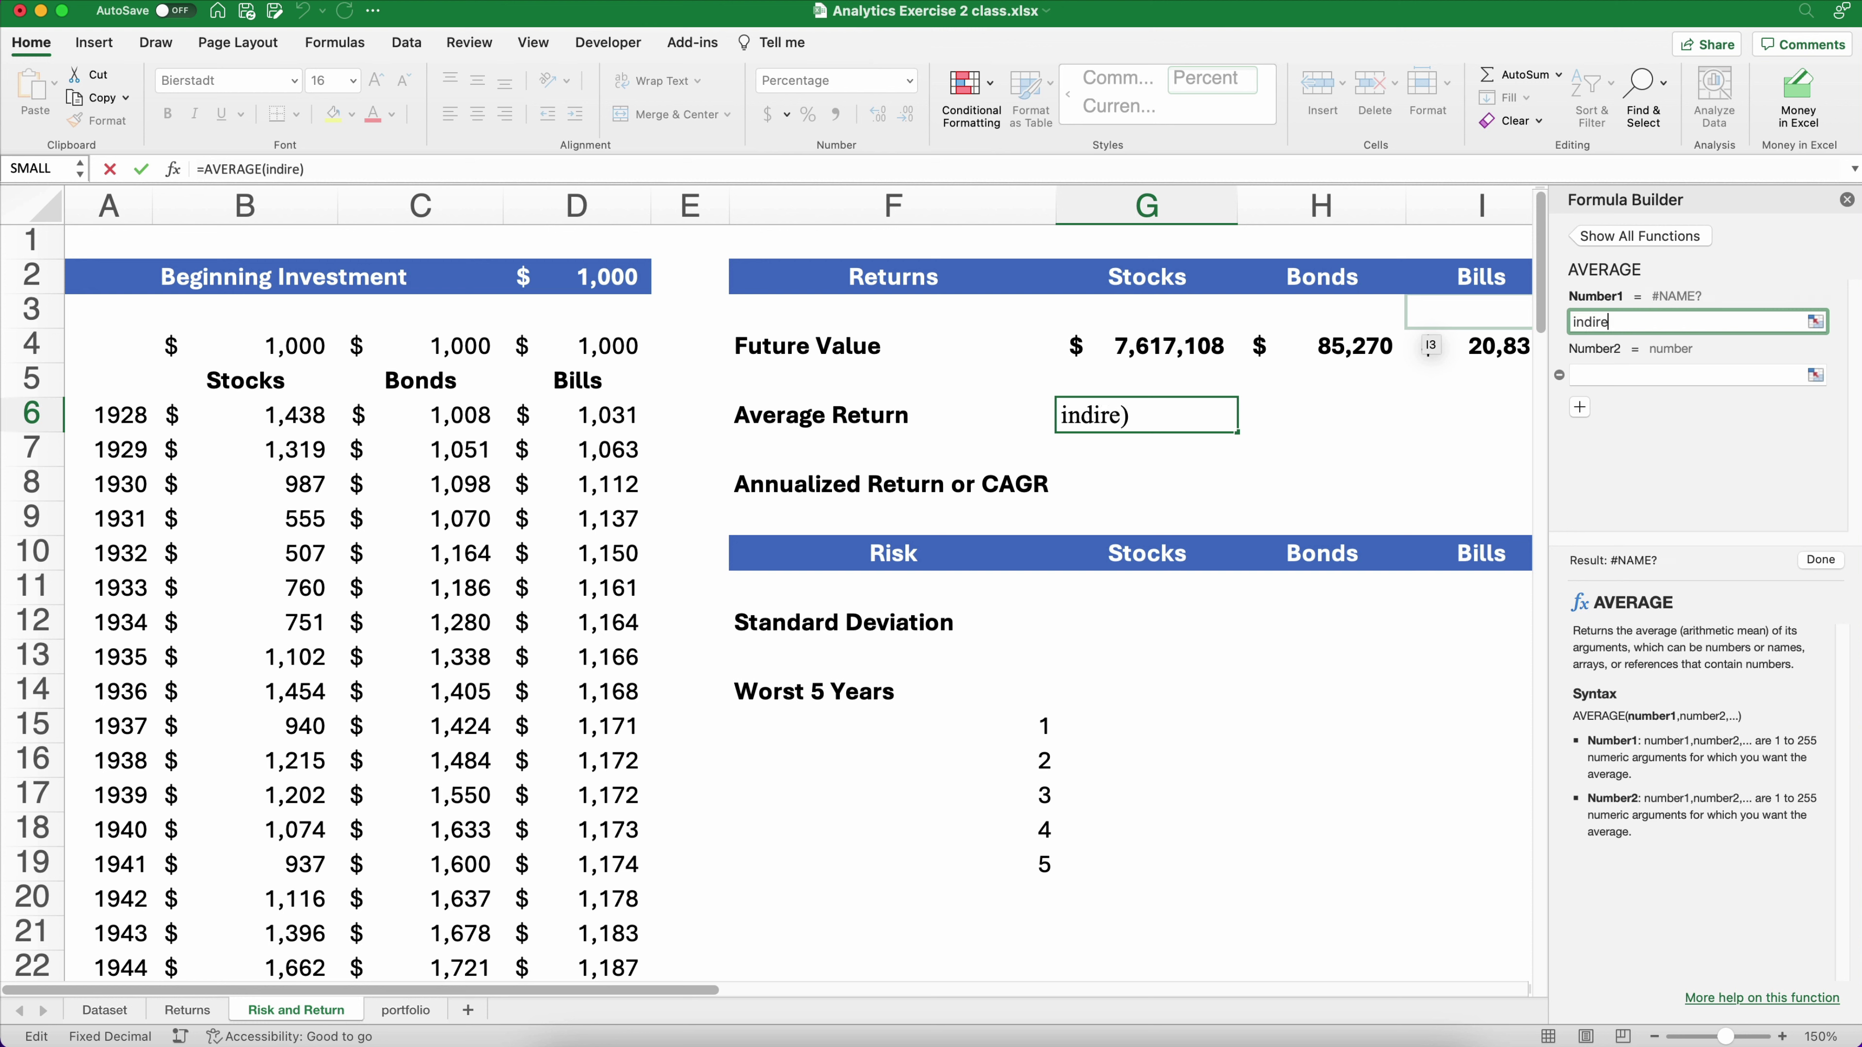
pyautogui.write('ct(')
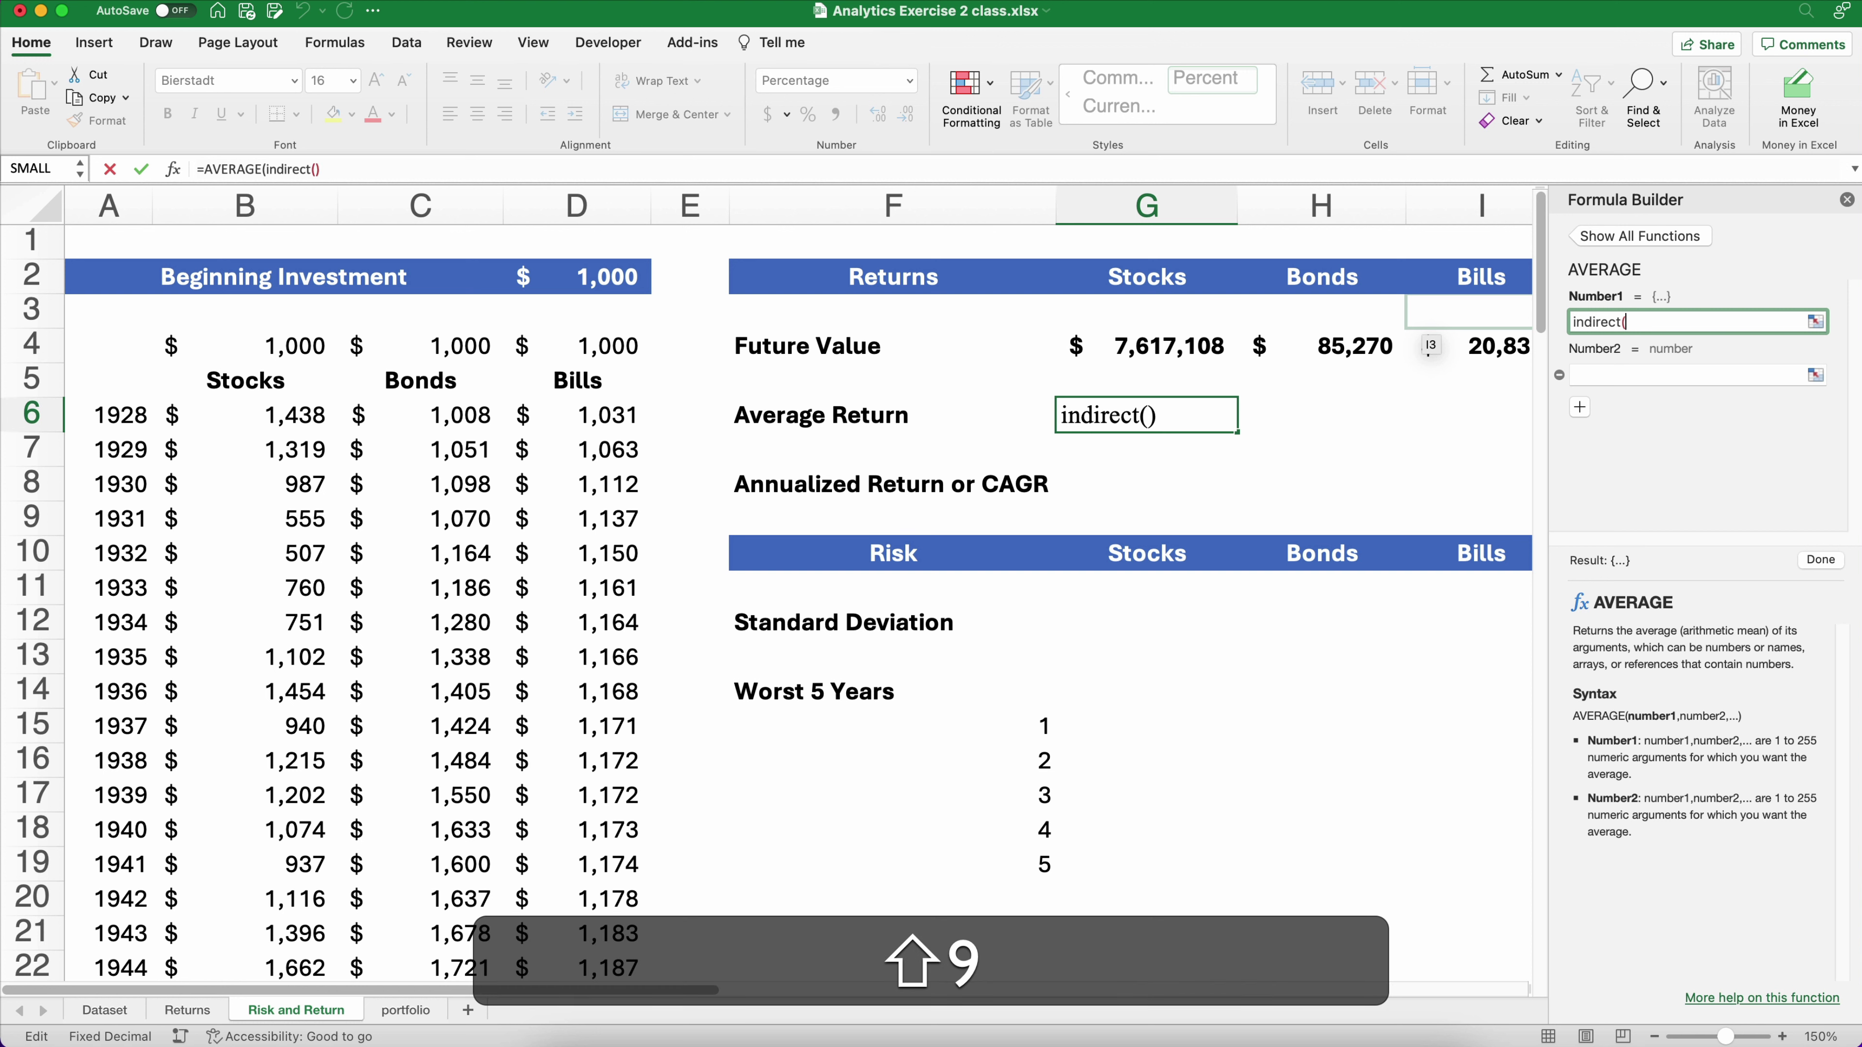
pyautogui.click(1145, 287)
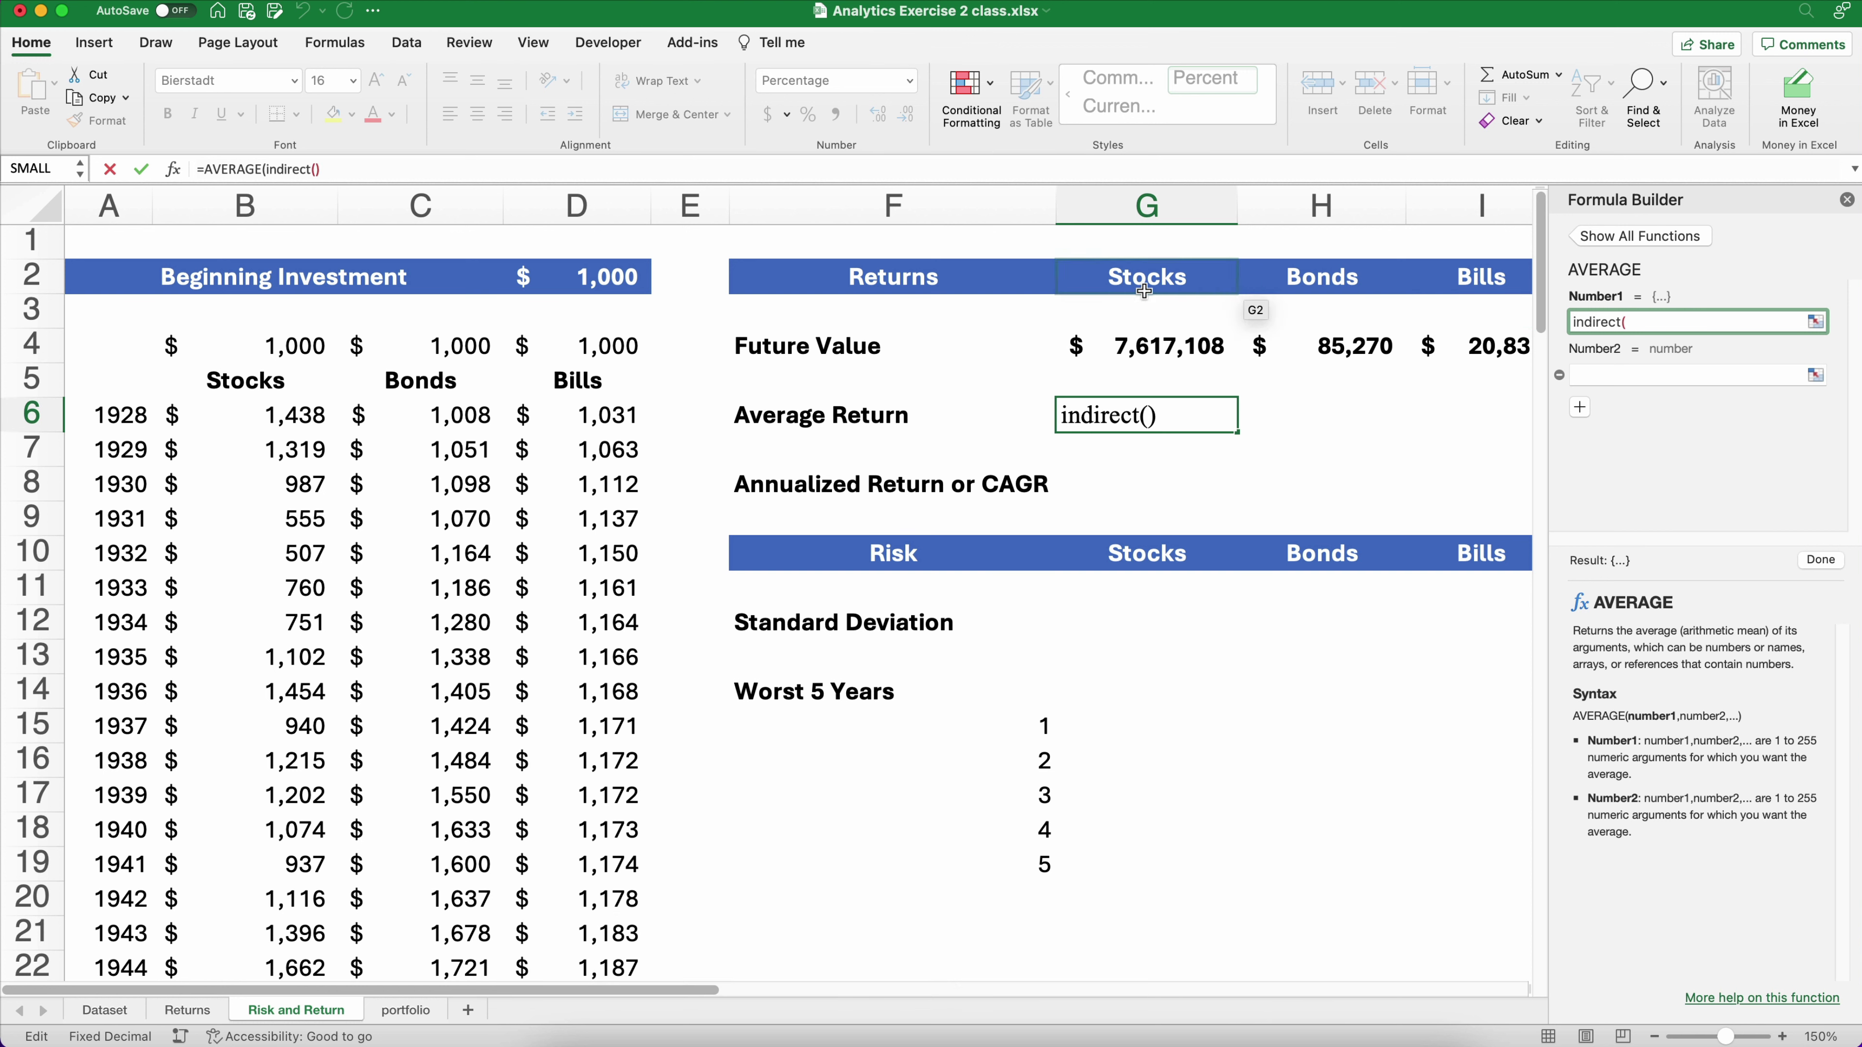
pyautogui.write(')')
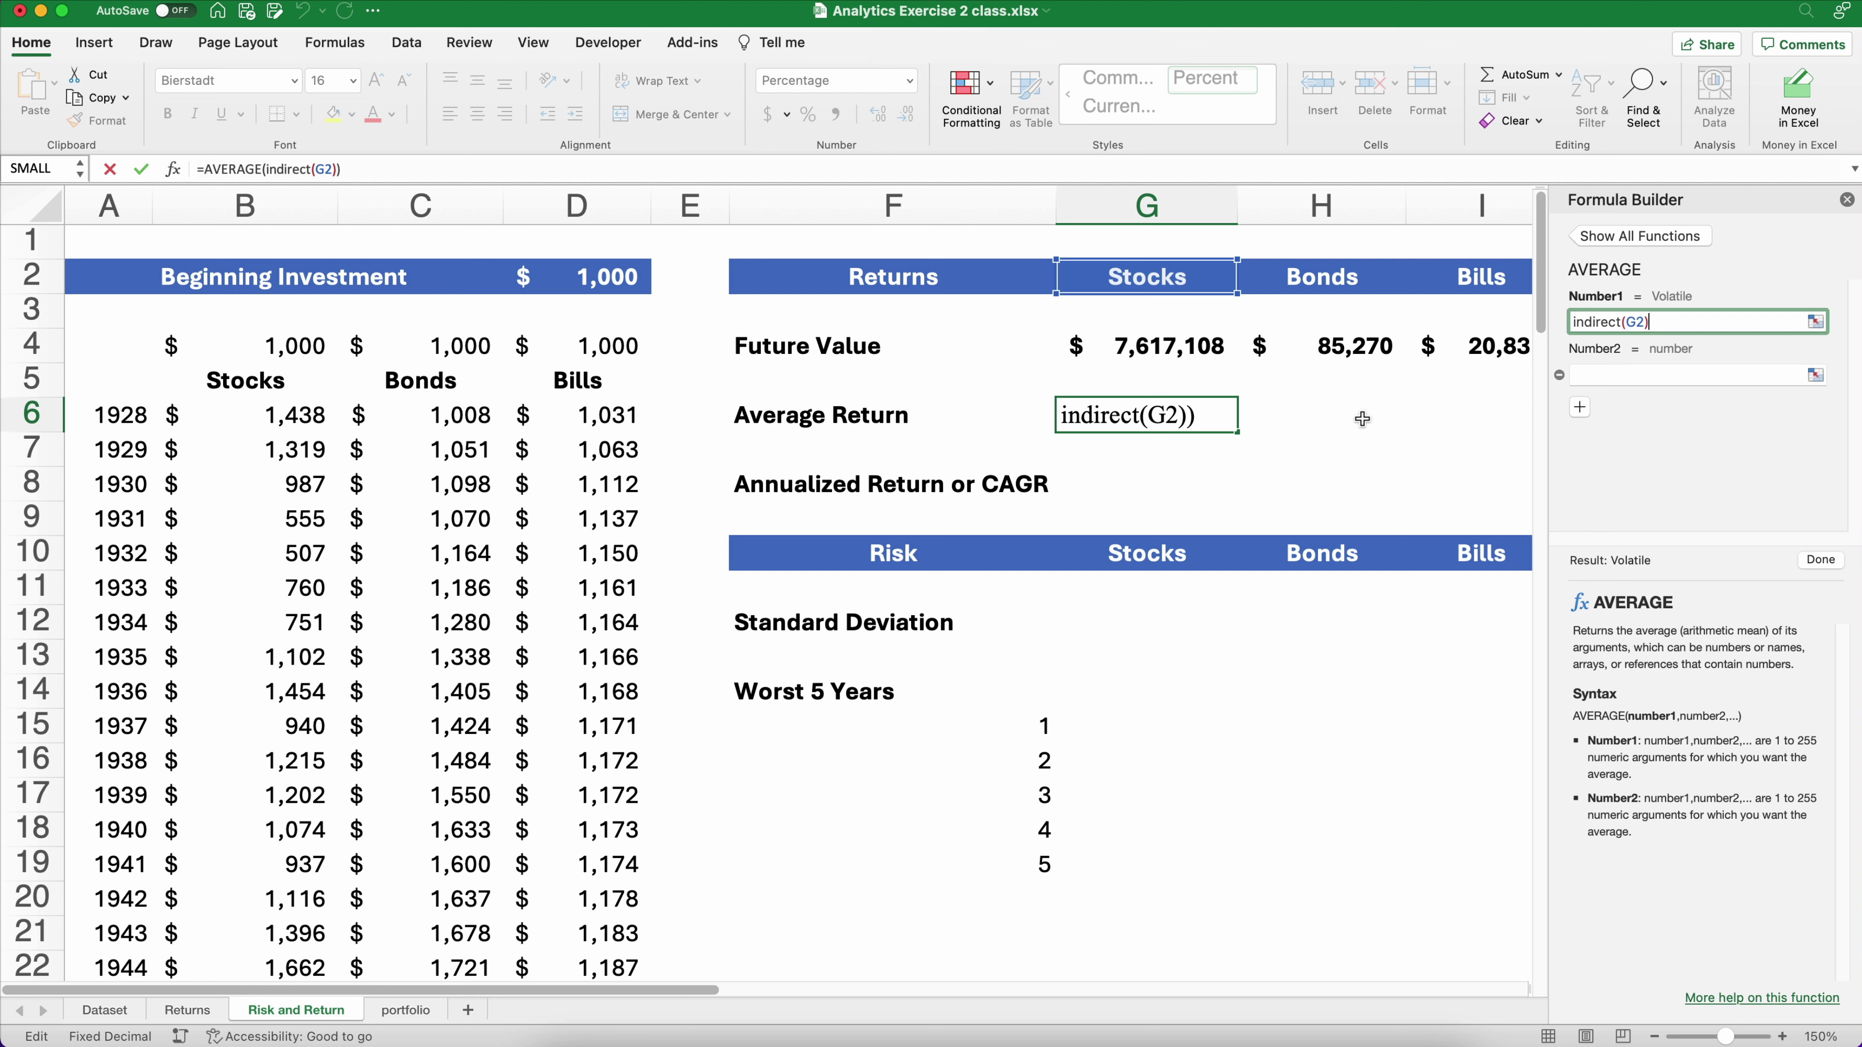
pyautogui.click(1821, 561)
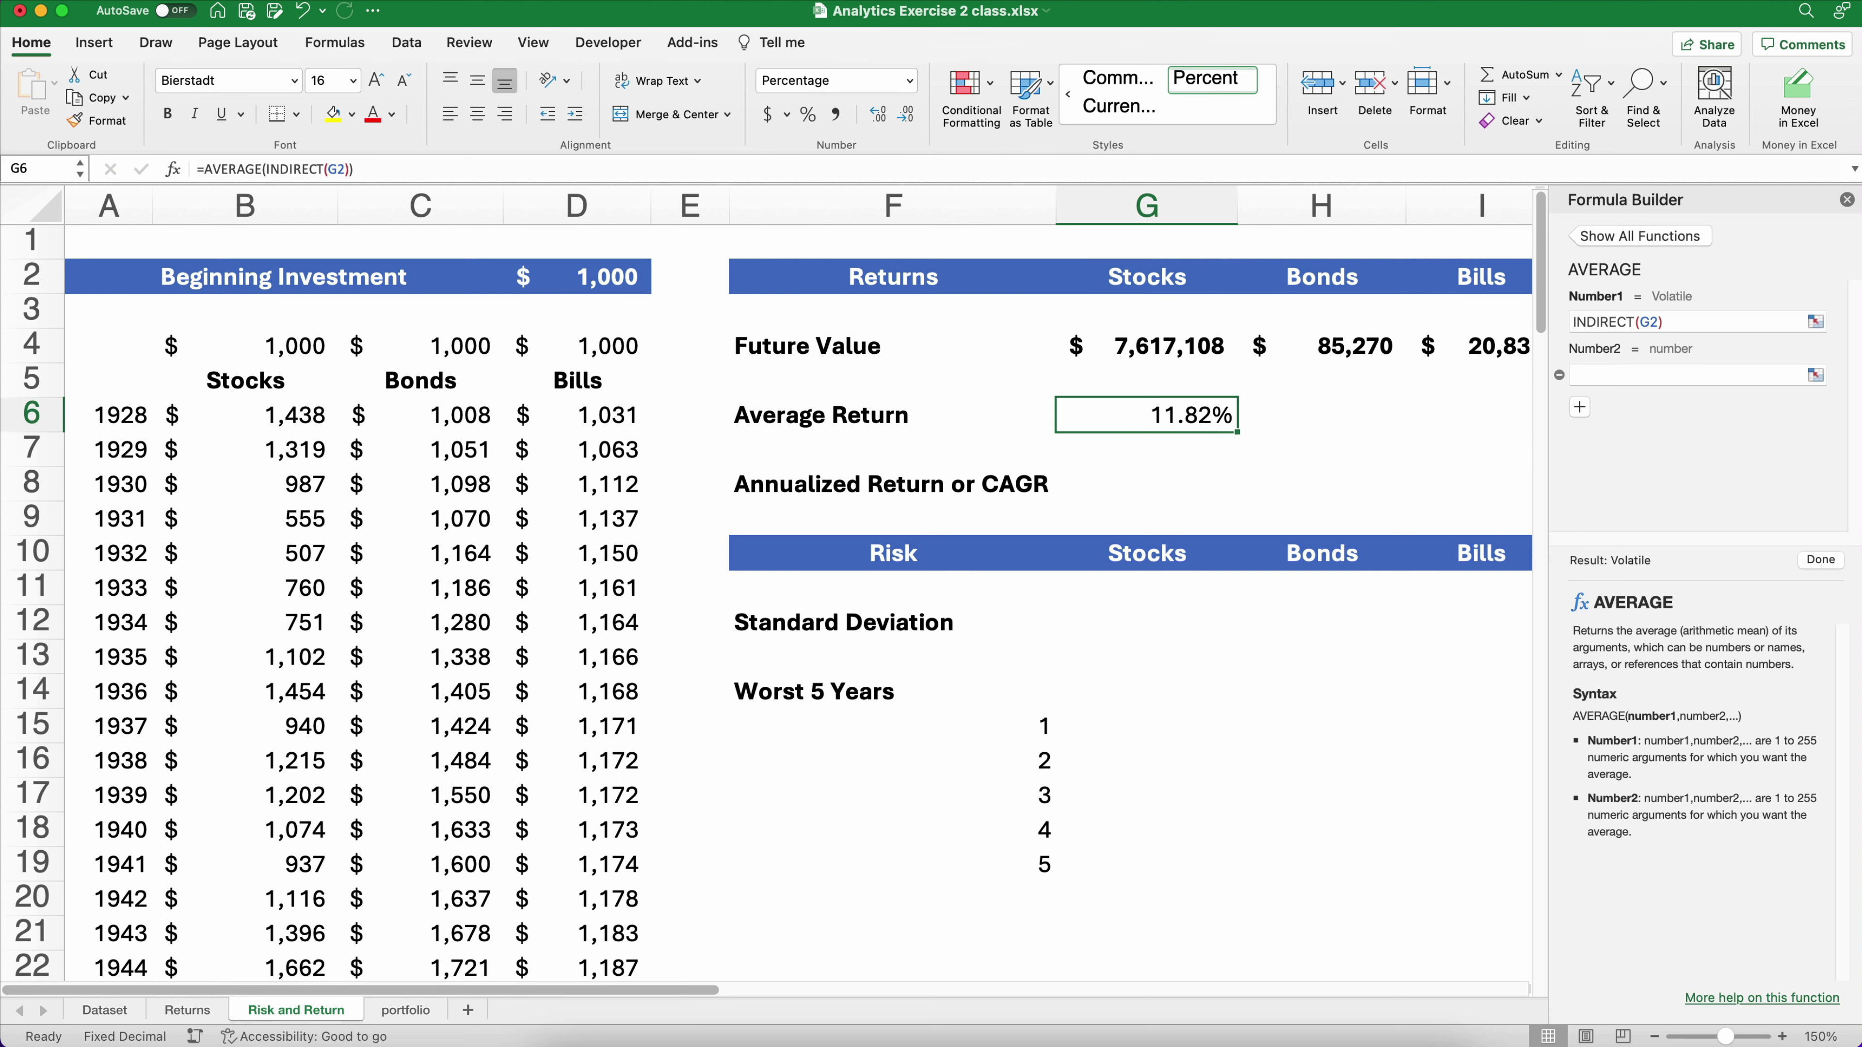
pyautogui.click(1847, 199)
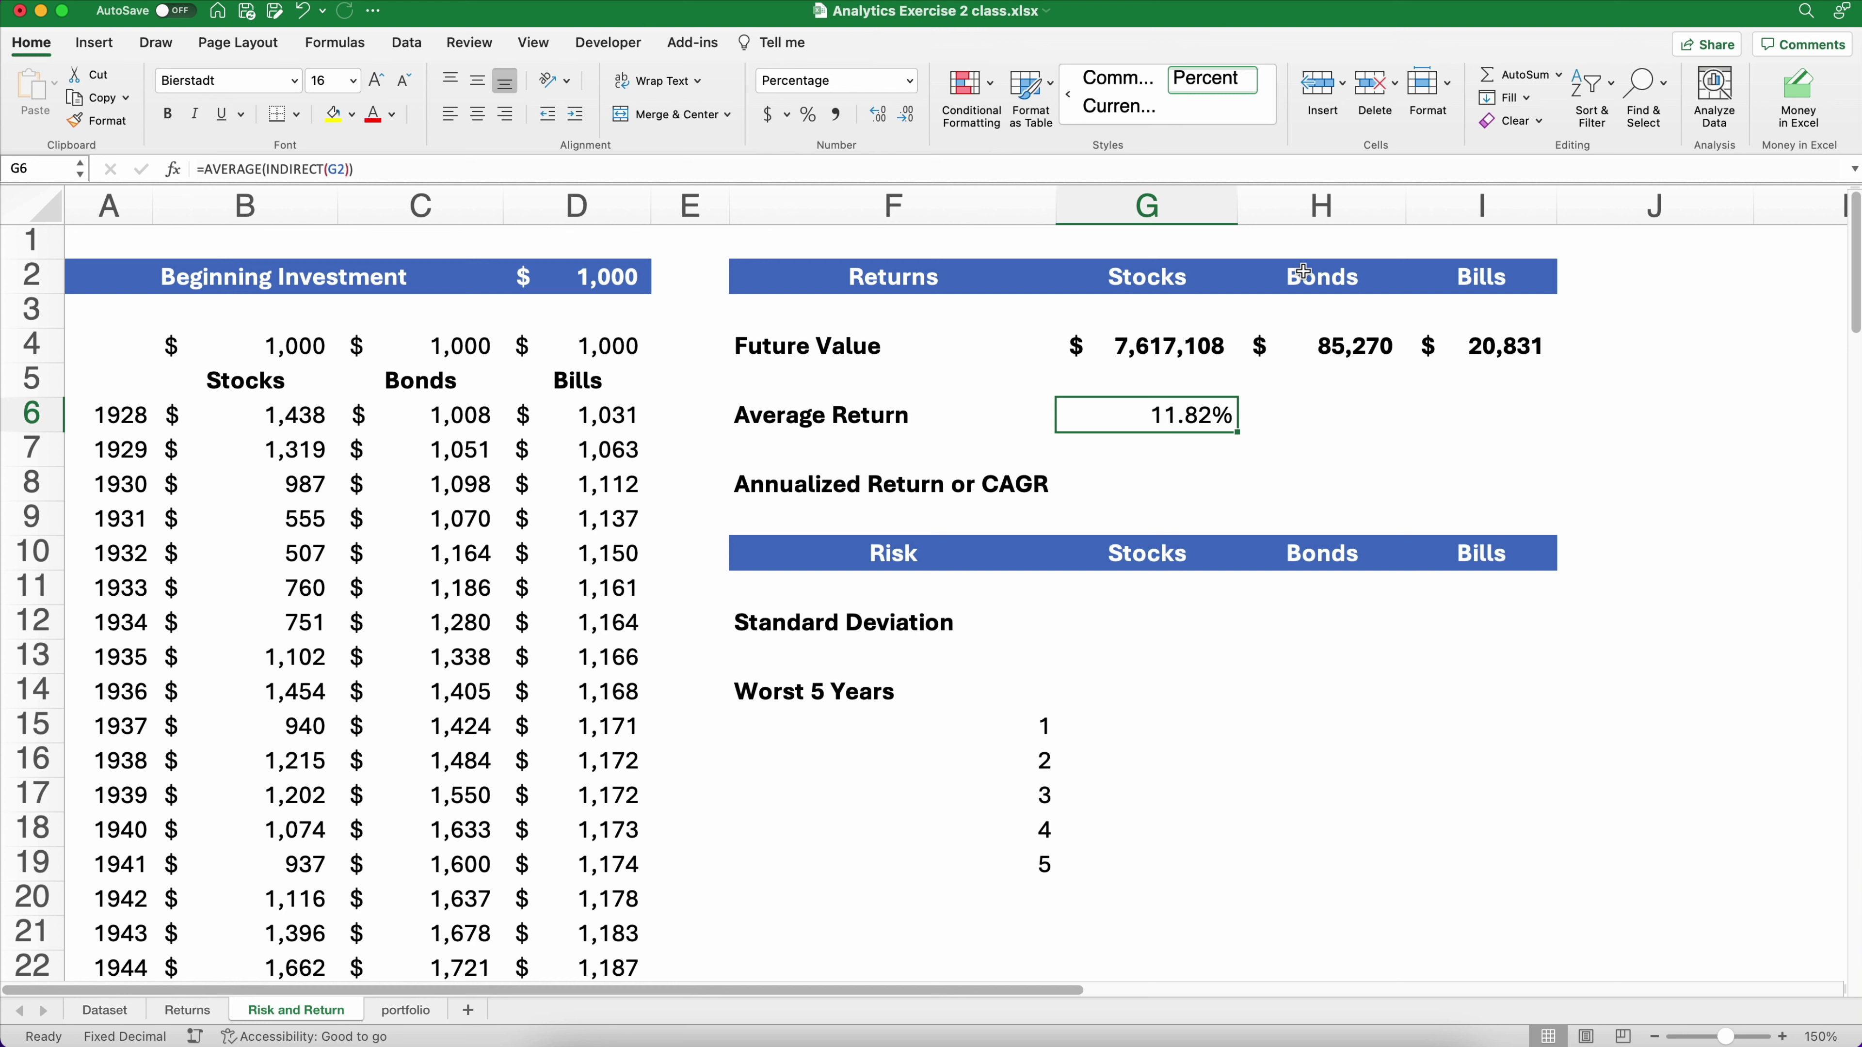
# Copy the Average Return formula across to bonds and bills in H6:I6 and check the copied formulas
pyautogui.moveTo(1236, 436); pyautogui.dragTo(1495, 423)
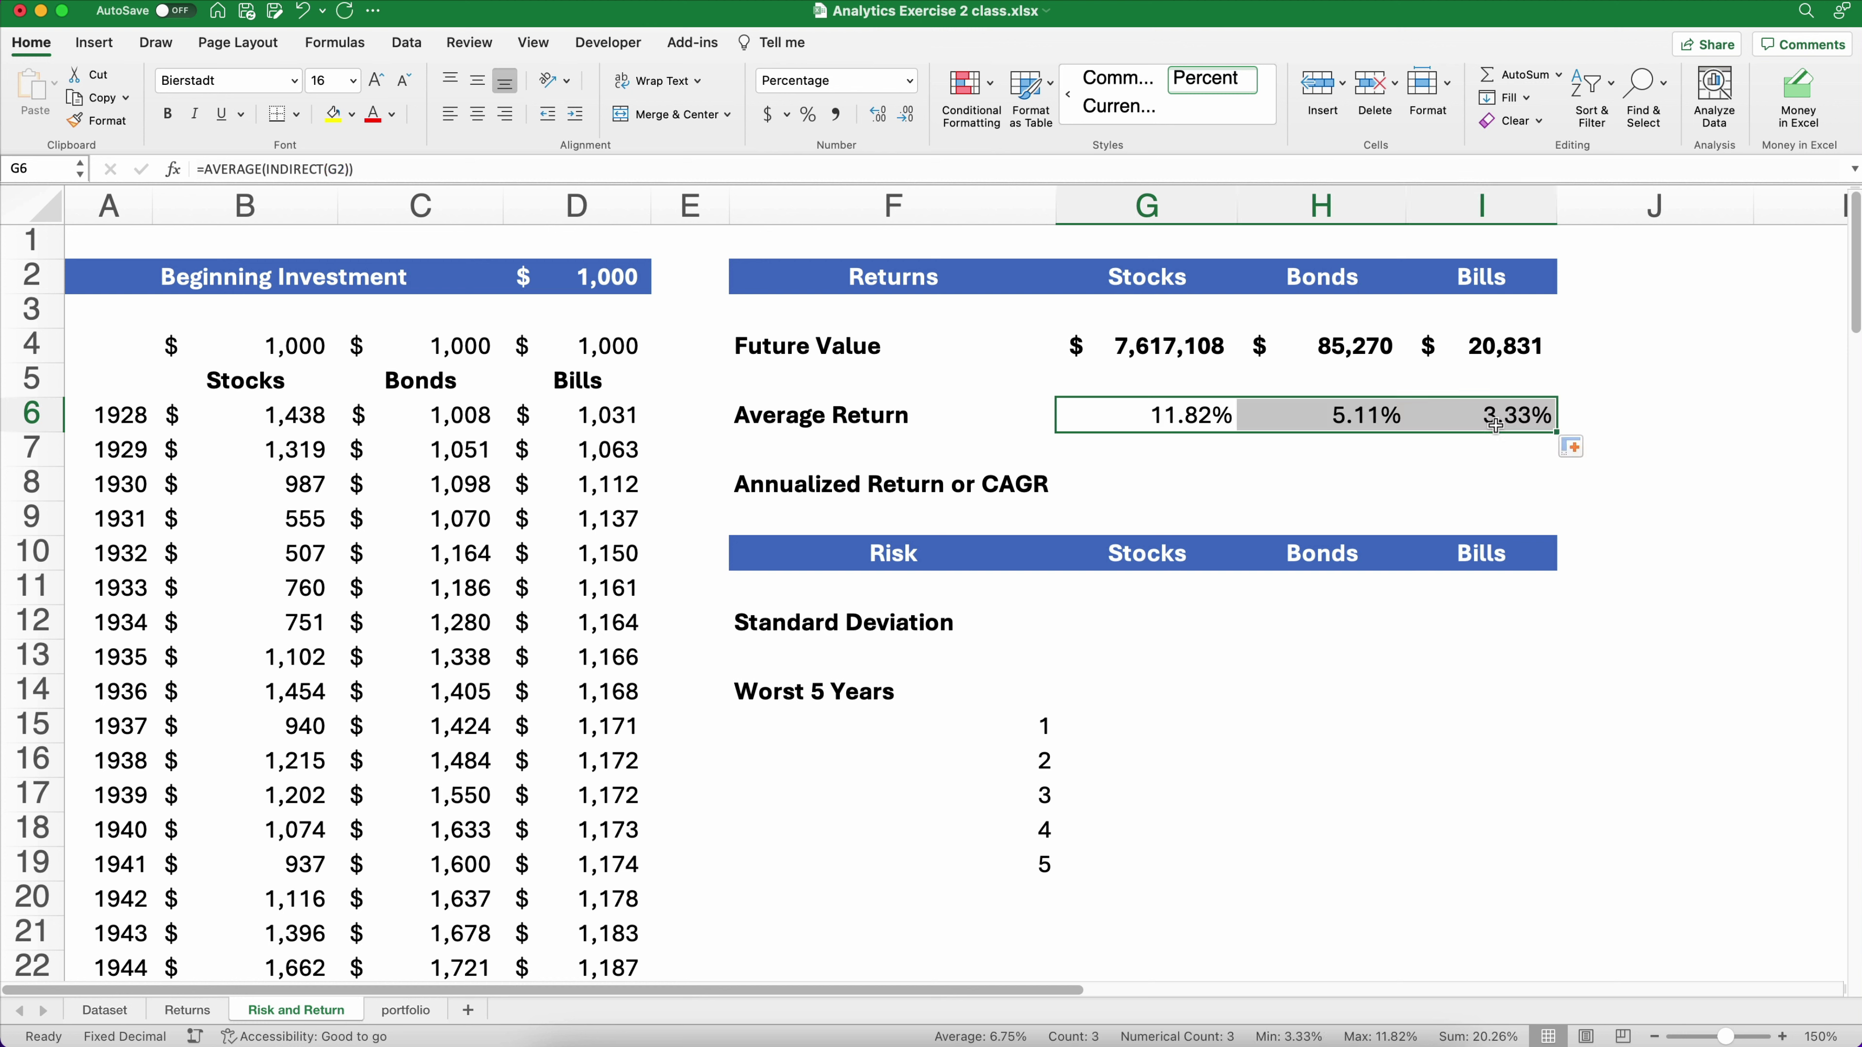
pyautogui.click(1345, 415)
pyautogui.click(1516, 415)
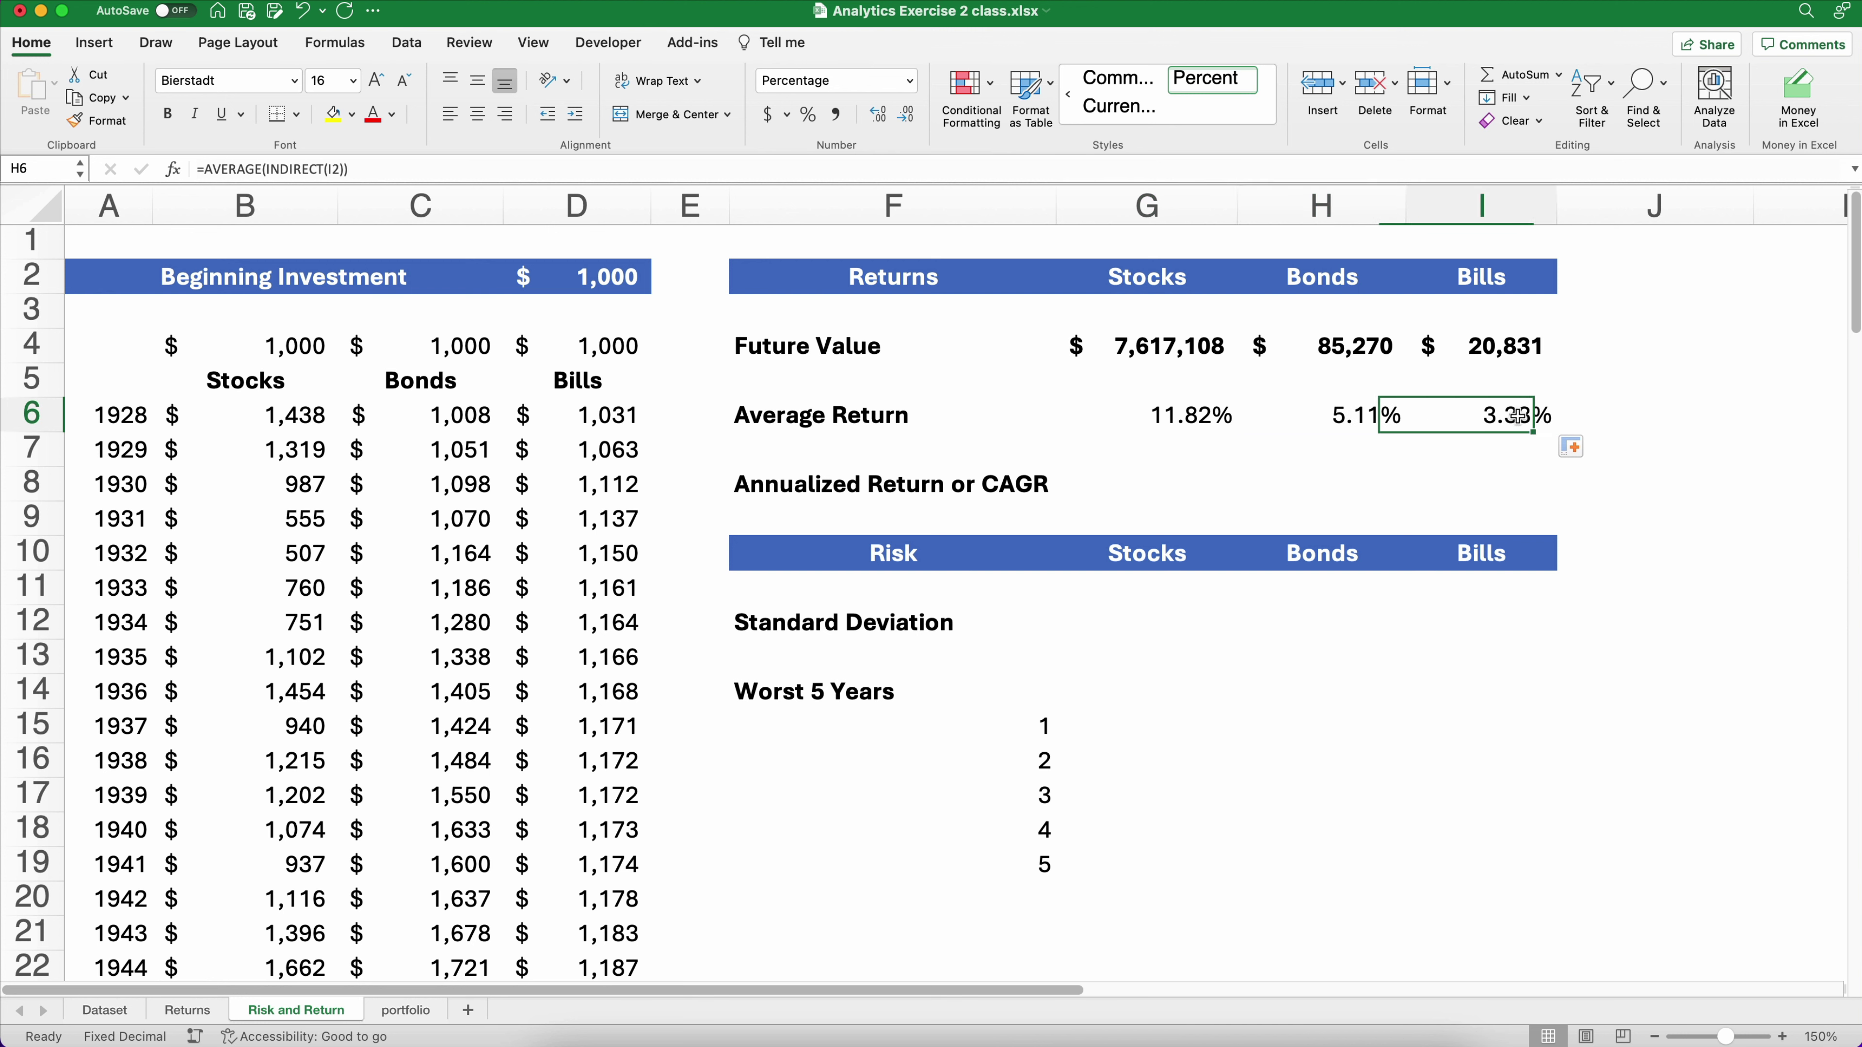
# Inspect the cell reference used by the bills Average Return formula in I6
pyautogui.click(237, 169)
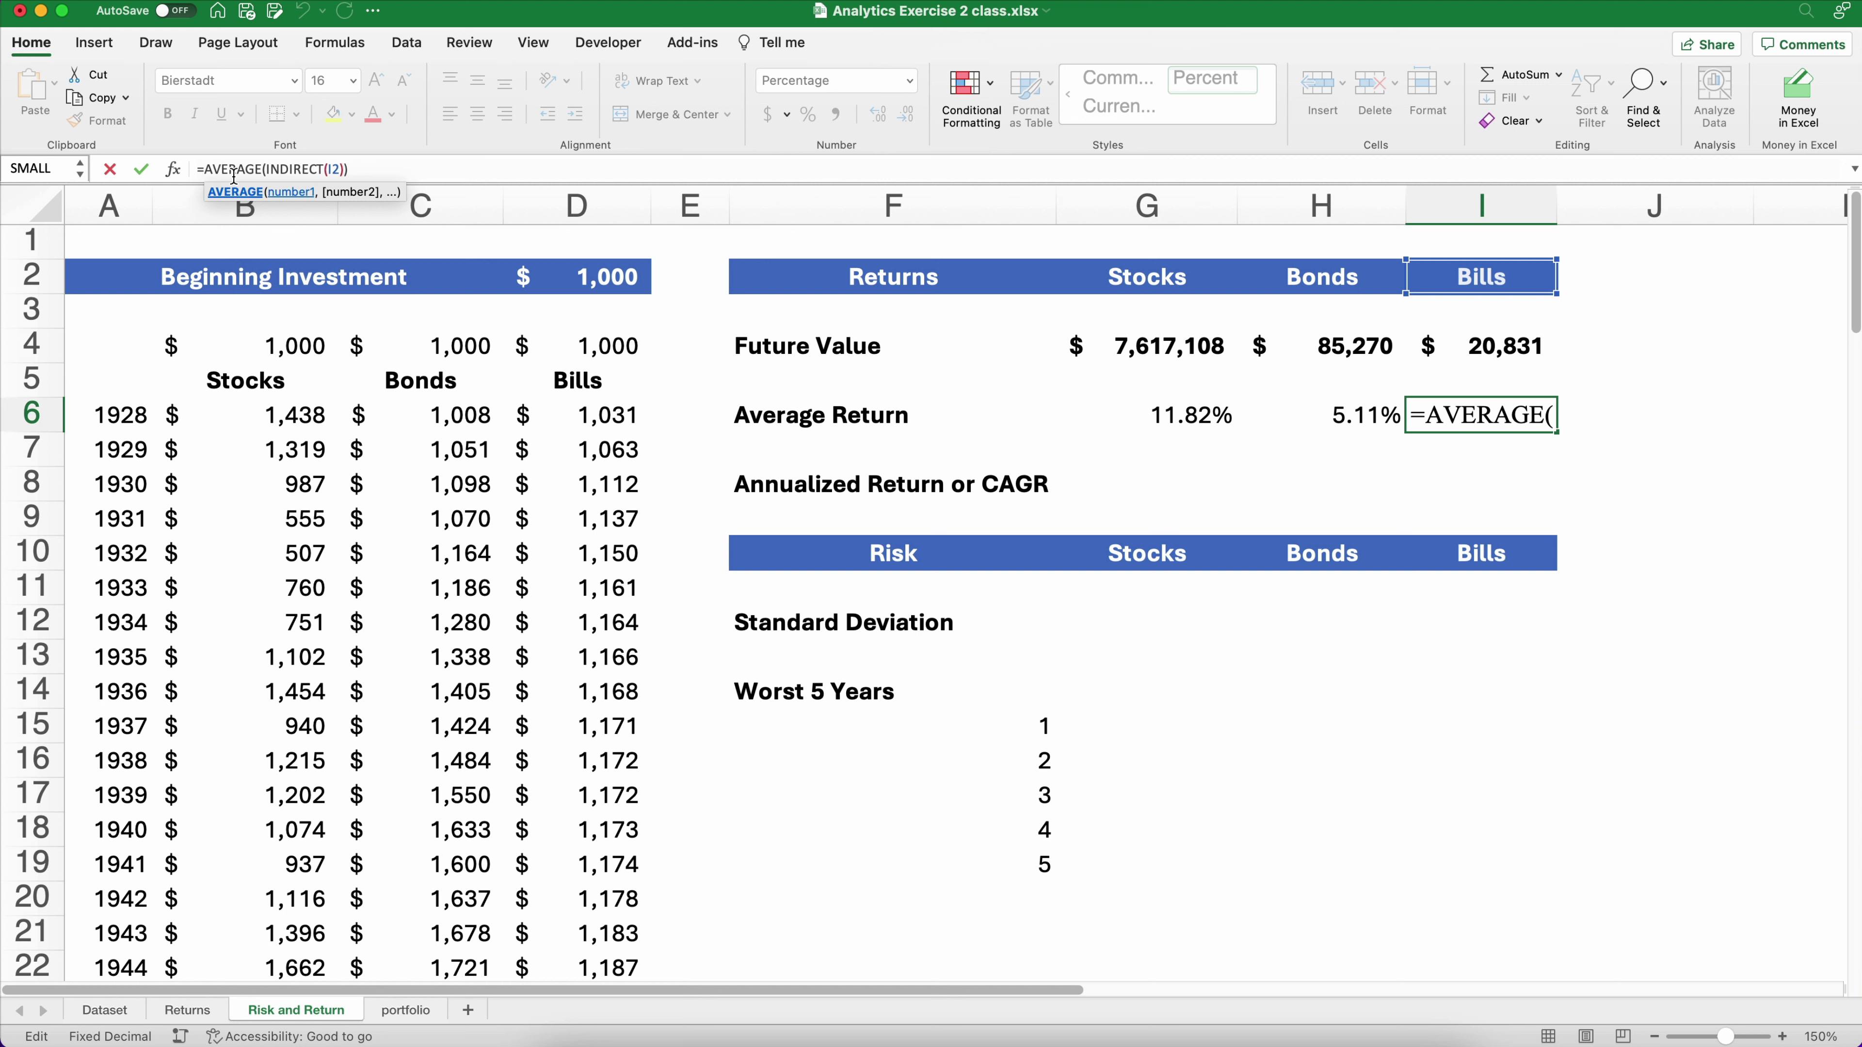
pyautogui.hotkey('ctrl', 'Return')
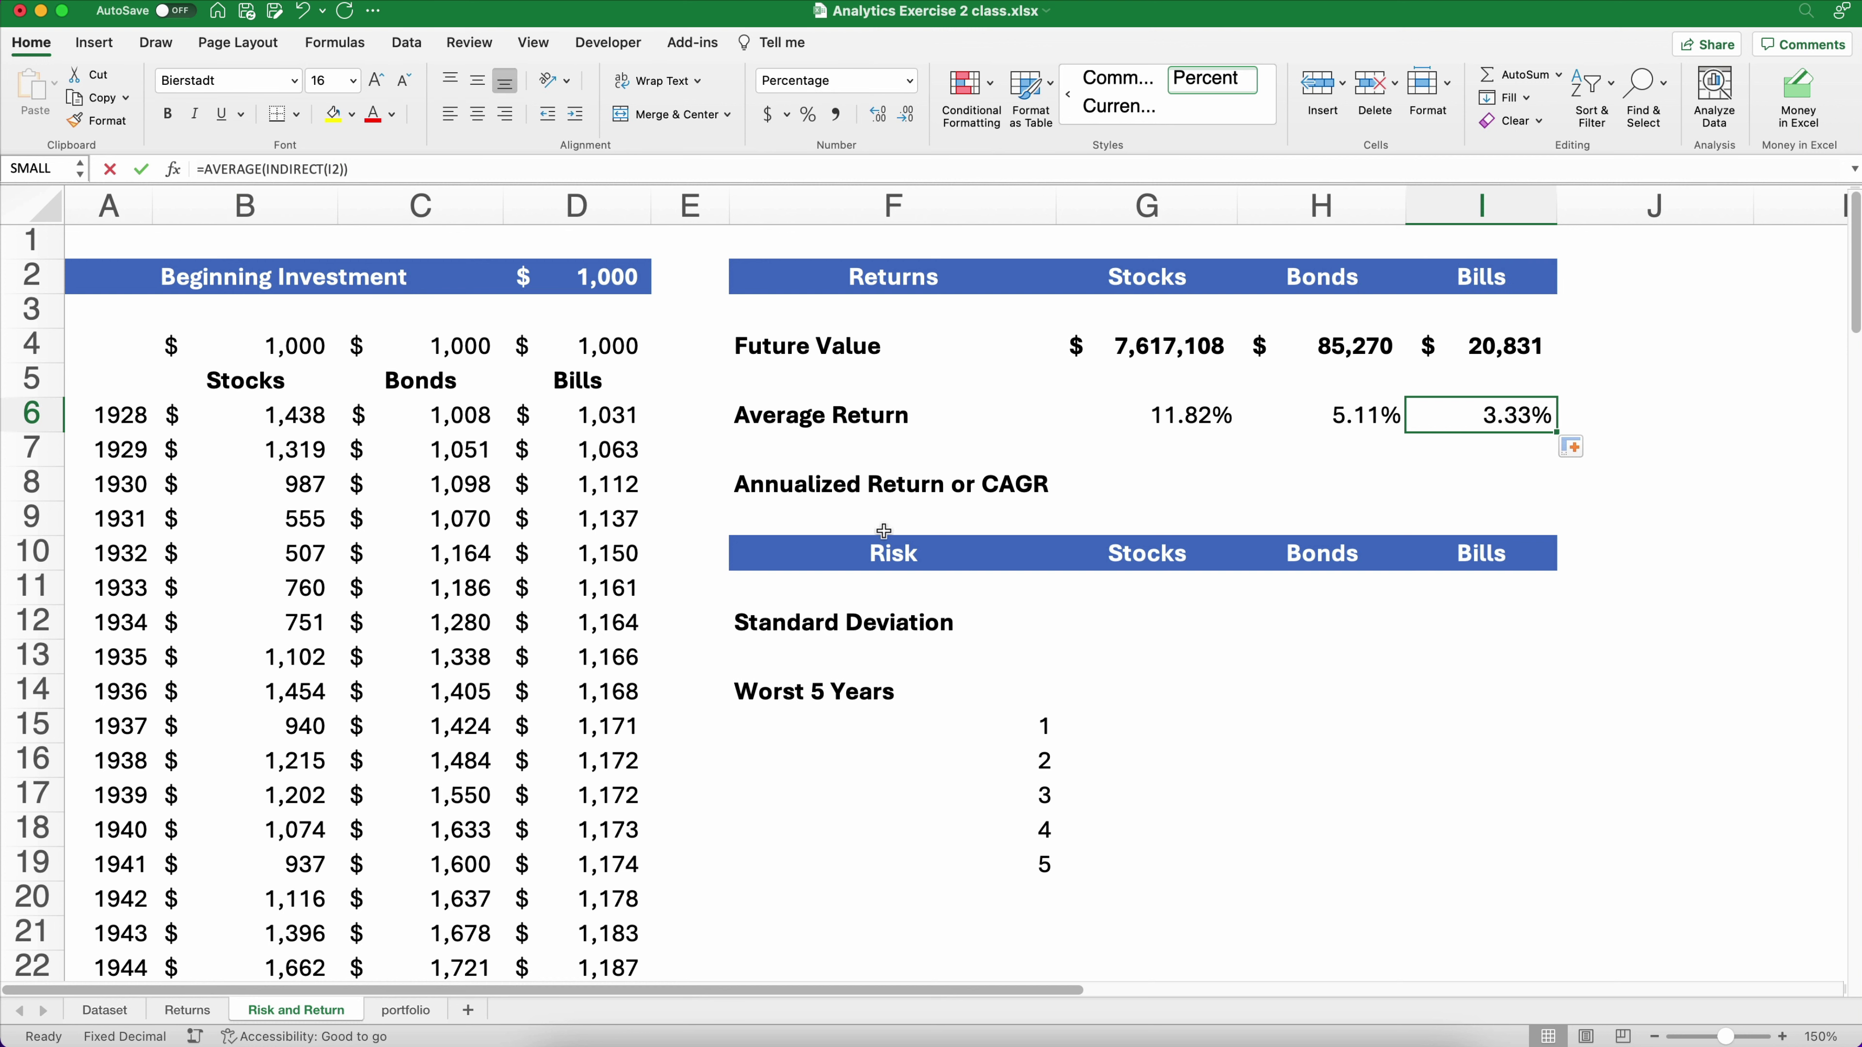
# Insert the RRI function in G8 for the stocks Annualized Return, with count(stocks) as the Nper argument
pyautogui.click(1121, 492)
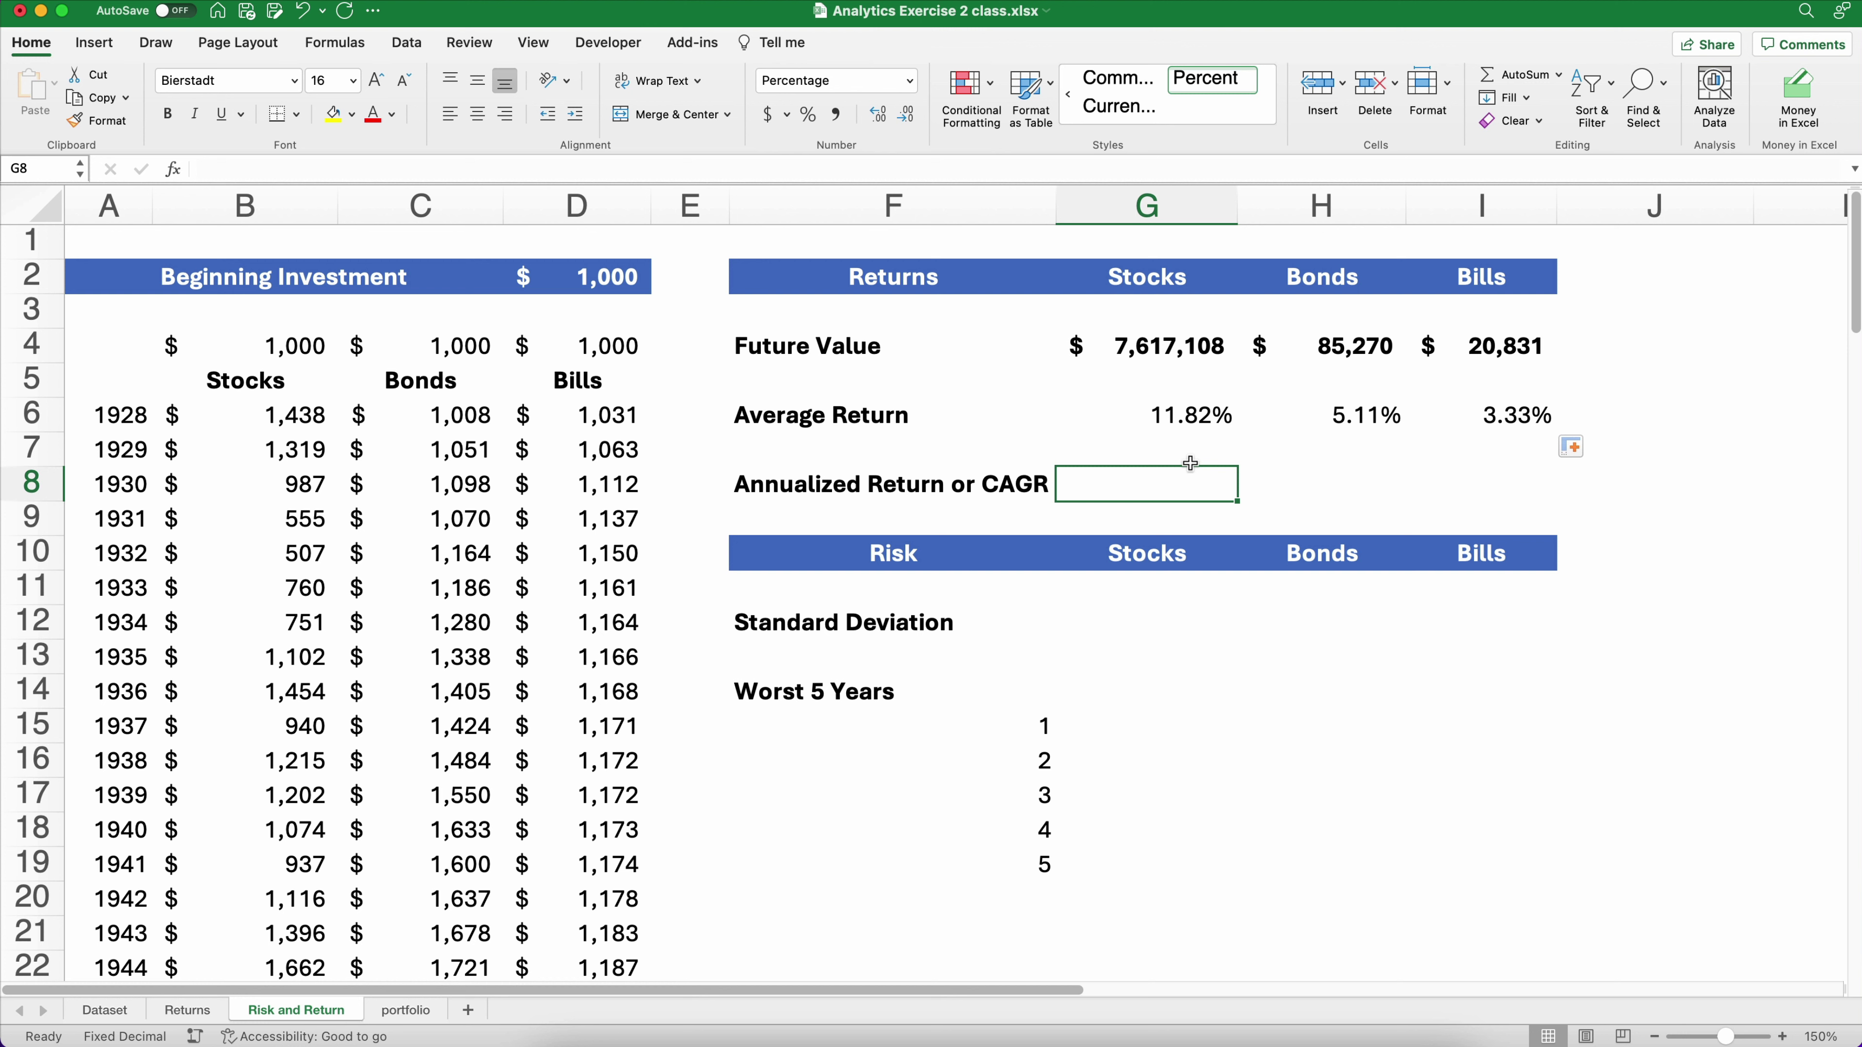
pyautogui.click(173, 171)
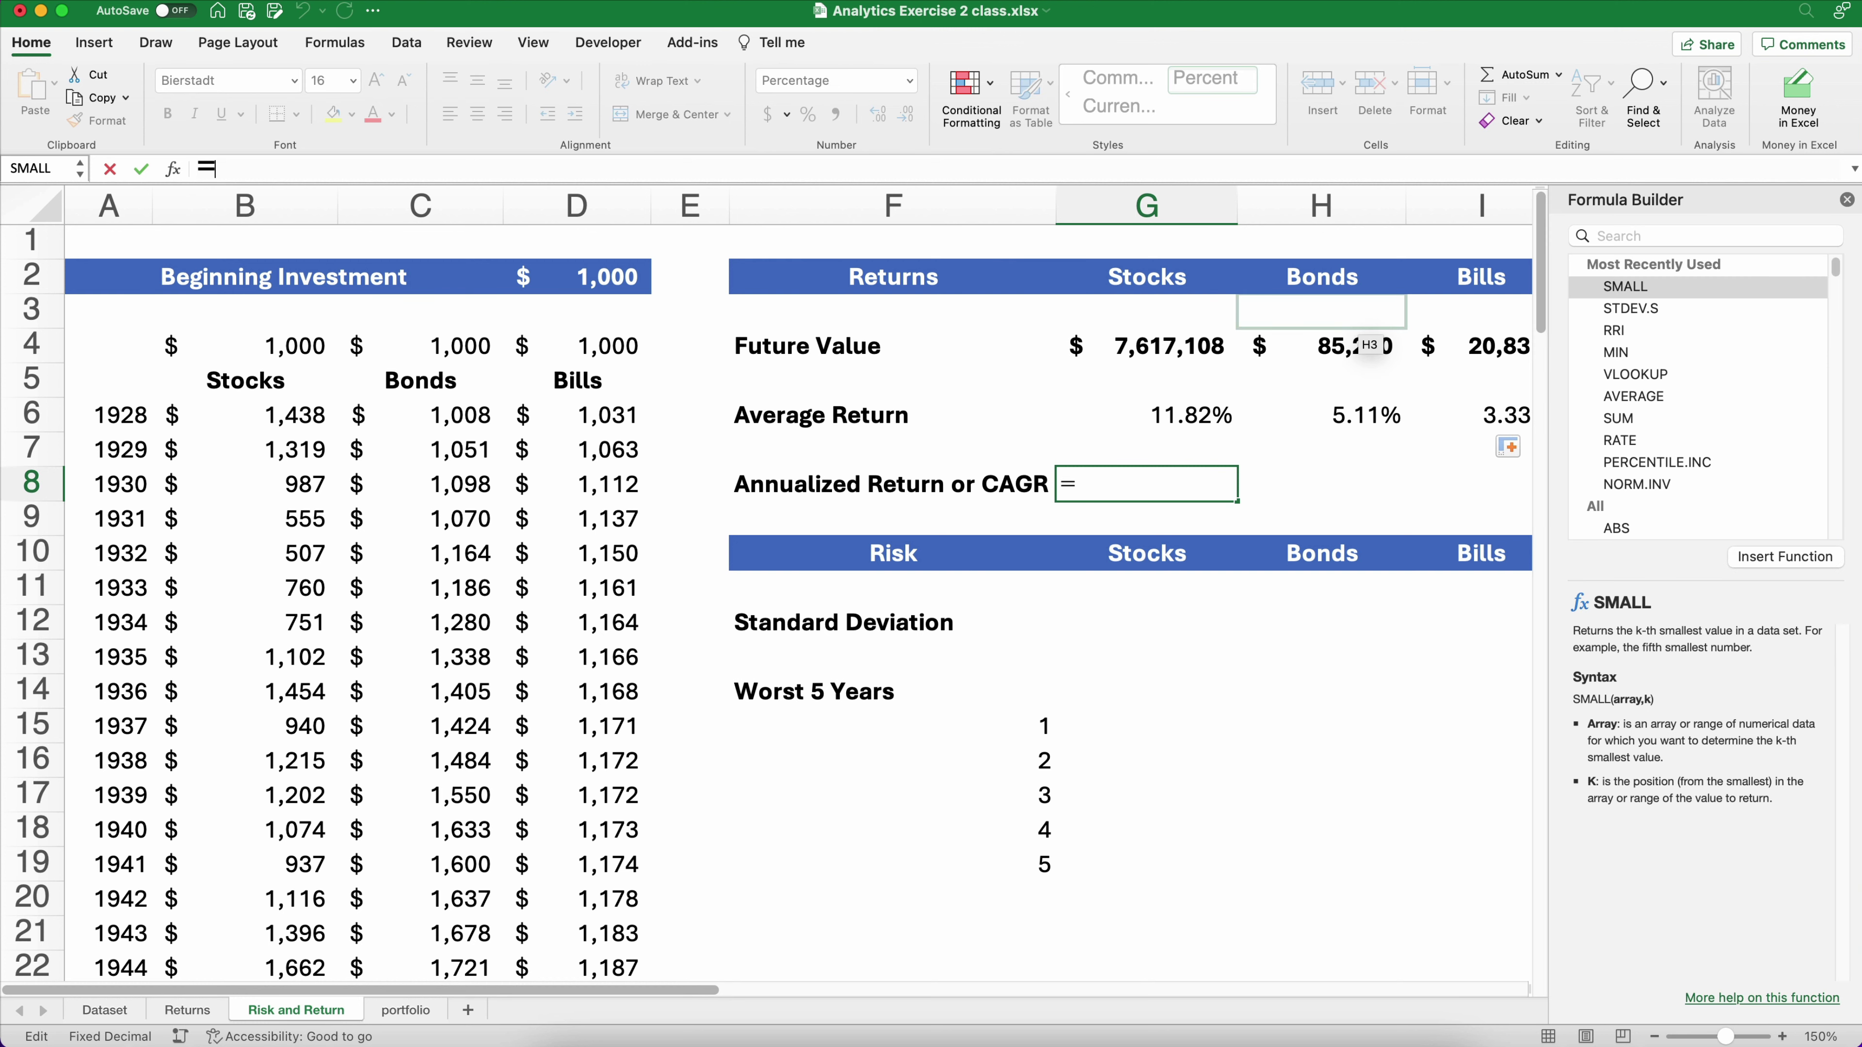
pyautogui.click(1628, 235)
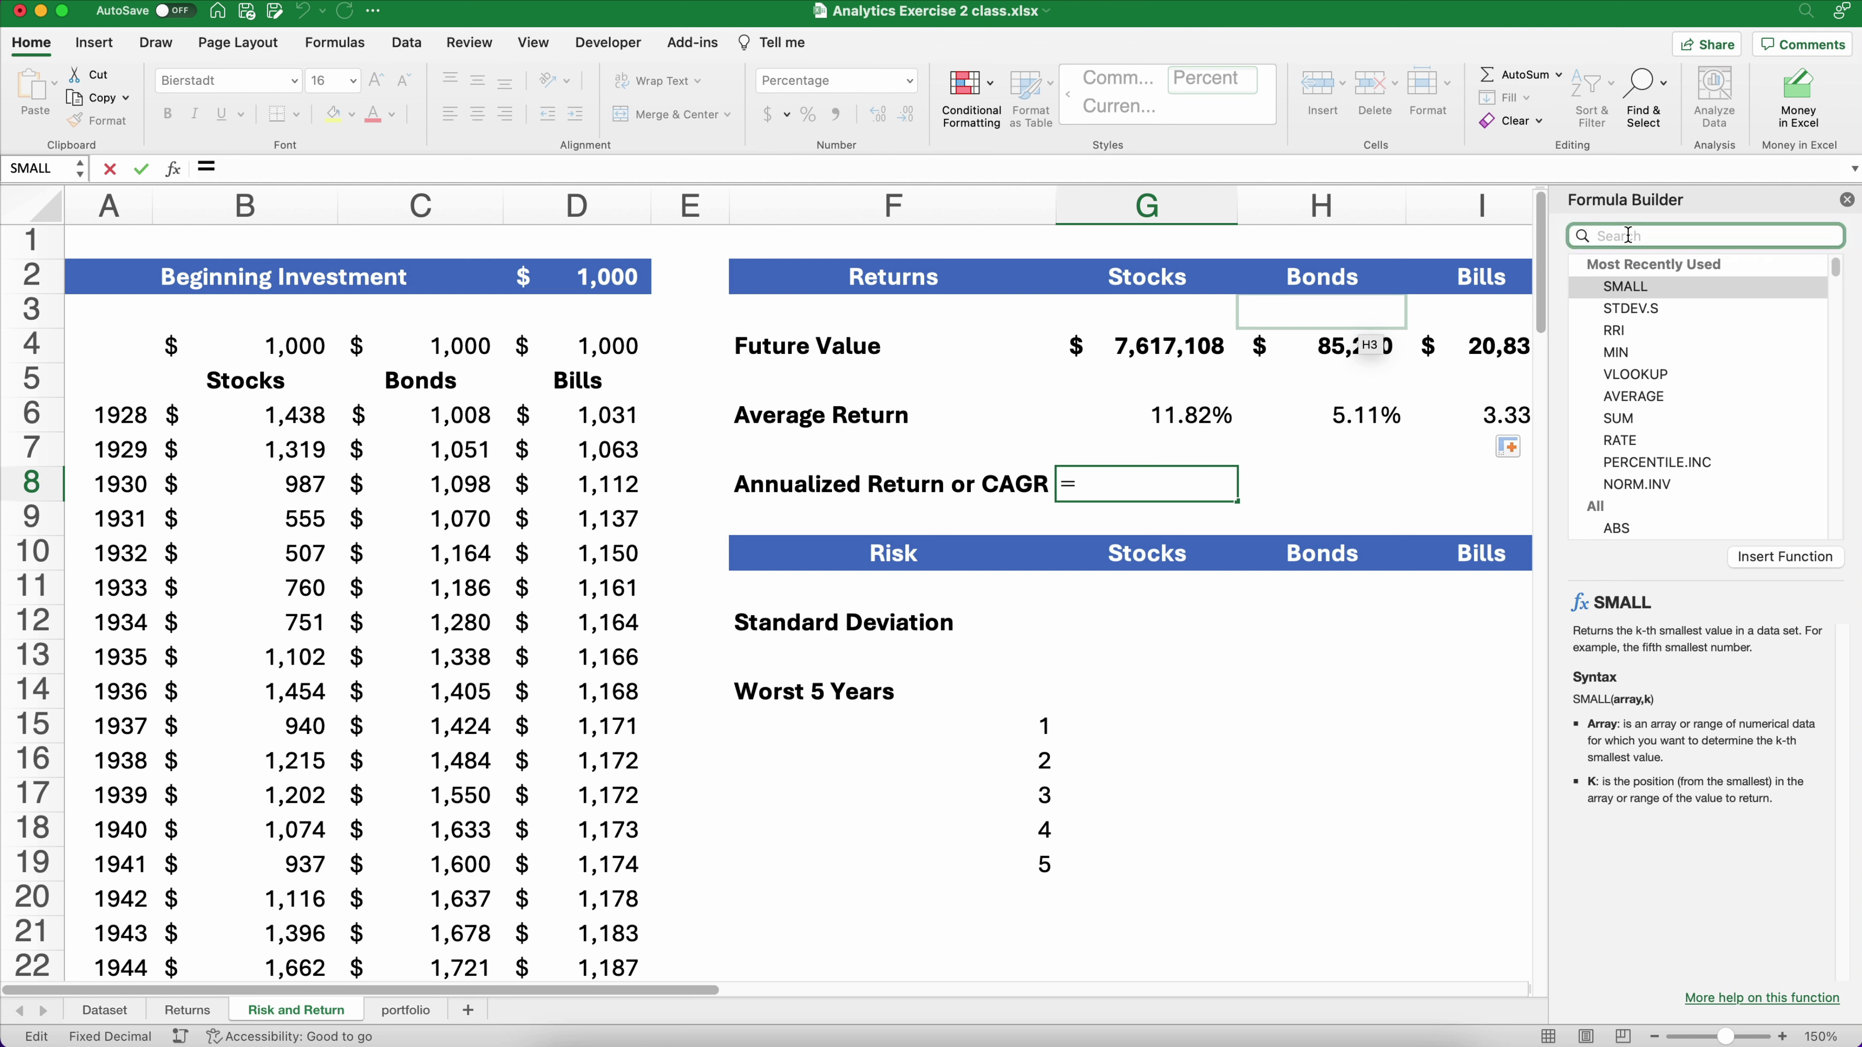
pyautogui.write('rri')
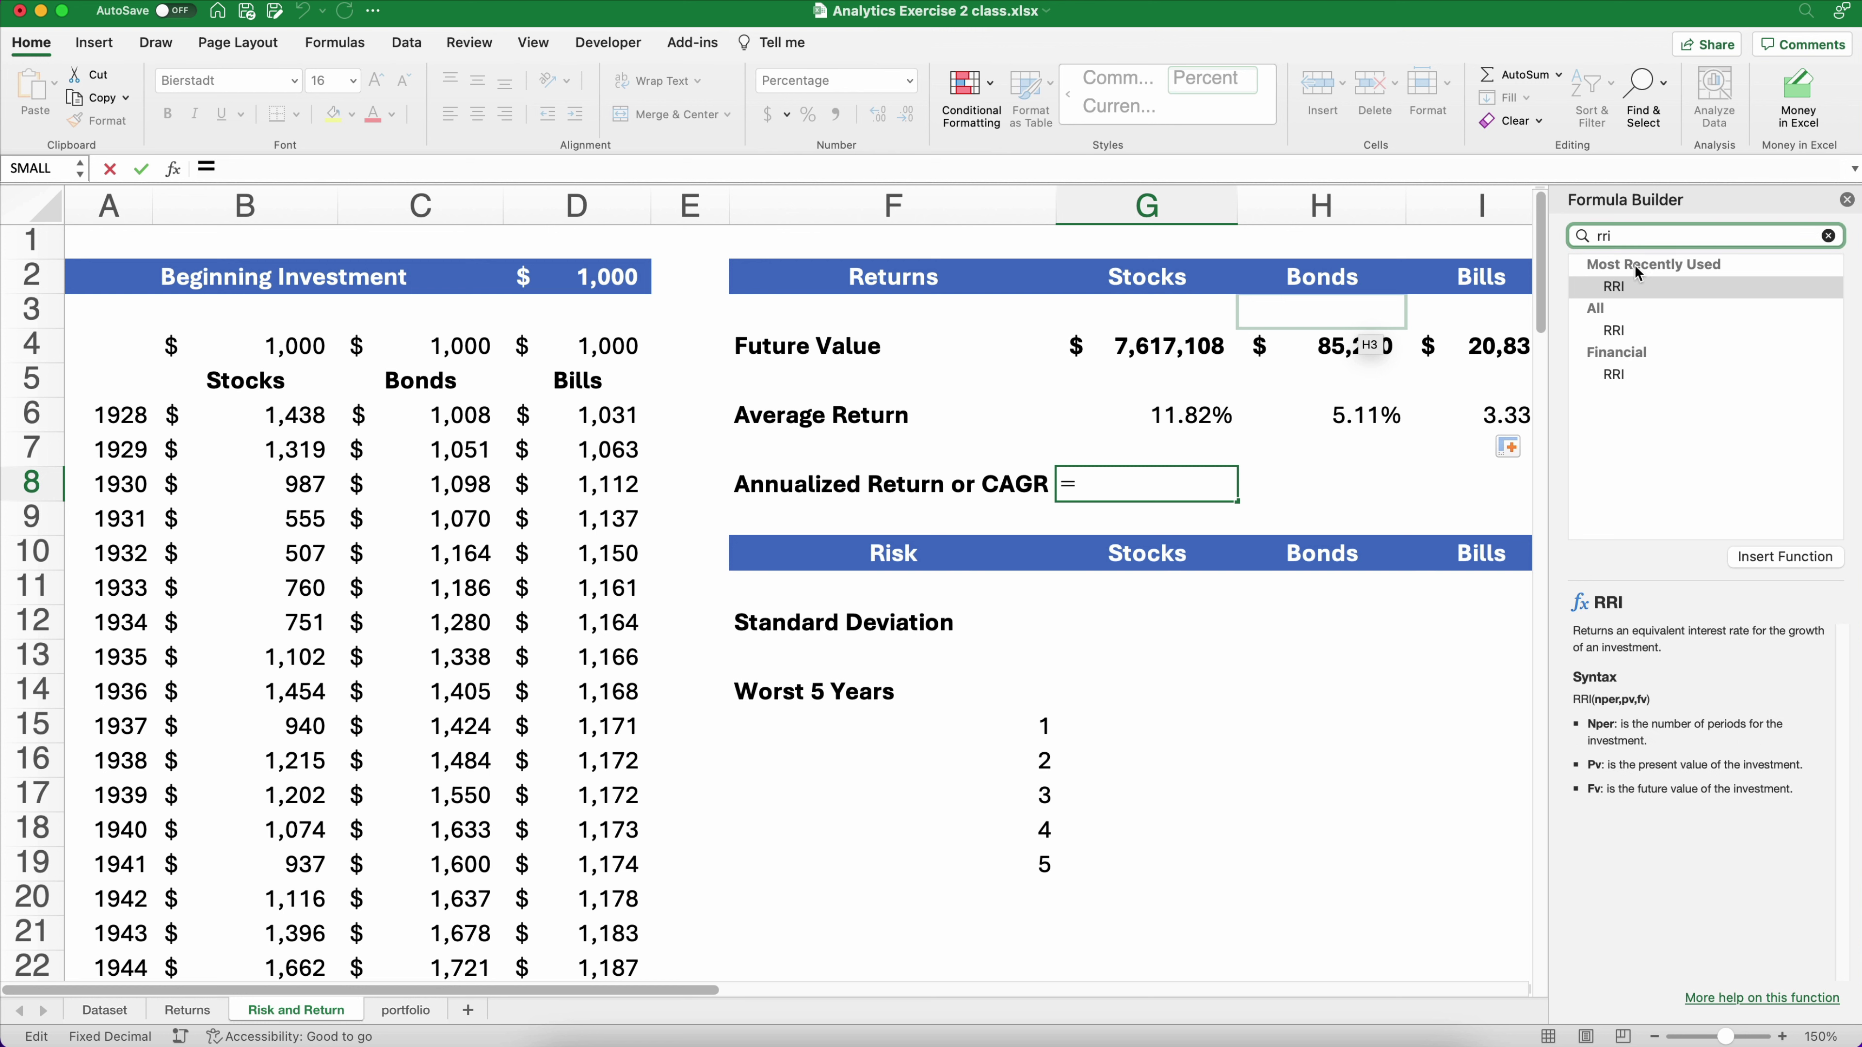
pyautogui.doubleClick(1634, 279)
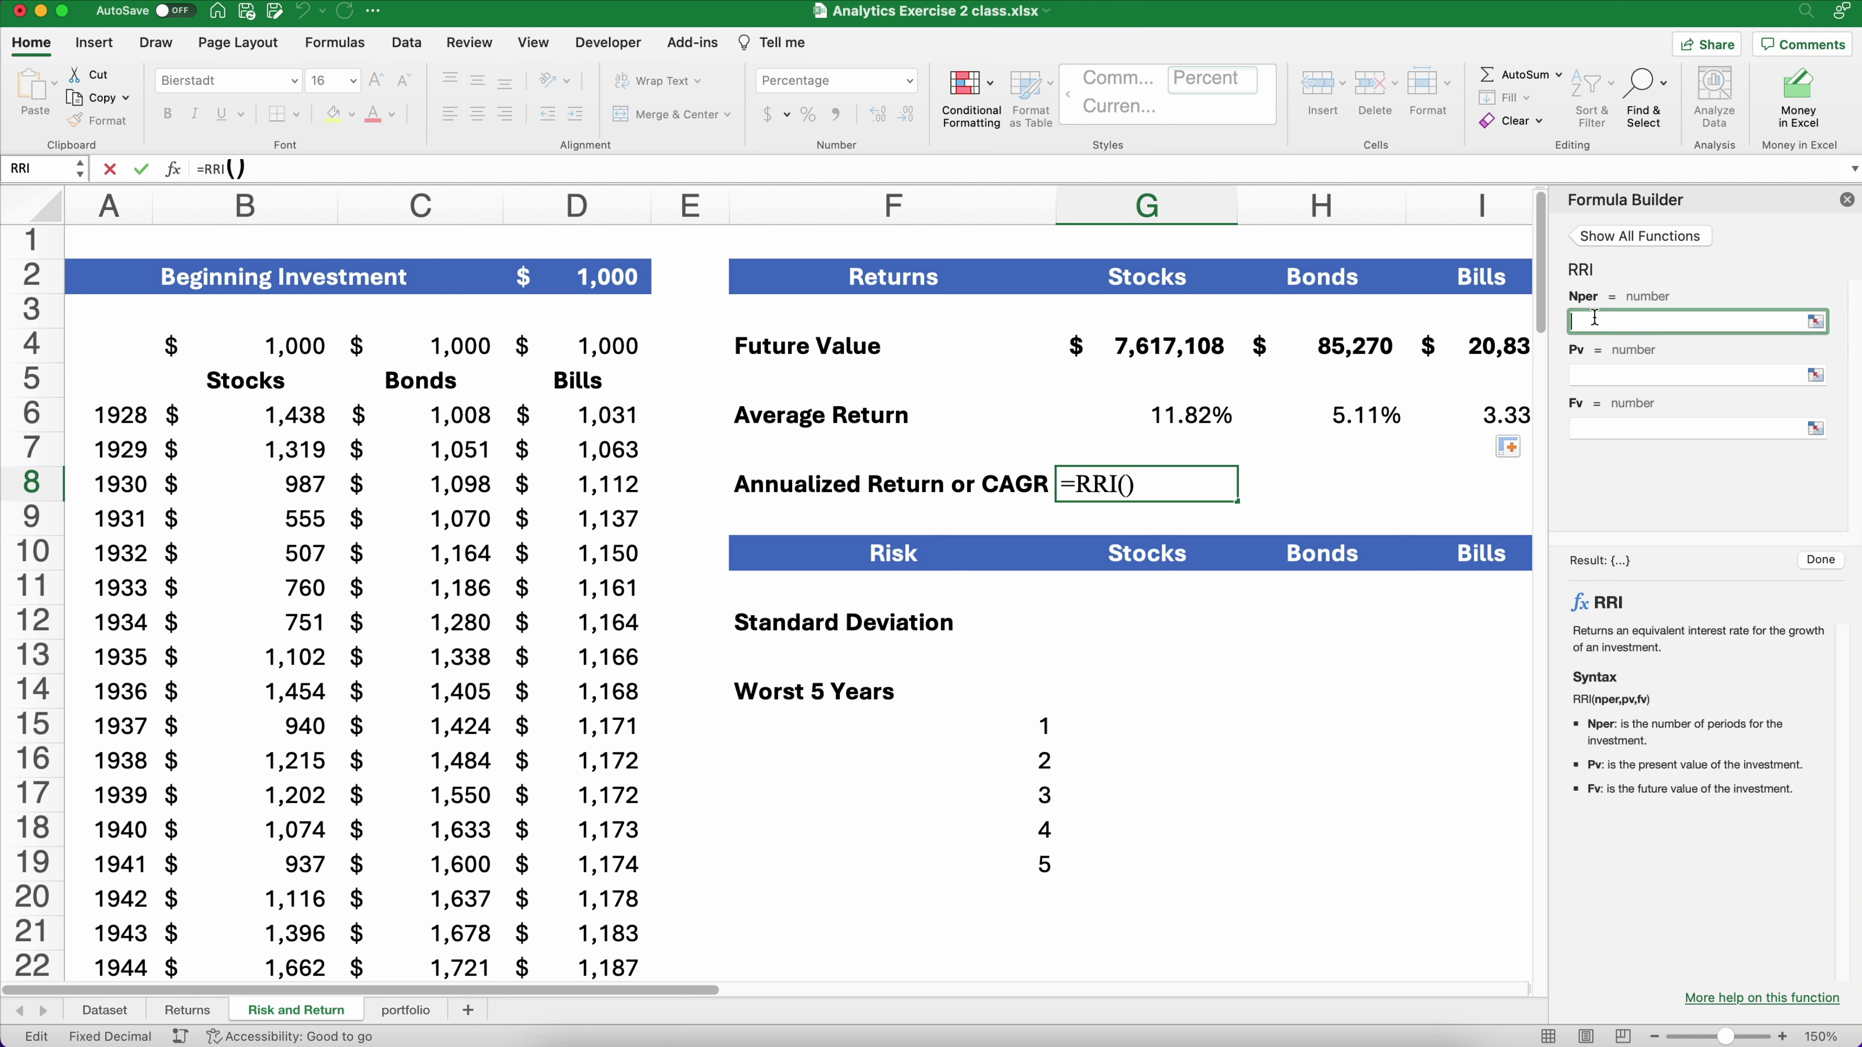
pyautogui.write('count(')
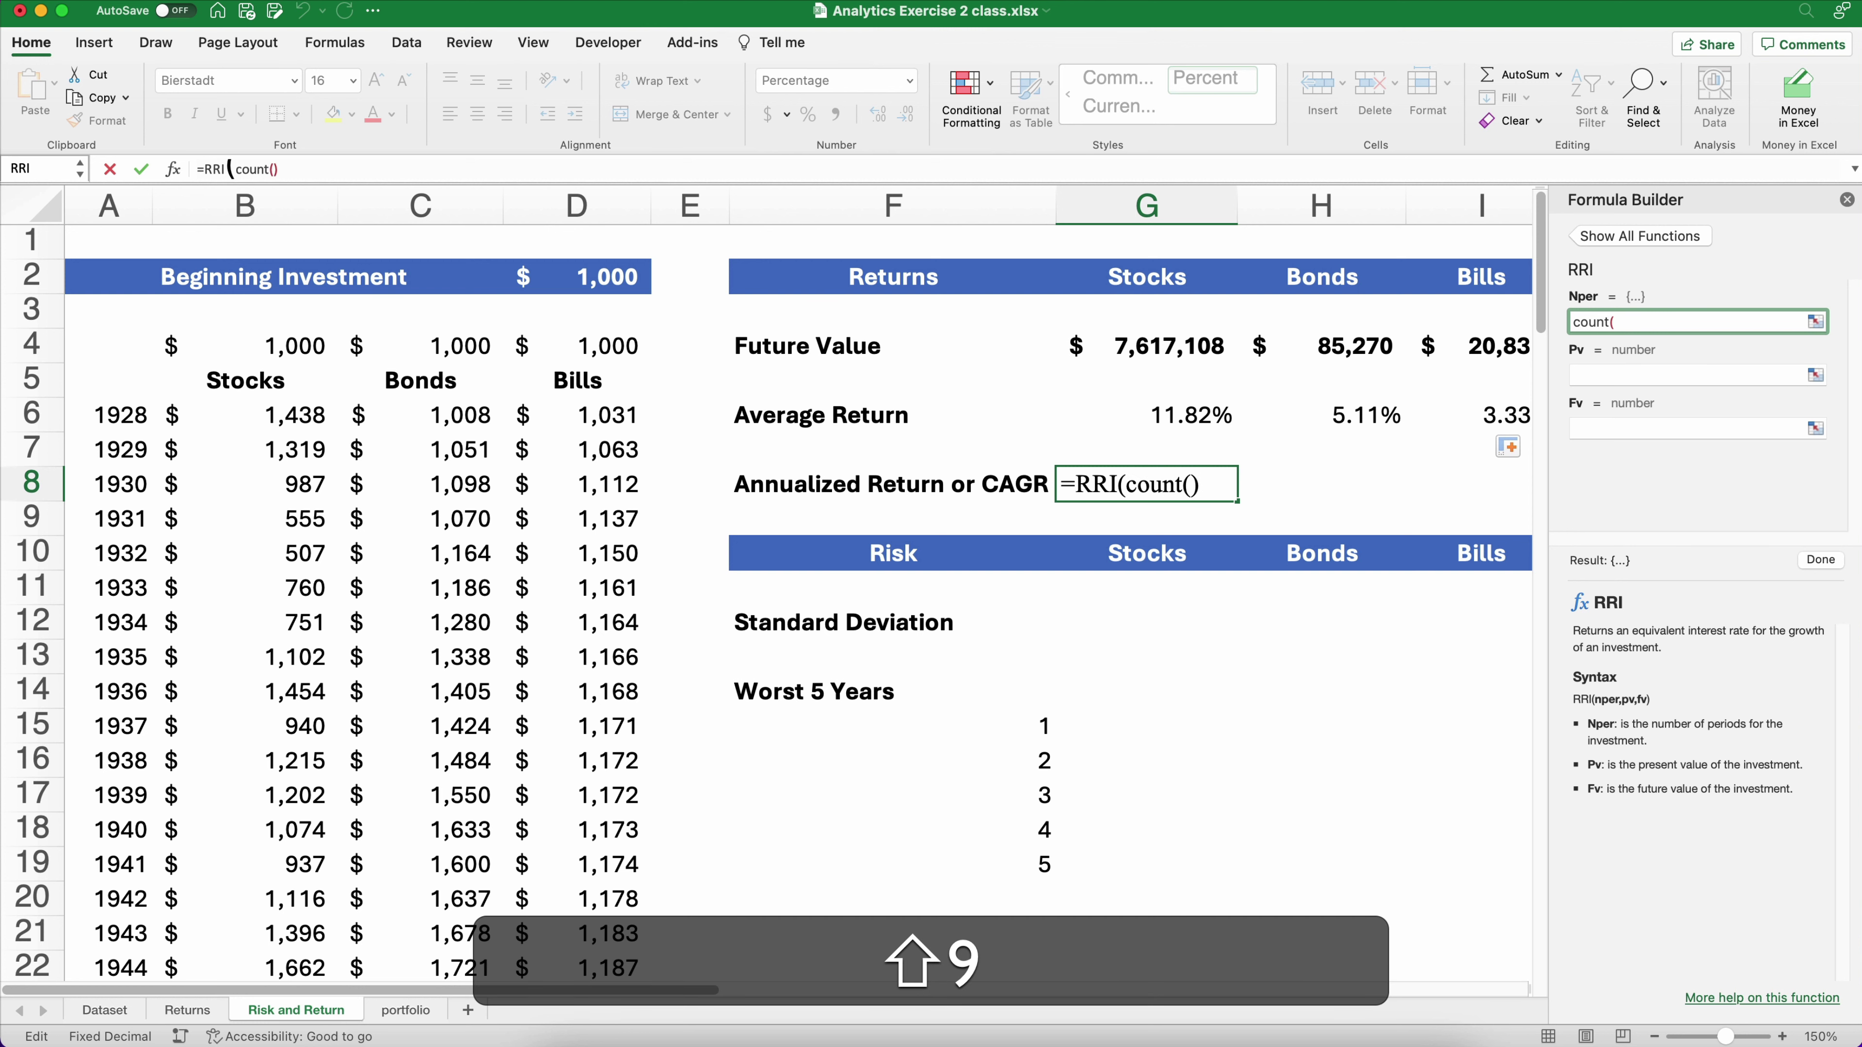
pyautogui.write('stock')
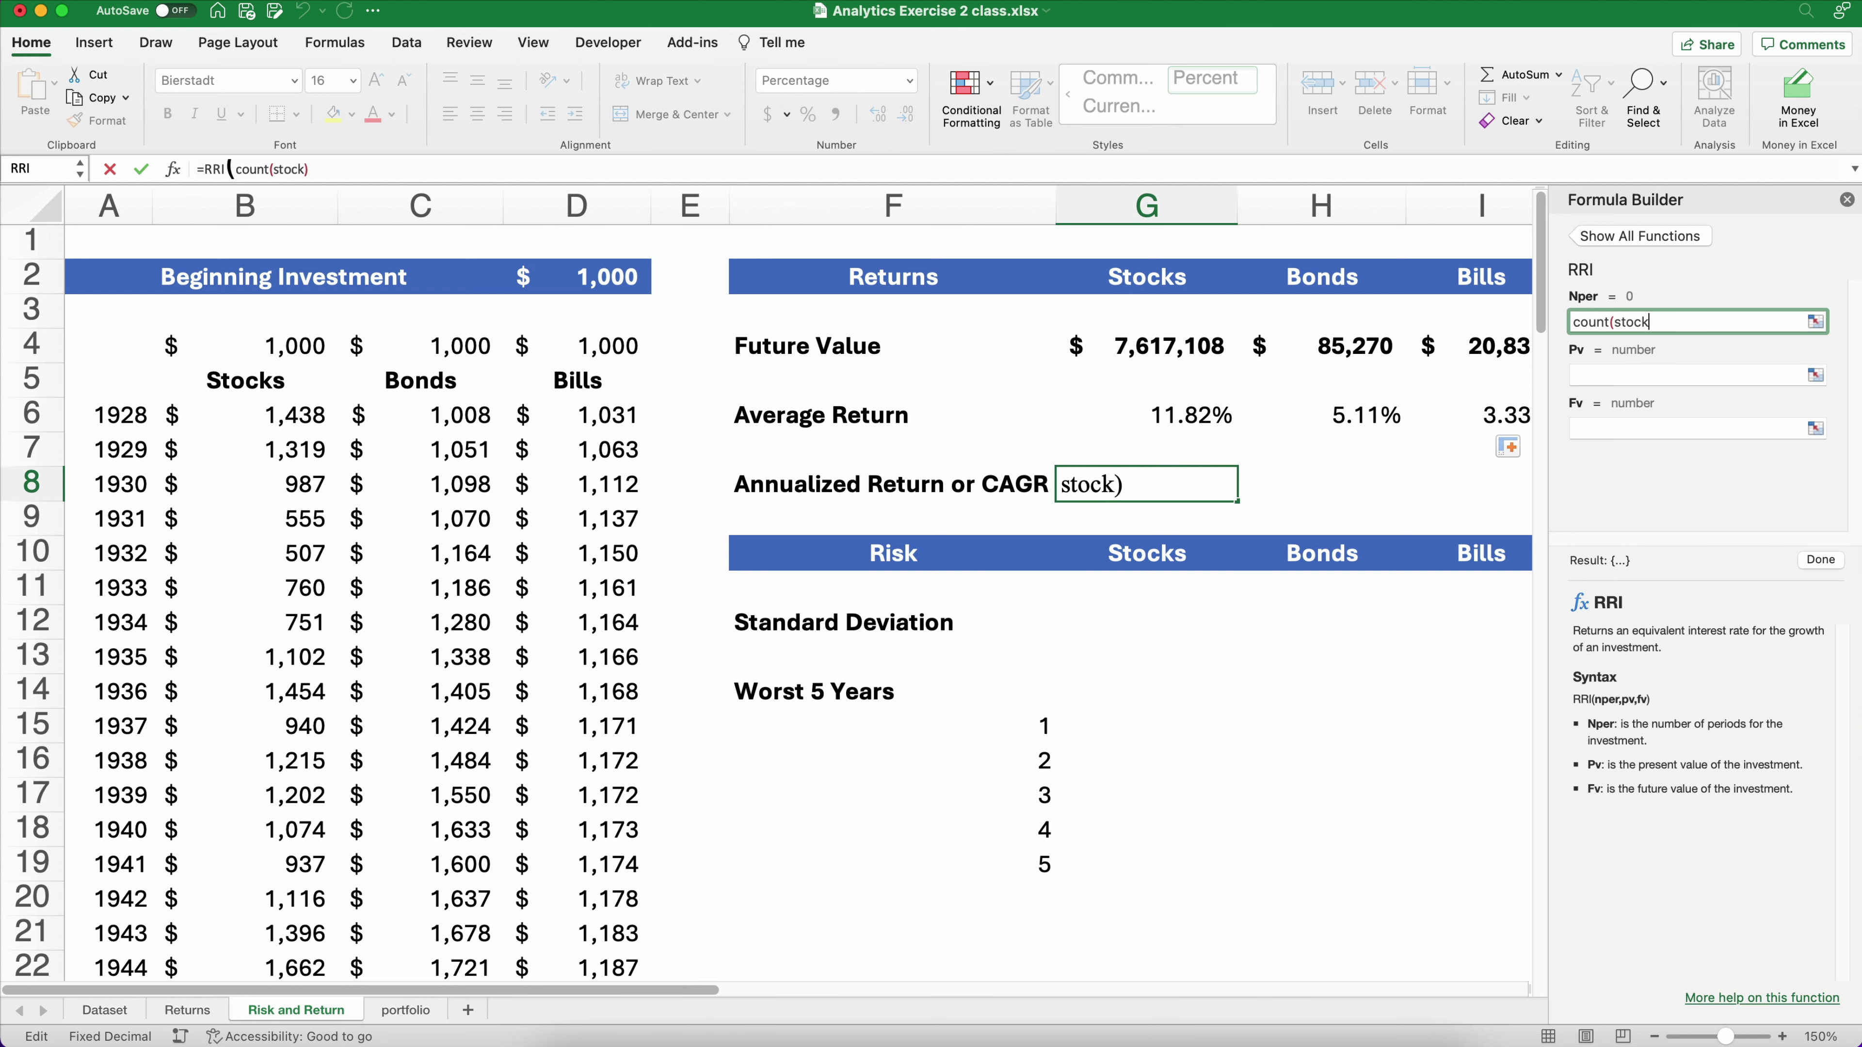
pyautogui.write('s)')
# Set the RRI arguments Pv to B4 and Fv to G4 and finish the formula
pyautogui.click(1613, 369)
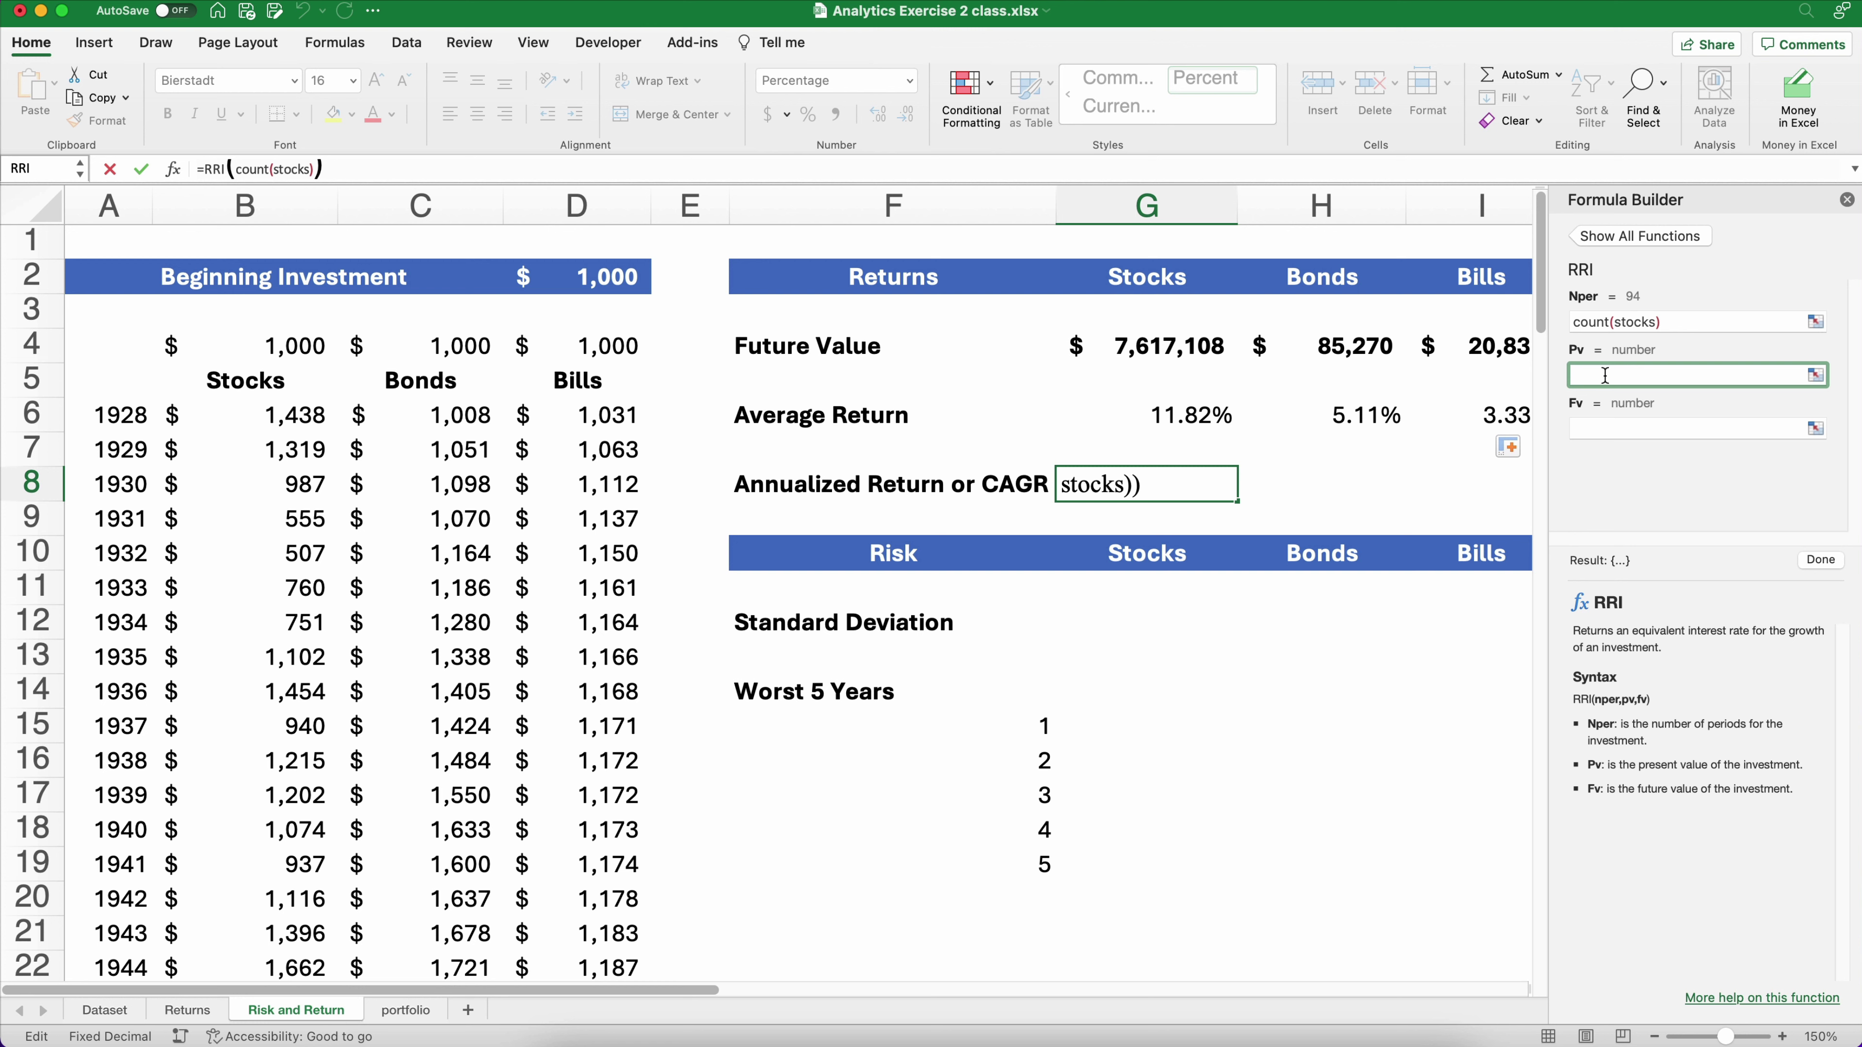
pyautogui.click(579, 279)
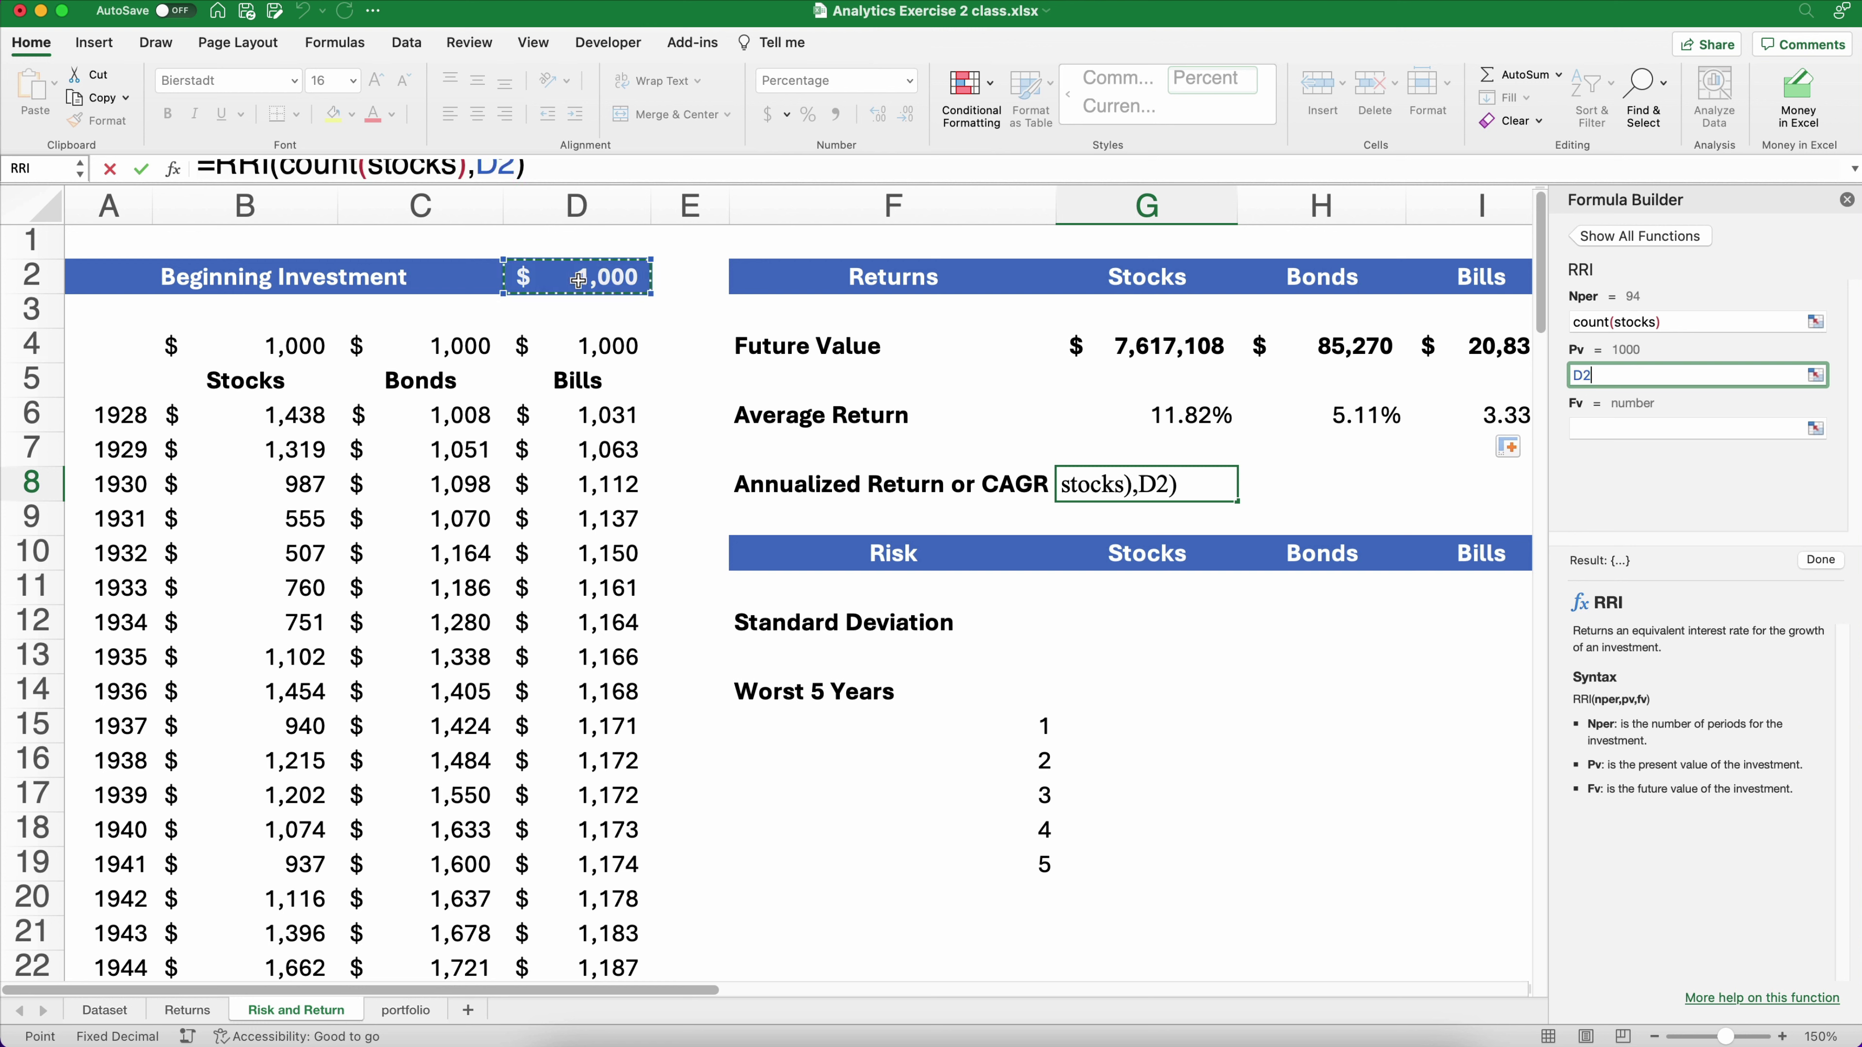
pyautogui.click(1599, 431)
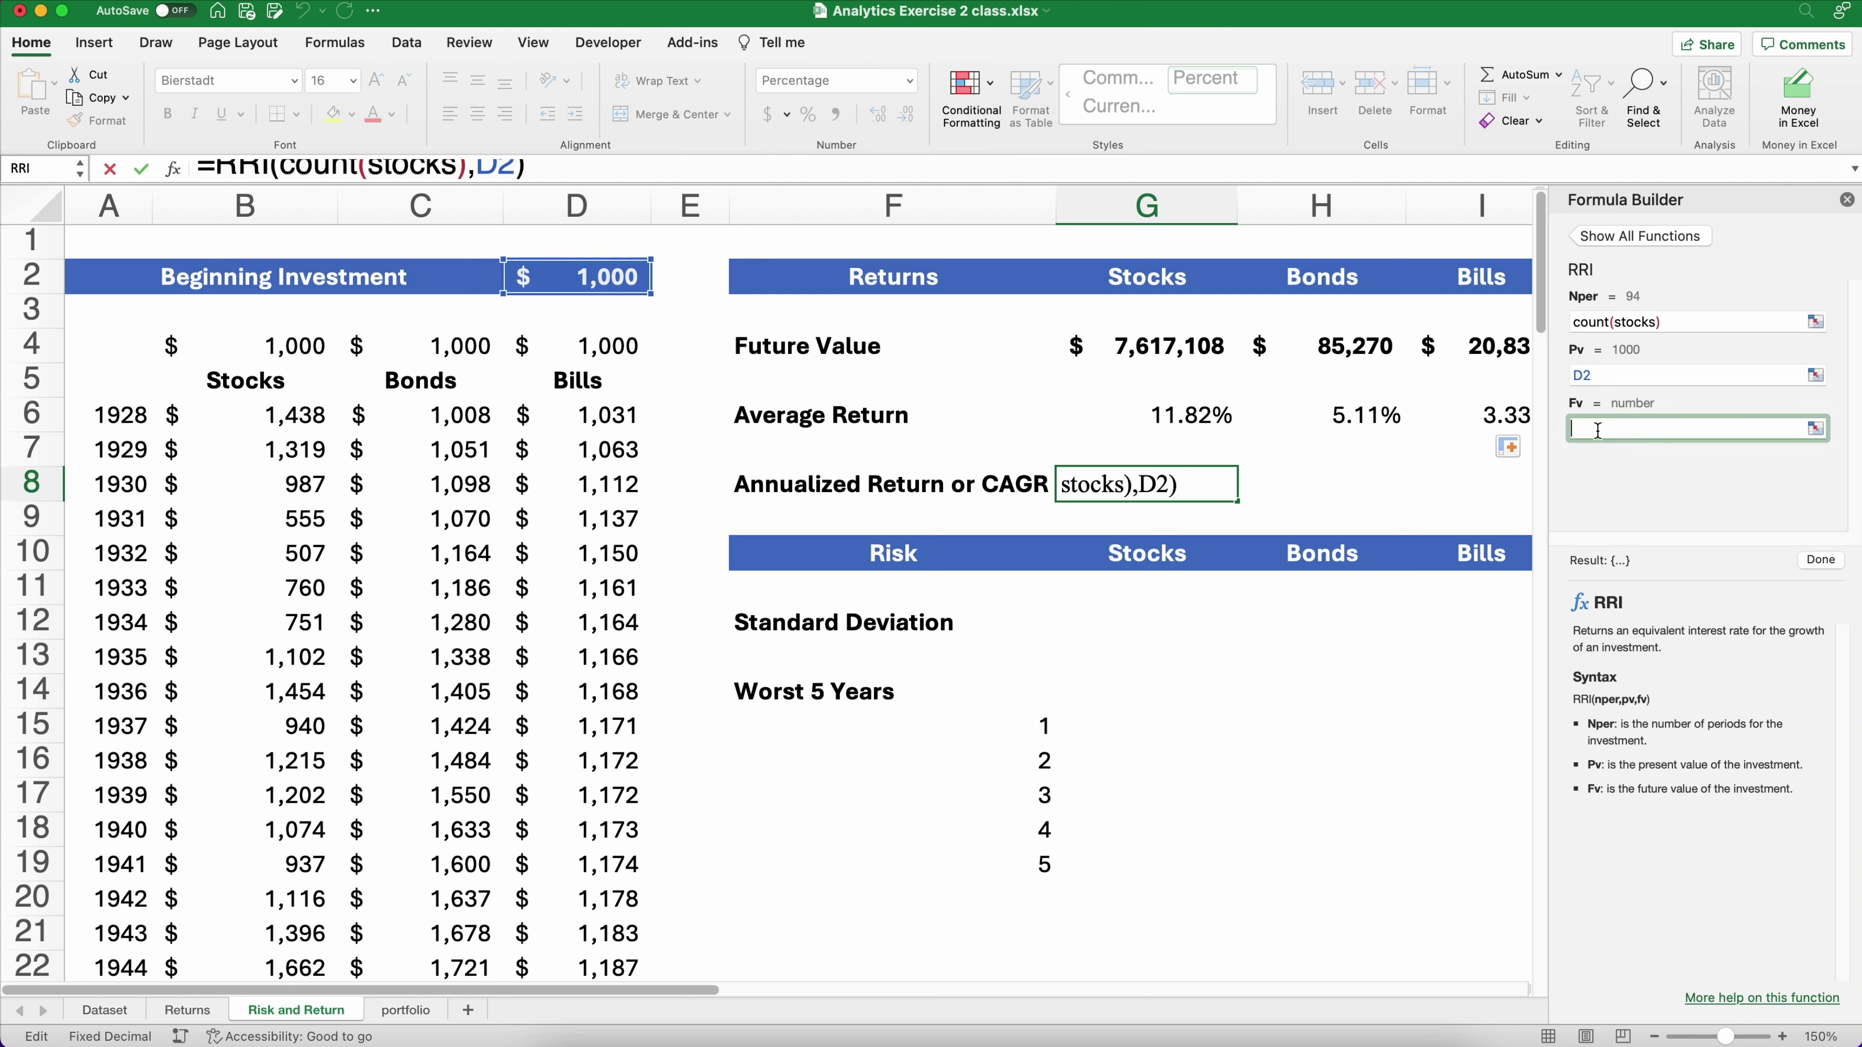
pyautogui.click(1139, 350)
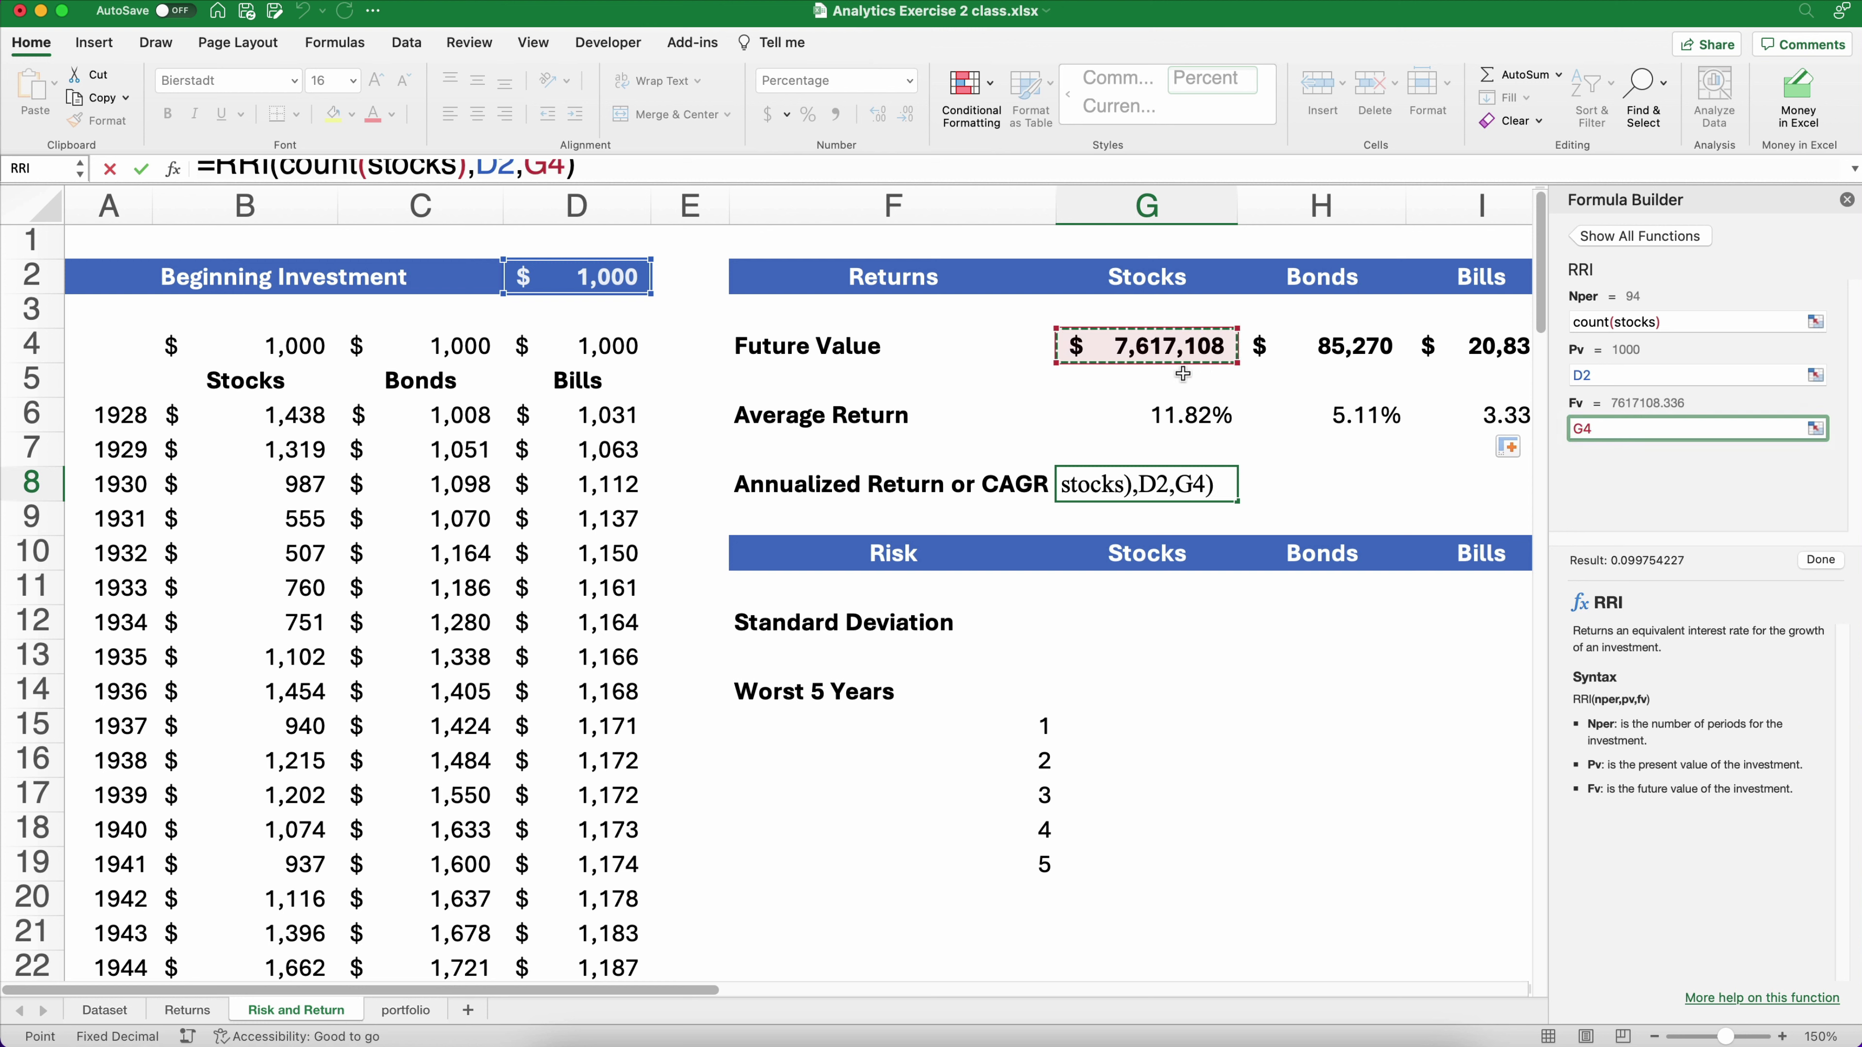
pyautogui.click(1605, 374)
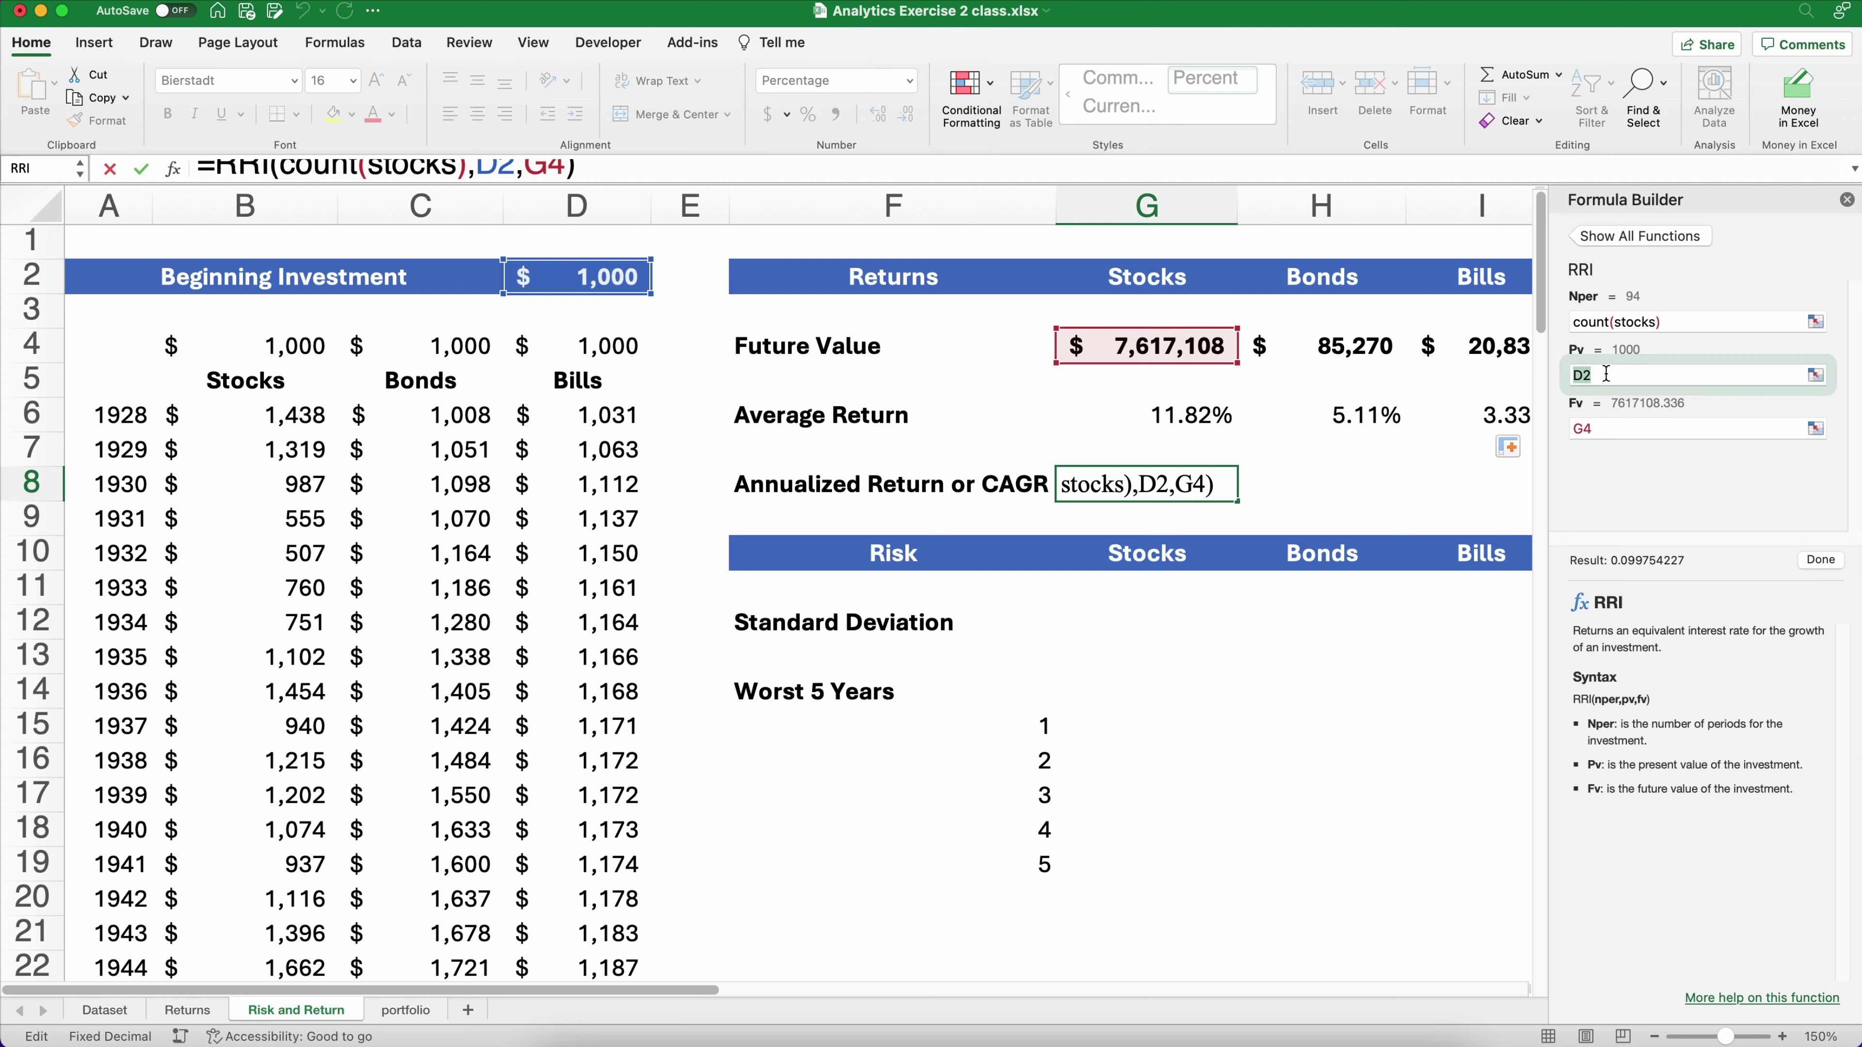
pyautogui.click(304, 348)
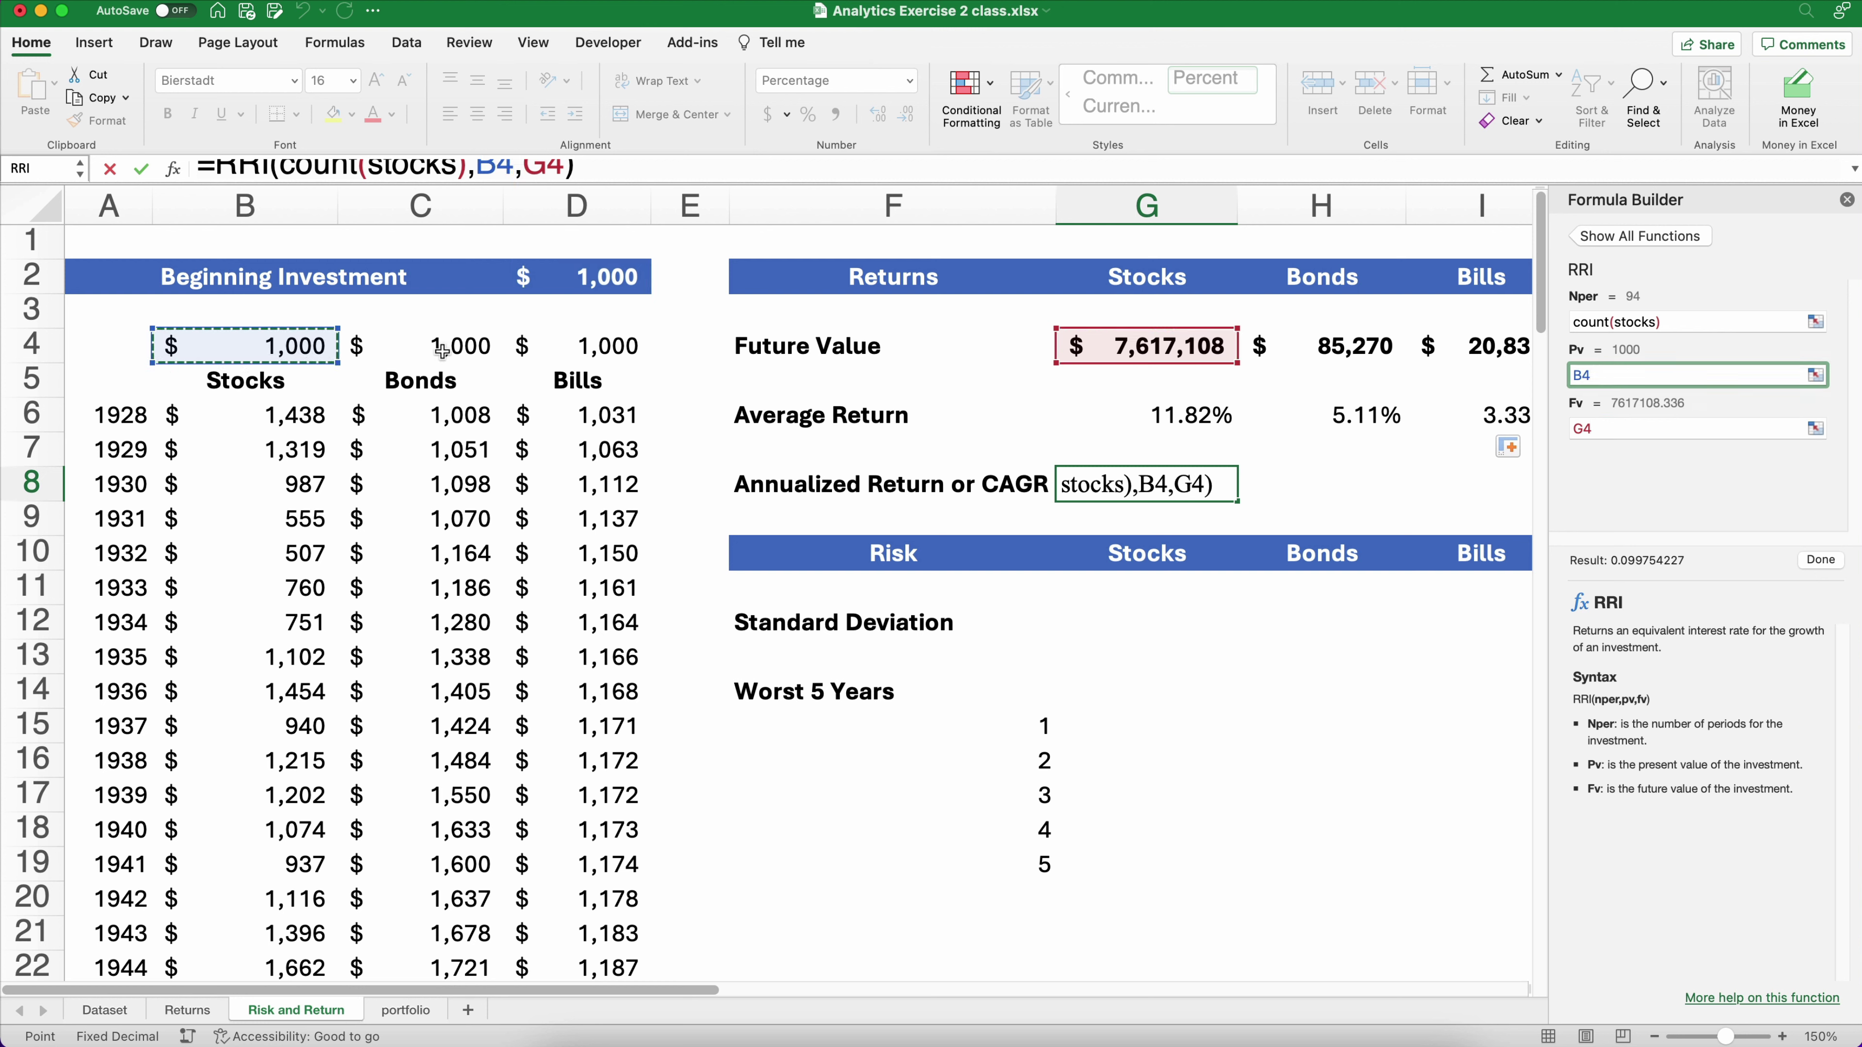
pyautogui.click(1820, 561)
pyautogui.click(1846, 200)
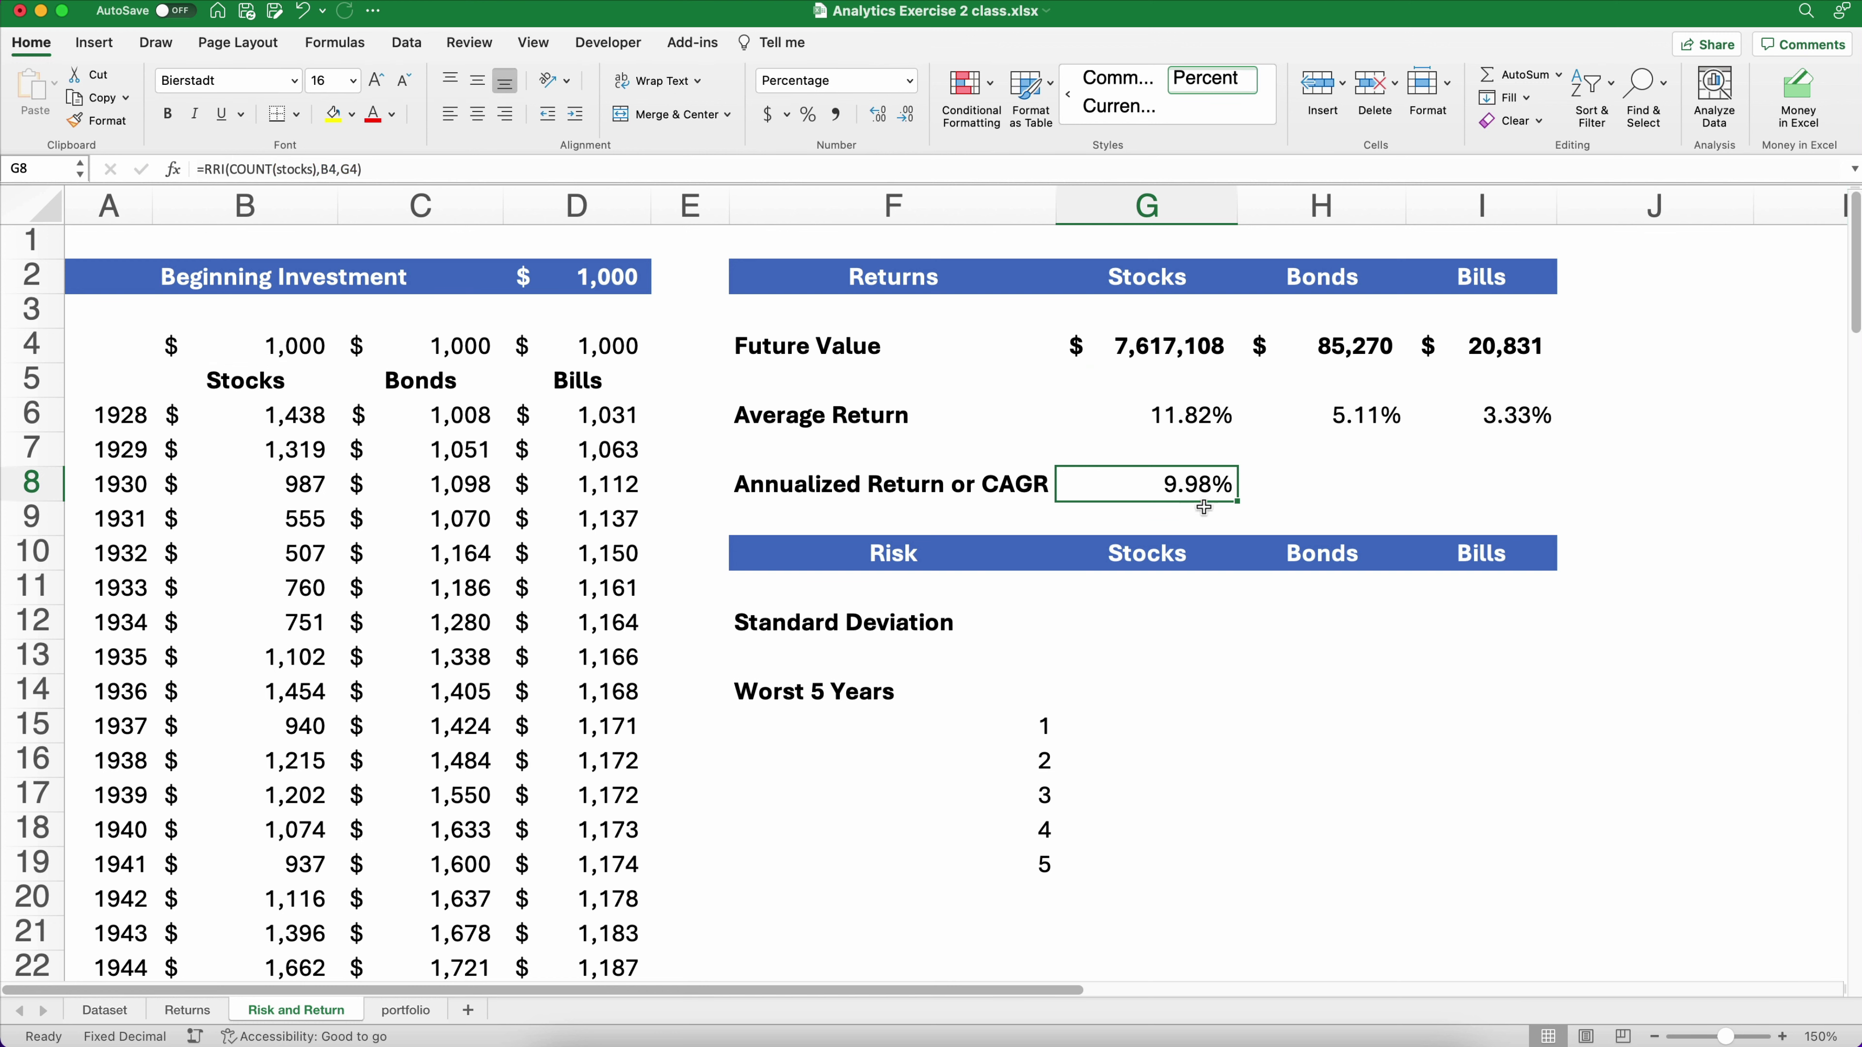
# Copy the Annualized Return formula from G8 across to H8:I8 and check the references in the bonds and bills copies
pyautogui.moveTo(1237, 503); pyautogui.dragTo(1499, 494)
pyautogui.click(1367, 485)
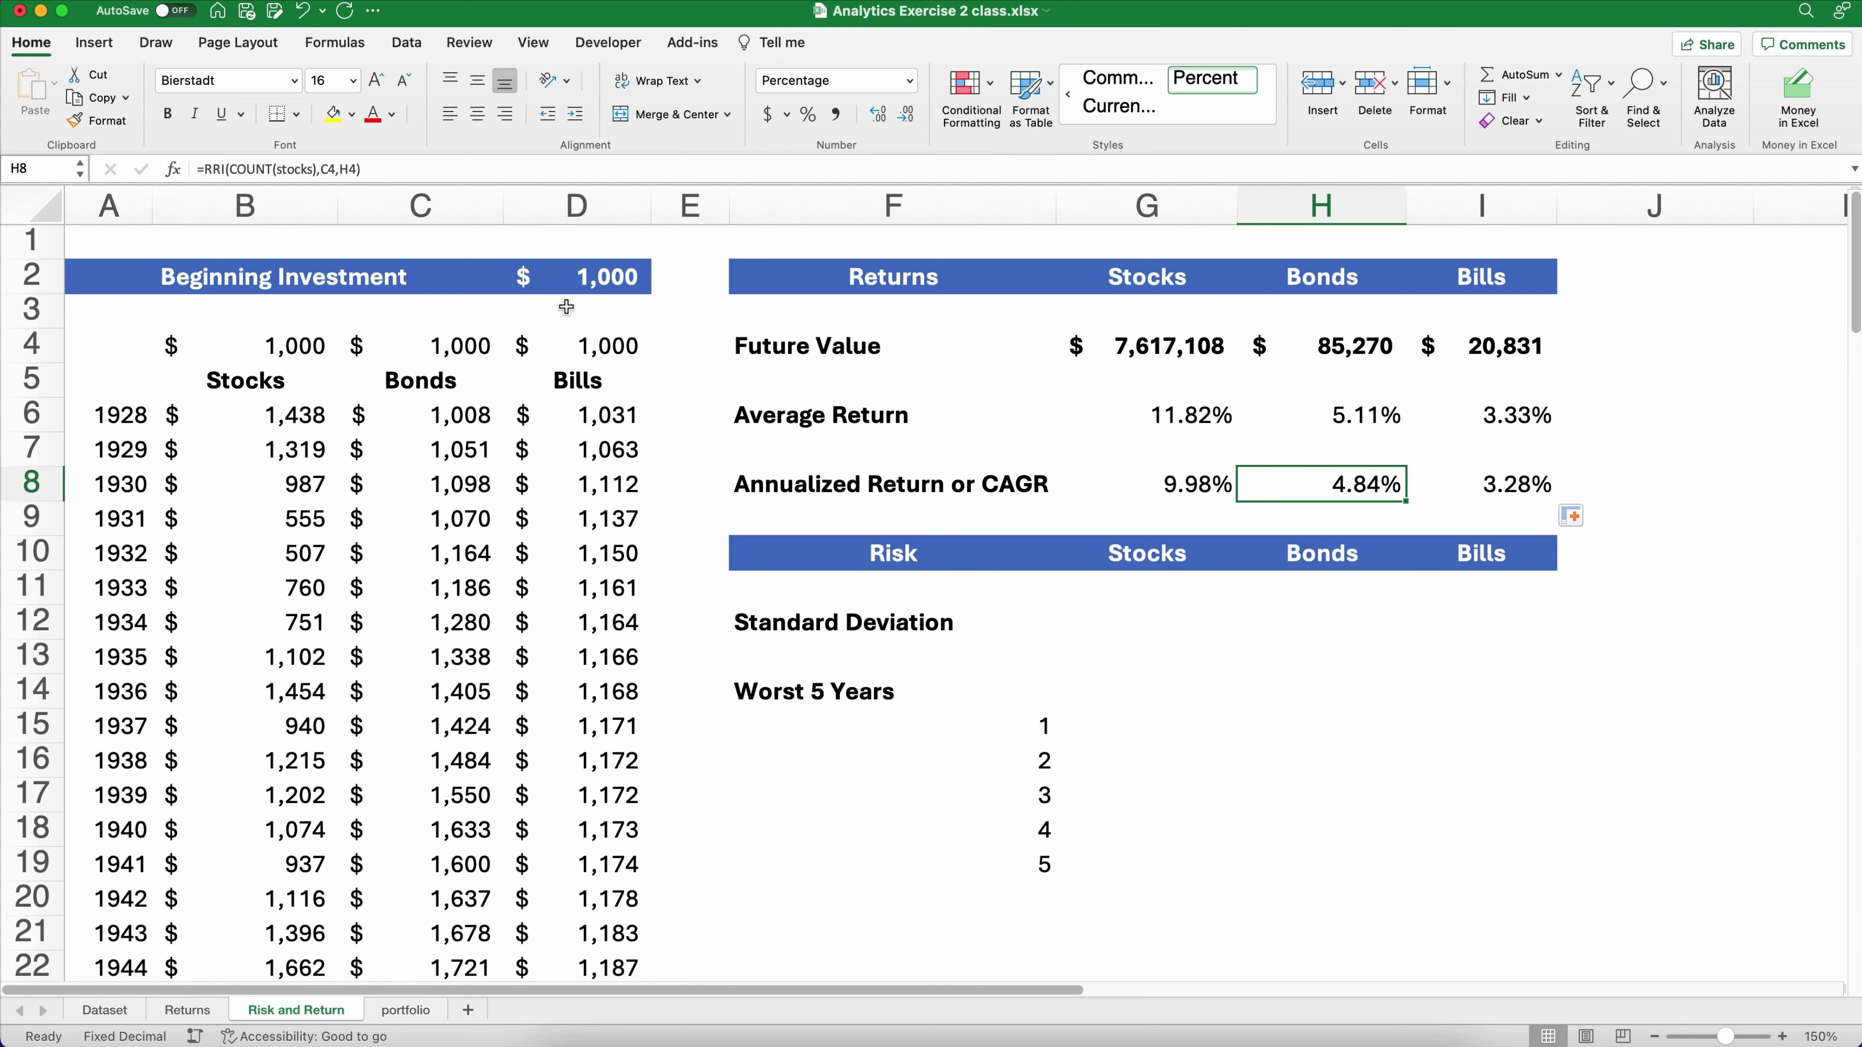
pyautogui.click(251, 175)
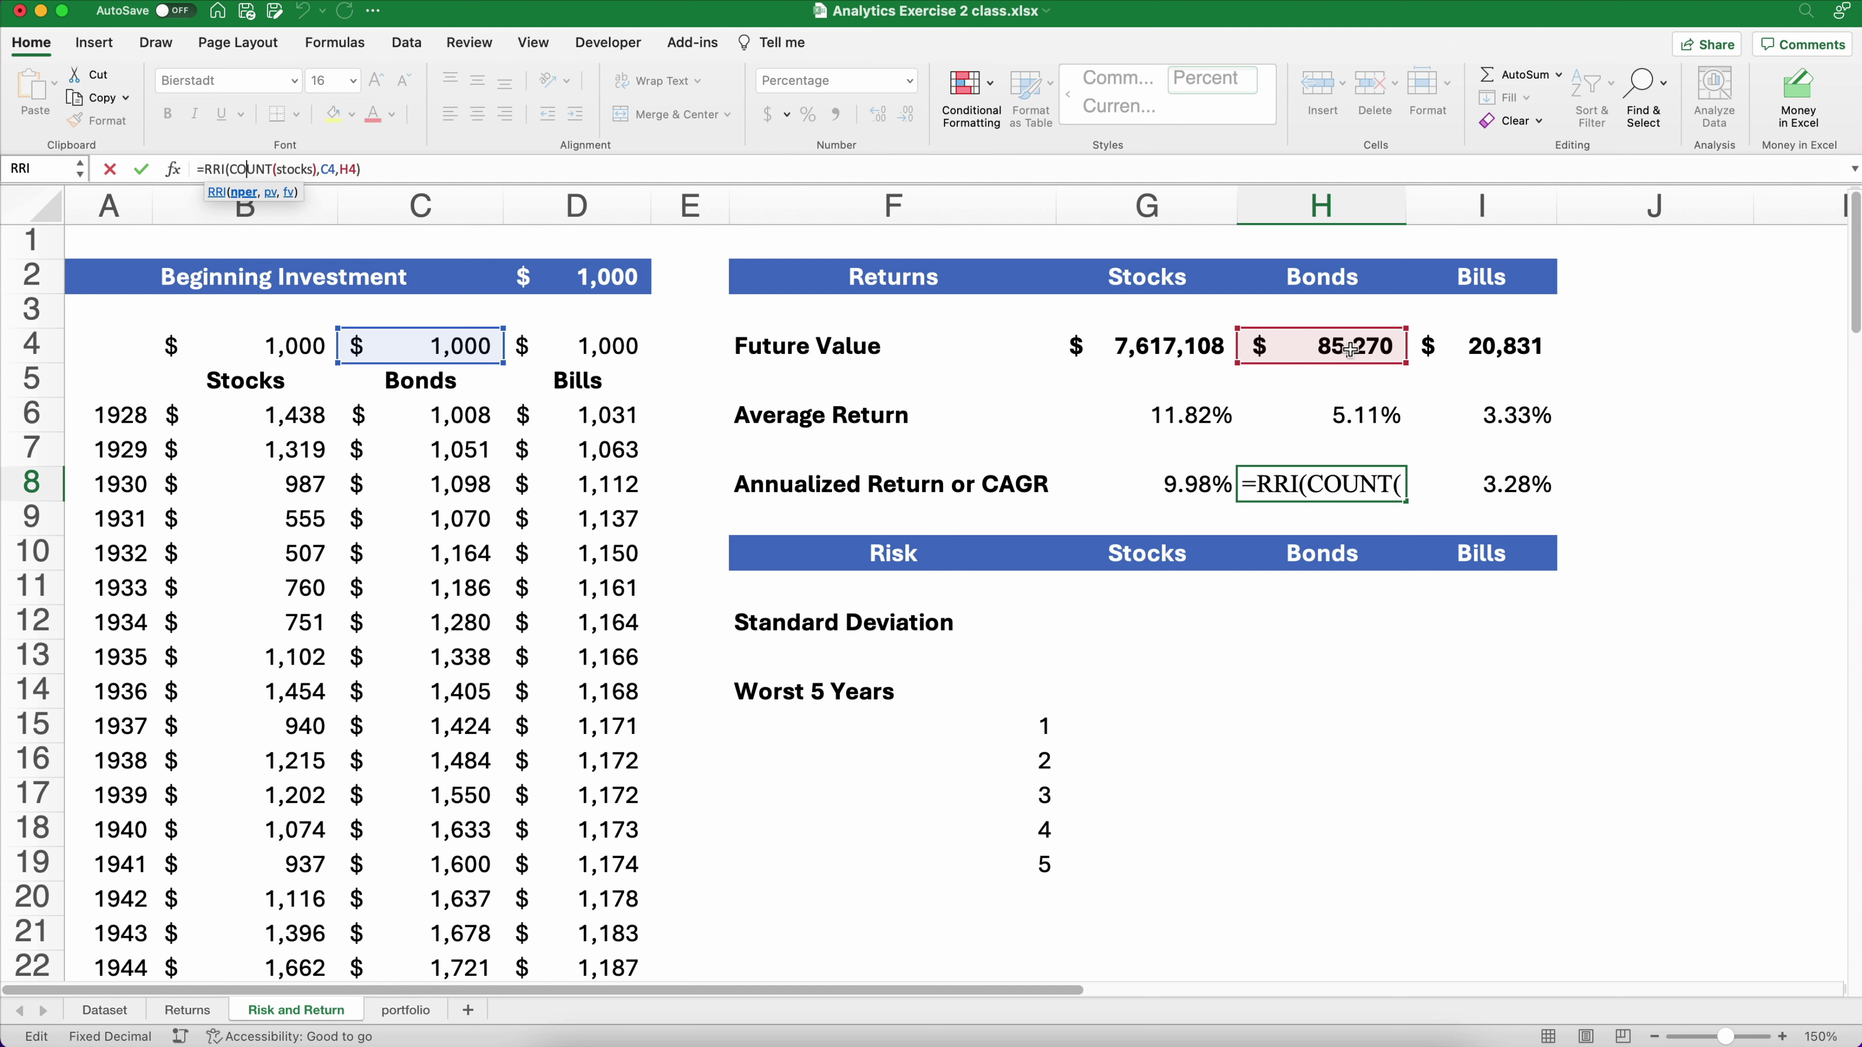
pyautogui.press('Return')
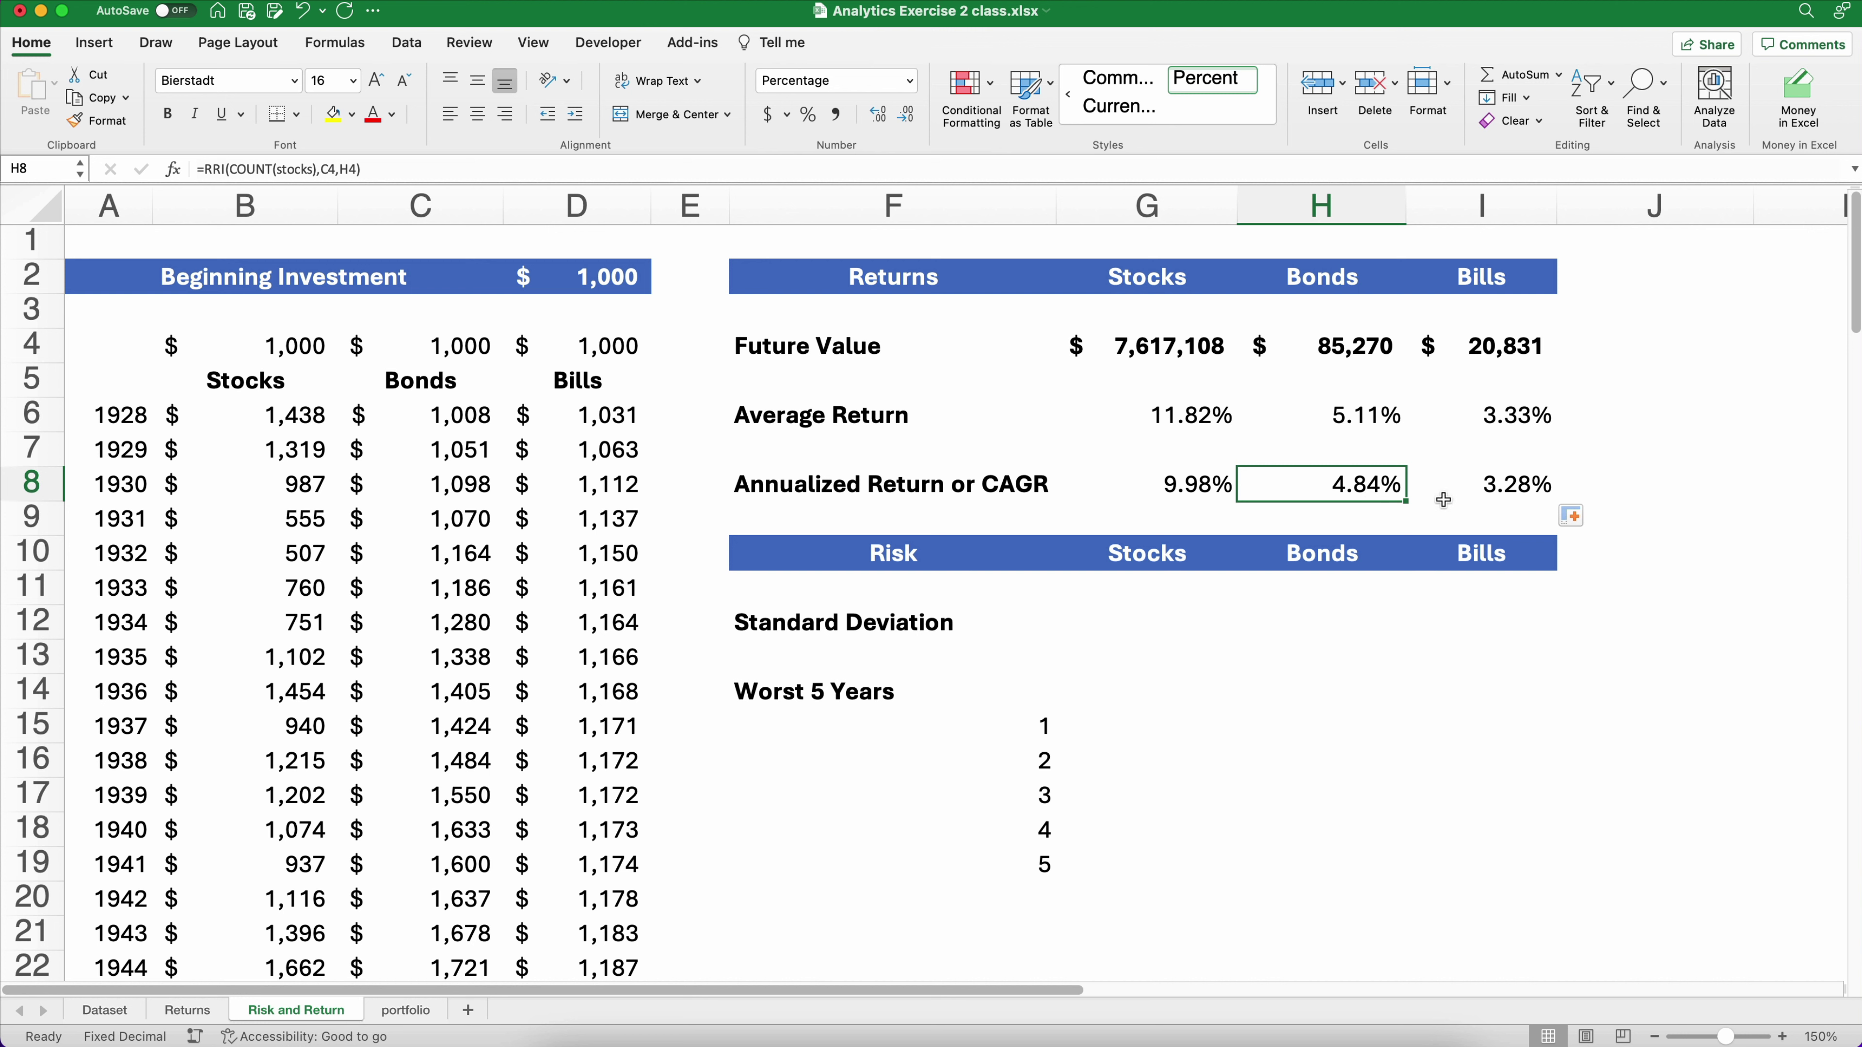
pyautogui.click(1479, 497)
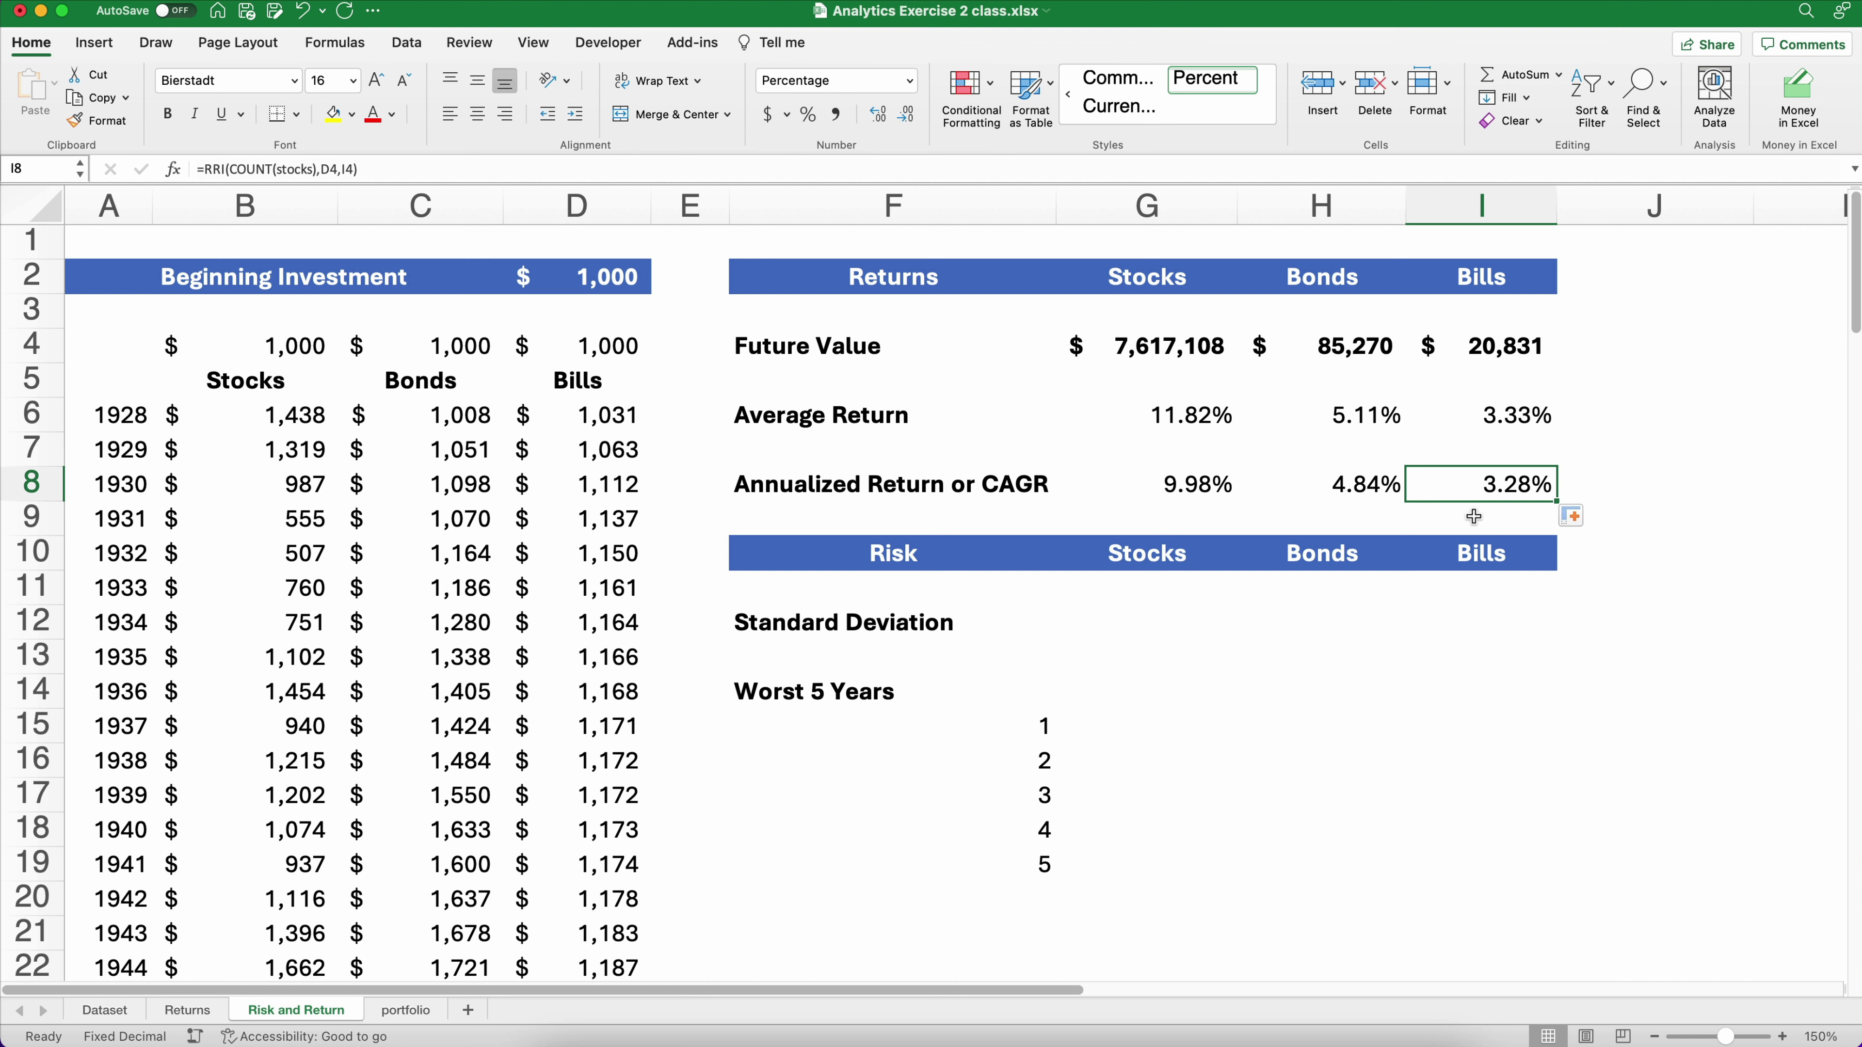
# Compare the annualized returns in row 8 with the average returns and the future value of stocks
pyautogui.moveTo(1177, 493); pyautogui.dragTo(1537, 498)
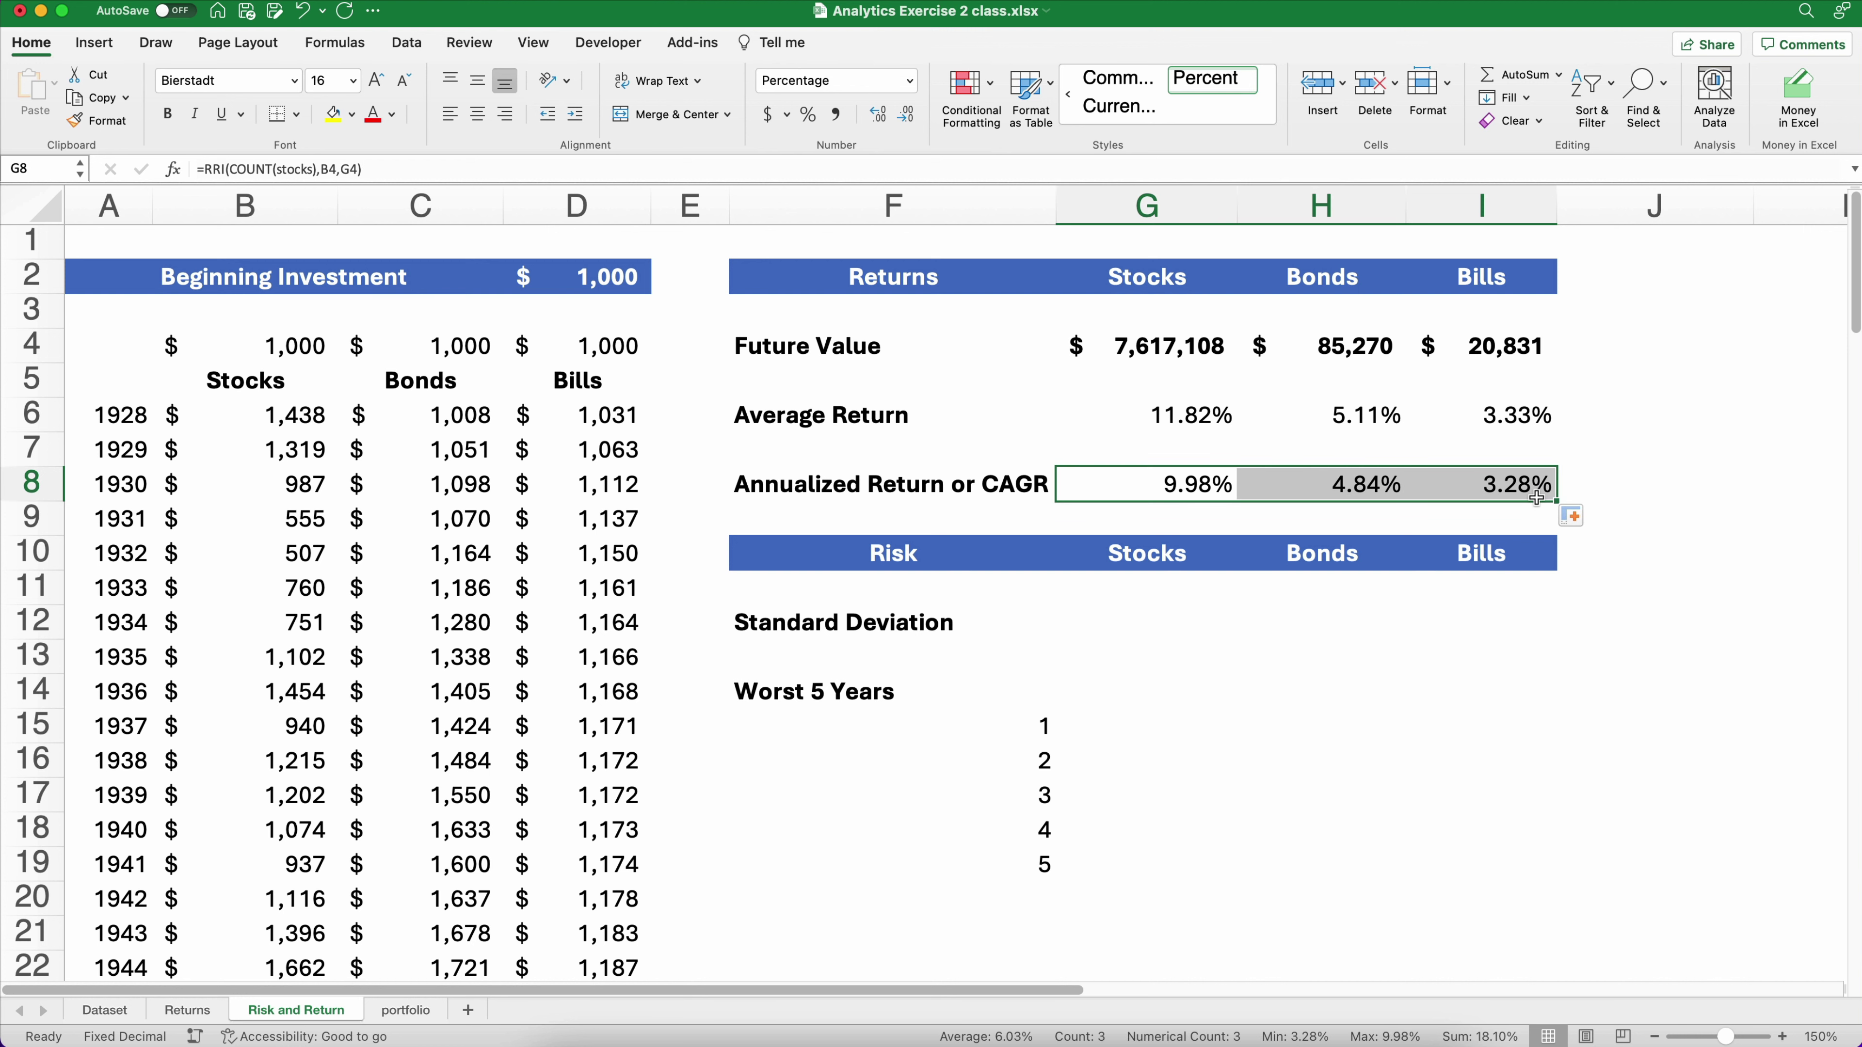
pyautogui.click(1164, 416)
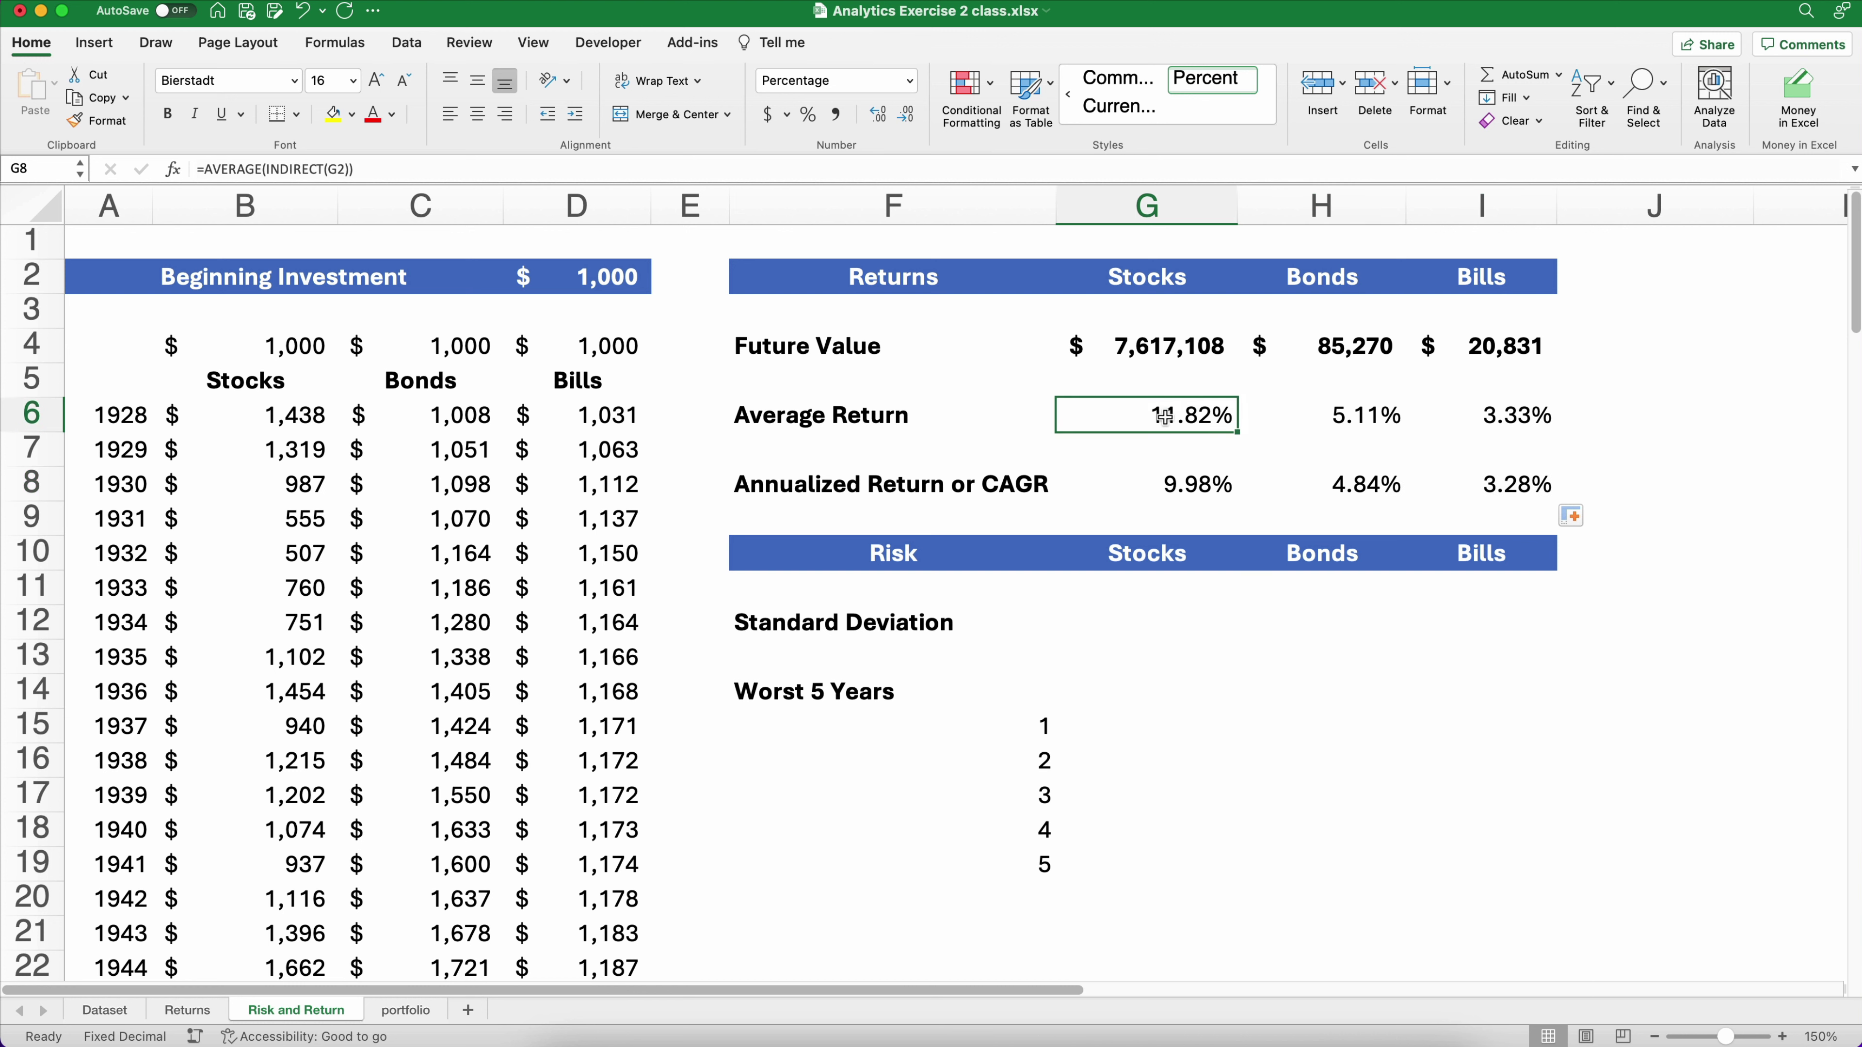
pyautogui.keyDown('shift'); pyautogui.click(1186, 482); pyautogui.keyUp('shift')
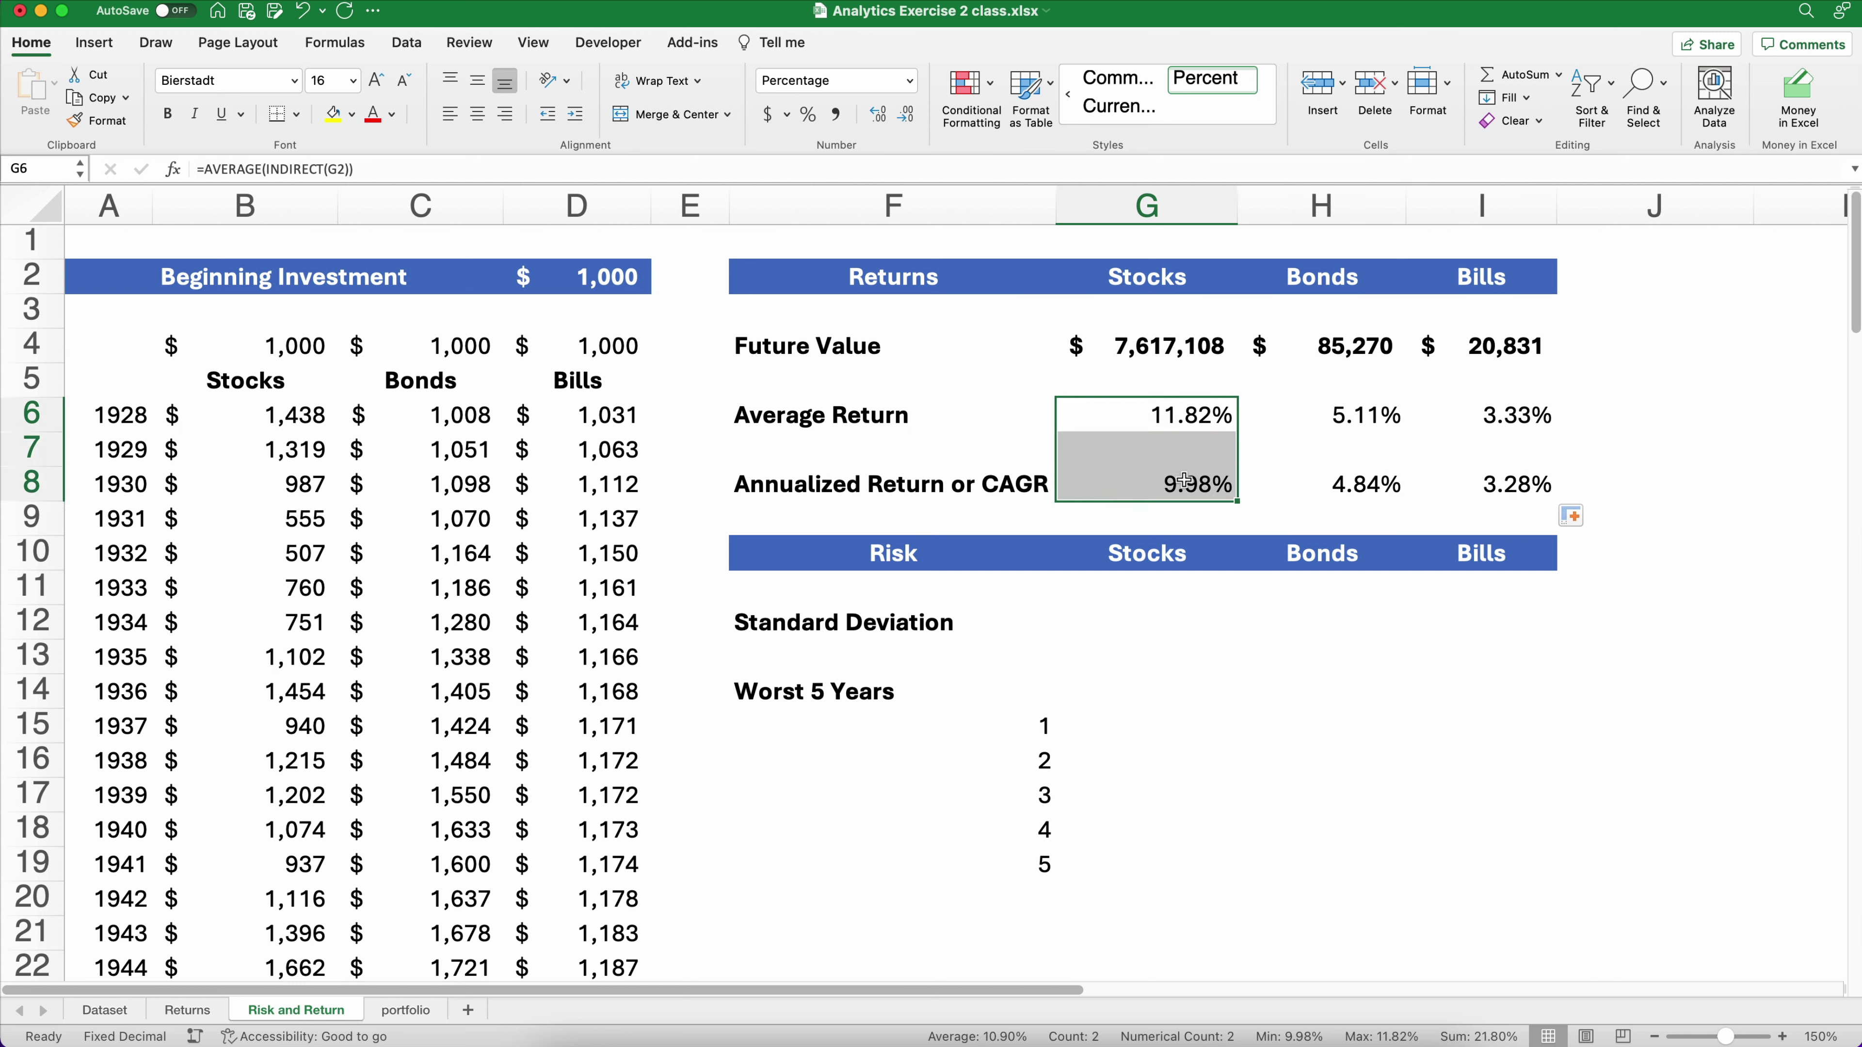
pyautogui.click(1185, 482)
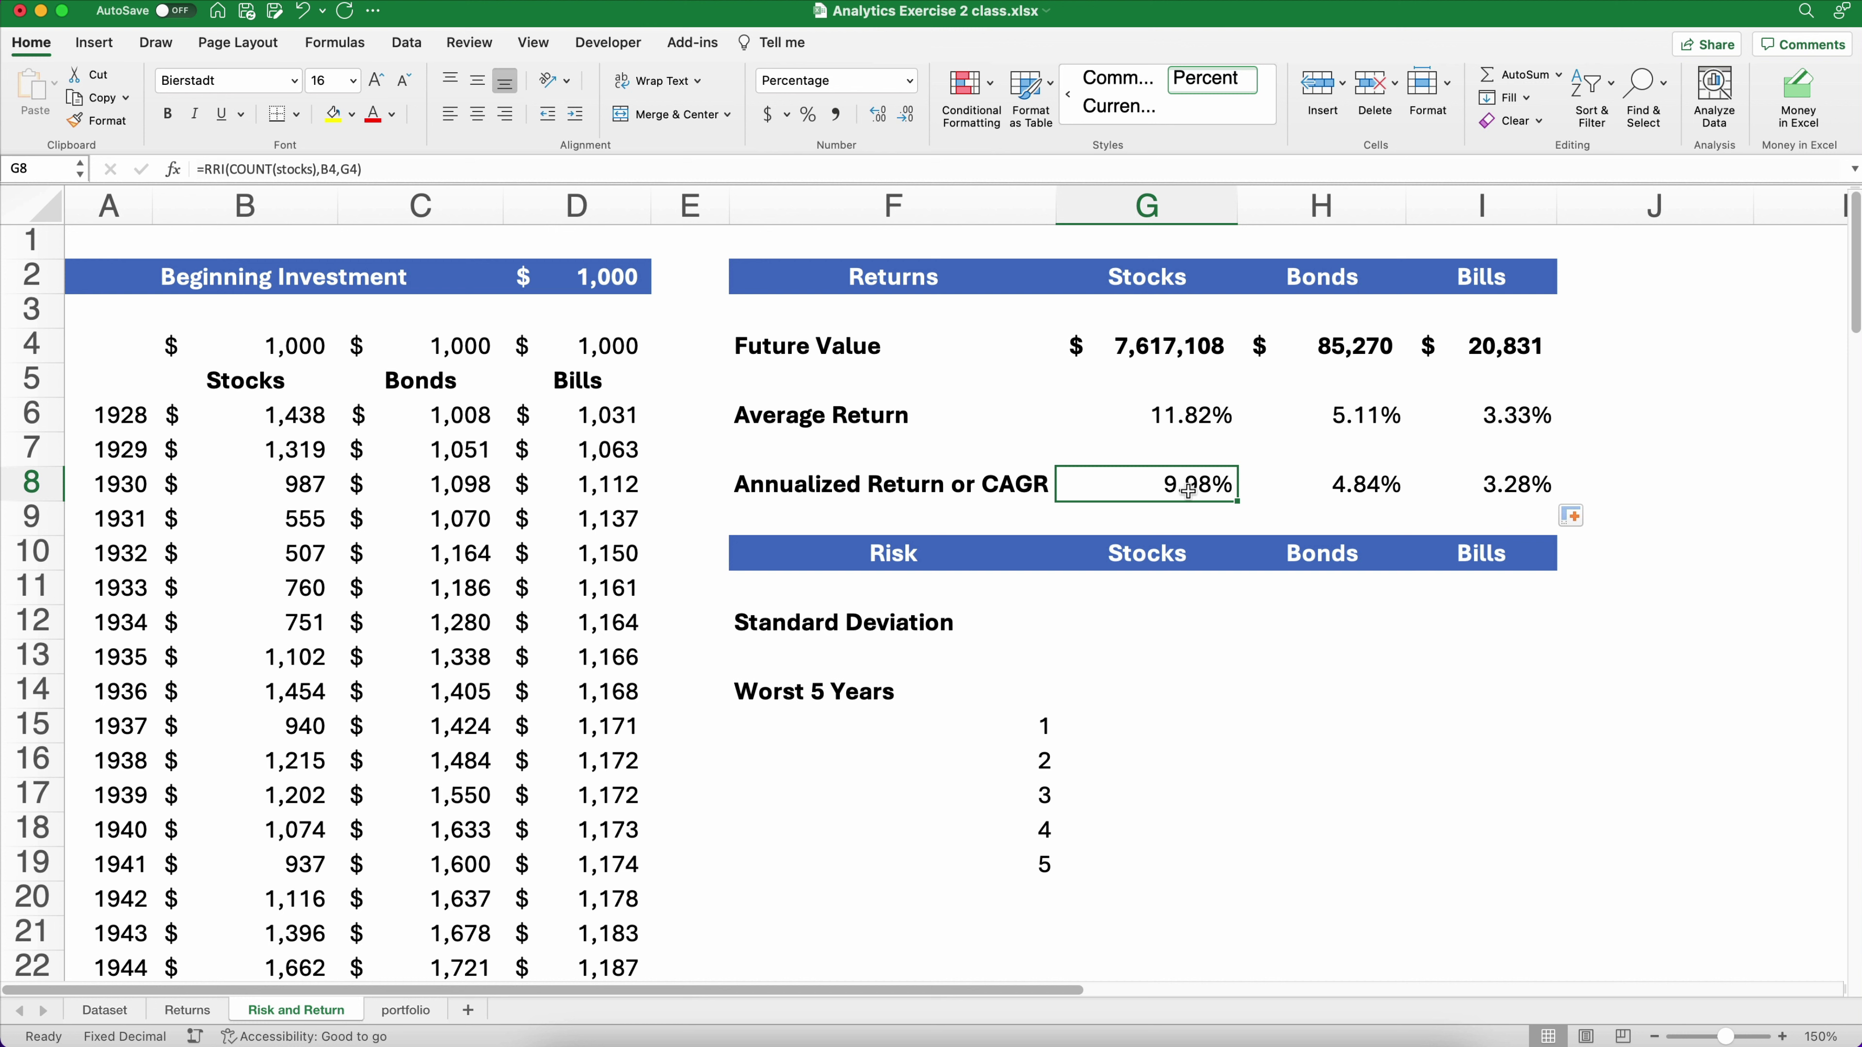
pyautogui.click(1193, 424)
pyautogui.click(1181, 484)
pyautogui.moveTo(1217, 489); pyautogui.dragTo(1443, 494)
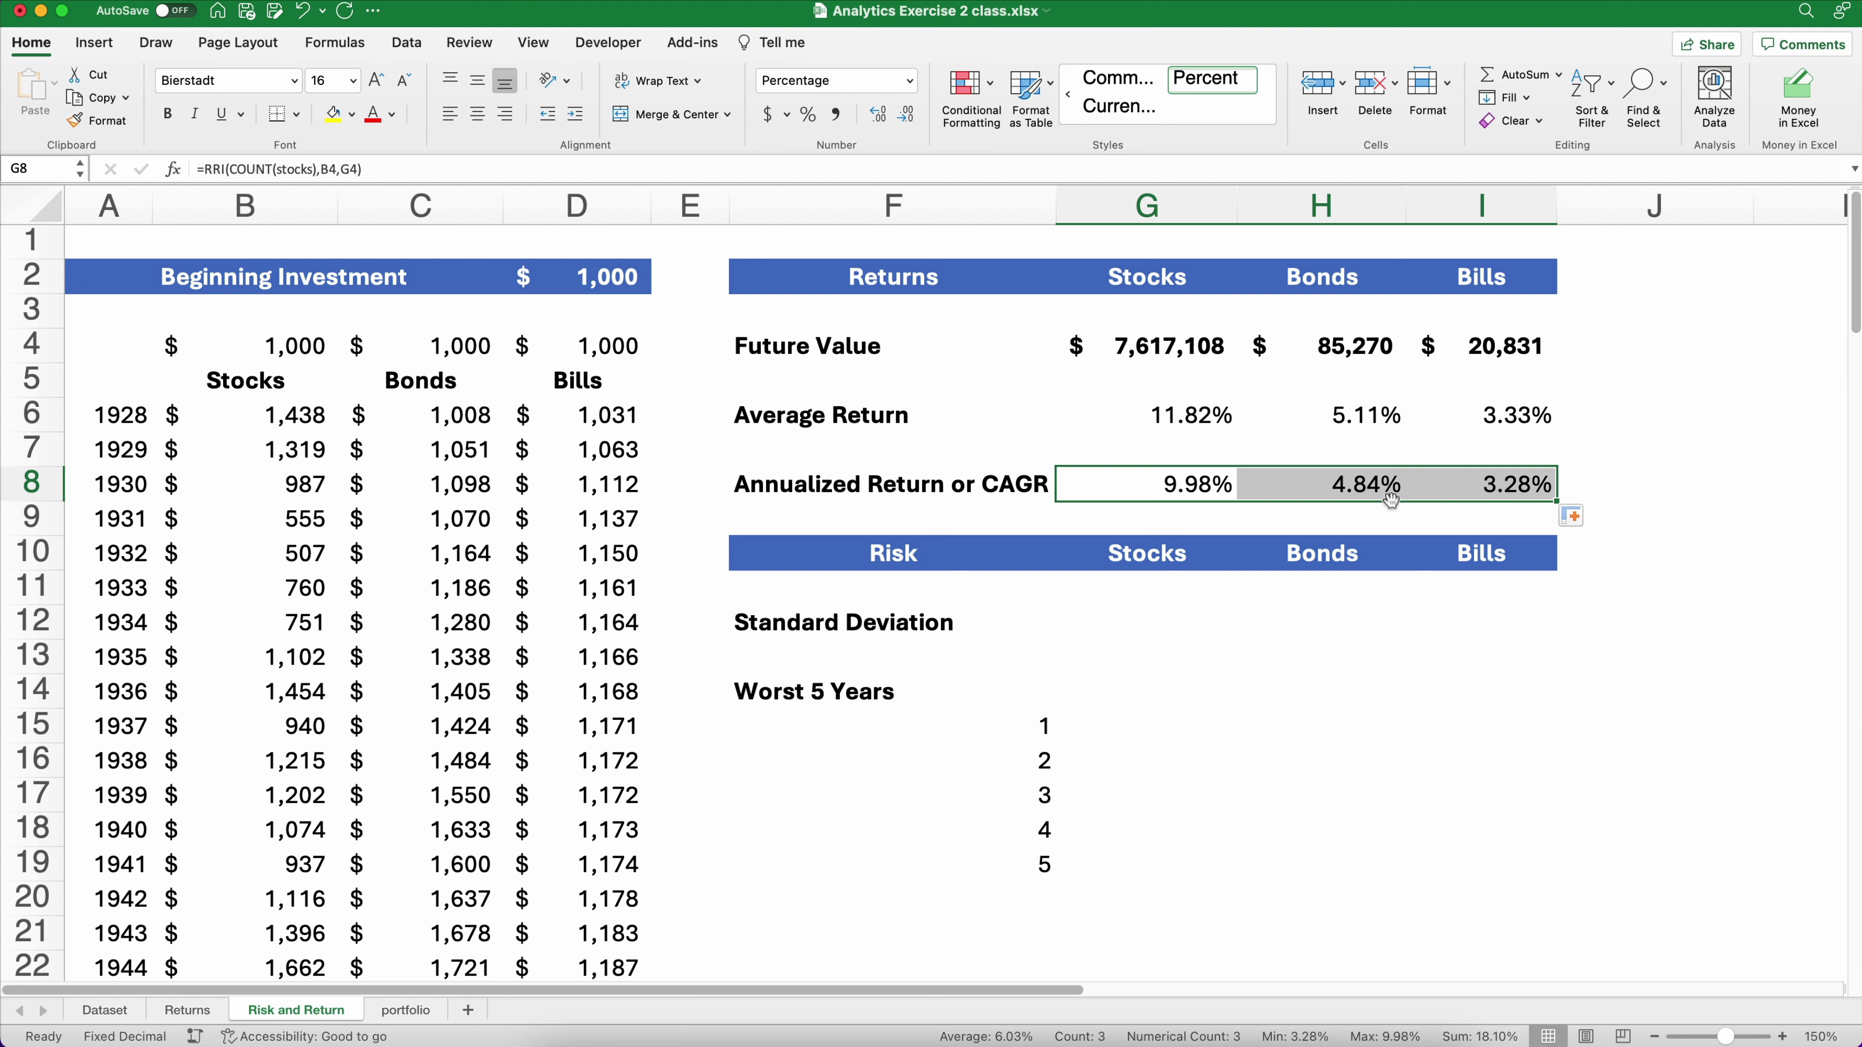
pyautogui.click(1217, 496)
pyautogui.click(1163, 350)
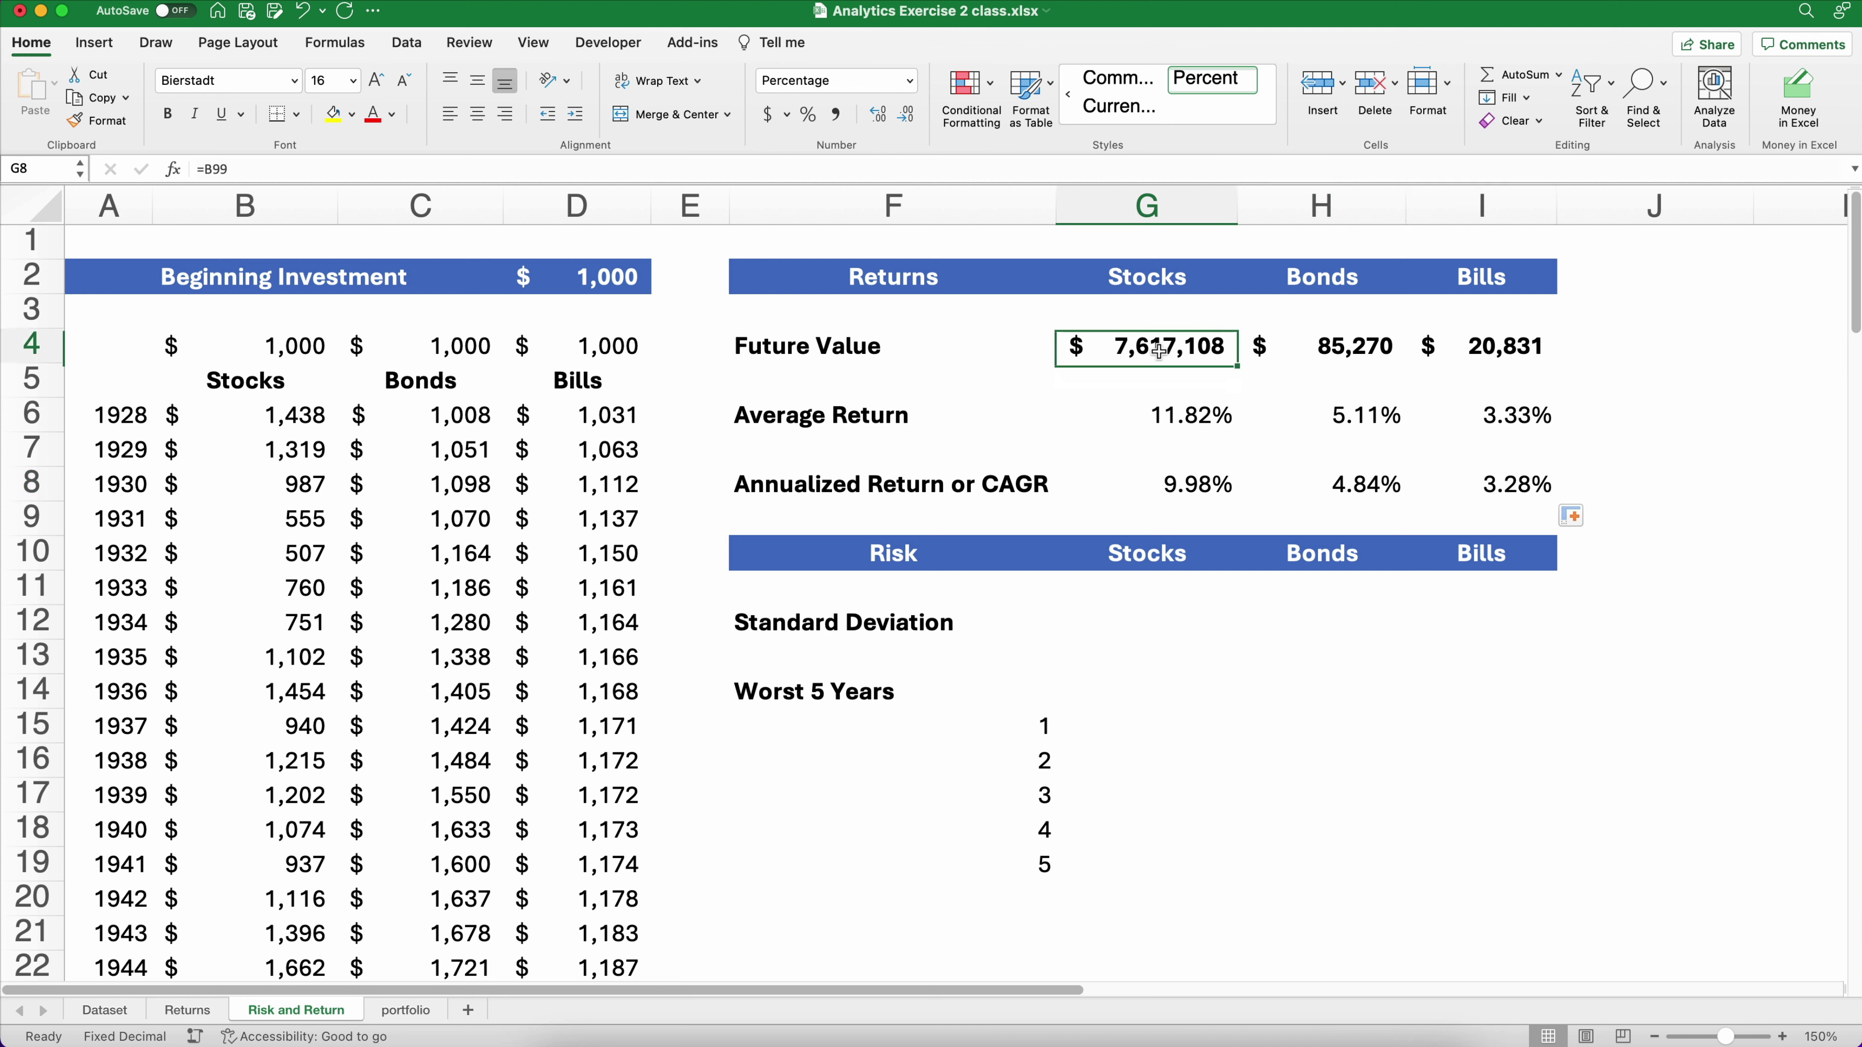
pyautogui.click(1320, 475)
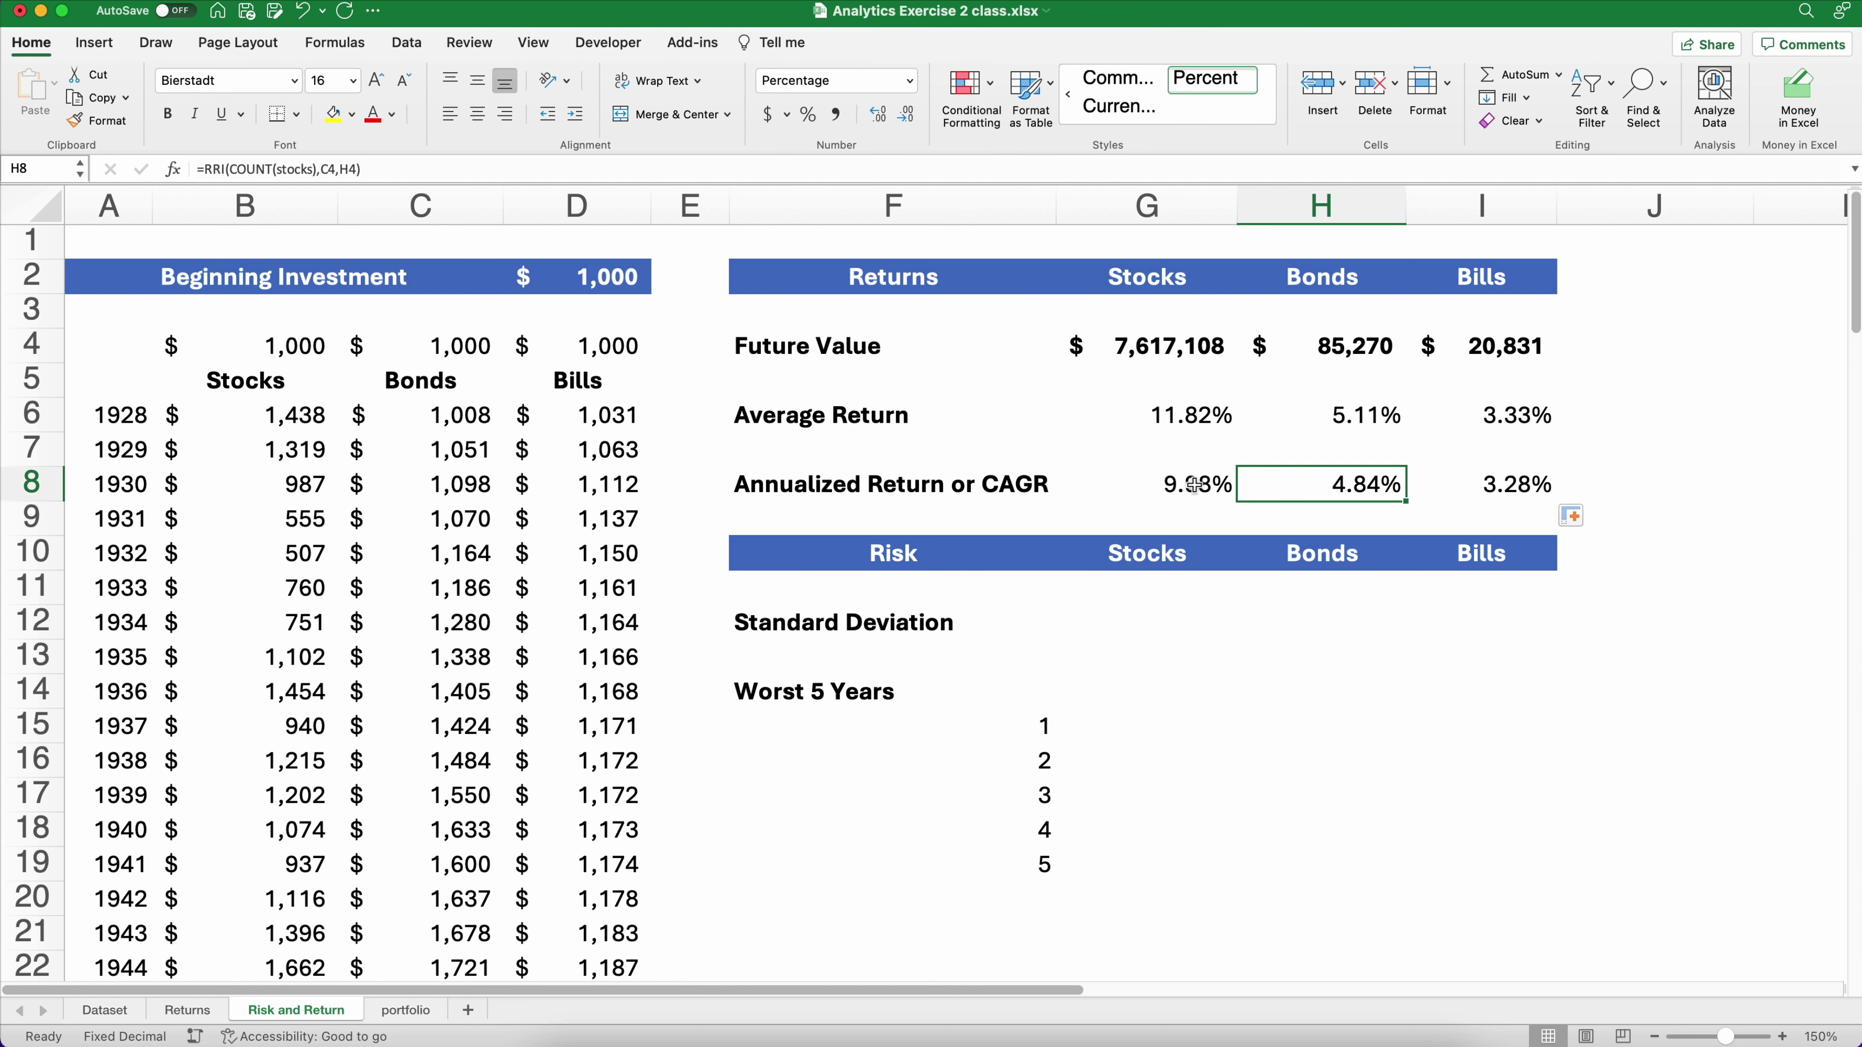
pyautogui.click(1186, 355)
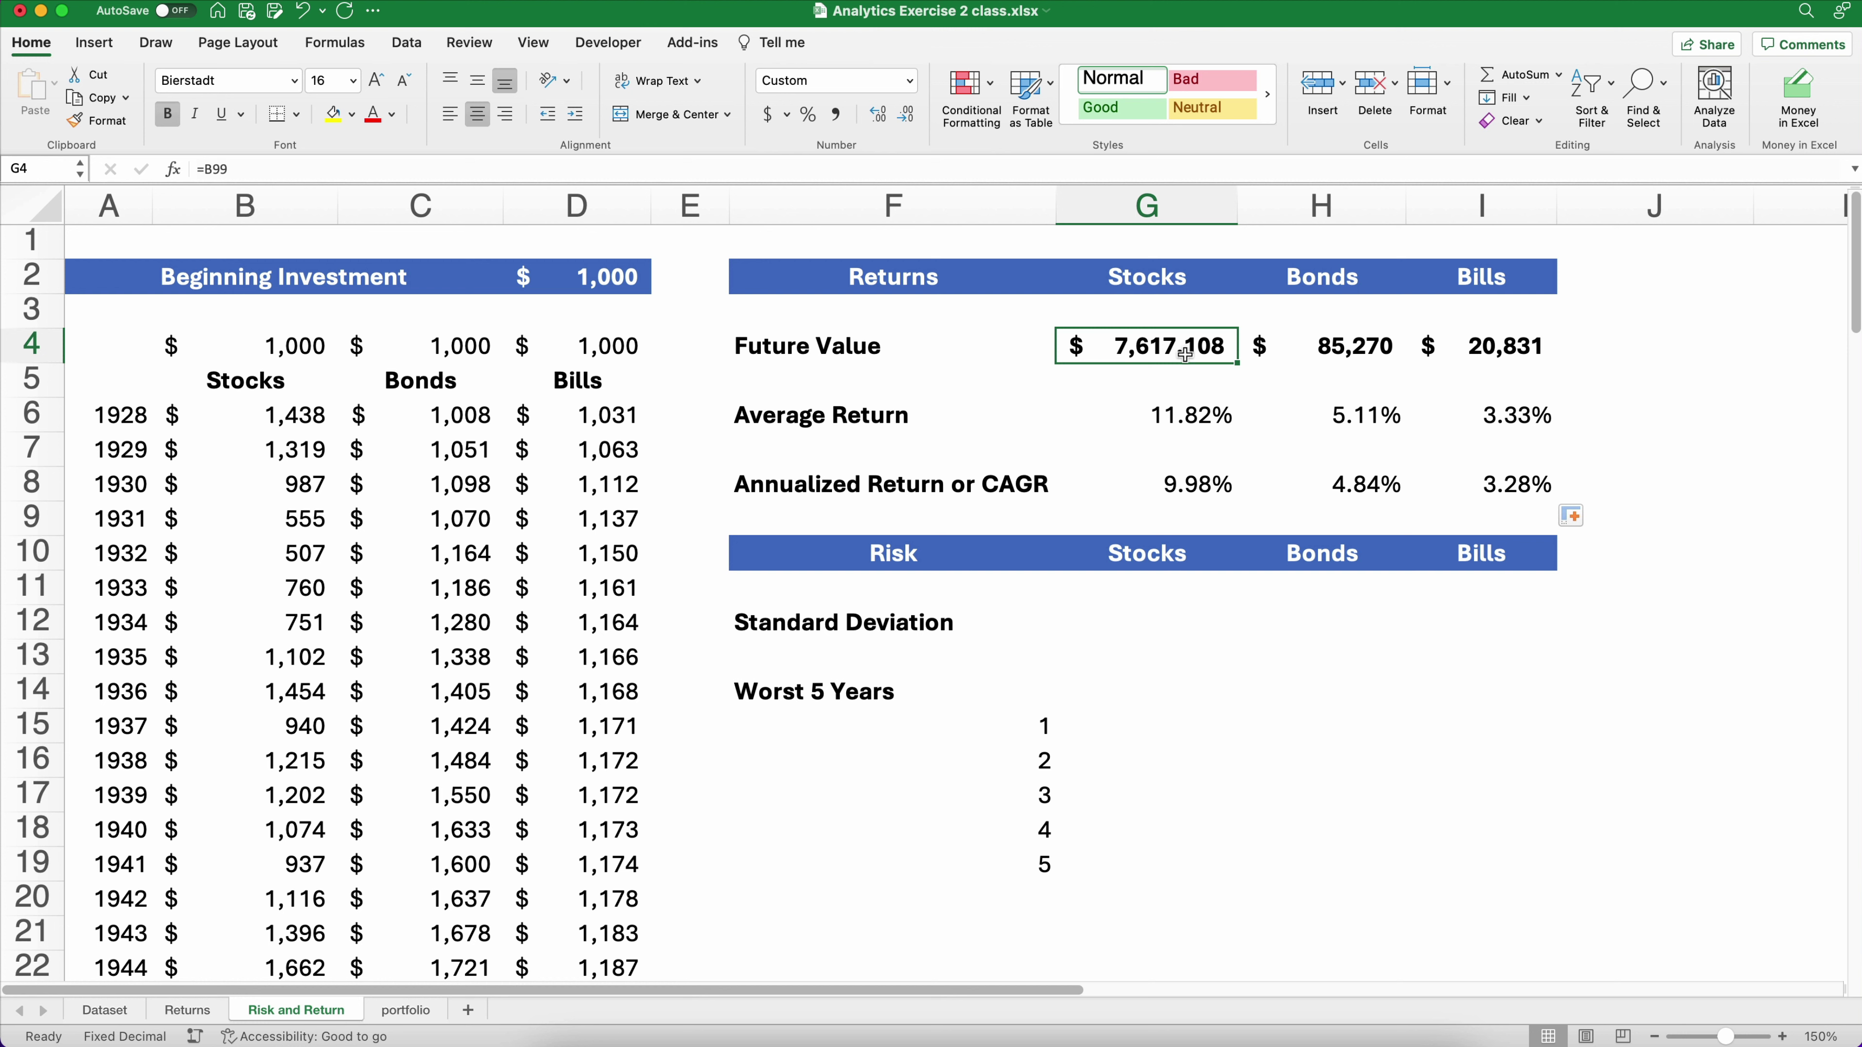
# Insert the STDEV.S function in G12 for the stocks Standard Deviation
pyautogui.click(1140, 629)
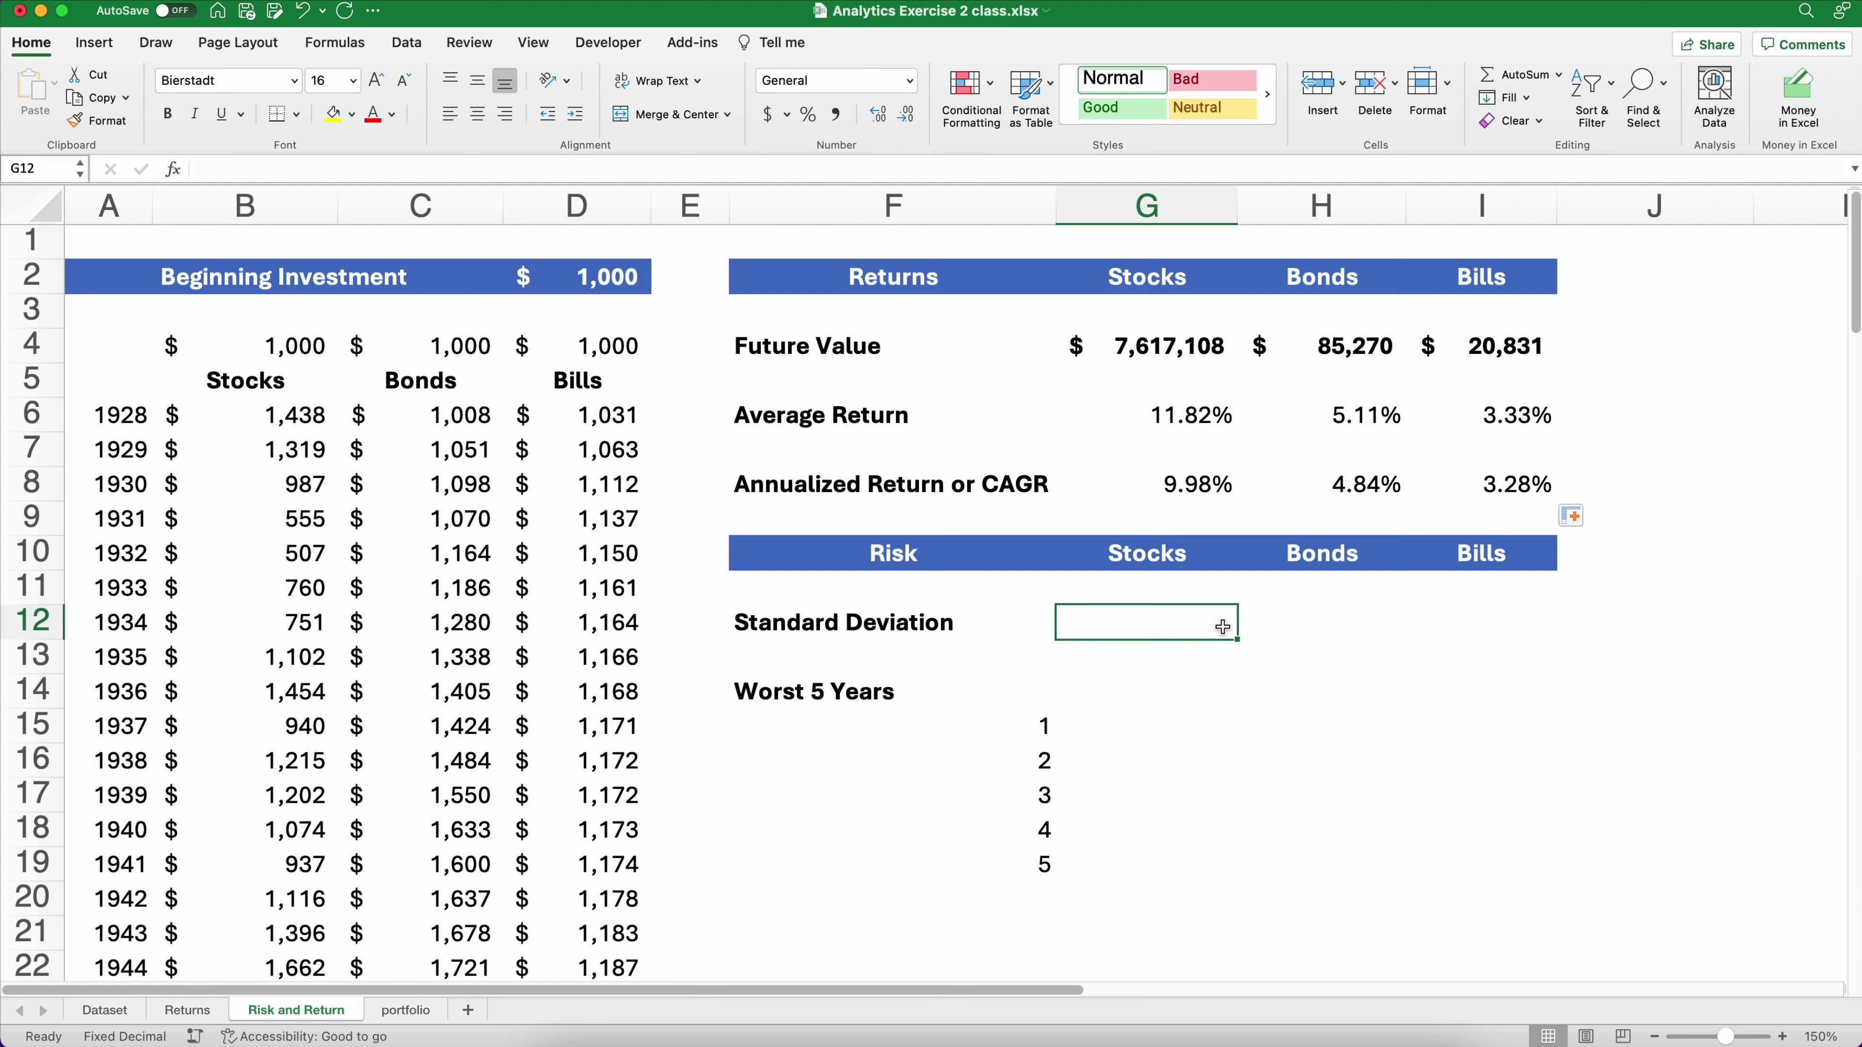
pyautogui.click(174, 170)
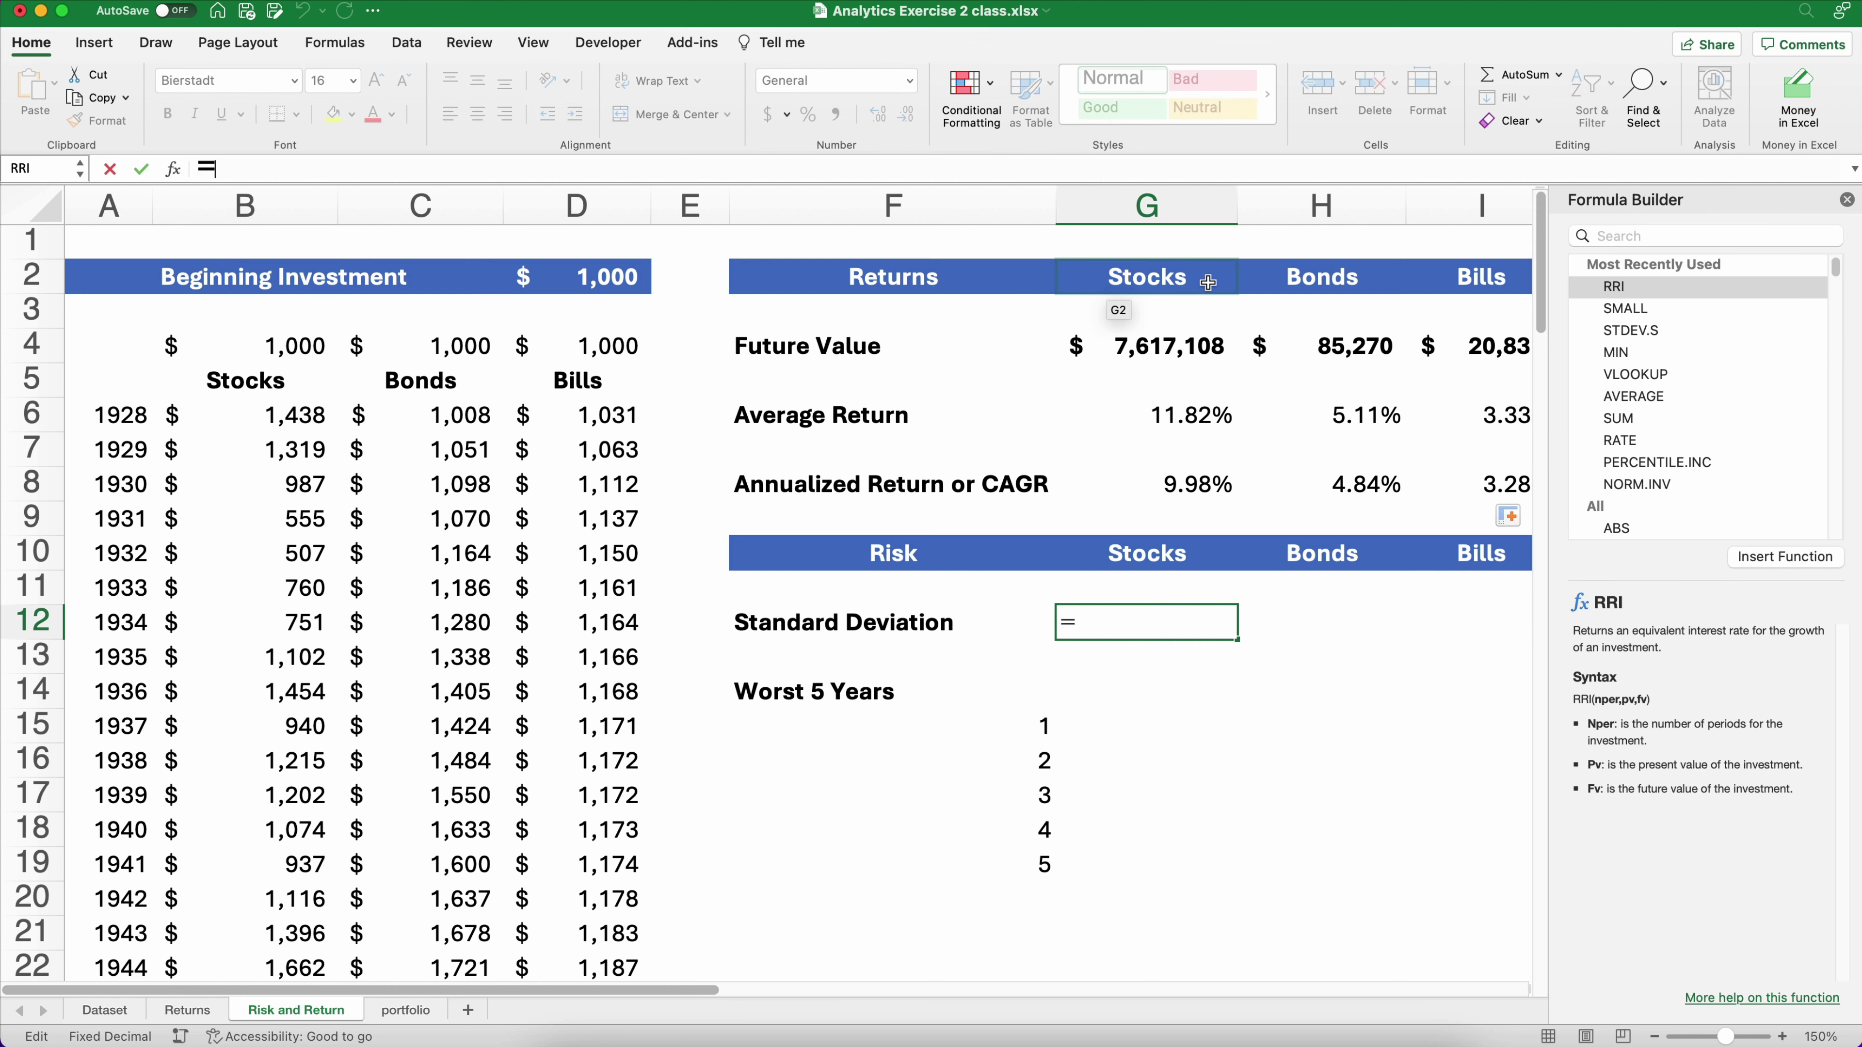
pyautogui.click(1618, 238)
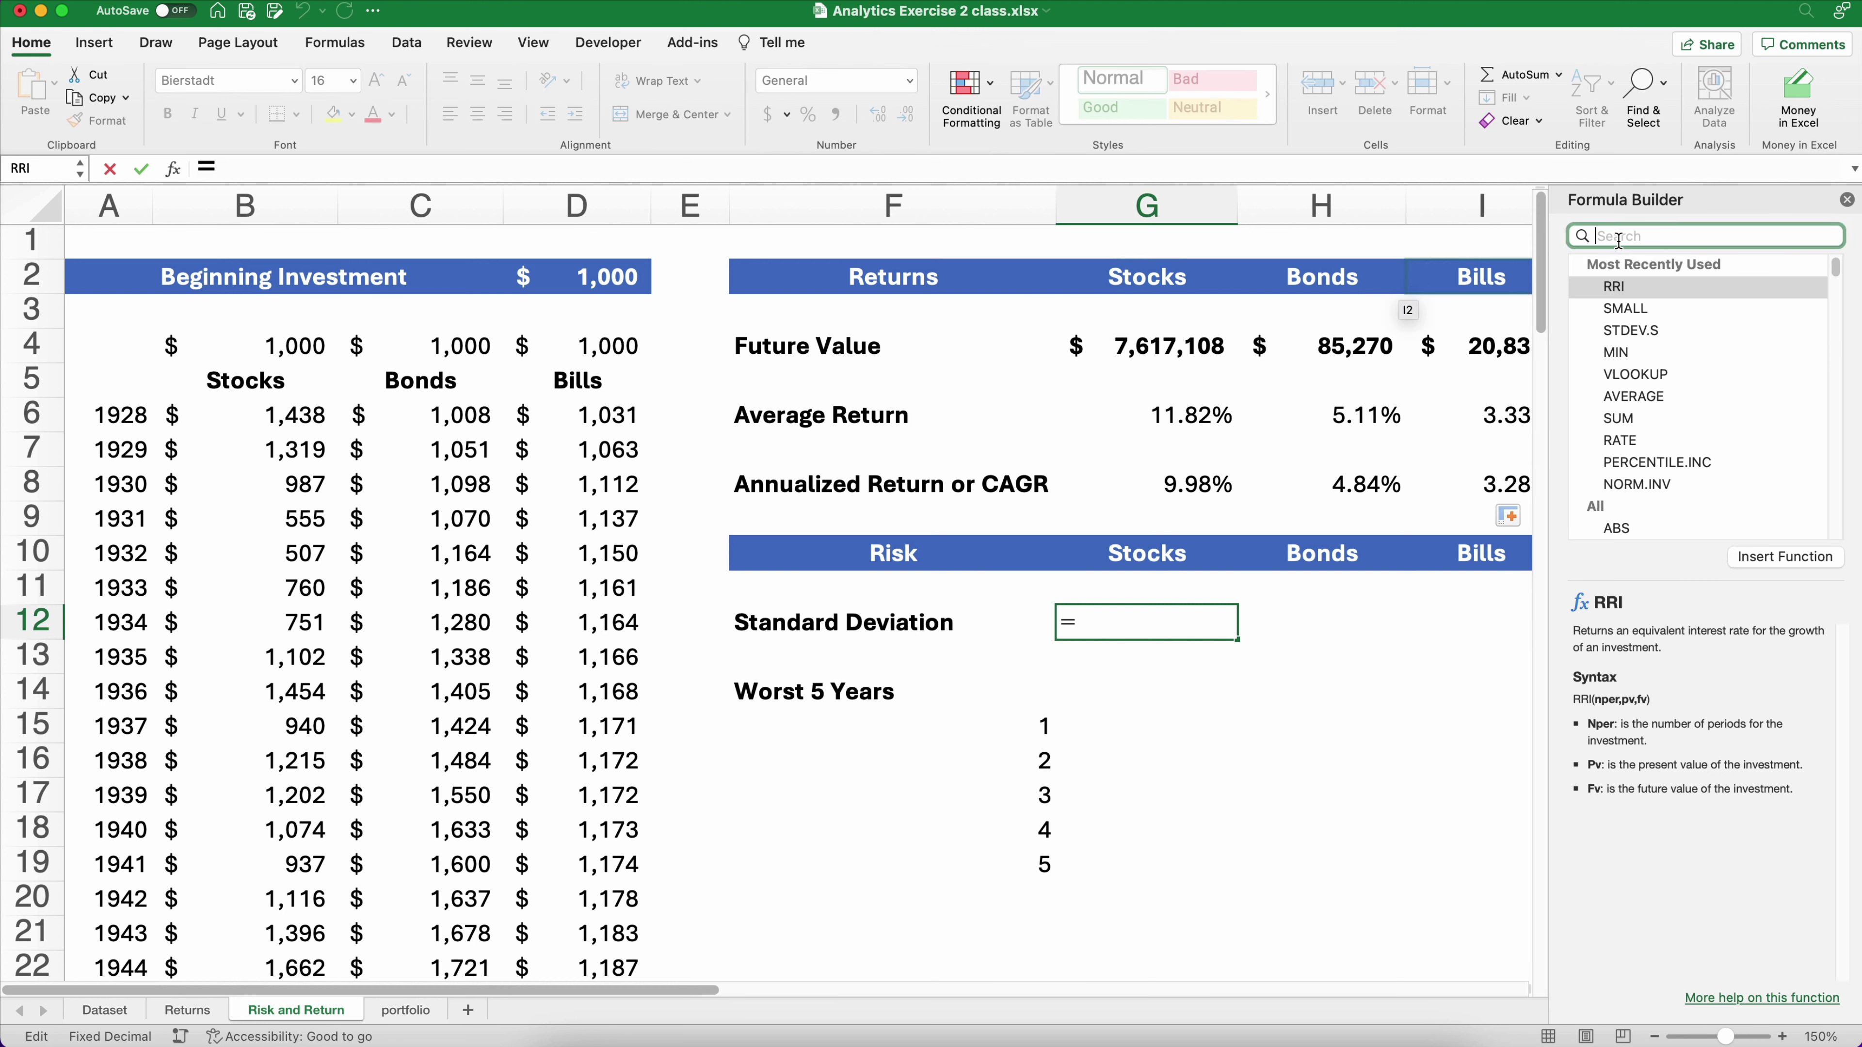
pyautogui.write('std')
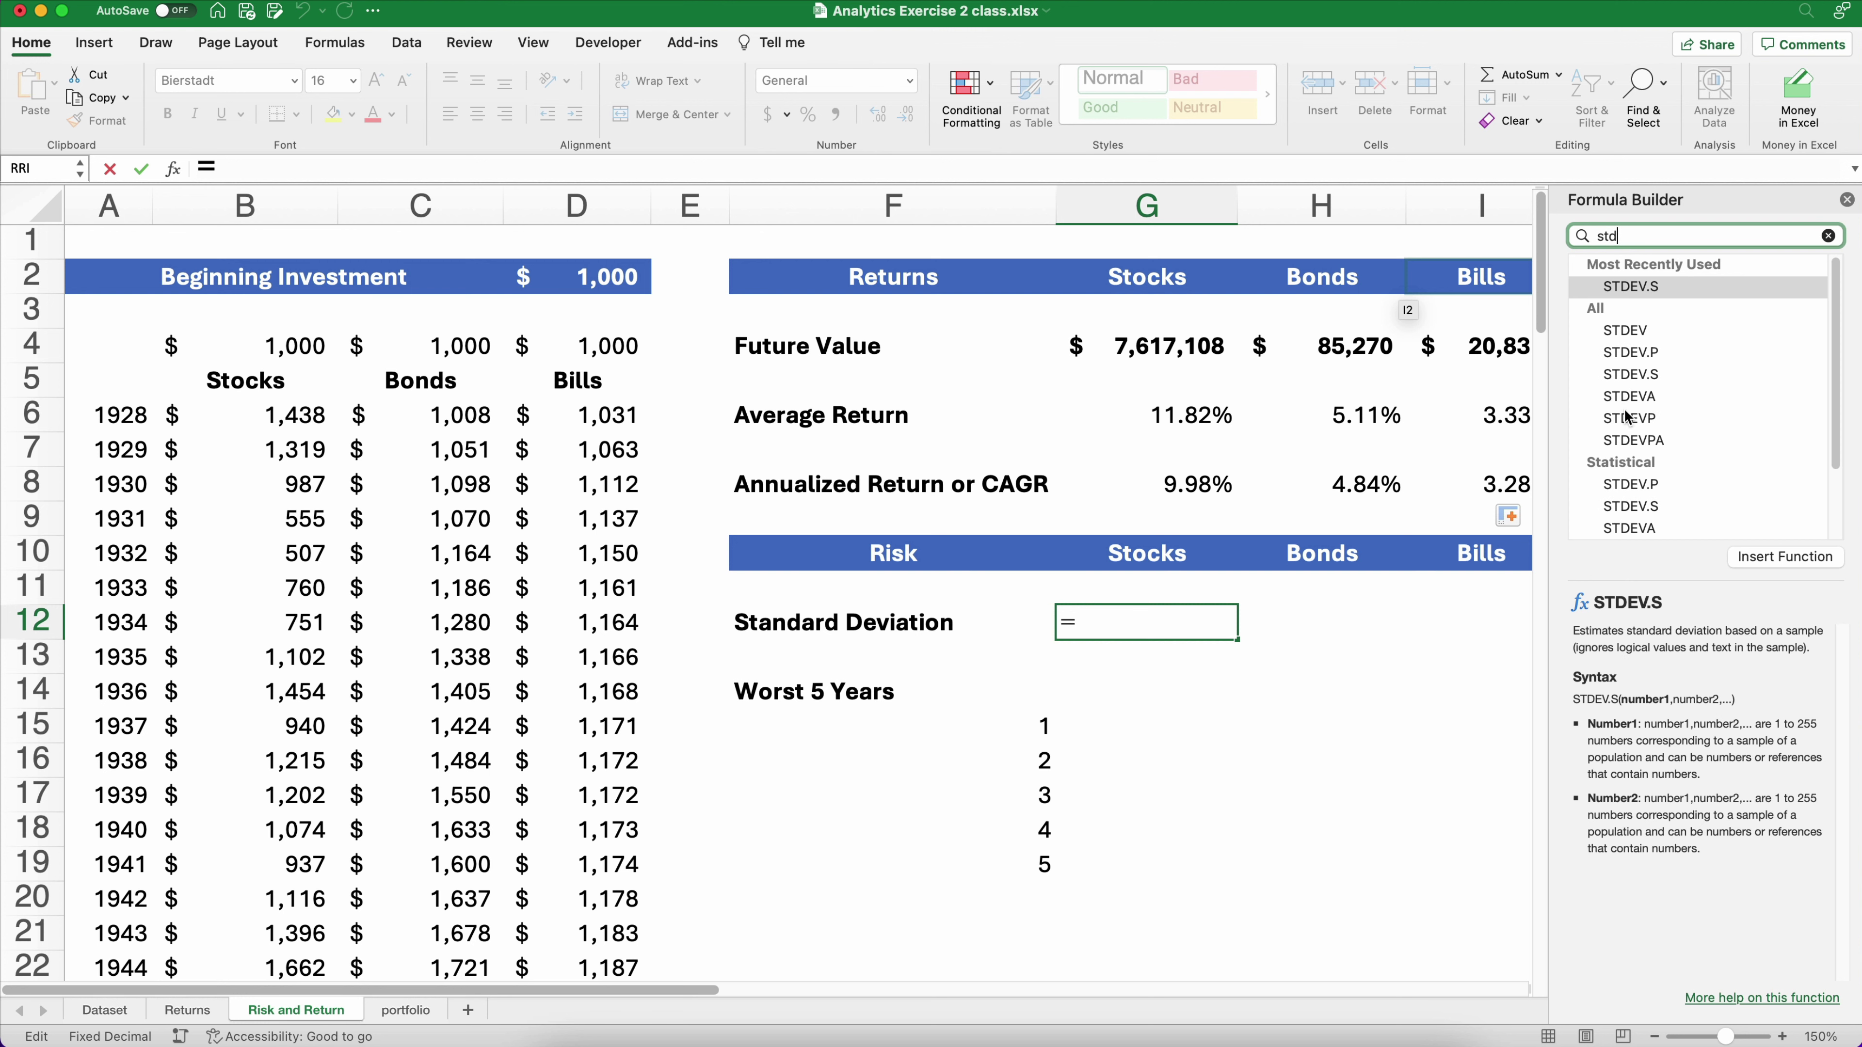
pyautogui.click(1632, 287)
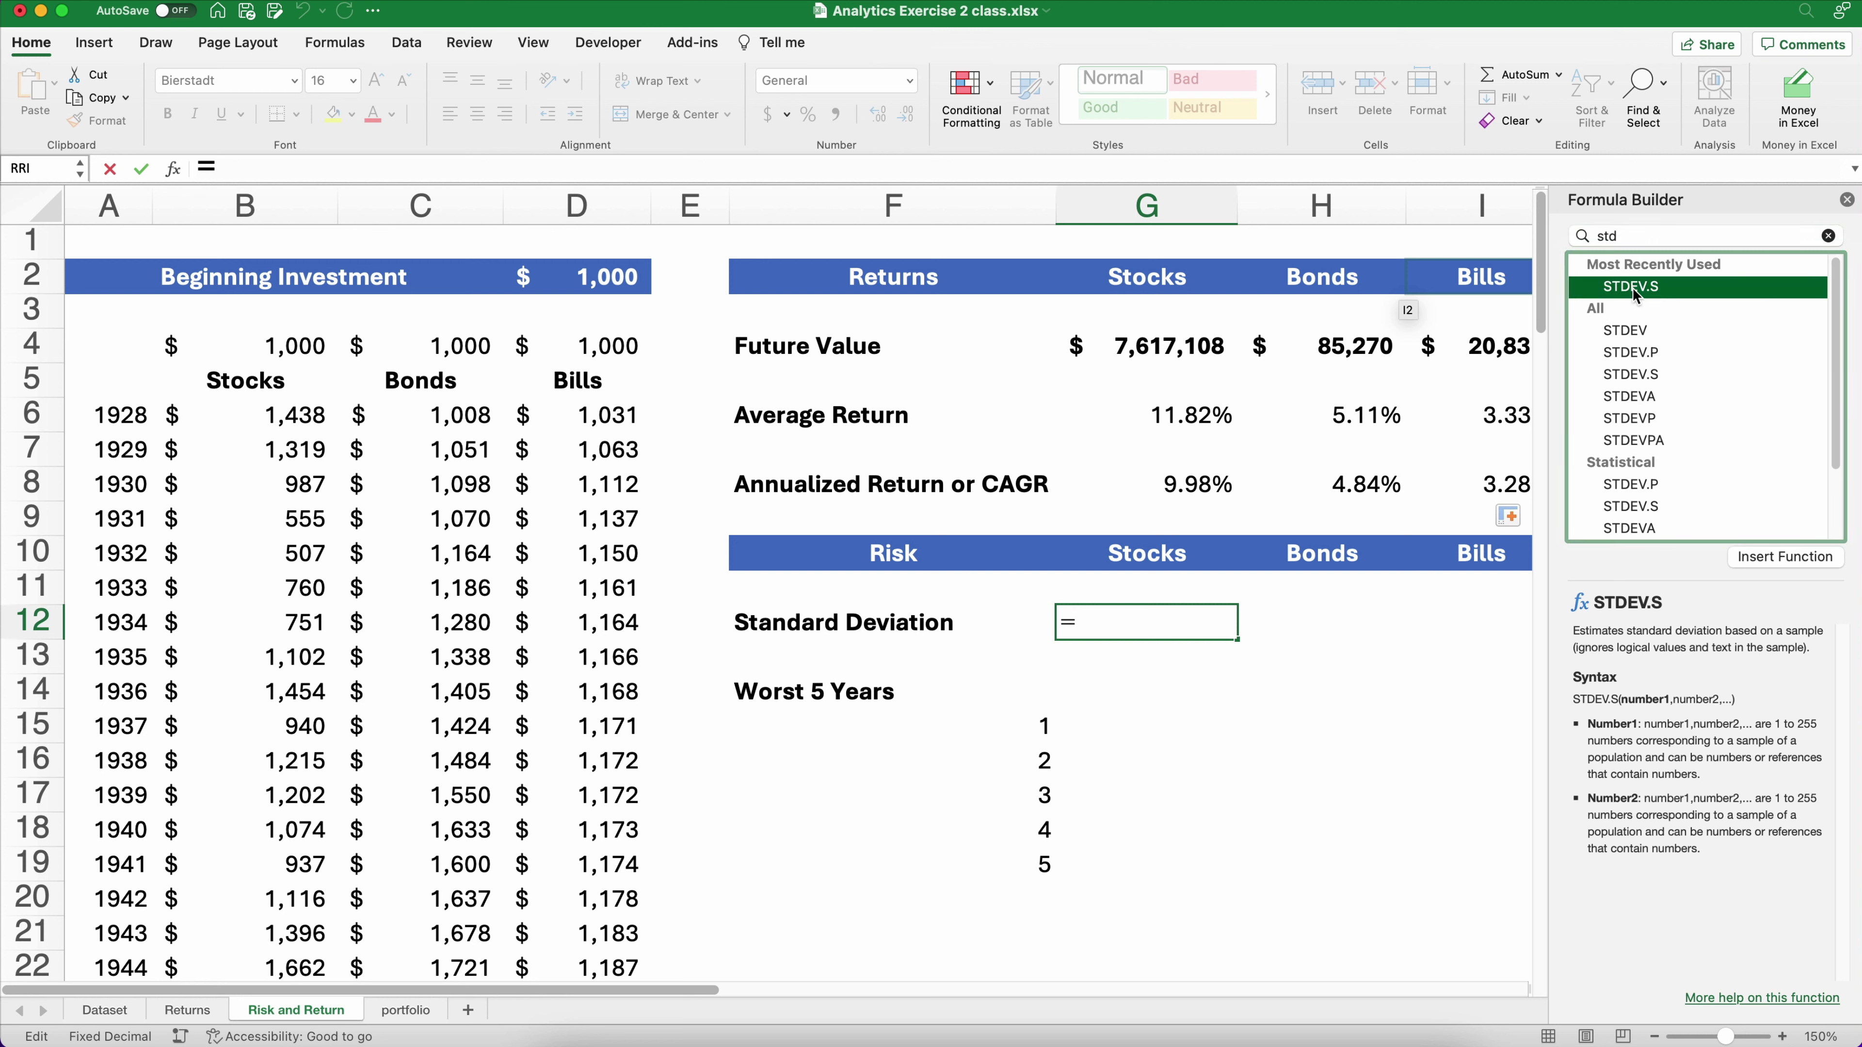
pyautogui.doubleClick(1633, 290)
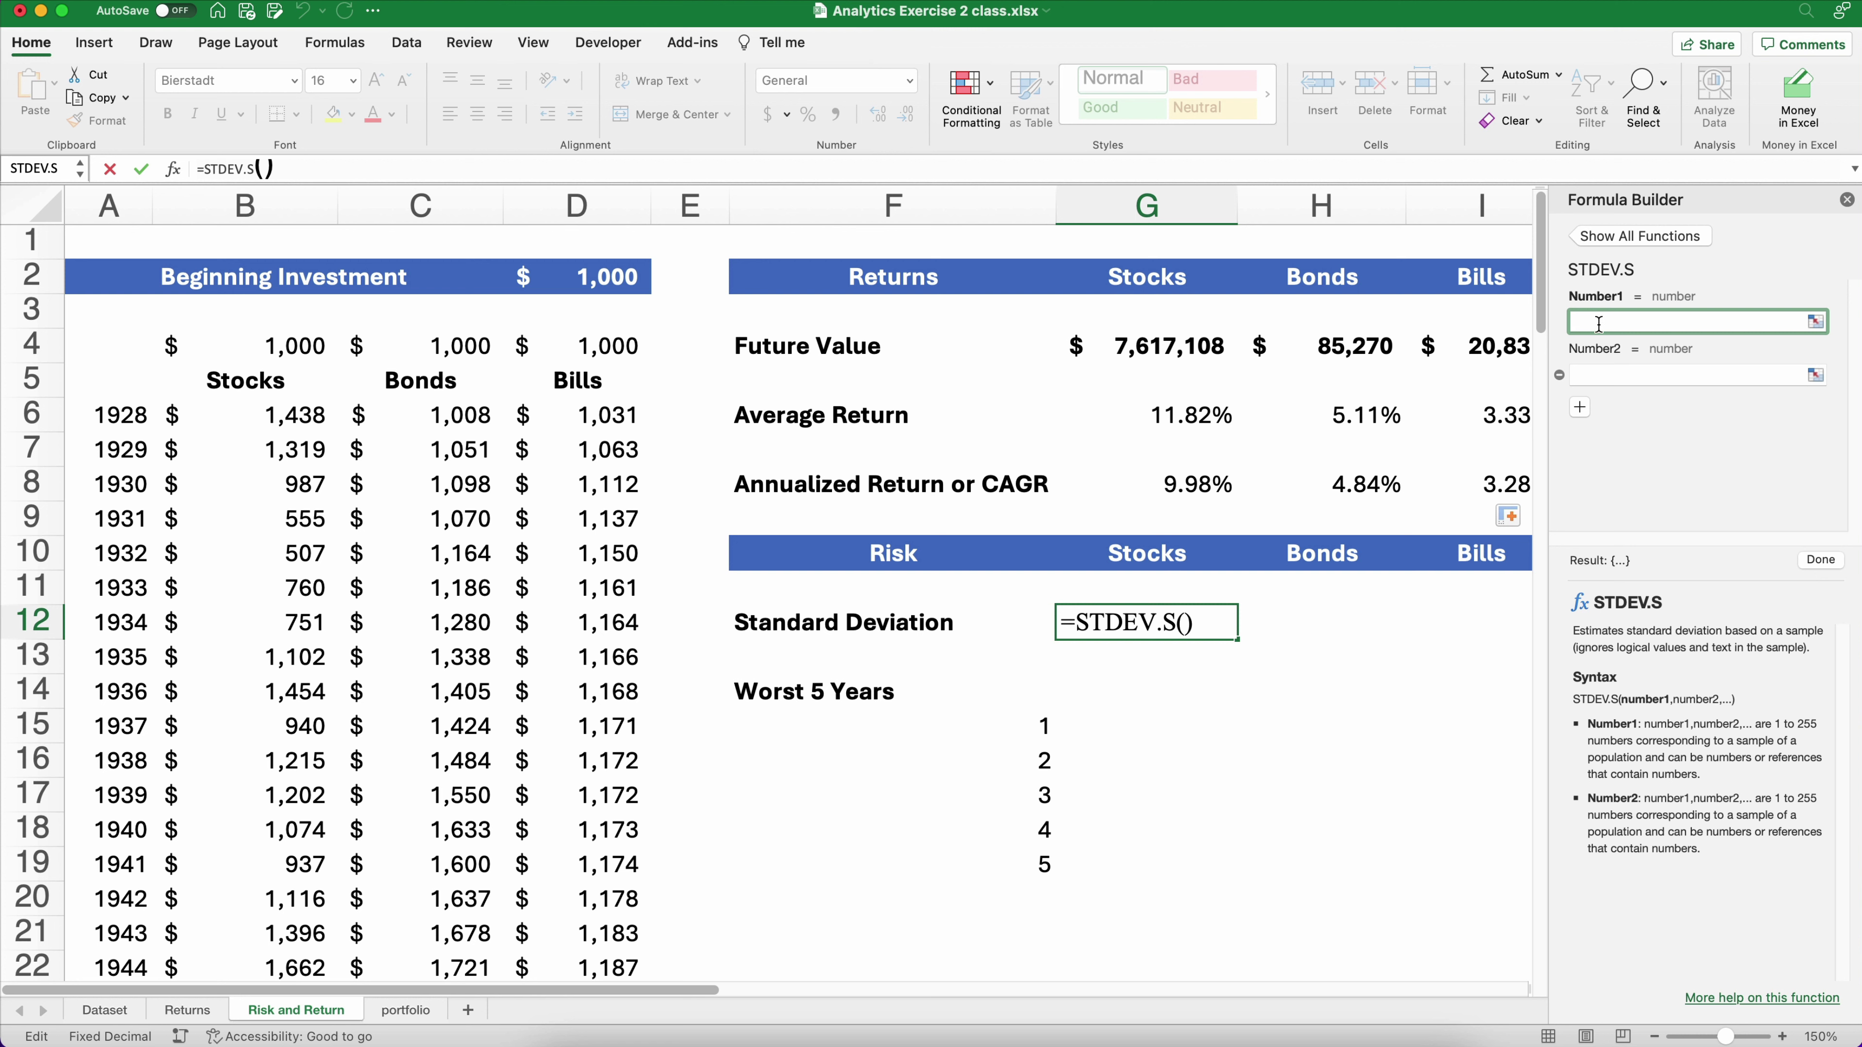
# Set the Number1 argument of STDEV.S to the named range stocks
pyautogui.write('indi')
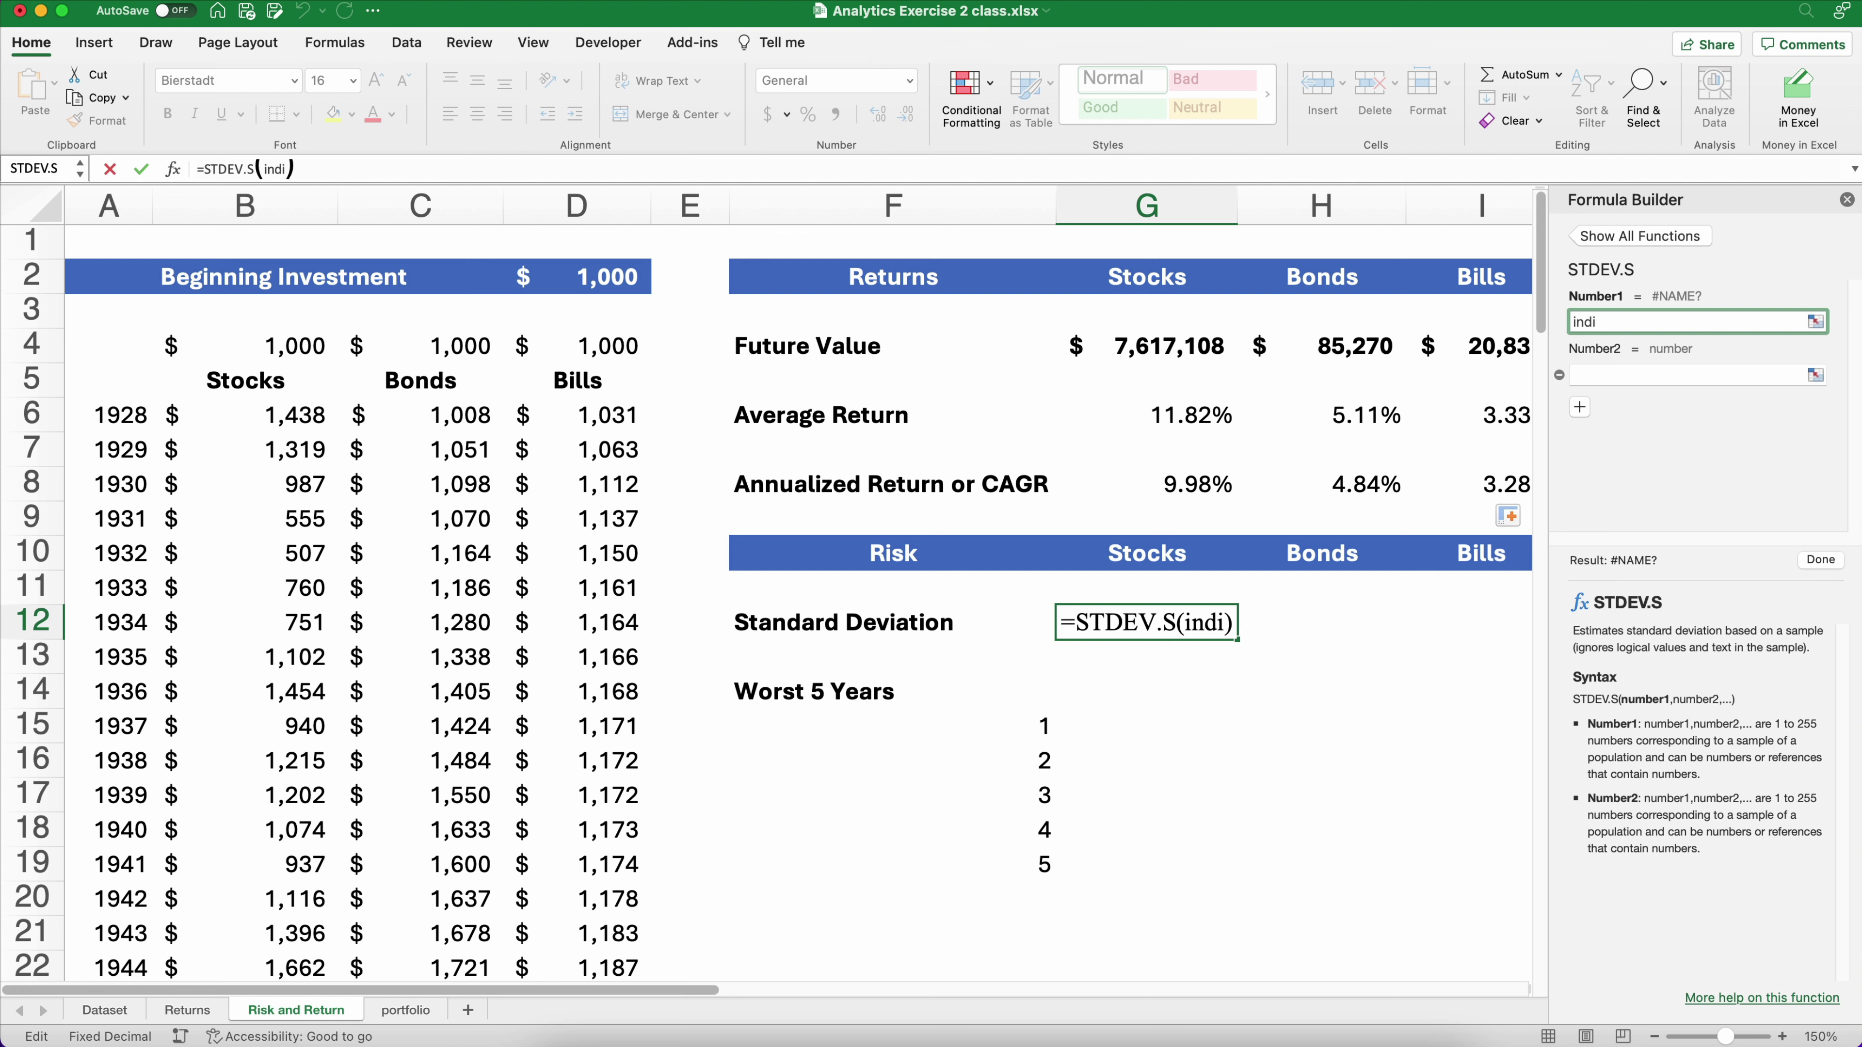
pyautogui.press('BackSpace')
pyautogui.press('BackSpace')
pyautogui.press('BackSpace')
pyautogui.press('BackSpace')
pyautogui.write('stocks')
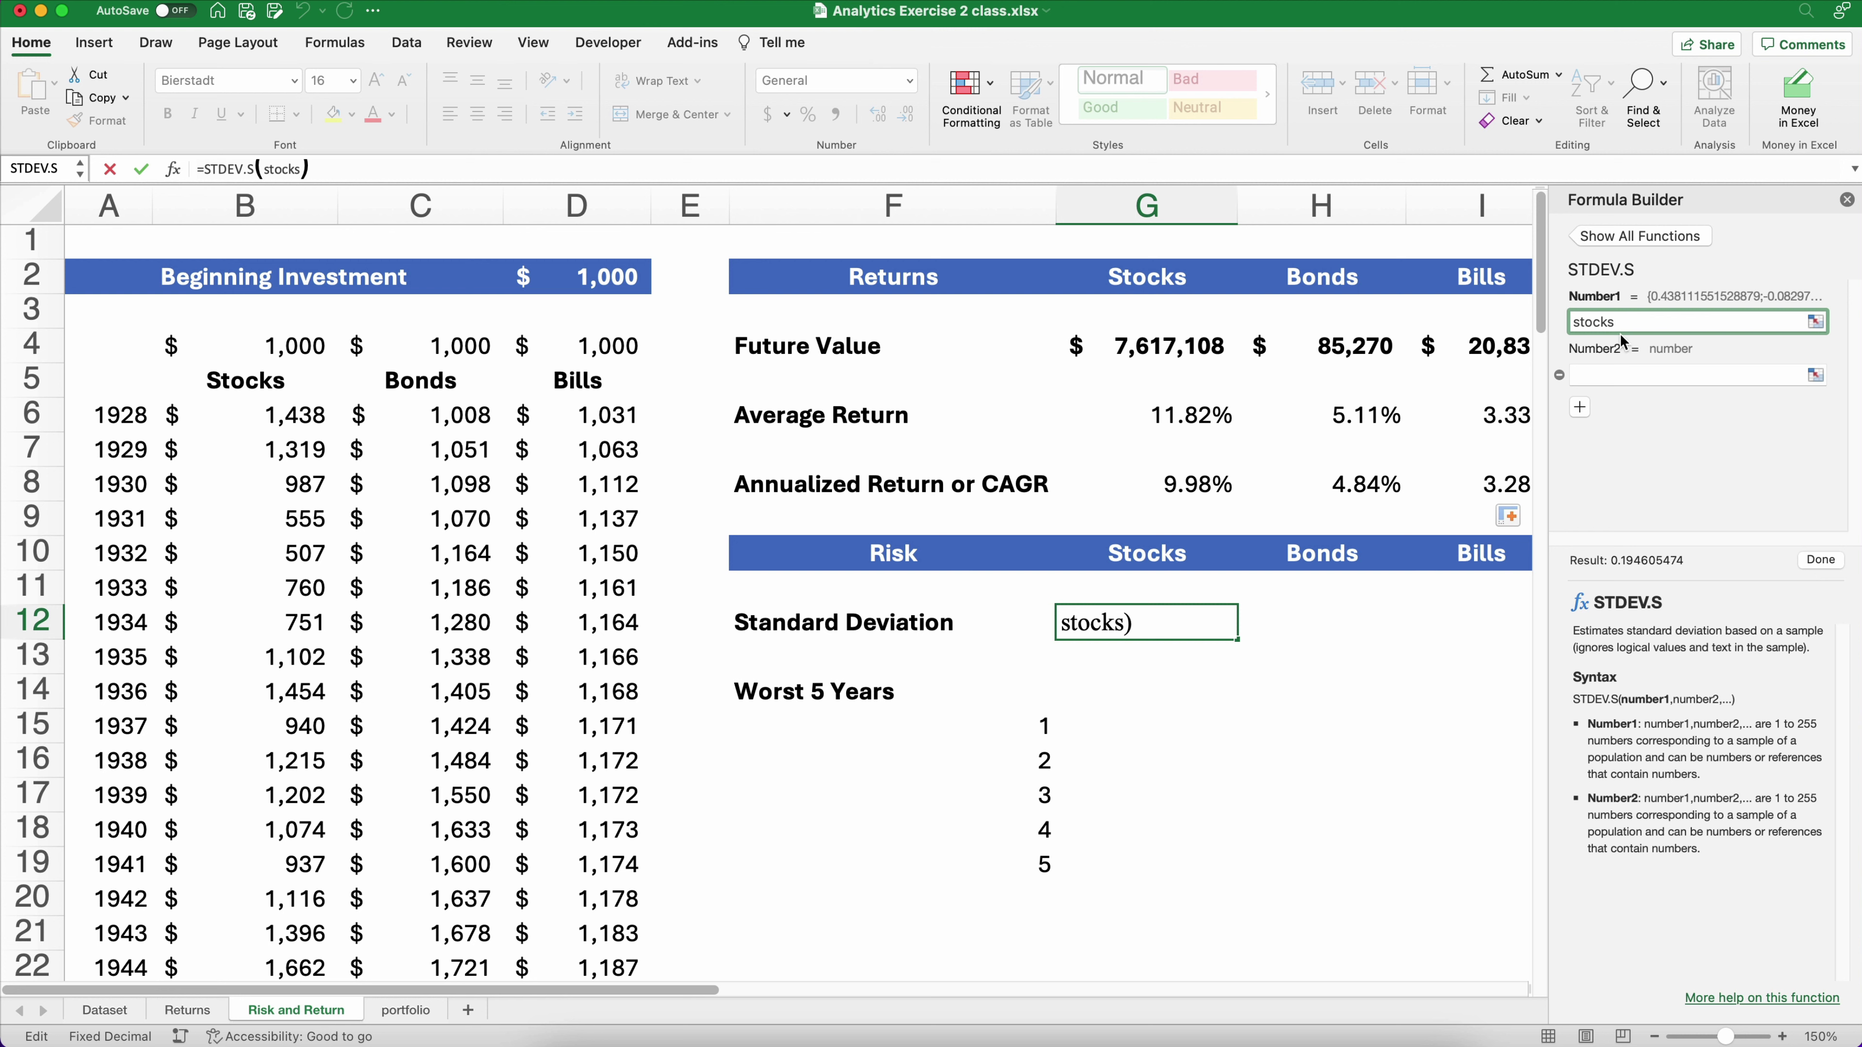
# Set the STDEV.S Number1 argument to indirect(G10), finish the formula and close the function builder
pyautogui.moveTo(1624, 322); pyautogui.dragTo(1522, 315)
pyautogui.write('i')
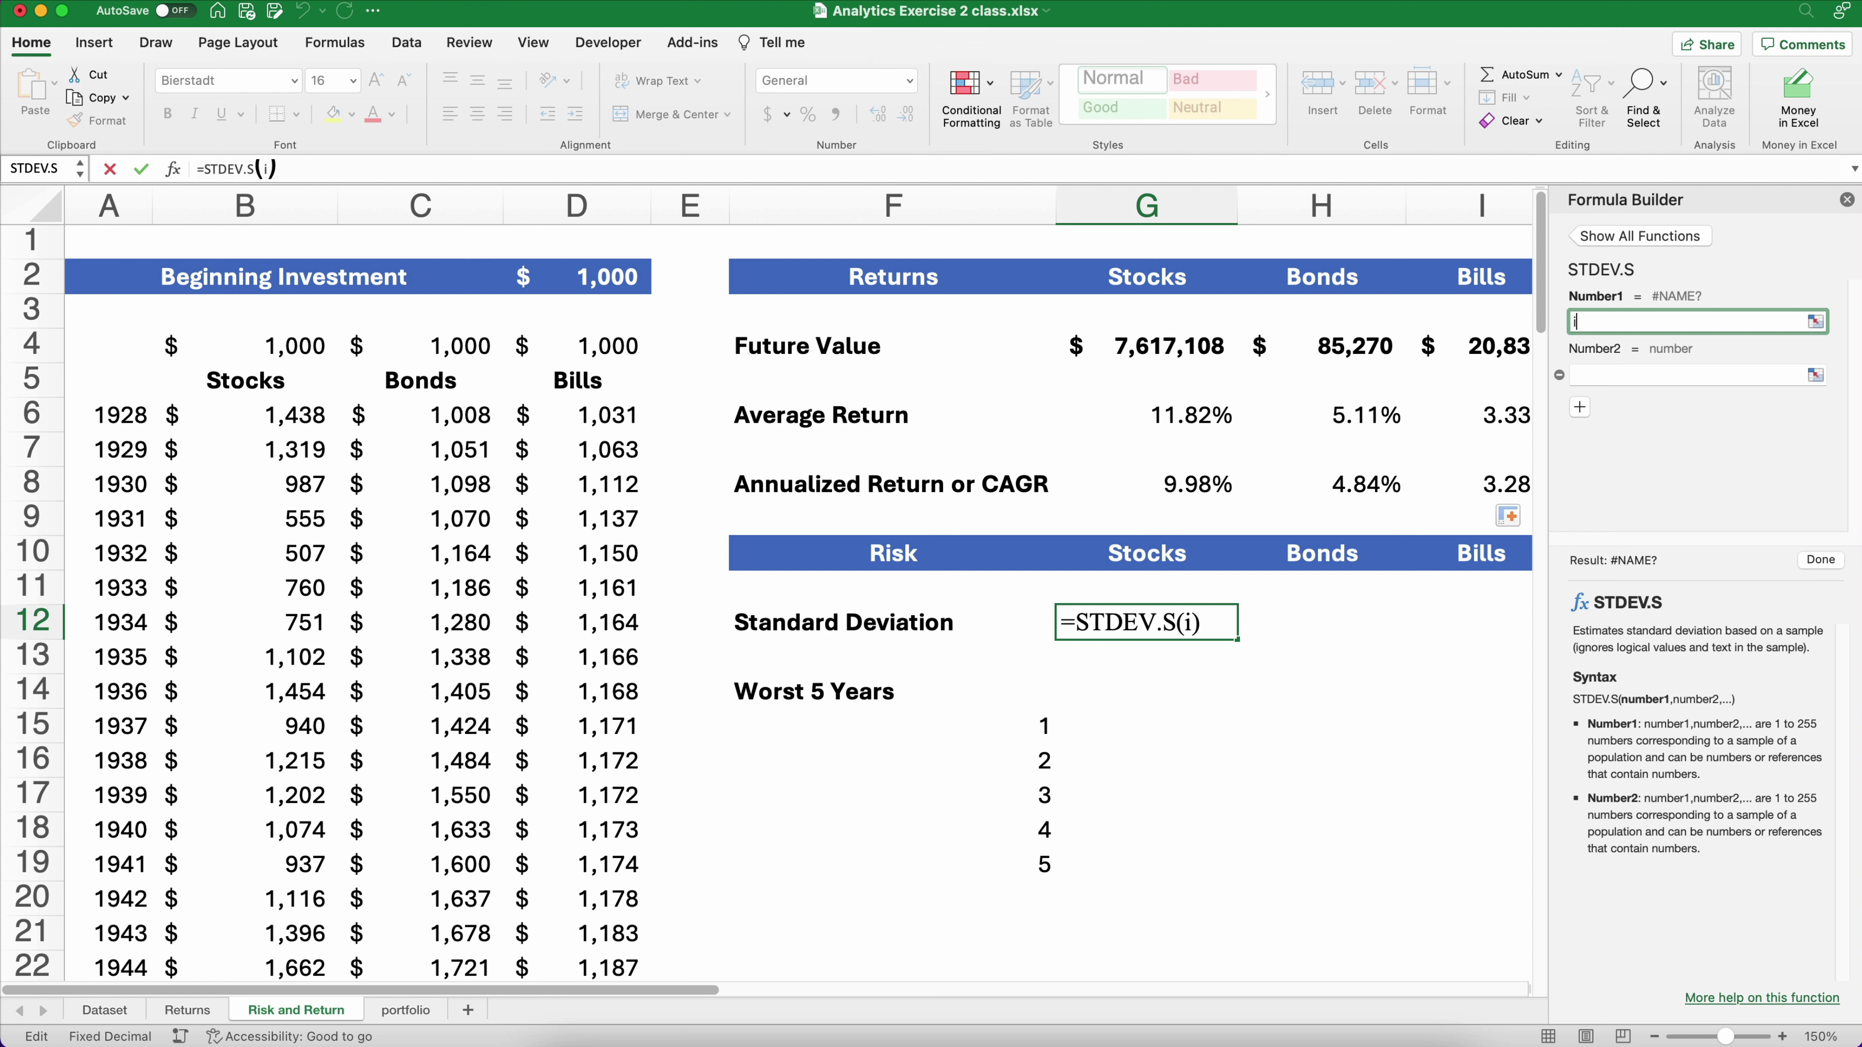
pyautogui.write('ndirect(sto')
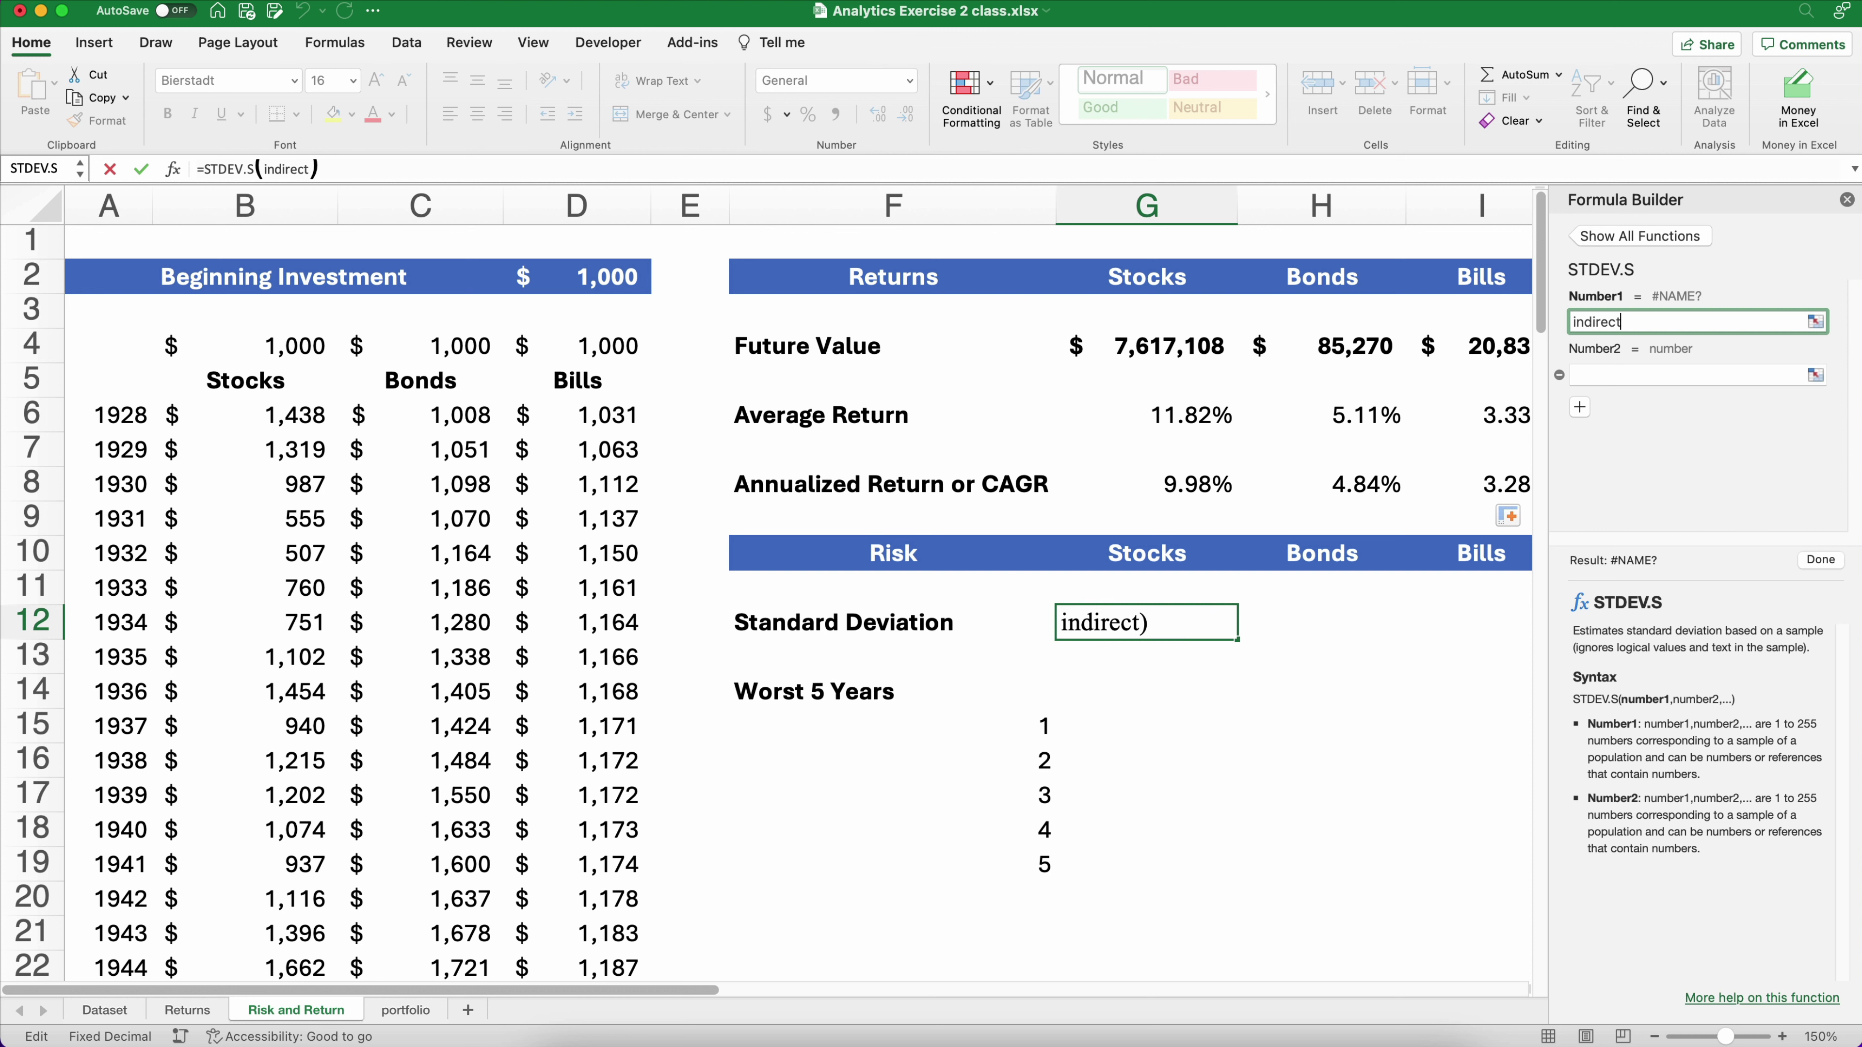
pyautogui.press('BackSpace')
pyautogui.press('BackSpace')
pyautogui.press('BackSpace')
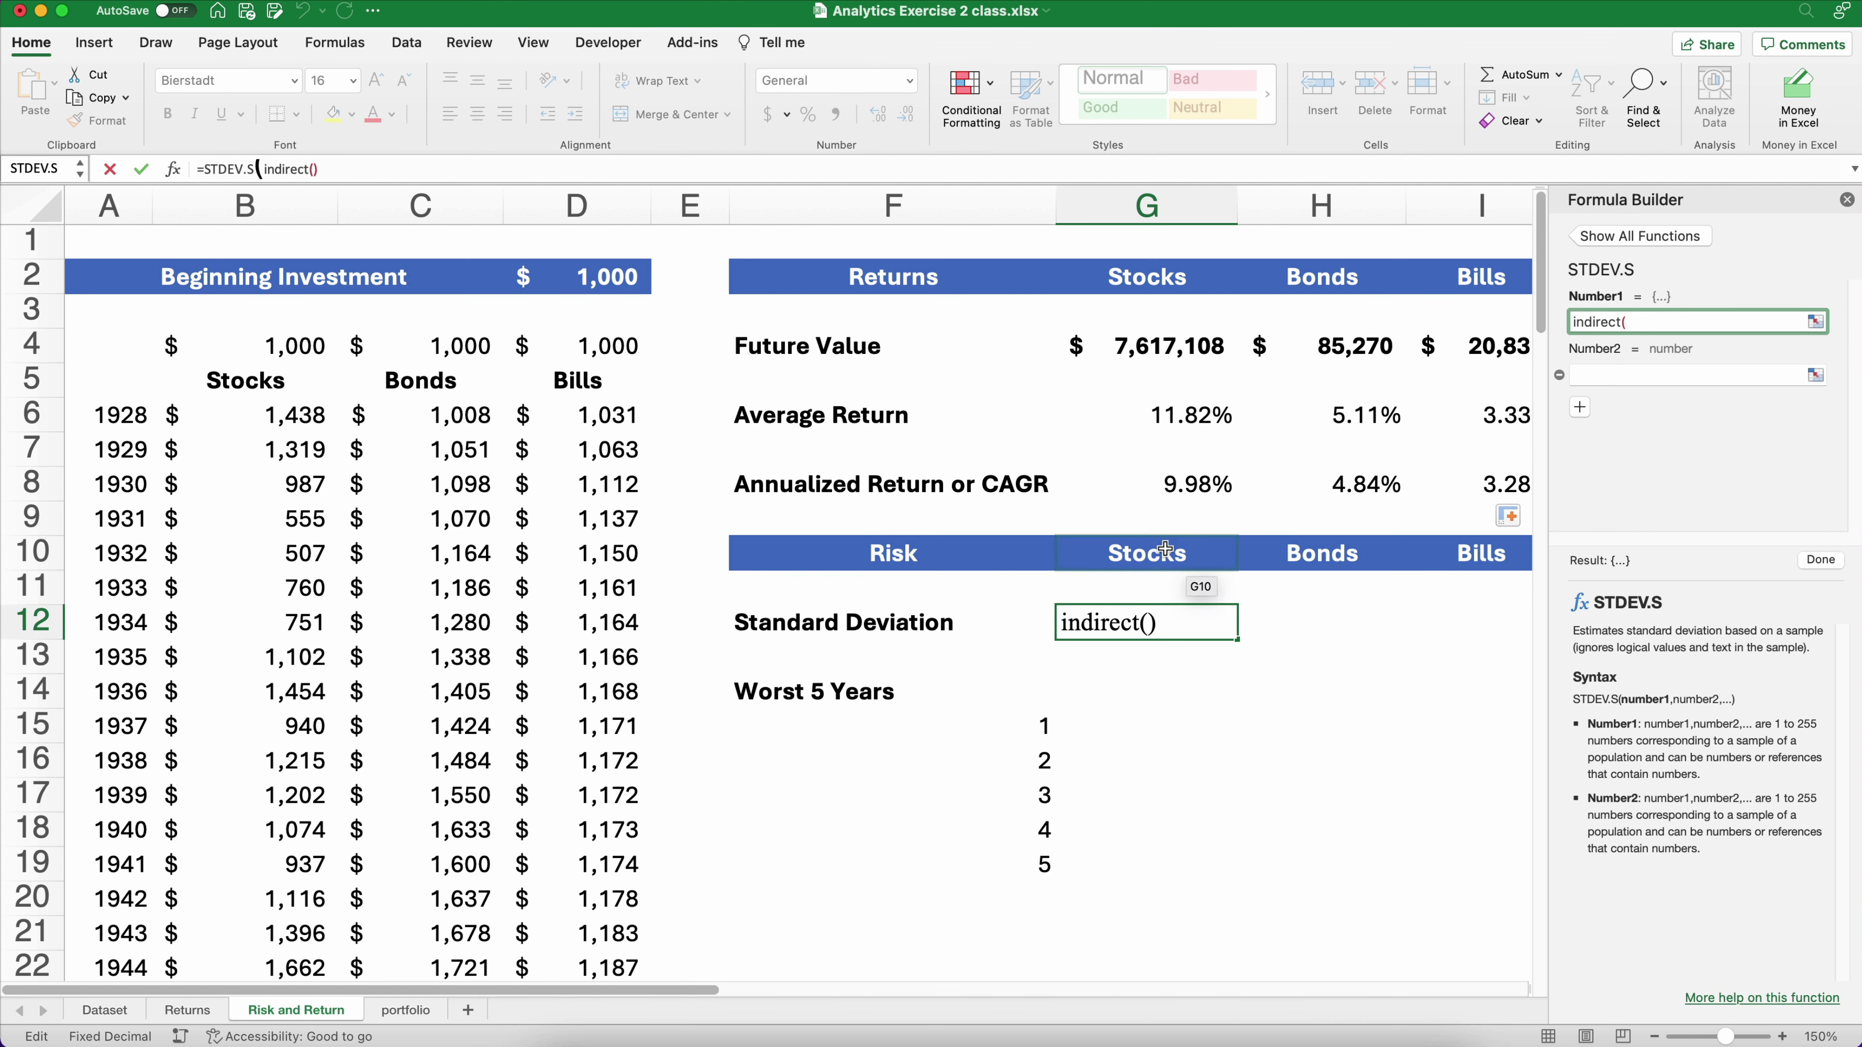
pyautogui.click(1202, 555)
pyautogui.write(')')
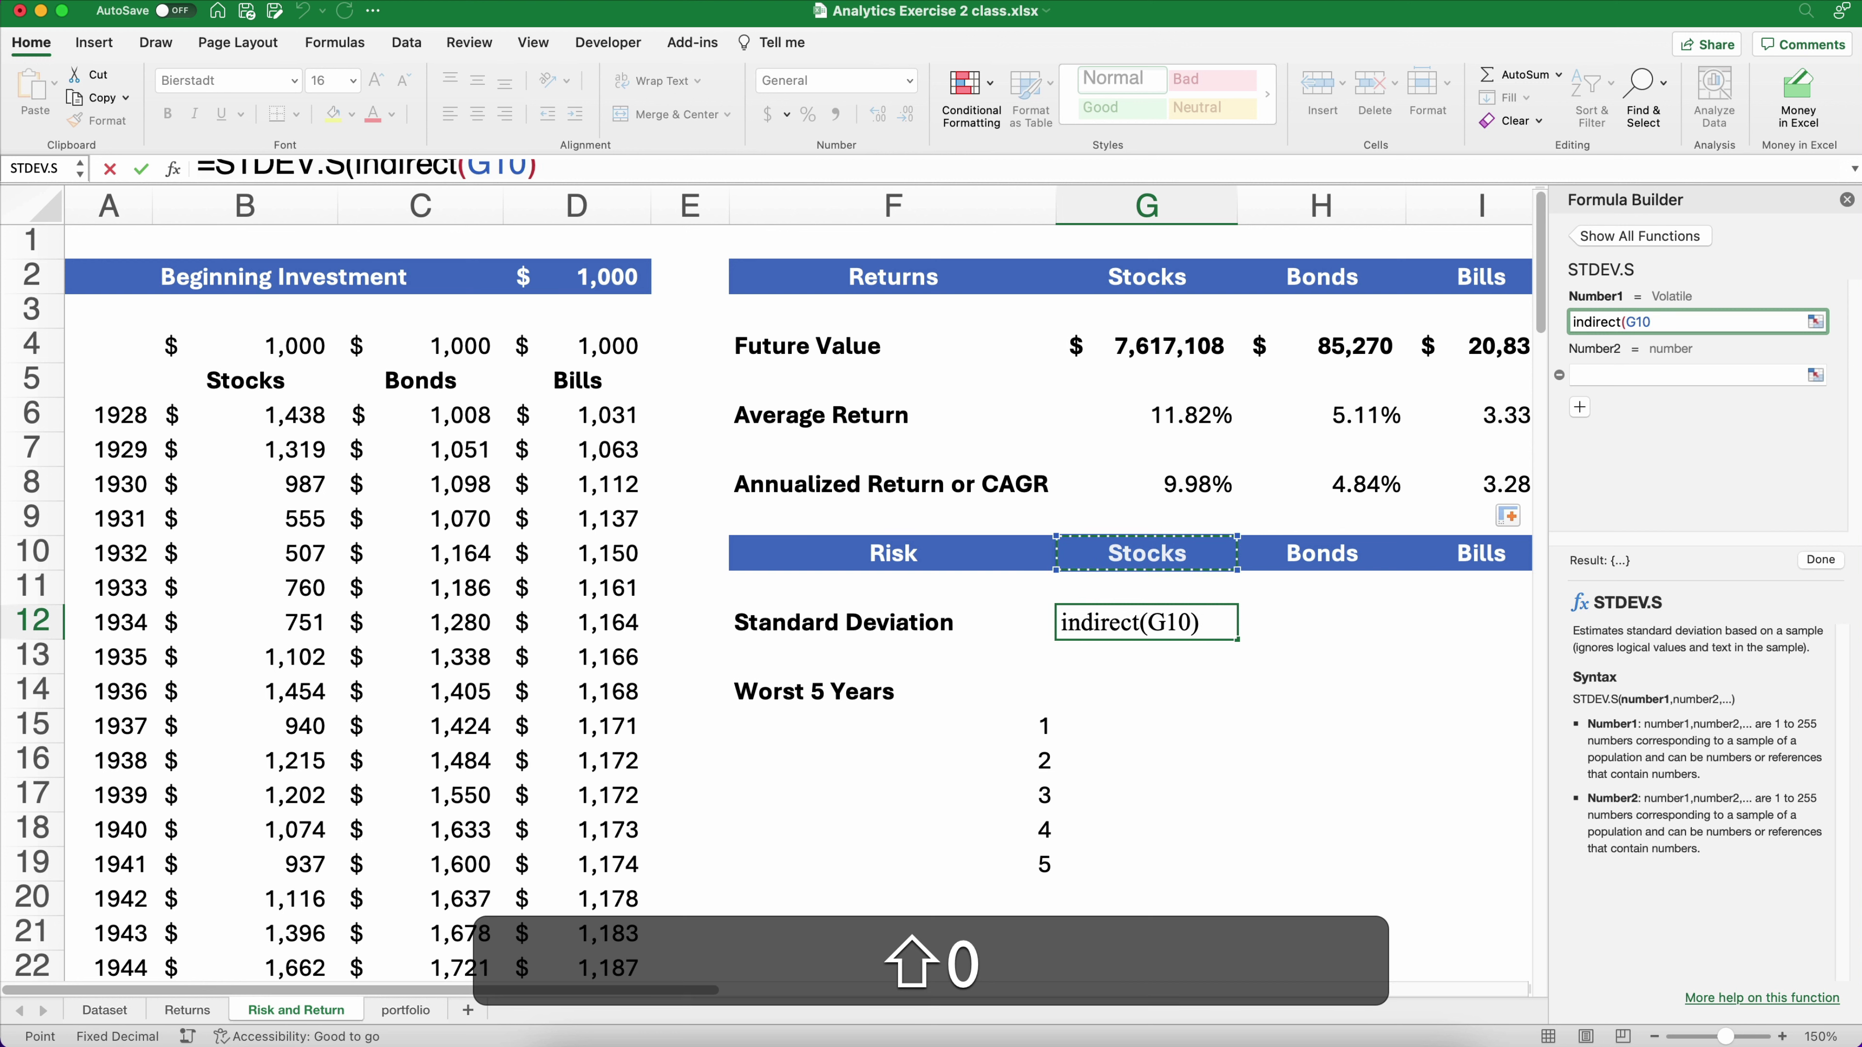
pyautogui.click(1823, 562)
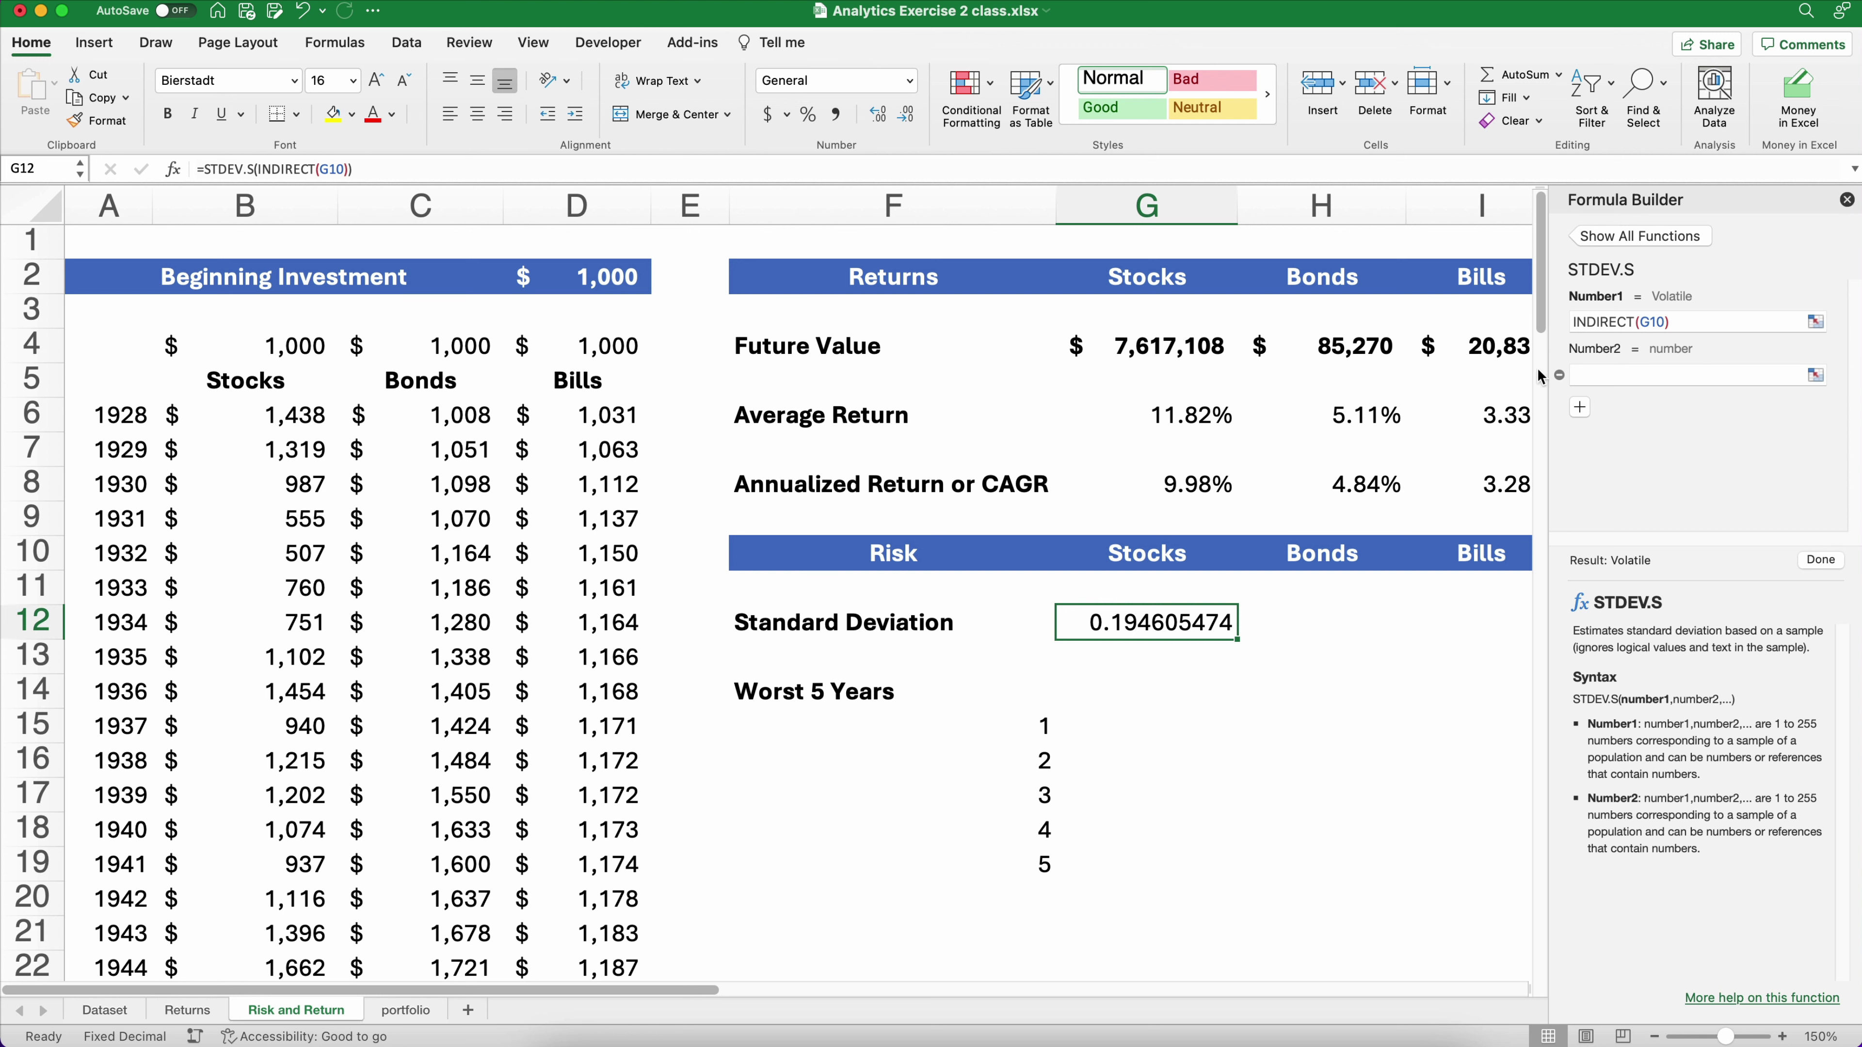
pyautogui.click(1847, 199)
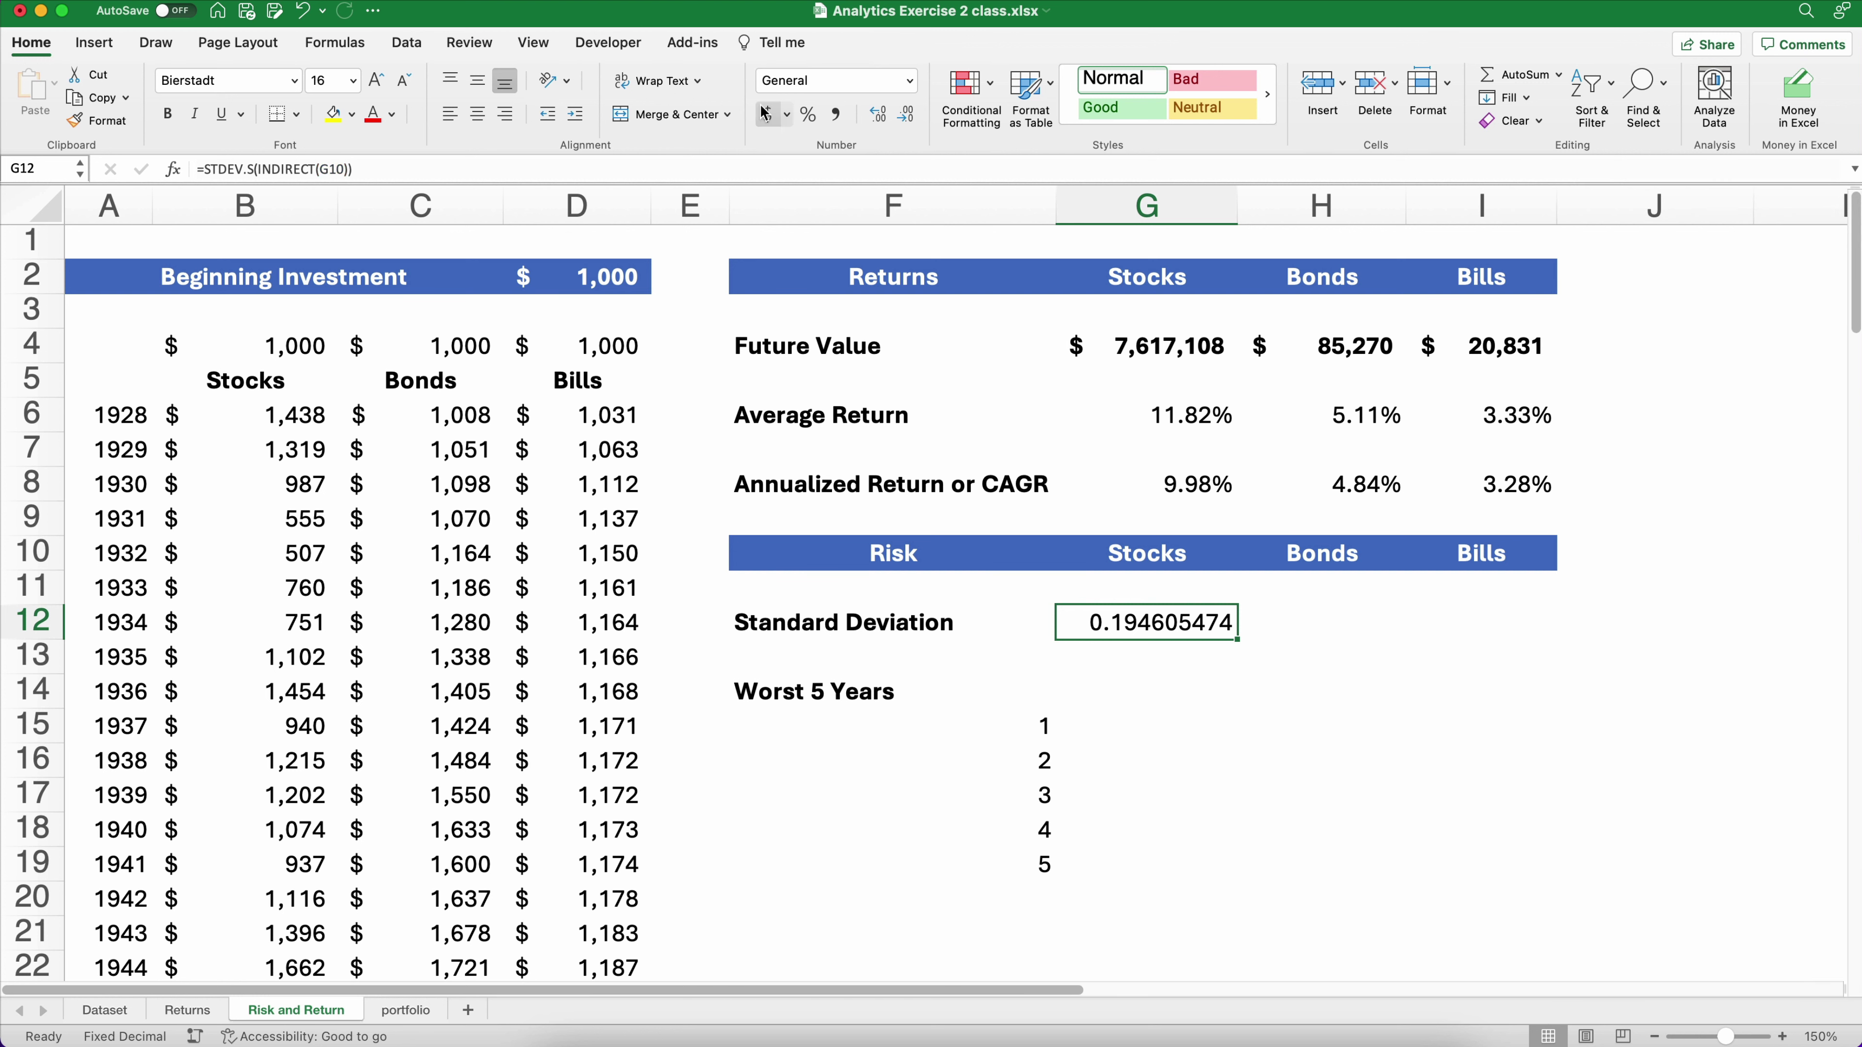
# Format G12 as a percentage with two decimals and copy its formula across to H12:I12
pyautogui.click(807, 115)
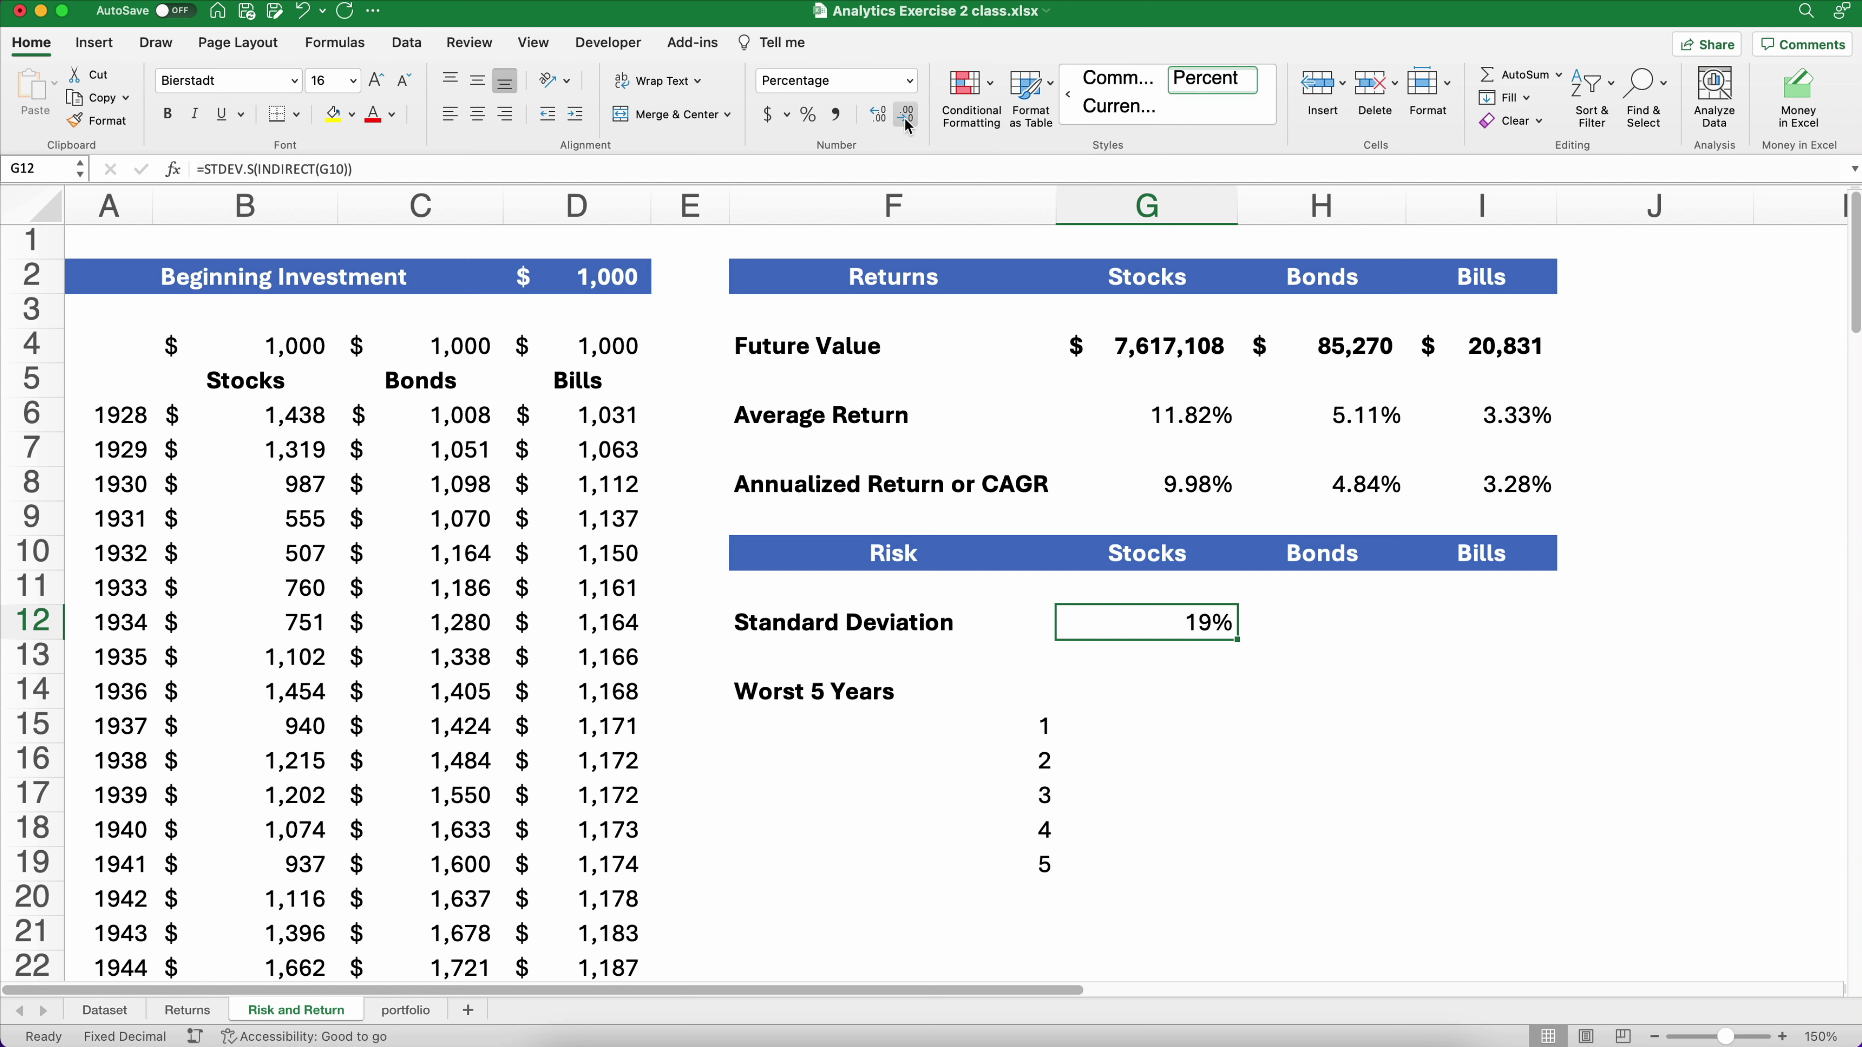
pyautogui.click(884, 118)
pyautogui.click(880, 118)
pyautogui.moveTo(1237, 643); pyautogui.dragTo(1514, 646)
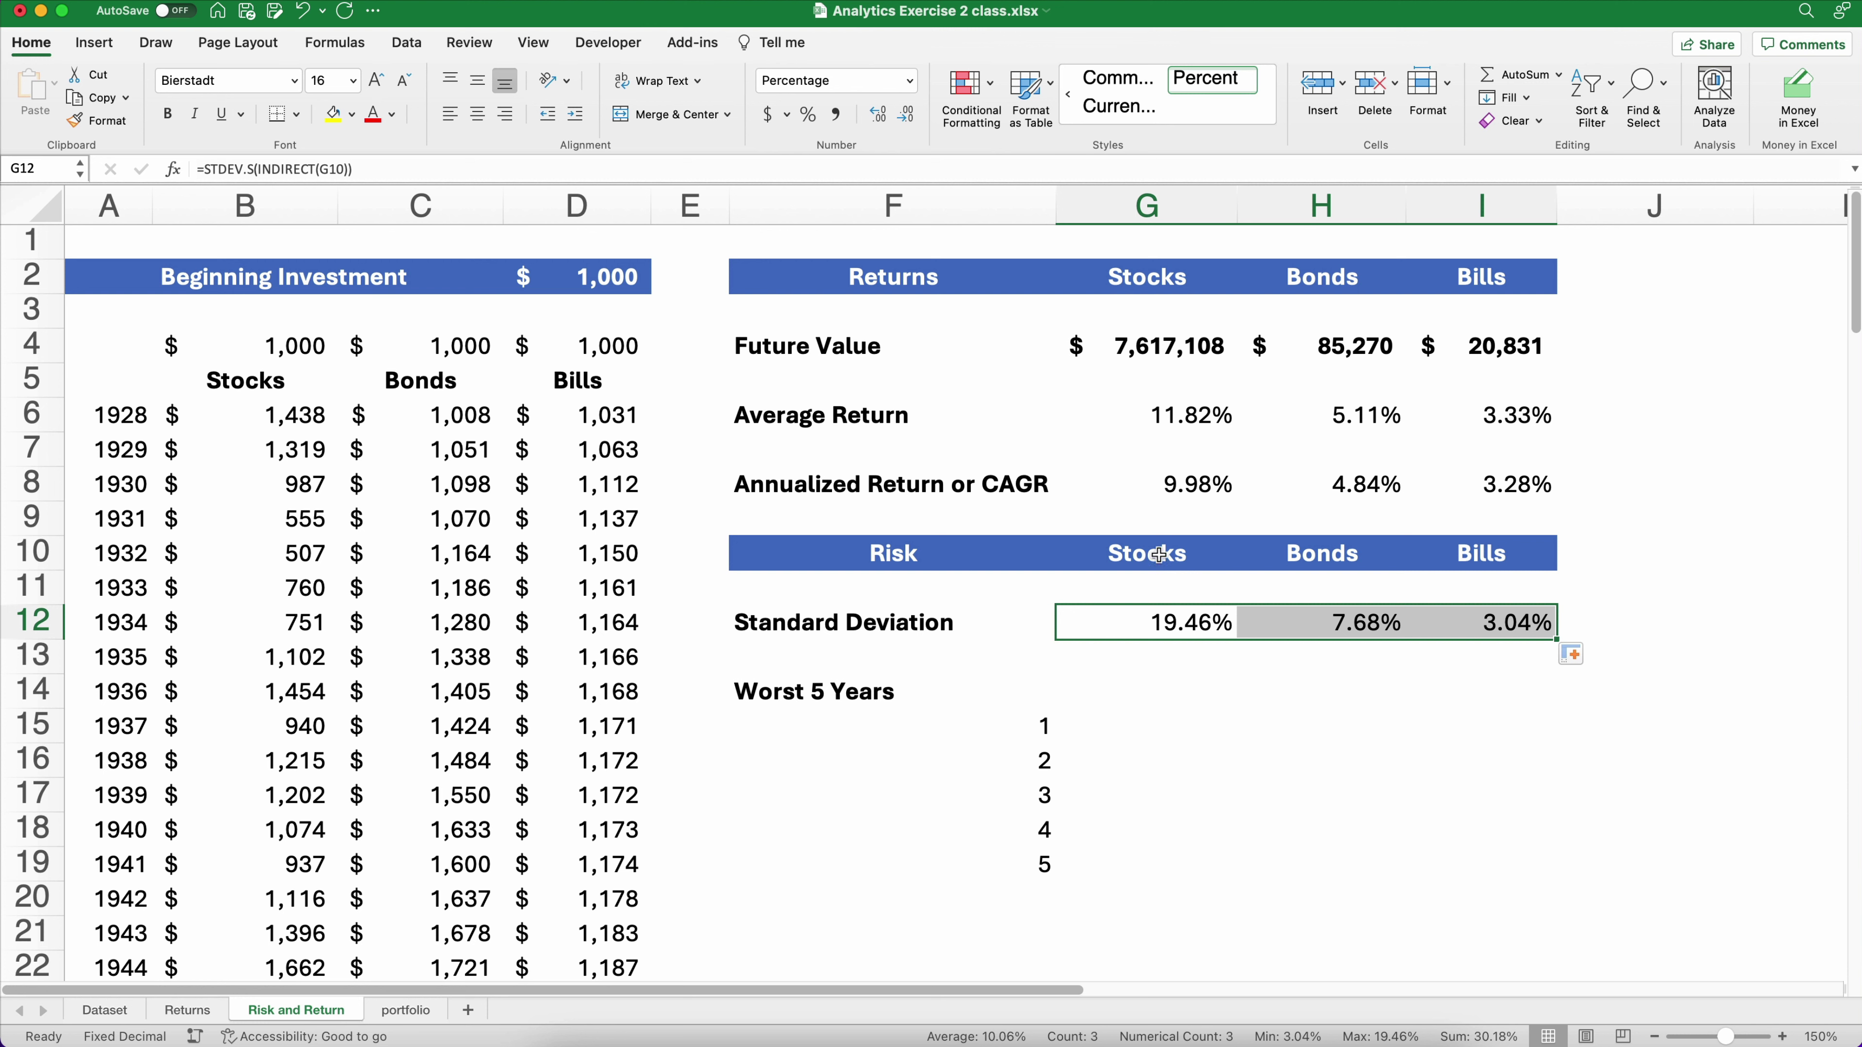
# Compare the standard deviations of stocks, bonds and bills with their future values and returns
pyautogui.moveTo(1156, 557); pyautogui.dragTo(1153, 614)
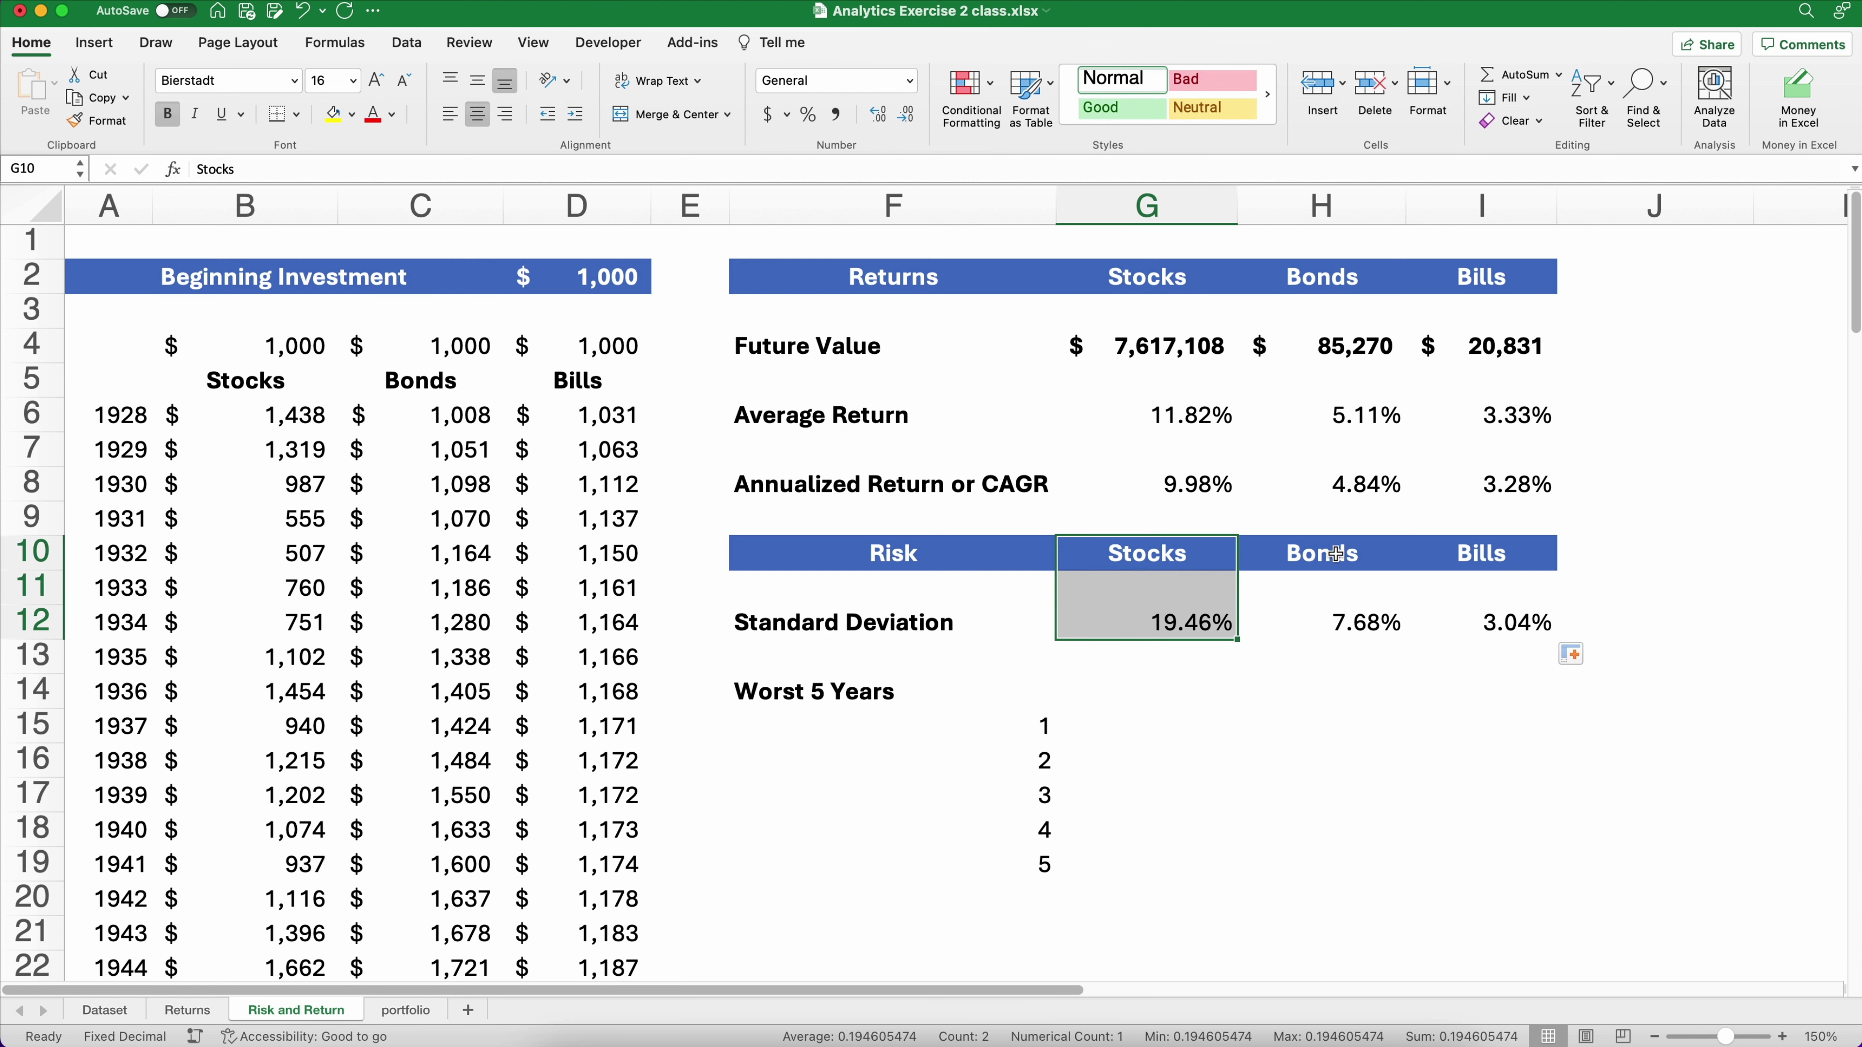
pyautogui.moveTo(1340, 561); pyautogui.dragTo(1430, 624)
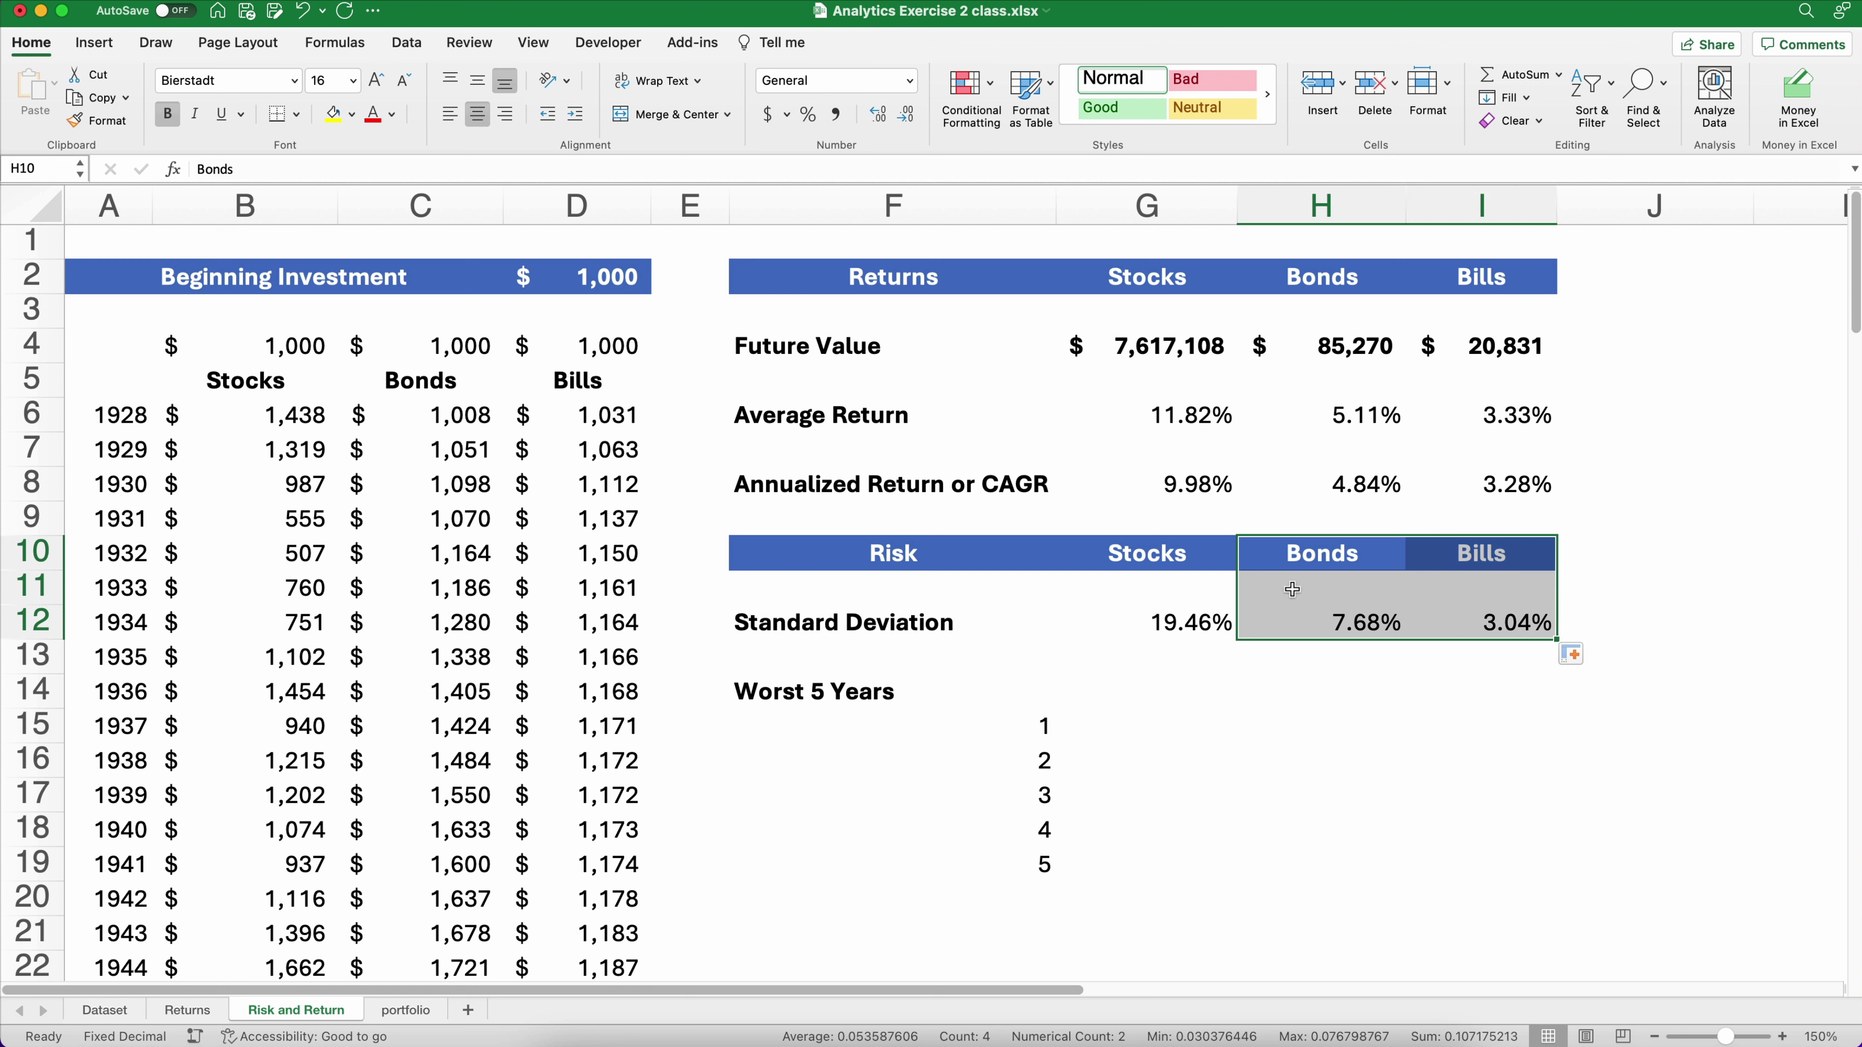
pyautogui.moveTo(1156, 282); pyautogui.dragTo(1160, 613)
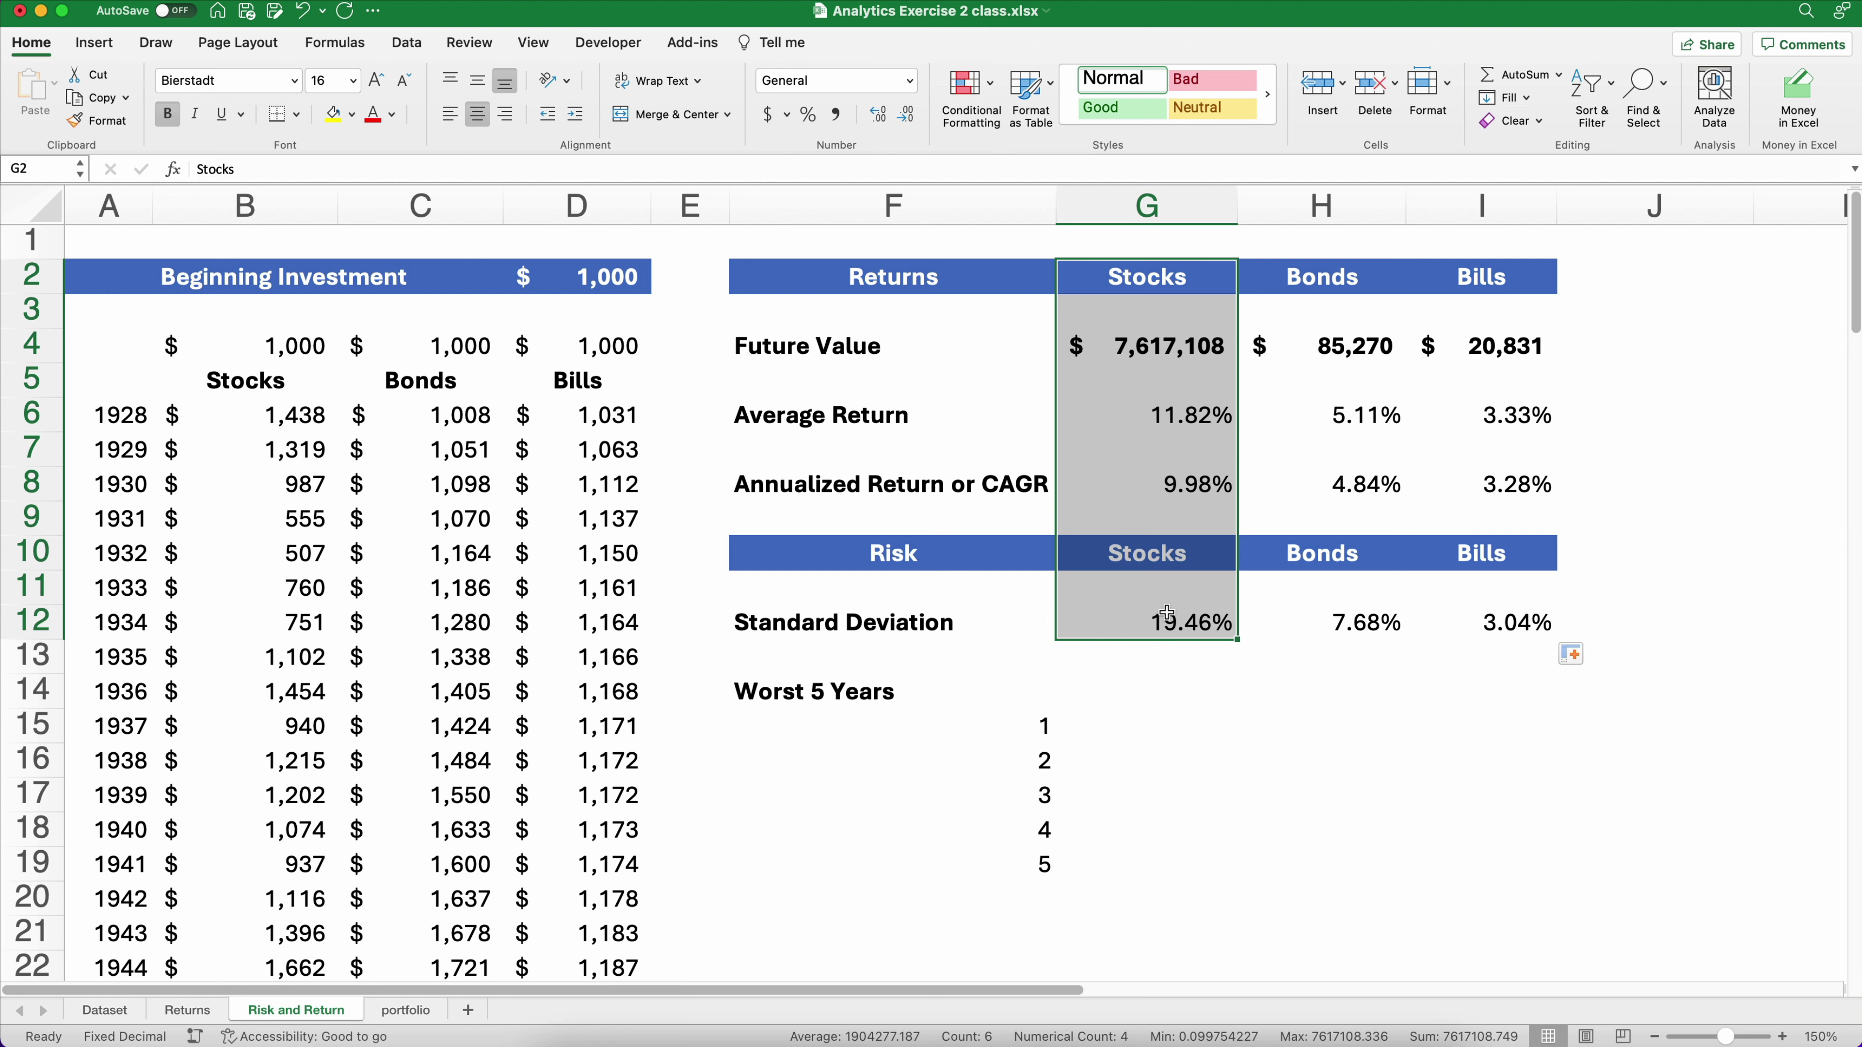
pyautogui.moveTo(1511, 345); pyautogui.dragTo(1529, 609)
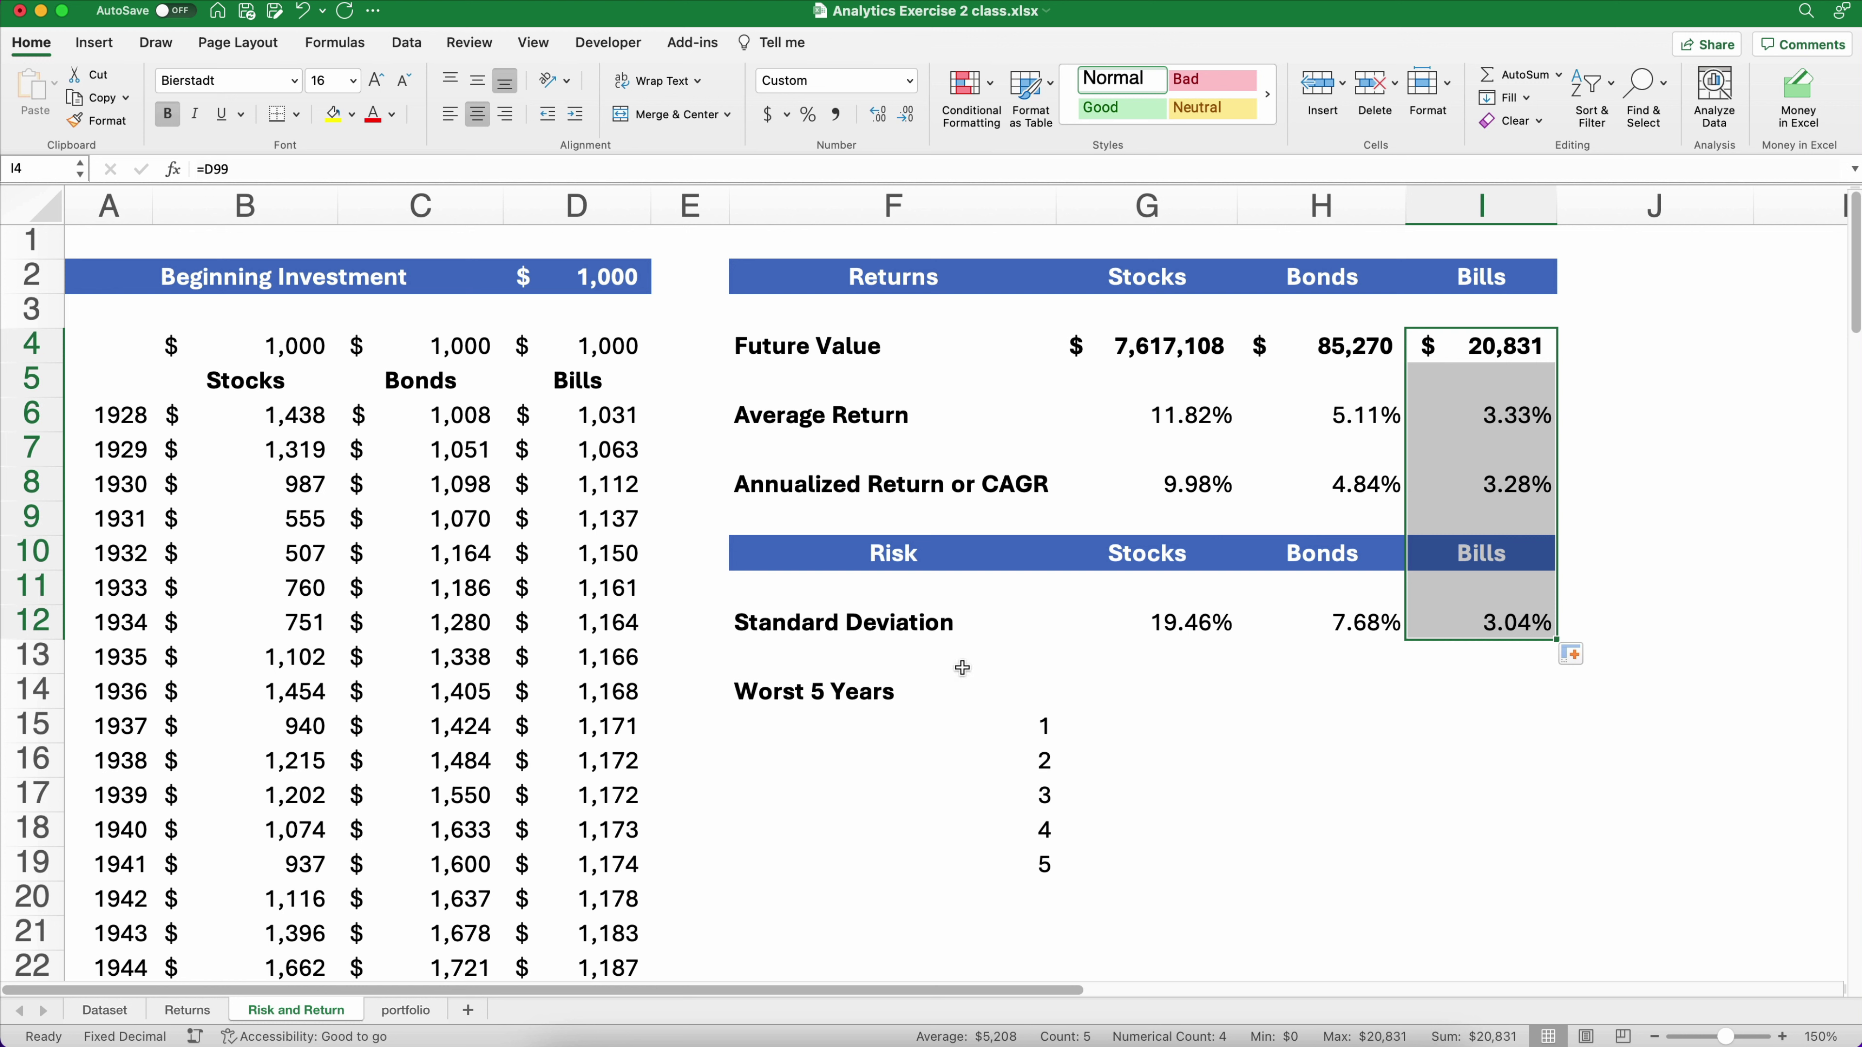
# Insert the SMALL function in G15 for the worst year of stocks under Worst 5 Years
pyautogui.click(819, 689)
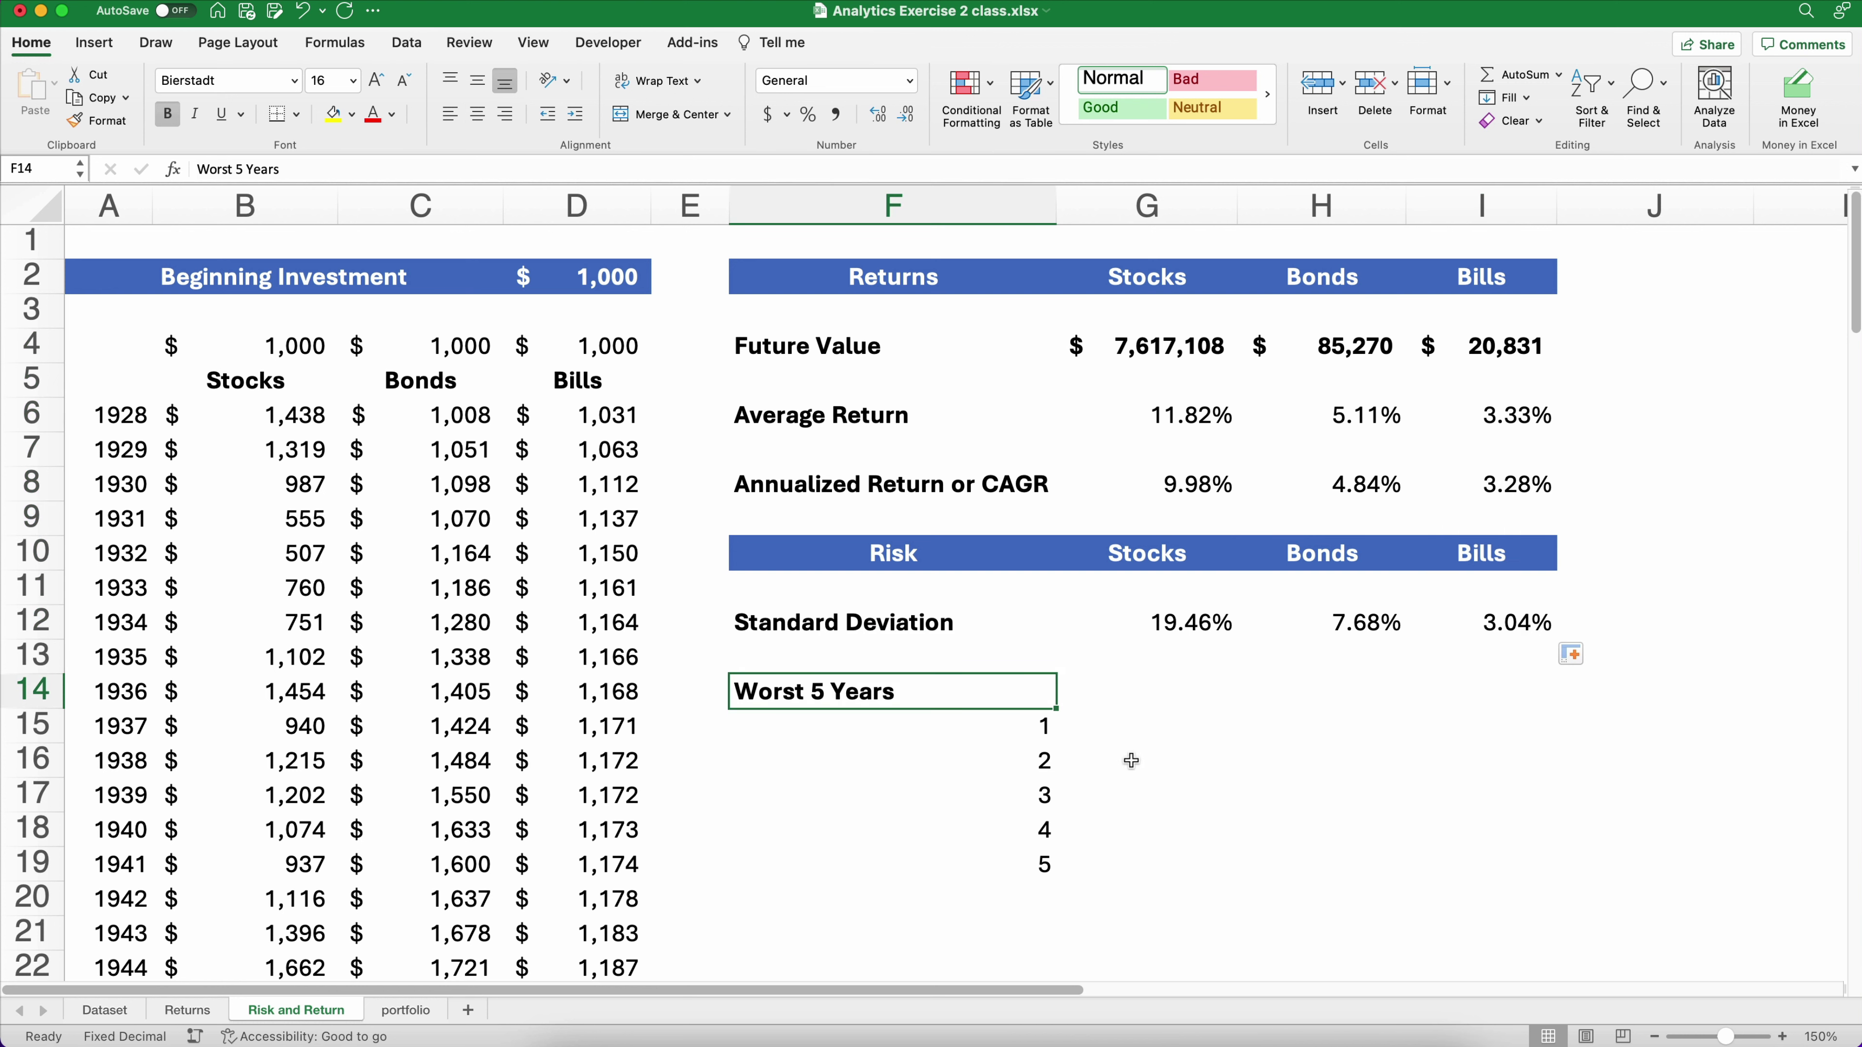
pyautogui.click(1167, 715)
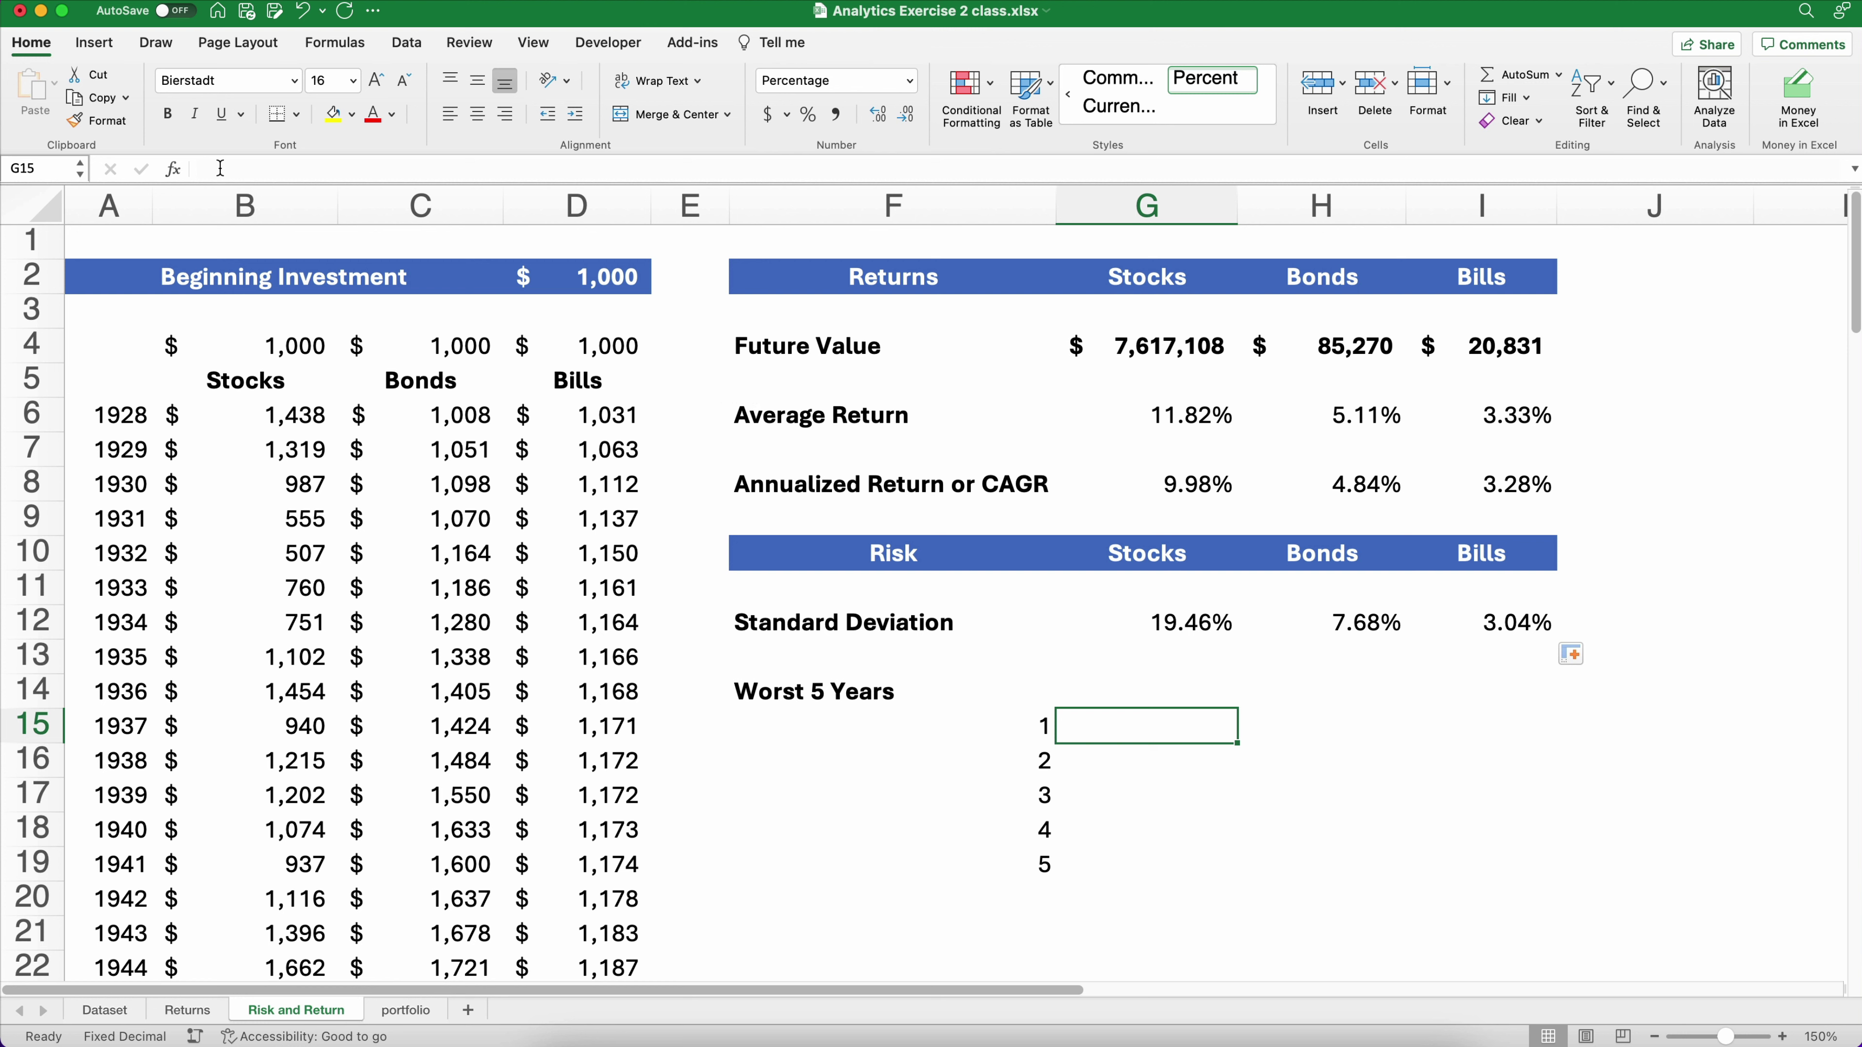
pyautogui.click(173, 169)
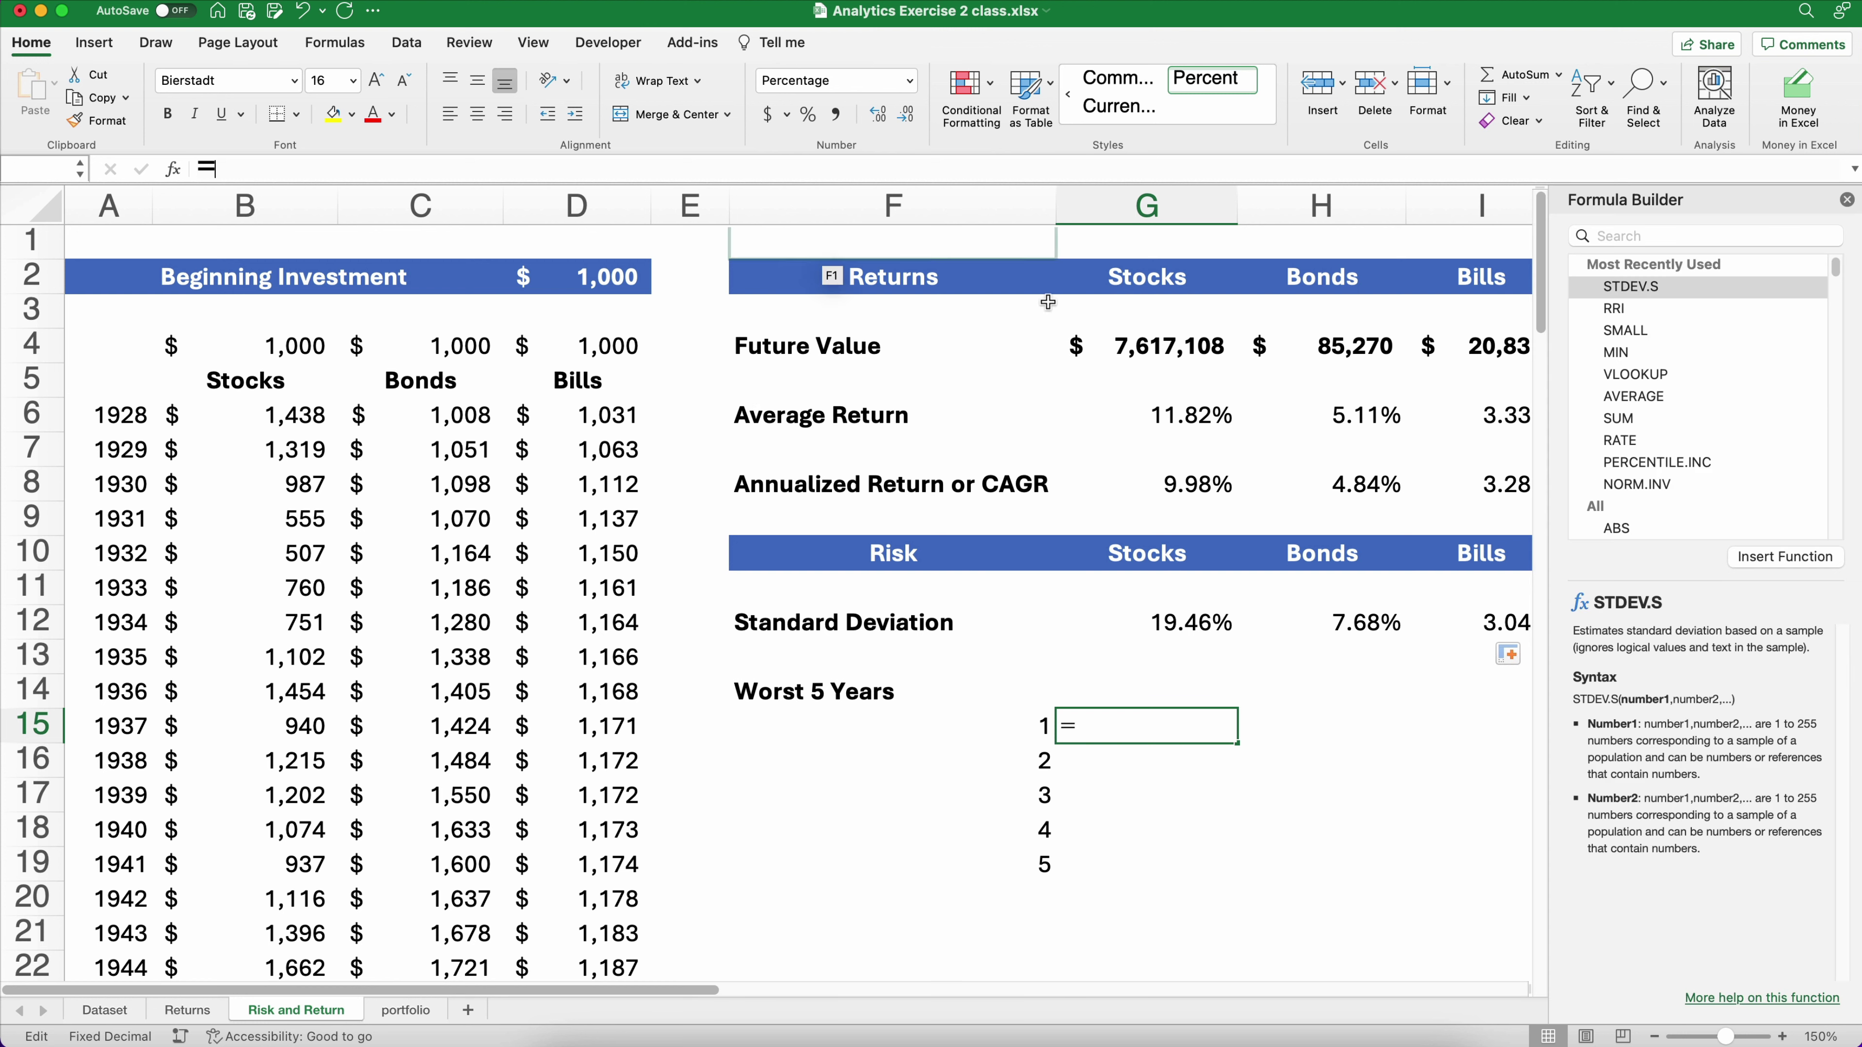
pyautogui.click(1623, 235)
pyautogui.write('small')
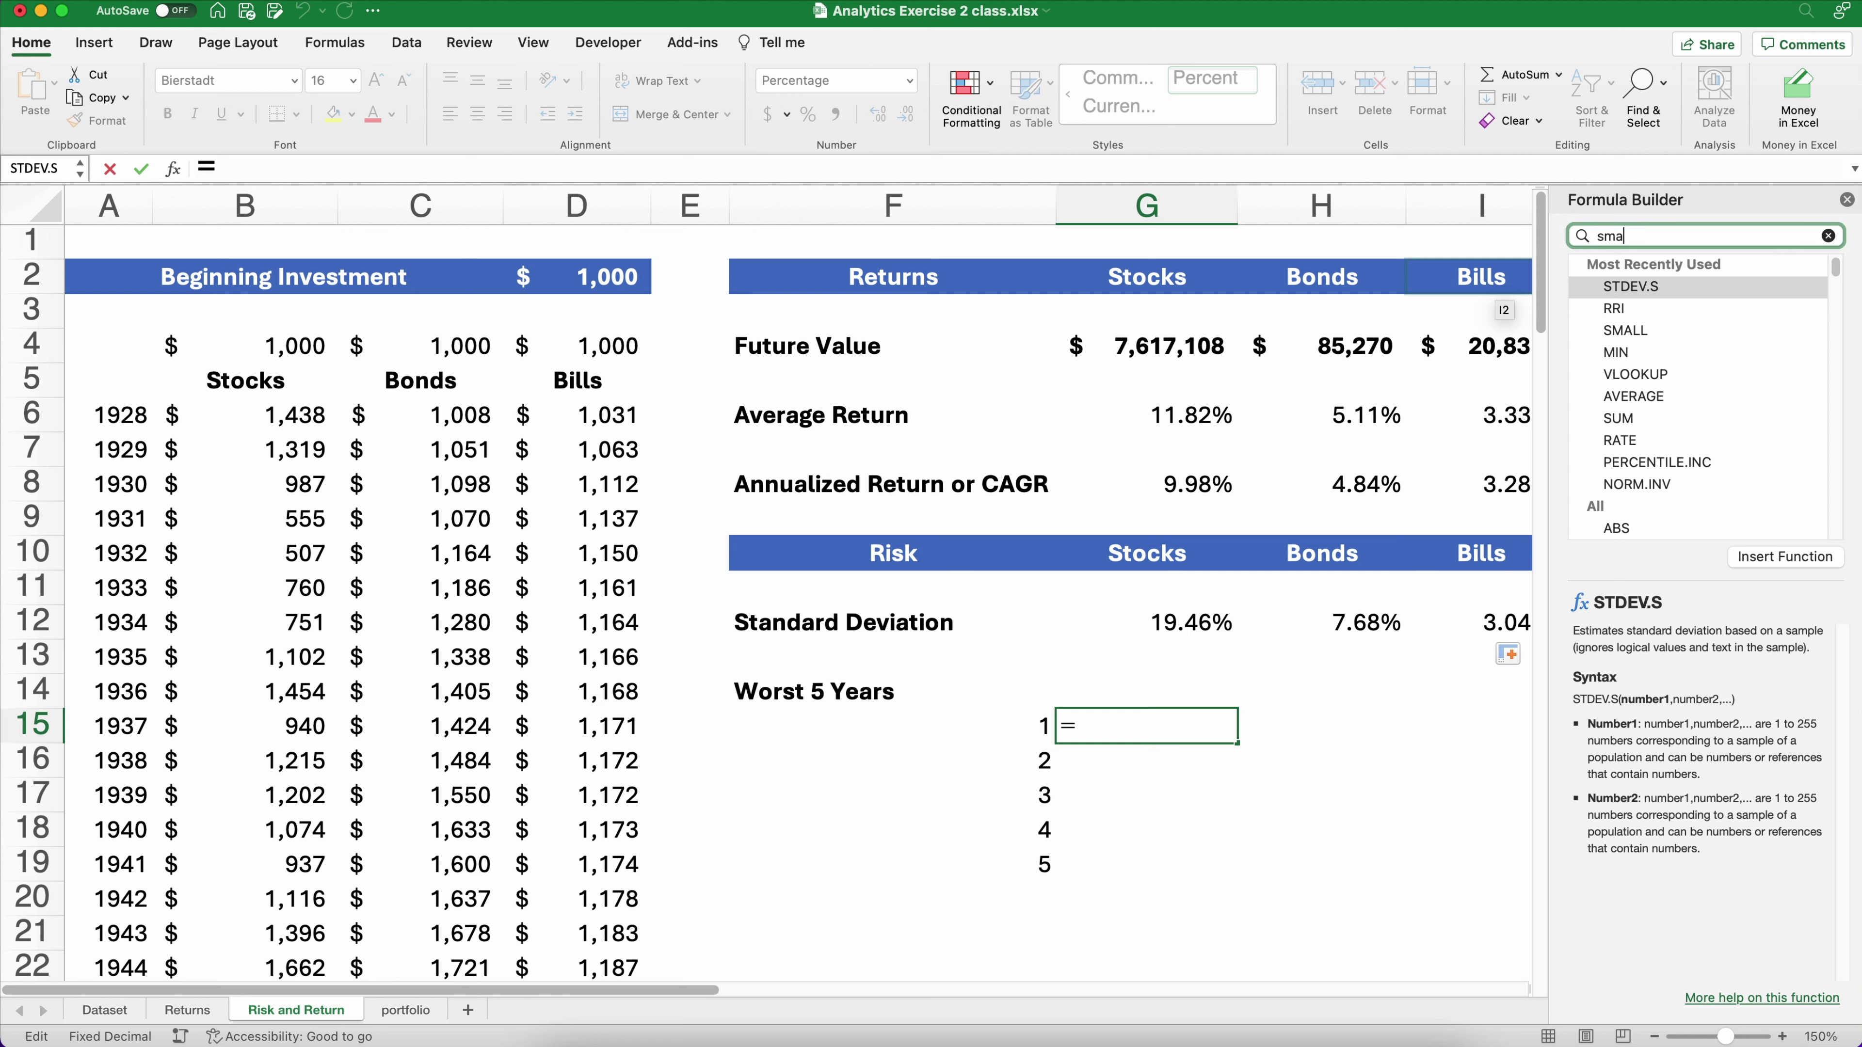
pyautogui.doubleClick(1626, 288)
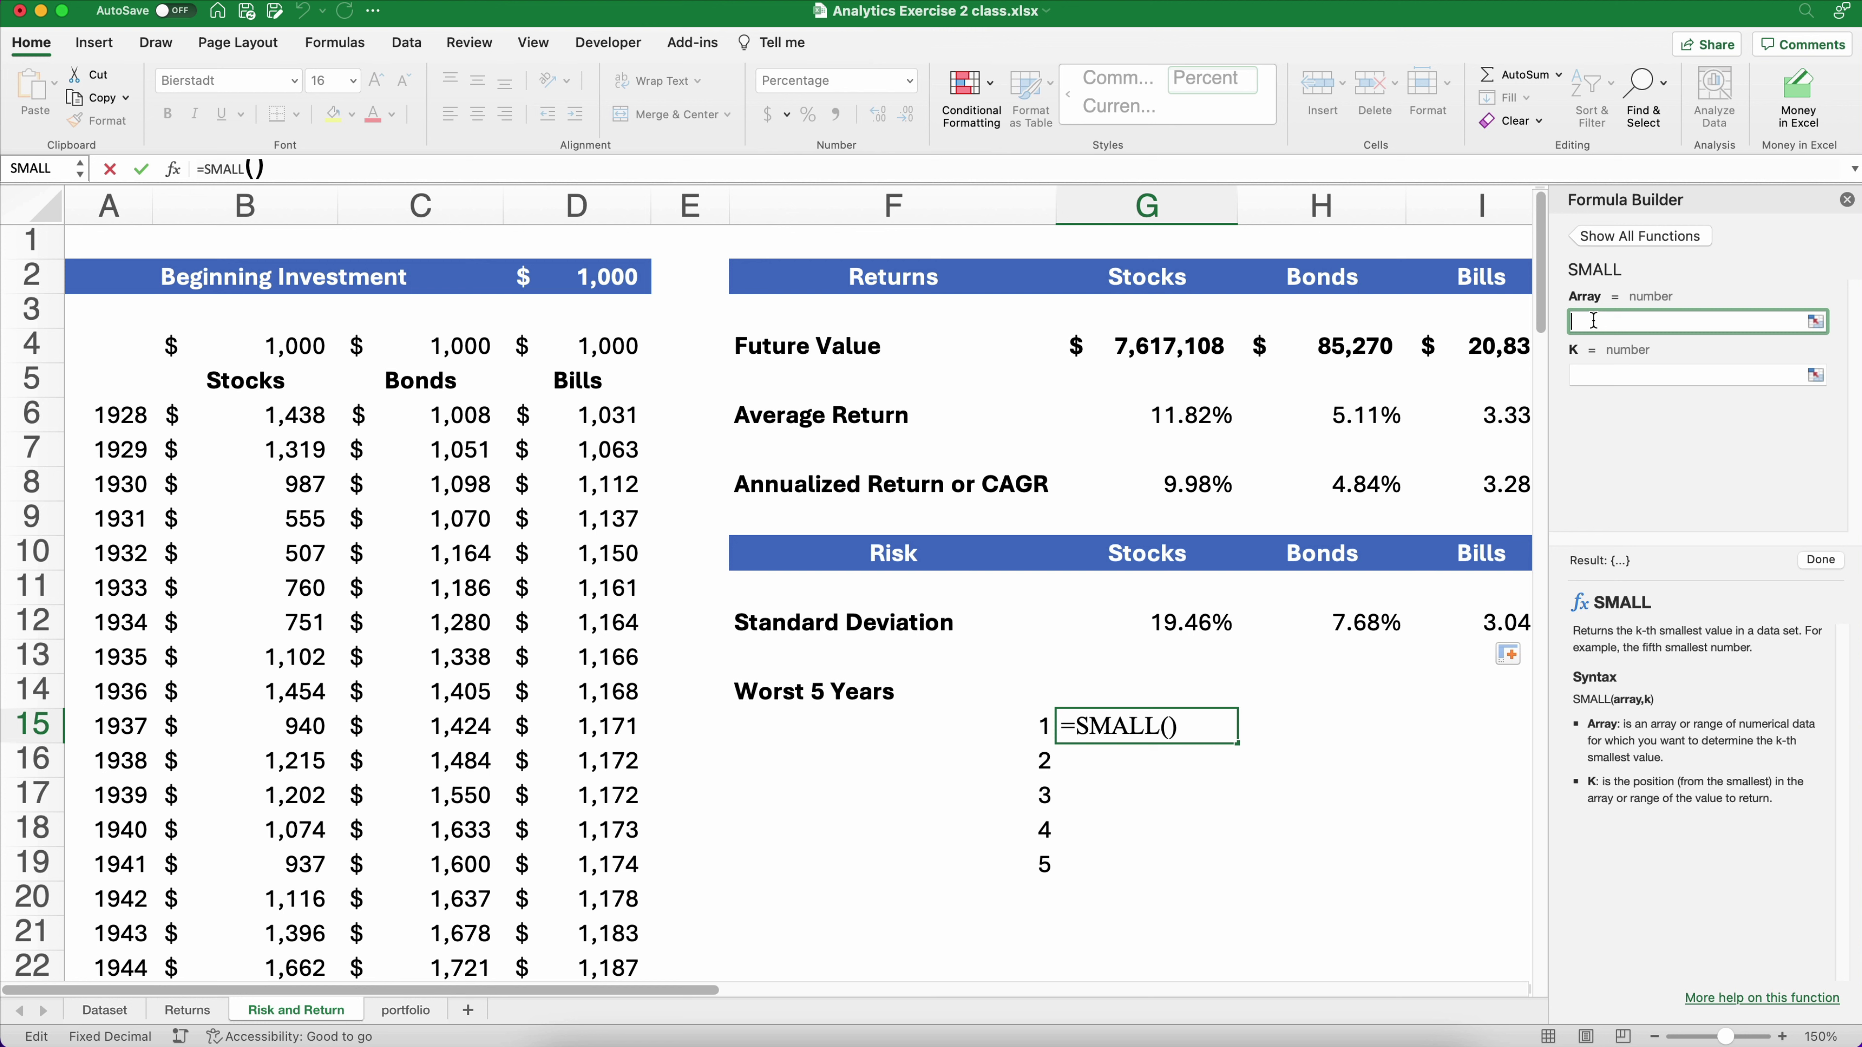
# Set the SMALL arguments Array to stocks and K to F15 and finish the formula
pyautogui.write('stocks')
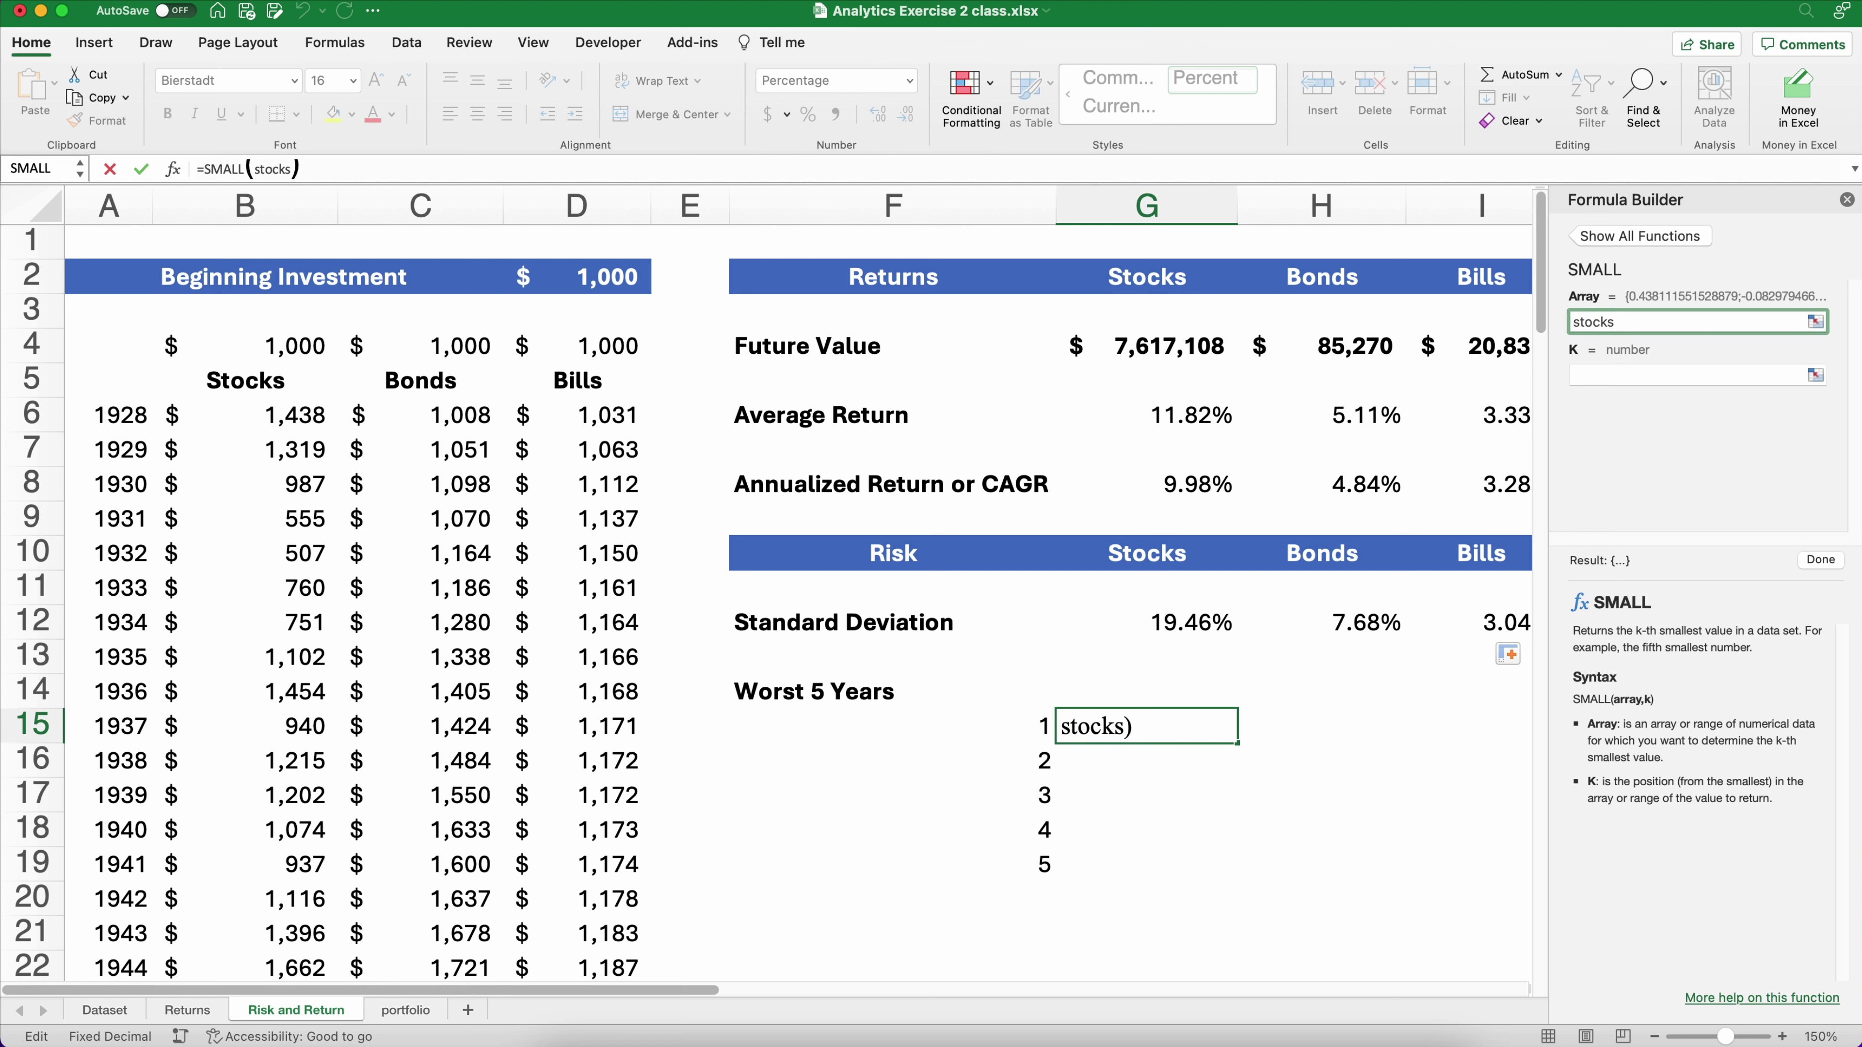
pyautogui.press('Tab')
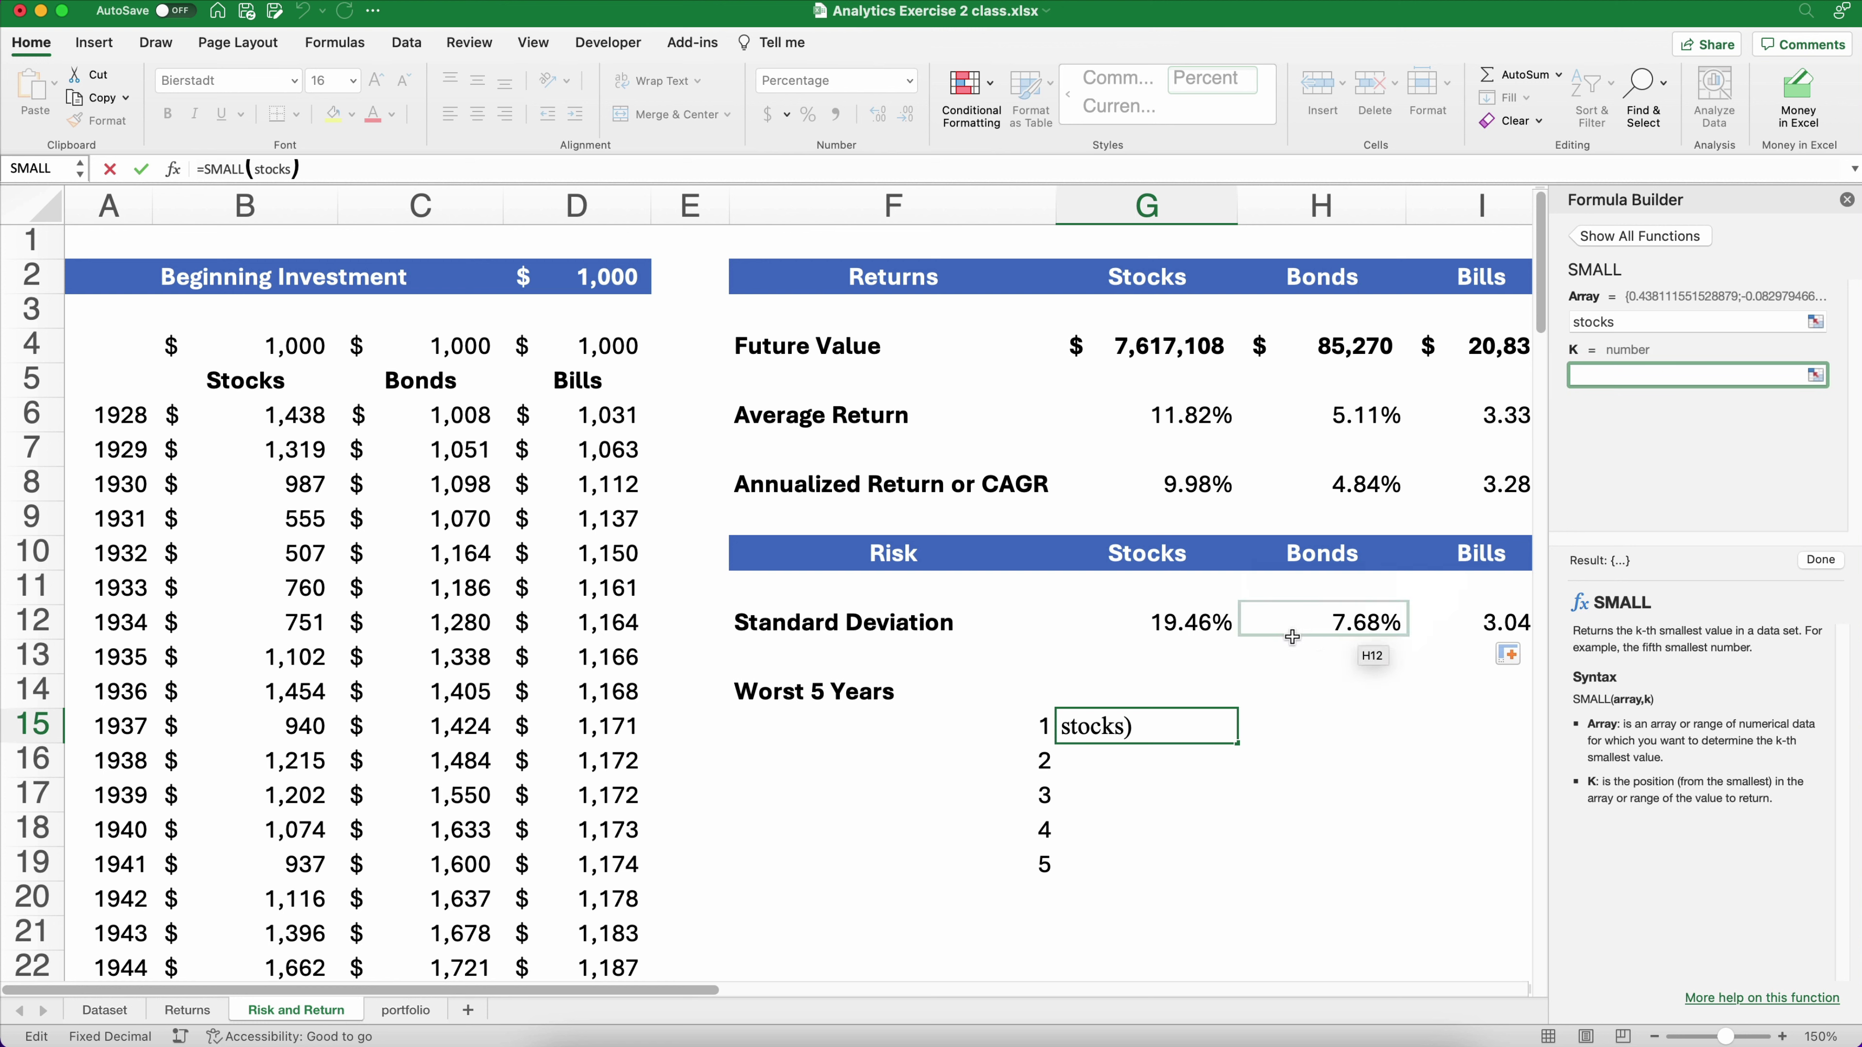
pyautogui.click(1020, 726)
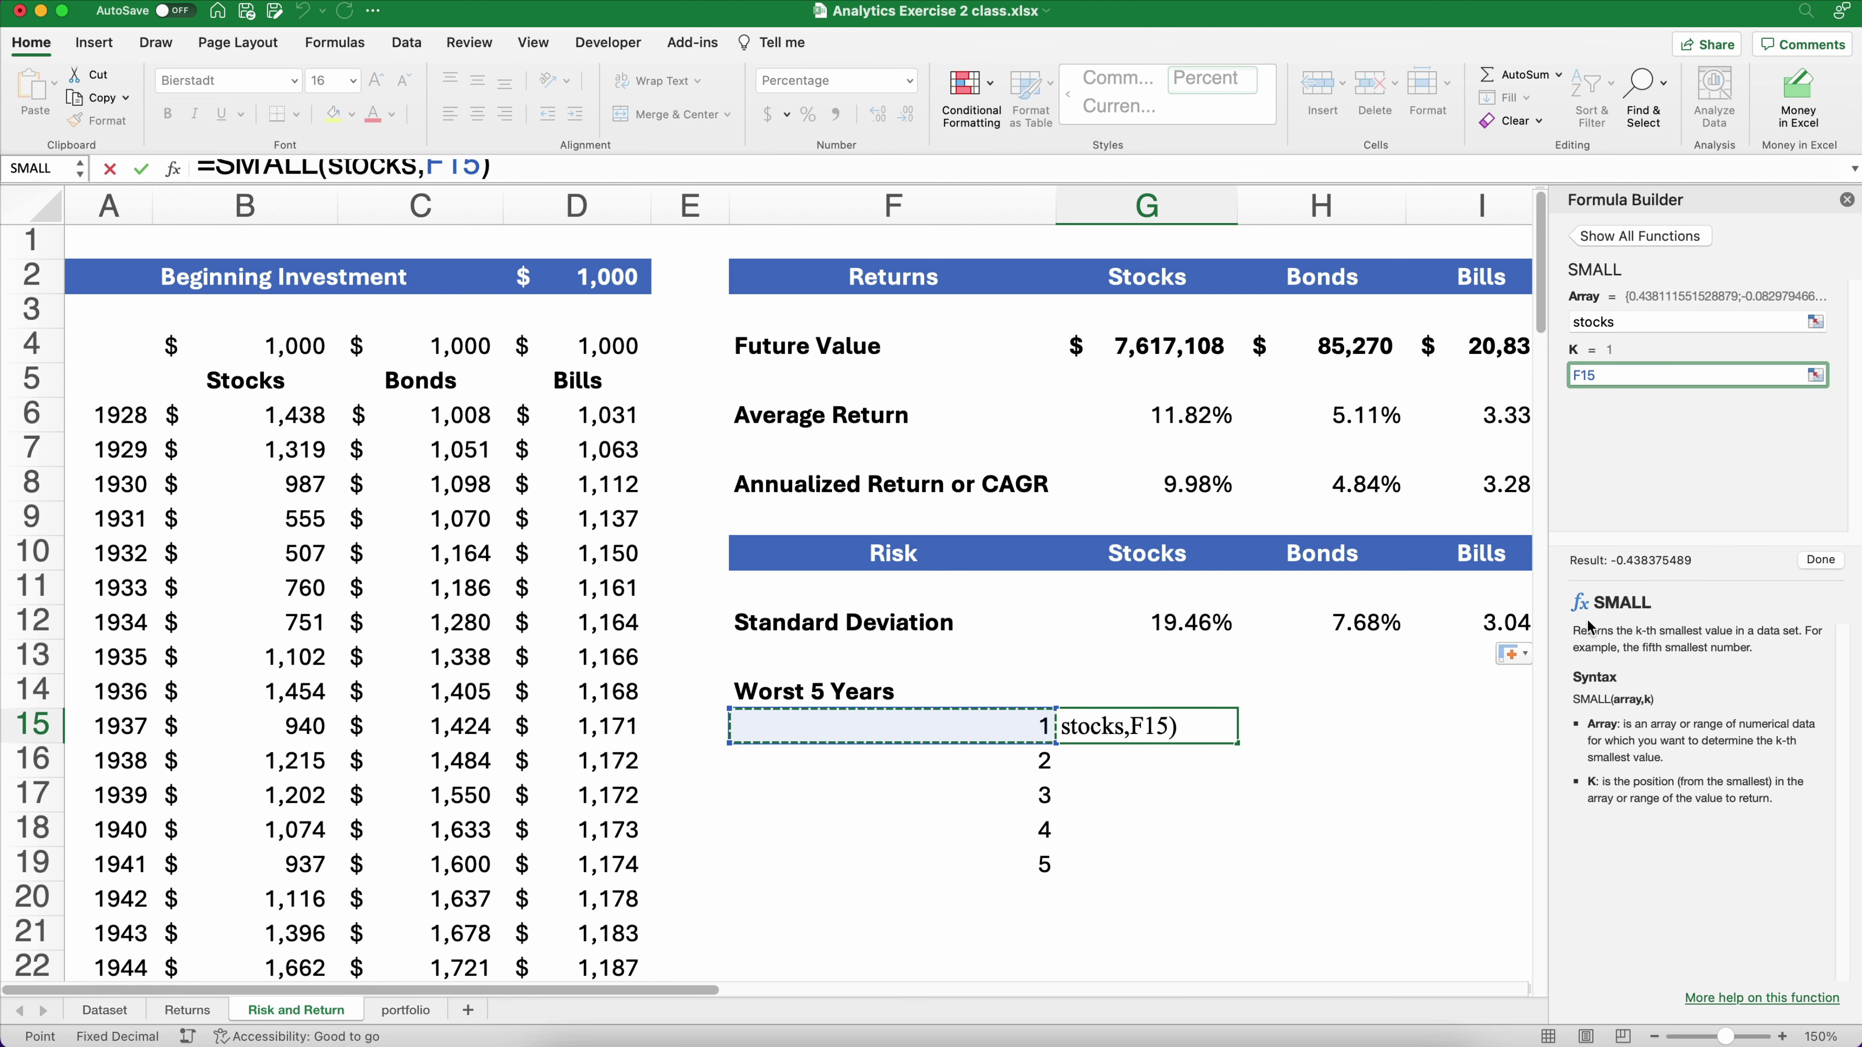
pyautogui.click(1820, 560)
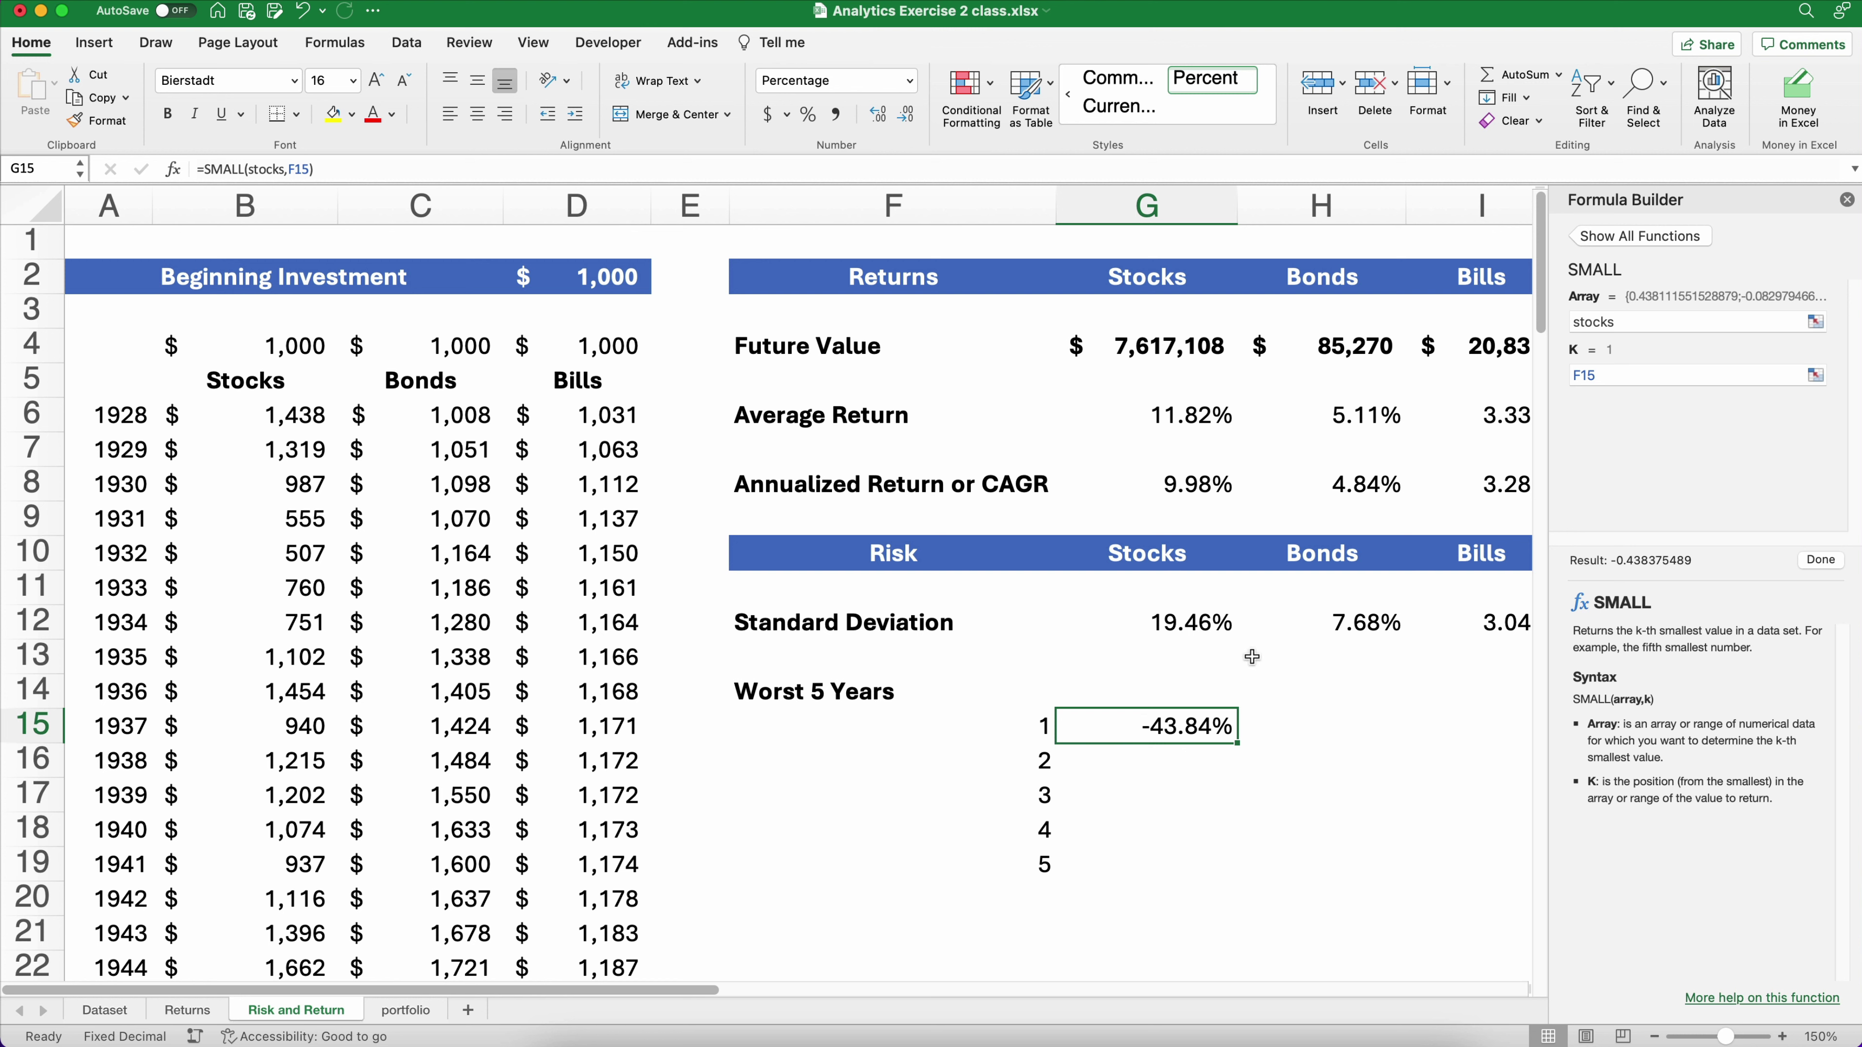
# Replace the Array argument of the SMALL formula in G15 with INDIRECT(G$10), locking only the header row
pyautogui.click(1593, 328)
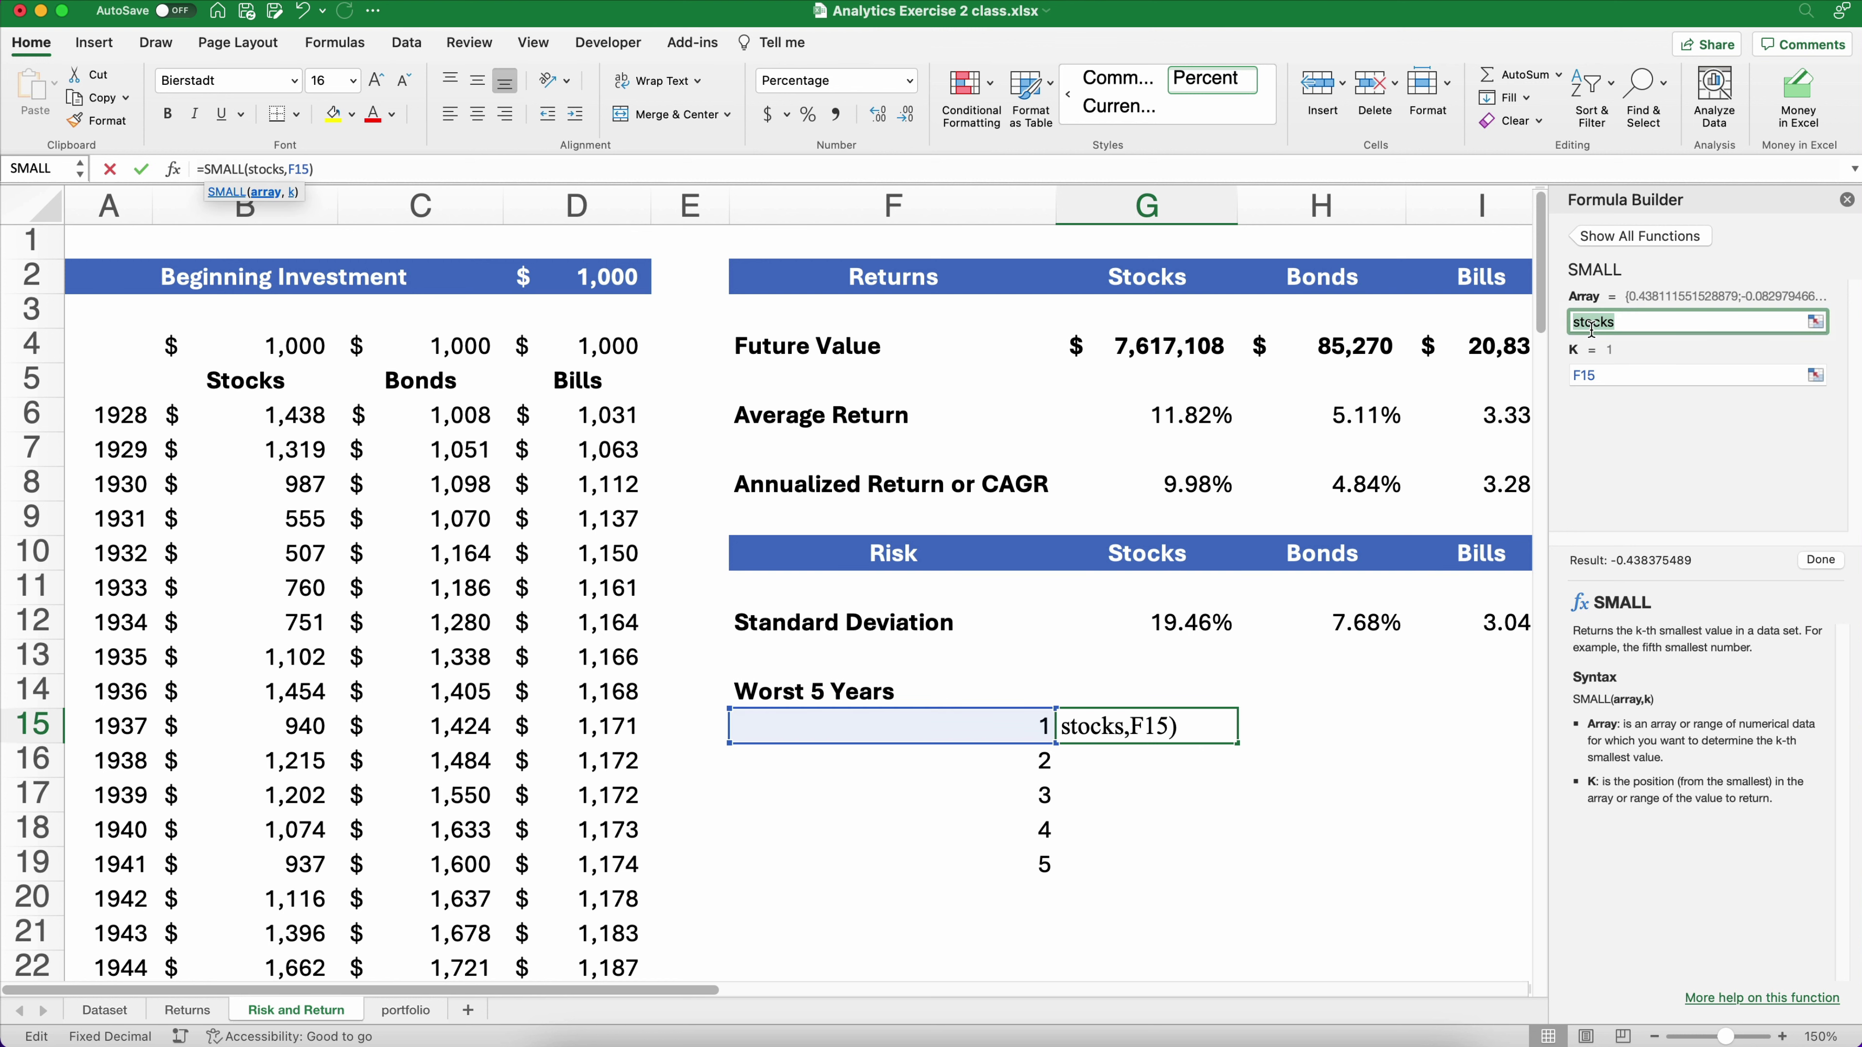
pyautogui.write('ind')
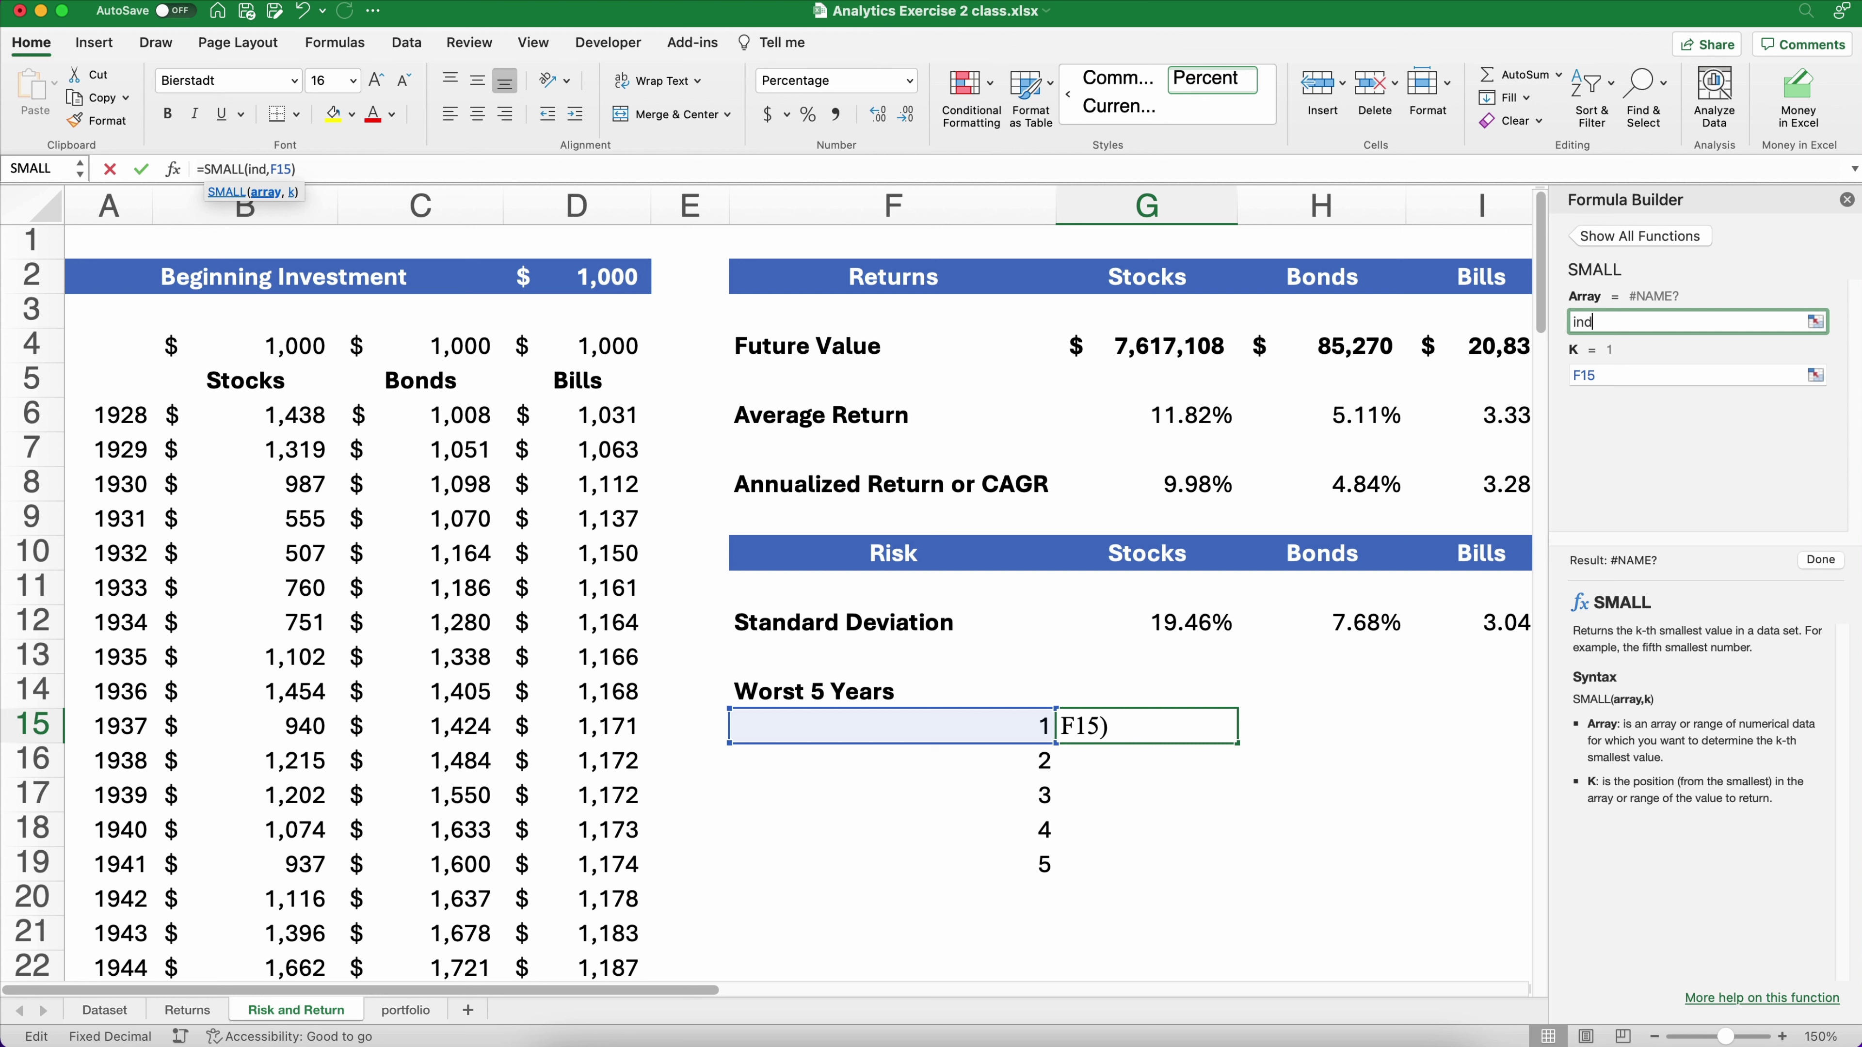
pyautogui.write('irect')
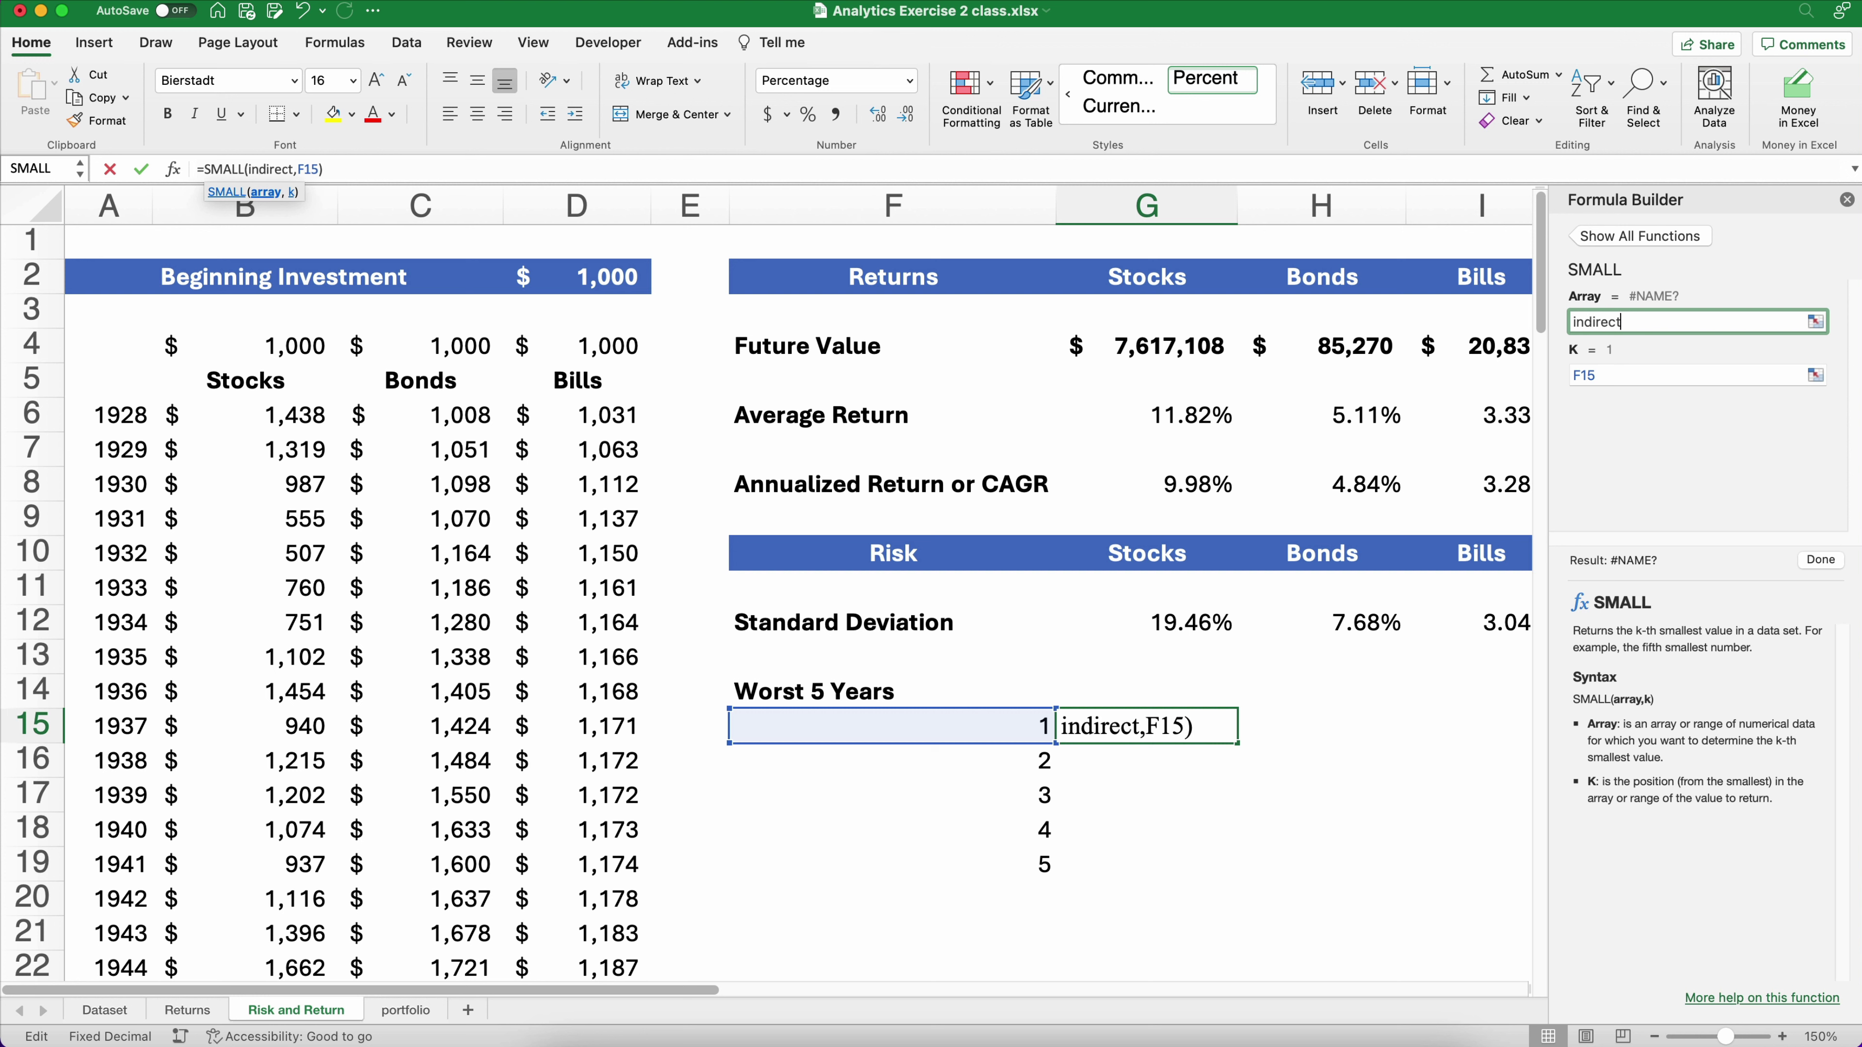
pyautogui.press('BackSpace')
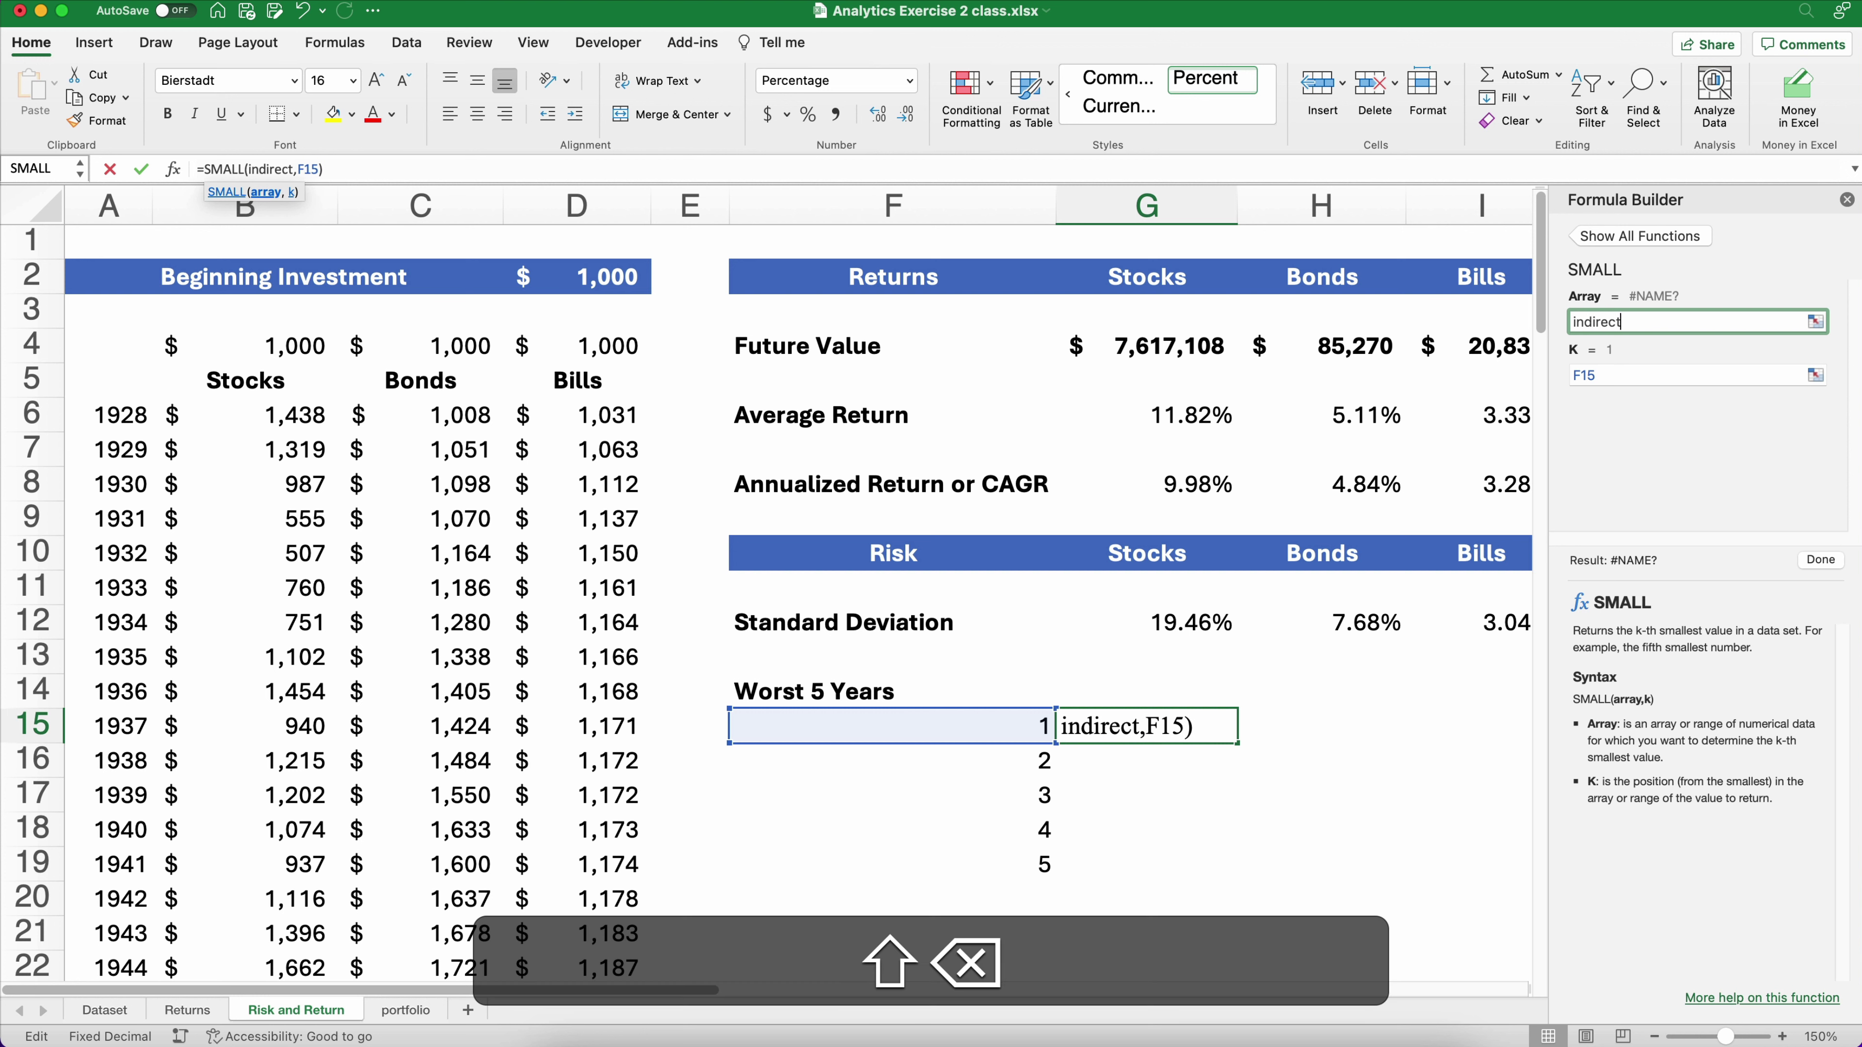
pyautogui.write('(')
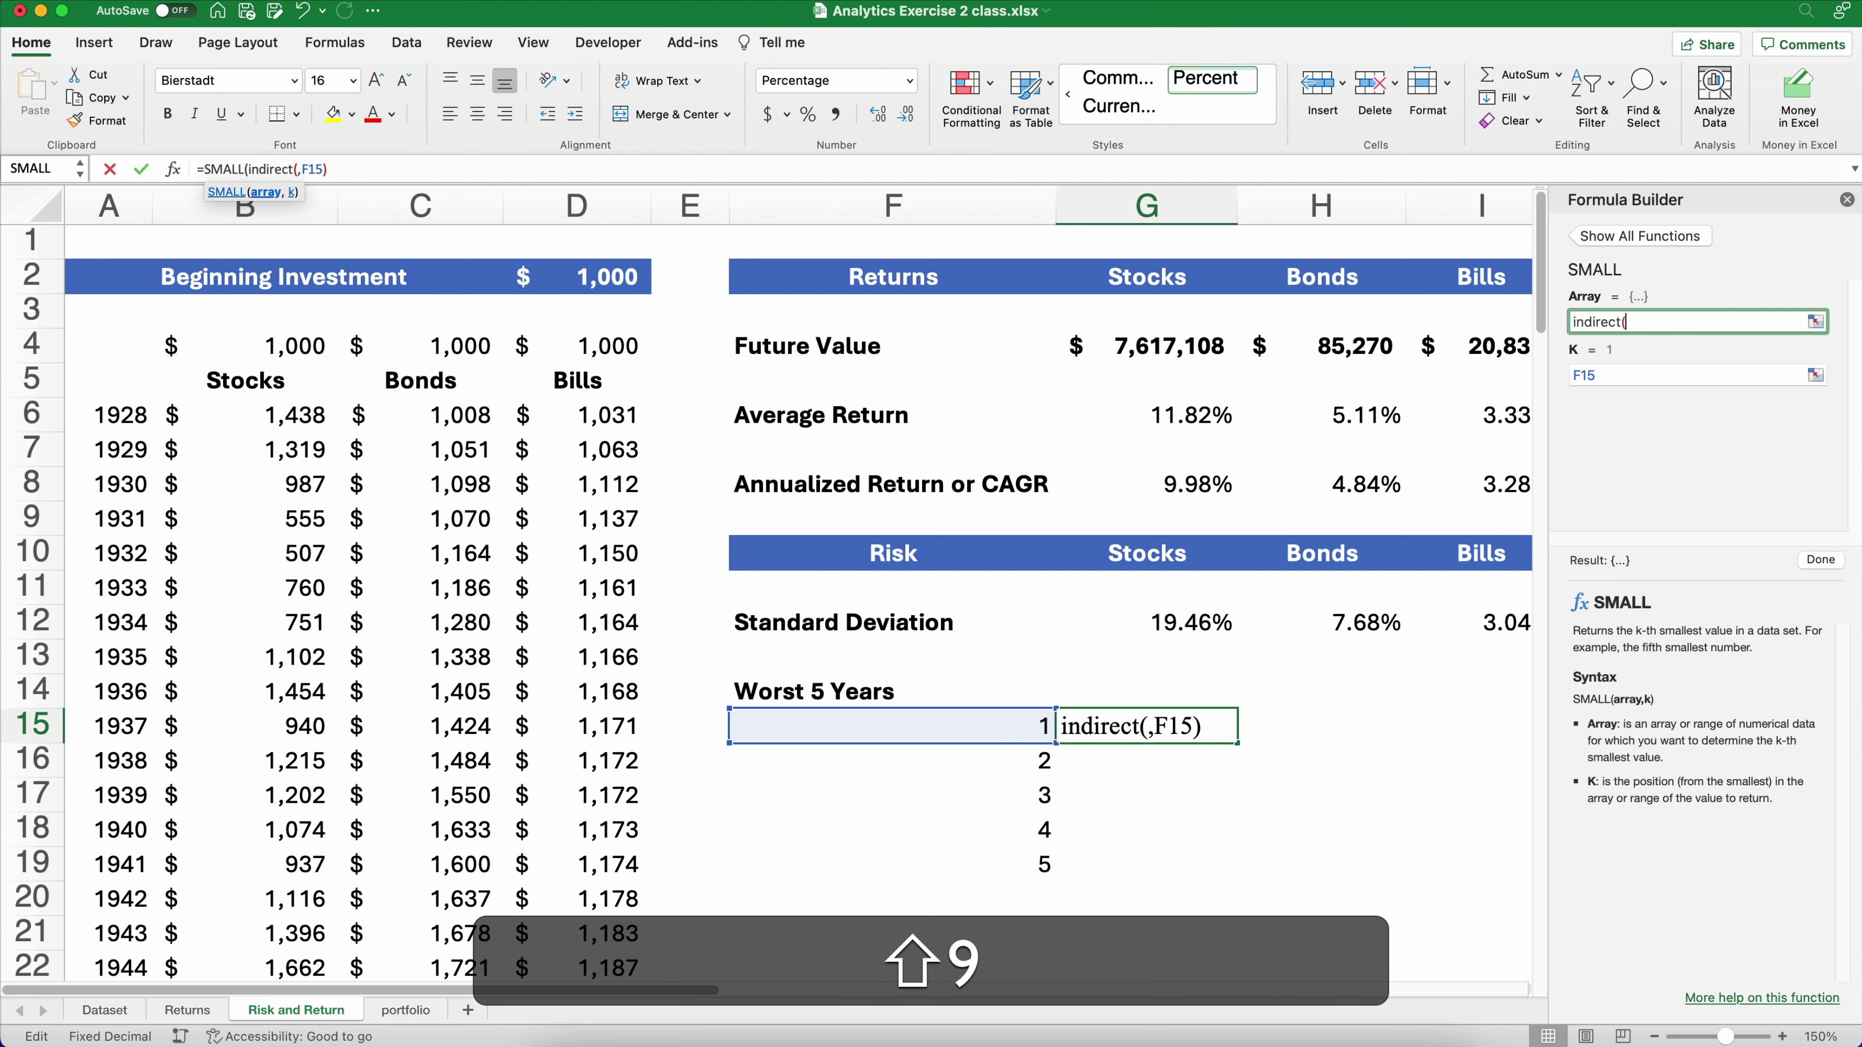
pyautogui.click(1106, 553)
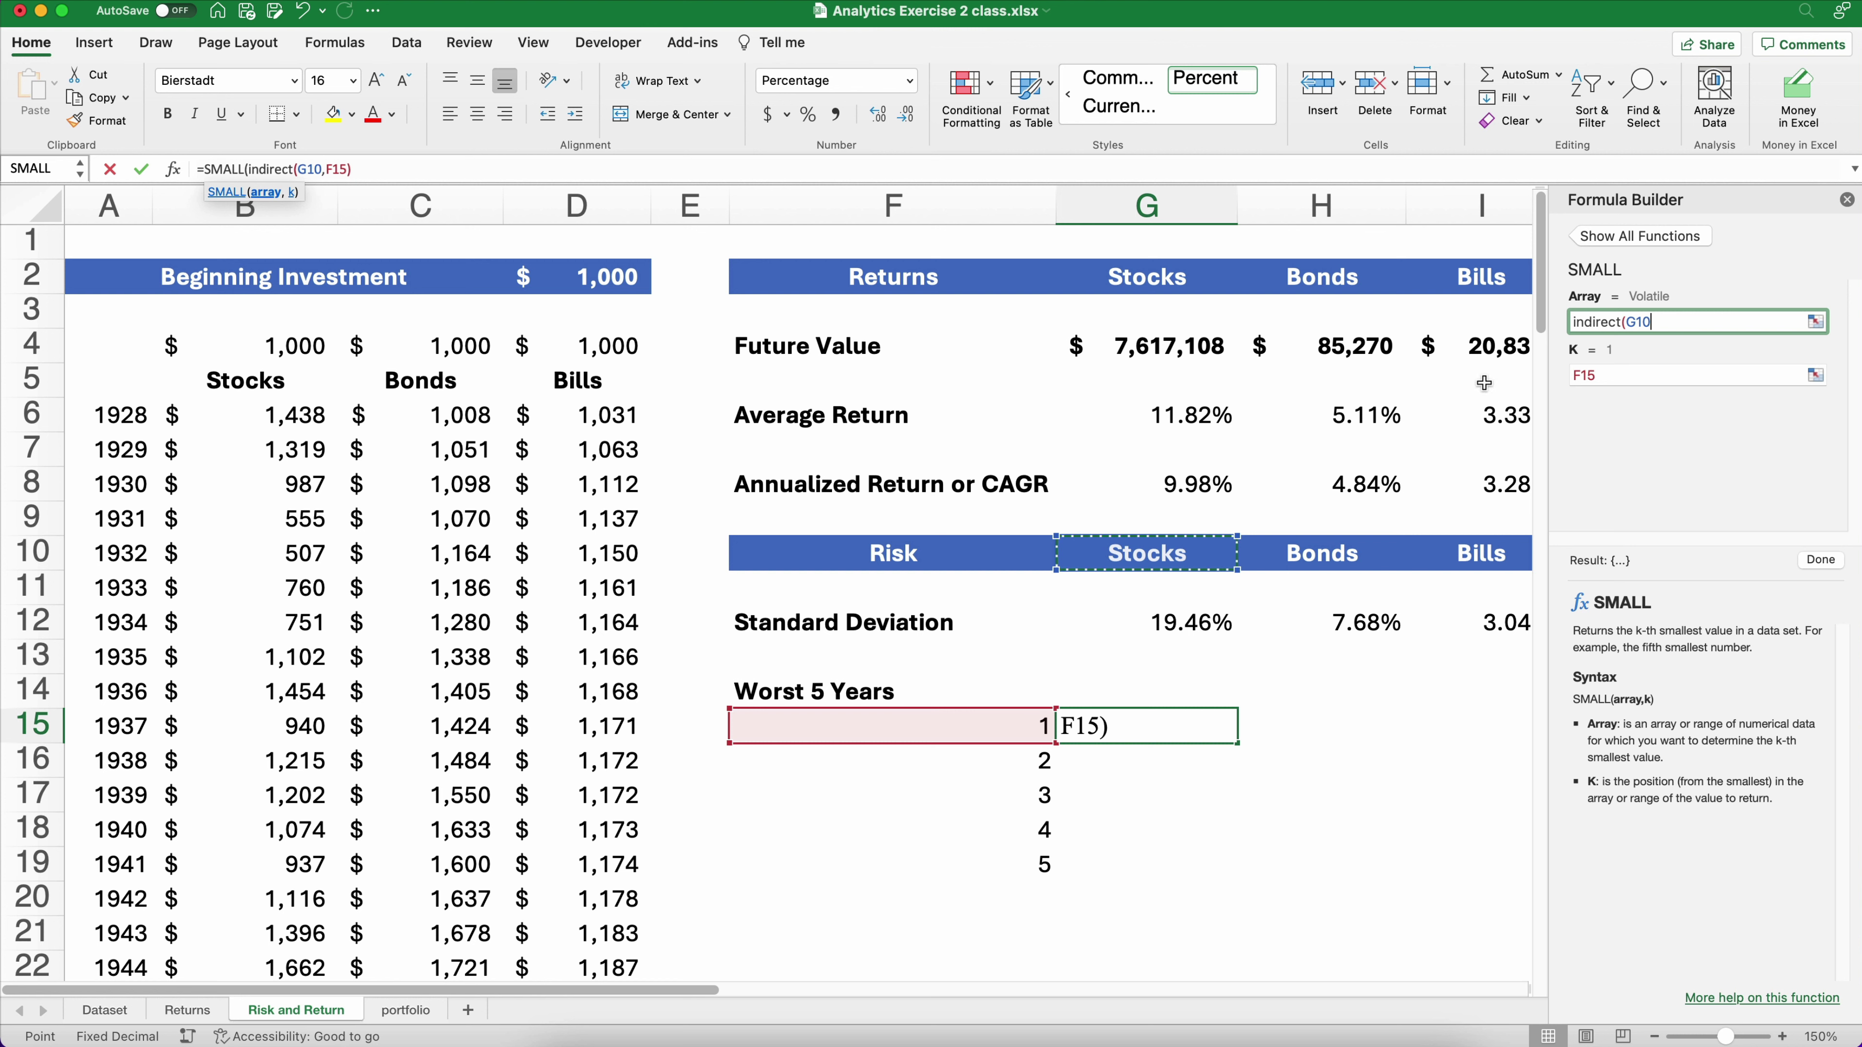
pyautogui.press('F4')
pyautogui.press('super+t')
pyautogui.write(')')
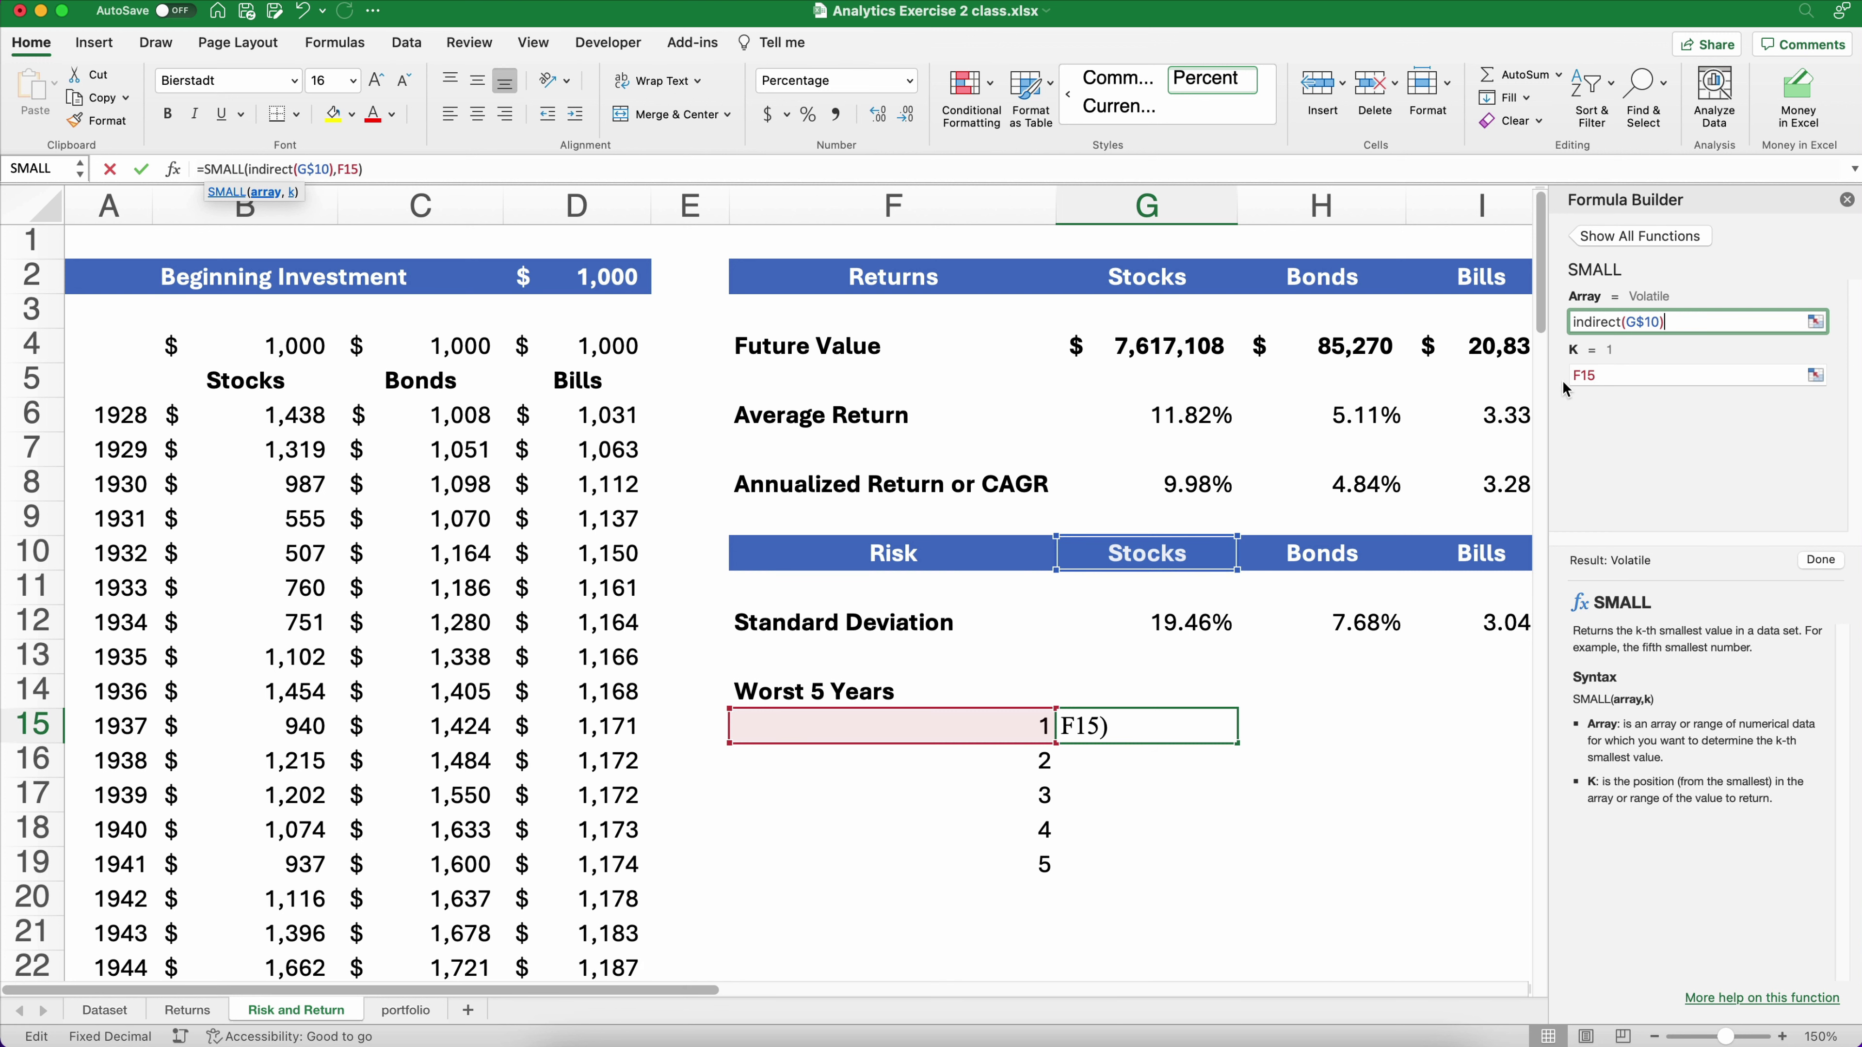
# Set the K argument of the SMALL formula to $F15, locking only the column, and finish the formula
pyautogui.press('Tab')
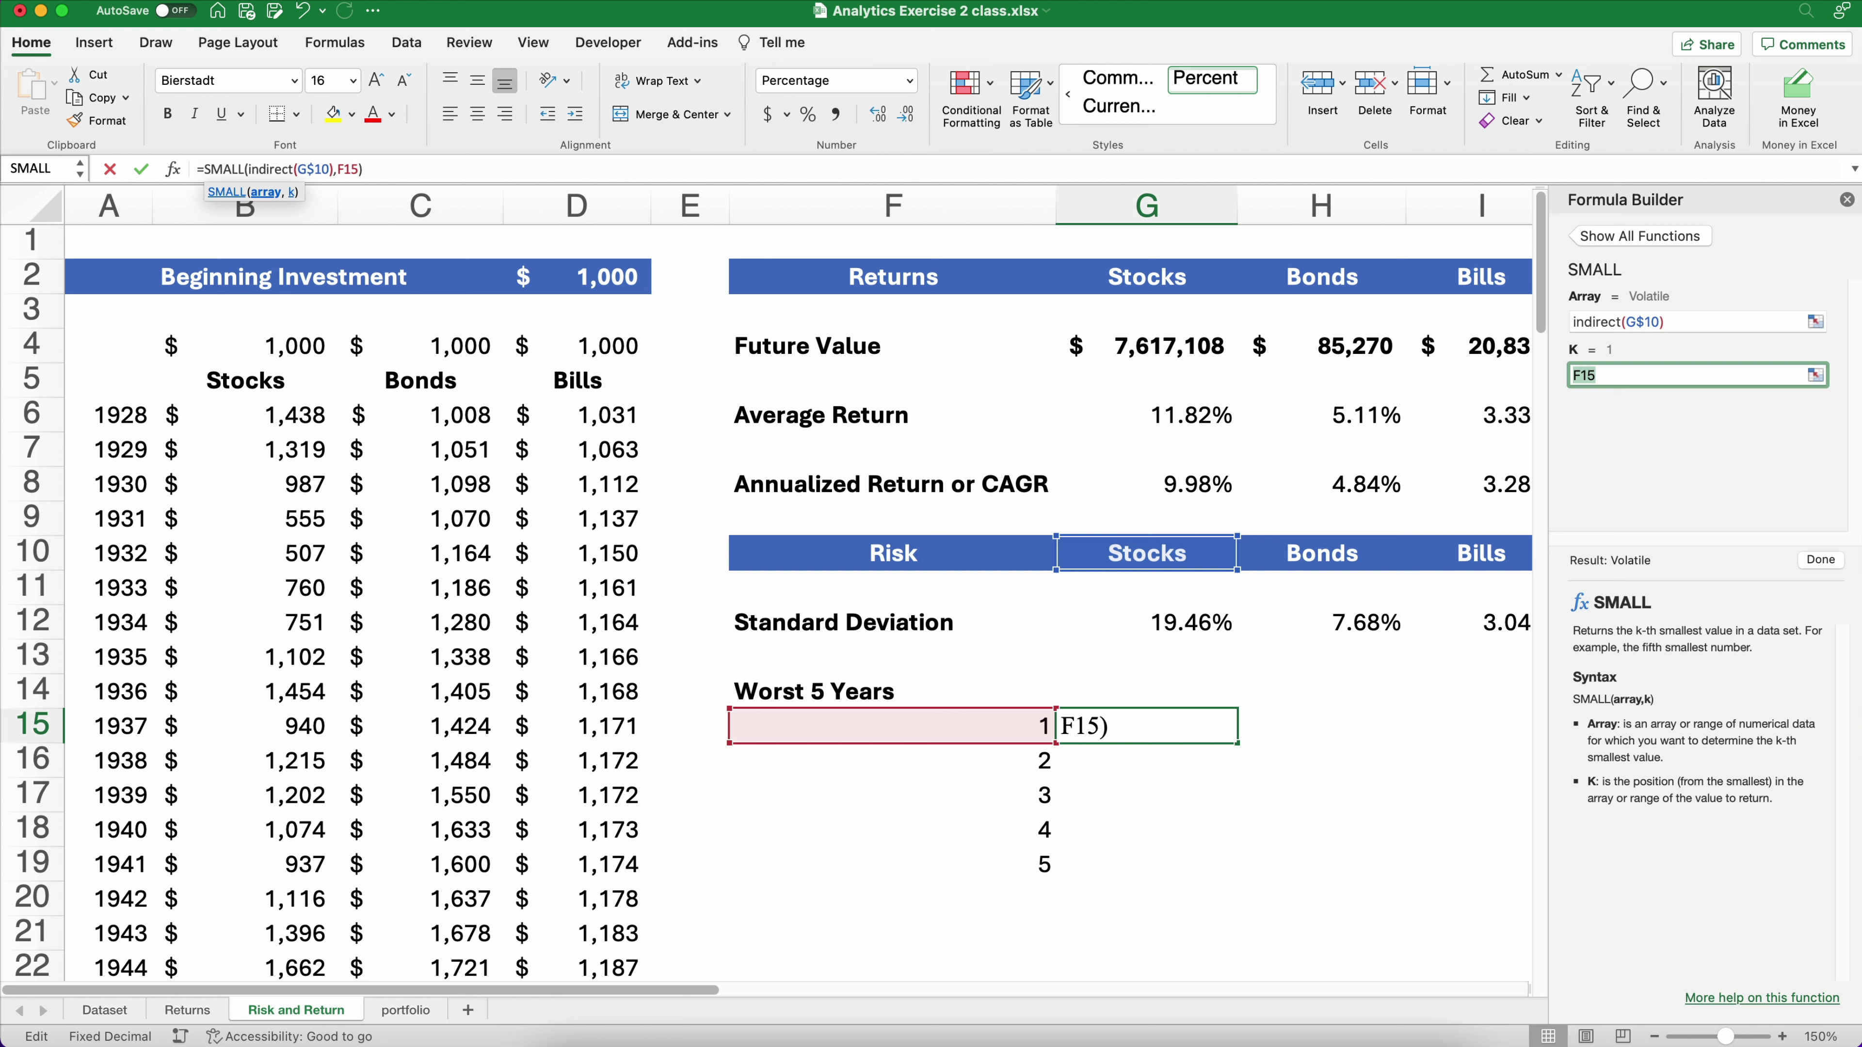
pyautogui.click(1031, 724)
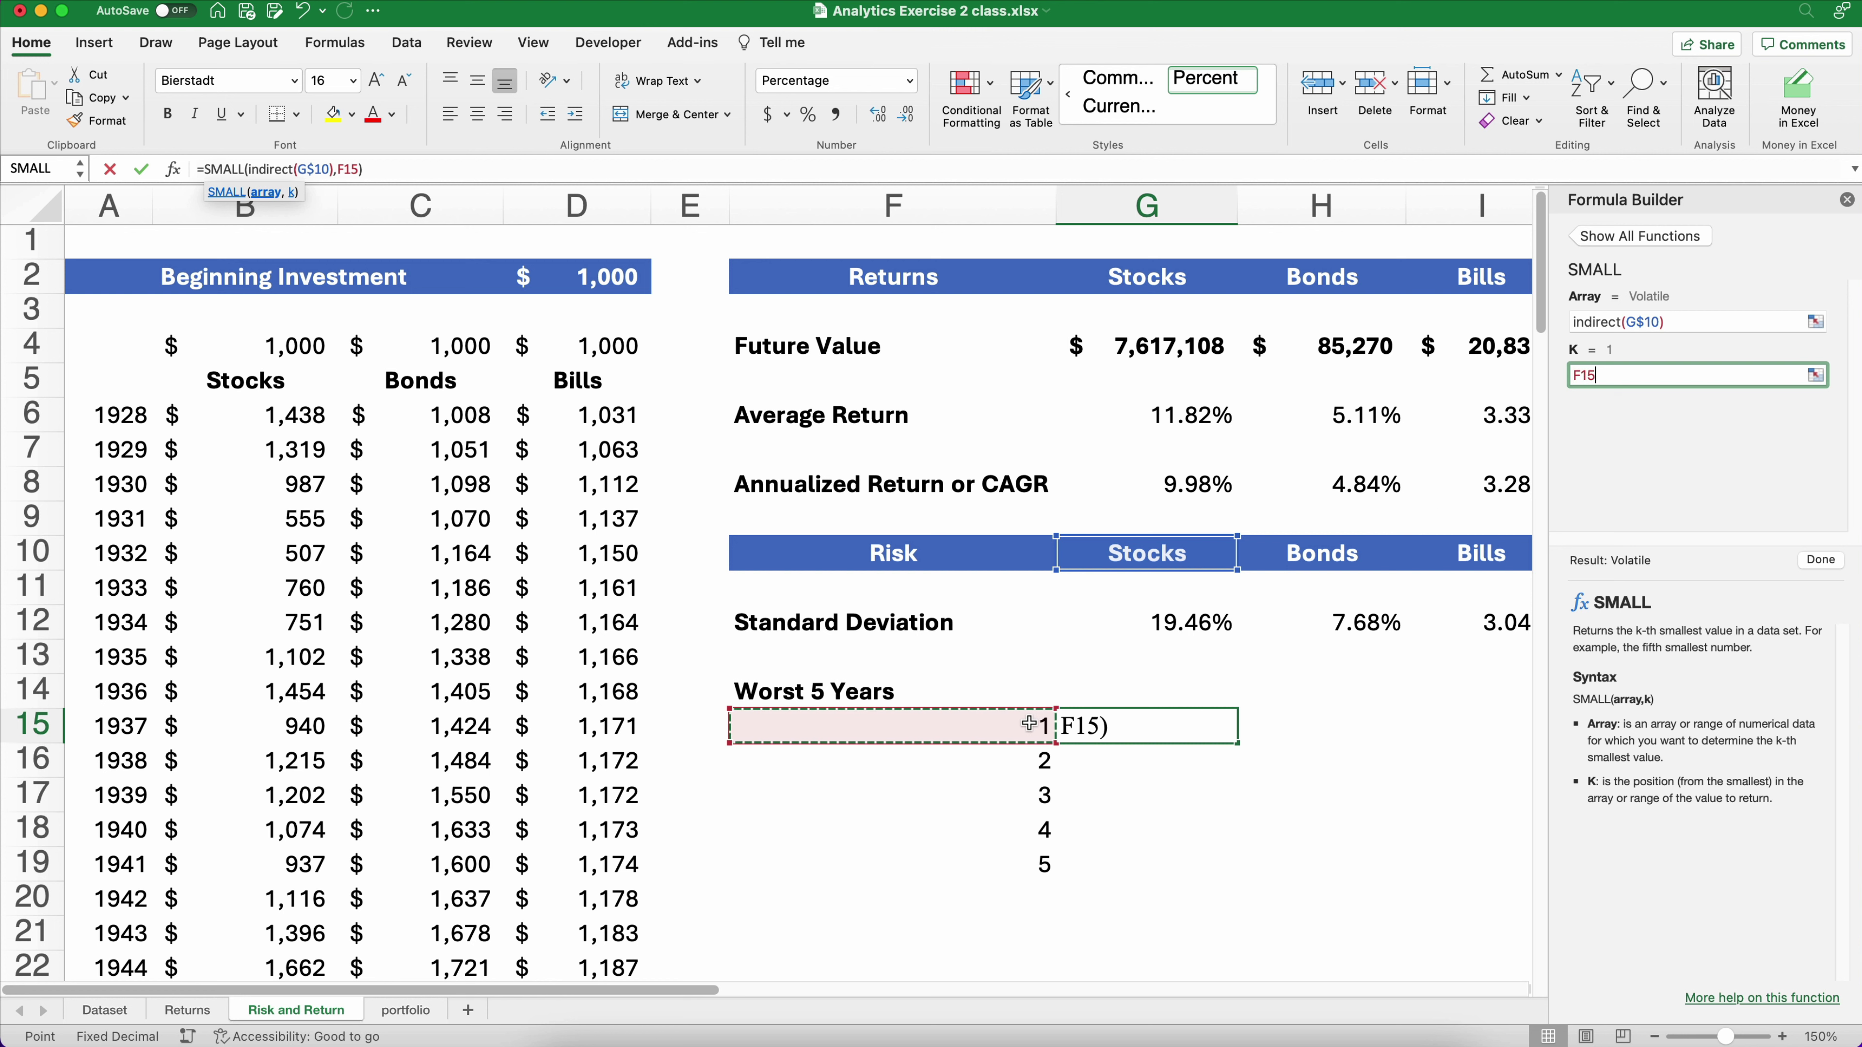
pyautogui.press('F4')
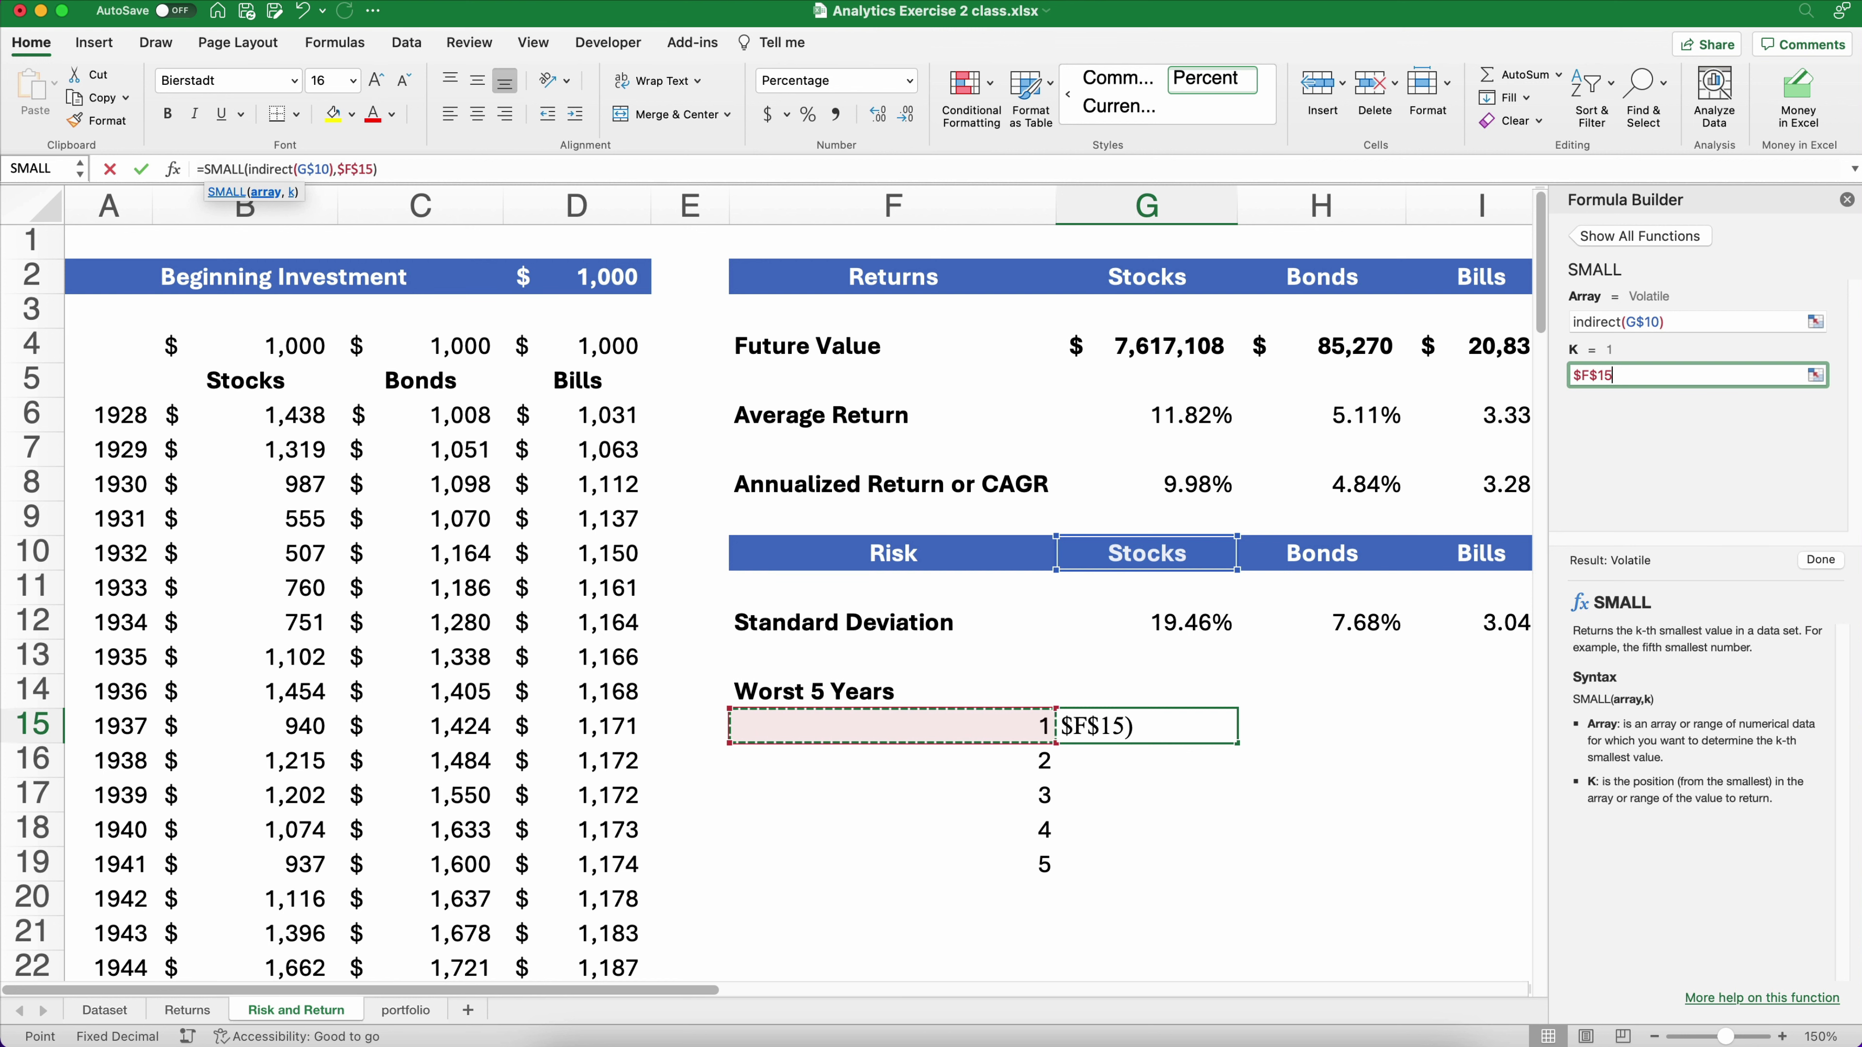
pyautogui.press('F4')
pyautogui.press('F4')
pyautogui.click(1818, 561)
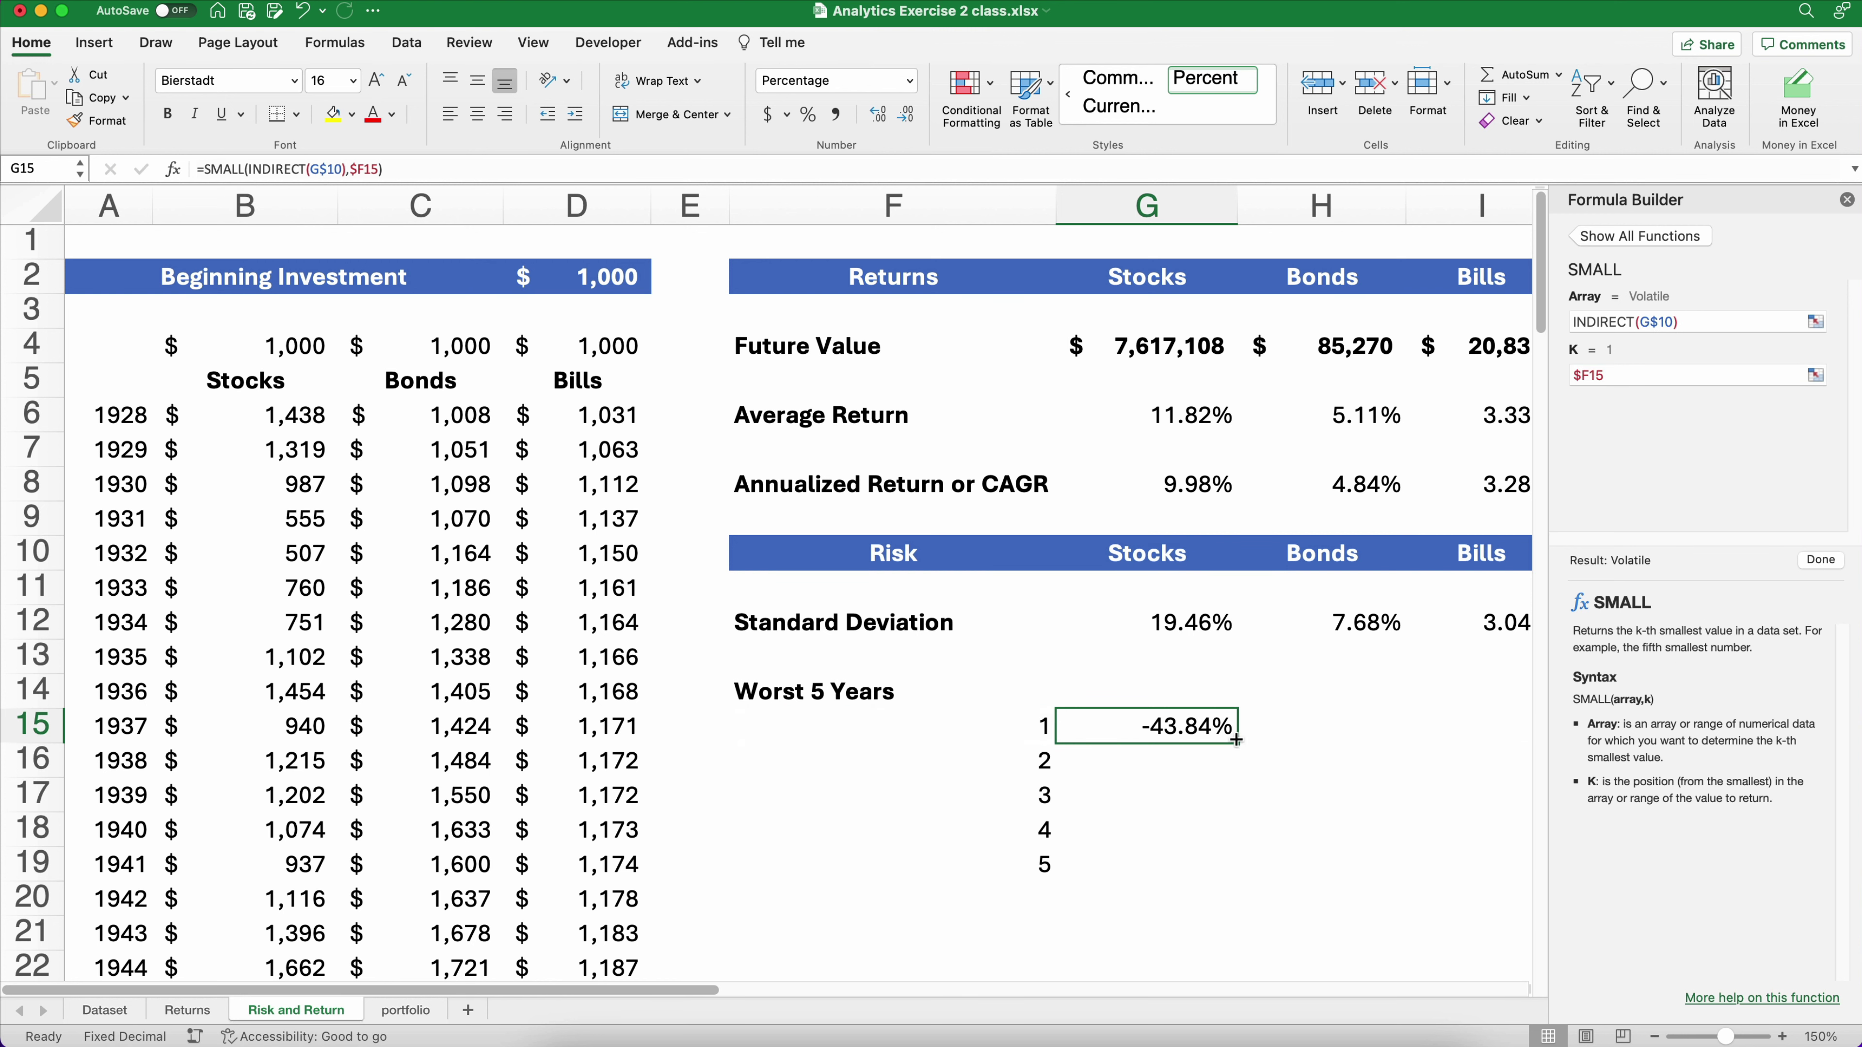
# Copy the worst-year formula from G15 down to G19 and across to the bonds and bills columns through I19
pyautogui.moveTo(1235, 741); pyautogui.dragTo(1209, 867)
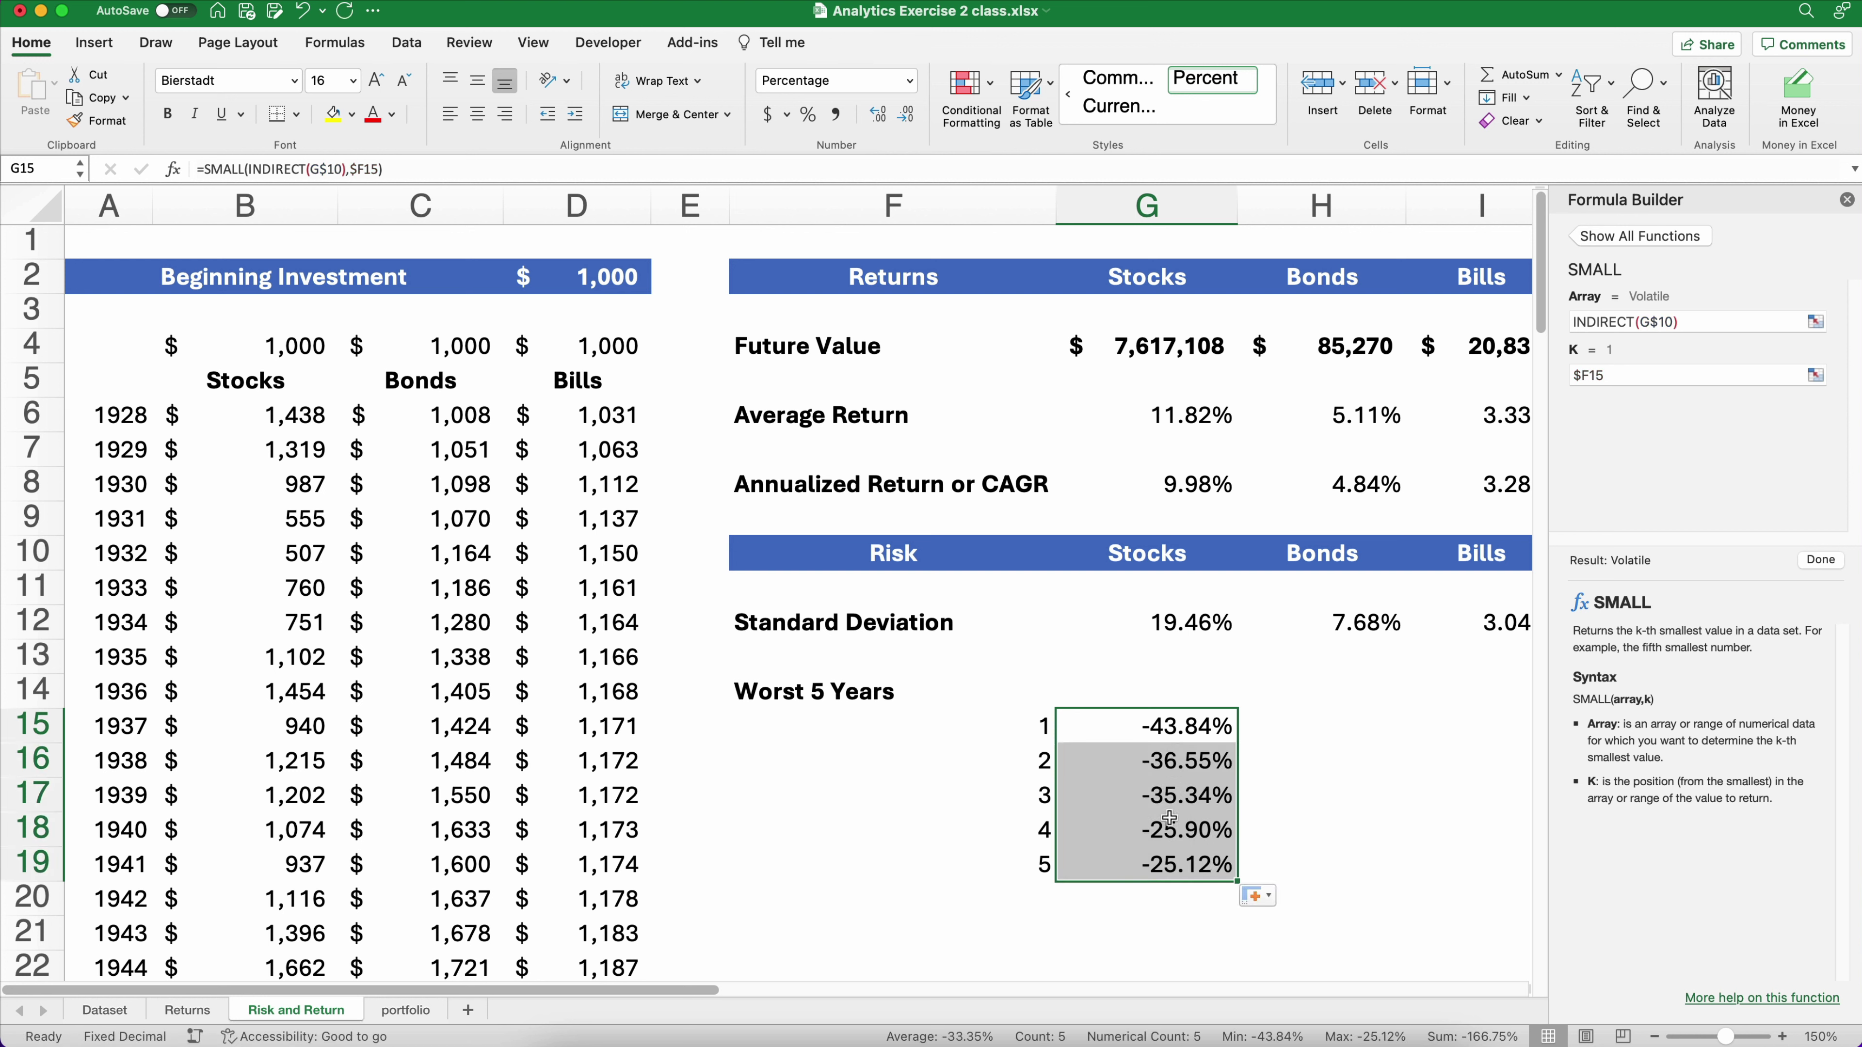
pyautogui.click(1846, 199)
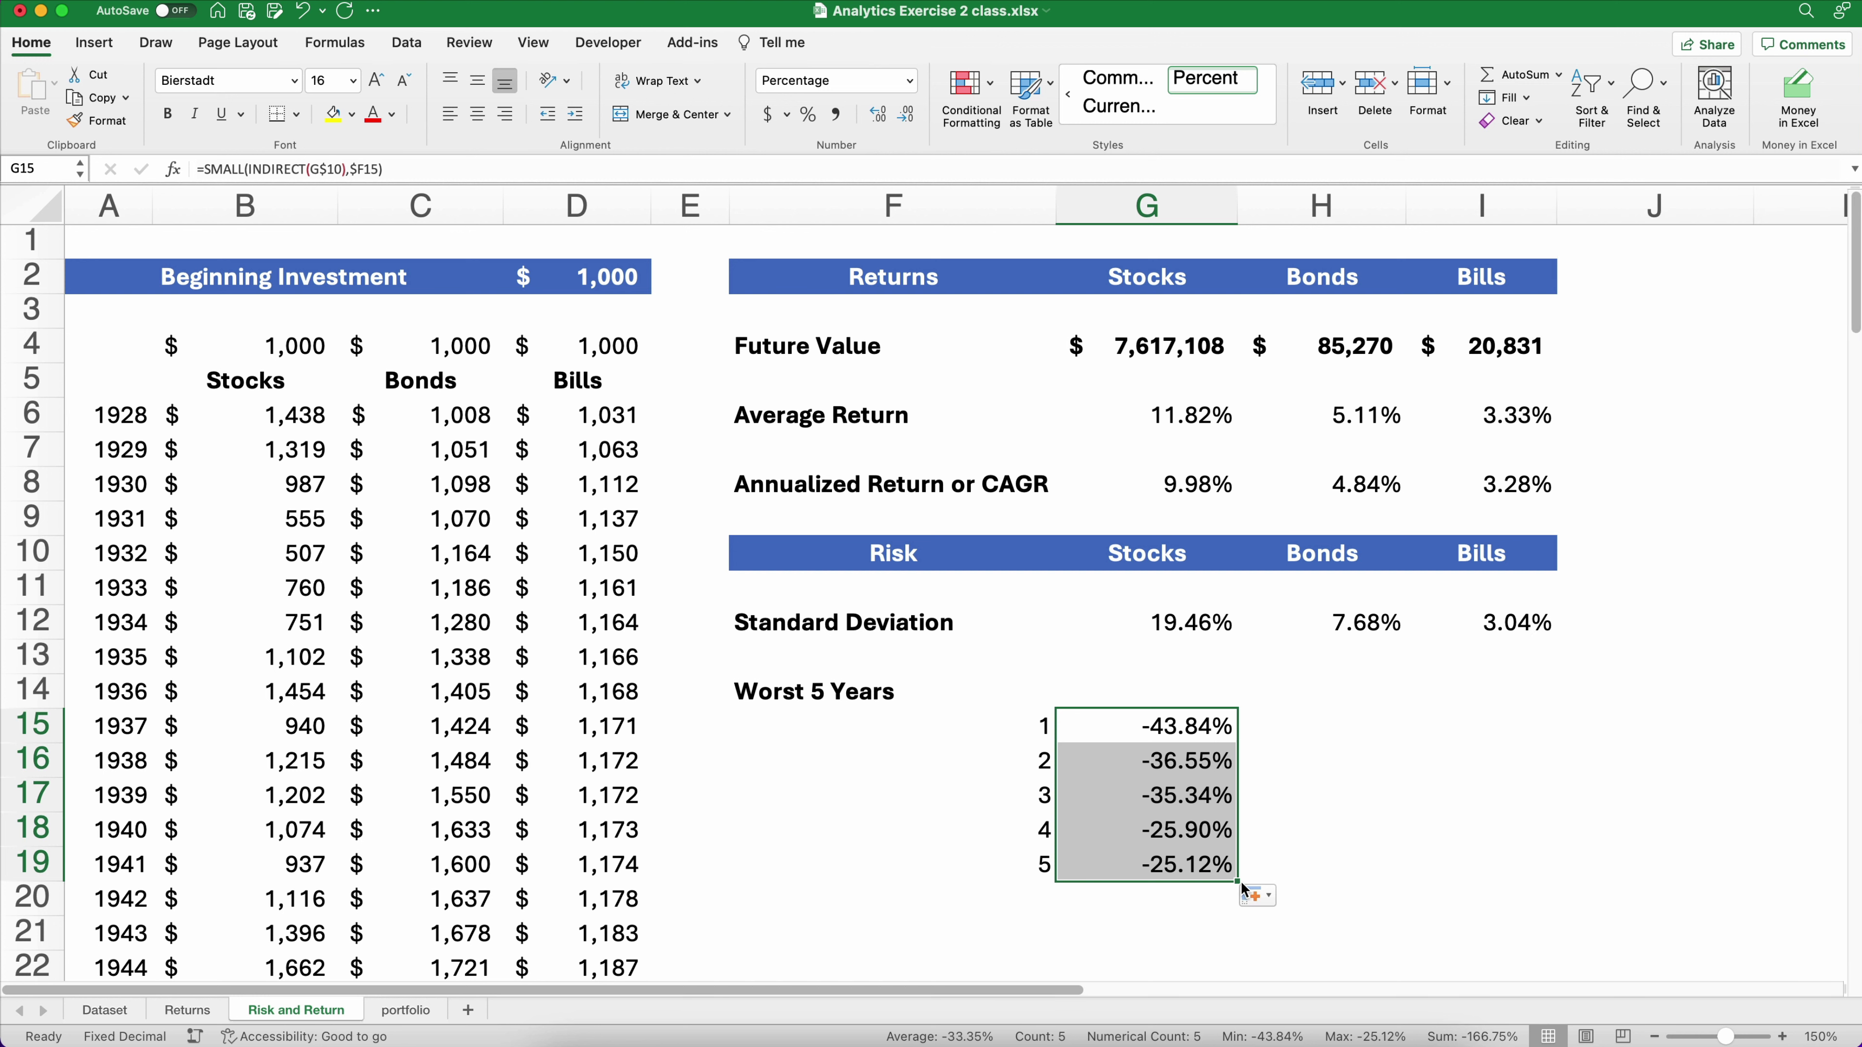
pyautogui.moveTo(1238, 881); pyautogui.dragTo(1519, 871)
# Check which cells the copied SMALL formulas in I15 and I19 refer to, leaving both formulas unedited
pyautogui.click(1528, 726)
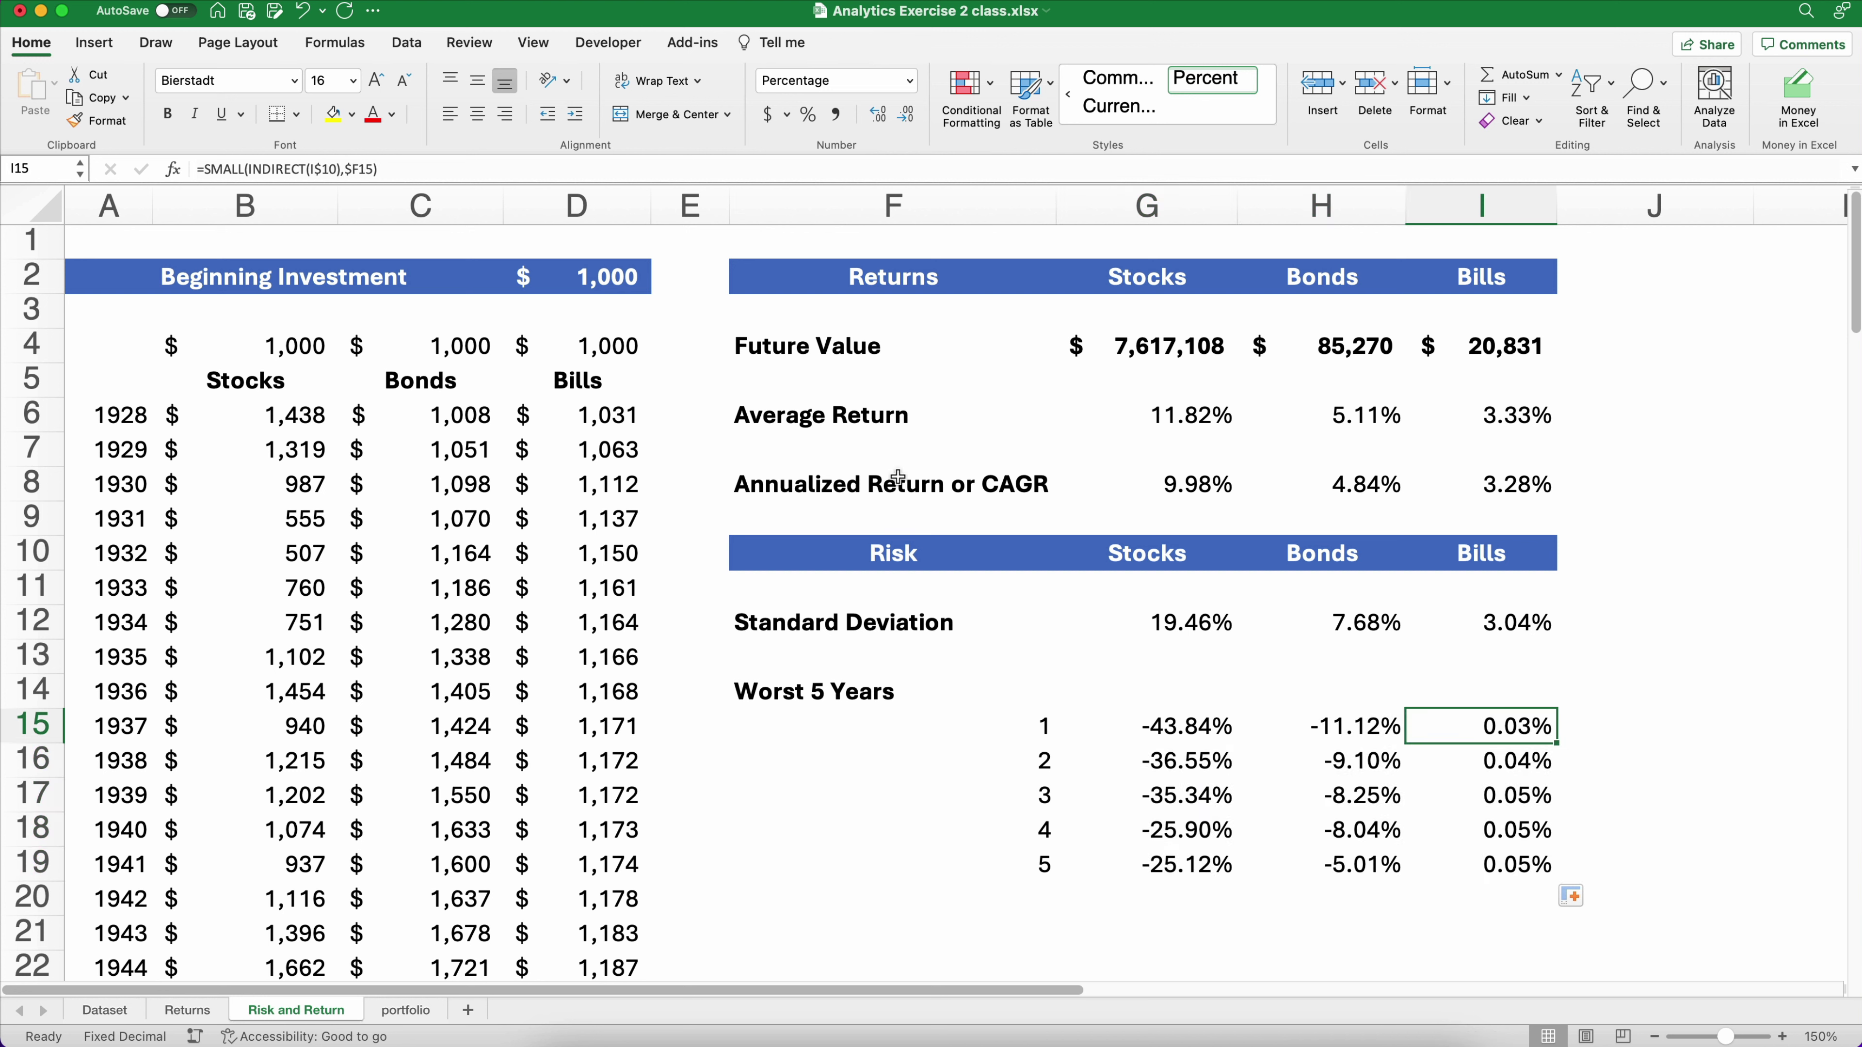
pyautogui.click(227, 170)
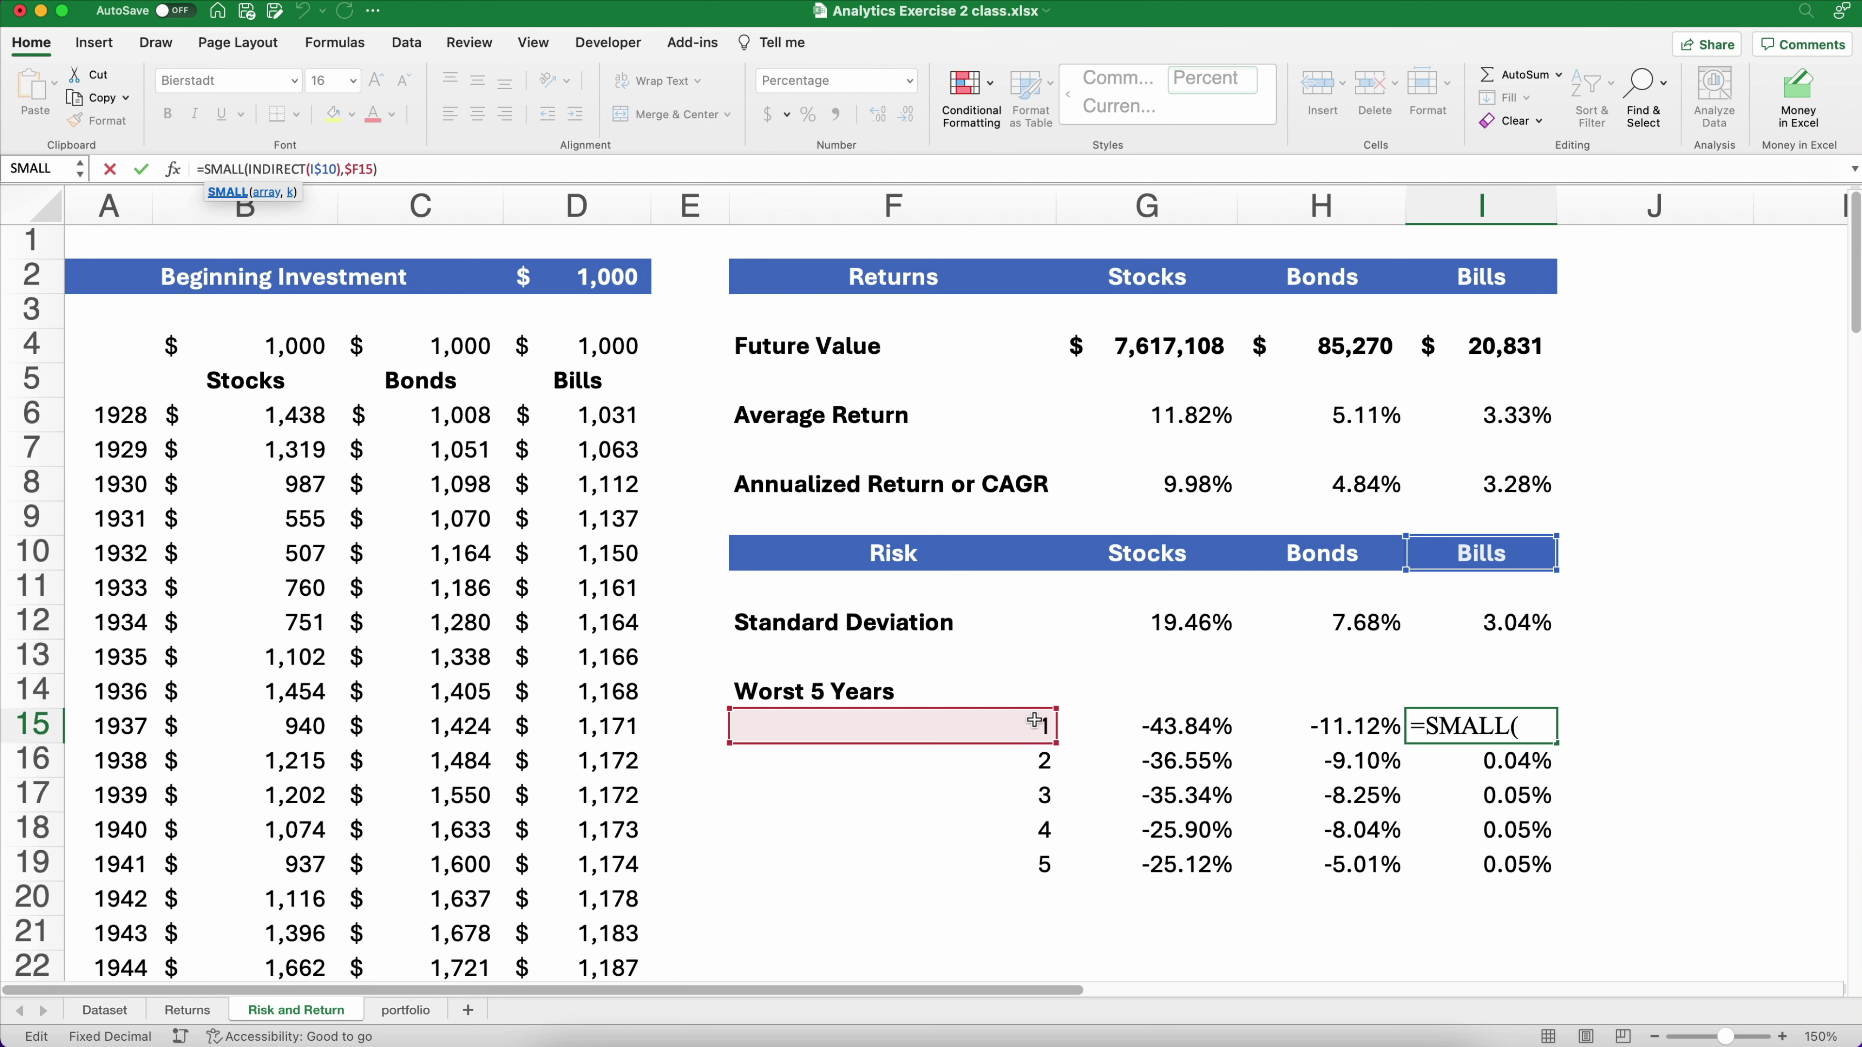
pyautogui.press('Escape')
pyautogui.click(1494, 869)
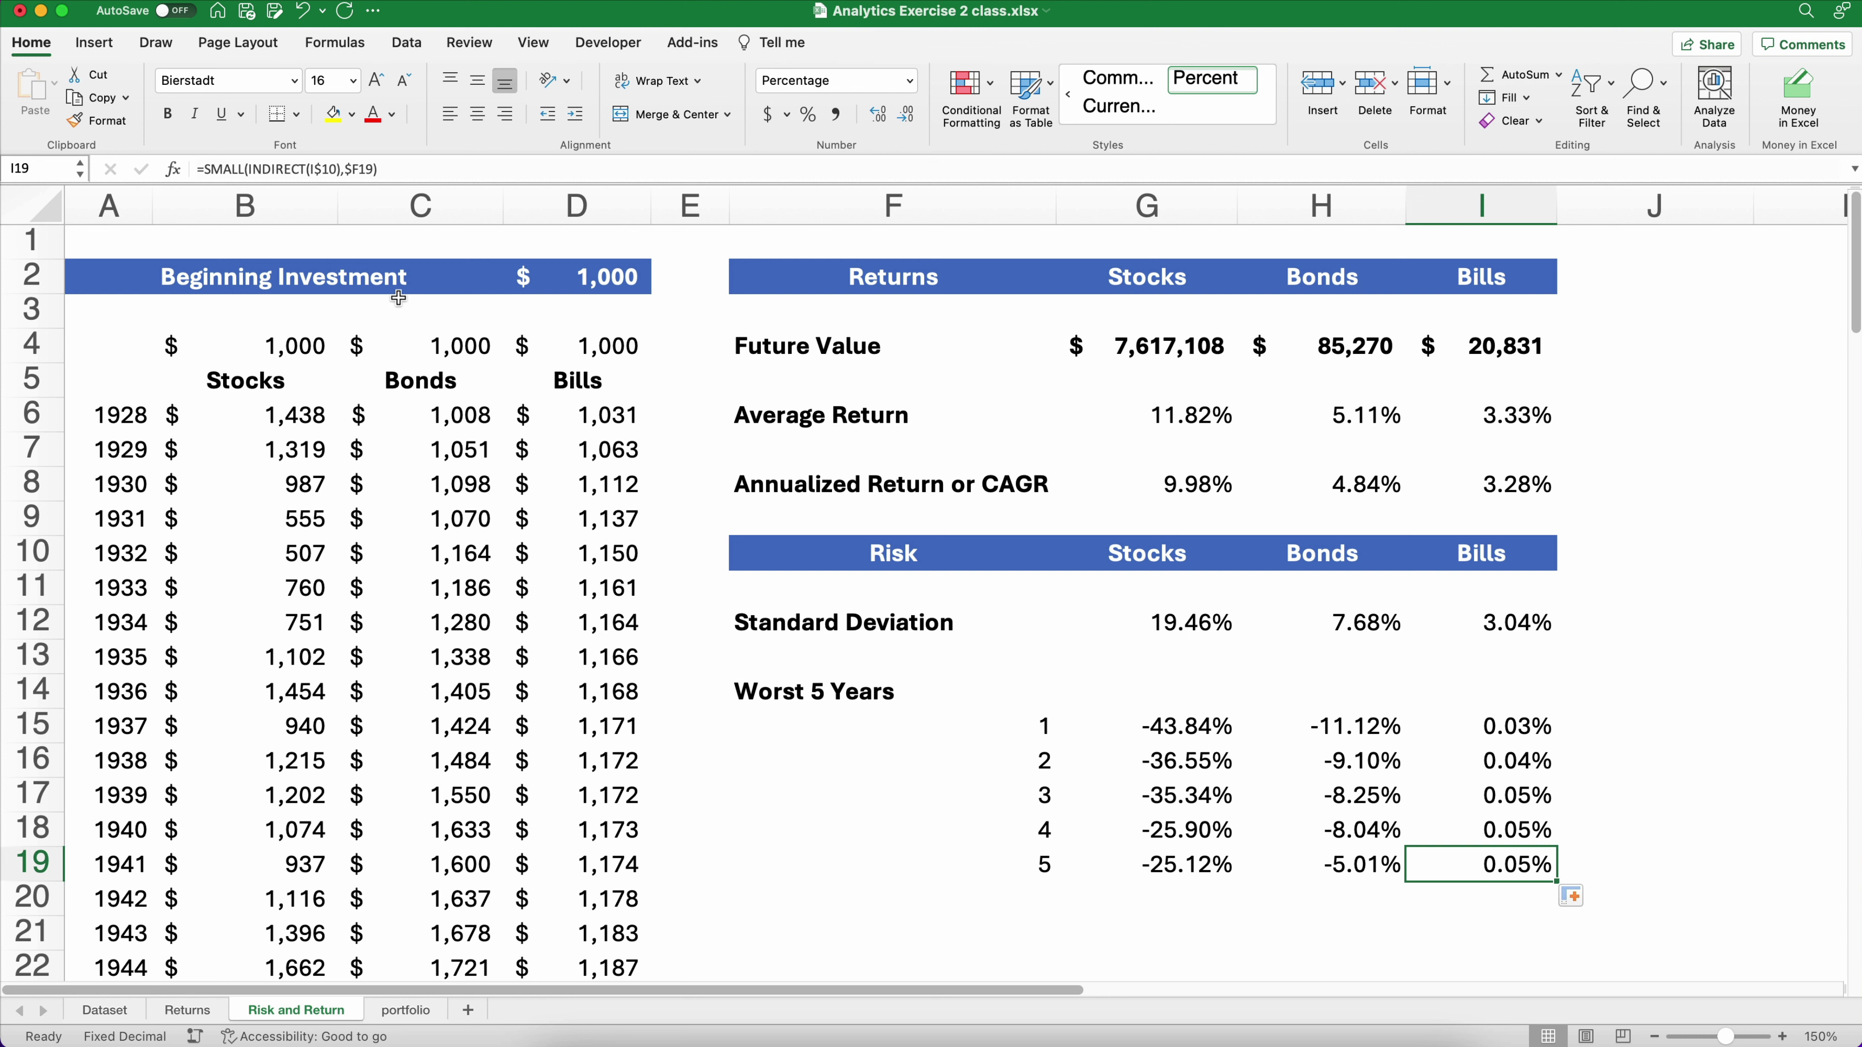
pyautogui.click(276, 172)
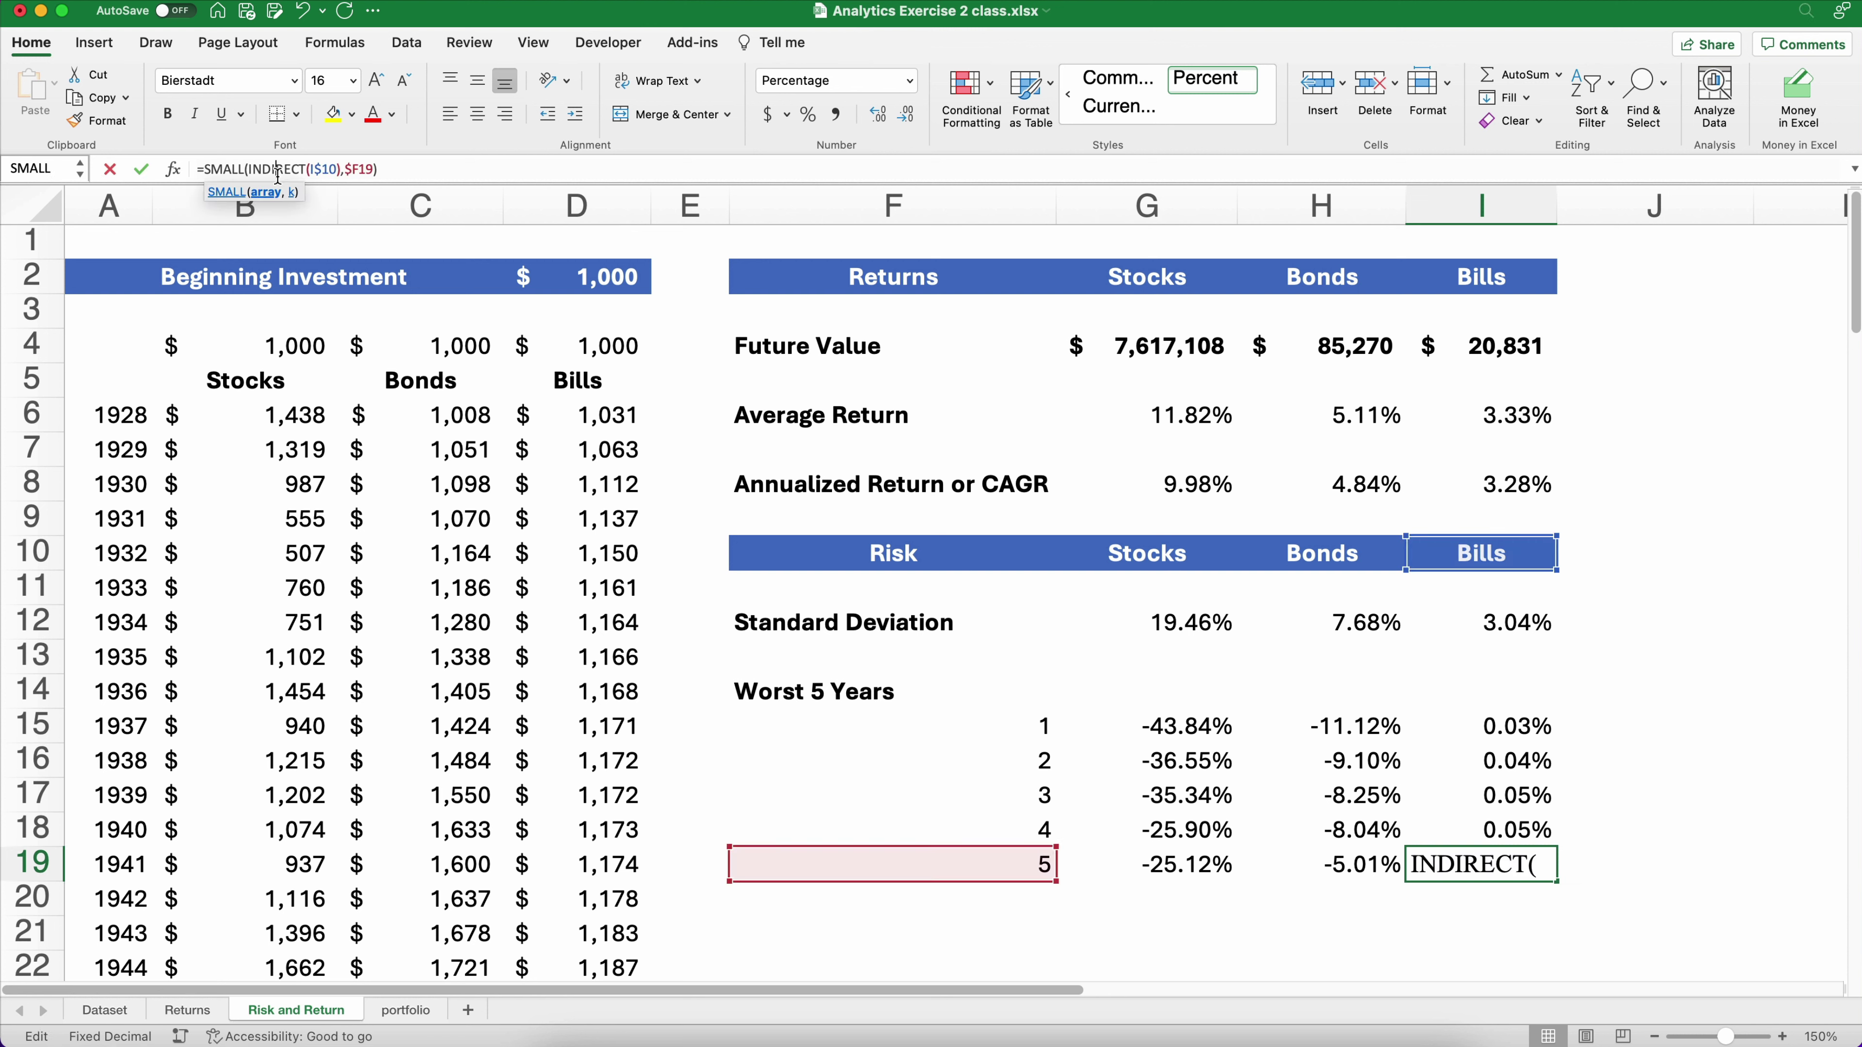
pyautogui.press('Escape')
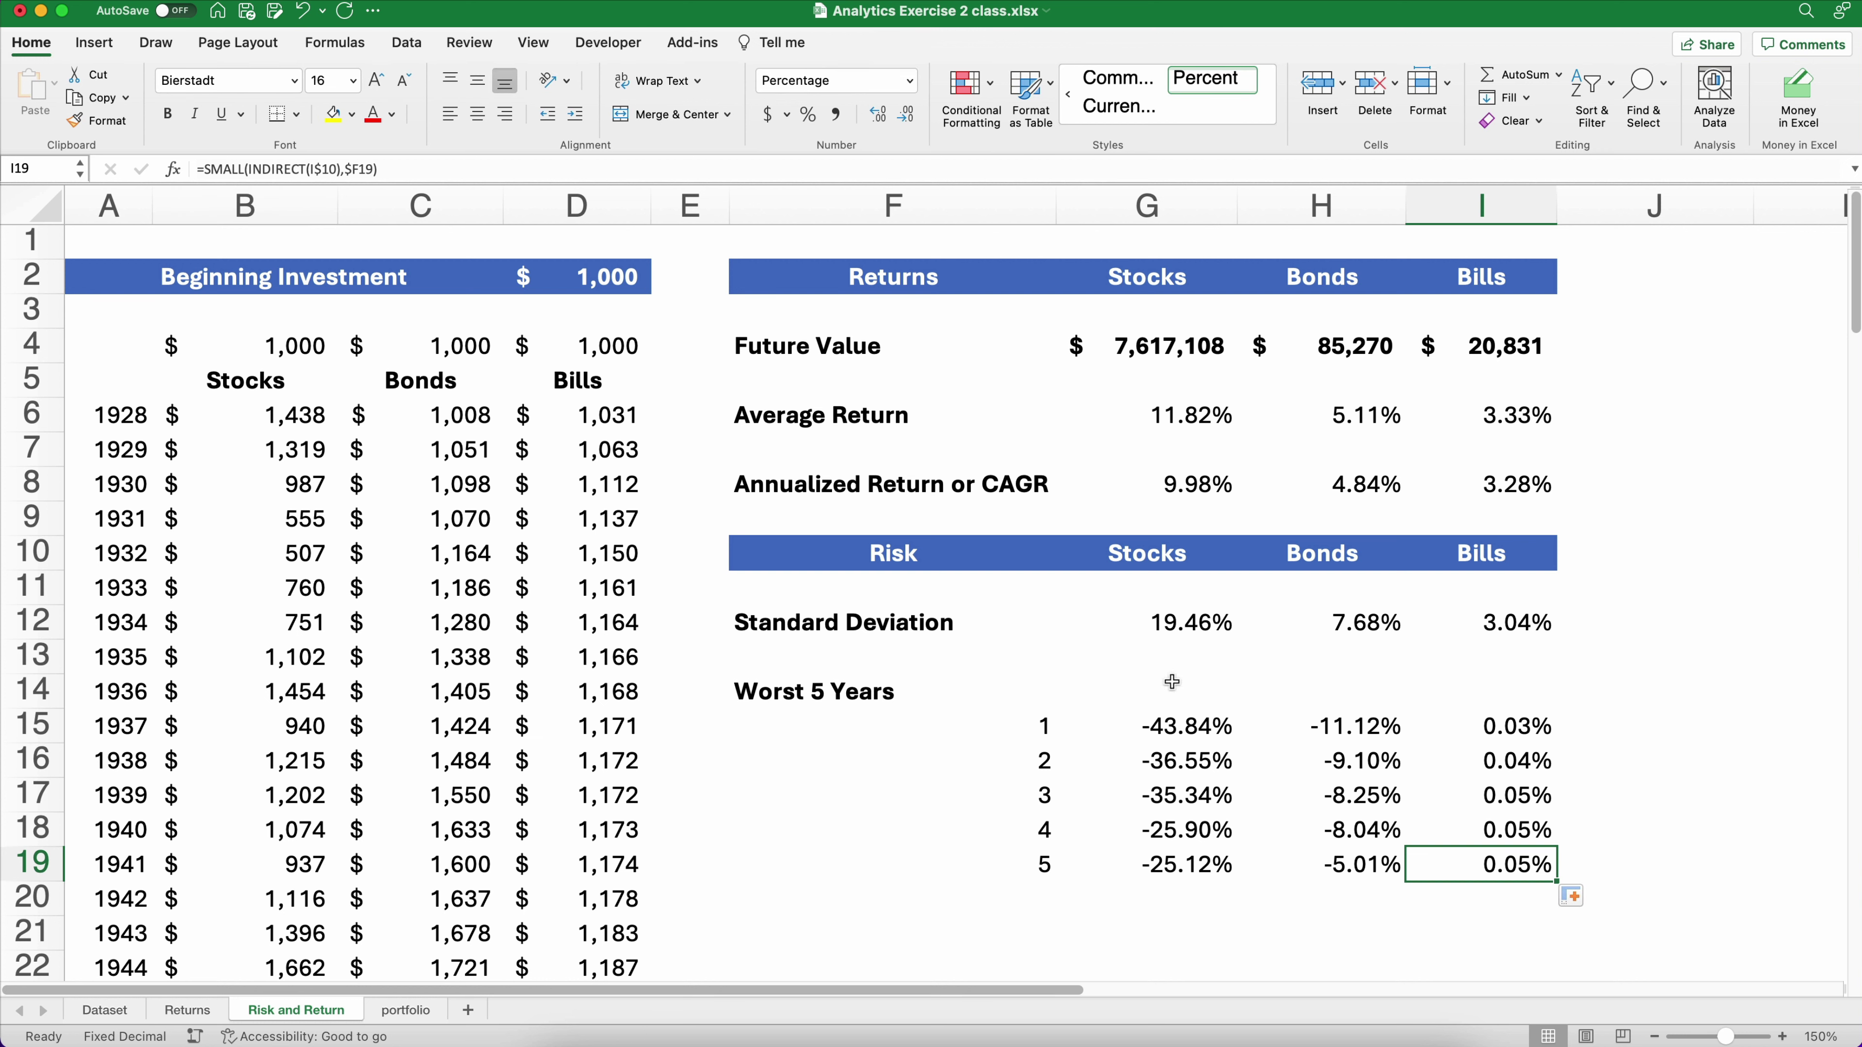
# Review the stocks figures in G4:G19, relating future value and returns to standard deviation and the worst five years
pyautogui.click(1185, 724)
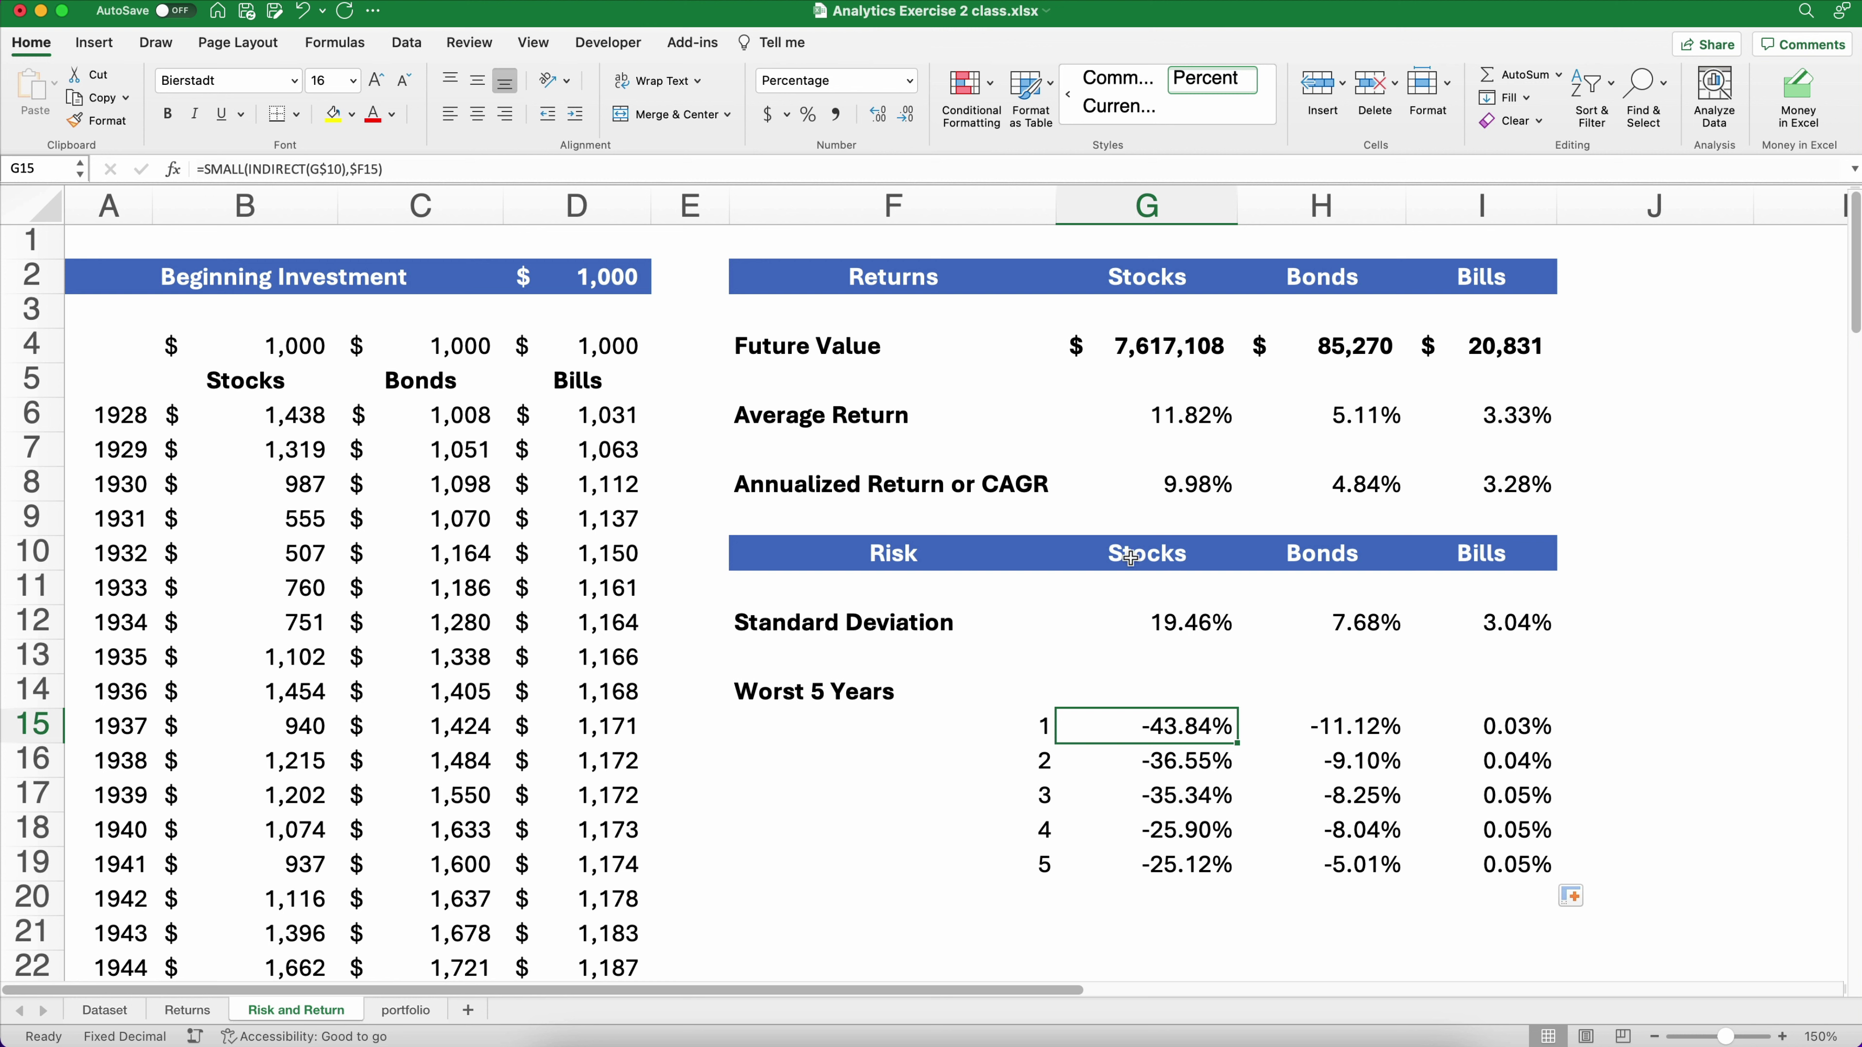
pyautogui.moveTo(1156, 344); pyautogui.dragTo(1144, 864)
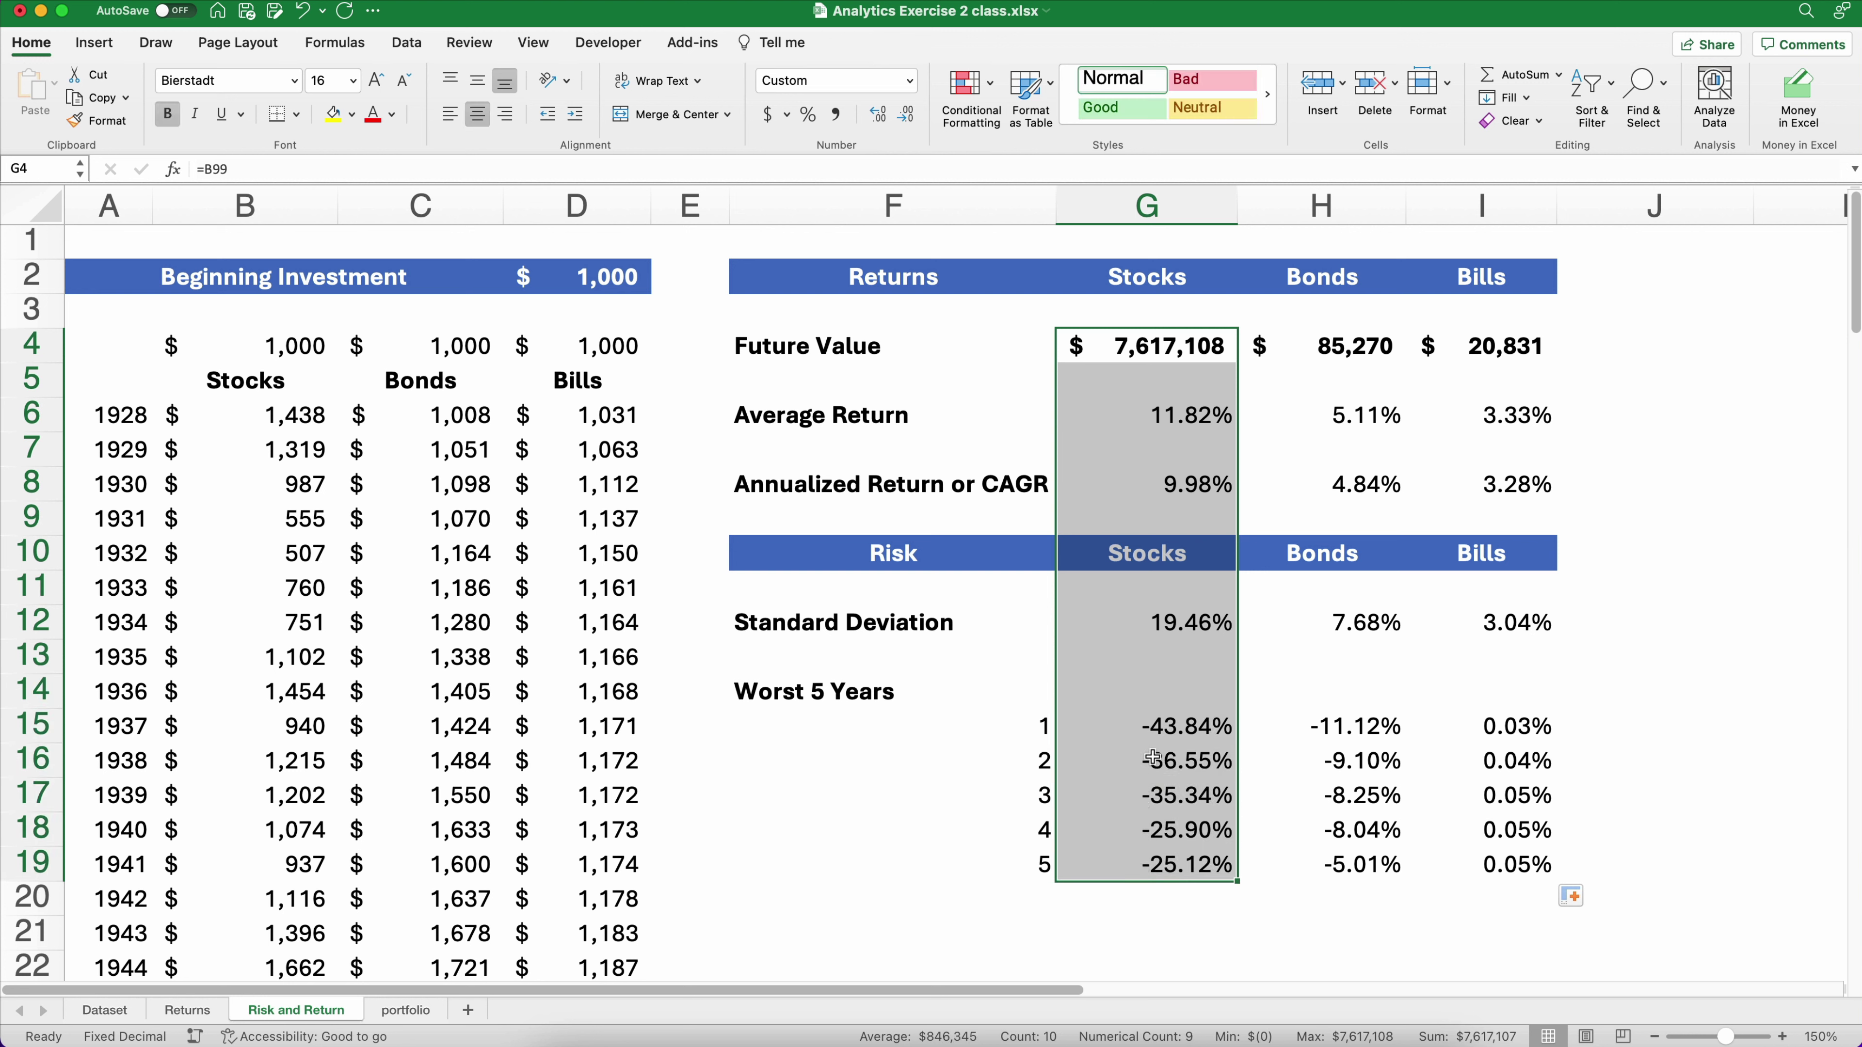